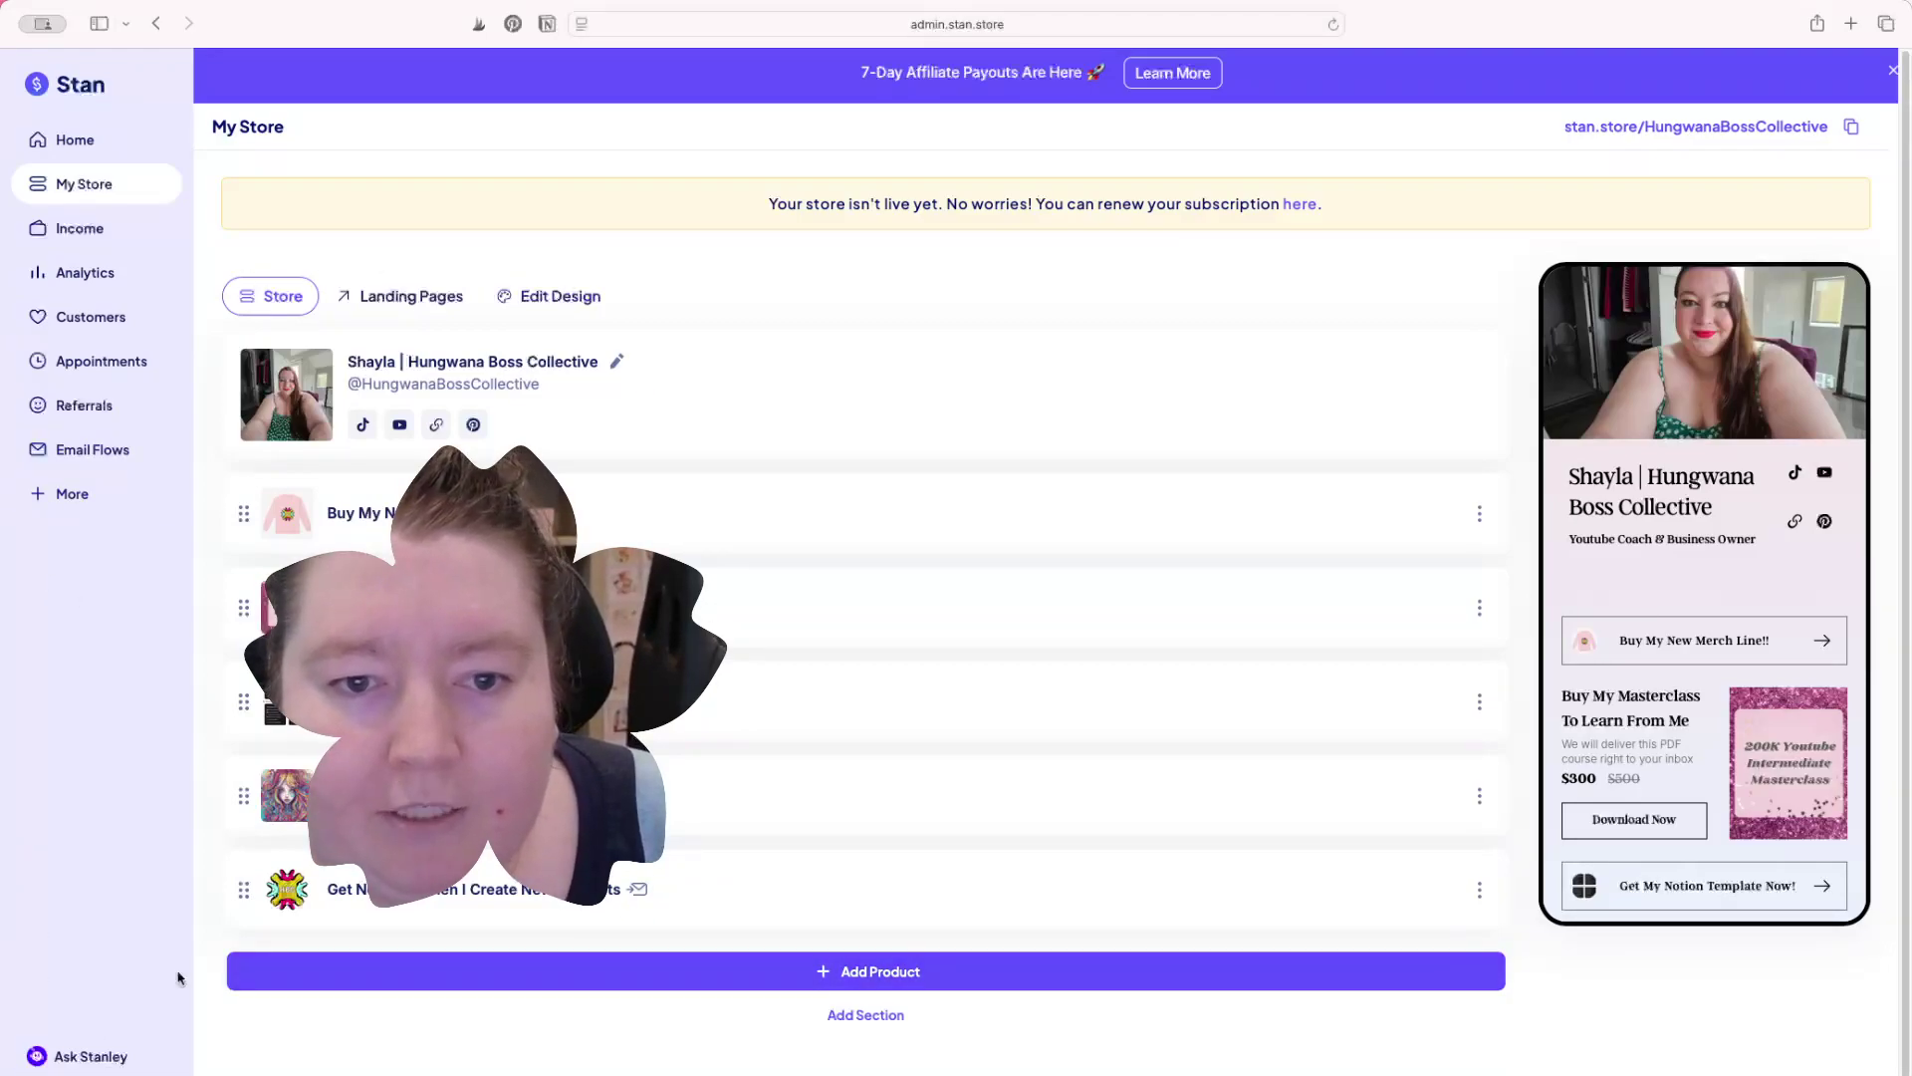
Step: Review the storefront preview and the Landing Pages section, and open the store's design editor
{"action": "scroll", "coordinate": [1838, 767], "scroll_direction": "down", "scroll_amount": 5}
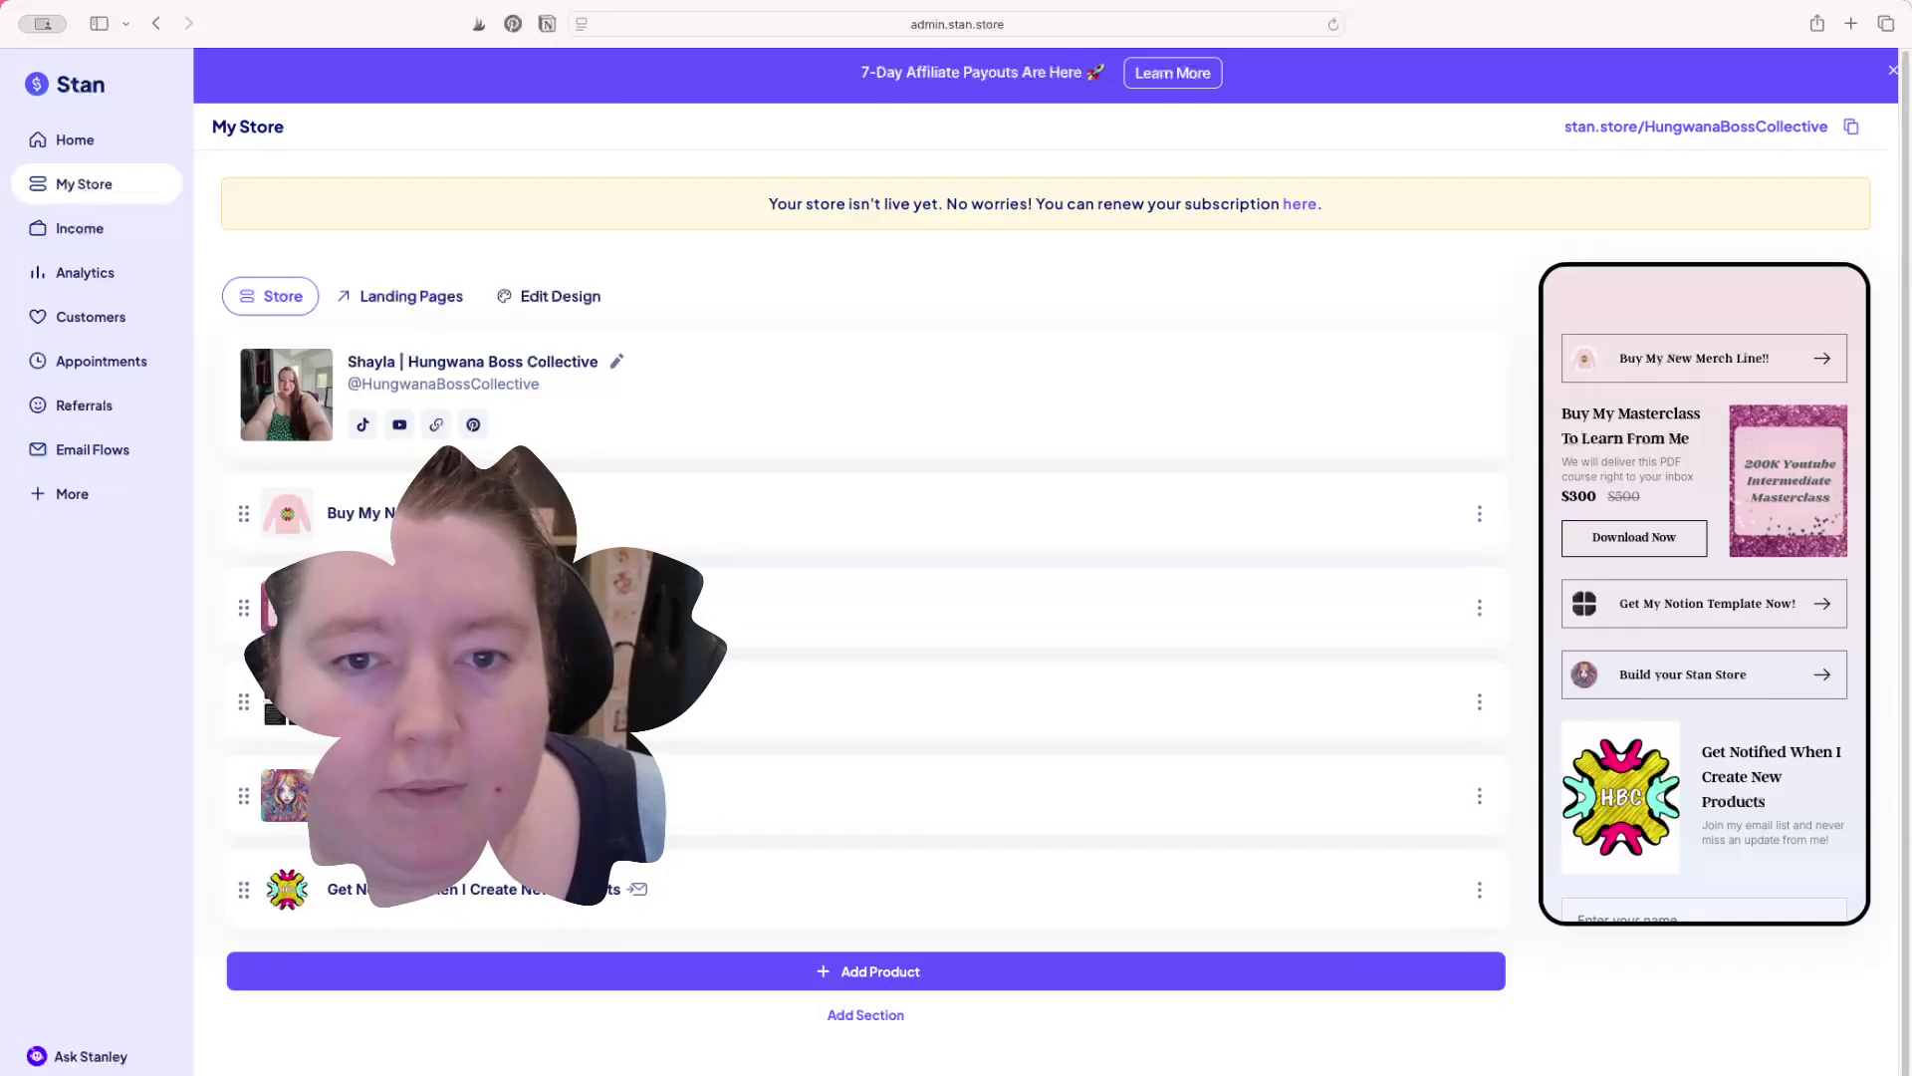
{"action": "left_click", "coordinate": [404, 302]}
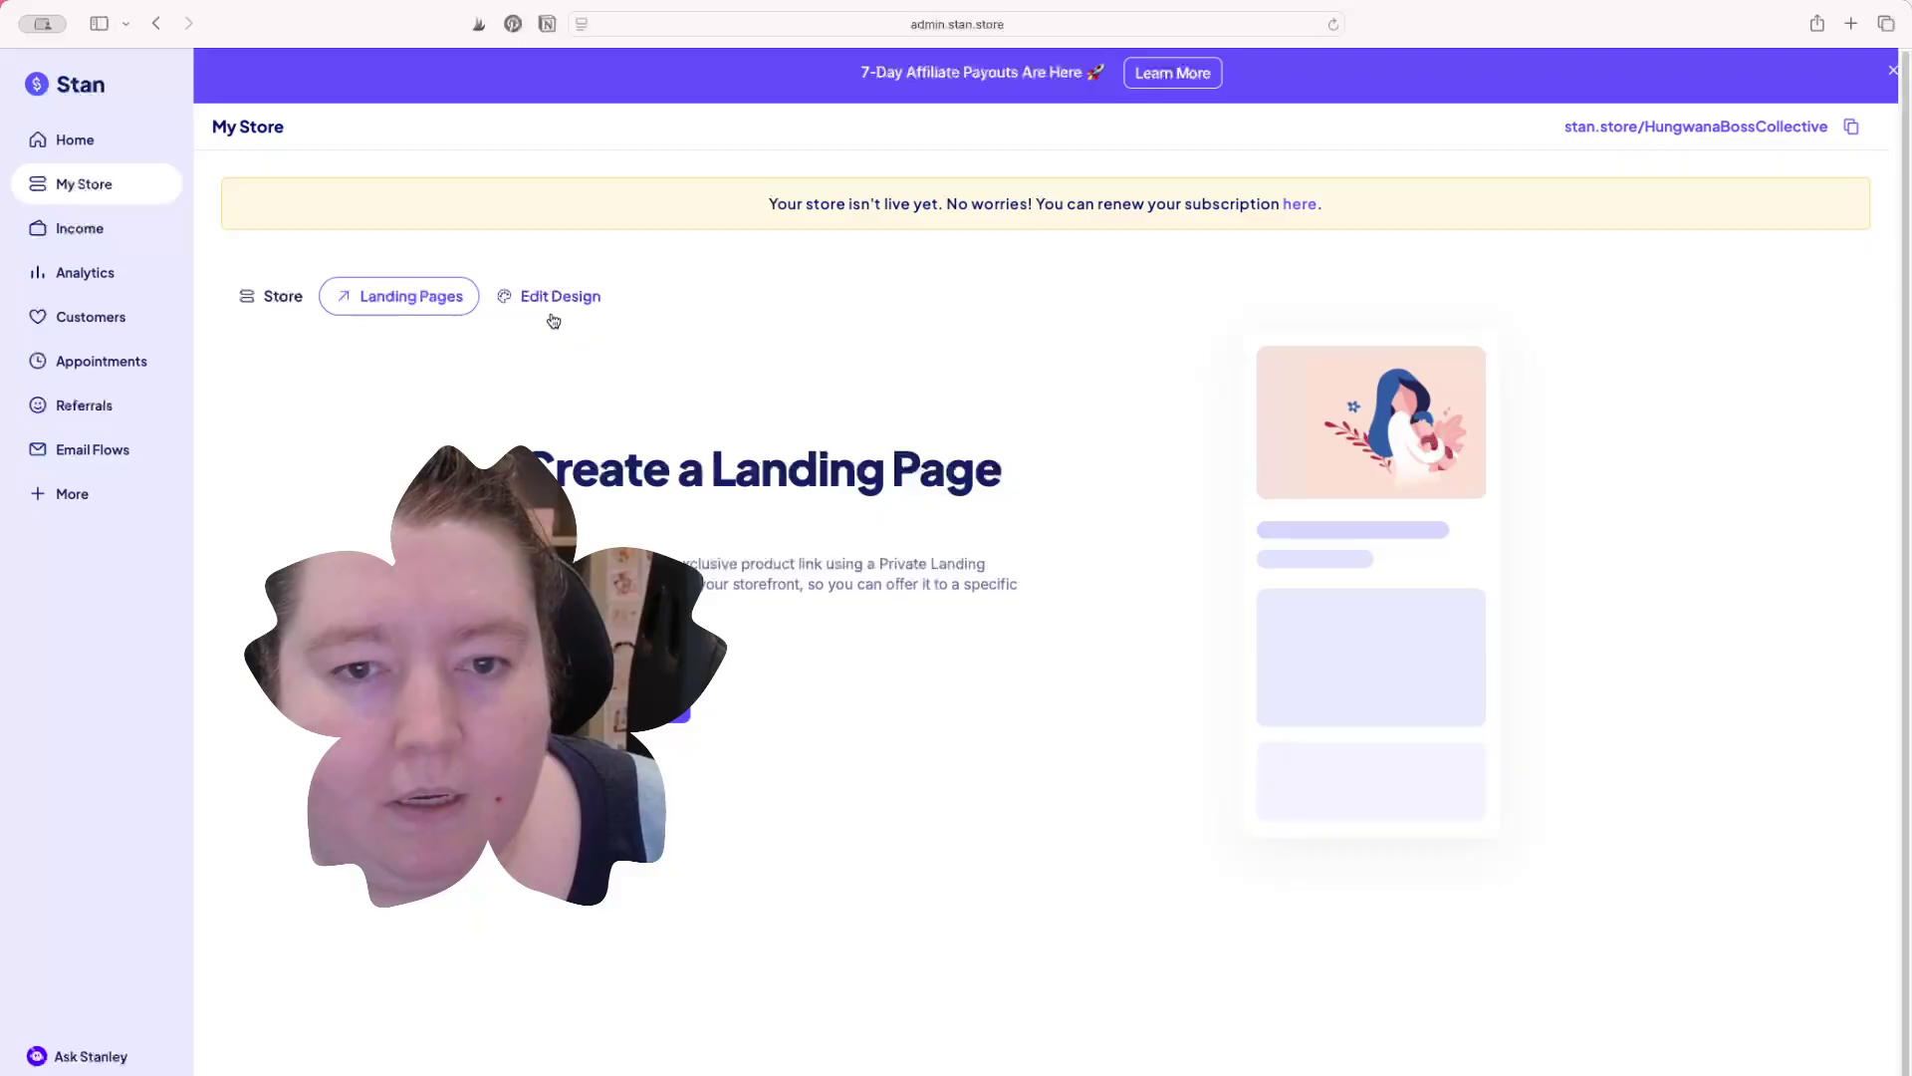
{"action": "left_click", "coordinate": [551, 309]}
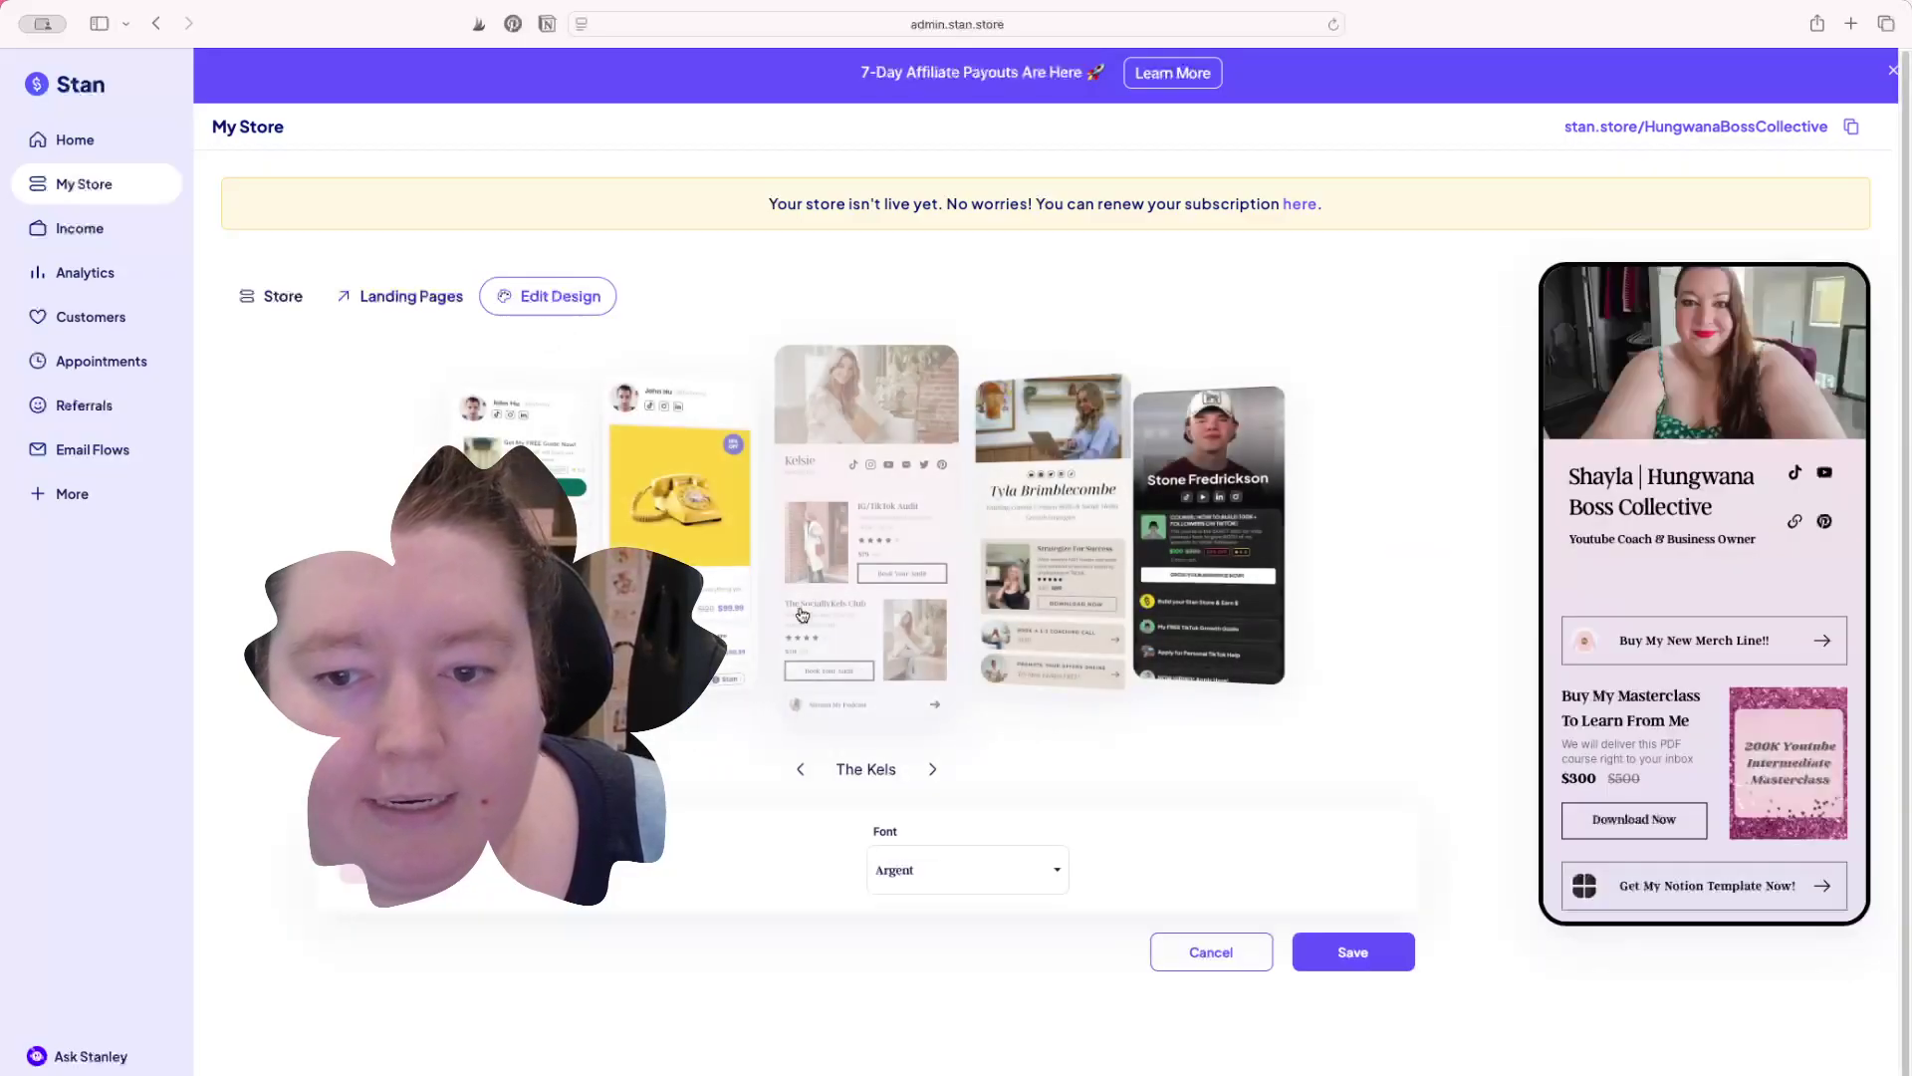
Step: Preview the store in The Tyla theme, checking its full page, and in The Stone theme
{"action": "left_click", "coordinate": [1056, 560]}
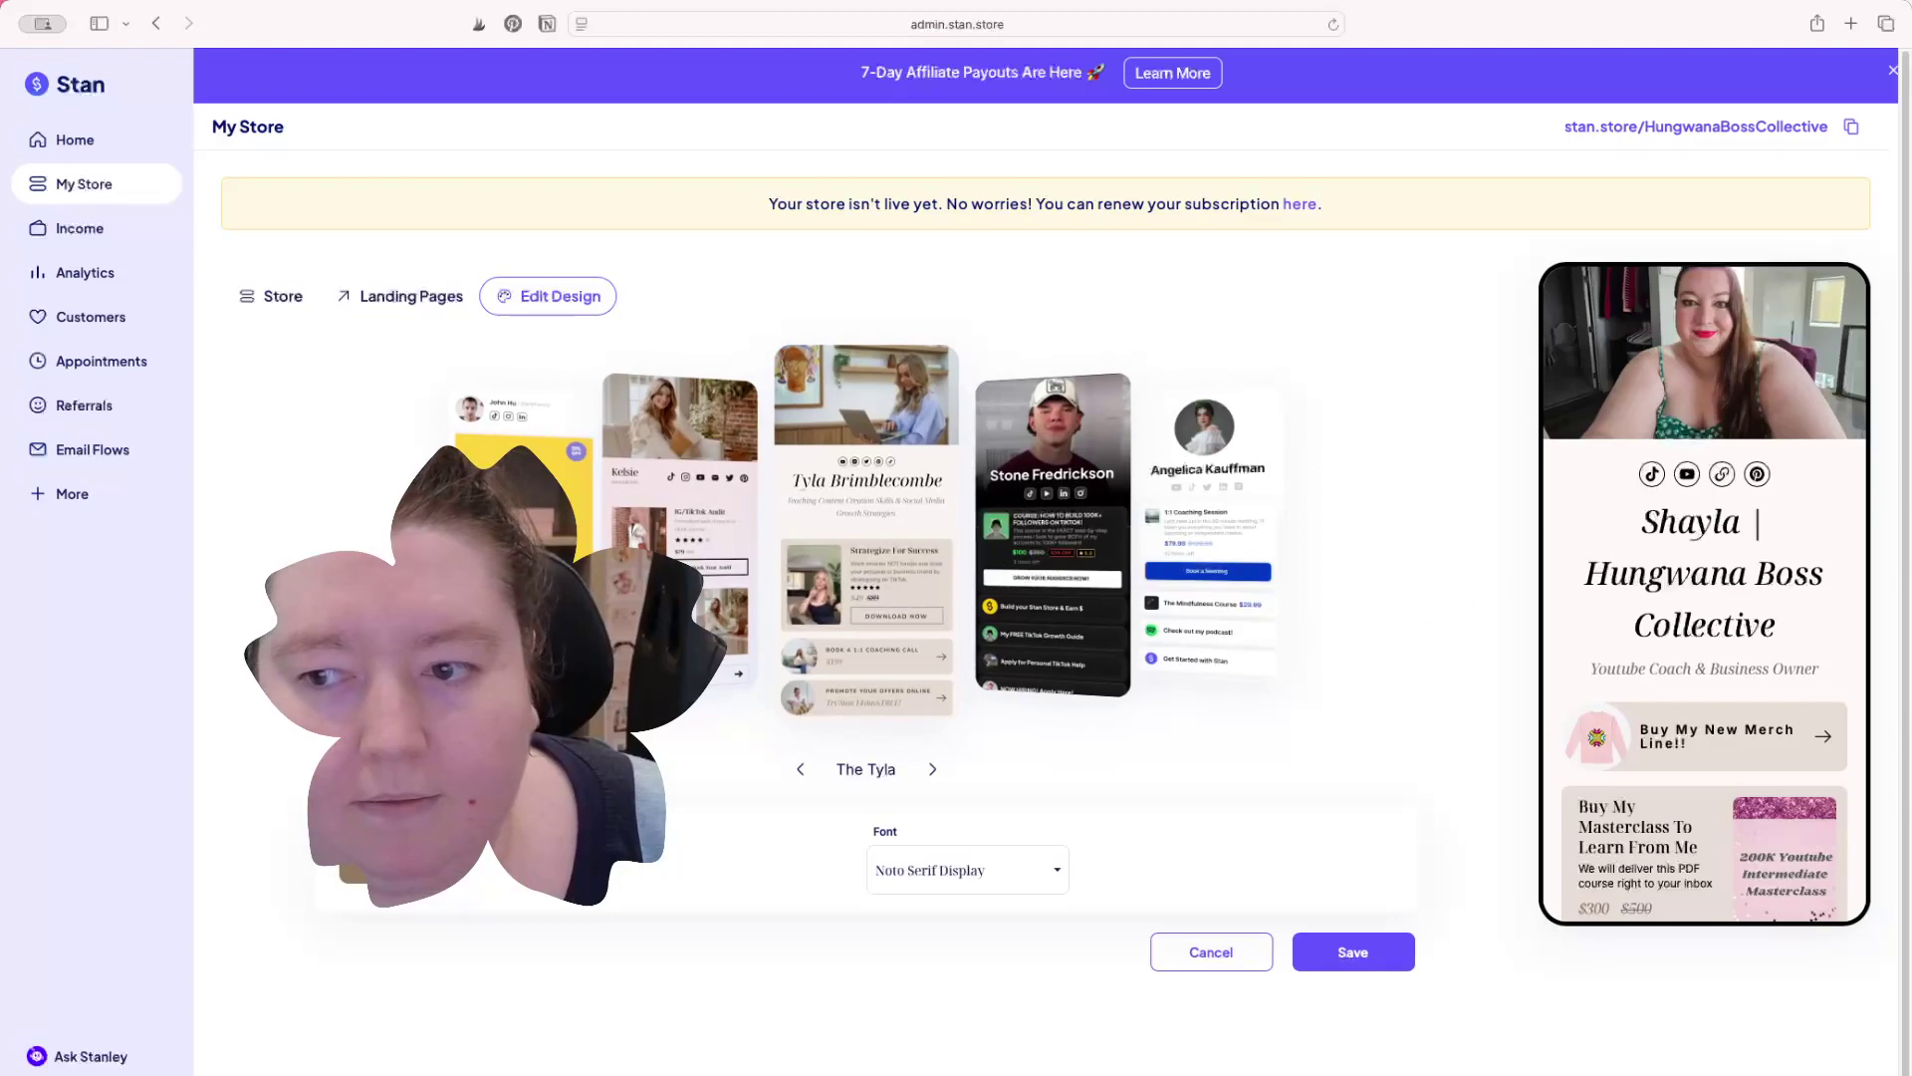
{"action": "scroll", "coordinate": [1741, 602], "scroll_direction": "down", "scroll_amount": 3}
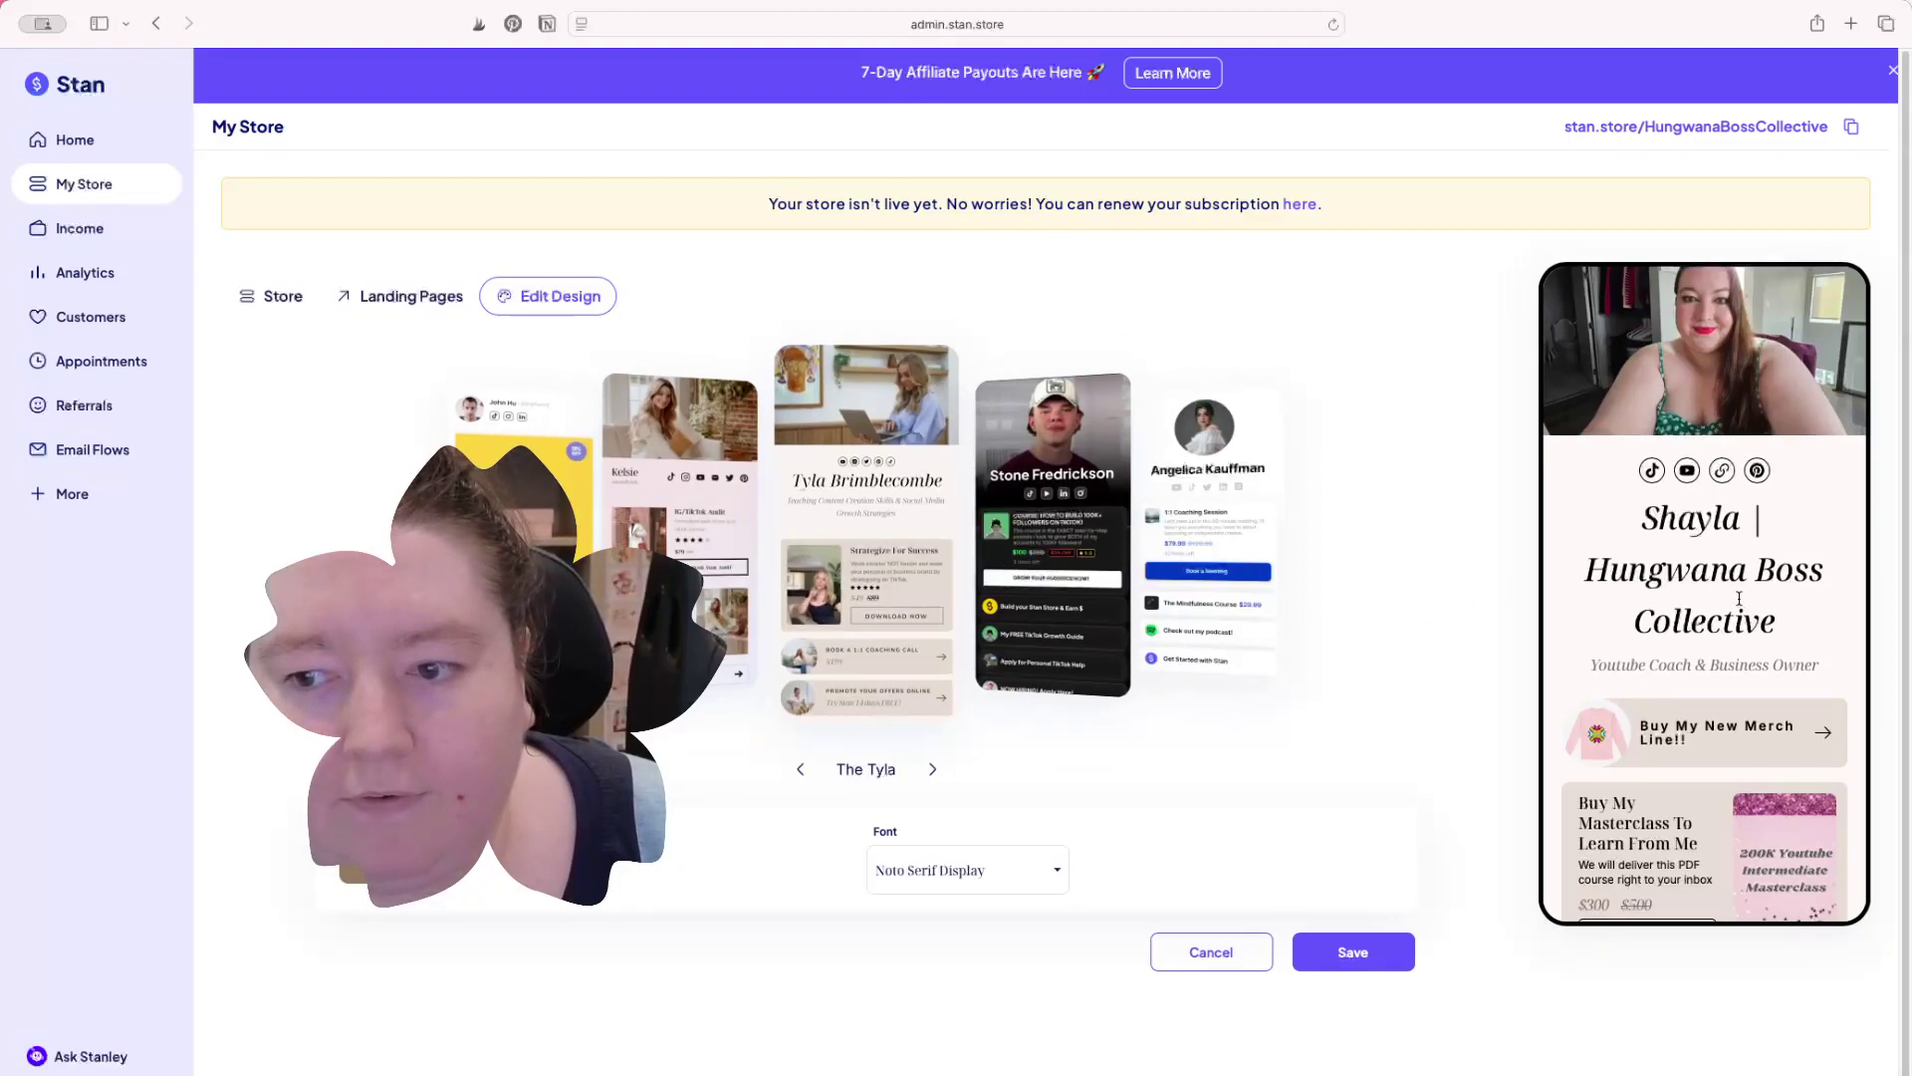
{"action": "scroll", "coordinate": [1741, 603], "scroll_direction": "down", "scroll_amount": 3}
{"action": "scroll", "coordinate": [1447, 538], "scroll_direction": "down", "scroll_amount": 1}
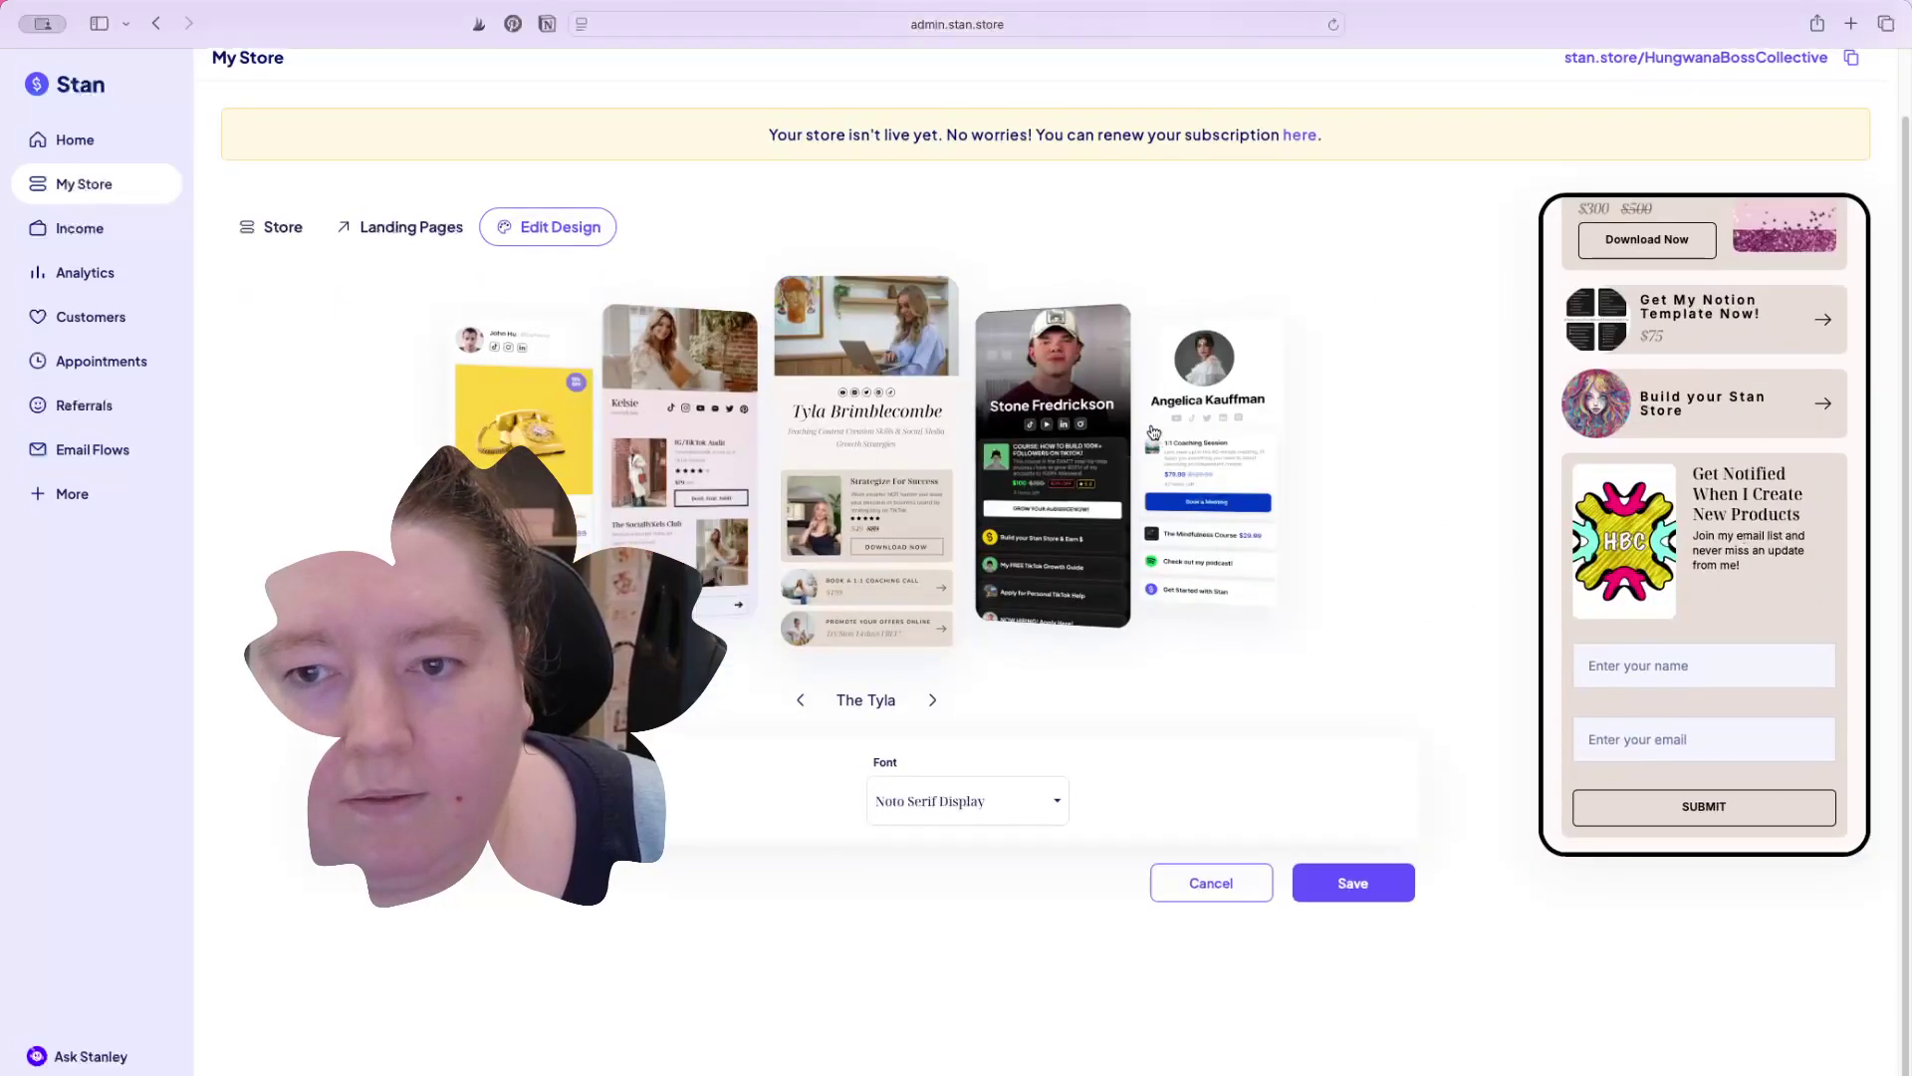
{"action": "left_click", "coordinate": [1077, 416]}
{"action": "scroll", "coordinate": [1805, 440], "scroll_direction": "up", "scroll_amount": 6}
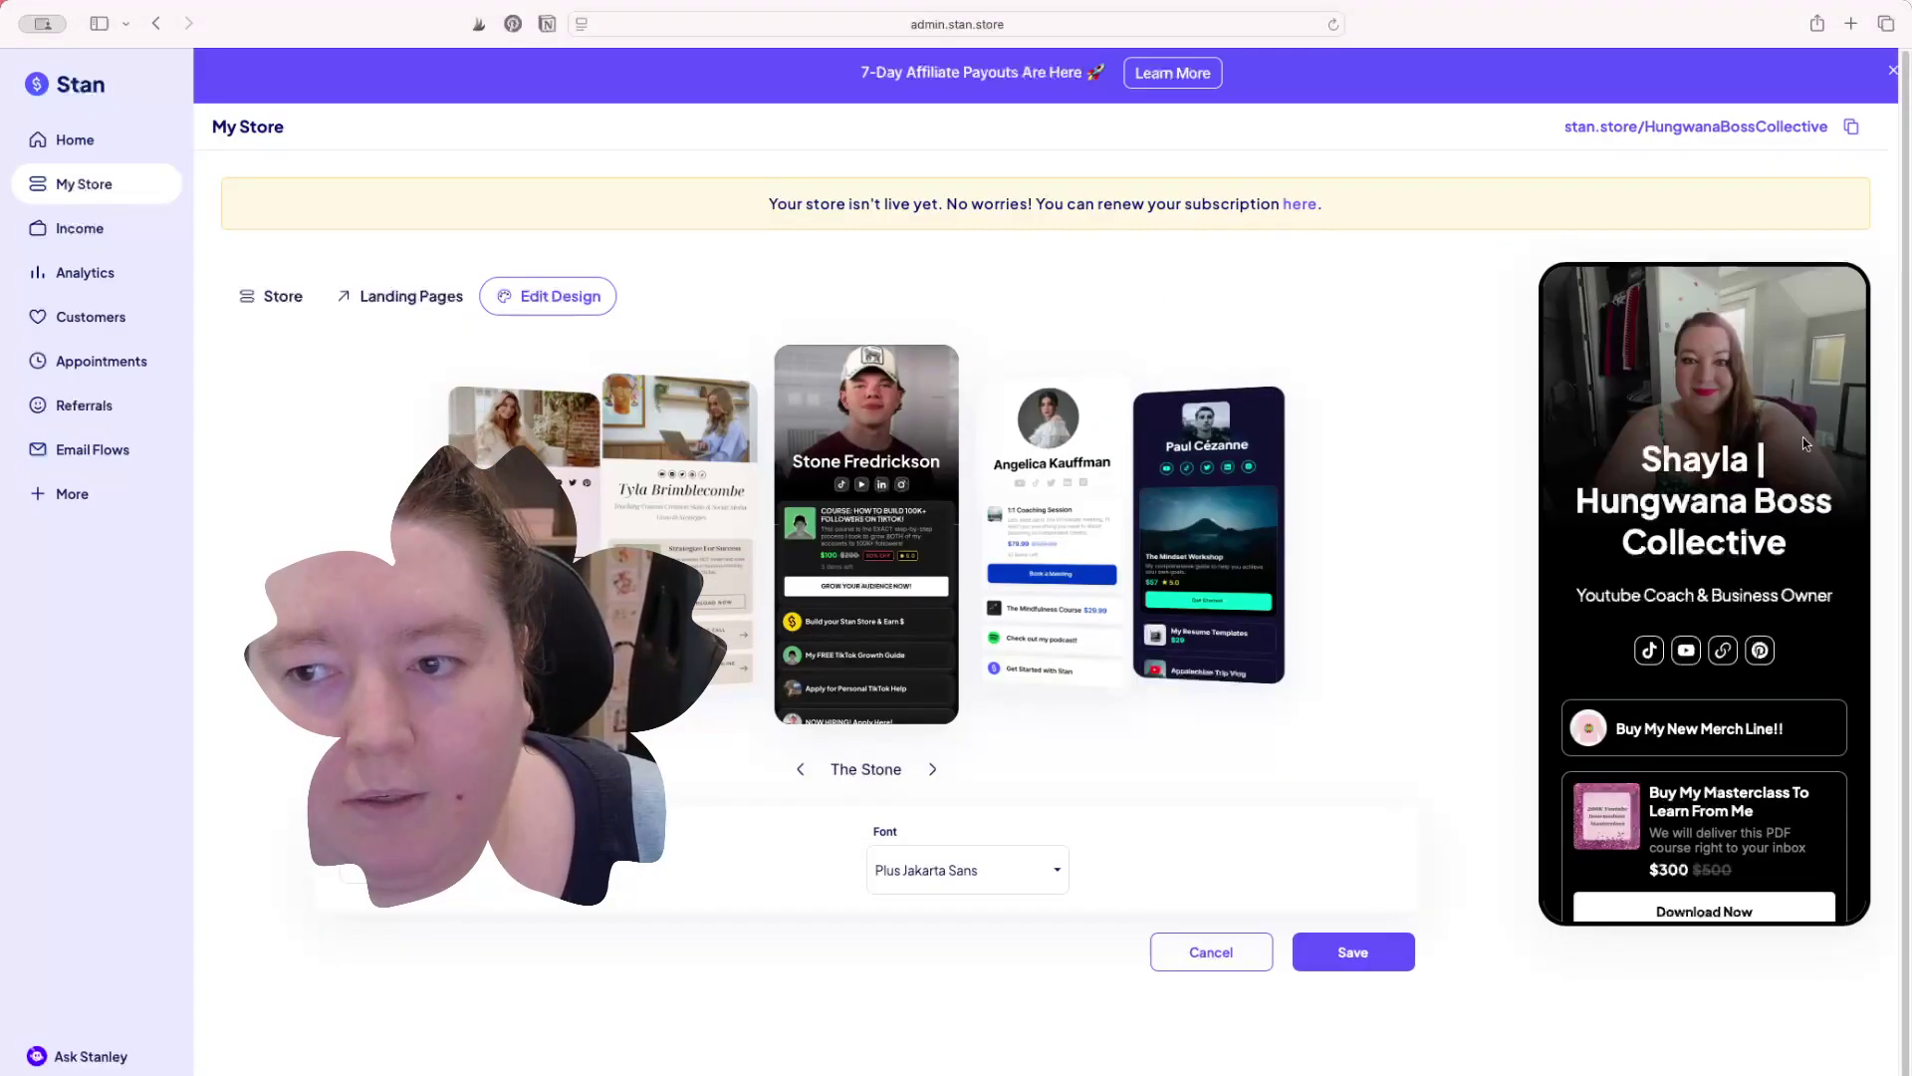
Step: Preview the store in the Minima, Nightview, Material, Eclipse, Coach Trish and Stan Classic themes
{"action": "left_click", "coordinate": [1058, 505]}
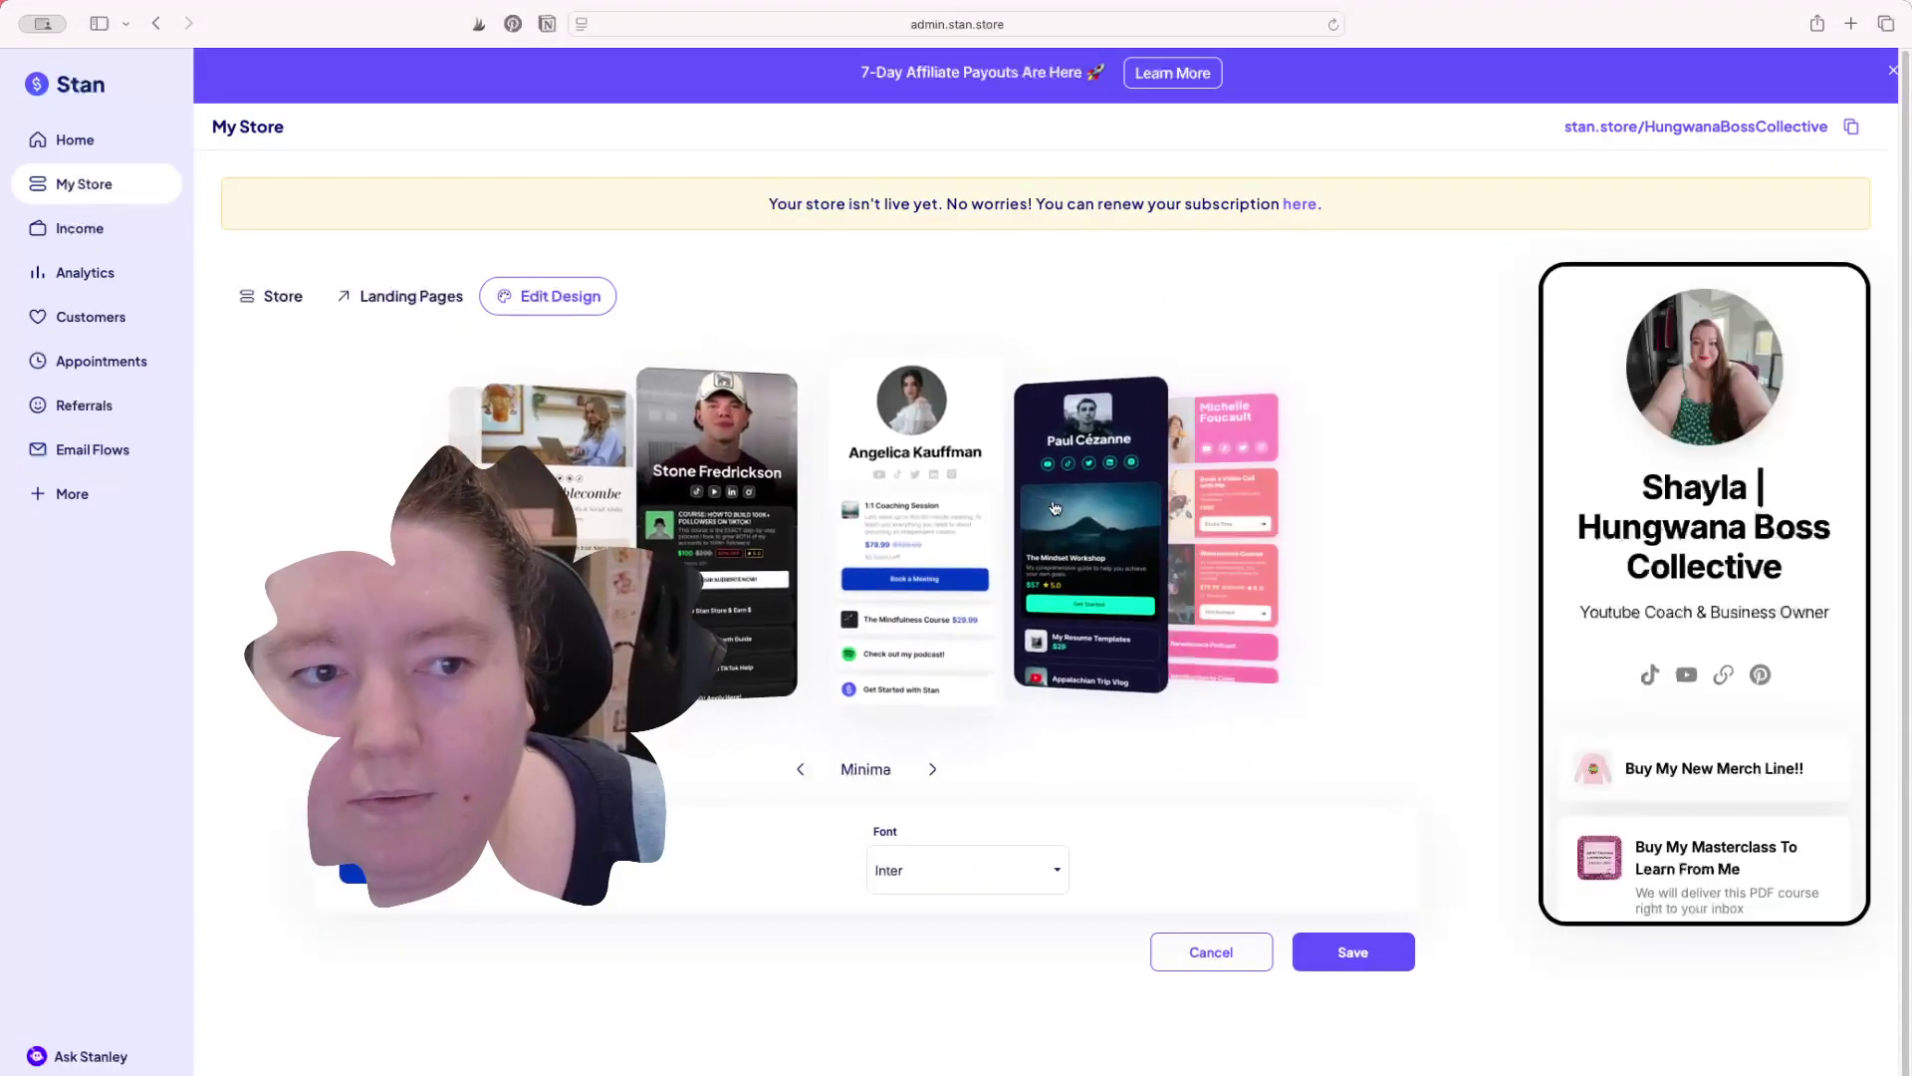
{"action": "left_click", "coordinate": [1074, 502]}
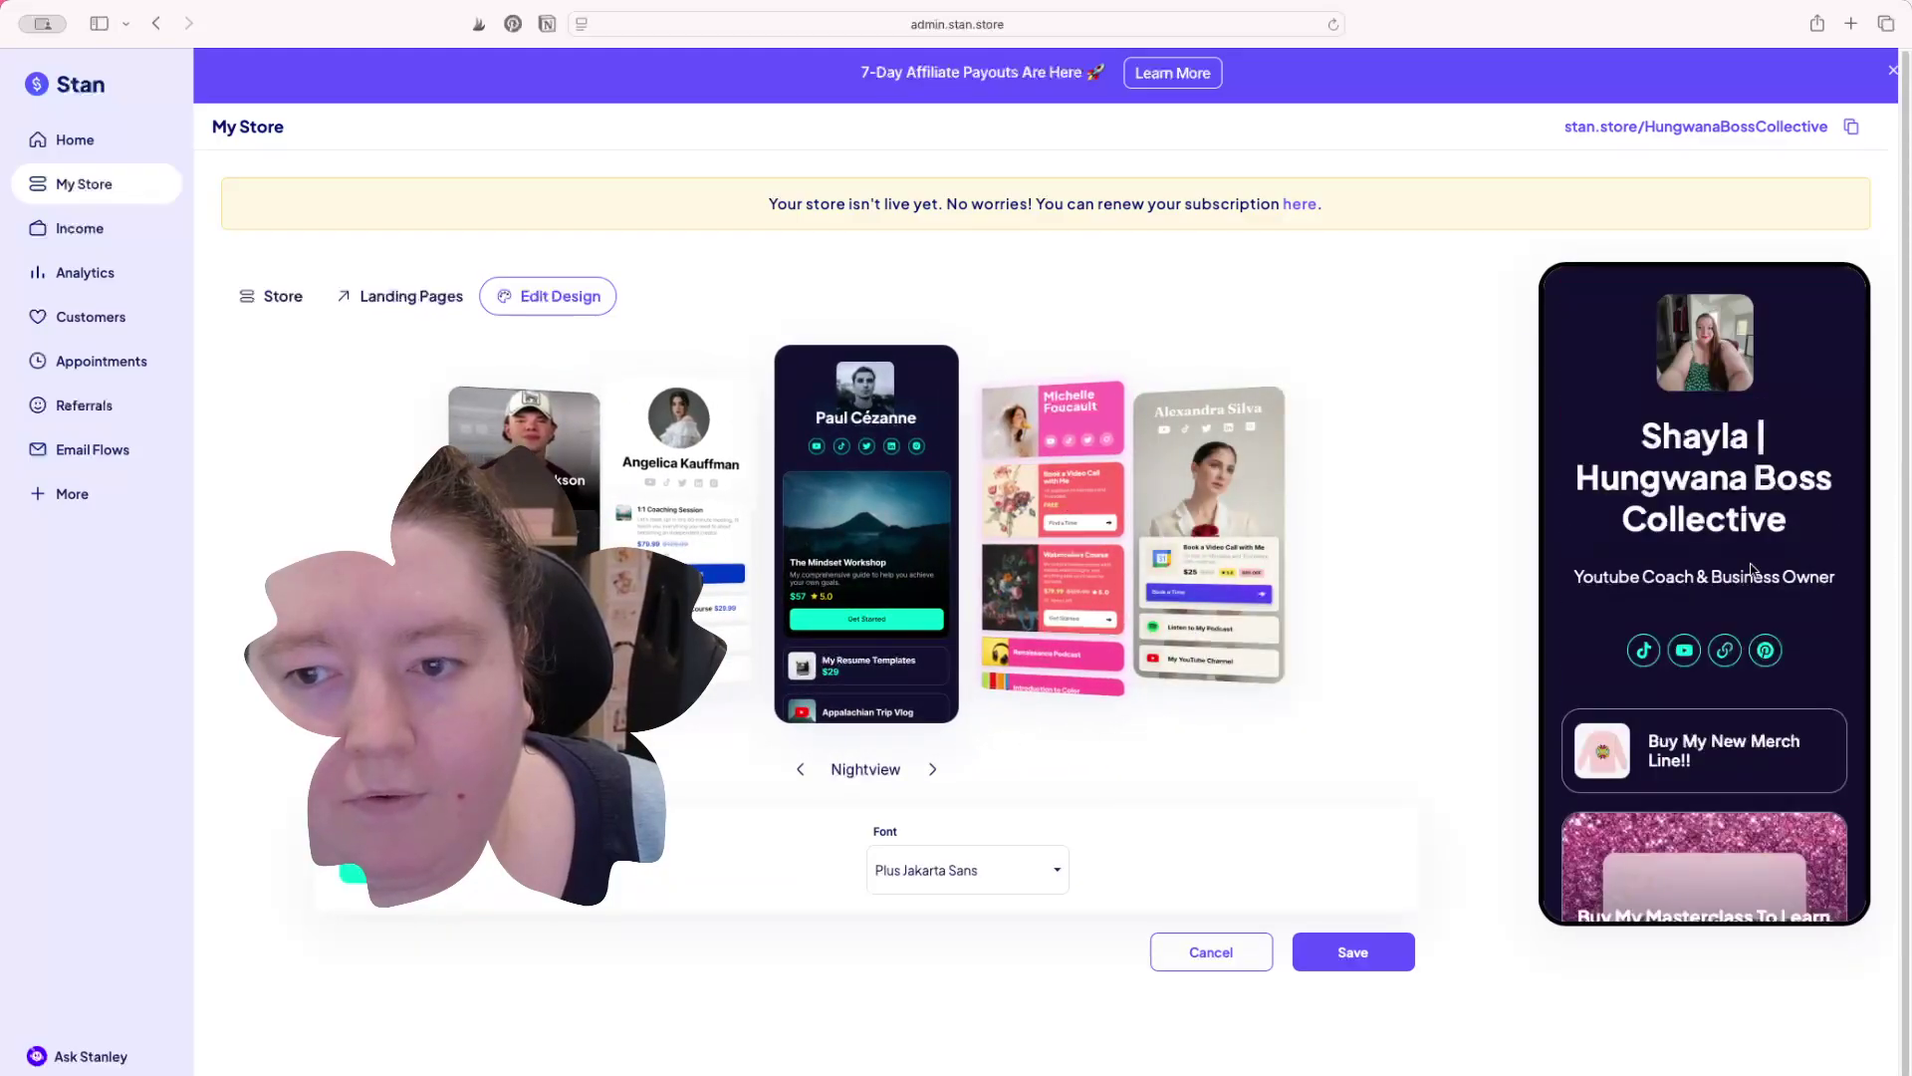
{"action": "left_click", "coordinate": [1055, 533]}
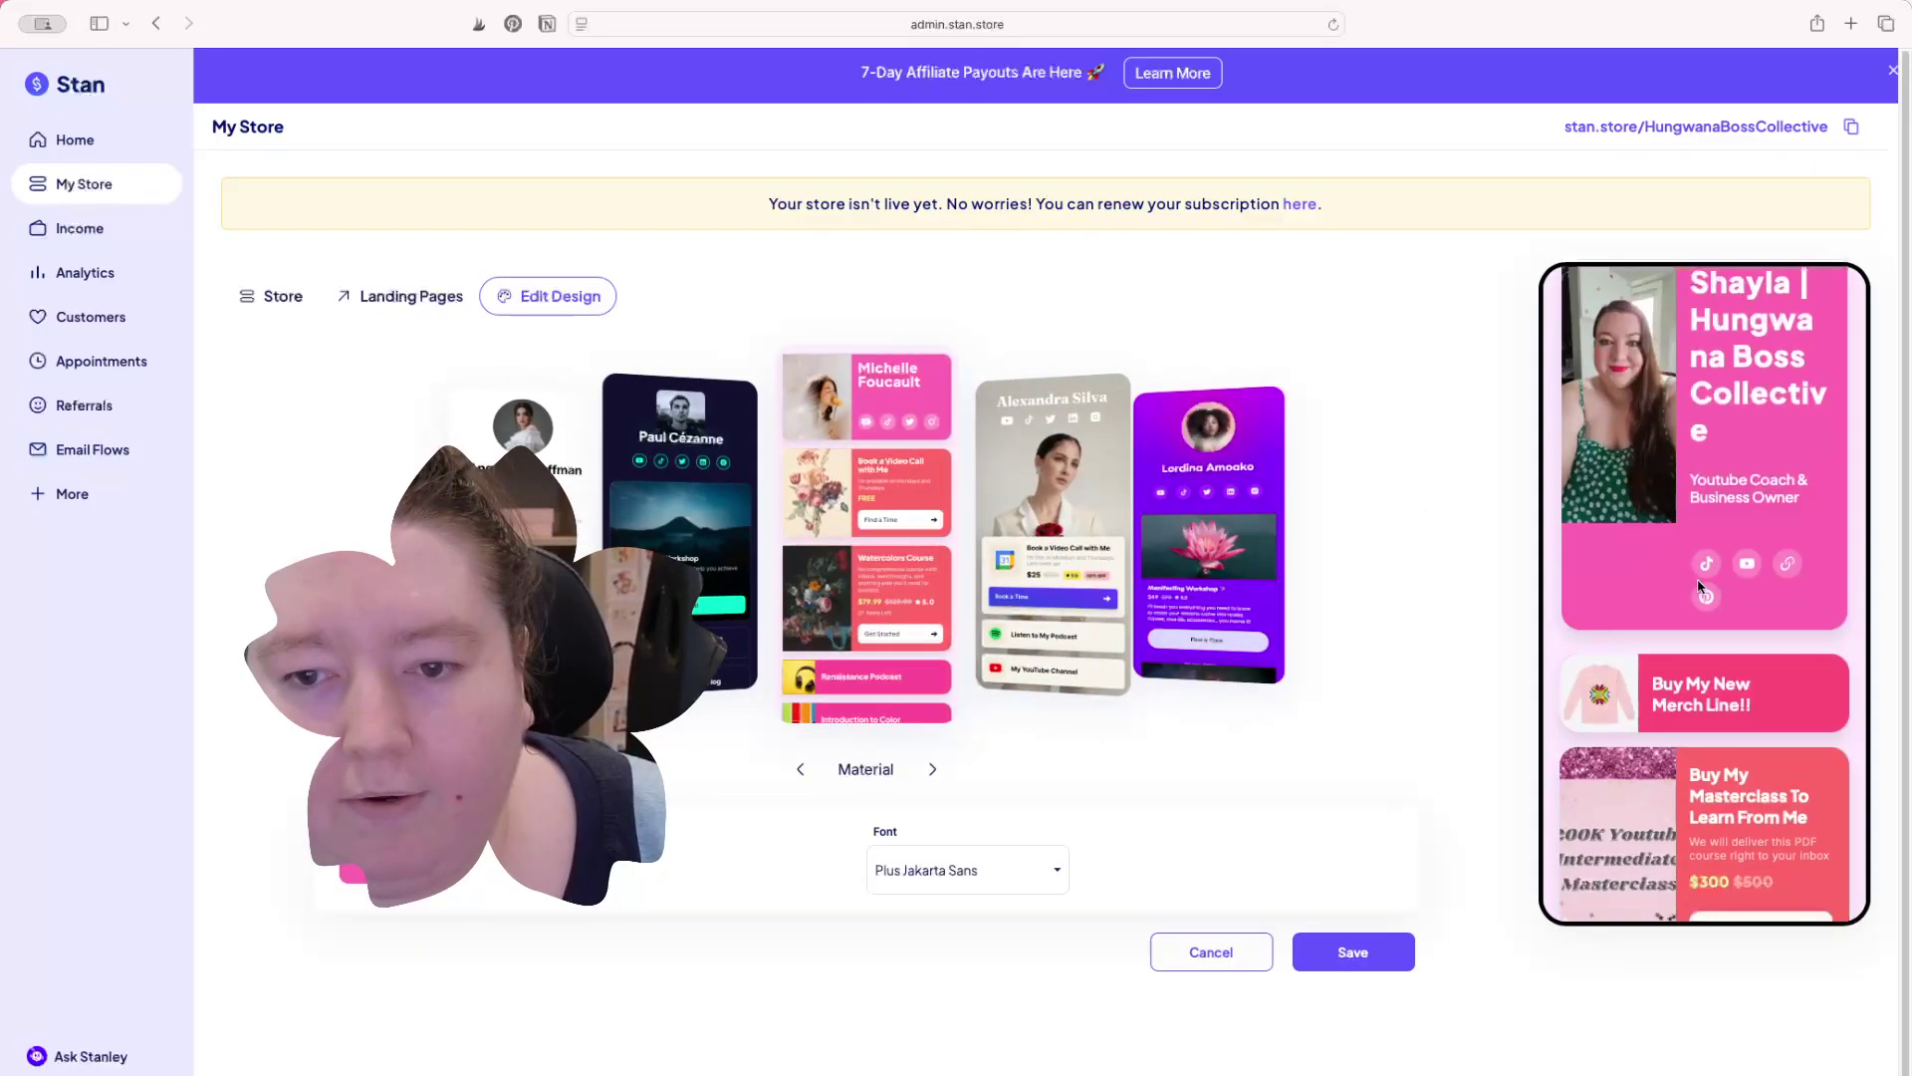
{"action": "left_click", "coordinate": [1081, 495]}
{"action": "left_click", "coordinate": [1080, 497]}
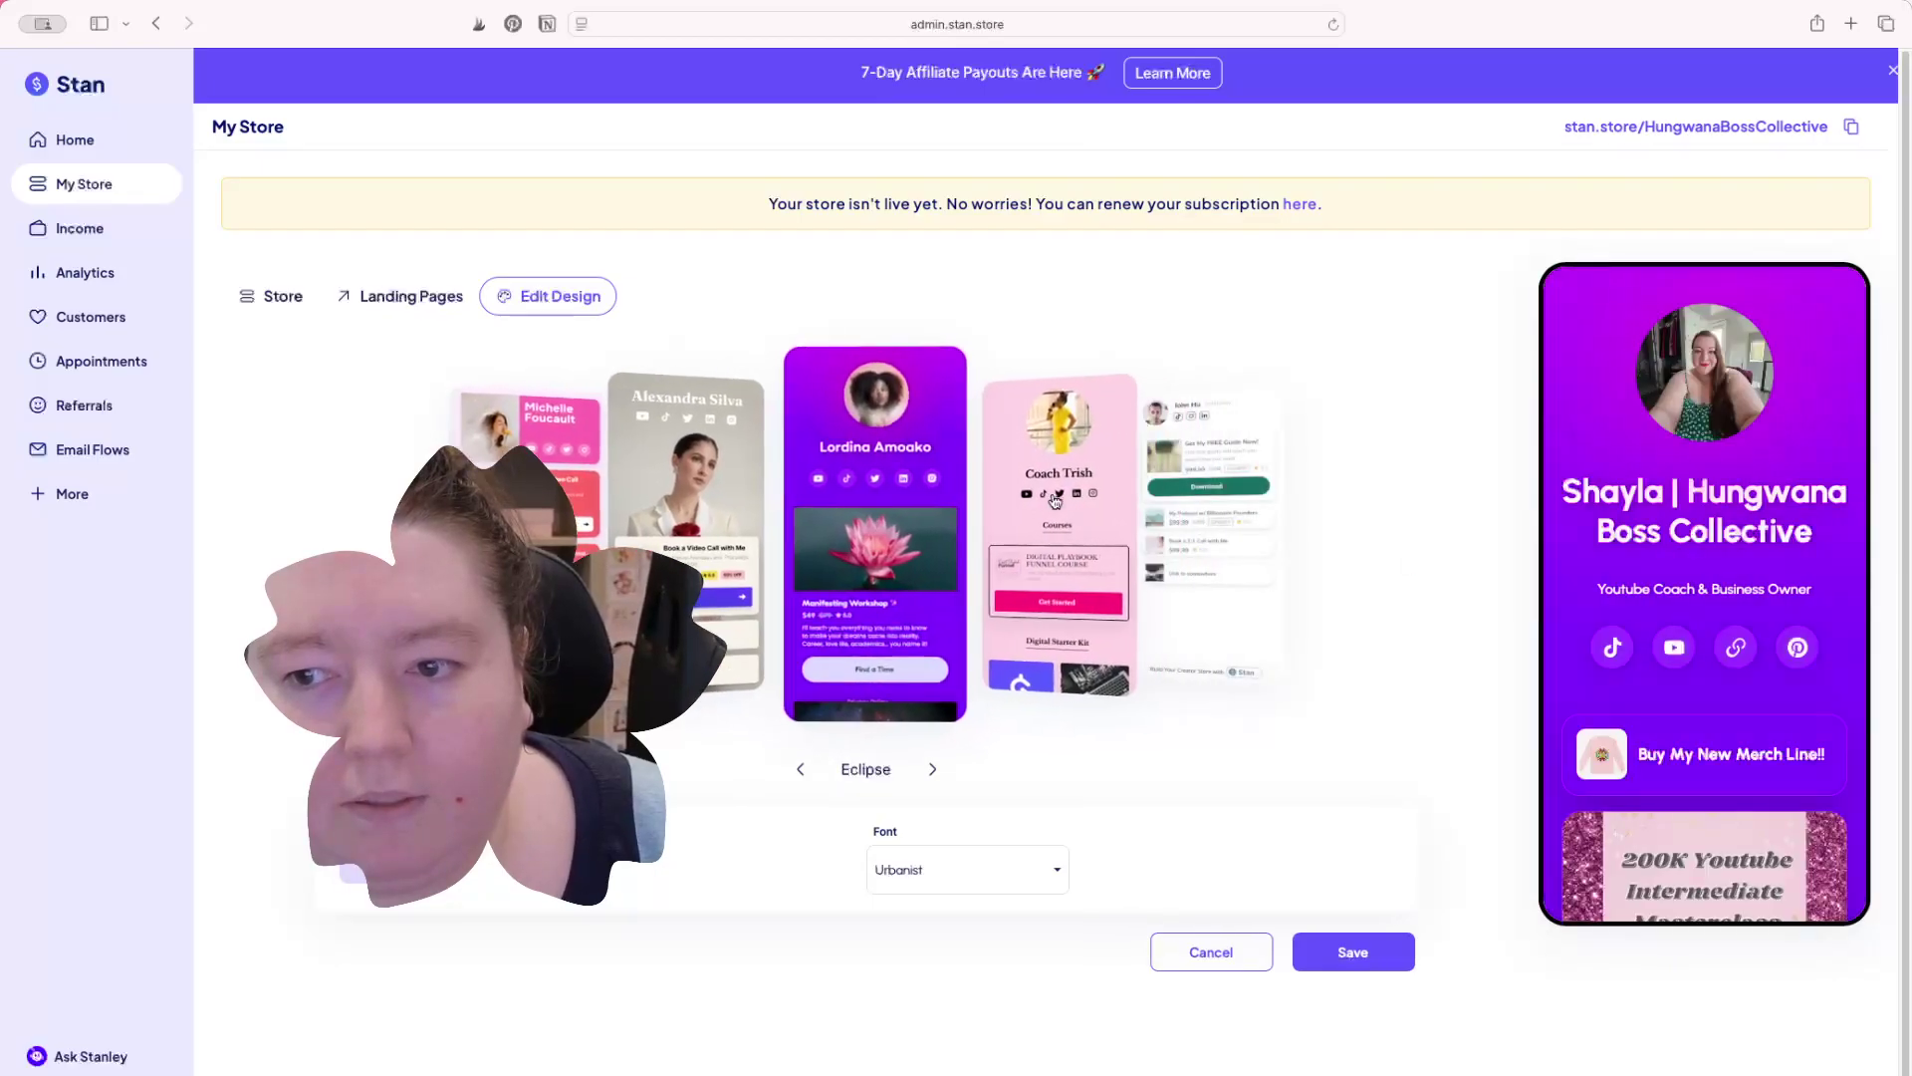
{"action": "left_click", "coordinate": [1032, 504]}
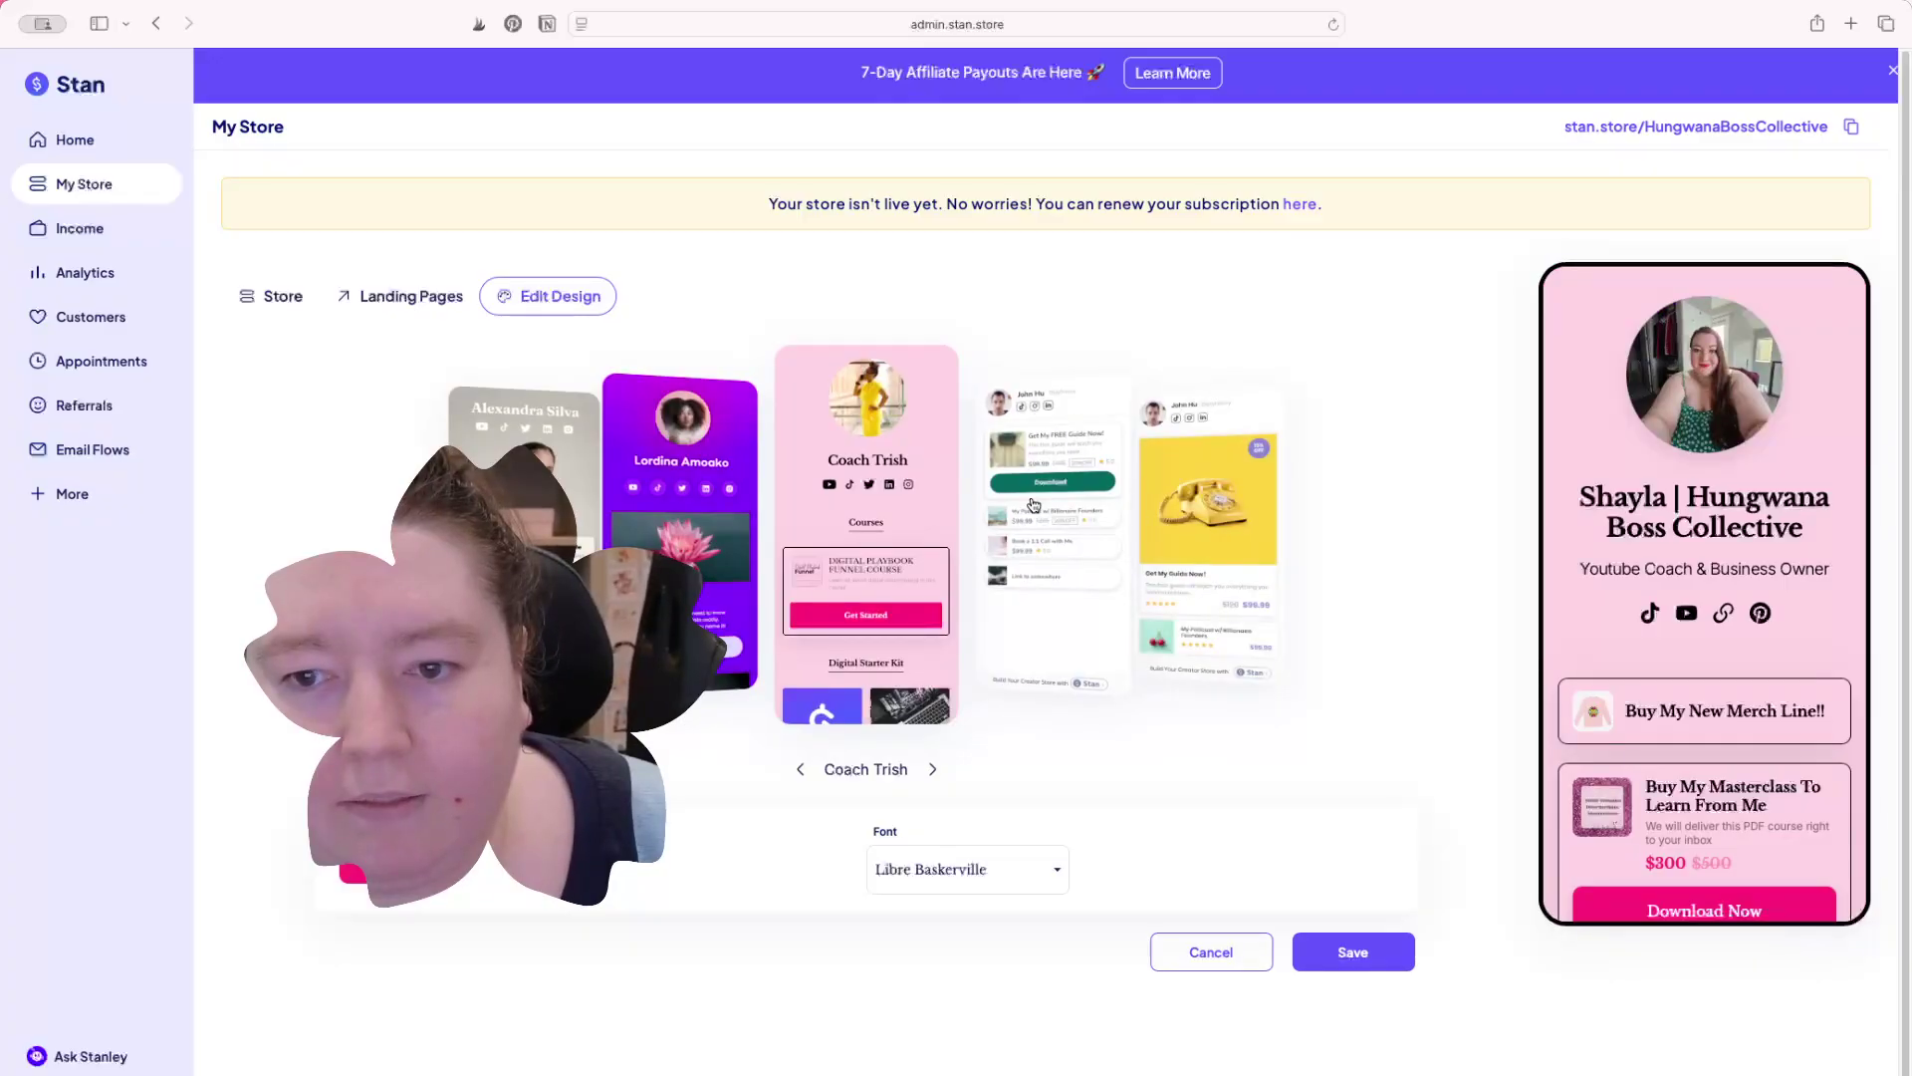
{"action": "left_click", "coordinate": [1033, 504]}
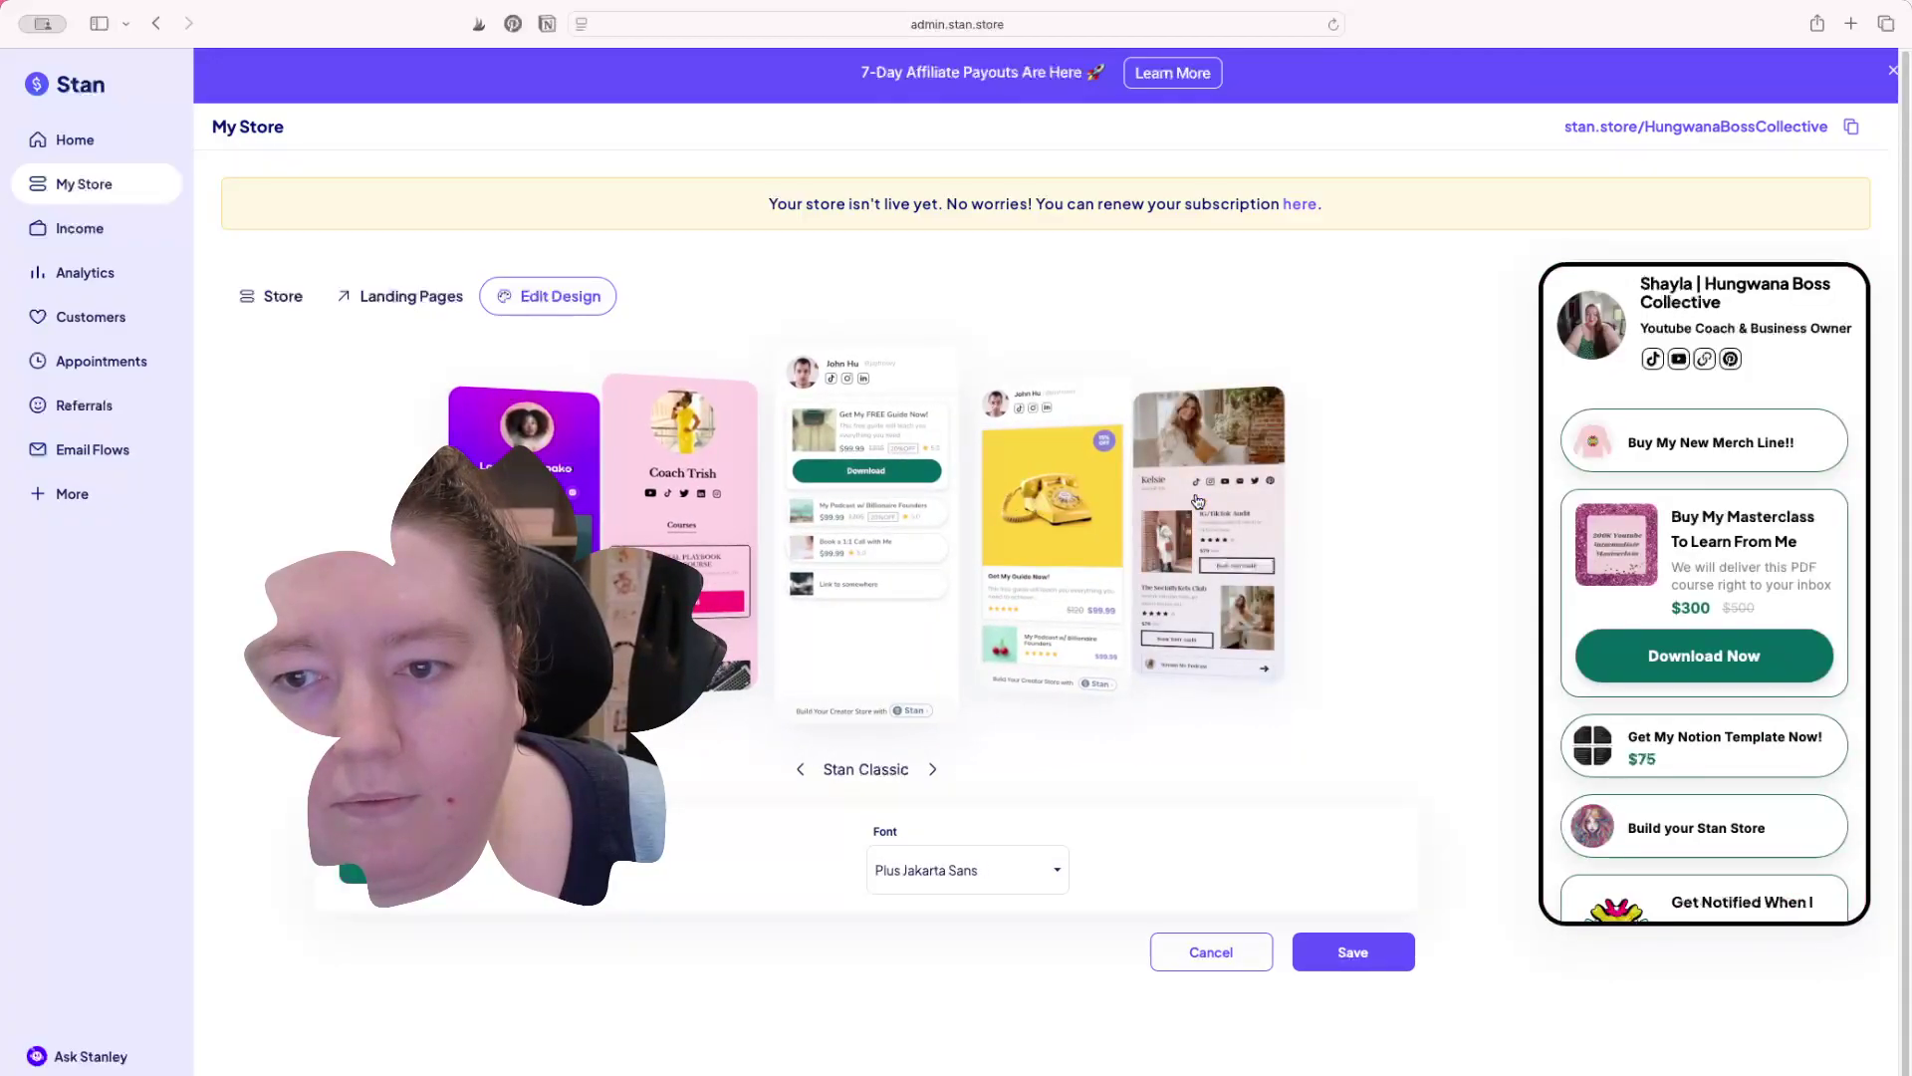
Step: Compare The Kels and Moderno themes, and choose Stan Classic after reviewing its full store preview
{"action": "left_click", "coordinate": [1200, 503]}
{"action": "left_click", "coordinate": [1049, 511]}
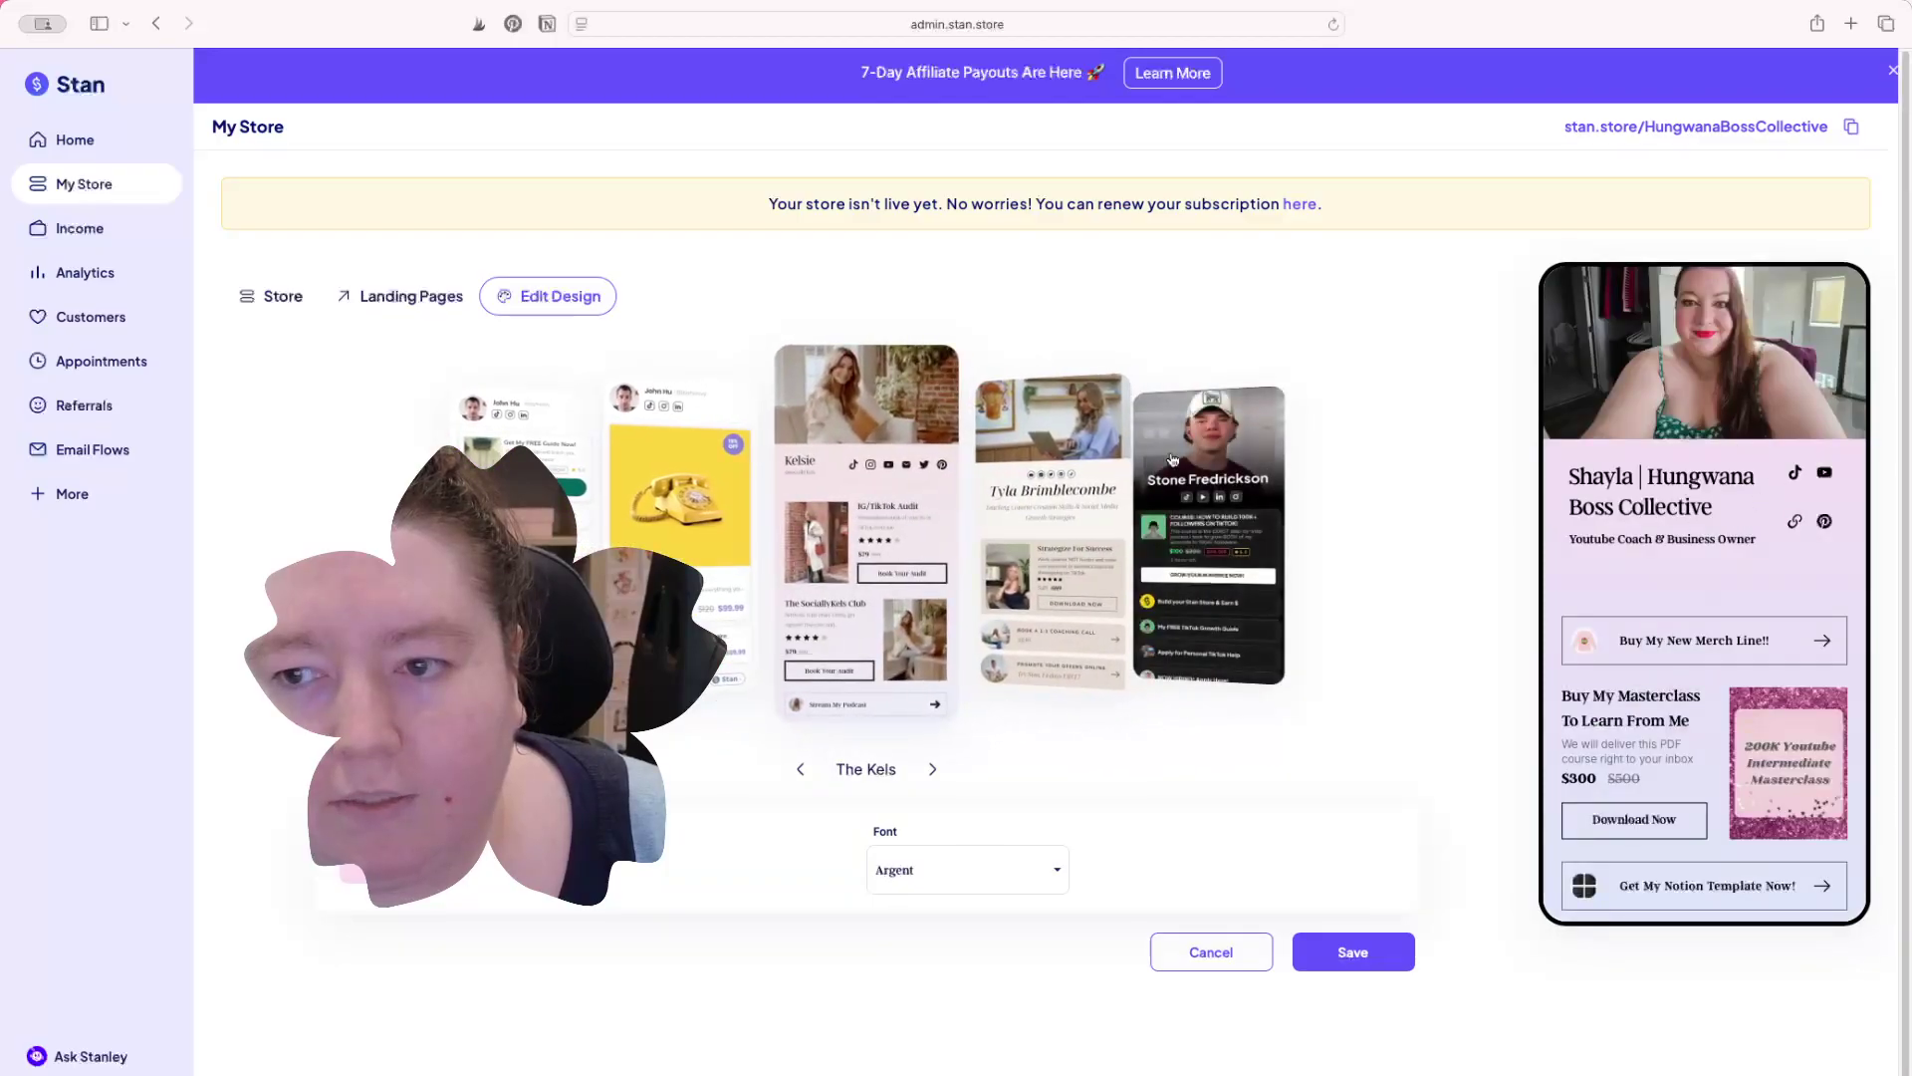
{"action": "key", "text": "Left"}
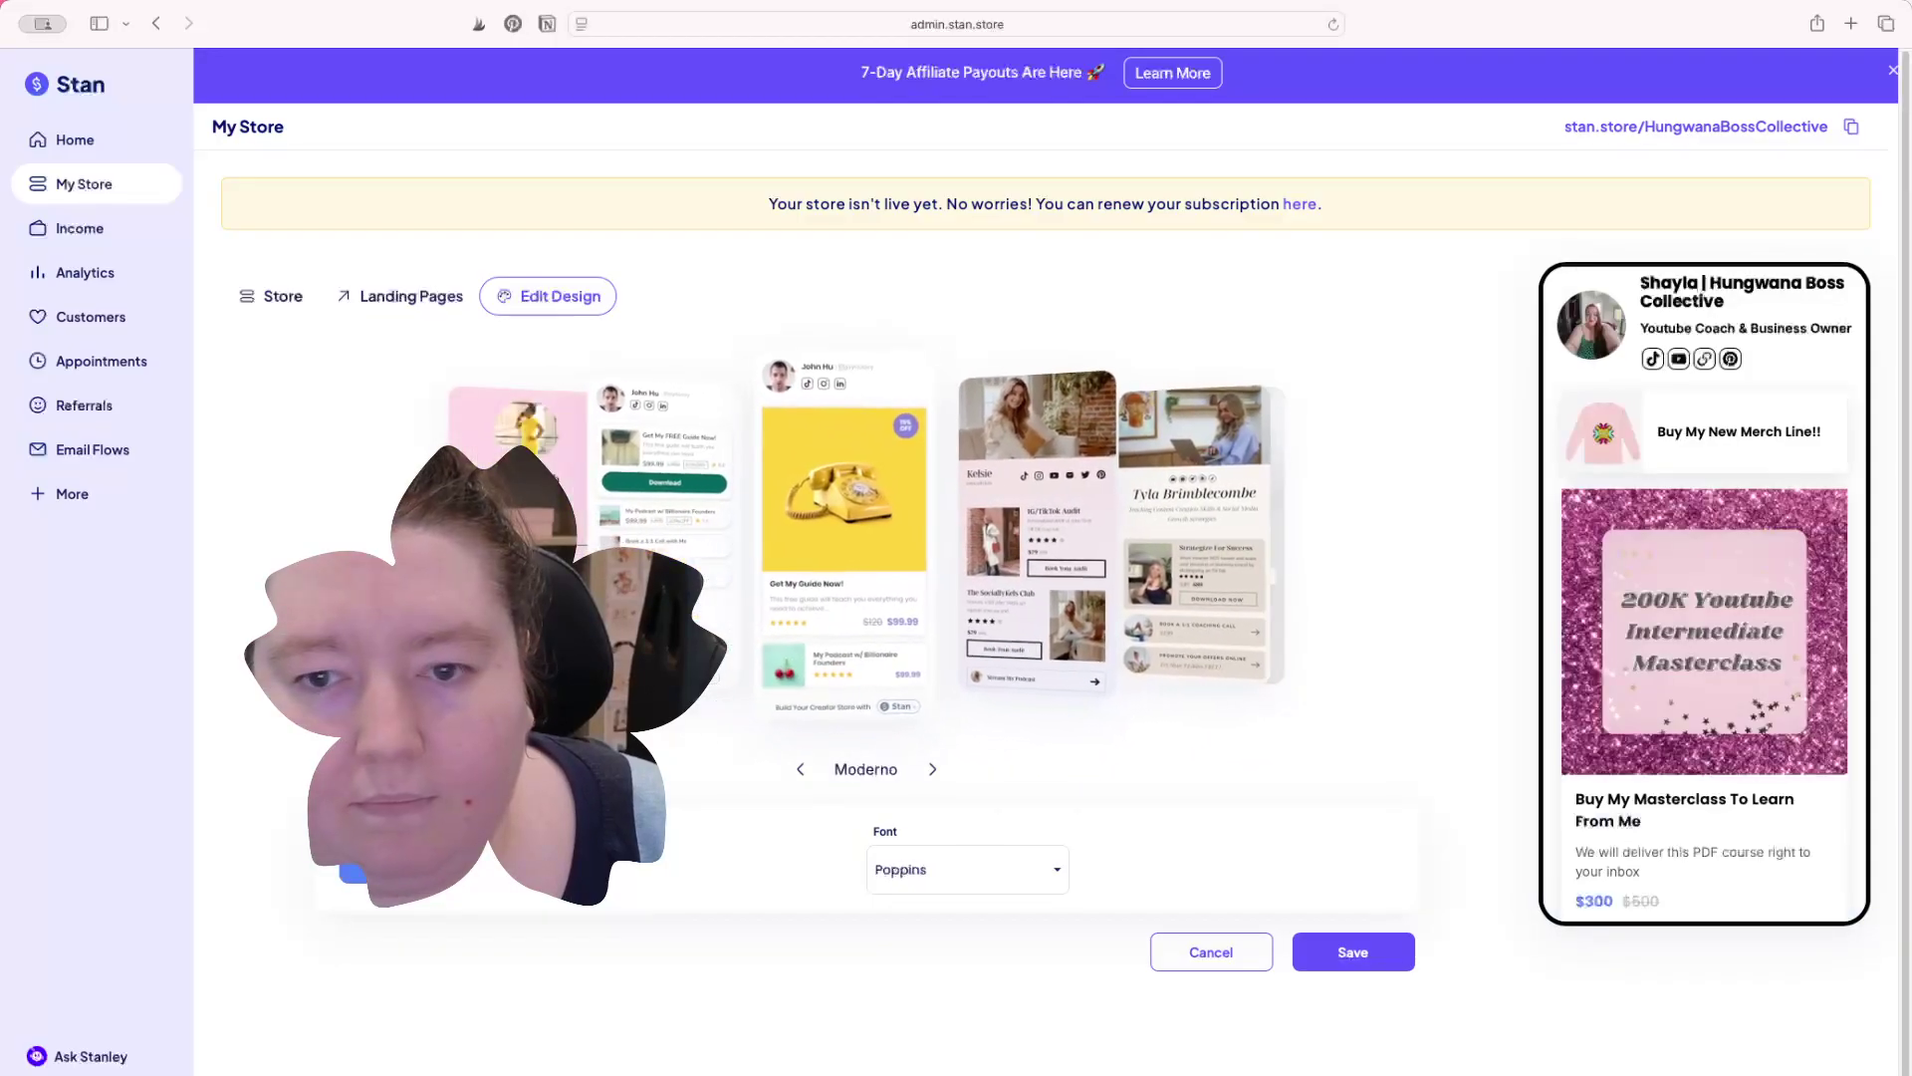
{"action": "key", "text": "Left"}
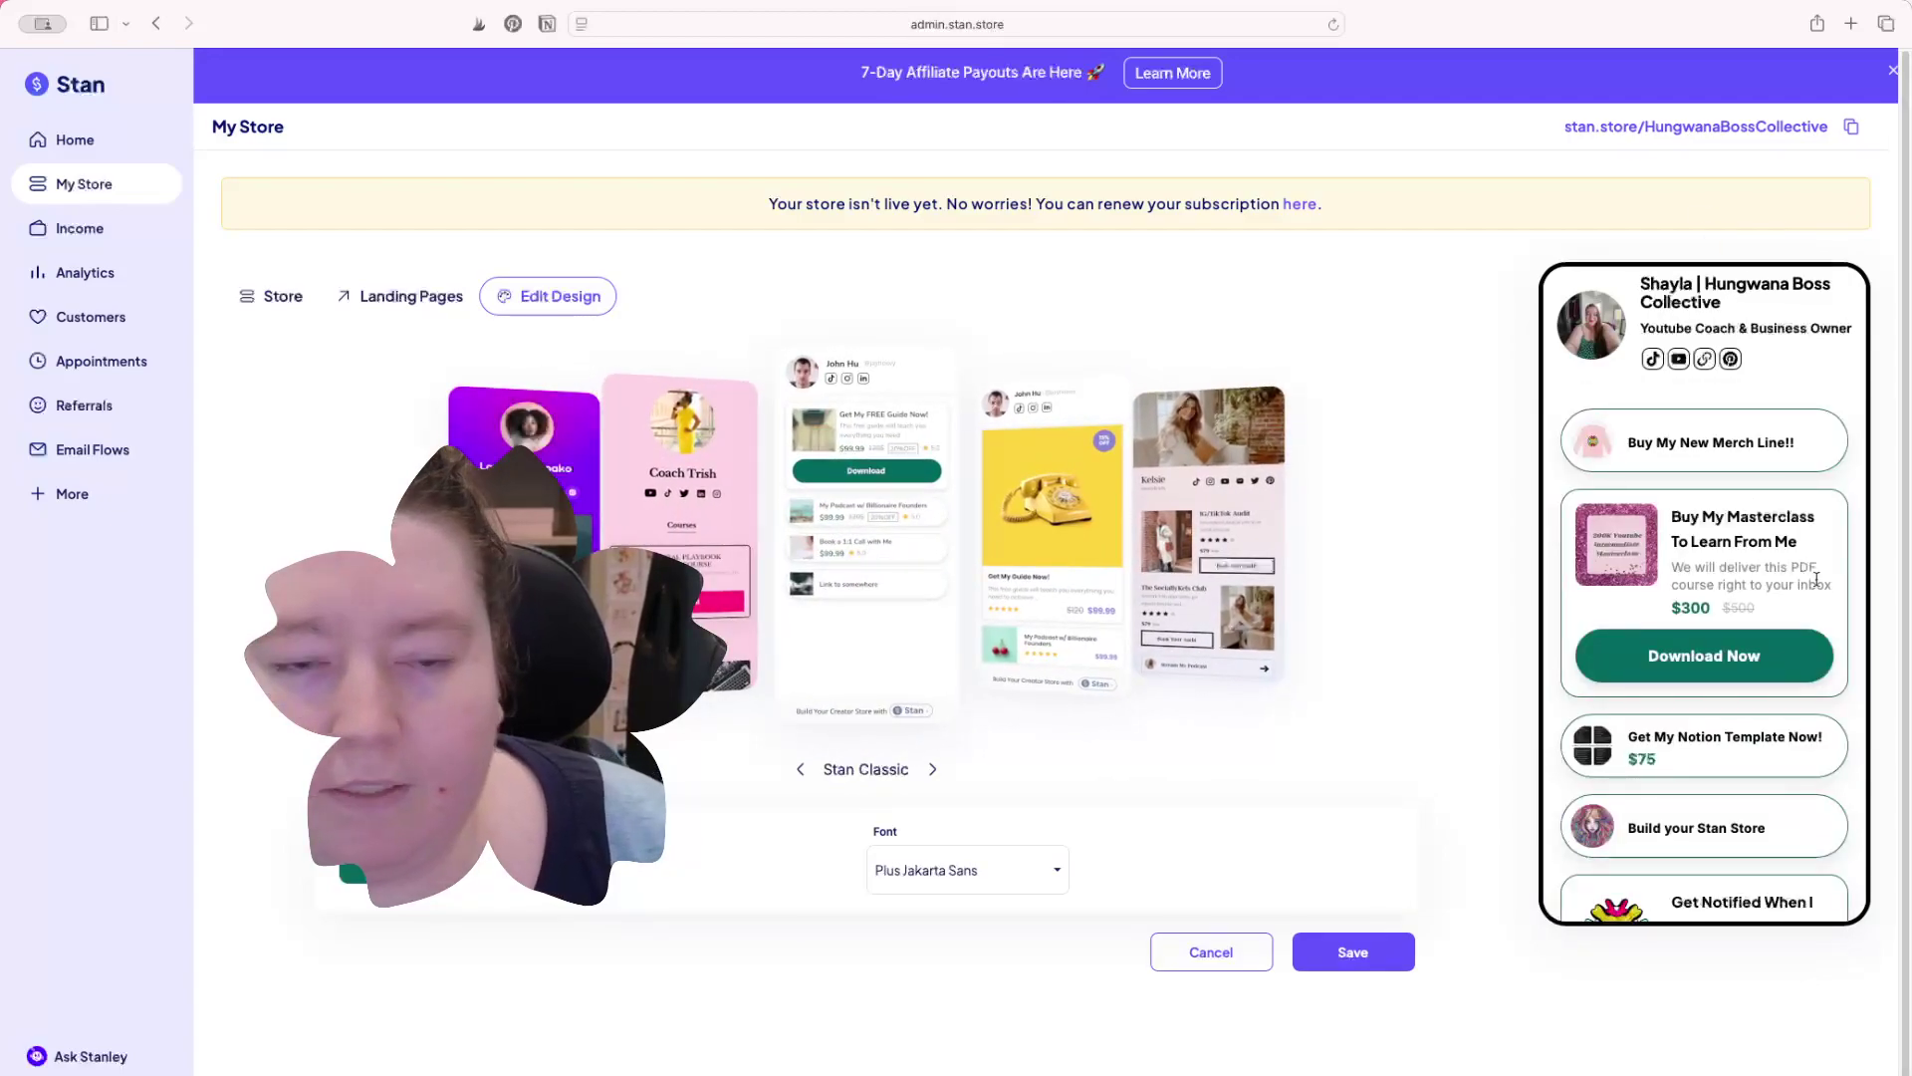
{"action": "scroll", "coordinate": [1728, 555], "scroll_direction": "down", "scroll_amount": 3}
{"action": "scroll", "coordinate": [1728, 556], "scroll_direction": "down", "scroll_amount": 3}
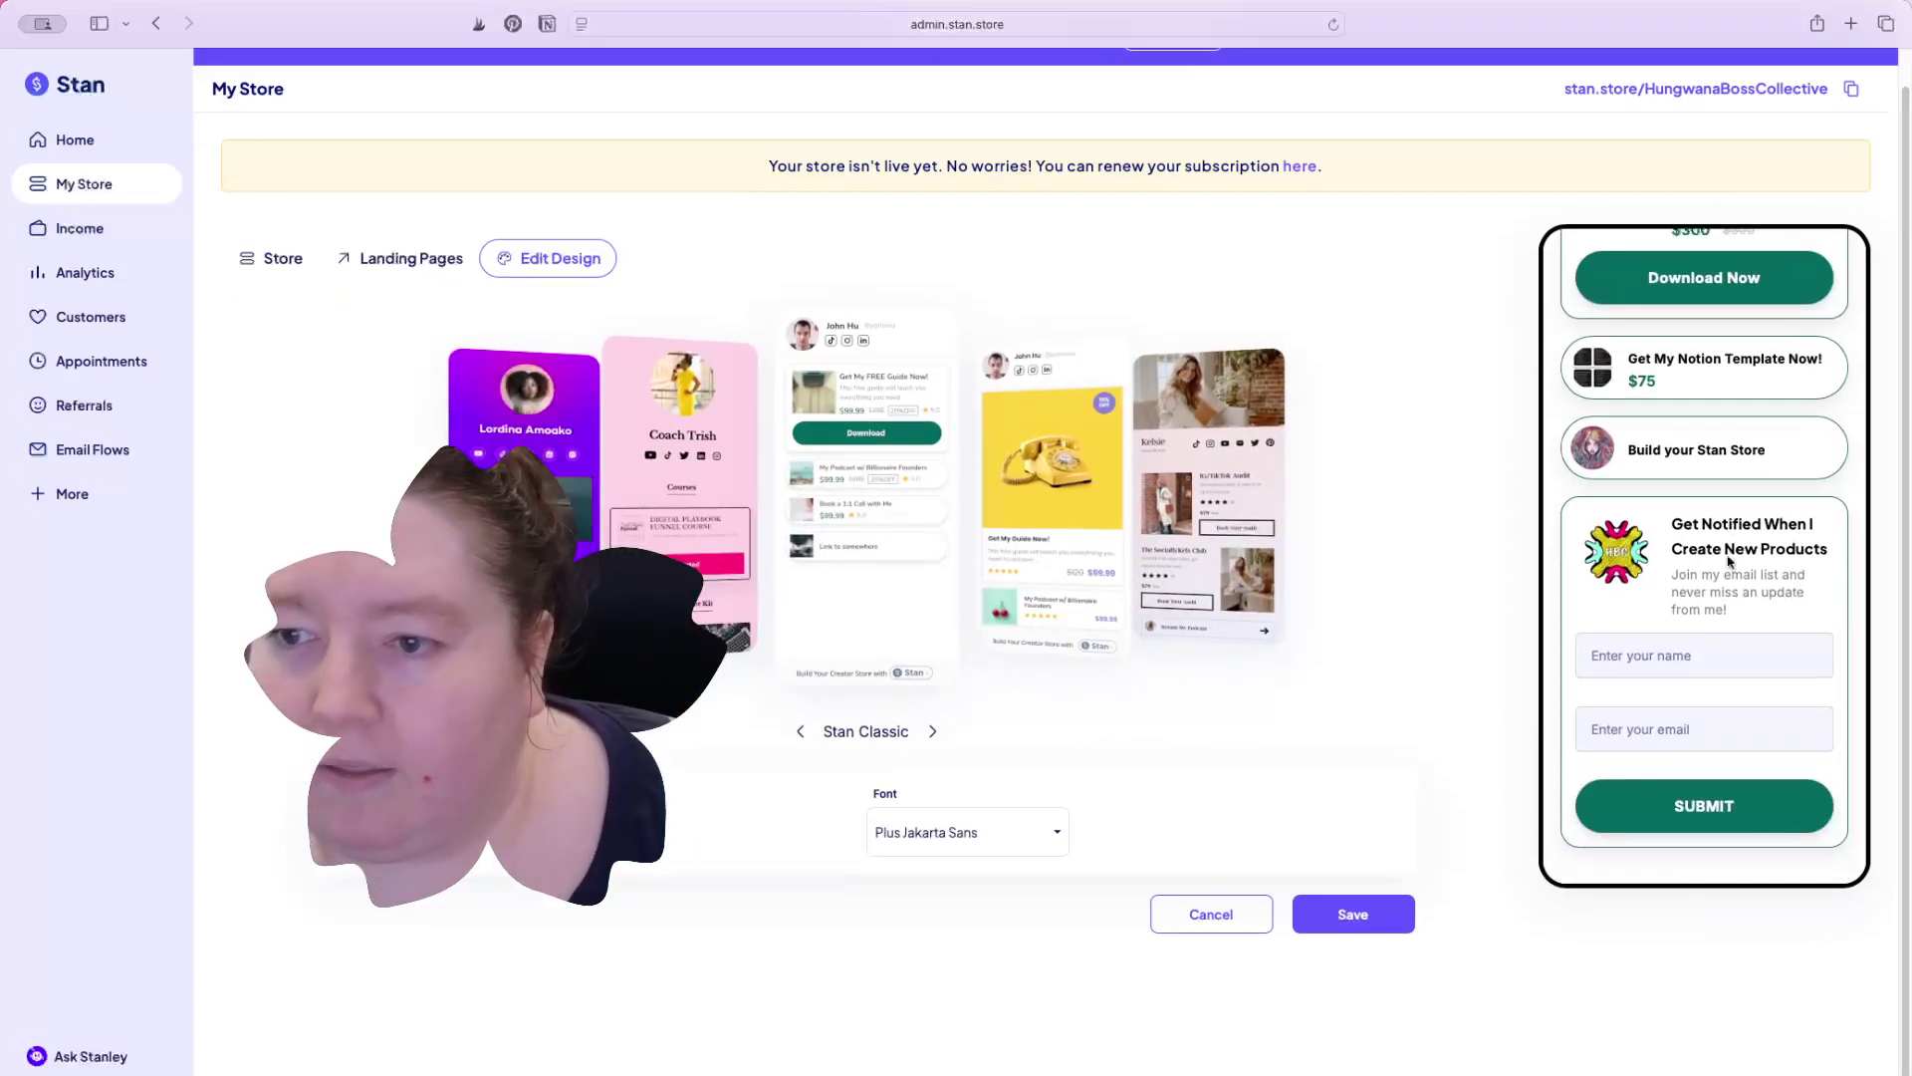
{"action": "scroll", "coordinate": [1728, 558], "scroll_direction": "up", "scroll_amount": 5}
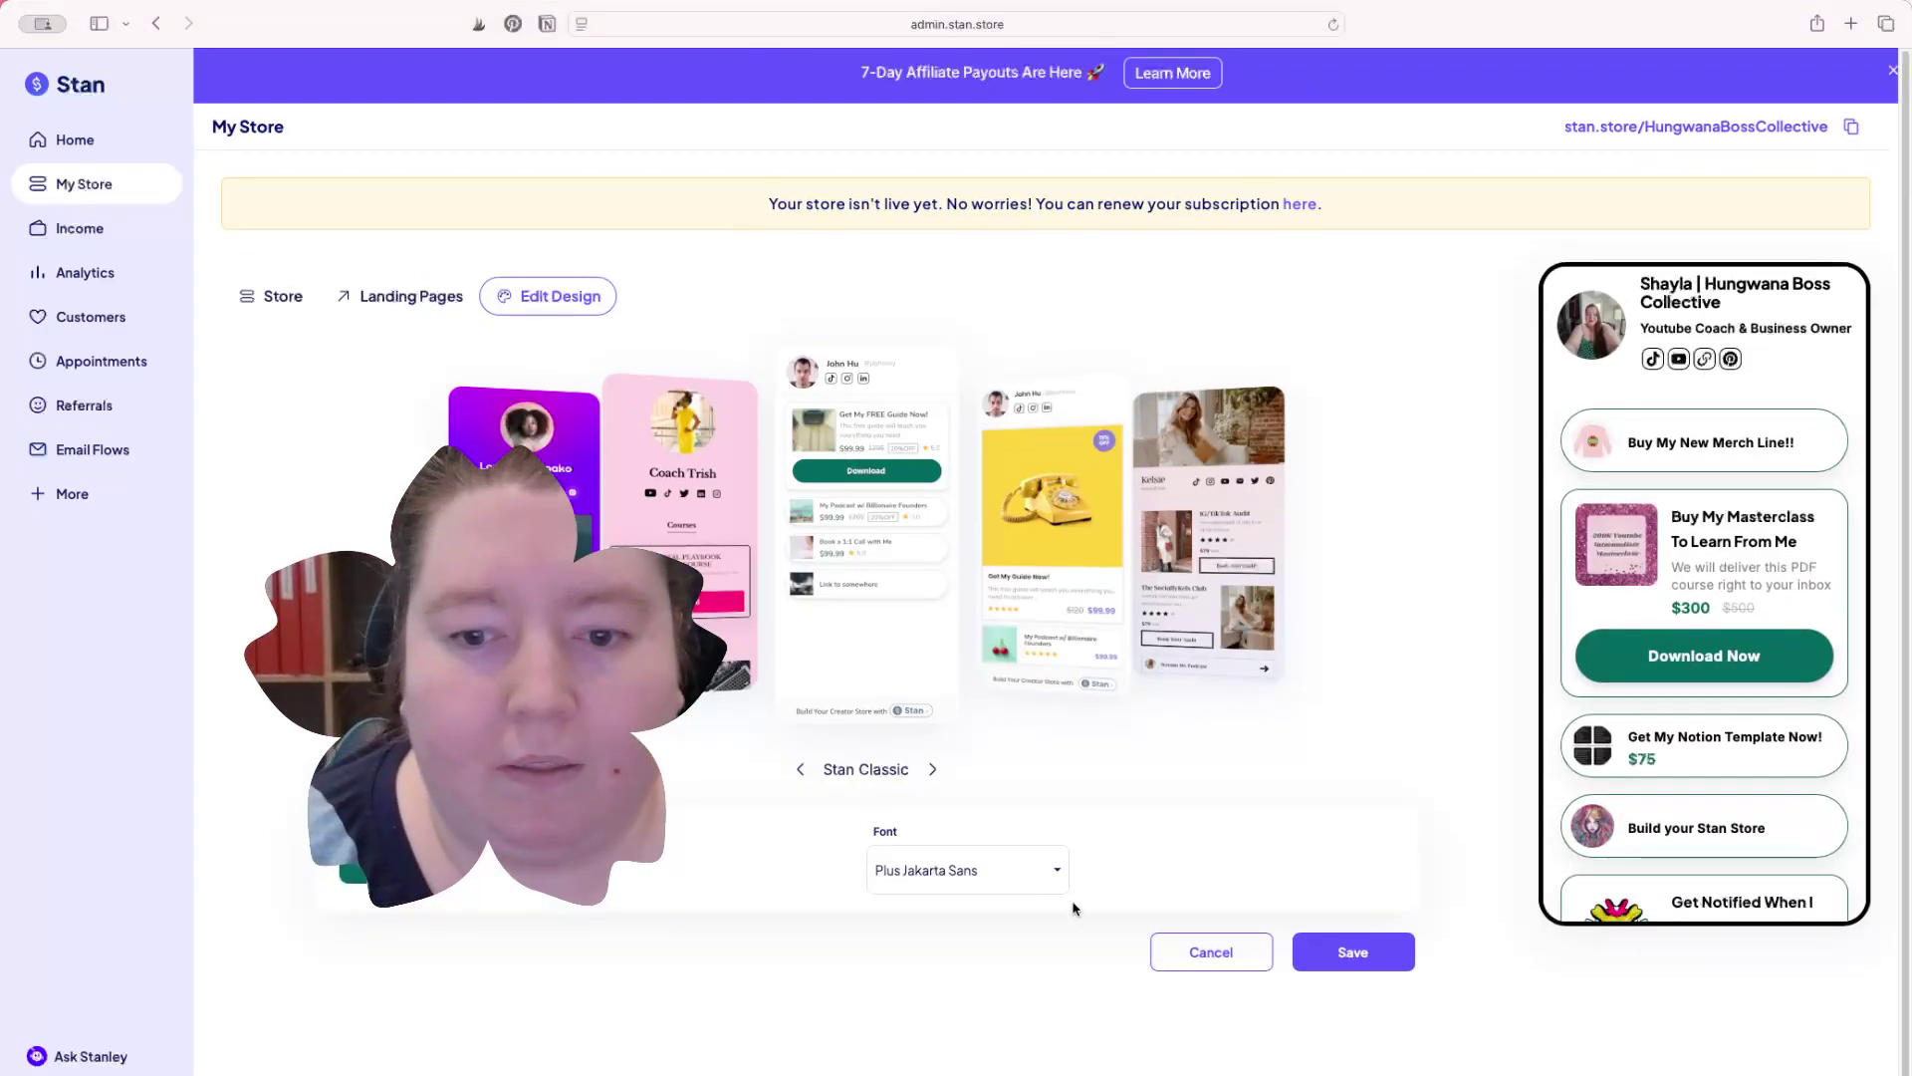
Step: Check the theme's font and color options, and save the Stan Classic design with the Plus Jakarta Sans font
{"action": "left_click", "coordinate": [993, 872]}
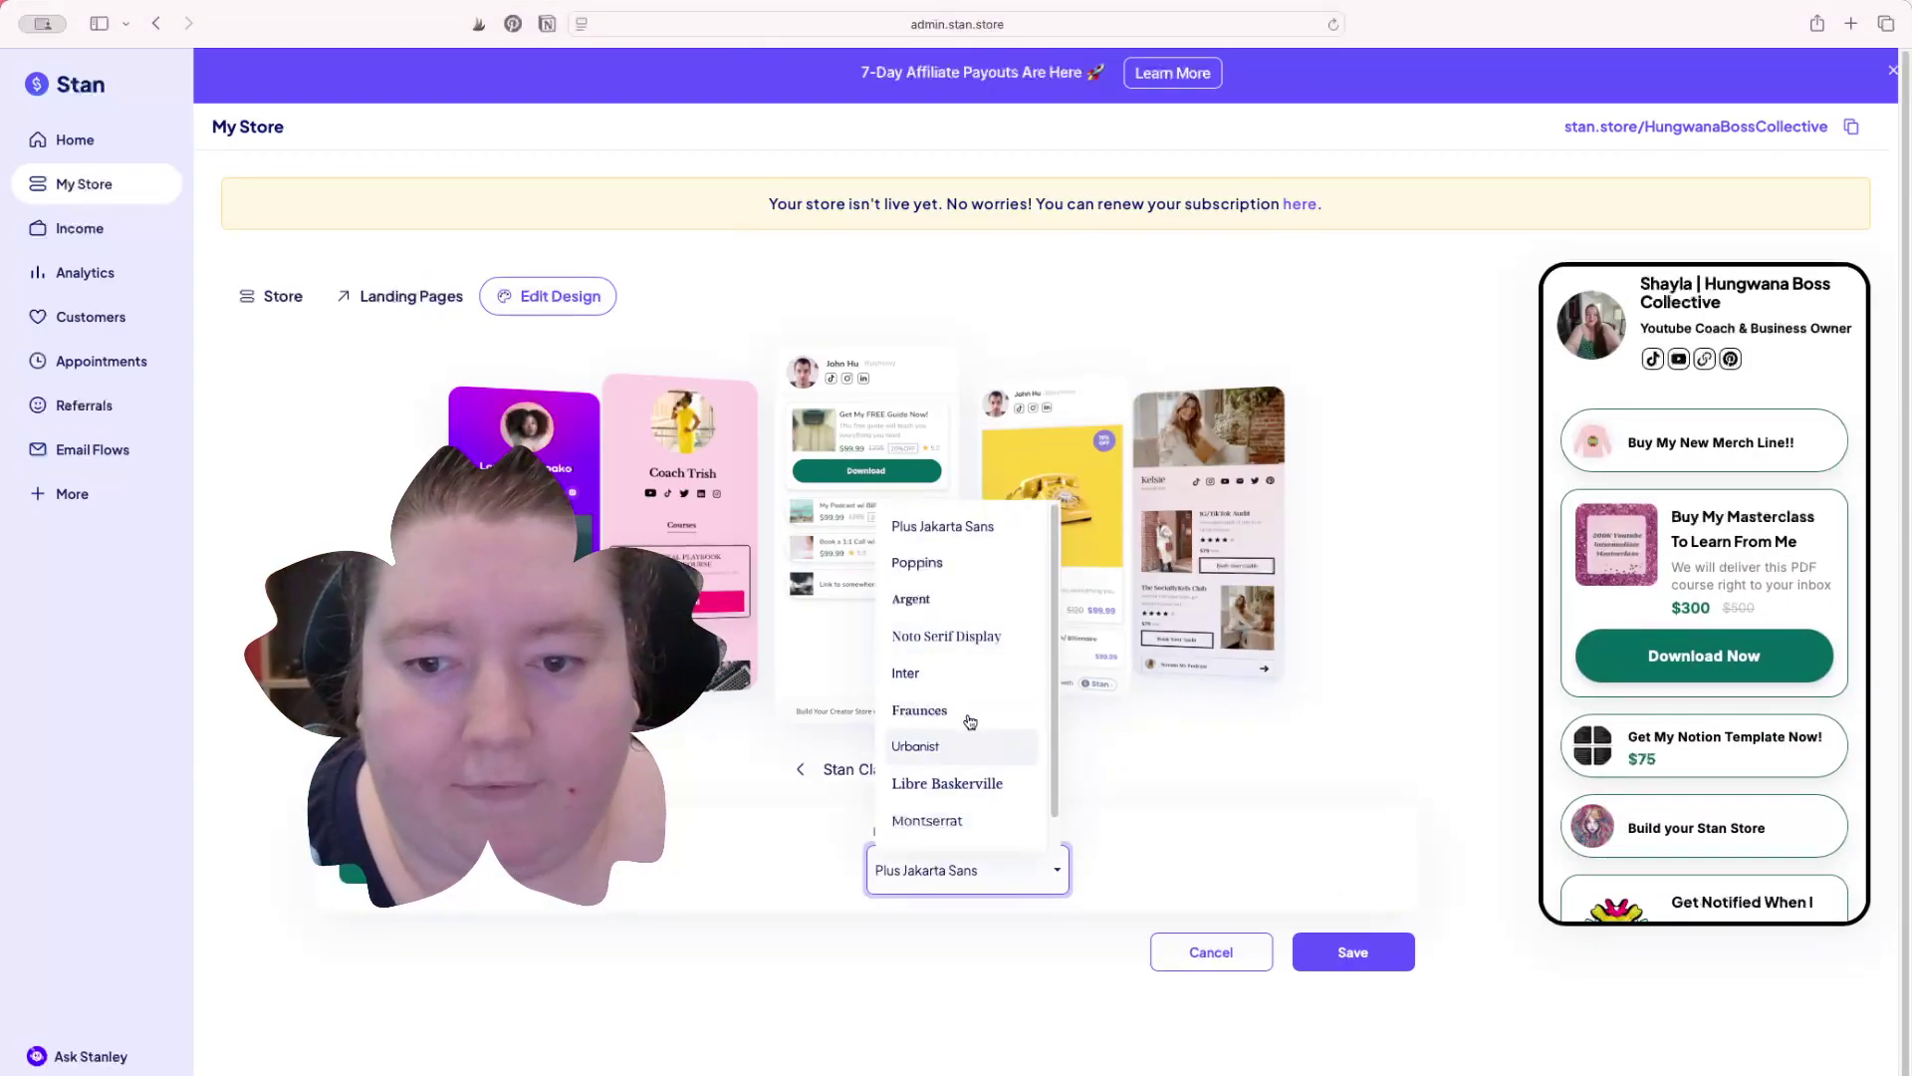
{"action": "left_click", "coordinate": [357, 879]}
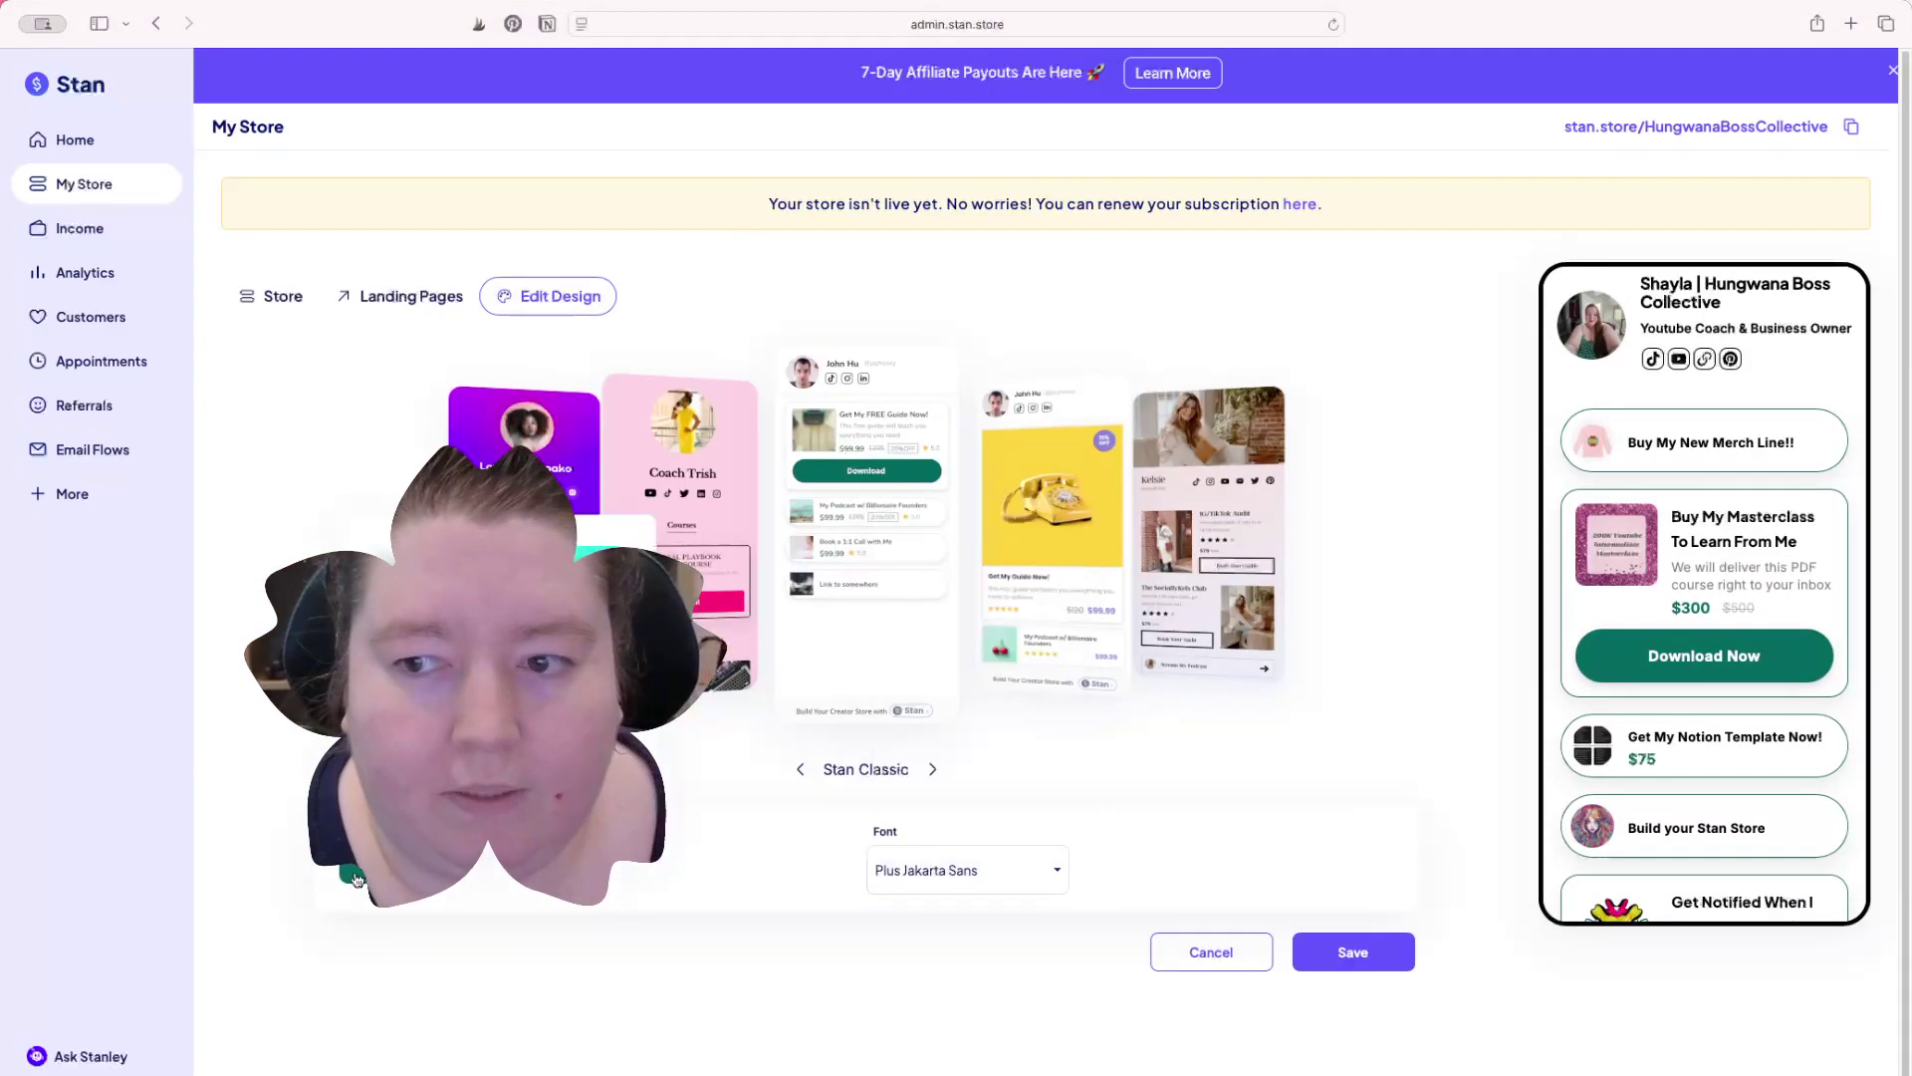
{"action": "left_click", "coordinate": [1380, 956]}
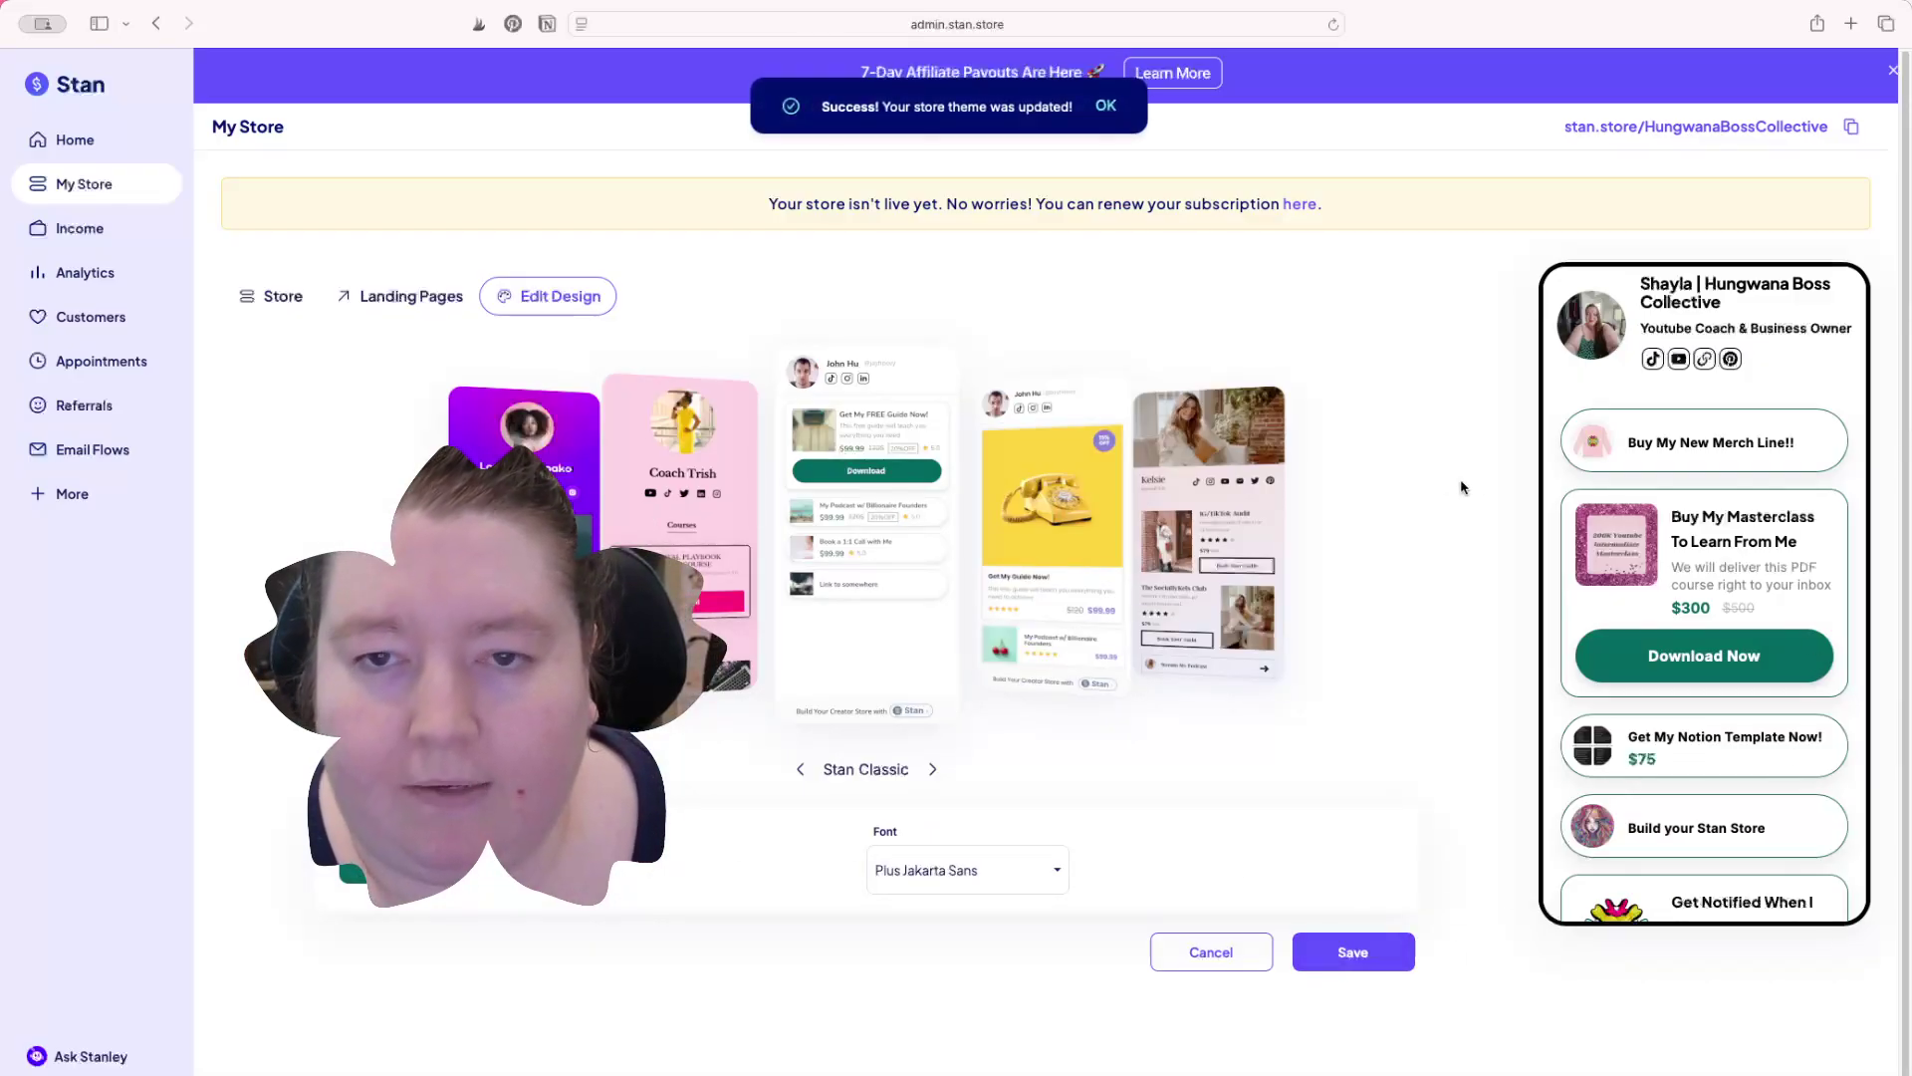
{"action": "left_click", "coordinate": [1106, 107]}
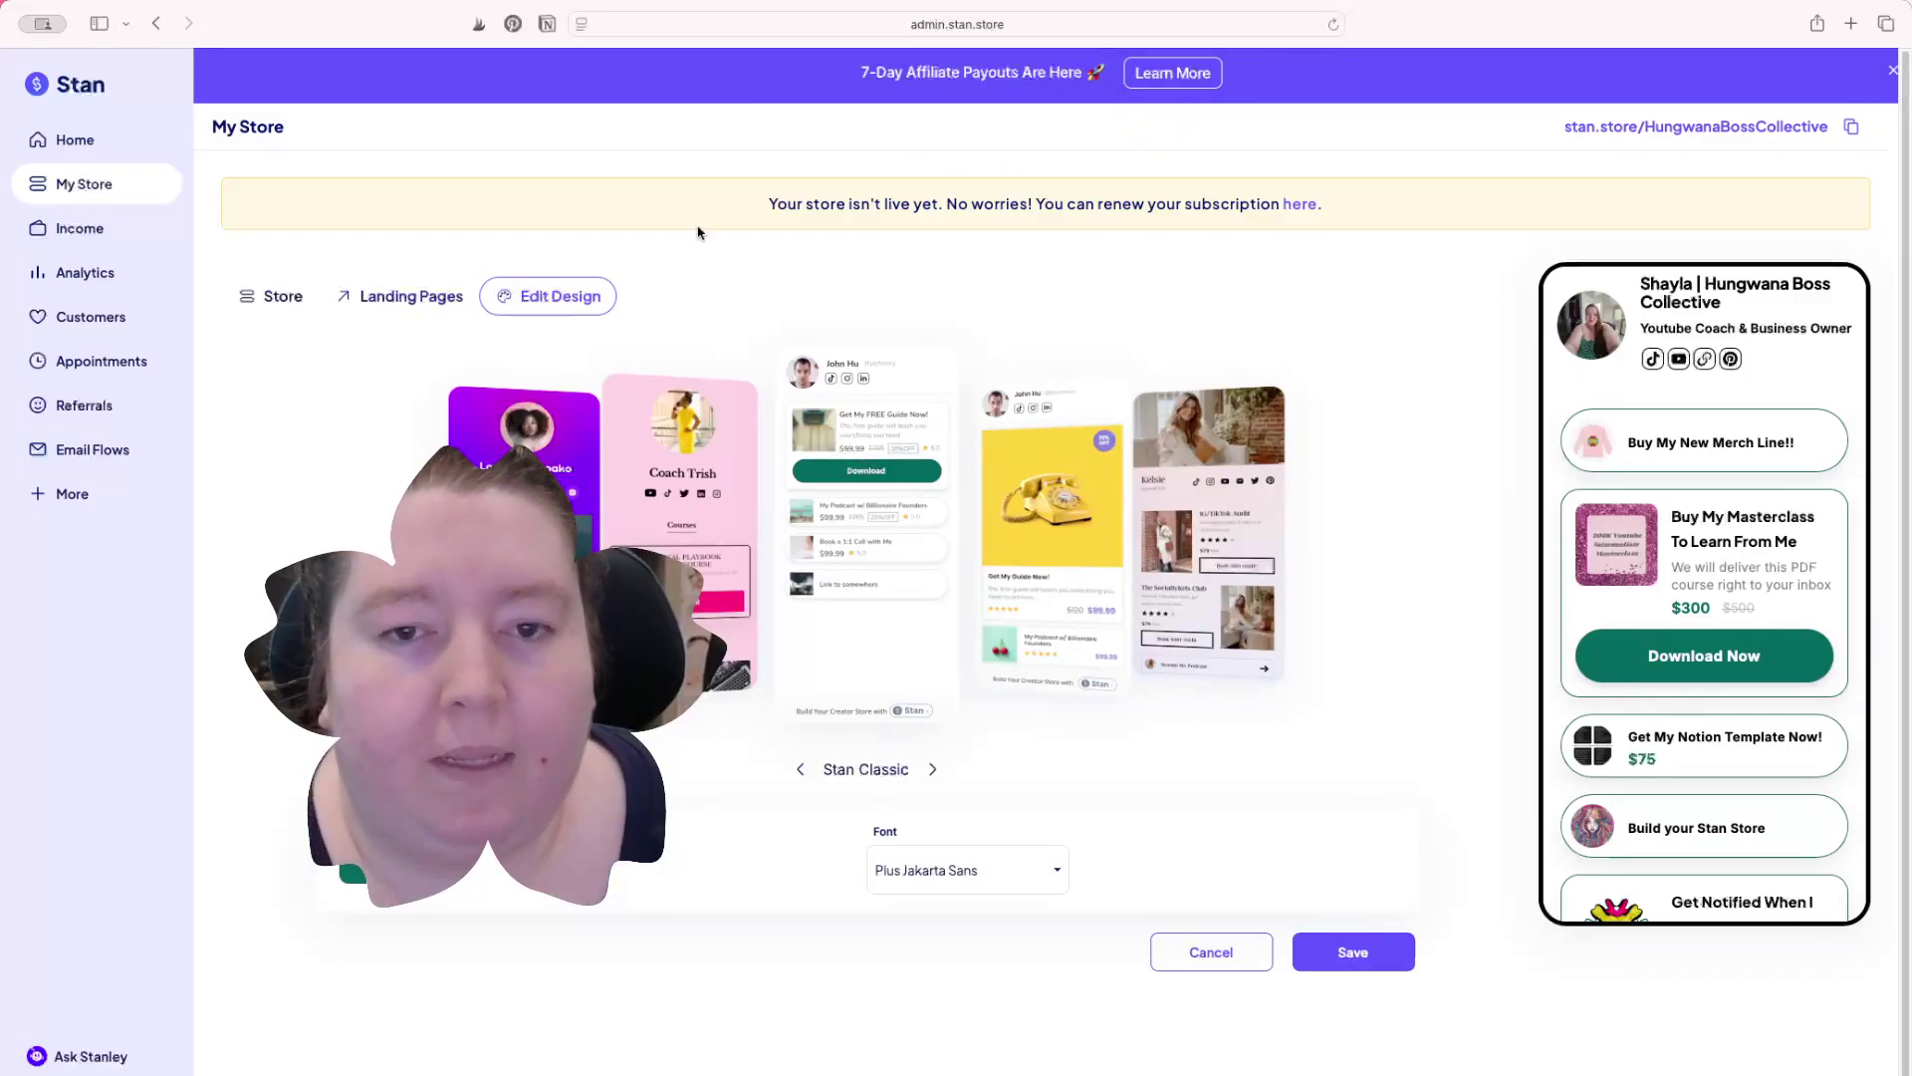
Step: Look at the available accounts and view the store's public page before returning to the design editor
{"action": "left_click", "coordinate": [189, 1048]}
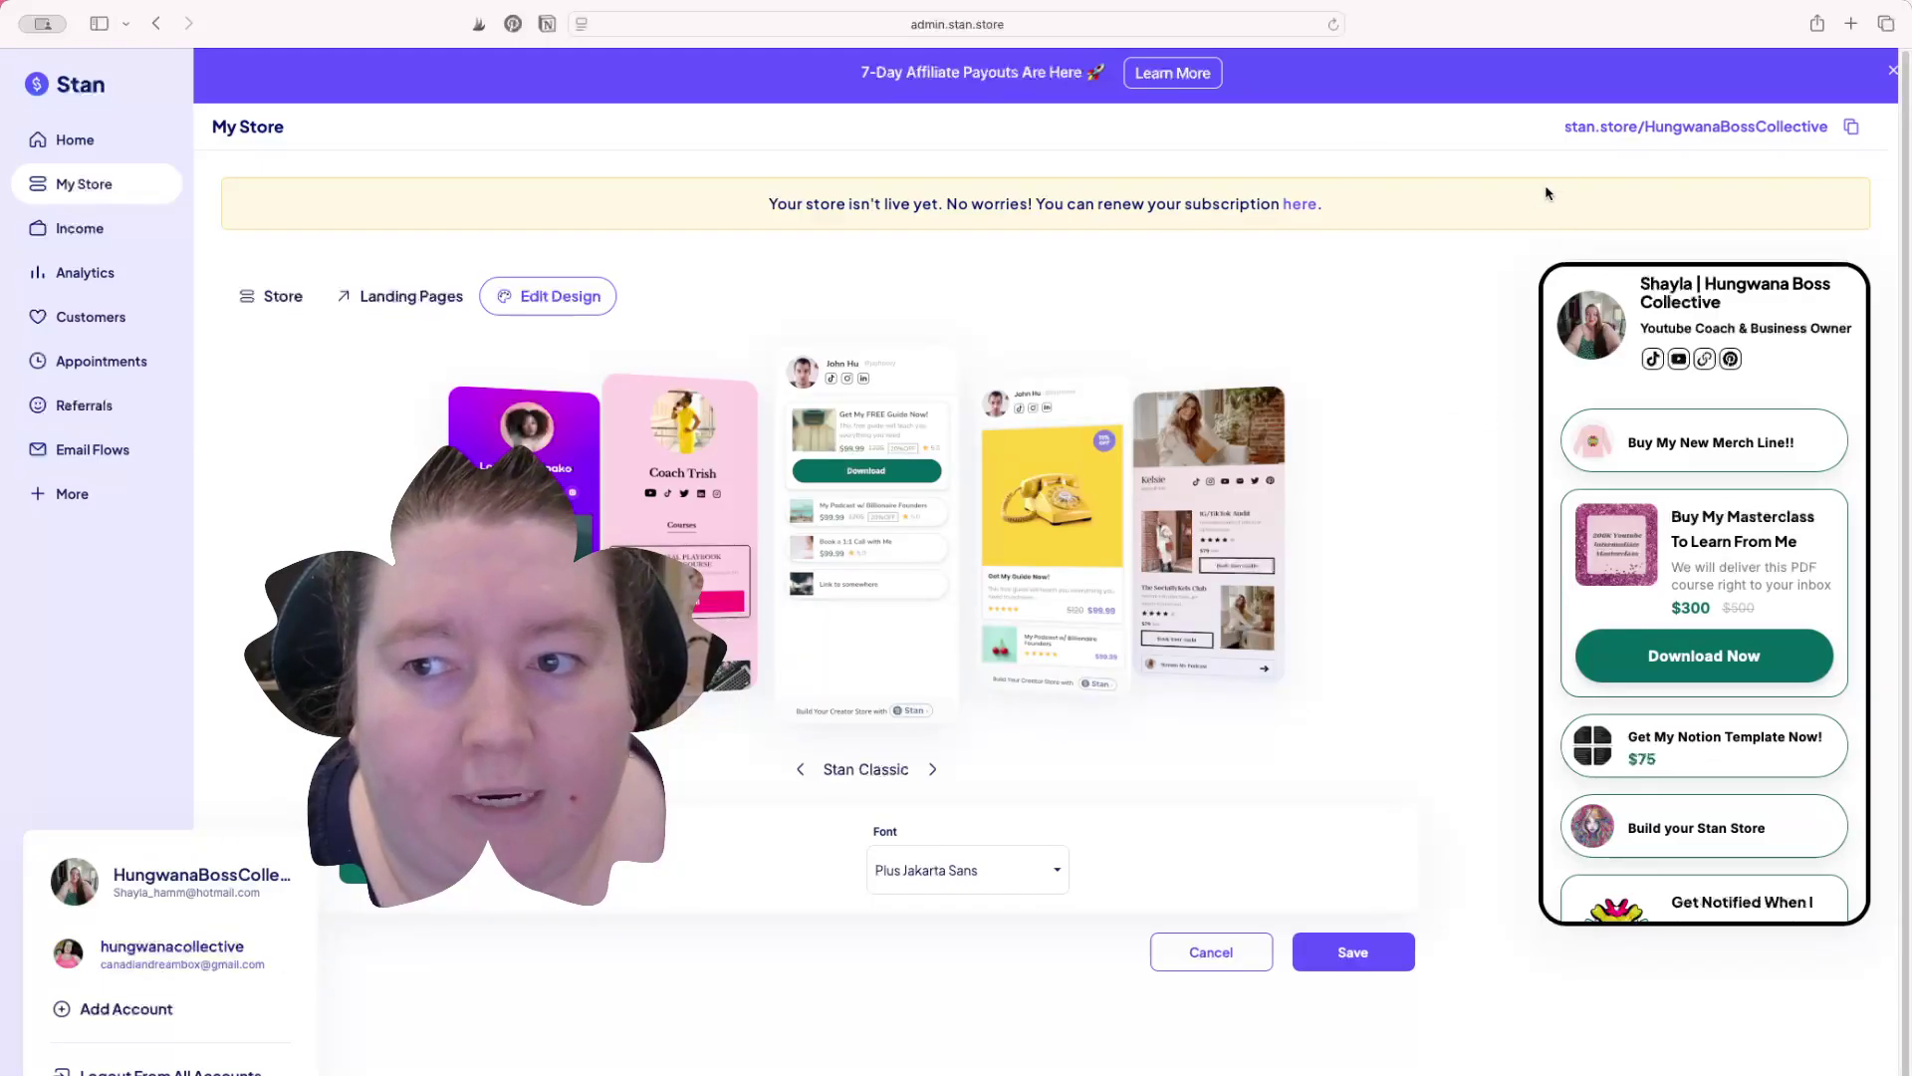
{"action": "left_click", "coordinate": [1653, 128]}
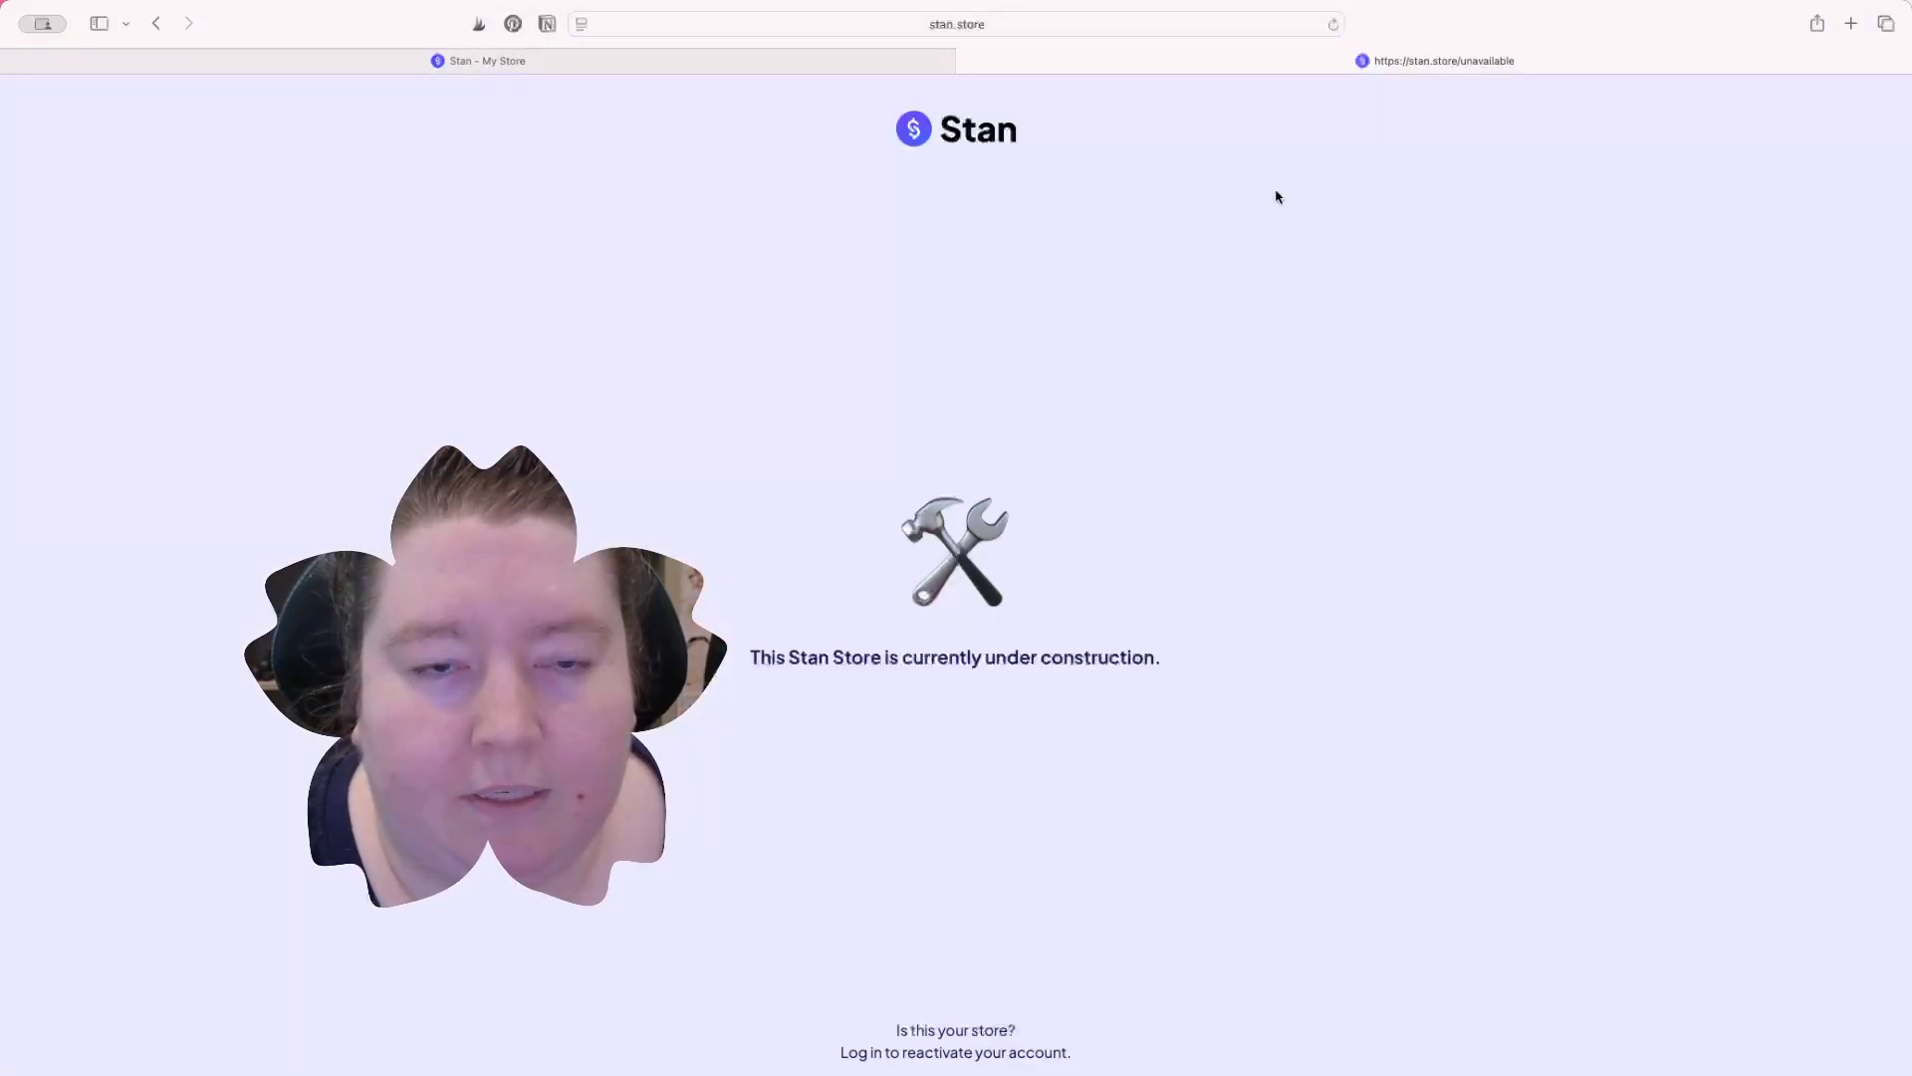
{"action": "left_click", "coordinate": [158, 24]}
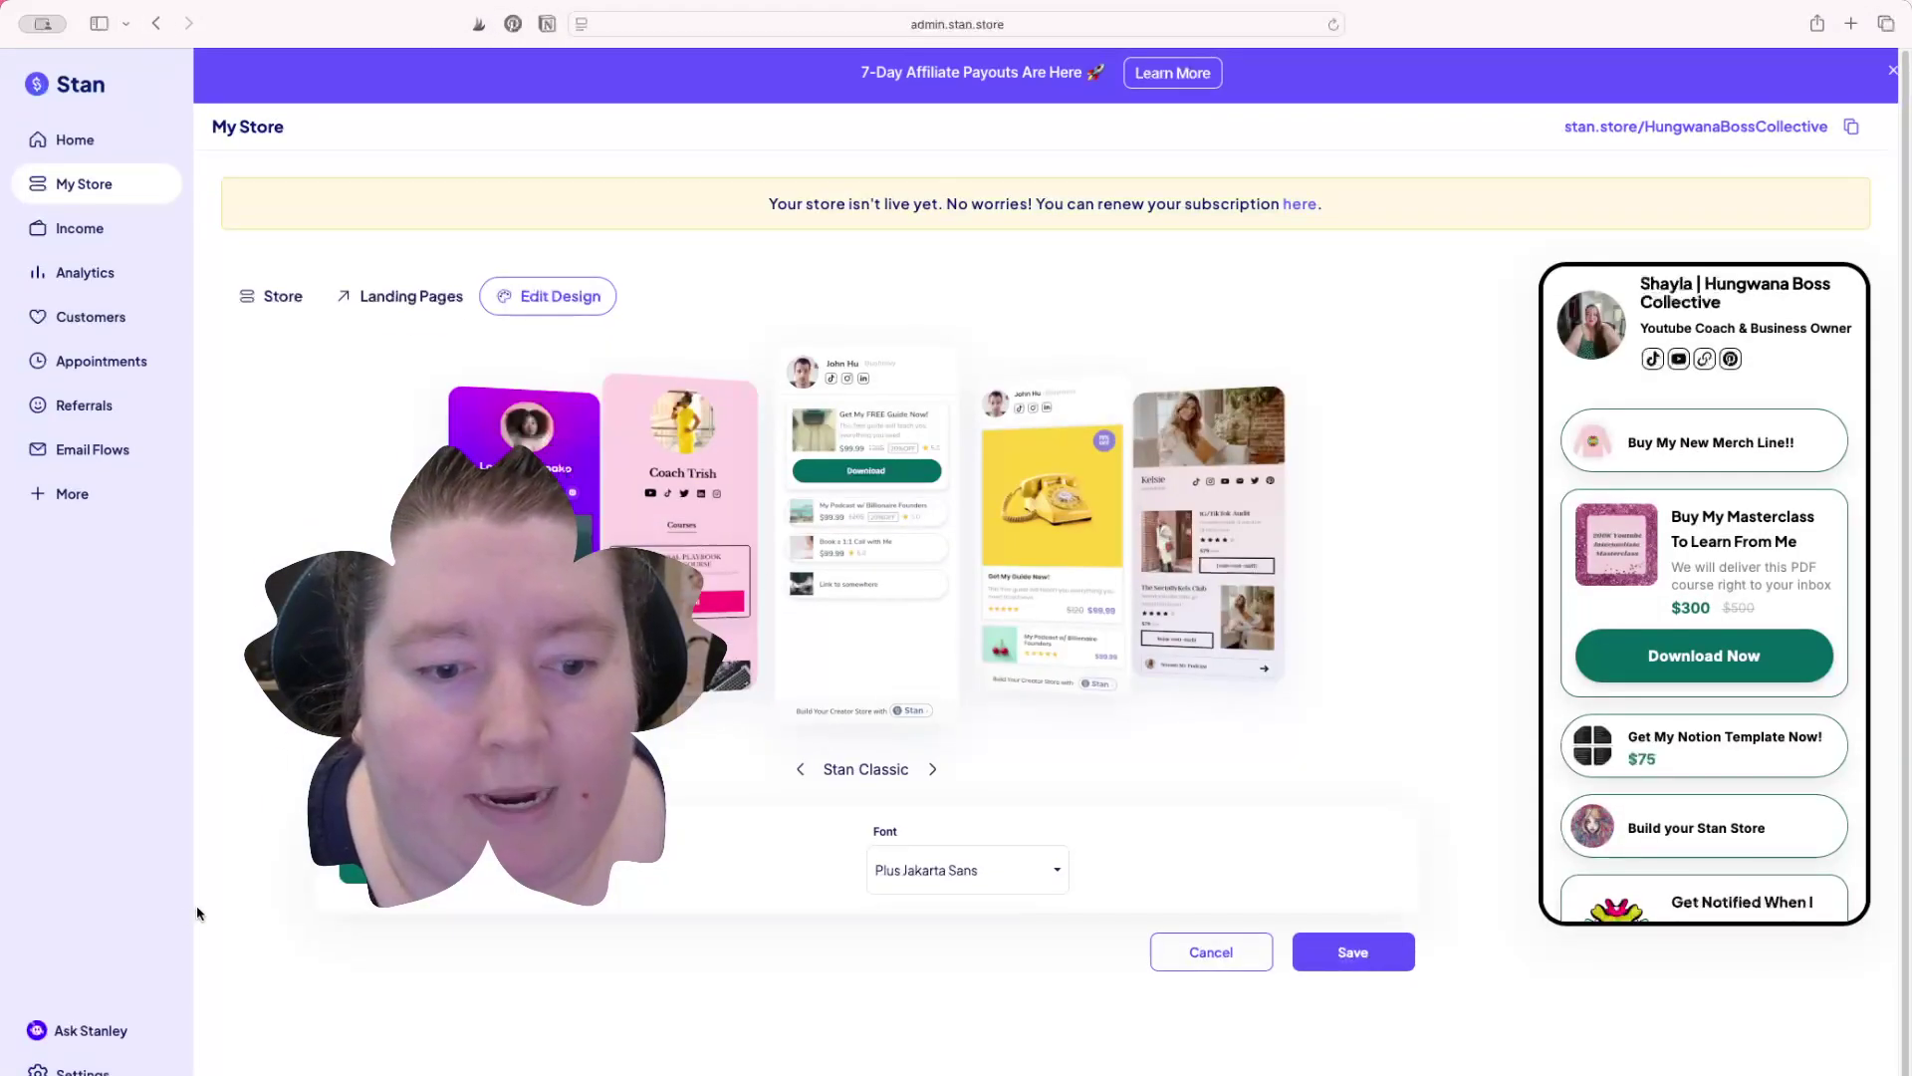
Step: Switch to the hungwanacollective store account and open the social links form from its launch checklist
{"action": "left_click", "coordinate": [150, 1071]}
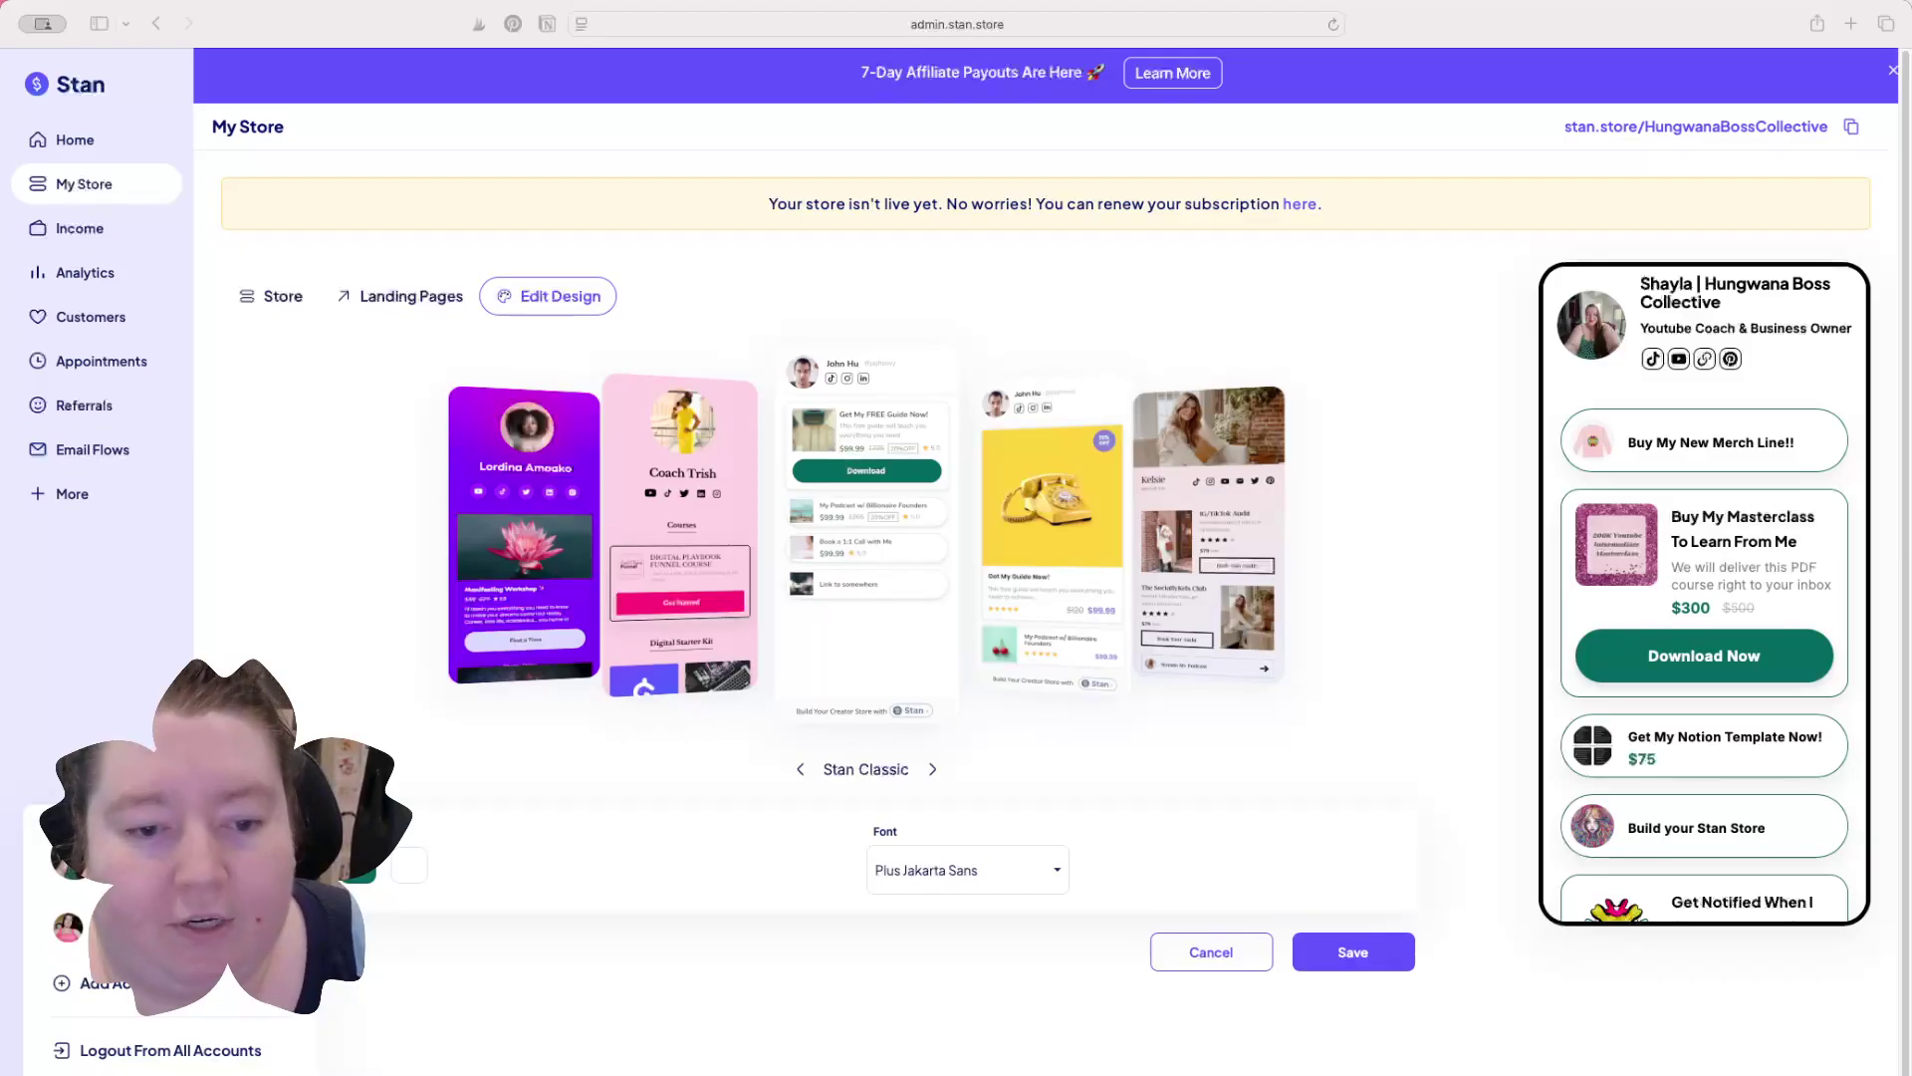
{"action": "left_click", "coordinate": [150, 928]}
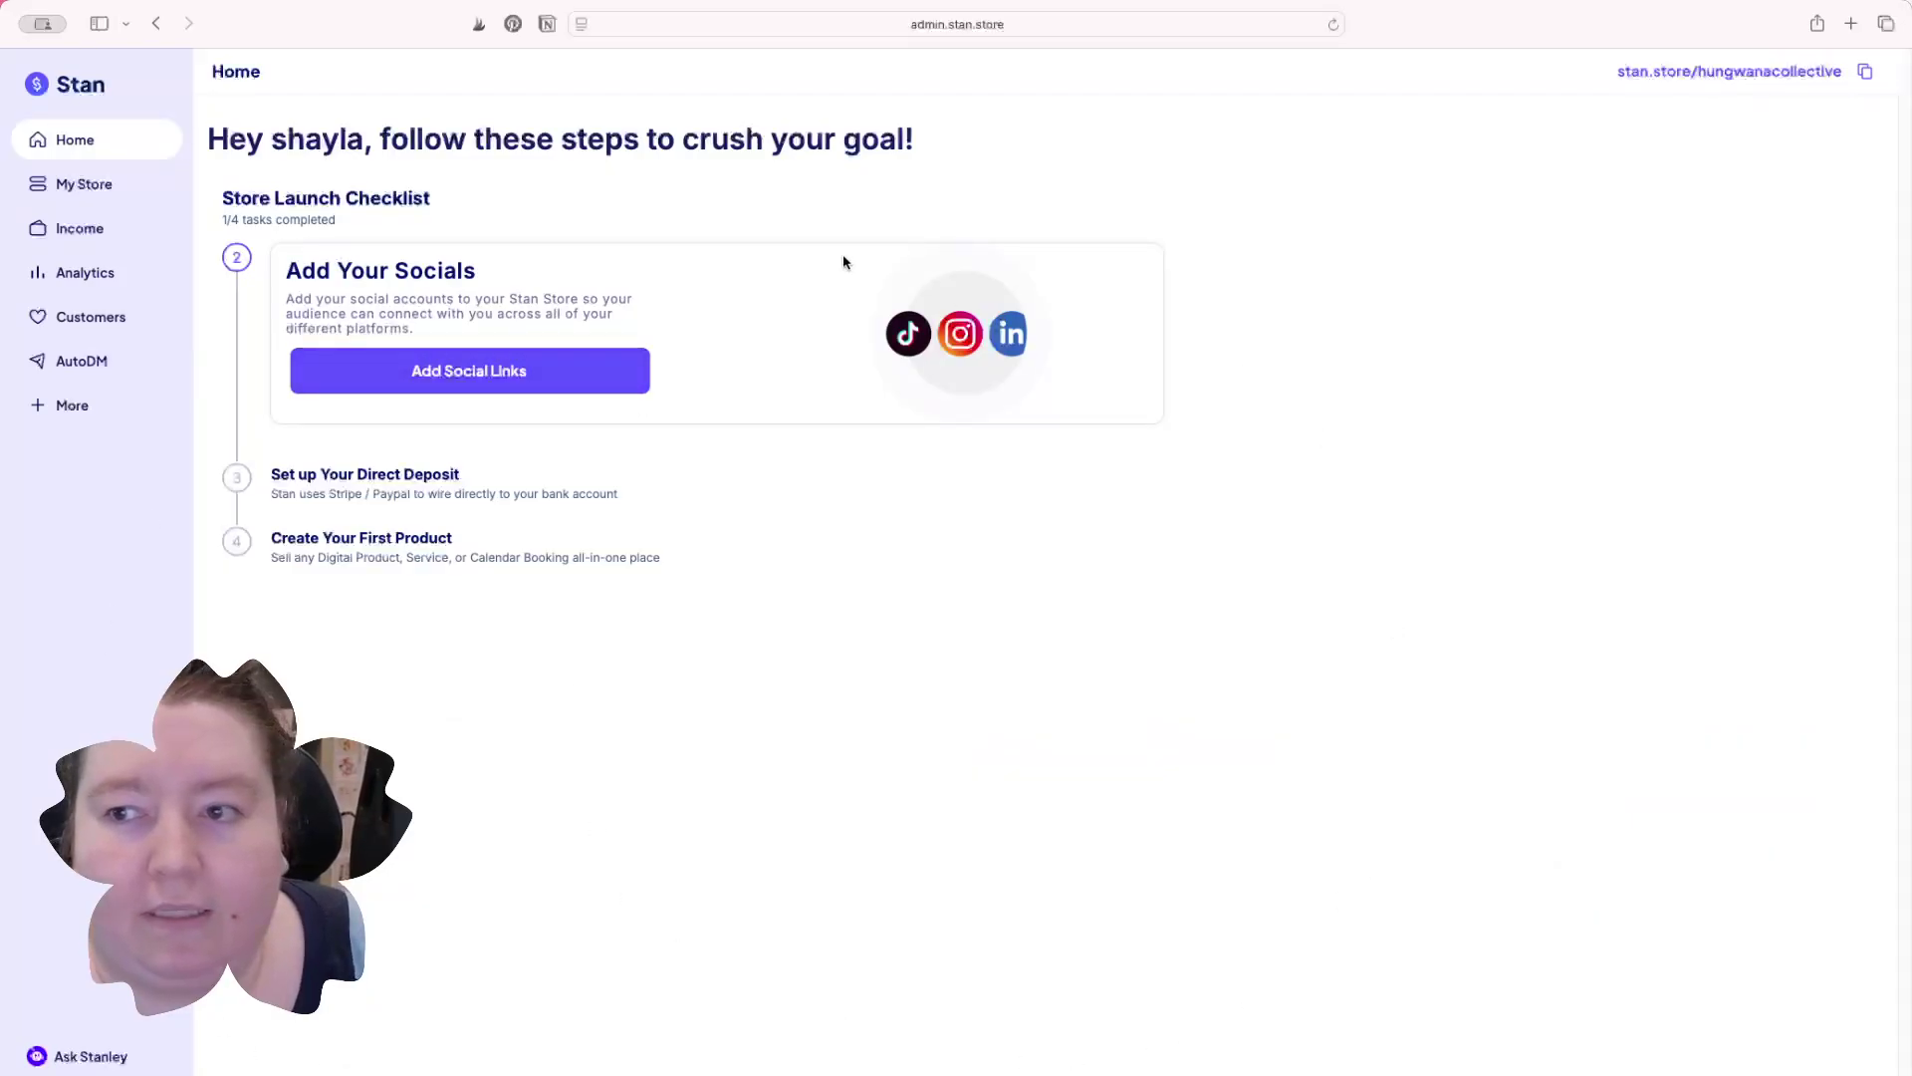
{"action": "left_click", "coordinate": [433, 383]}
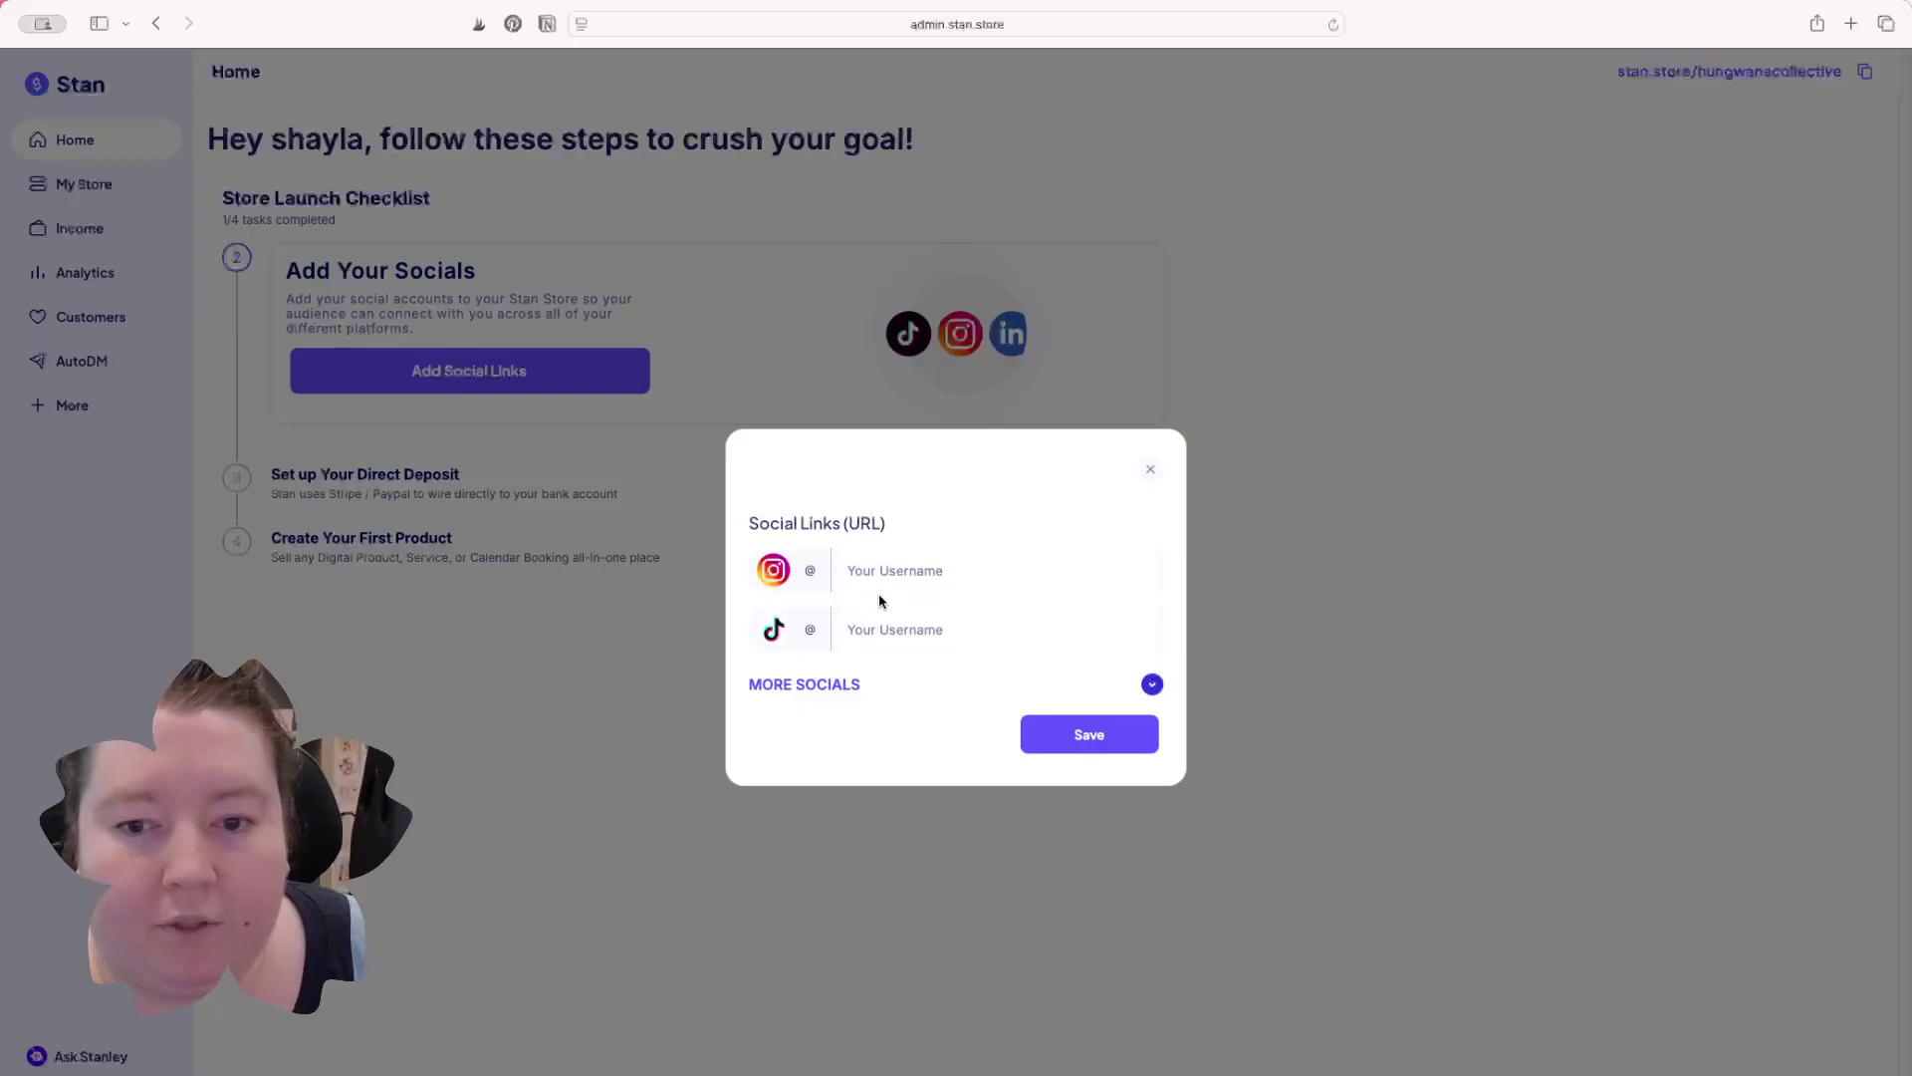
Step: Enter HungwanaBossCollective as the store's Instagram username
{"action": "left_click", "coordinate": [892, 571]}
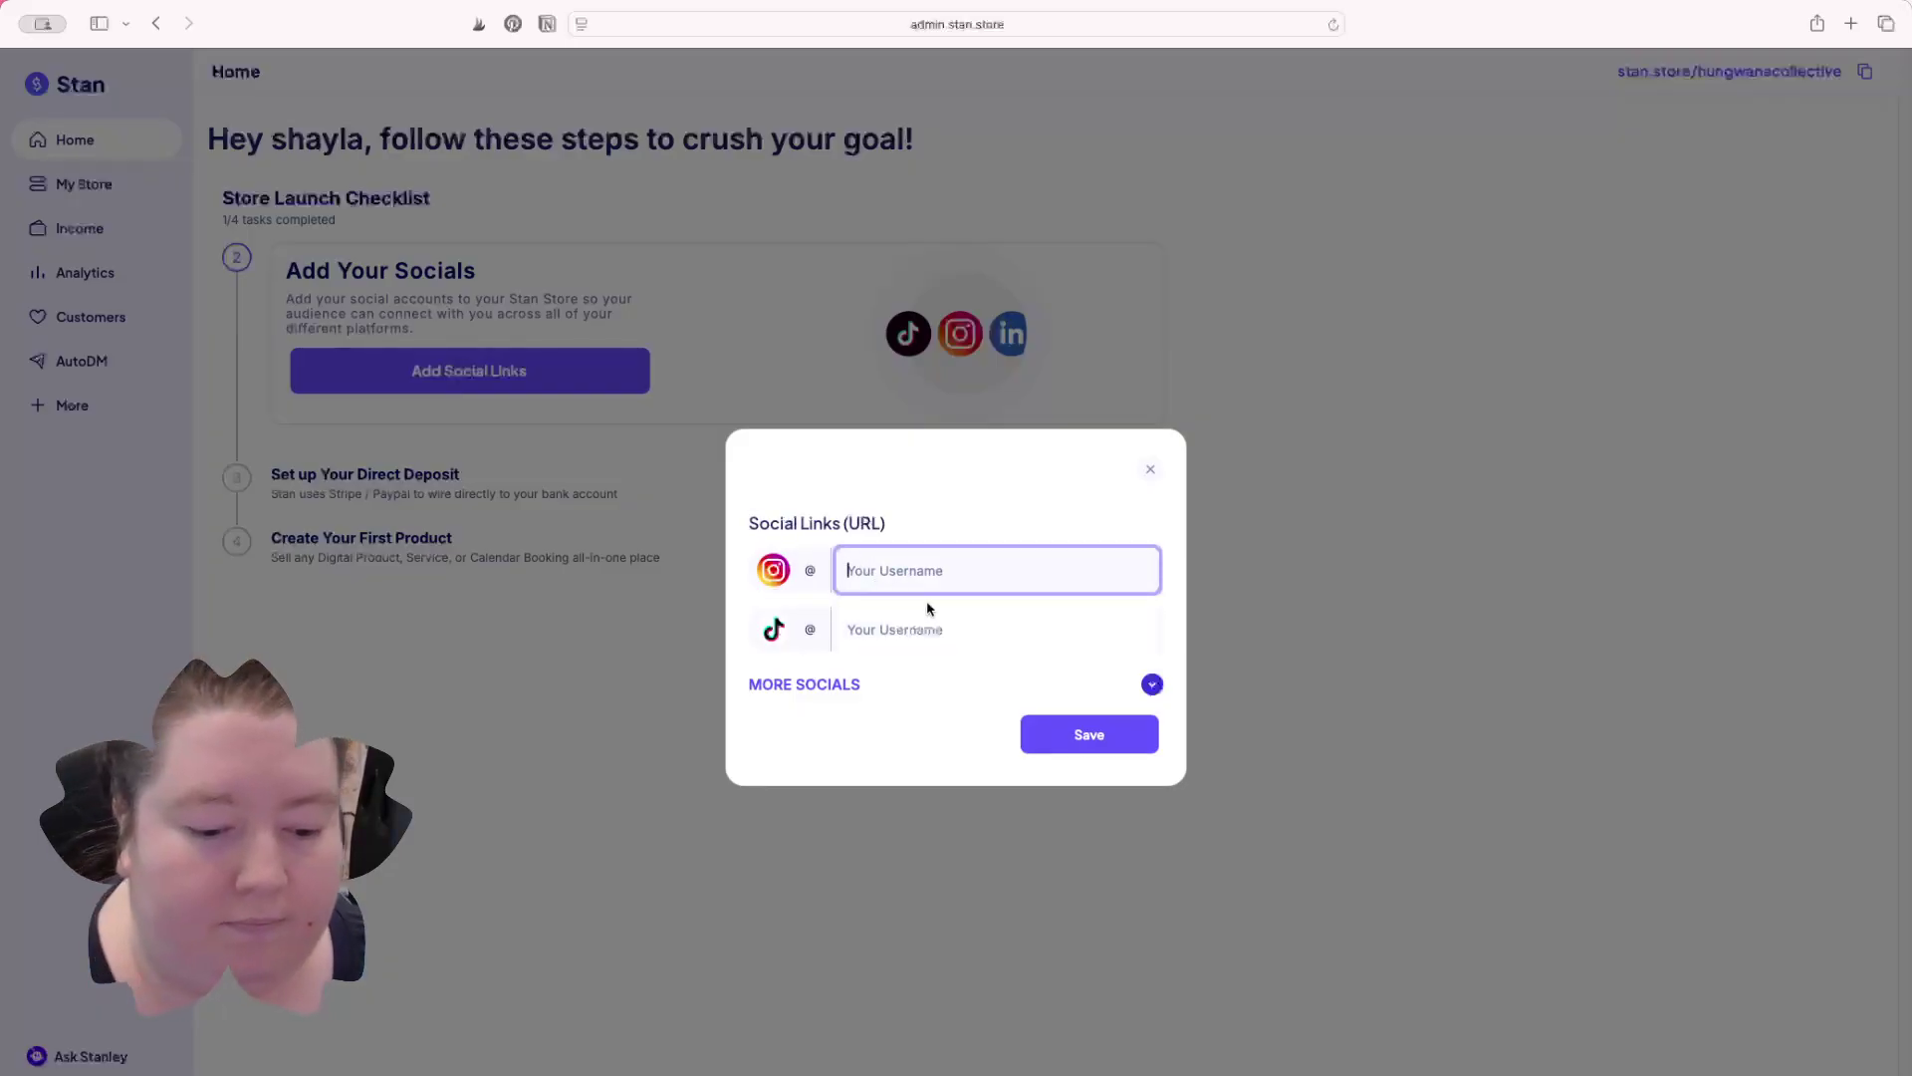
{"action": "type", "text": "HungwanaBoss C"}
{"action": "key", "text": "BackSpace"}
{"action": "key", "text": "BackSpace"}
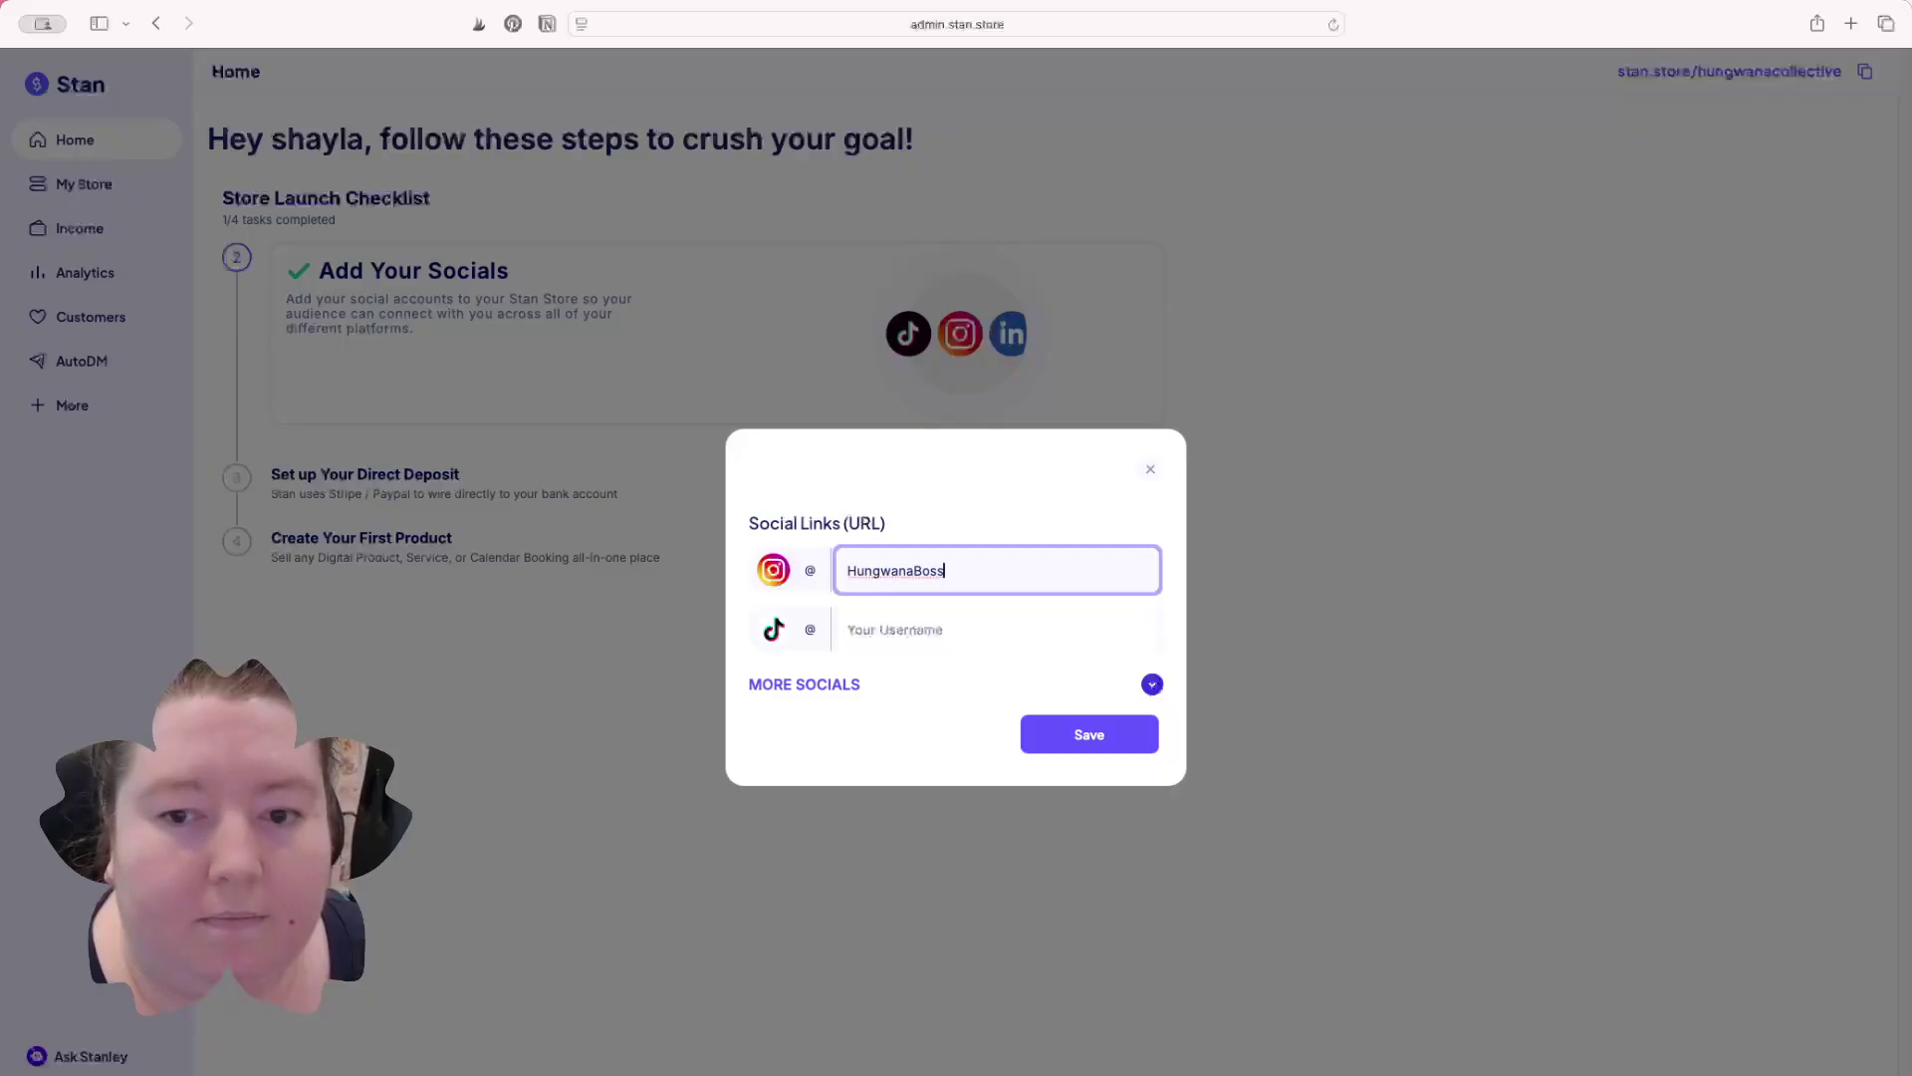
{"action": "type", "text": "Collective"}
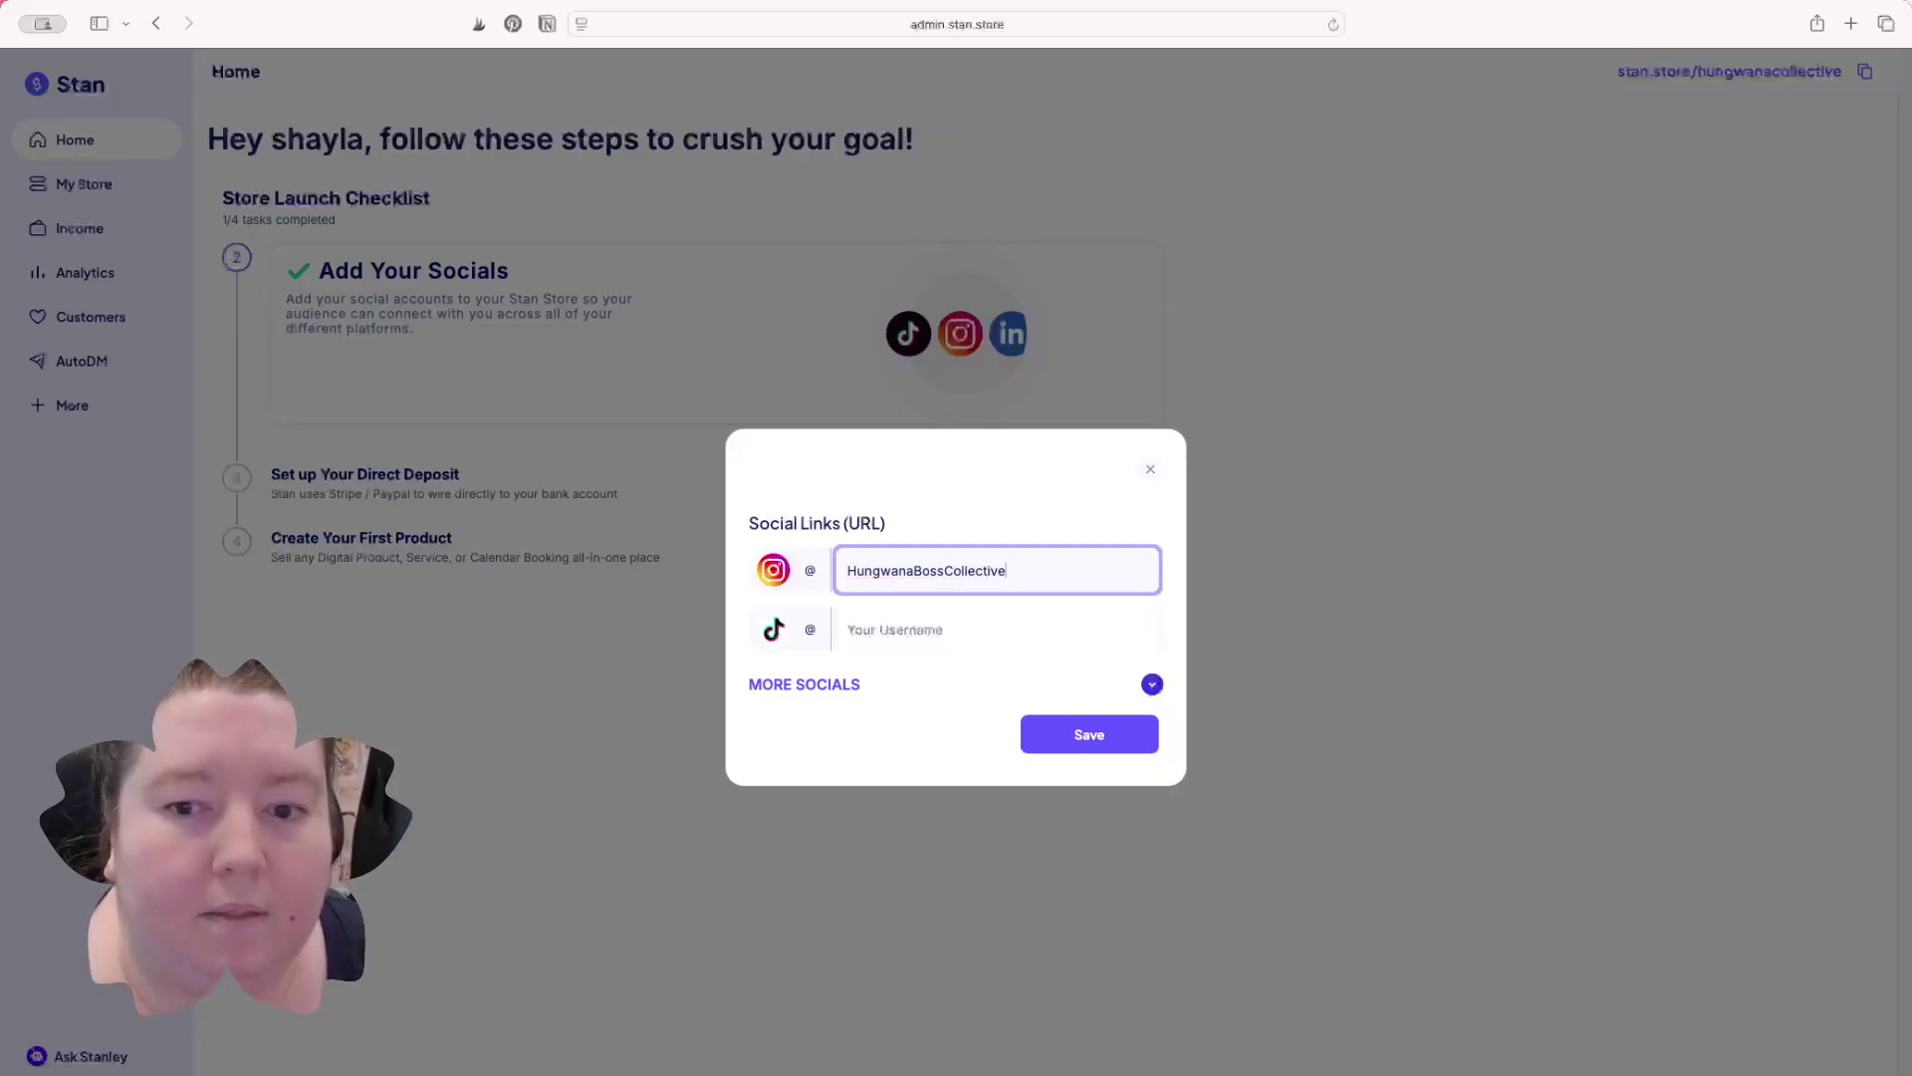
Step: Enter Hungwanacollective as the TikTok username and expand the list of additional social links
{"action": "left_click", "coordinate": [958, 637]}
{"action": "type", "text": "HungwanaC"}
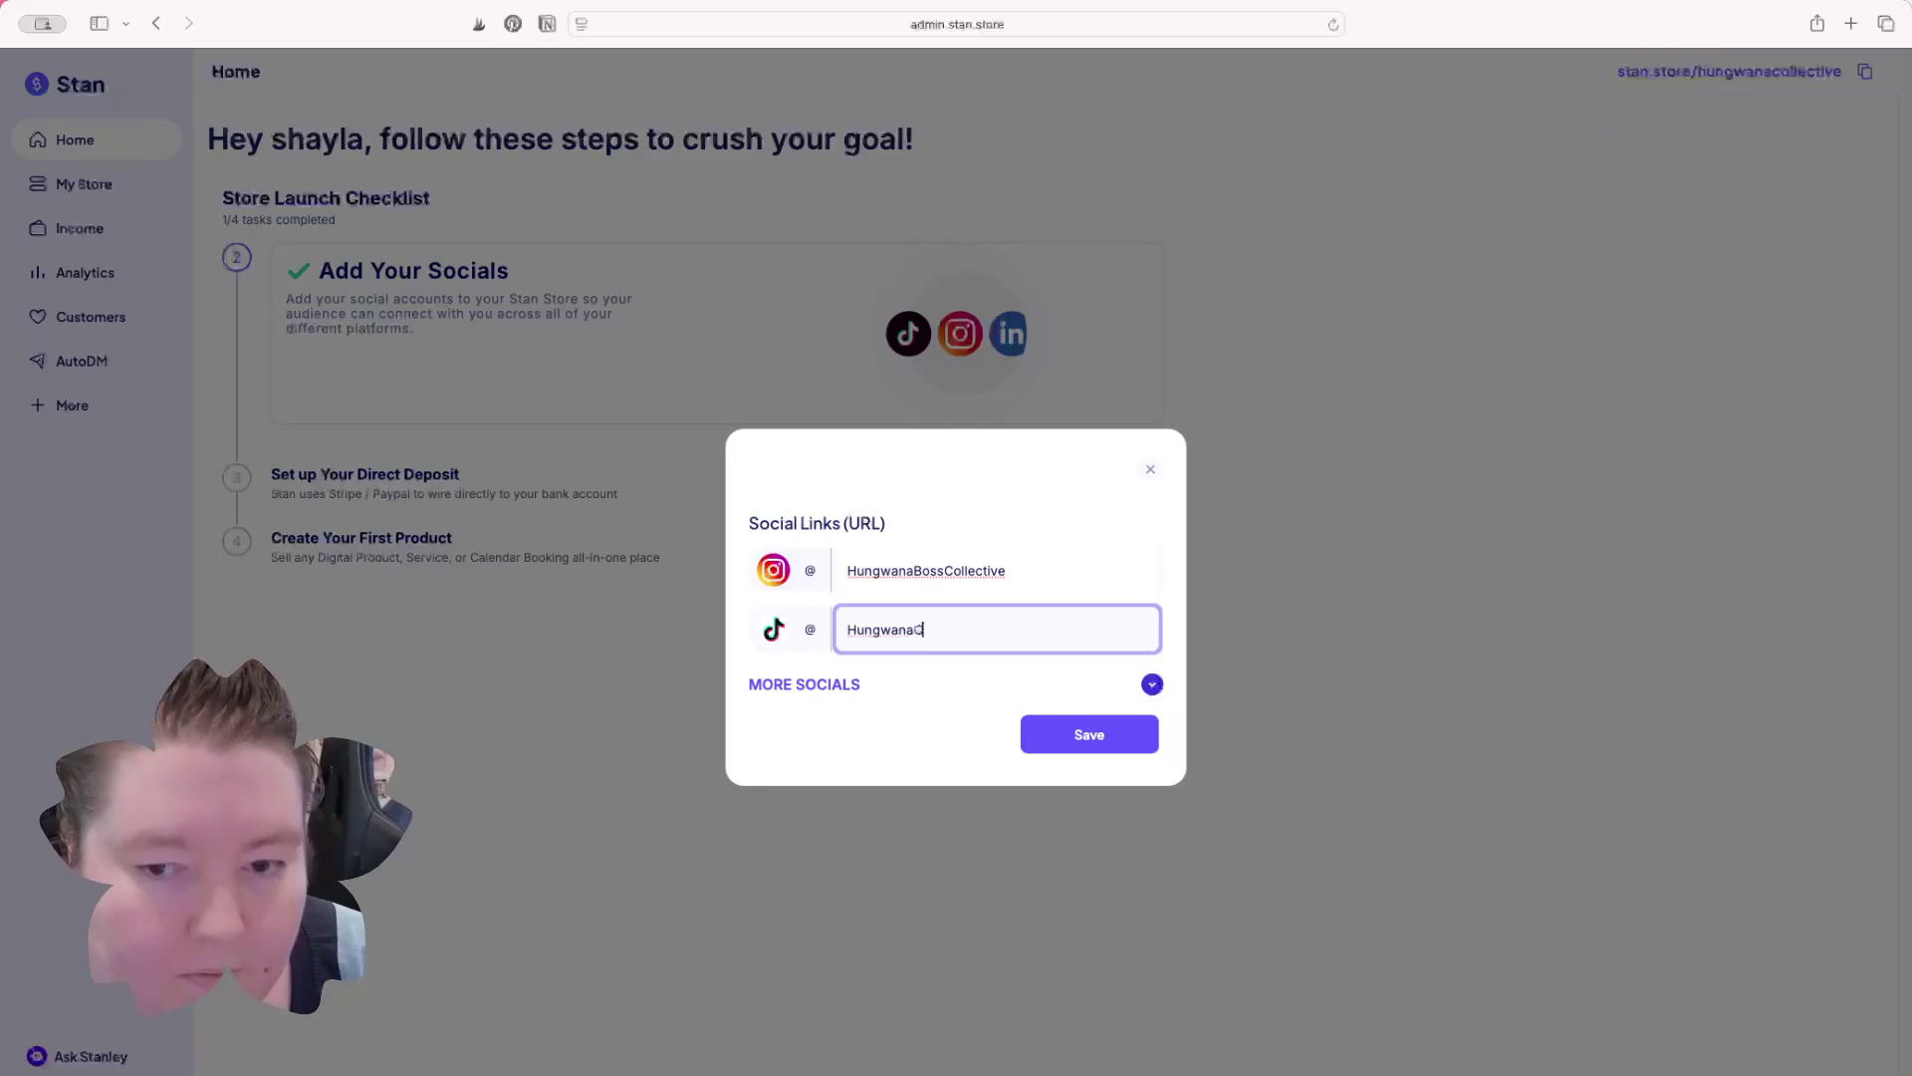
{"action": "key", "text": "BackSpace"}
{"action": "key", "text": "BackSpace"}
{"action": "type", "text": "collevt"}
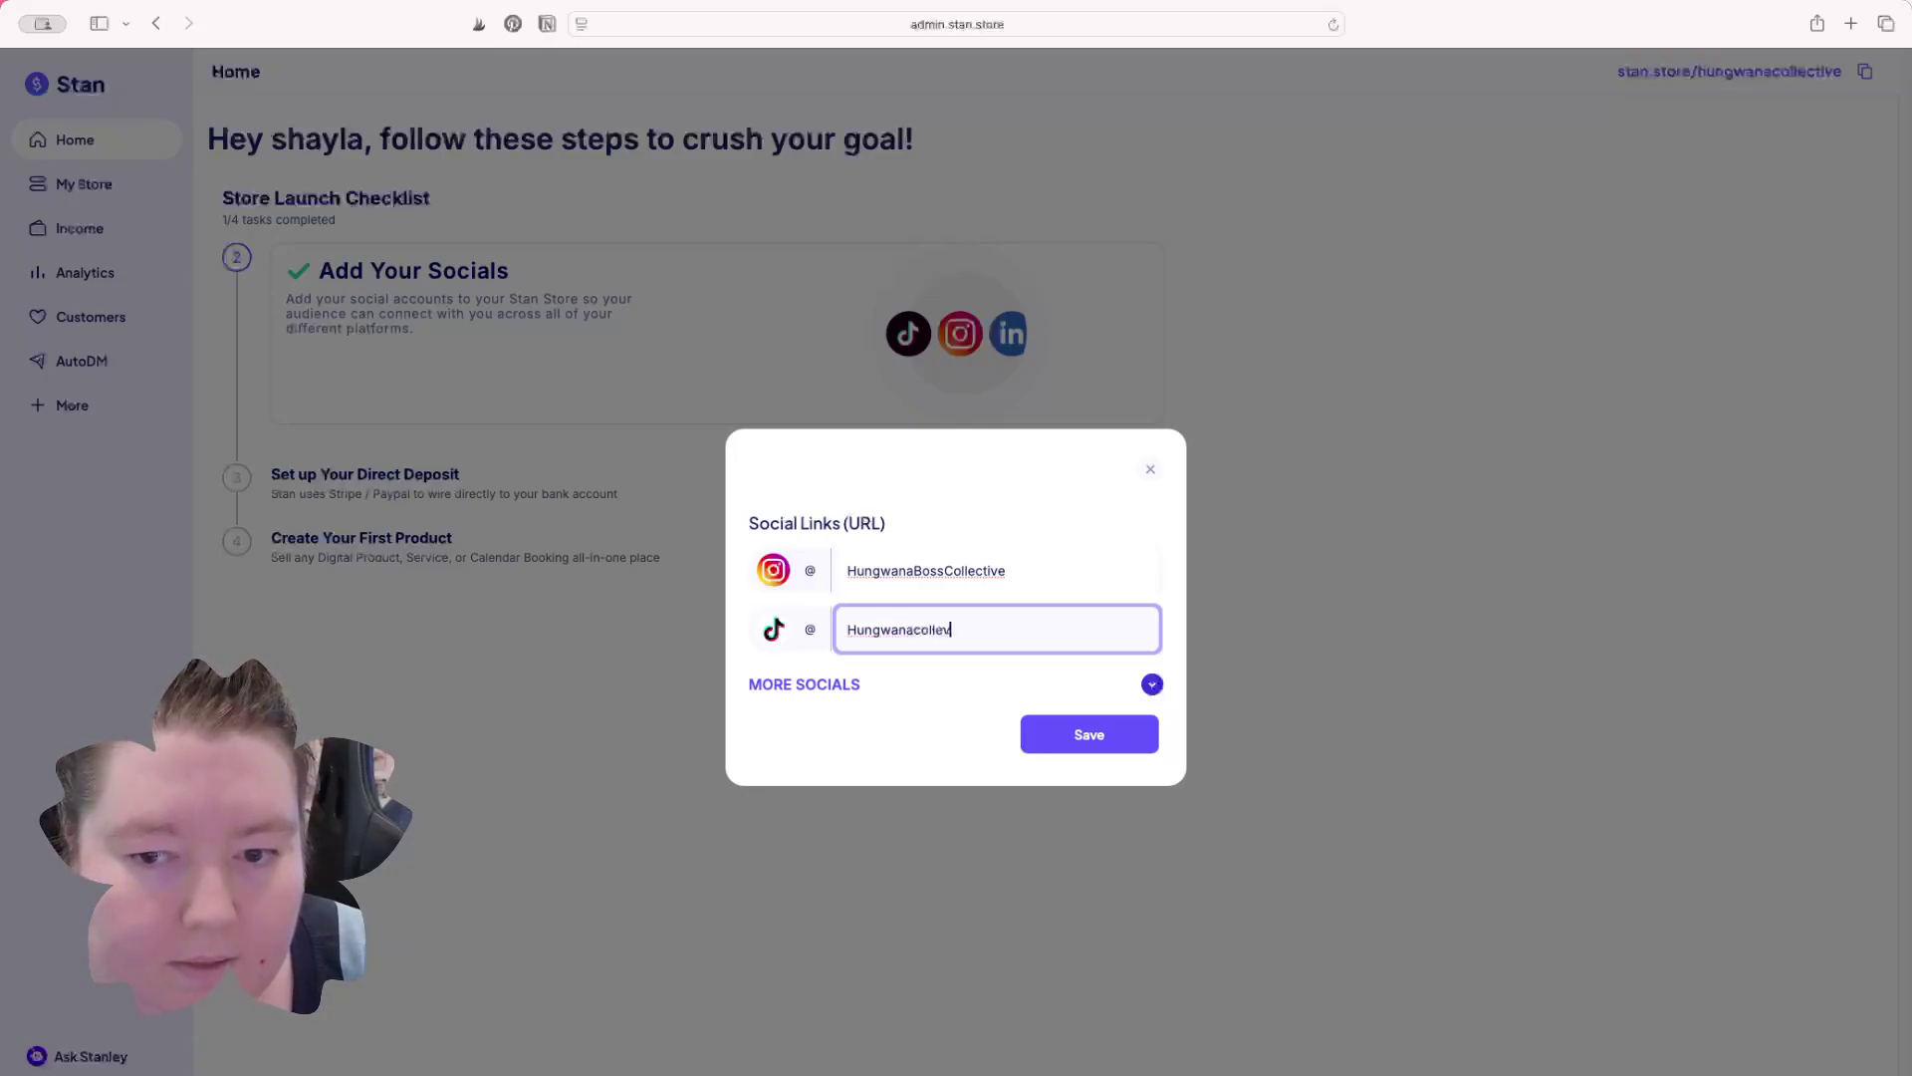
{"action": "key", "text": "BackSpace"}
{"action": "key", "text": "BackSpace"}
{"action": "type", "text": "ctive"}
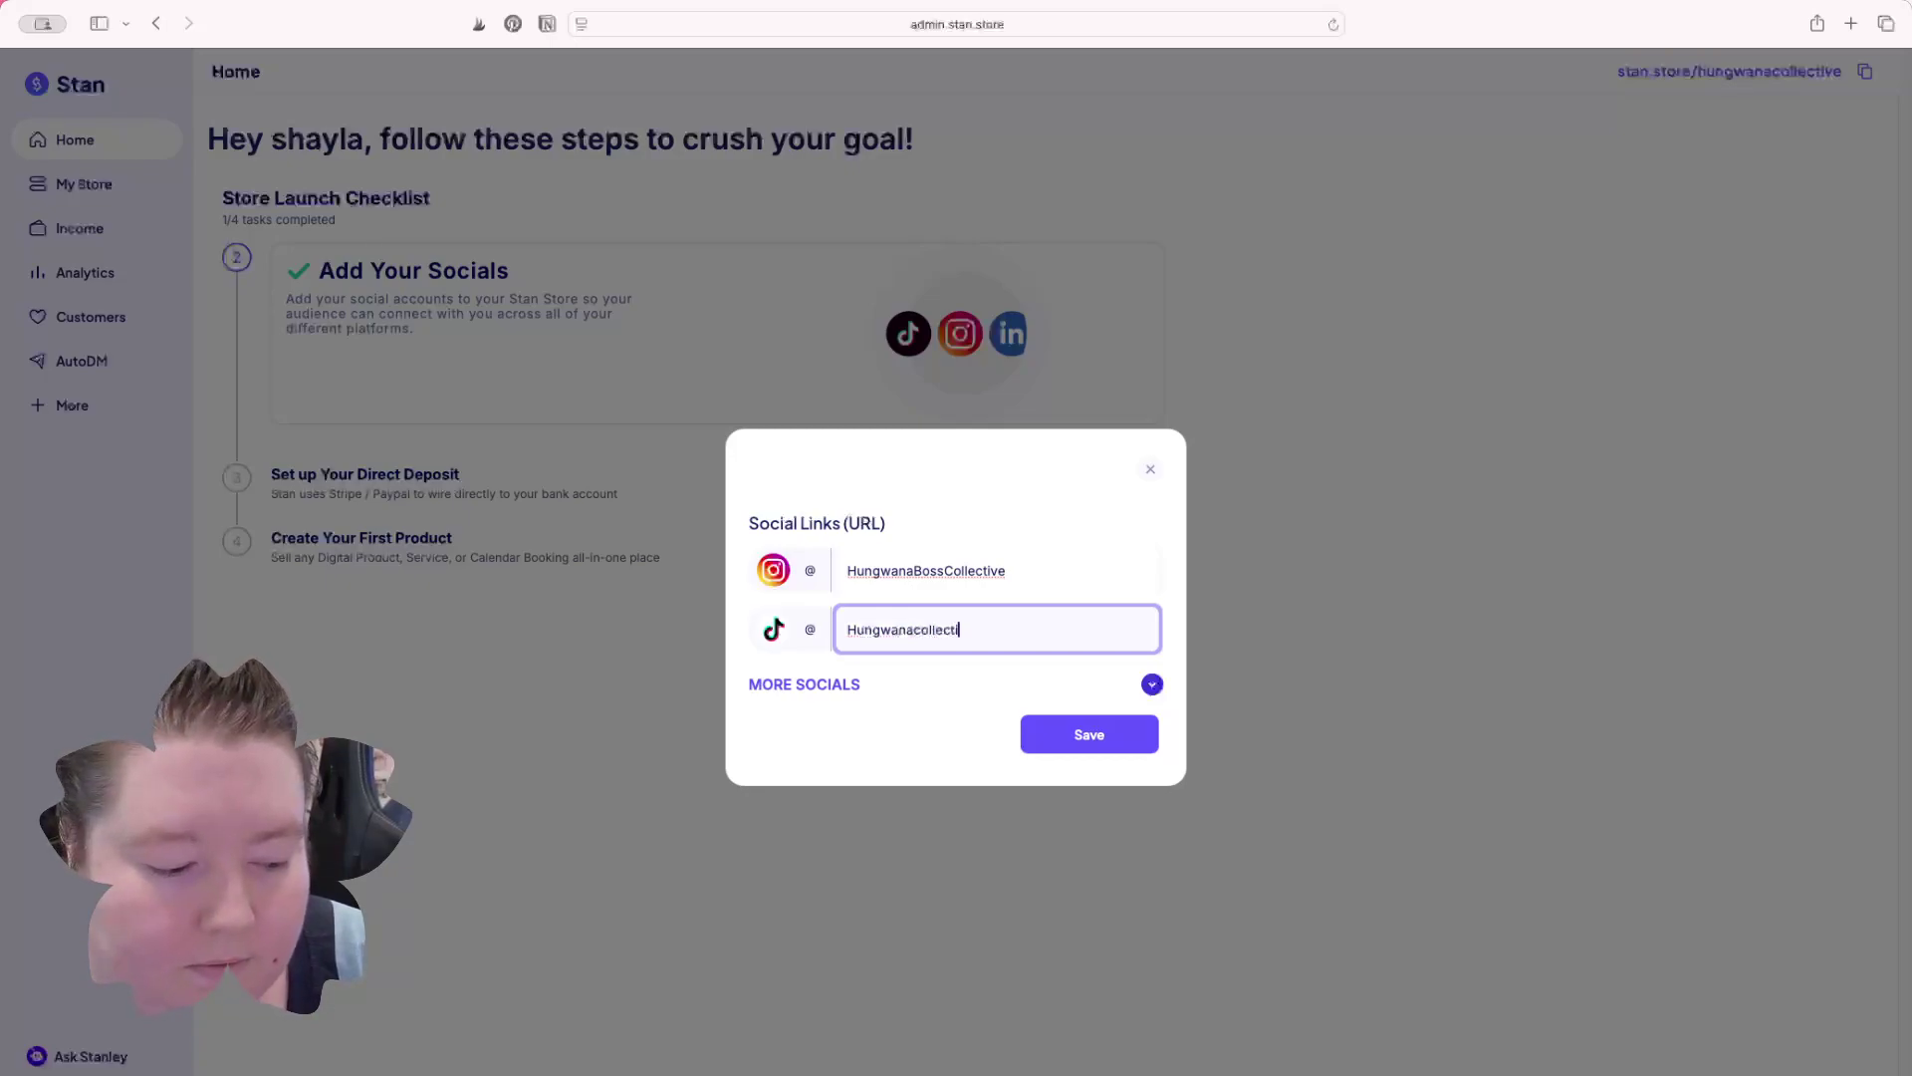
{"action": "left_click", "coordinate": [1152, 685]}
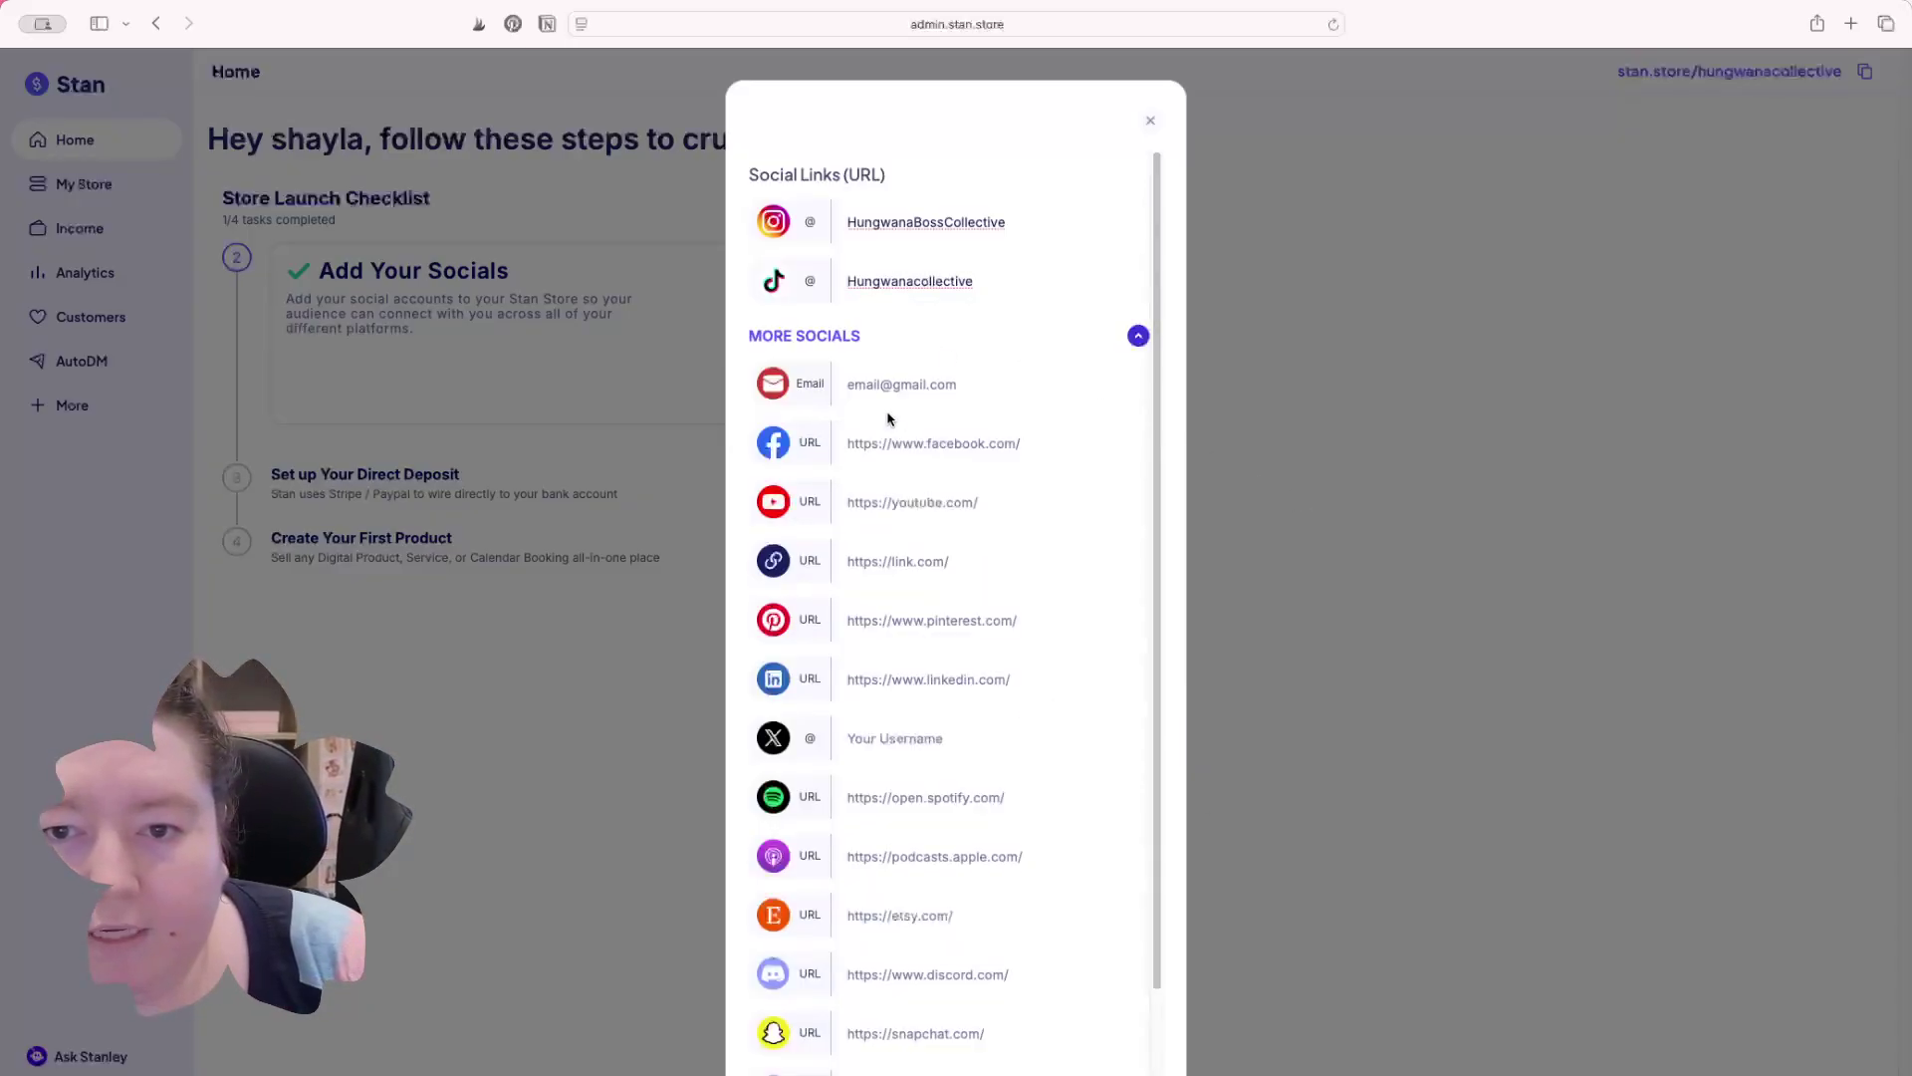
Step: Add the saved email address to the additional social links and save the social links form
{"action": "left_click", "coordinate": [902, 624]}
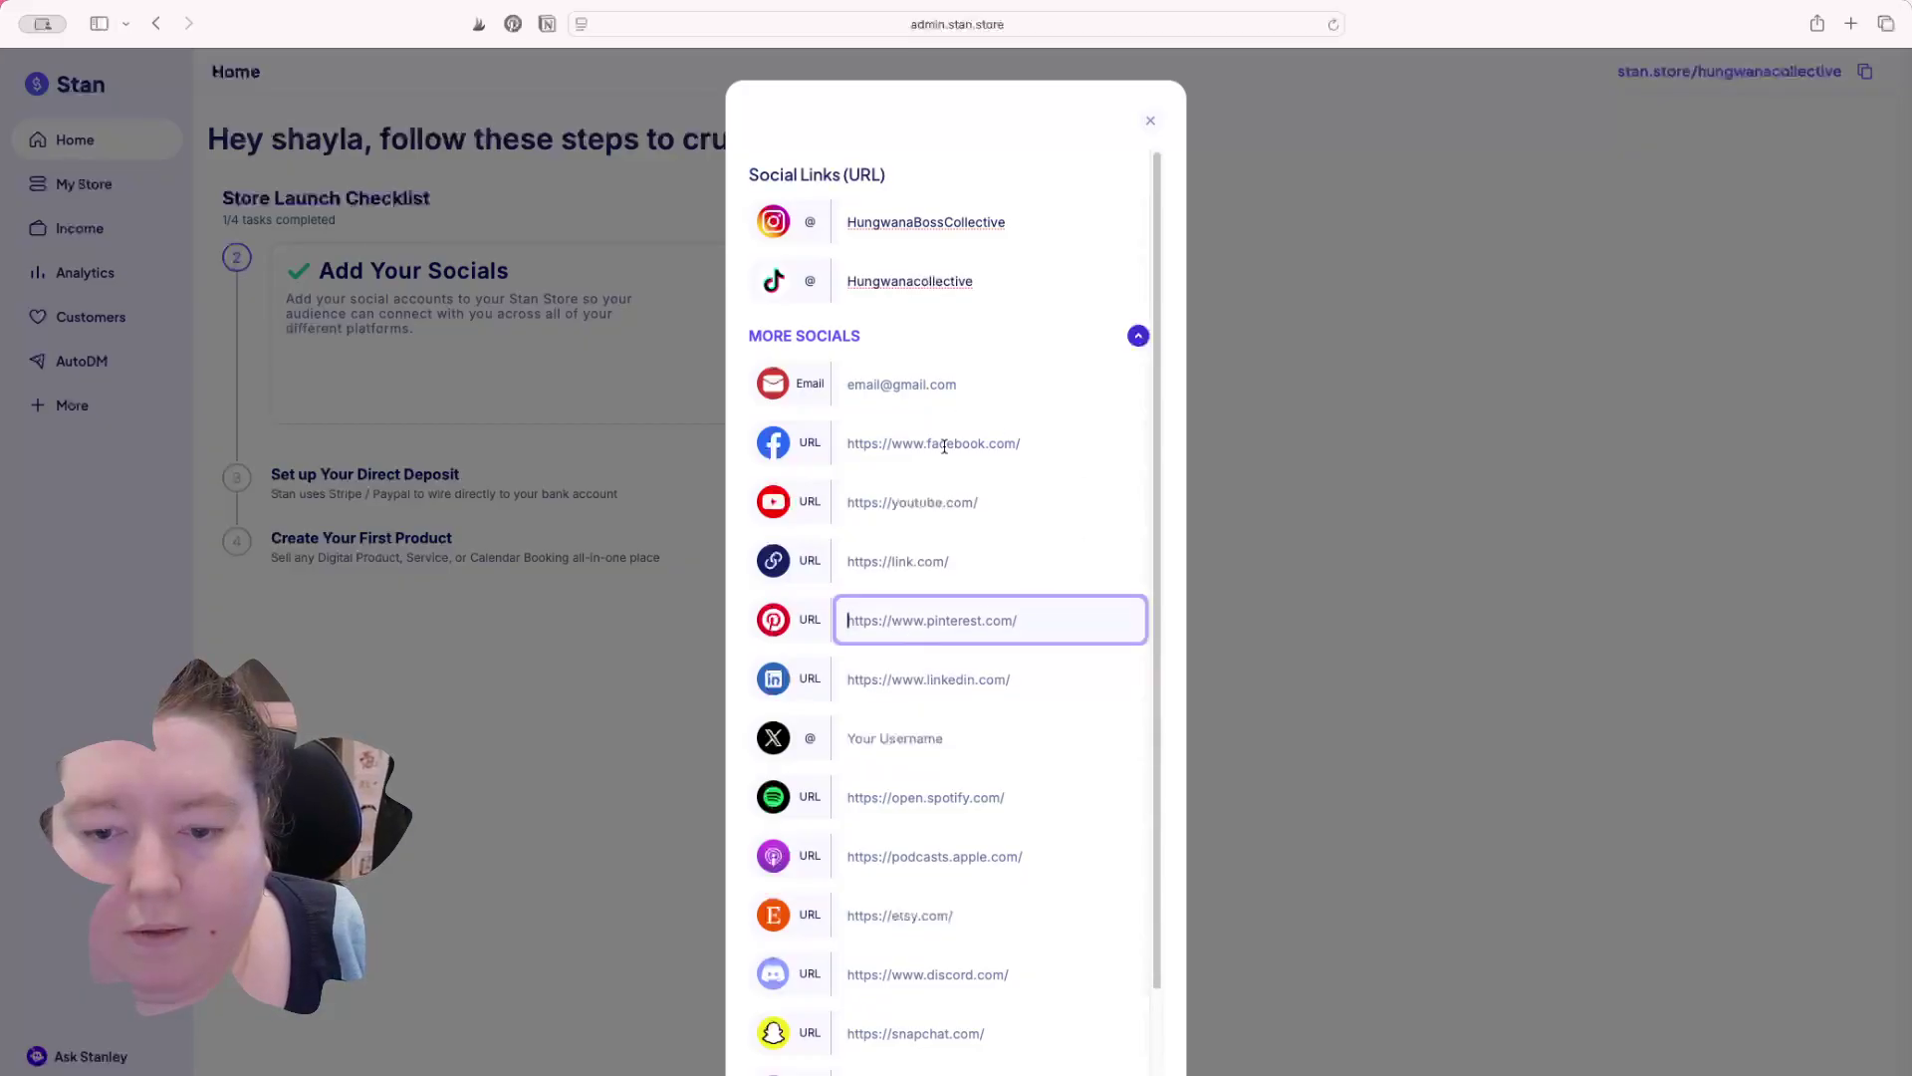
{"action": "scroll", "coordinate": [882, 991], "scroll_direction": "down", "scroll_amount": 2}
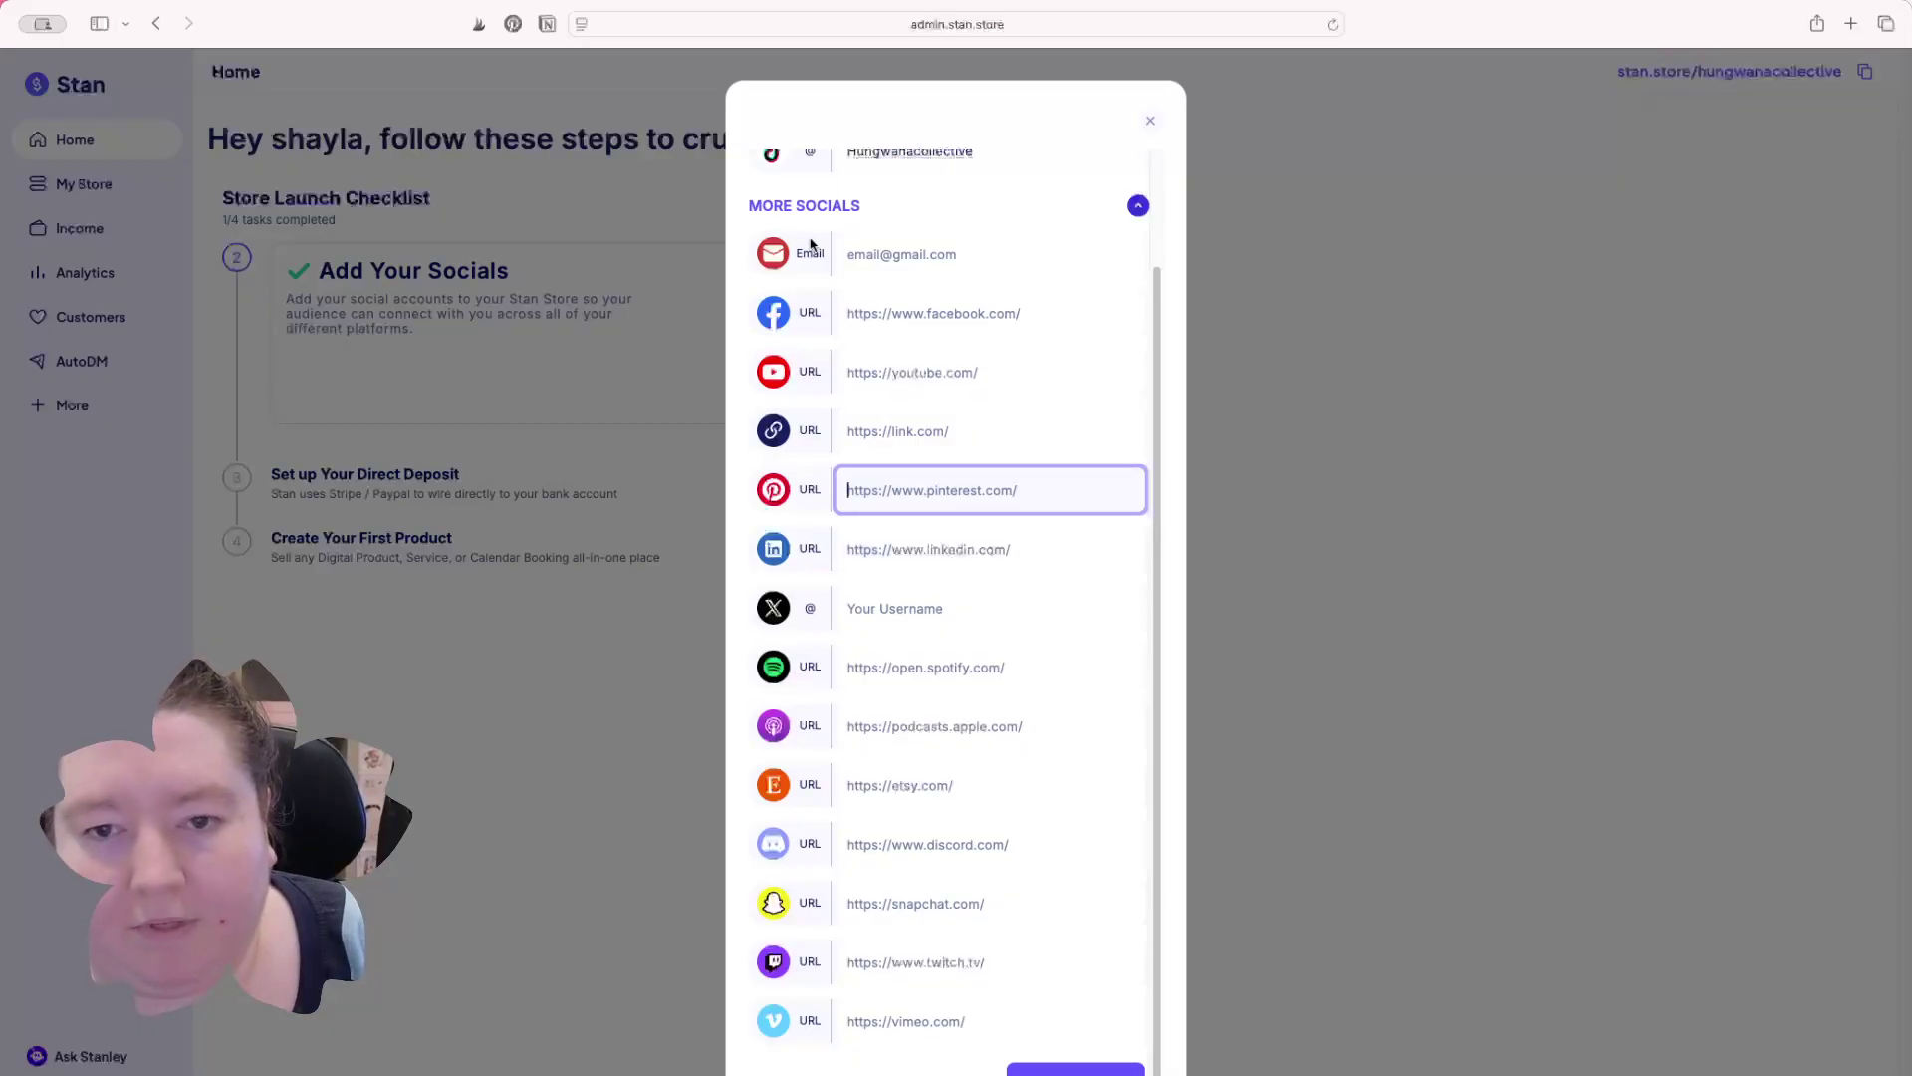
{"action": "left_click", "coordinate": [864, 252]}
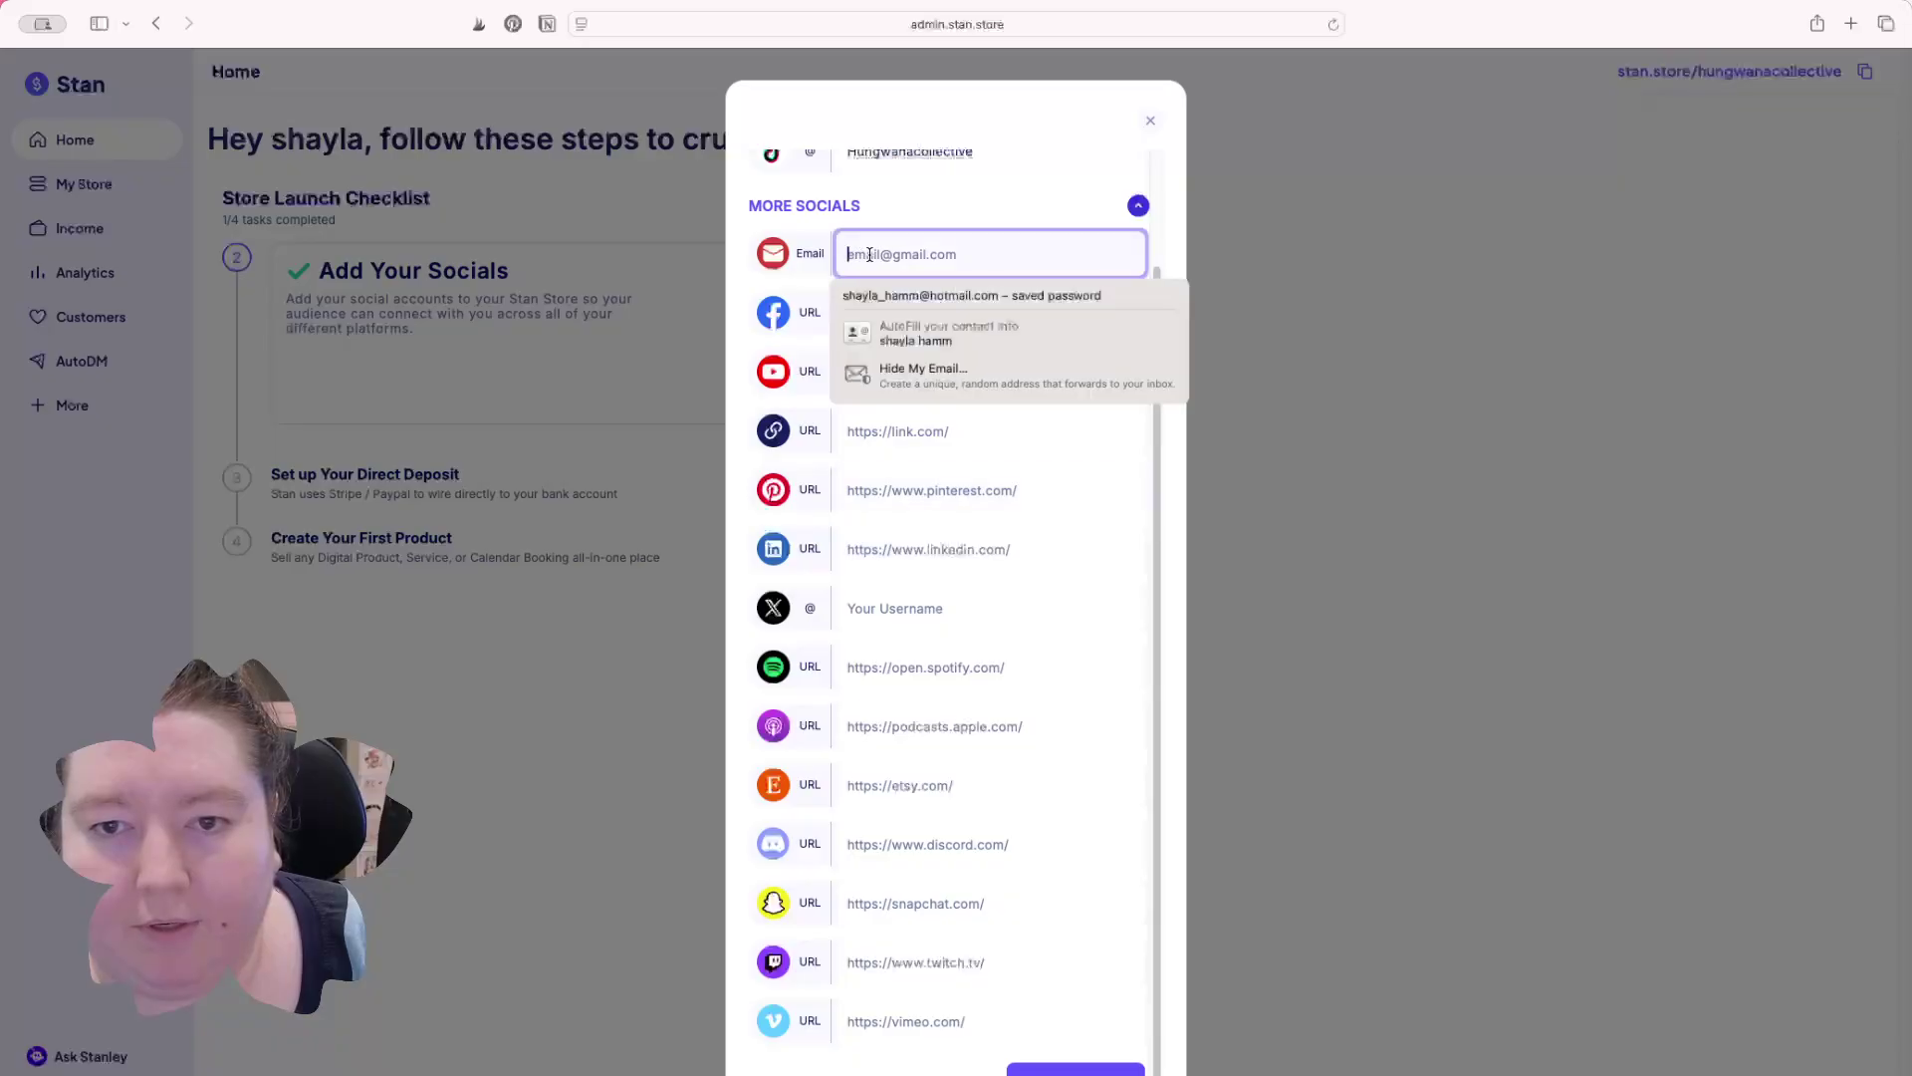
{"action": "left_click", "coordinate": [912, 293]}
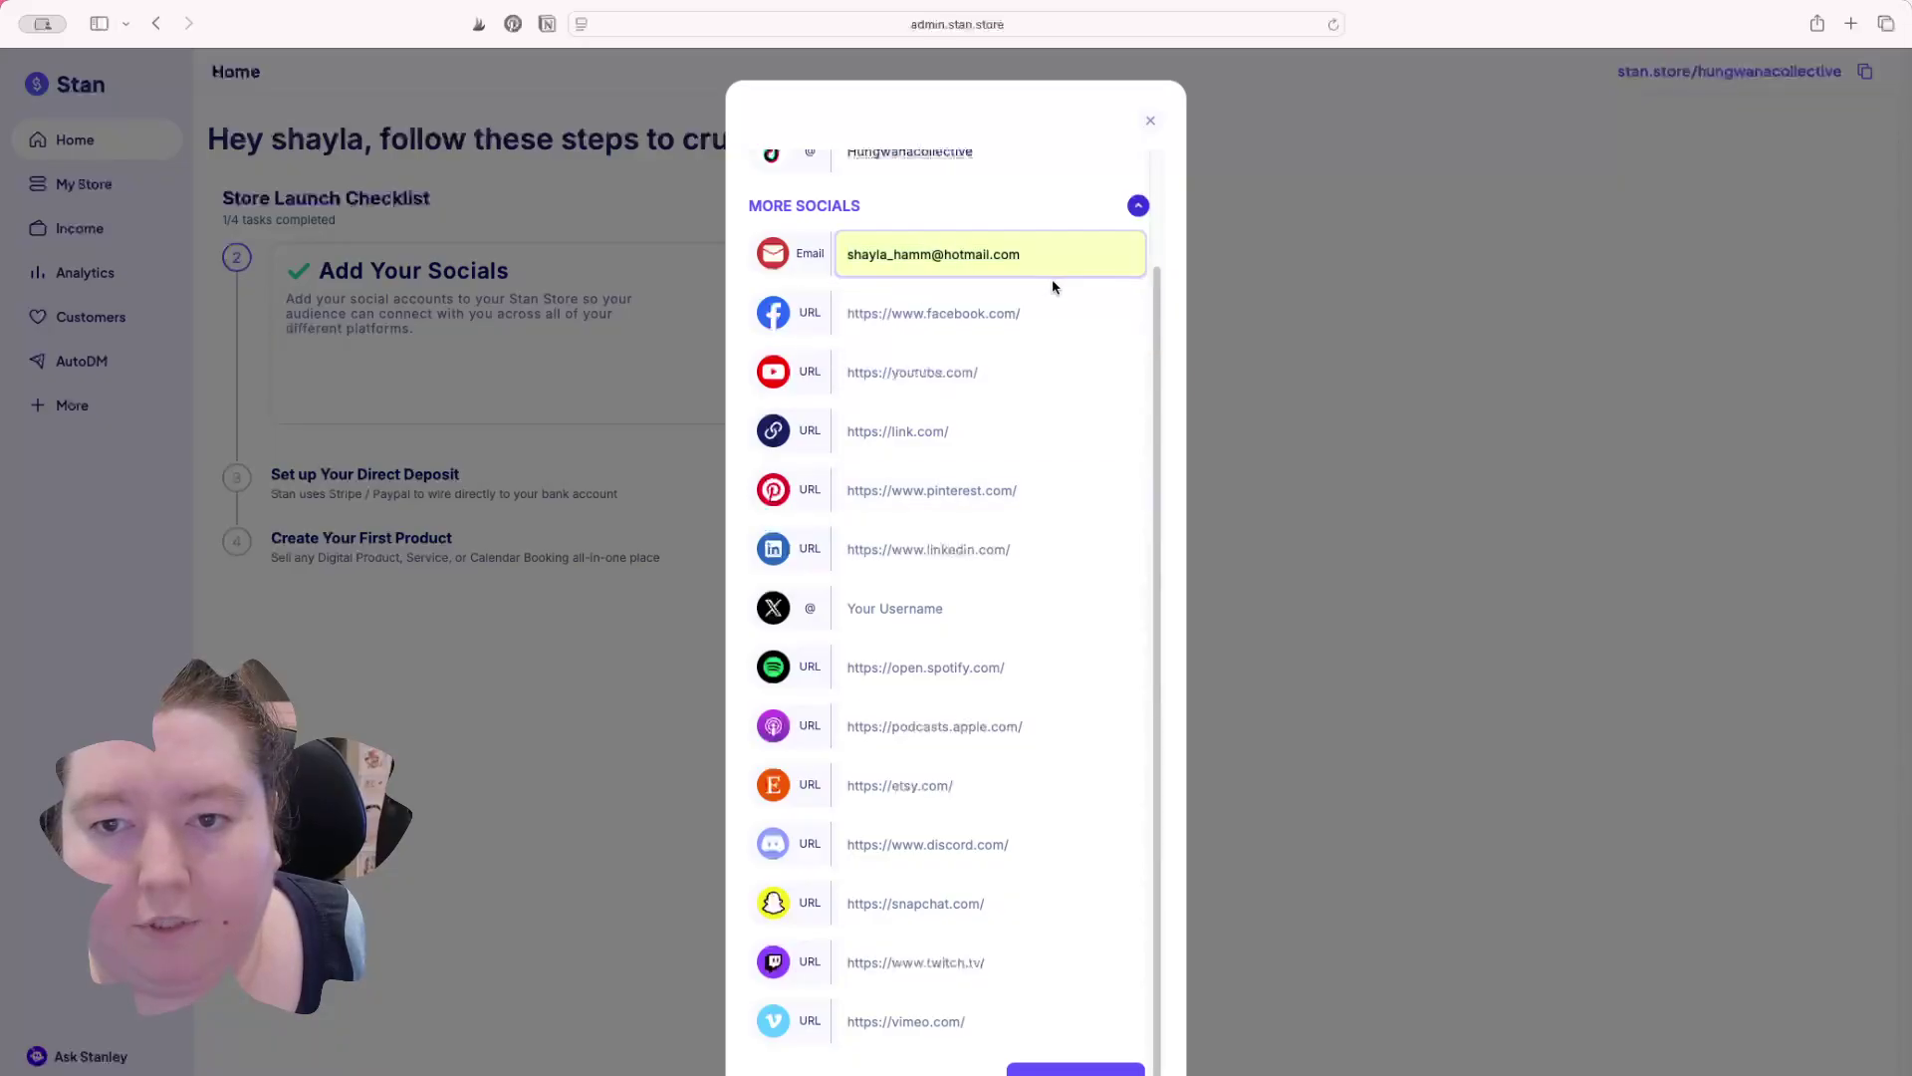
{"action": "left_click", "coordinate": [861, 305]}
{"action": "key", "text": "Tab"}
{"action": "key", "text": "Tab"}
{"action": "key", "text": "Tab"}
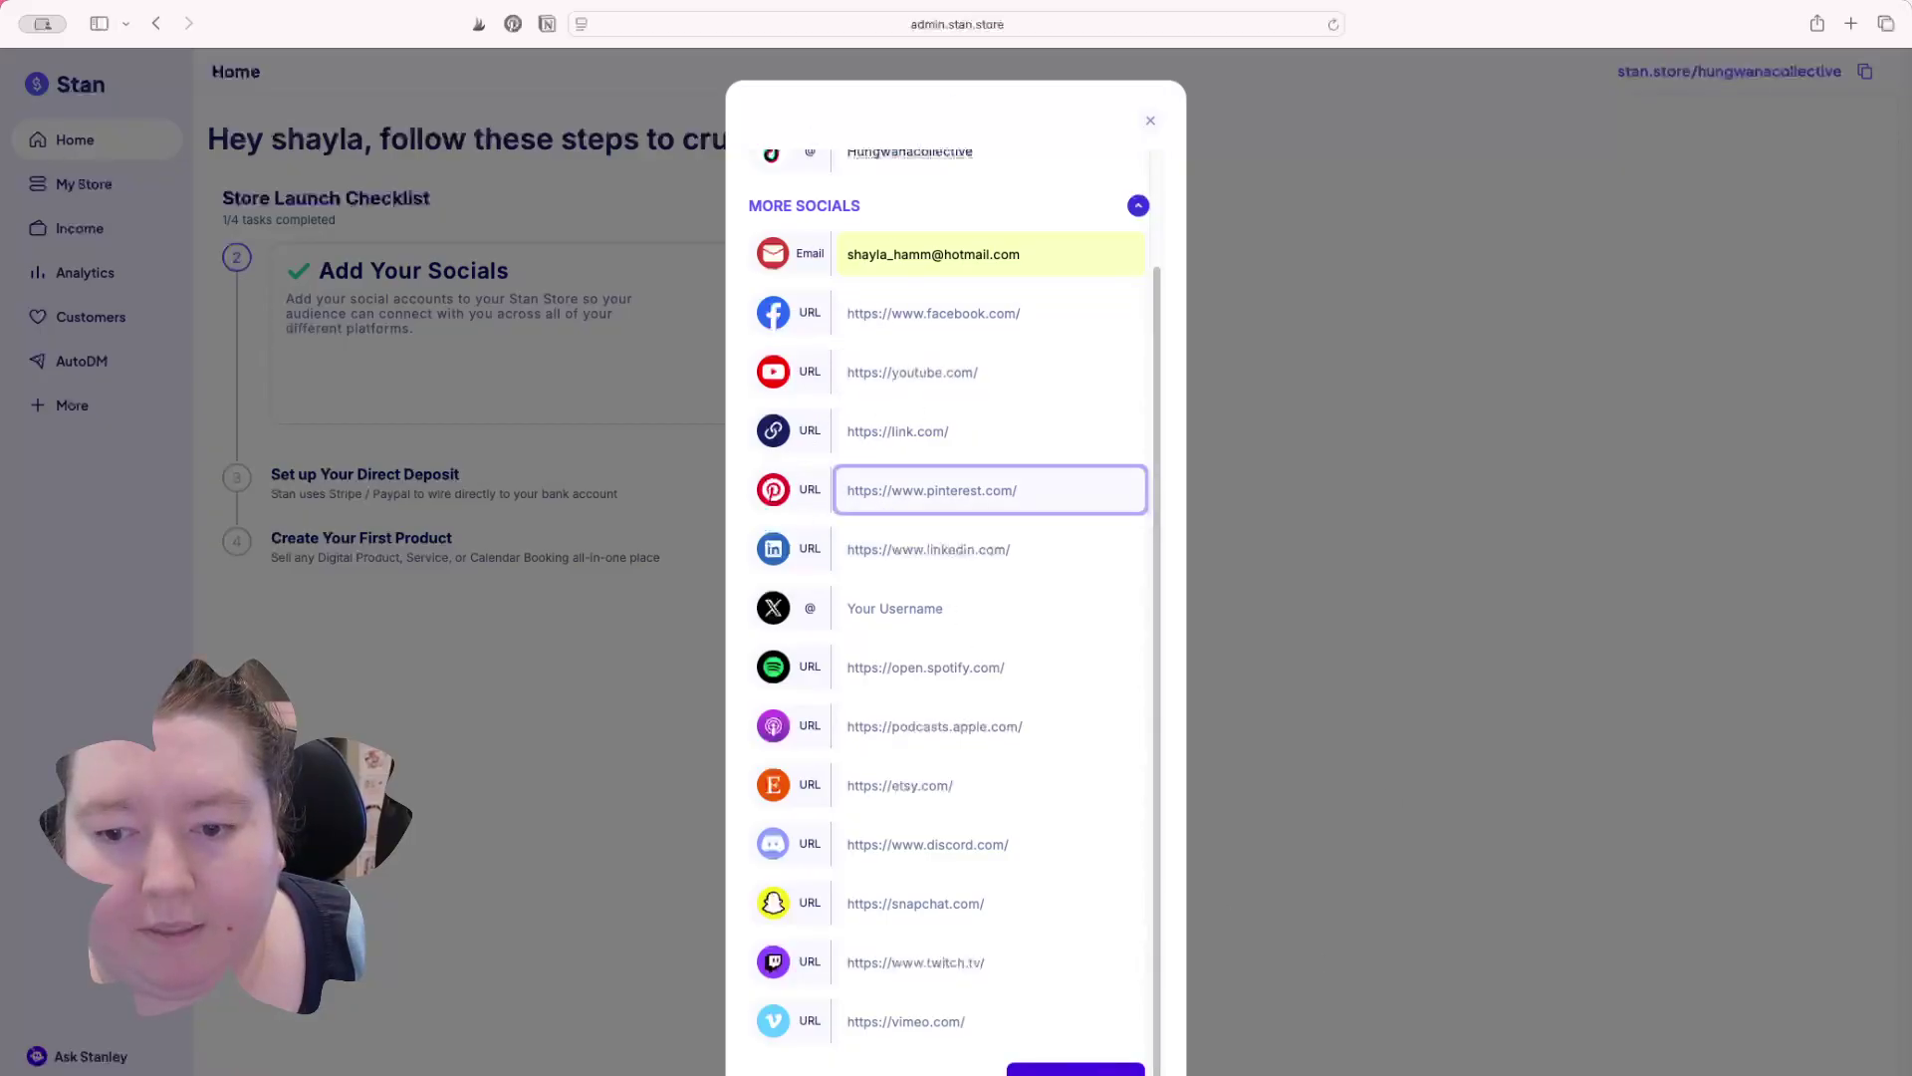
{"action": "left_click", "coordinate": [1075, 1070]}
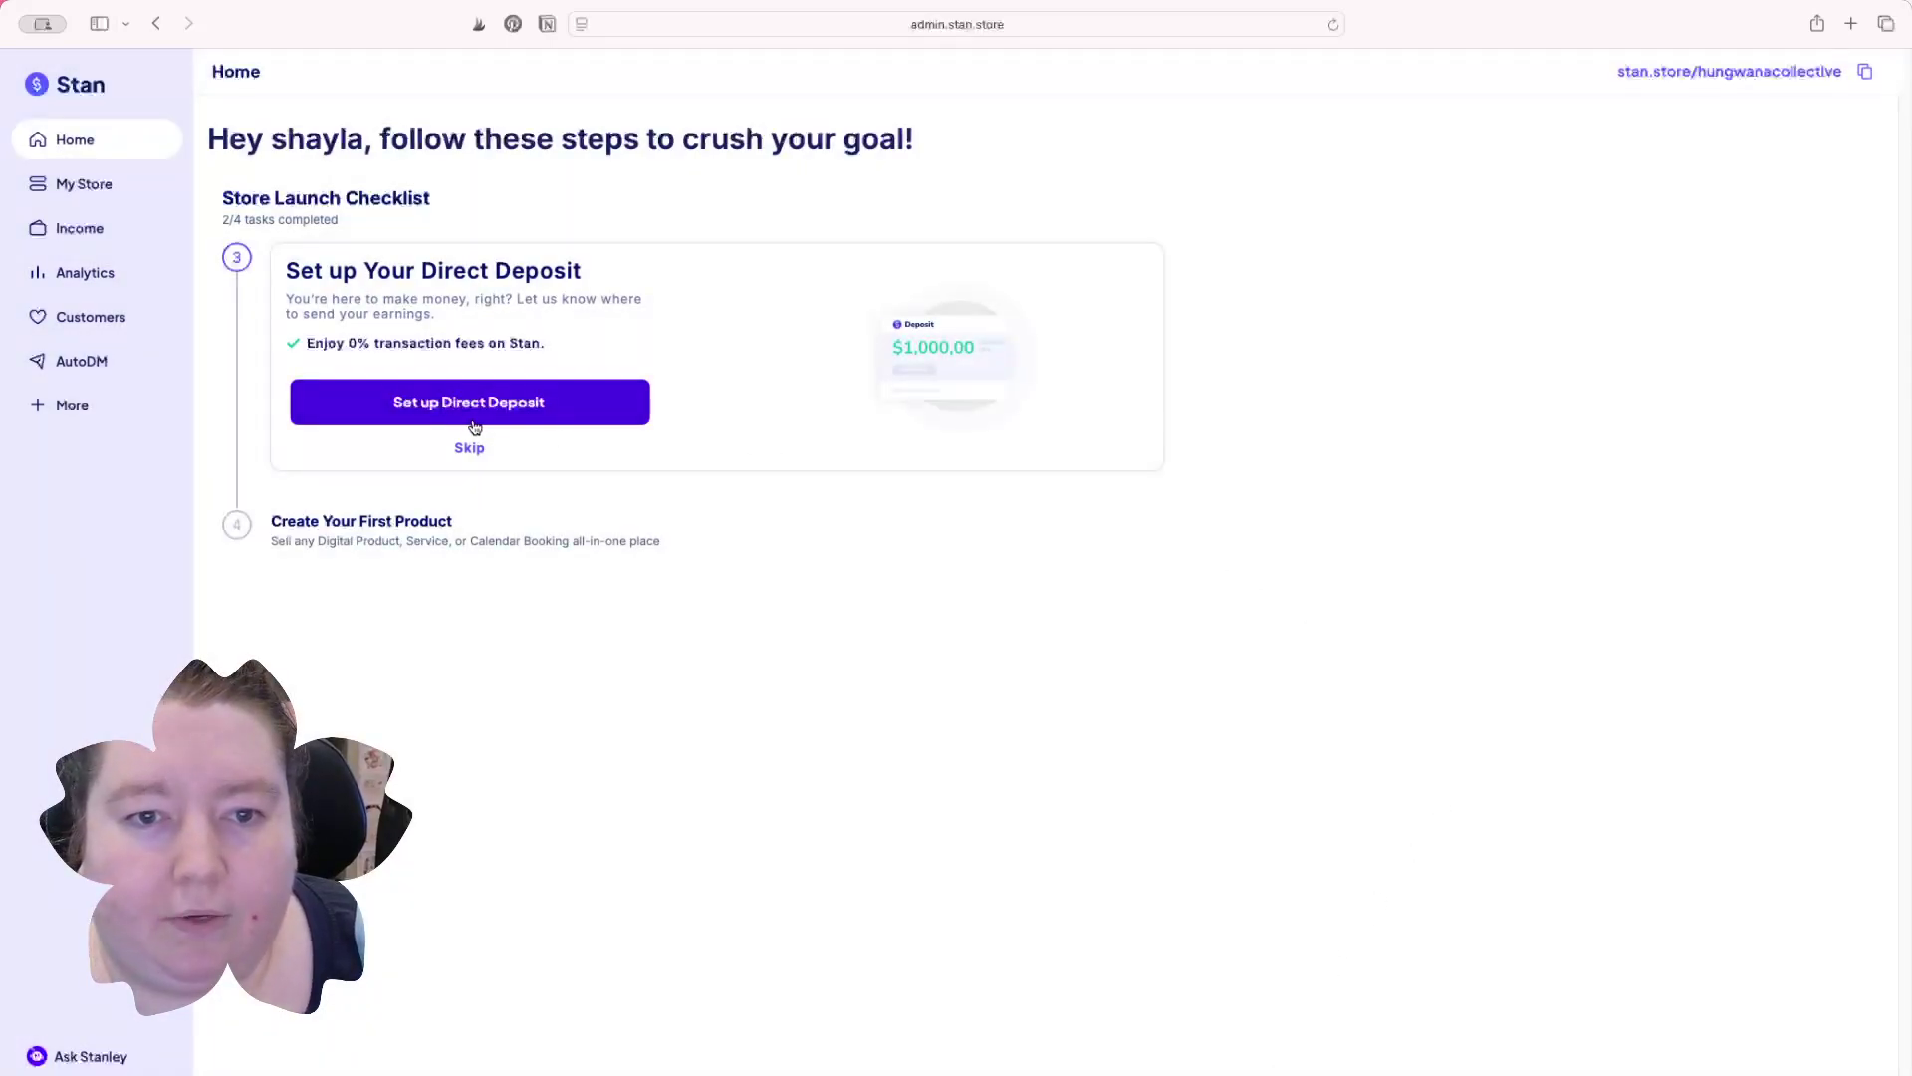
Step: Skip the direct deposit task and start a first product of the Collect Emails / Applications type
{"action": "left_click", "coordinate": [479, 451]}
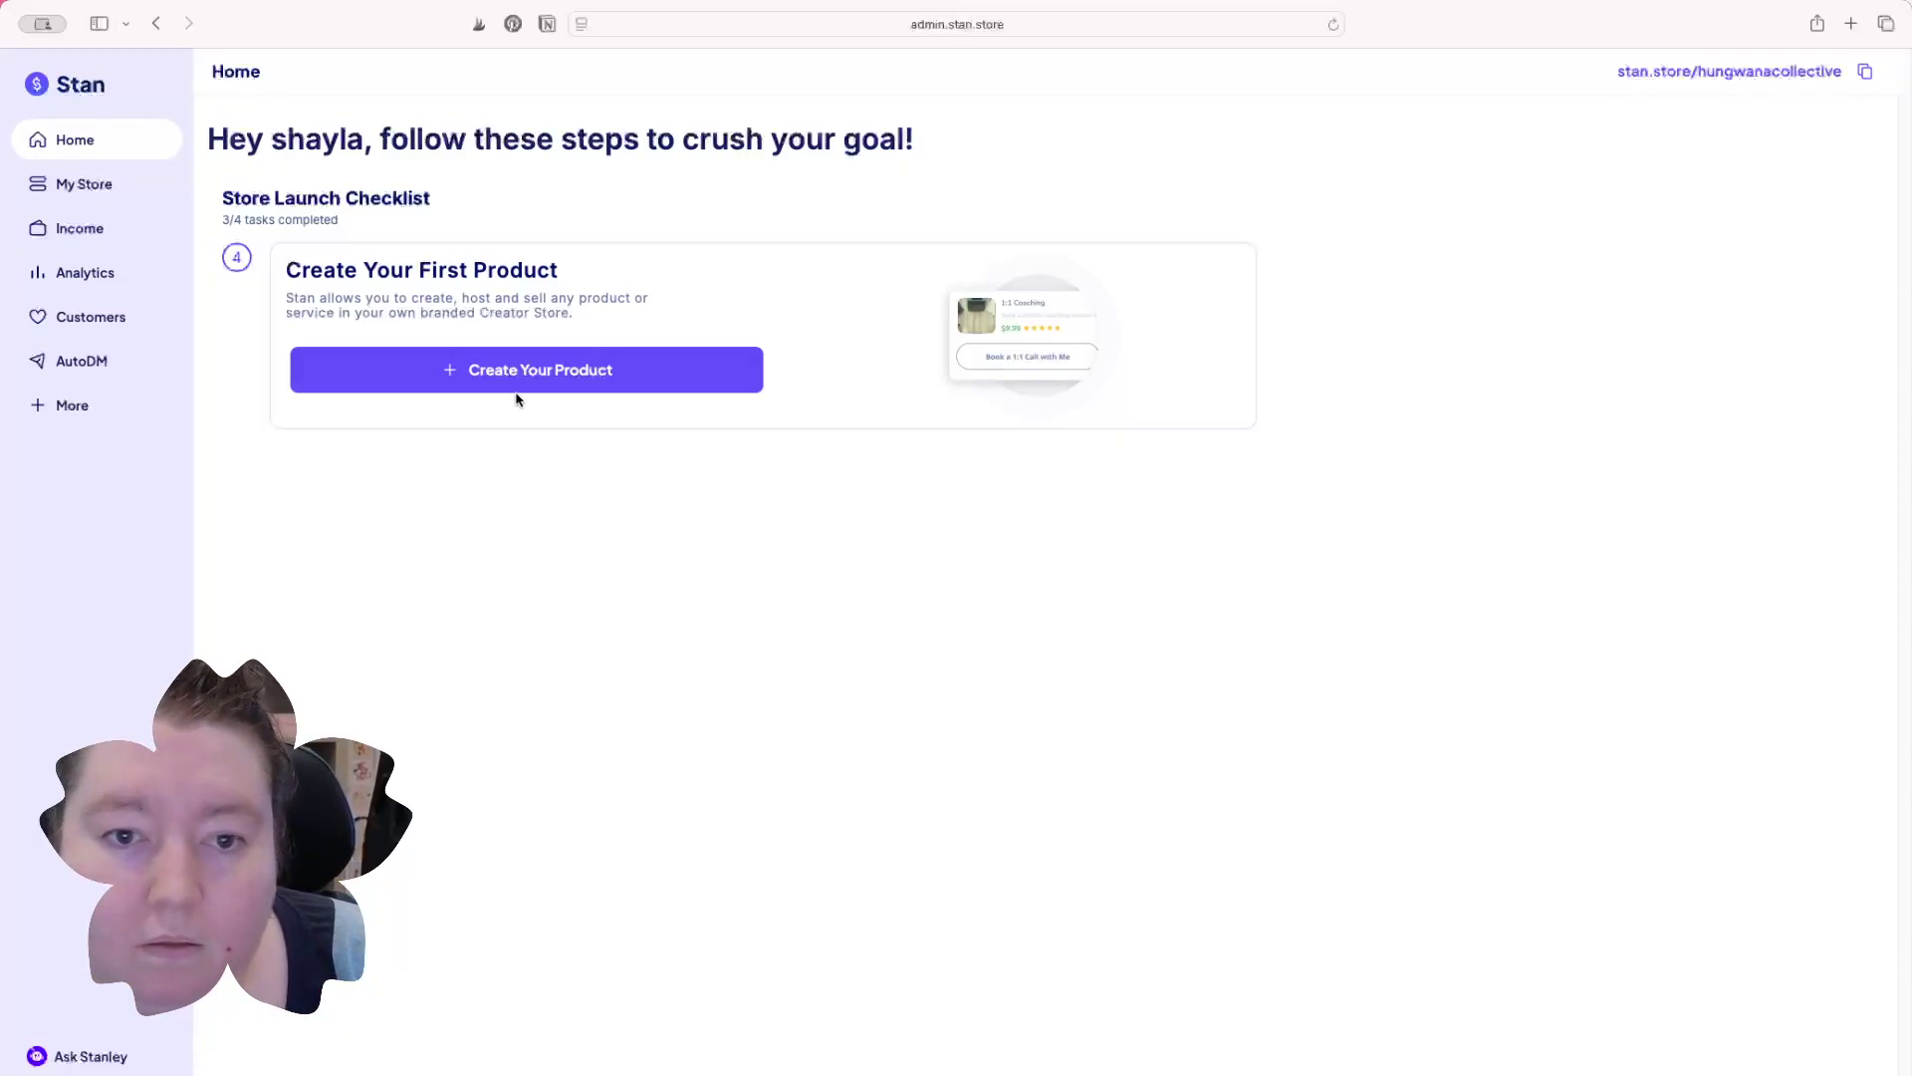
{"action": "left_click", "coordinate": [525, 384]}
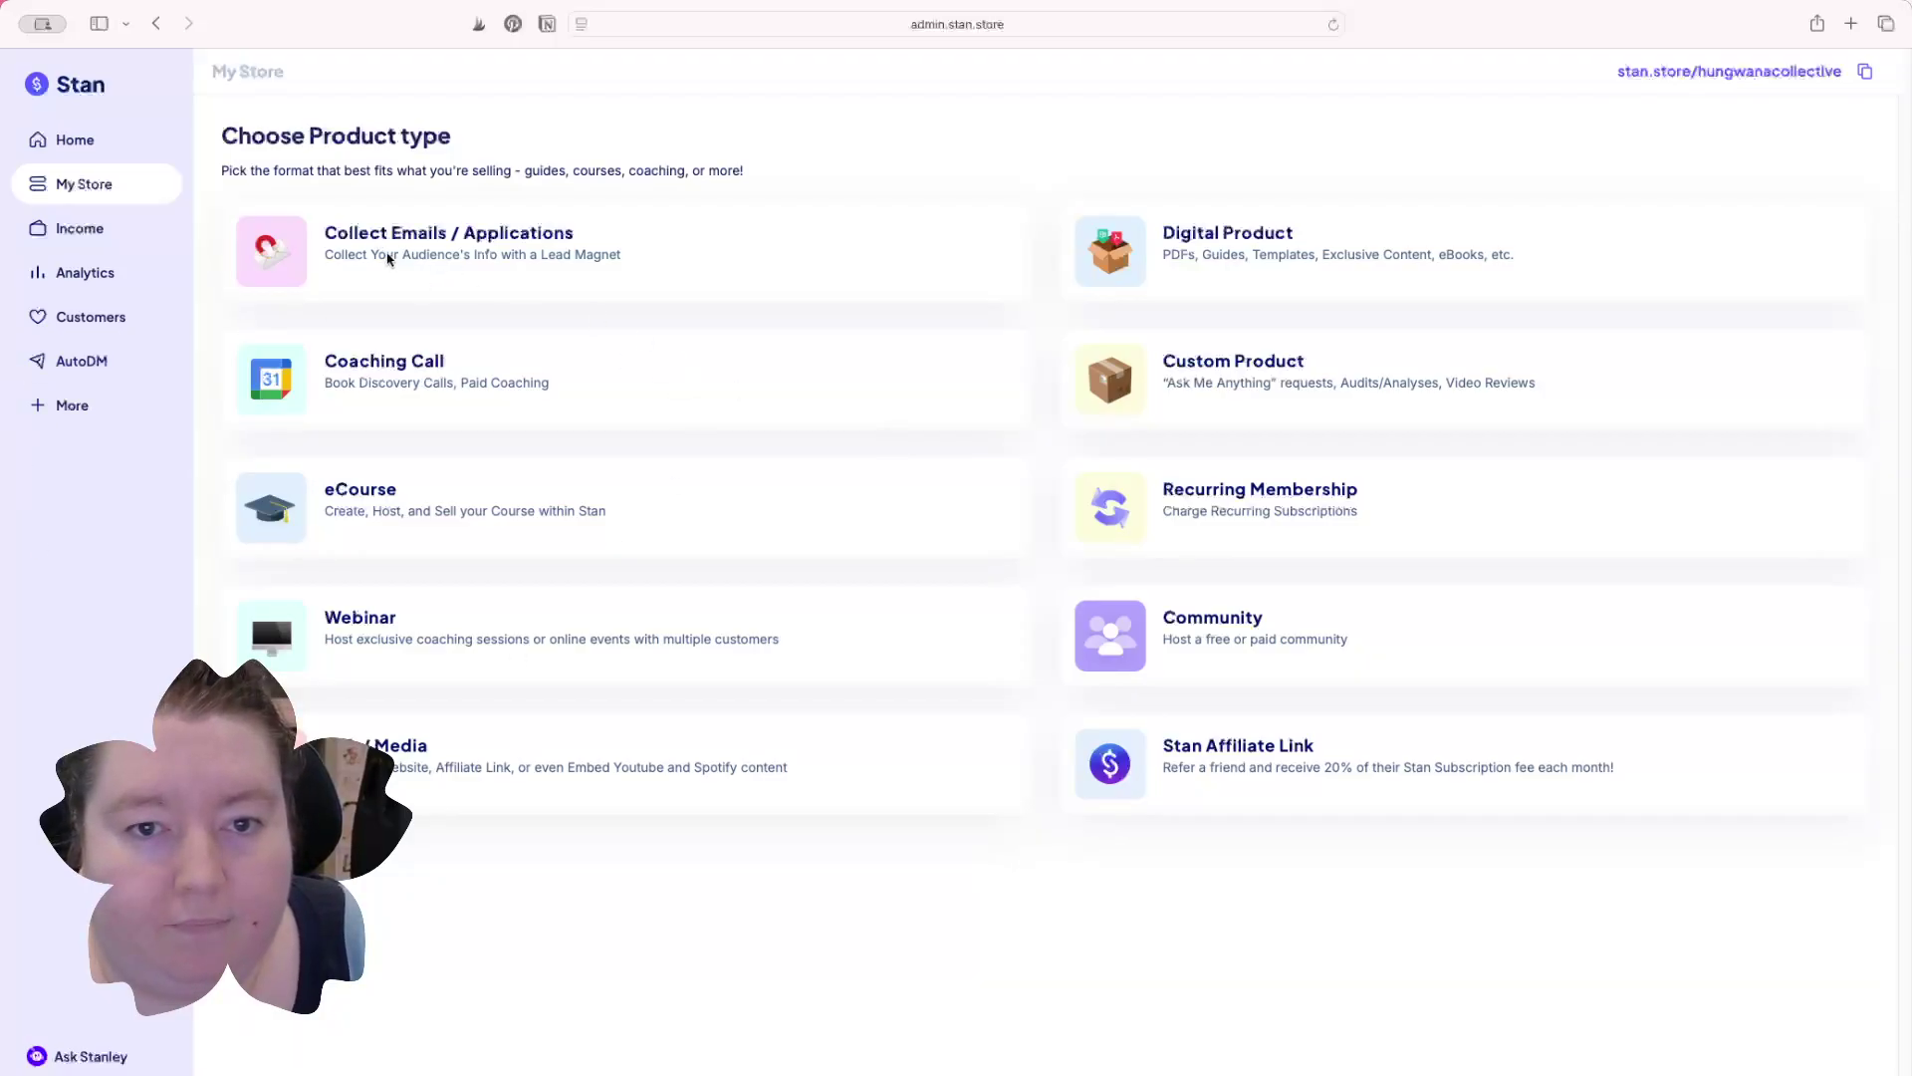
{"action": "left_click", "coordinate": [353, 252]}
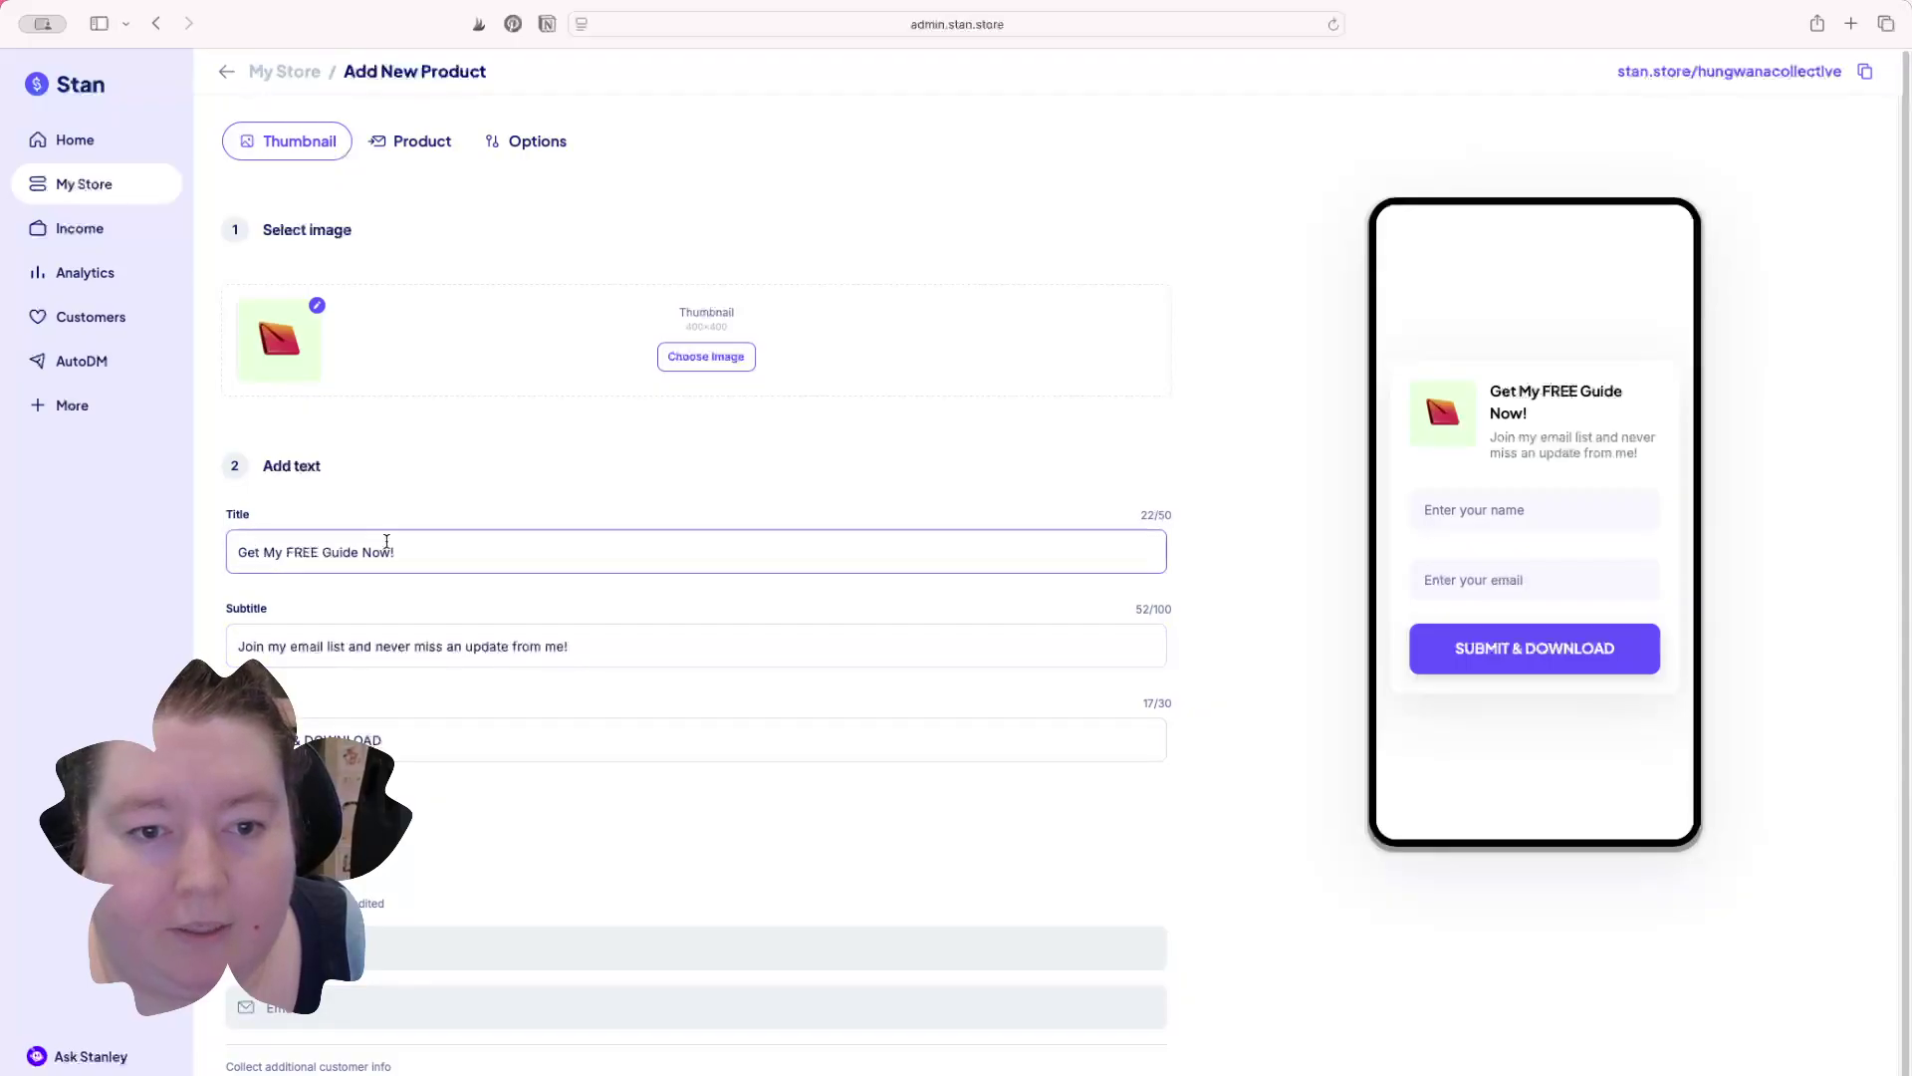
Step: Replace the product title with "Stay Connected To Be Notified When New Launches"
{"action": "scroll", "coordinate": [404, 598], "scroll_direction": "down", "scroll_amount": 2}
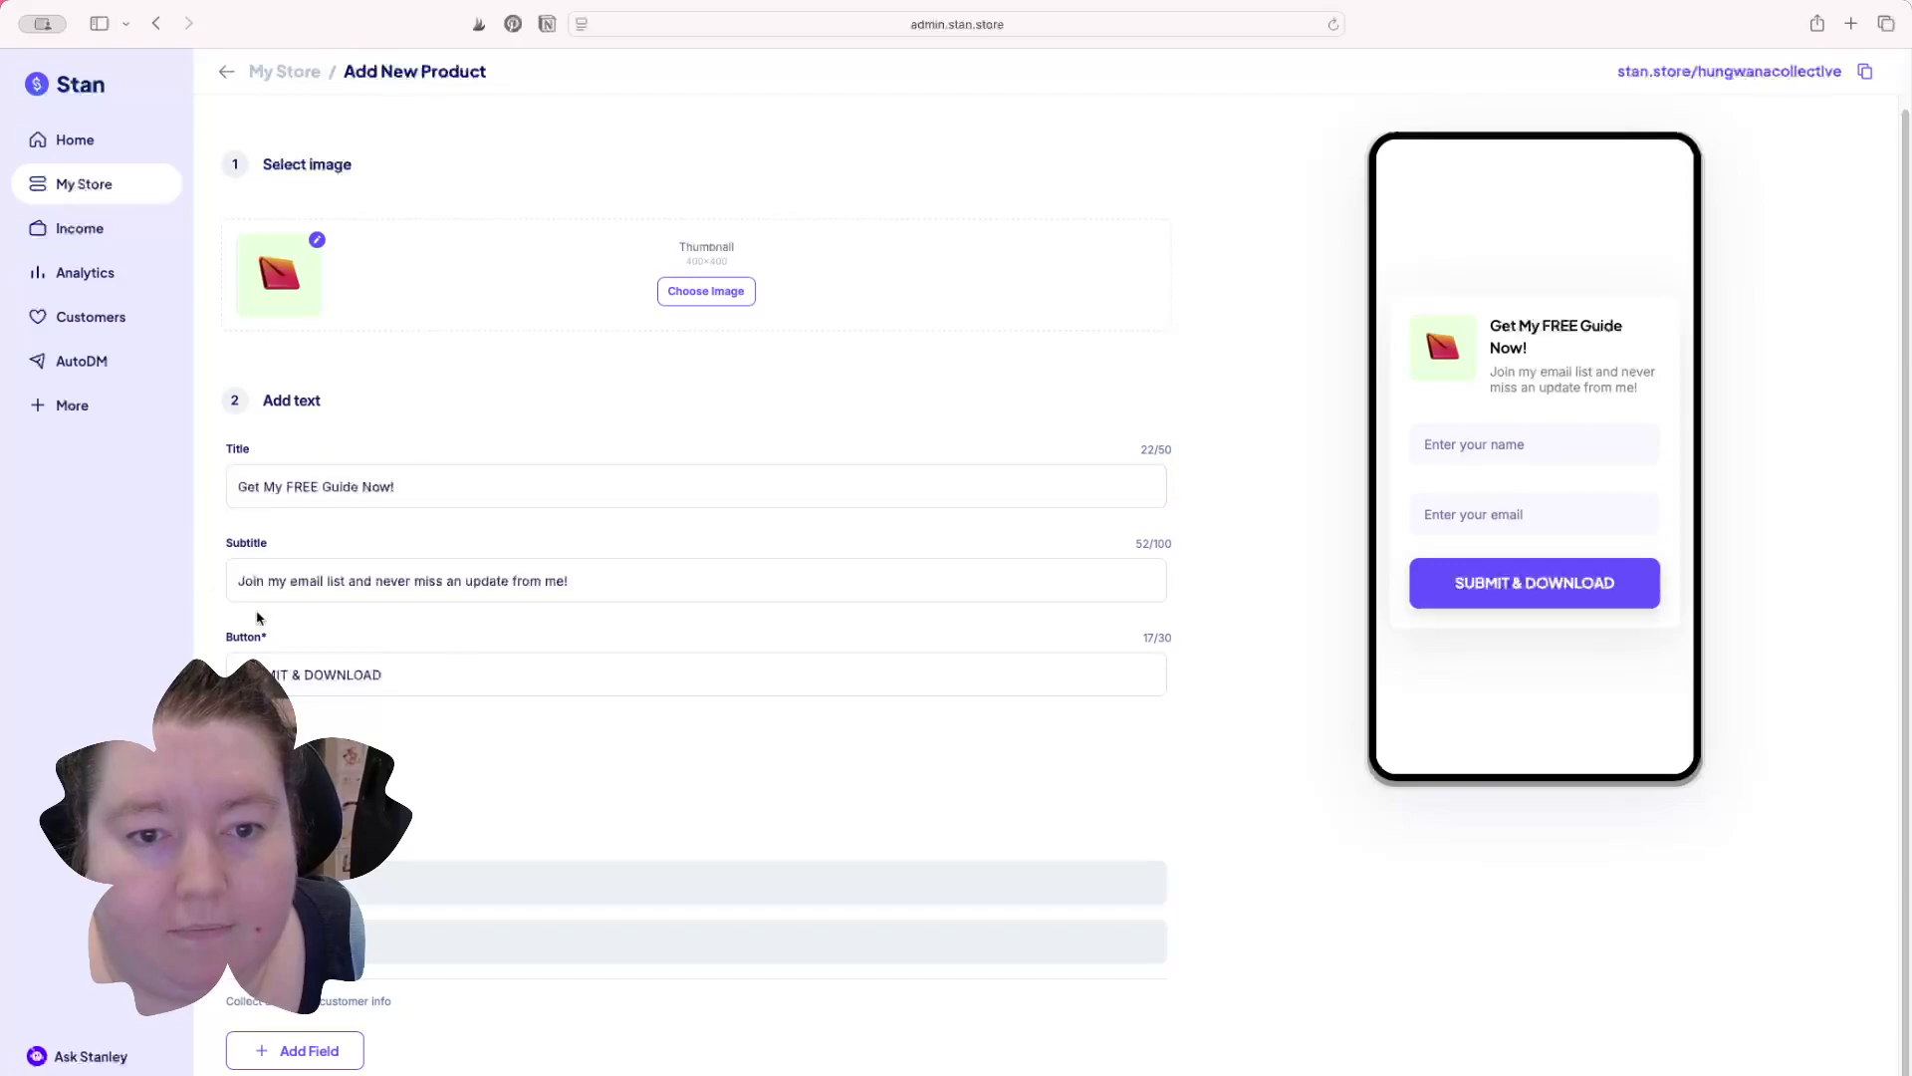
{"action": "scroll", "coordinate": [598, 538], "scroll_direction": "down", "scroll_amount": 2}
{"action": "left_click", "coordinate": [402, 413]}
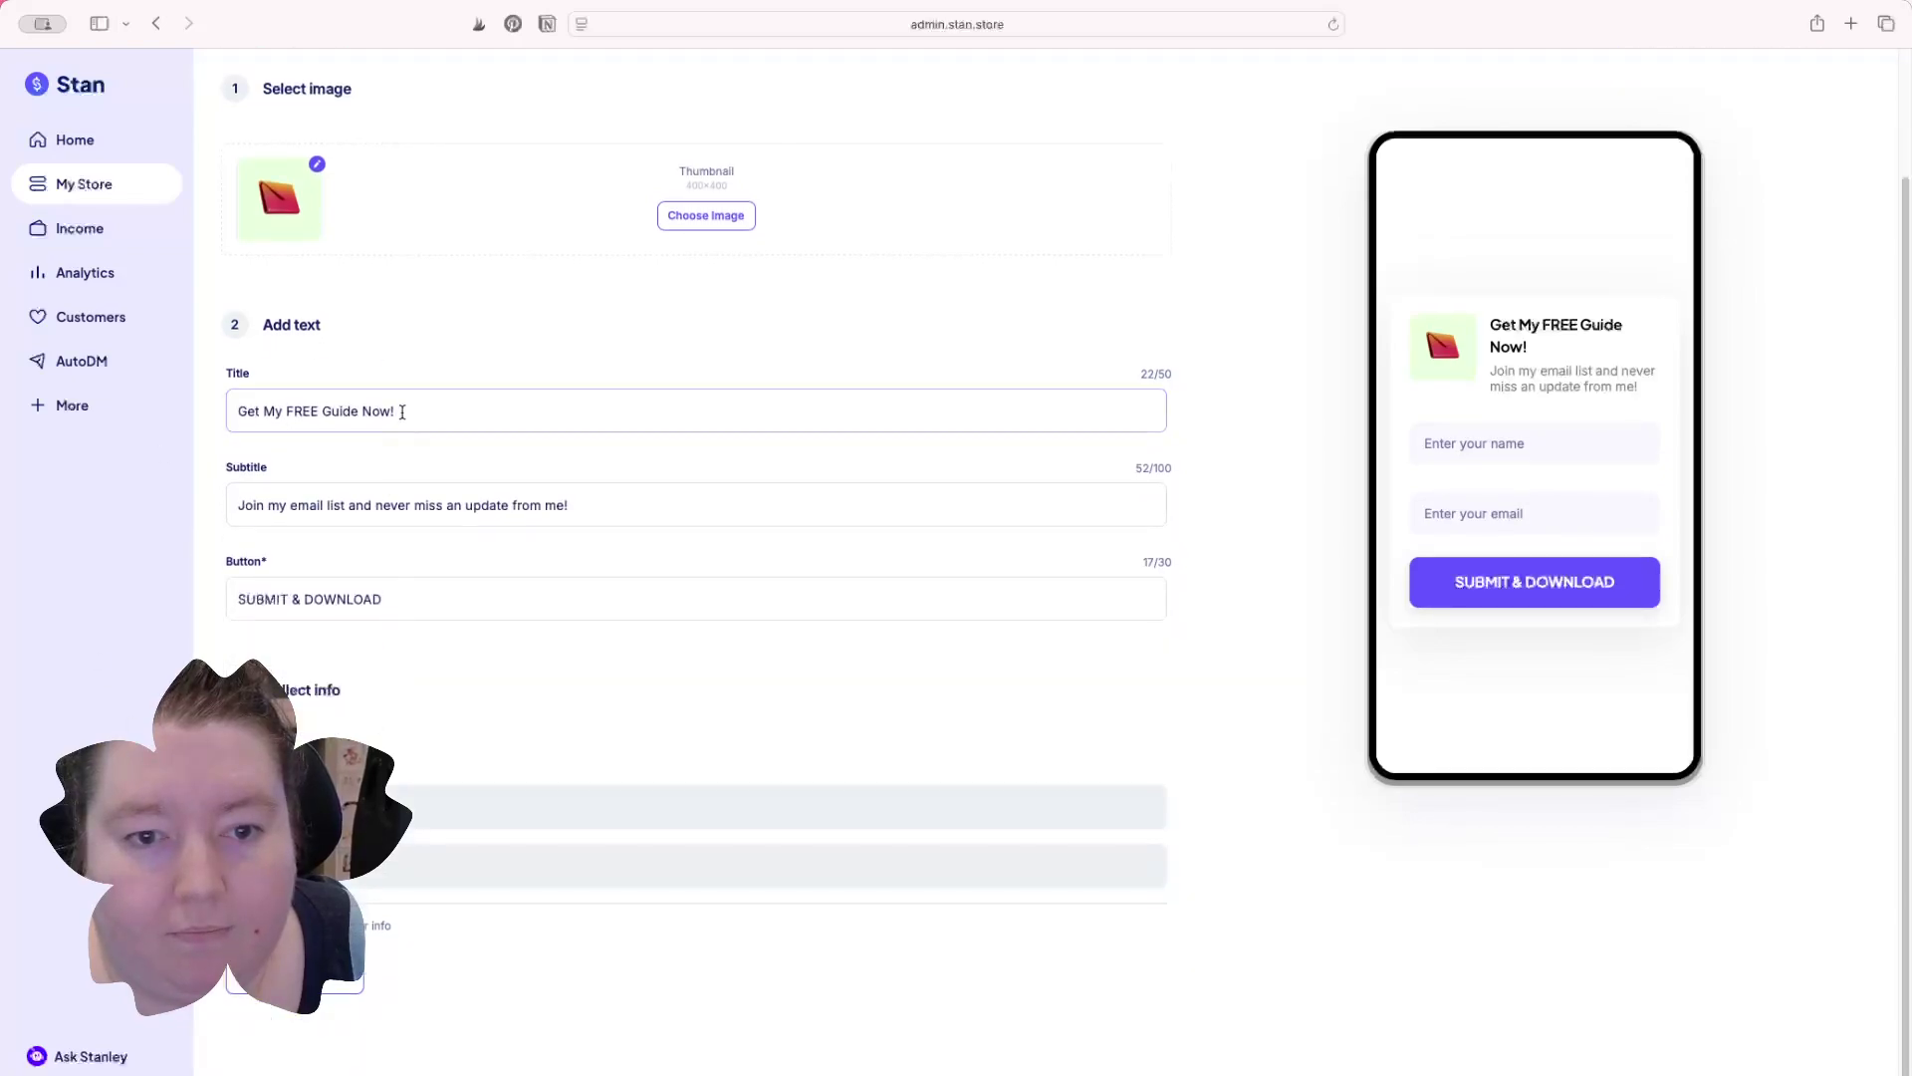
{"action": "left_click_drag", "start_coordinate": [418, 413], "coordinate": [231, 413]}
{"action": "key", "text": "Right"}
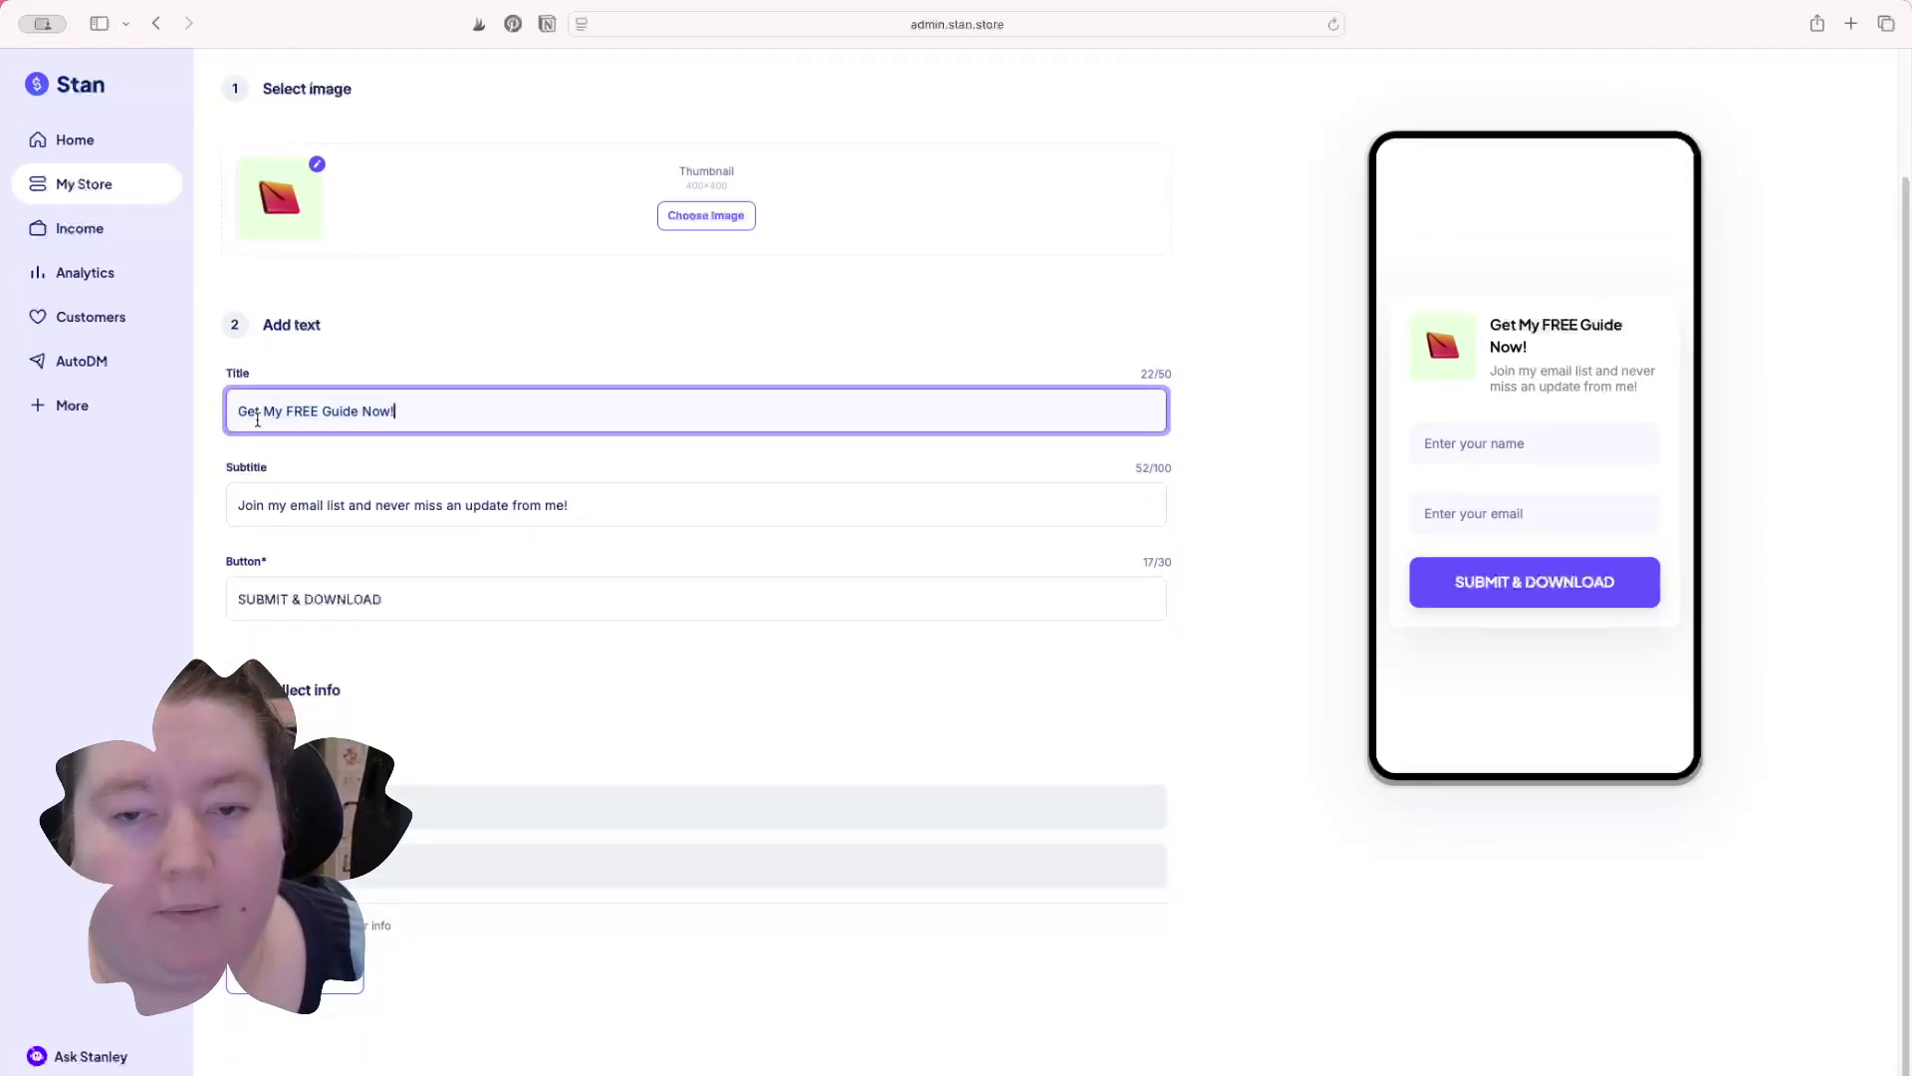
{"action": "triple_click", "coordinate": [340, 402]}
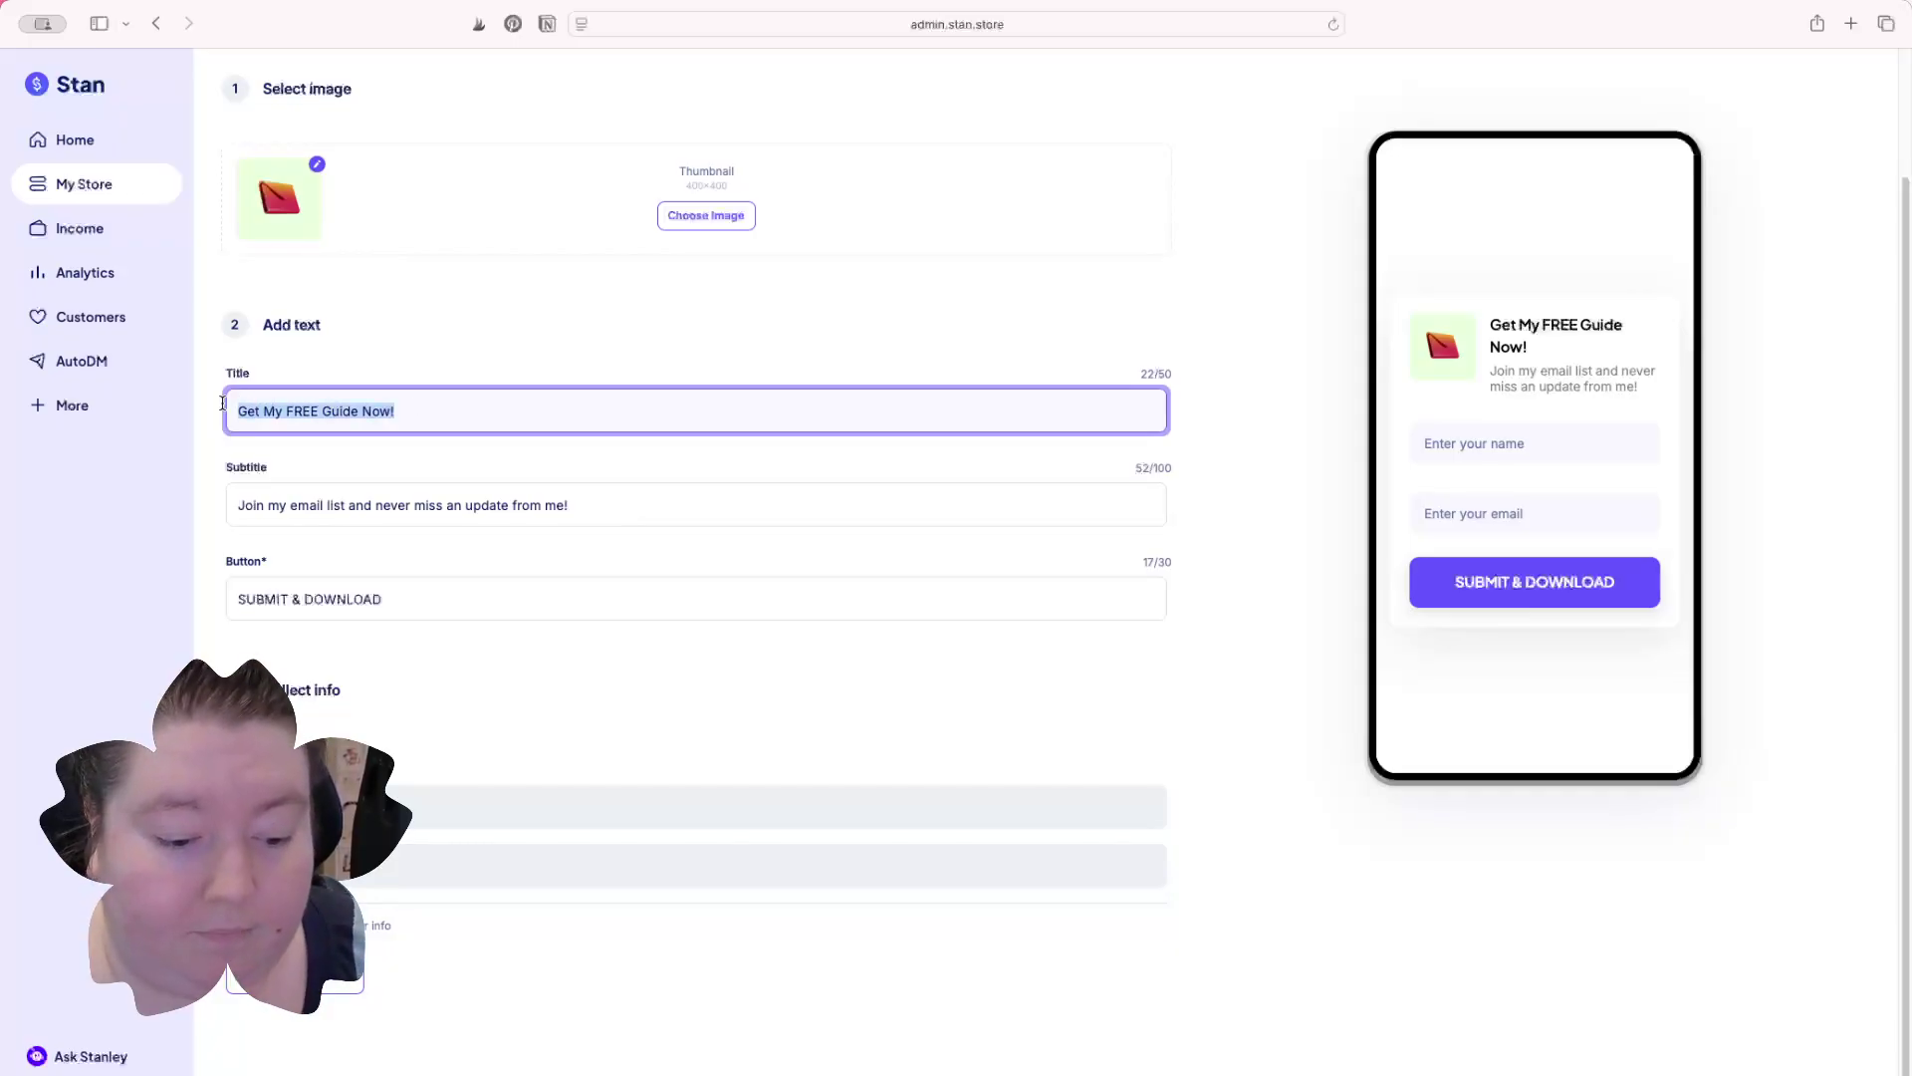
{"action": "type", "text": "Stay Connected To REc"}
{"action": "key", "text": "BackSpace"}
{"action": "key", "text": "BackSpace"}
{"action": "key", "text": "BackSpace"}
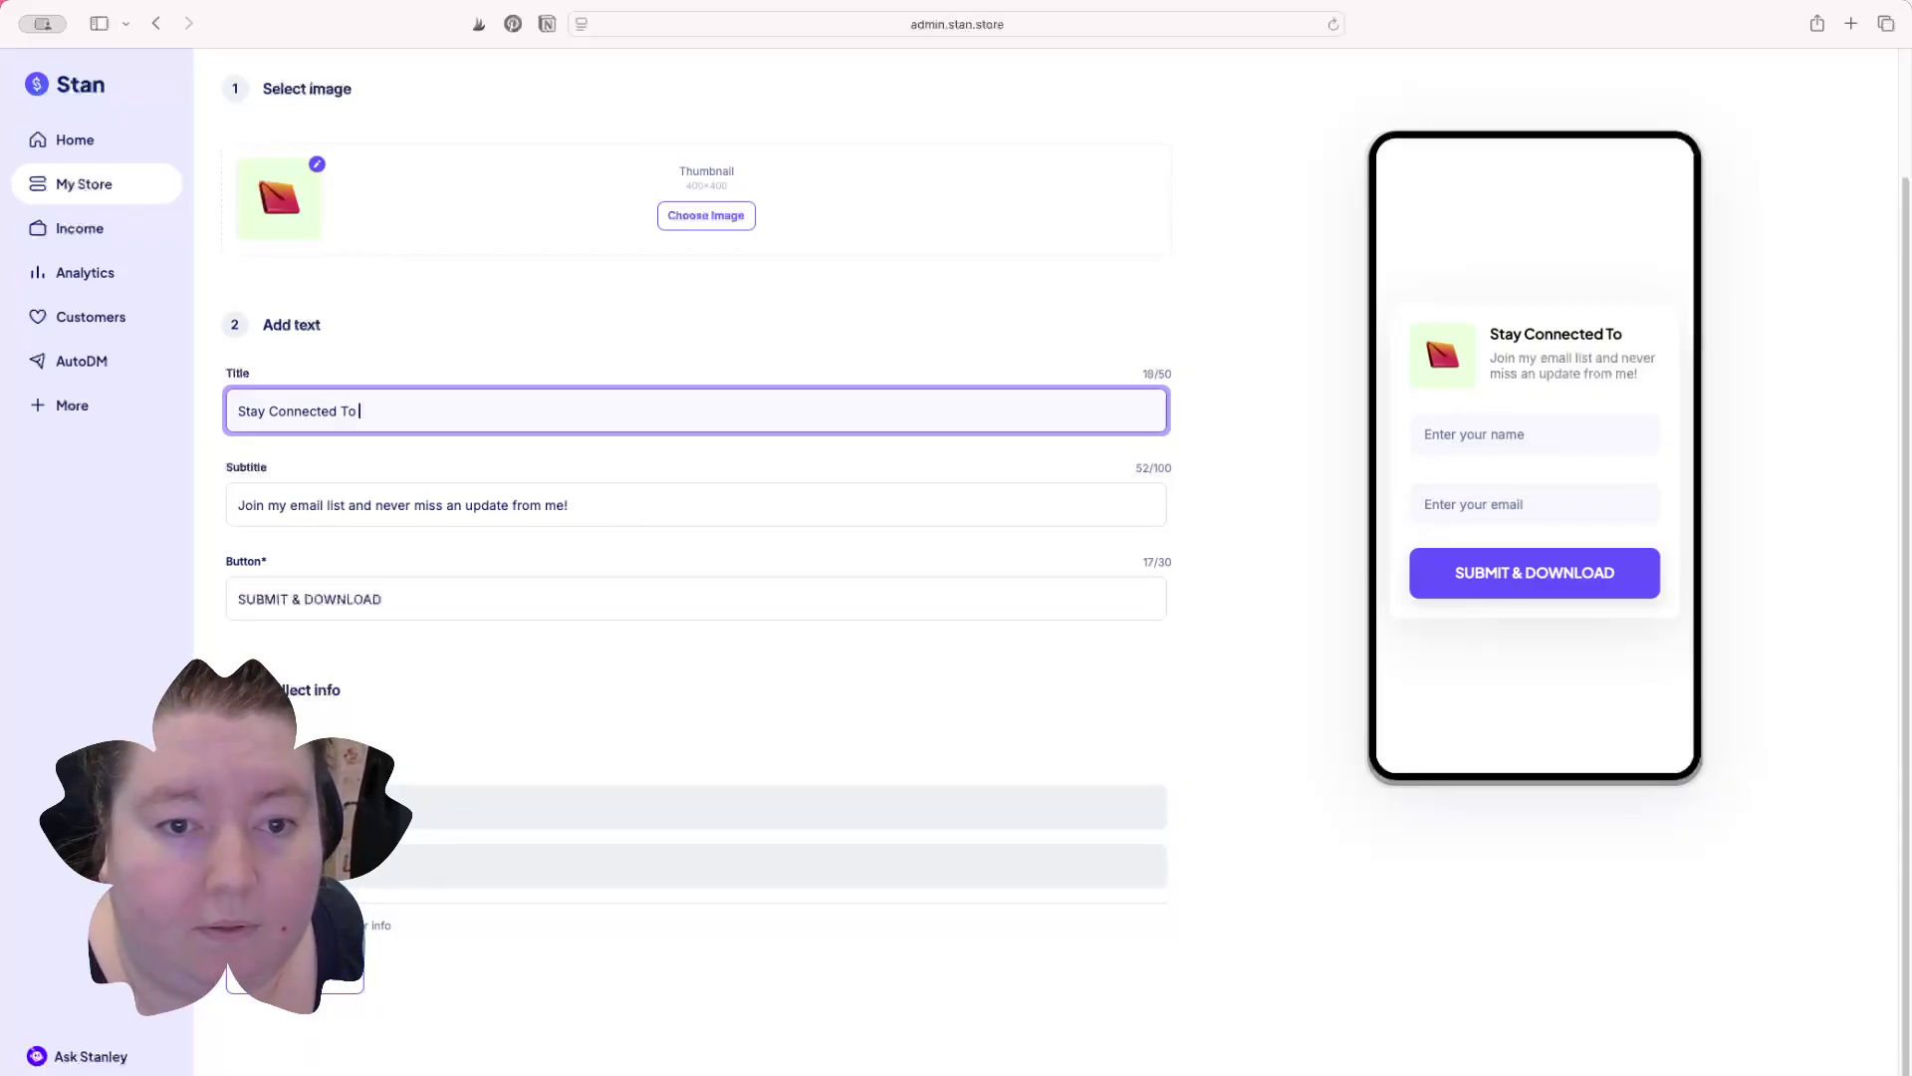
{"action": "type", "text": "Be Notified When M"}
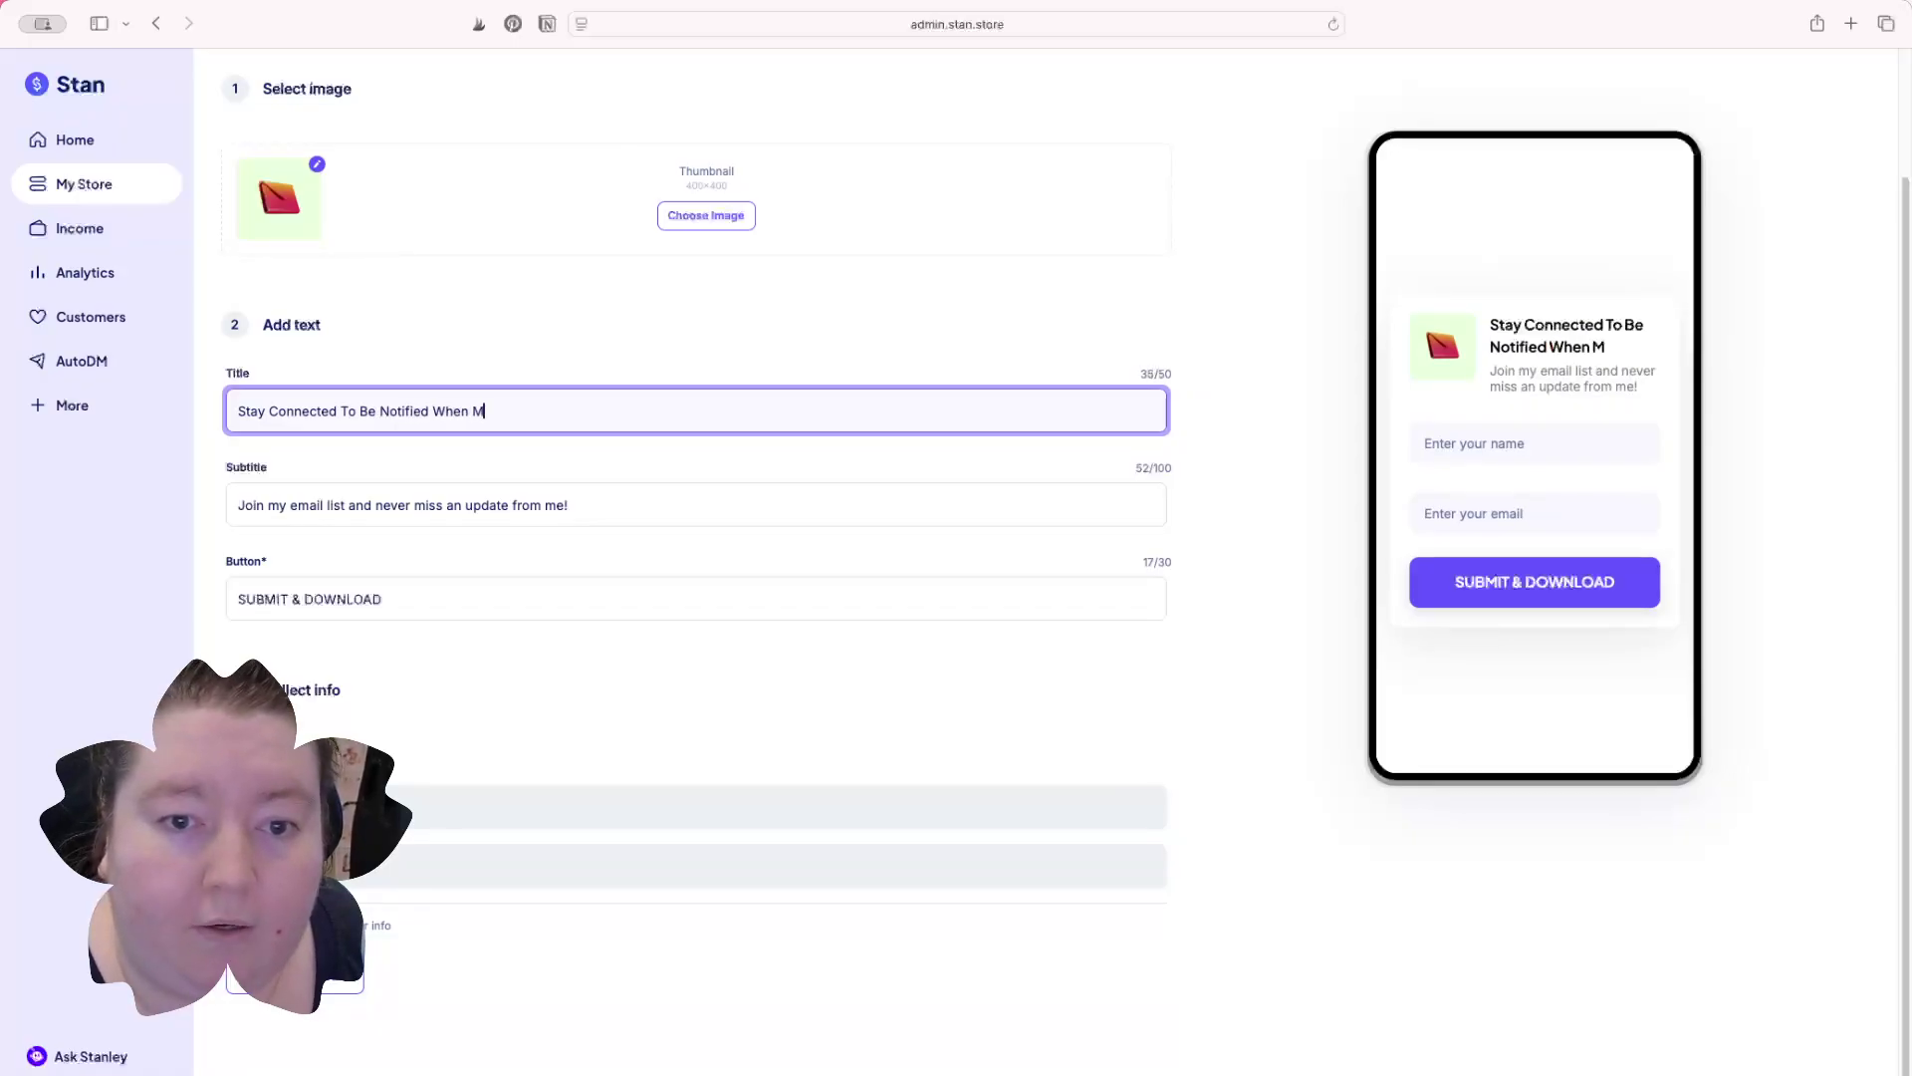
{"action": "key", "text": "BackSpace"}
{"action": "type", "text": "New L"}
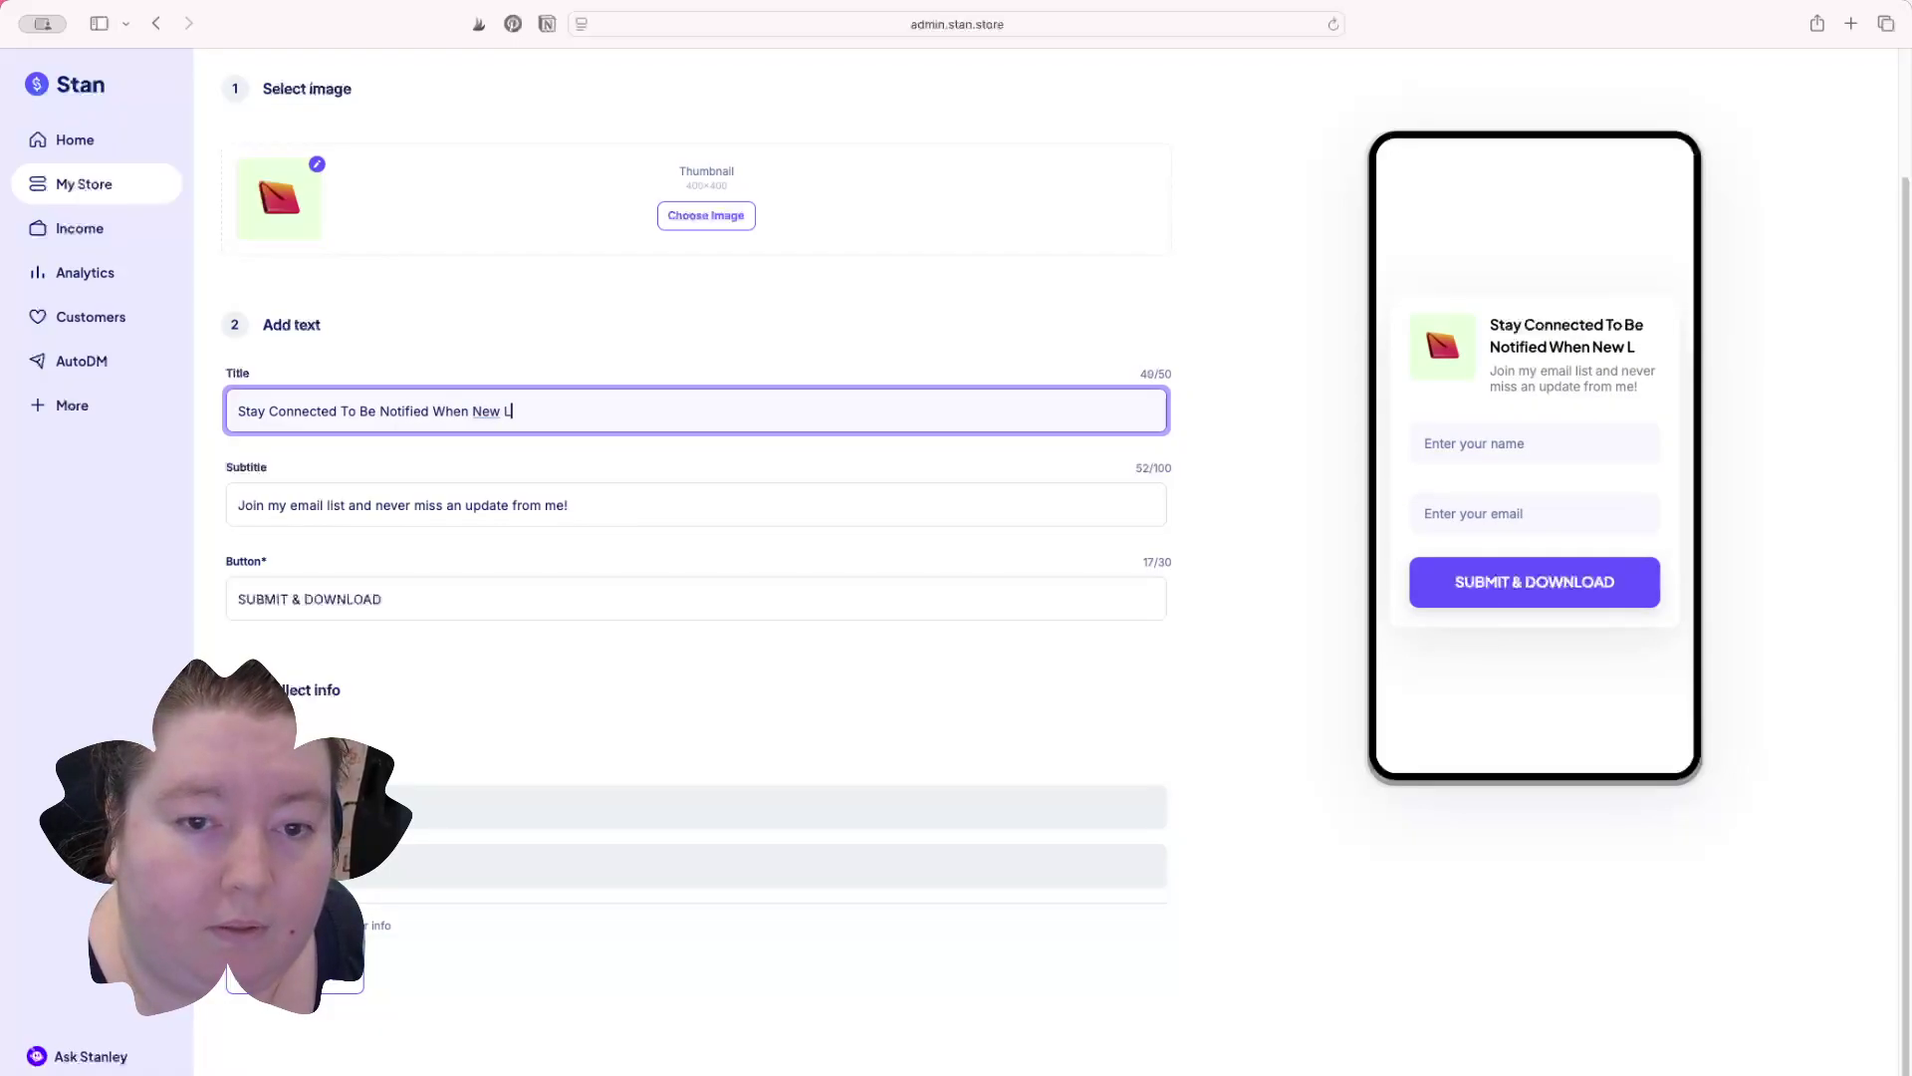
{"action": "type", "text": "aunches Ha"}
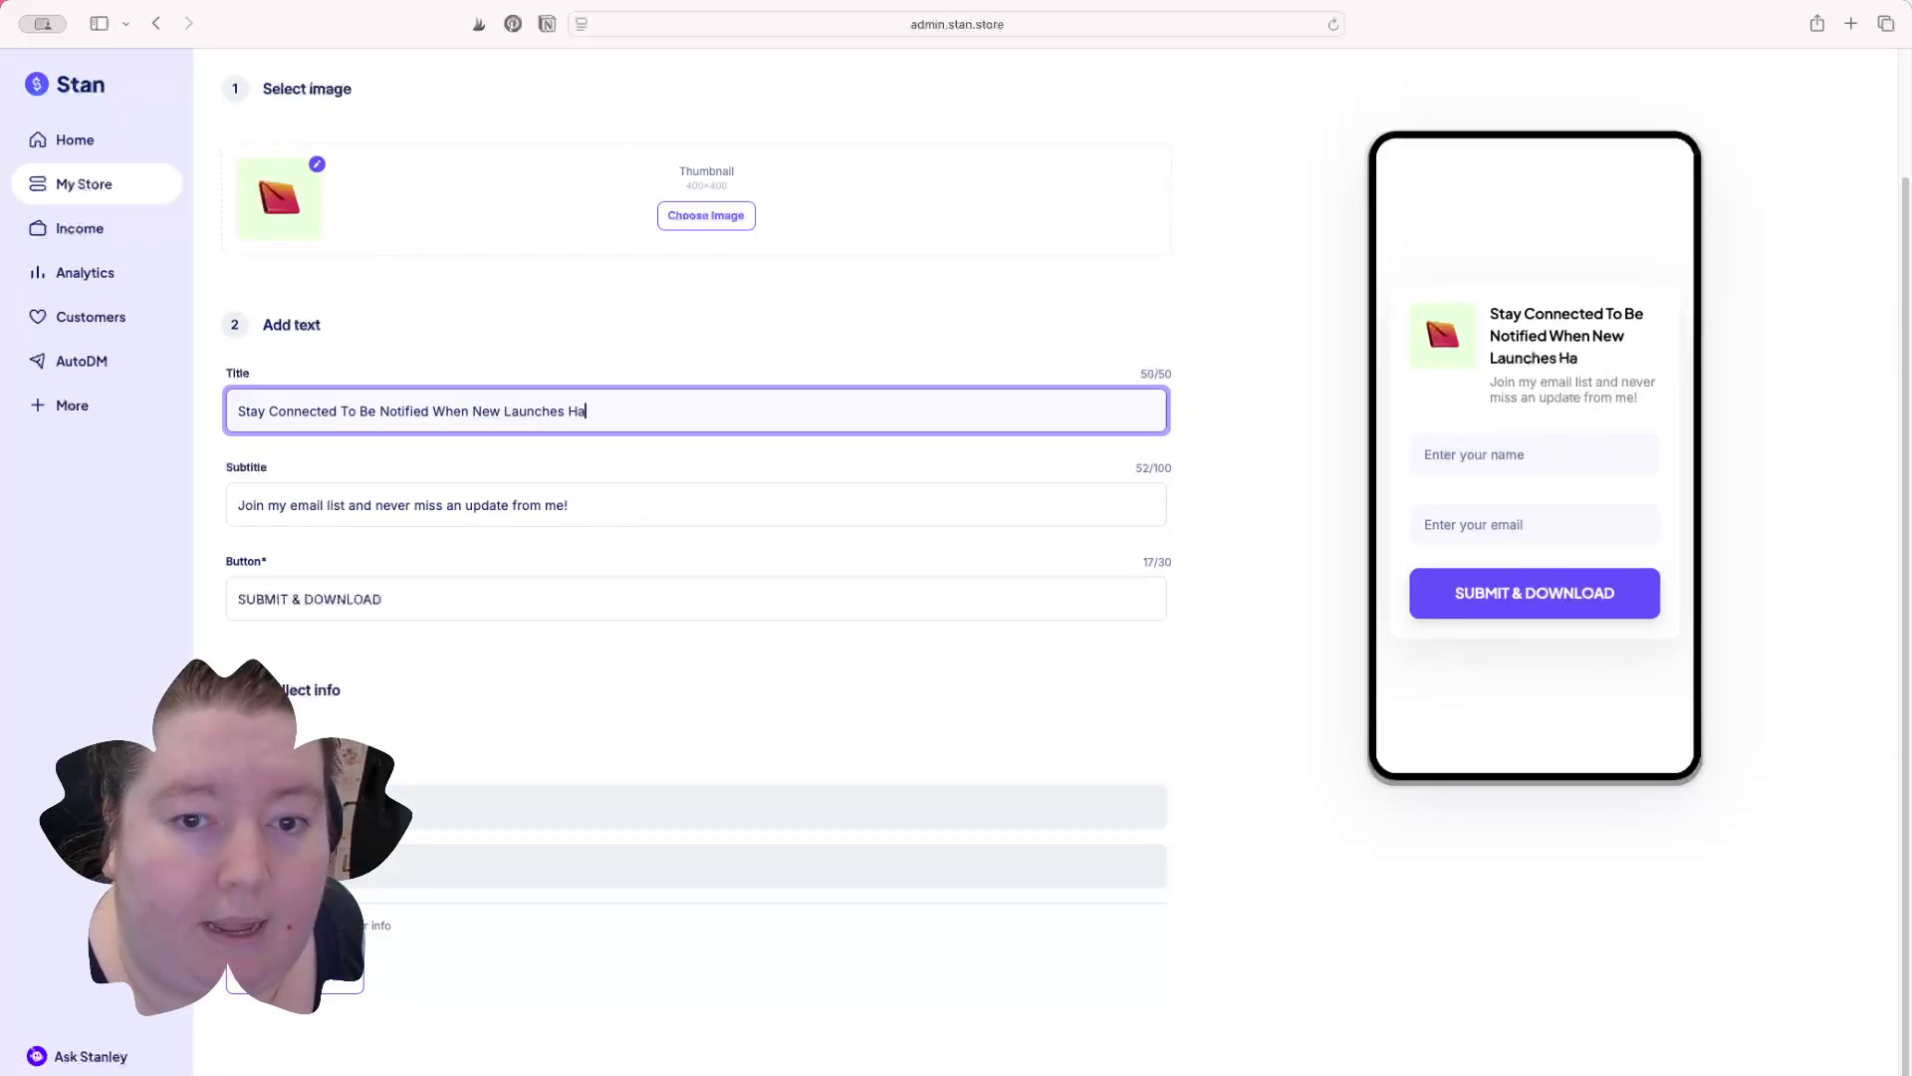
{"action": "key", "text": "BackSpace"}
{"action": "key", "text": "BackSpace"}
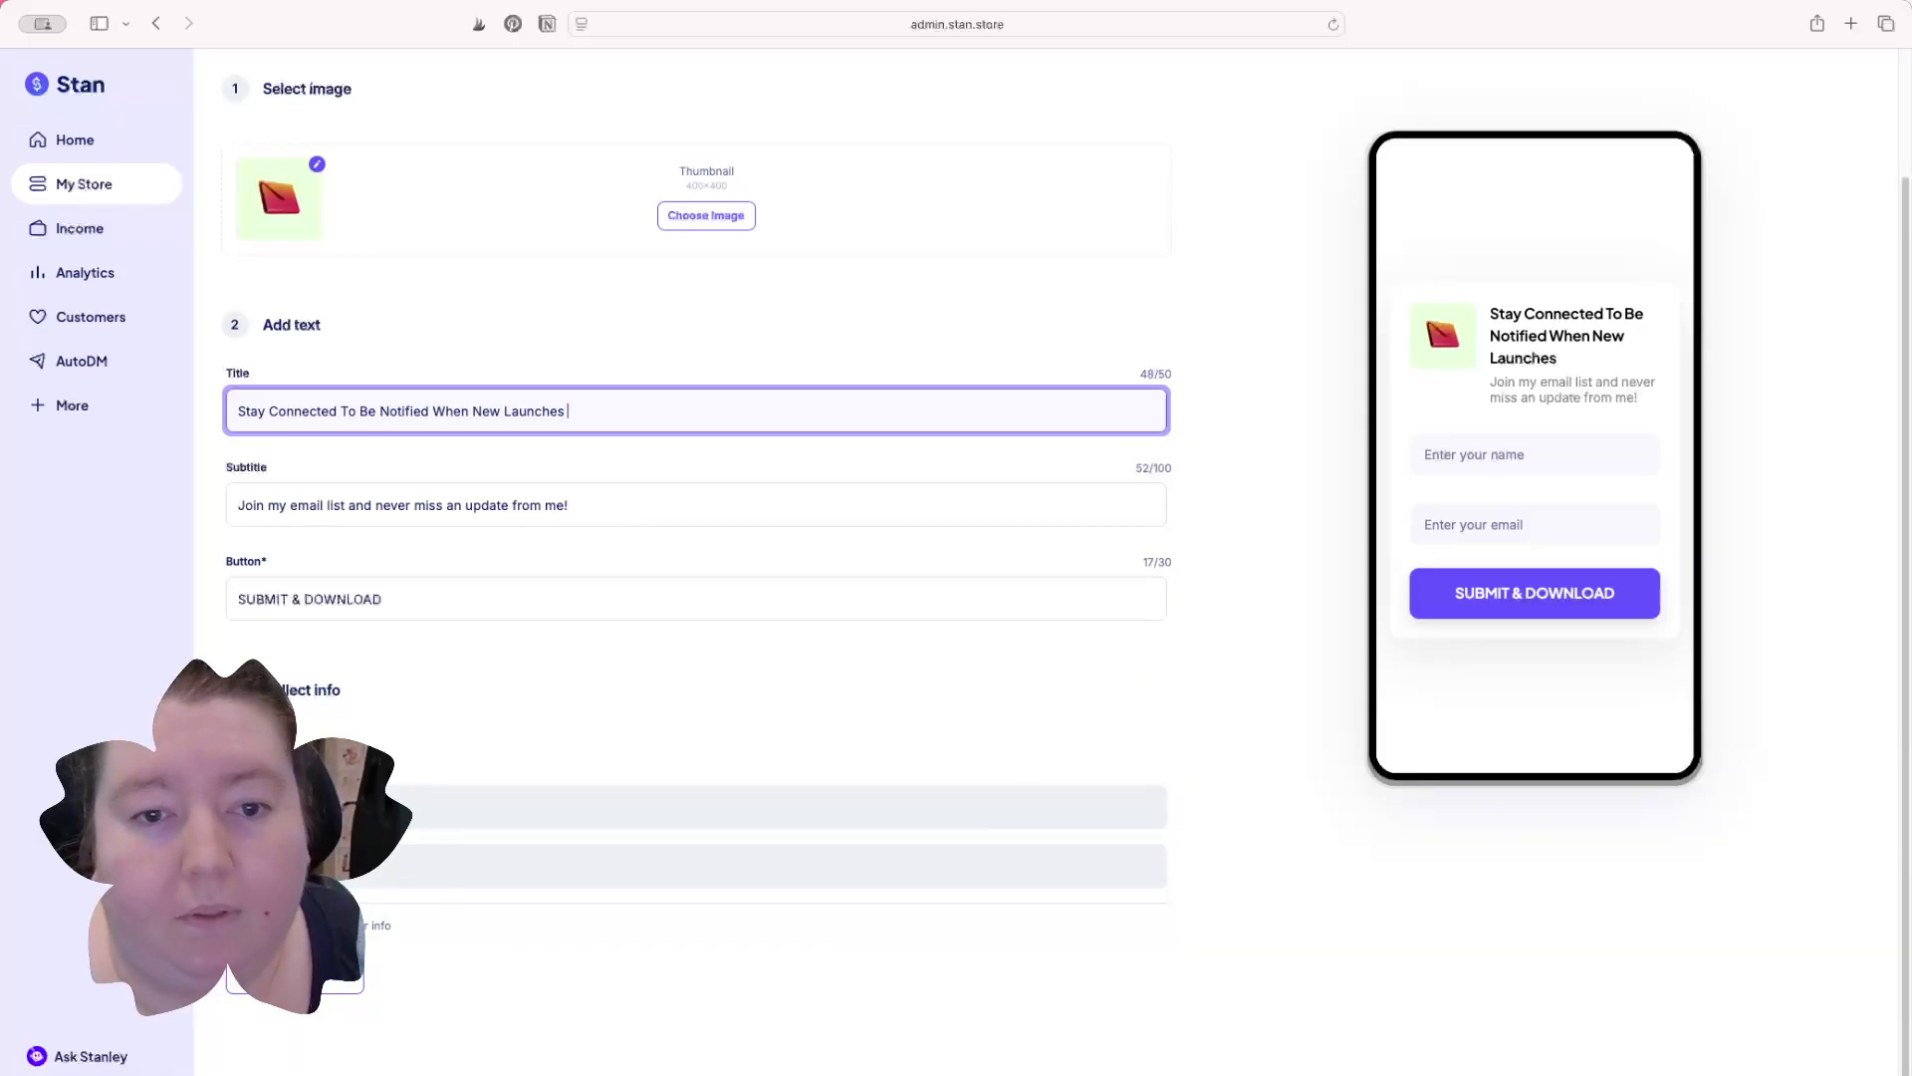
Step: Reword the product title to "Stay Connected To Be Notified For New Launches"
{"action": "left_click", "coordinate": [473, 411]}
{"action": "key", "text": "BackSpace"}
{"action": "key", "text": "BackSpace"}
{"action": "key", "text": "BackSpace"}
{"action": "key", "text": "BackSpace"}
{"action": "key", "text": "BackSpace"}
{"action": "type", "text": "For"}
{"action": "left_click", "coordinate": [618, 490]}
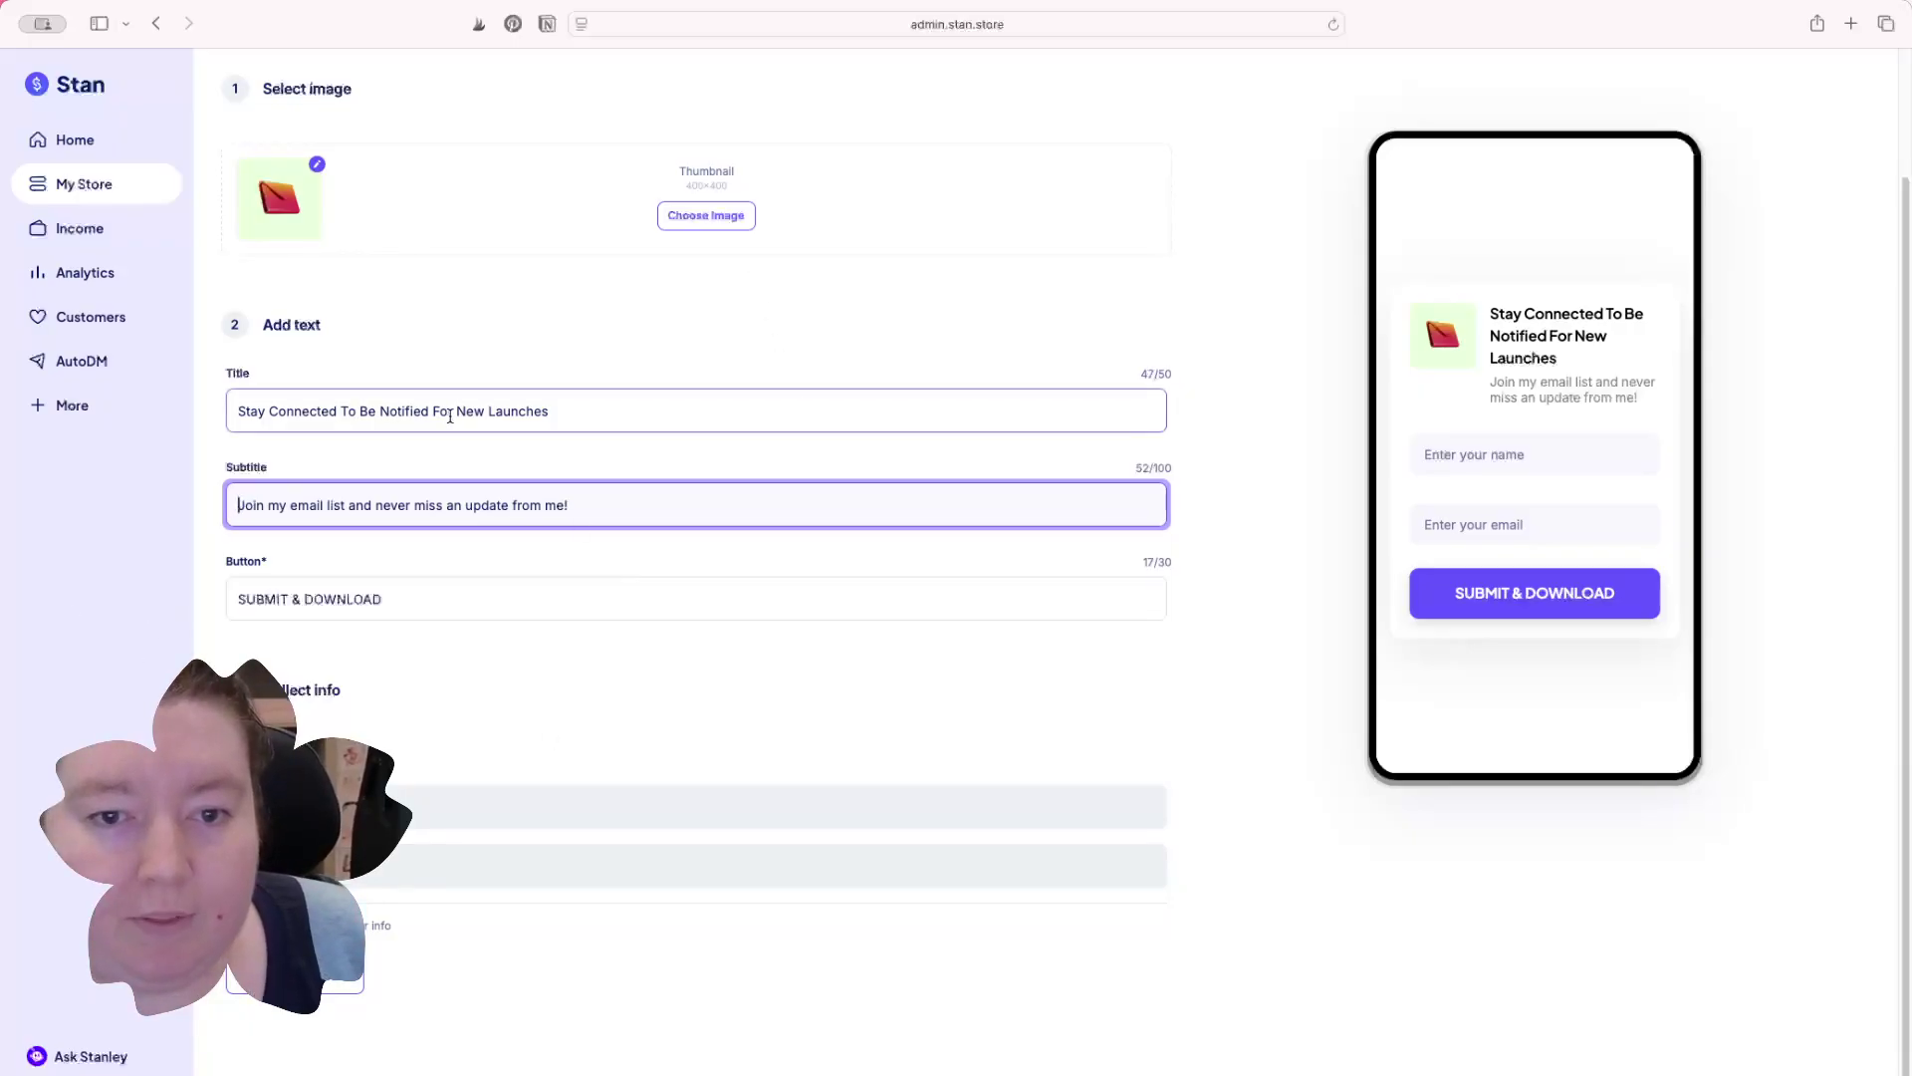
{"action": "left_click", "coordinate": [245, 517]}
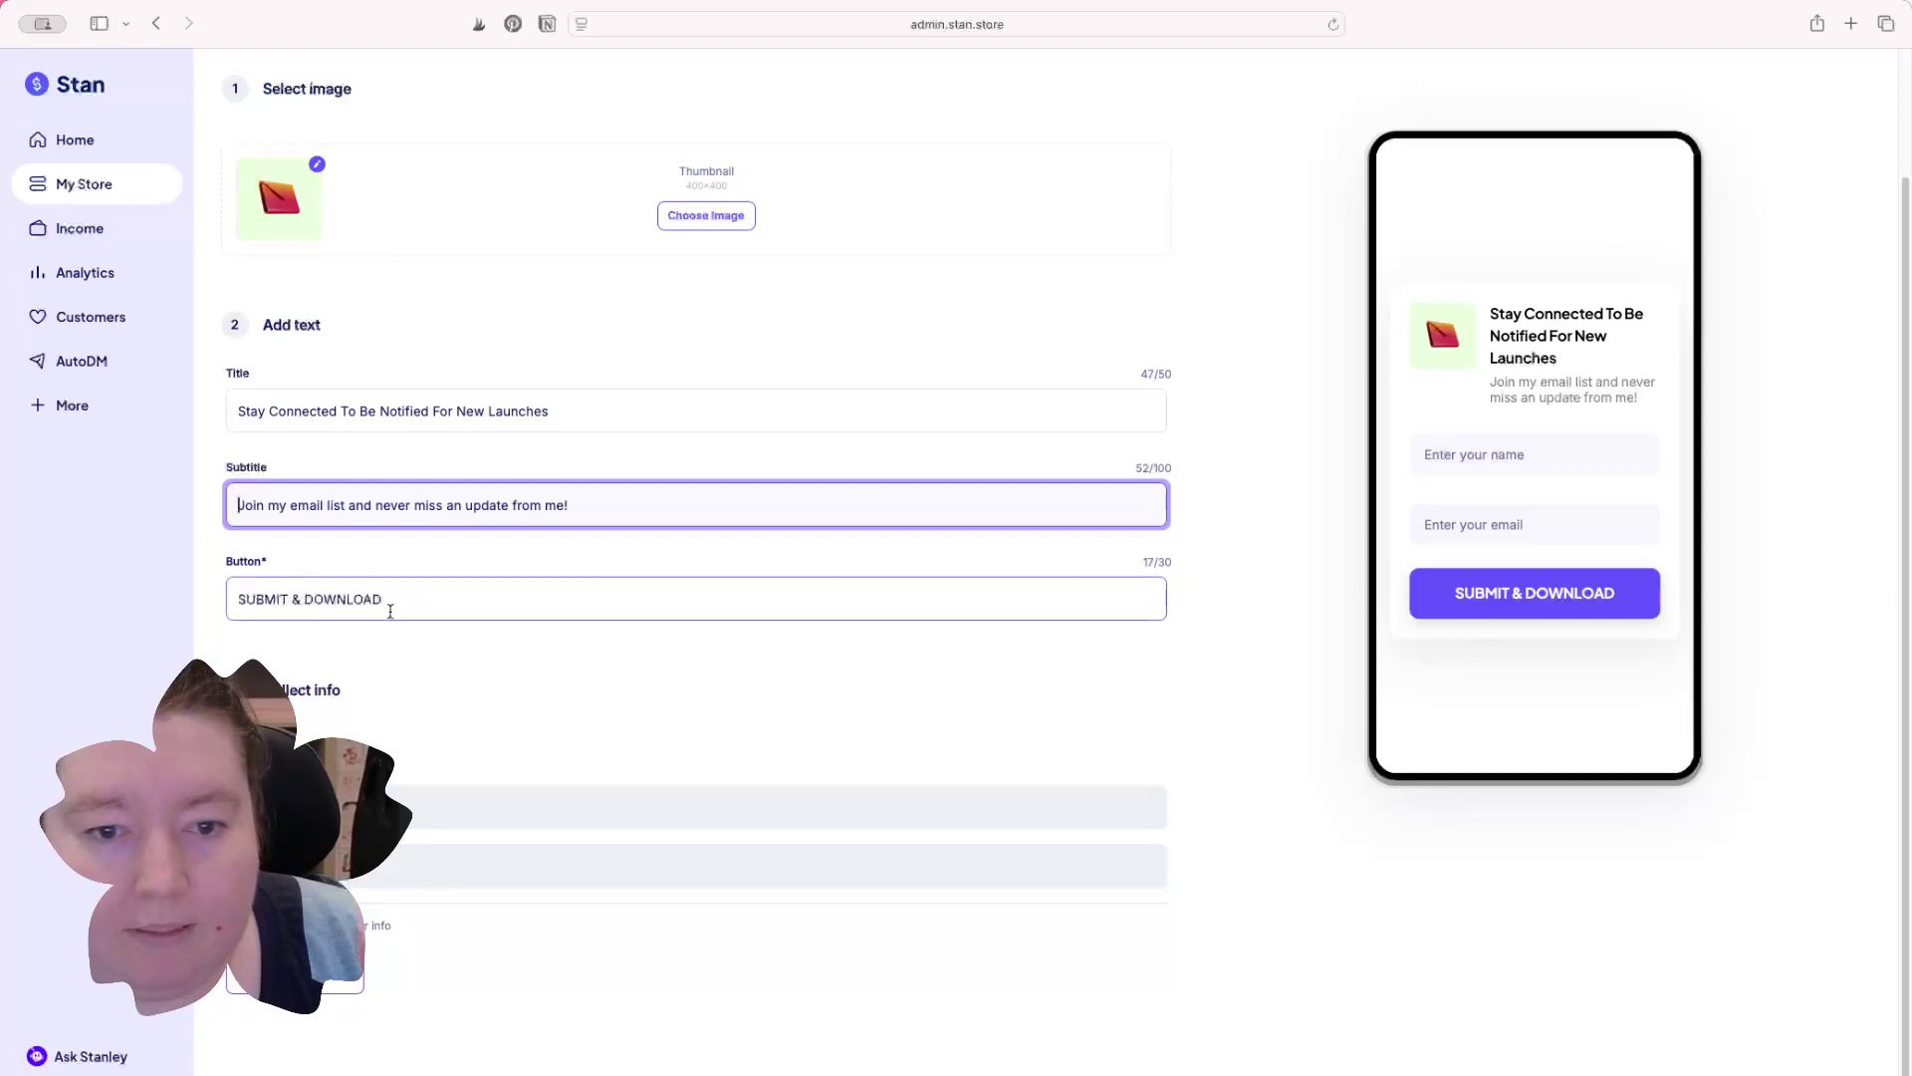
Step: Replace the product's button text with "Submit"
{"action": "left_click_drag", "start_coordinate": [395, 592], "coordinate": [224, 605]}
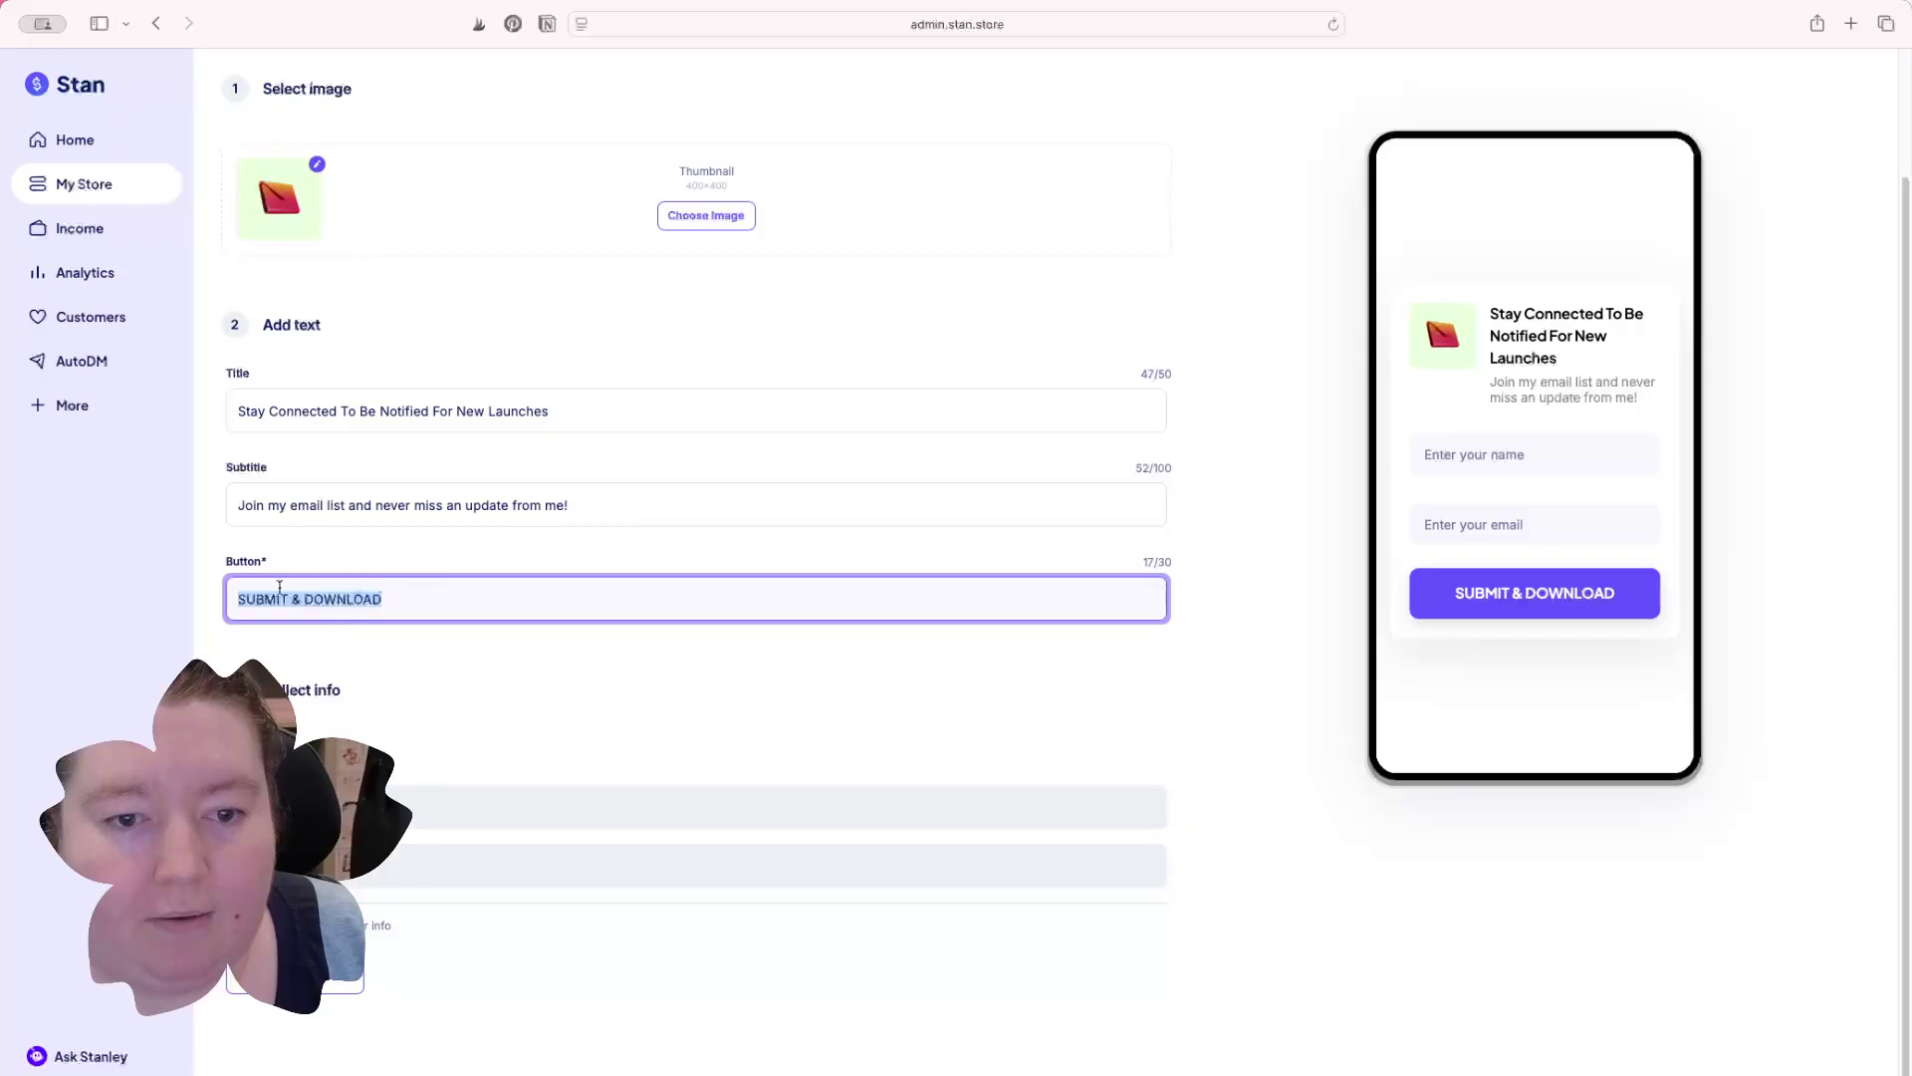
{"action": "type", "text": "Sumbit"}
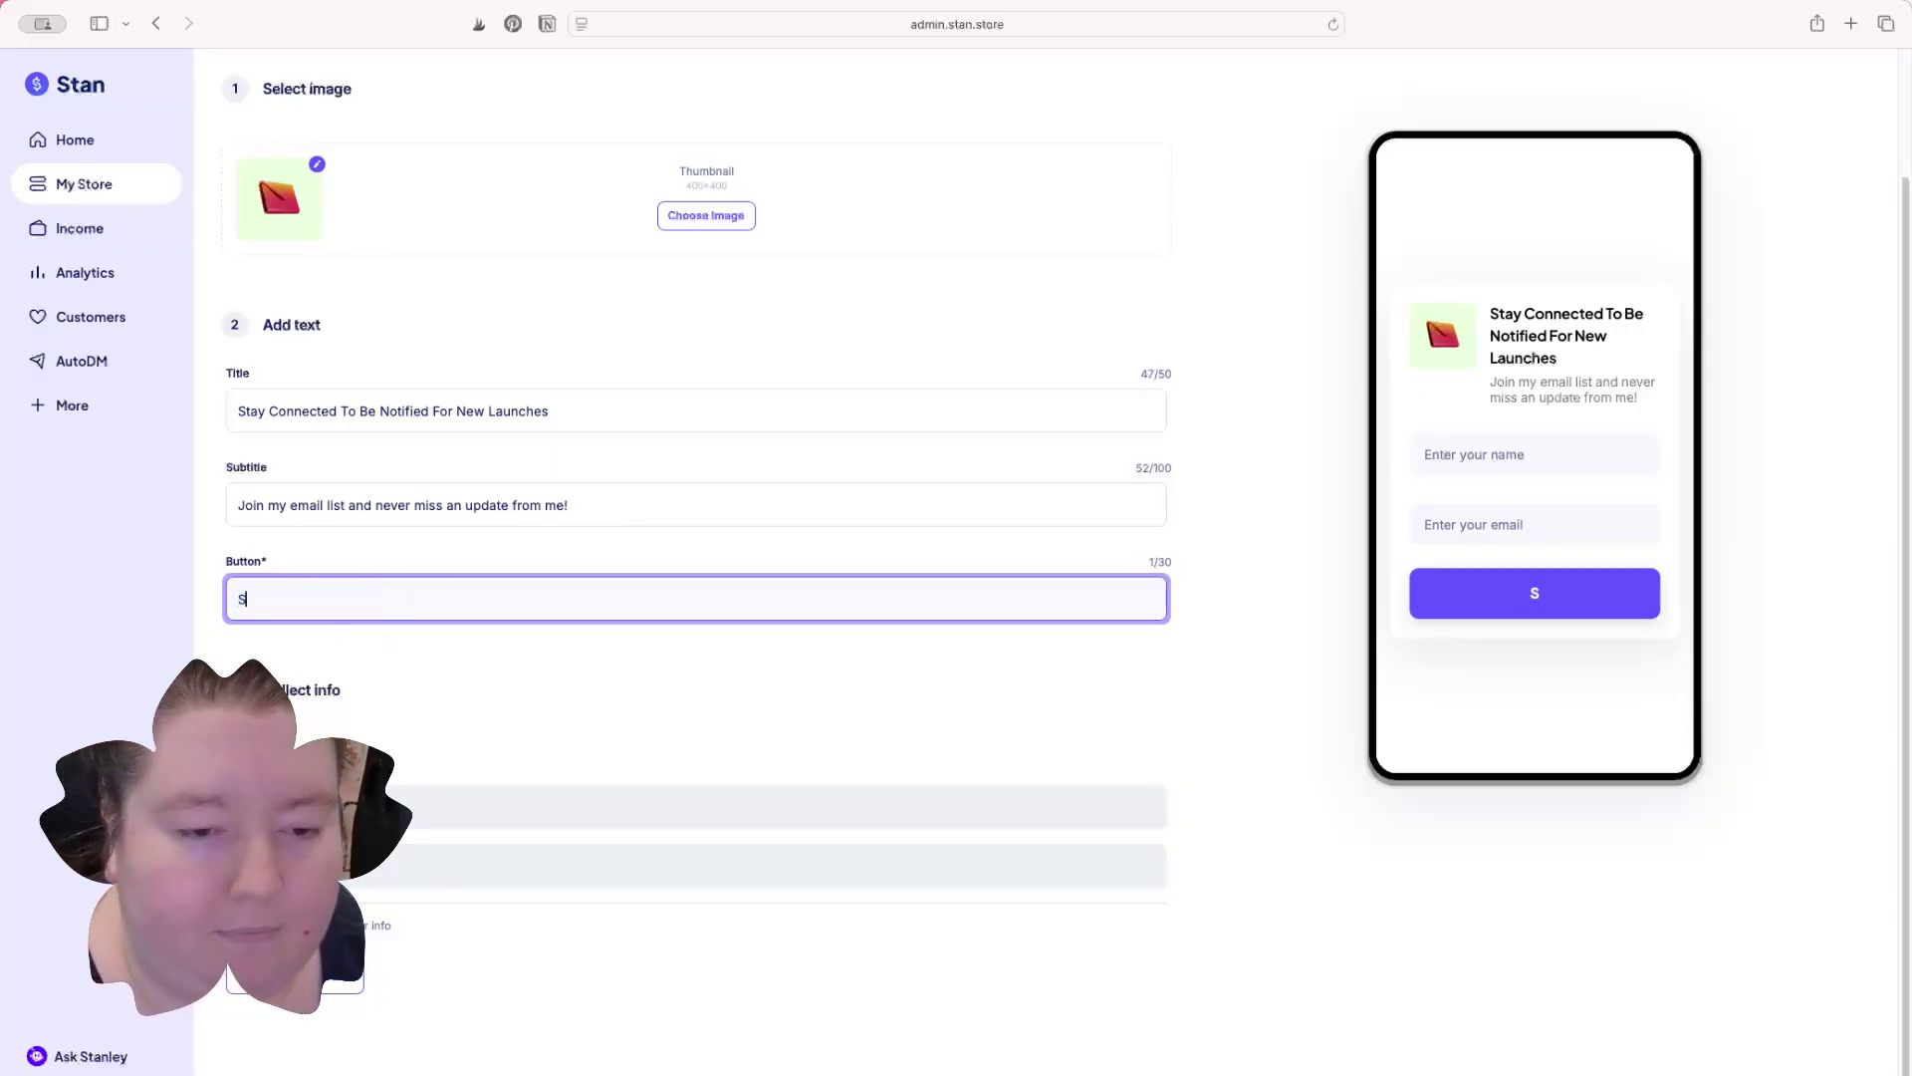
{"action": "key", "text": "BackSpace"}
{"action": "key", "text": "BackSpace"}
{"action": "key", "text": "BackSpace"}
{"action": "key", "text": "BackSpace"}
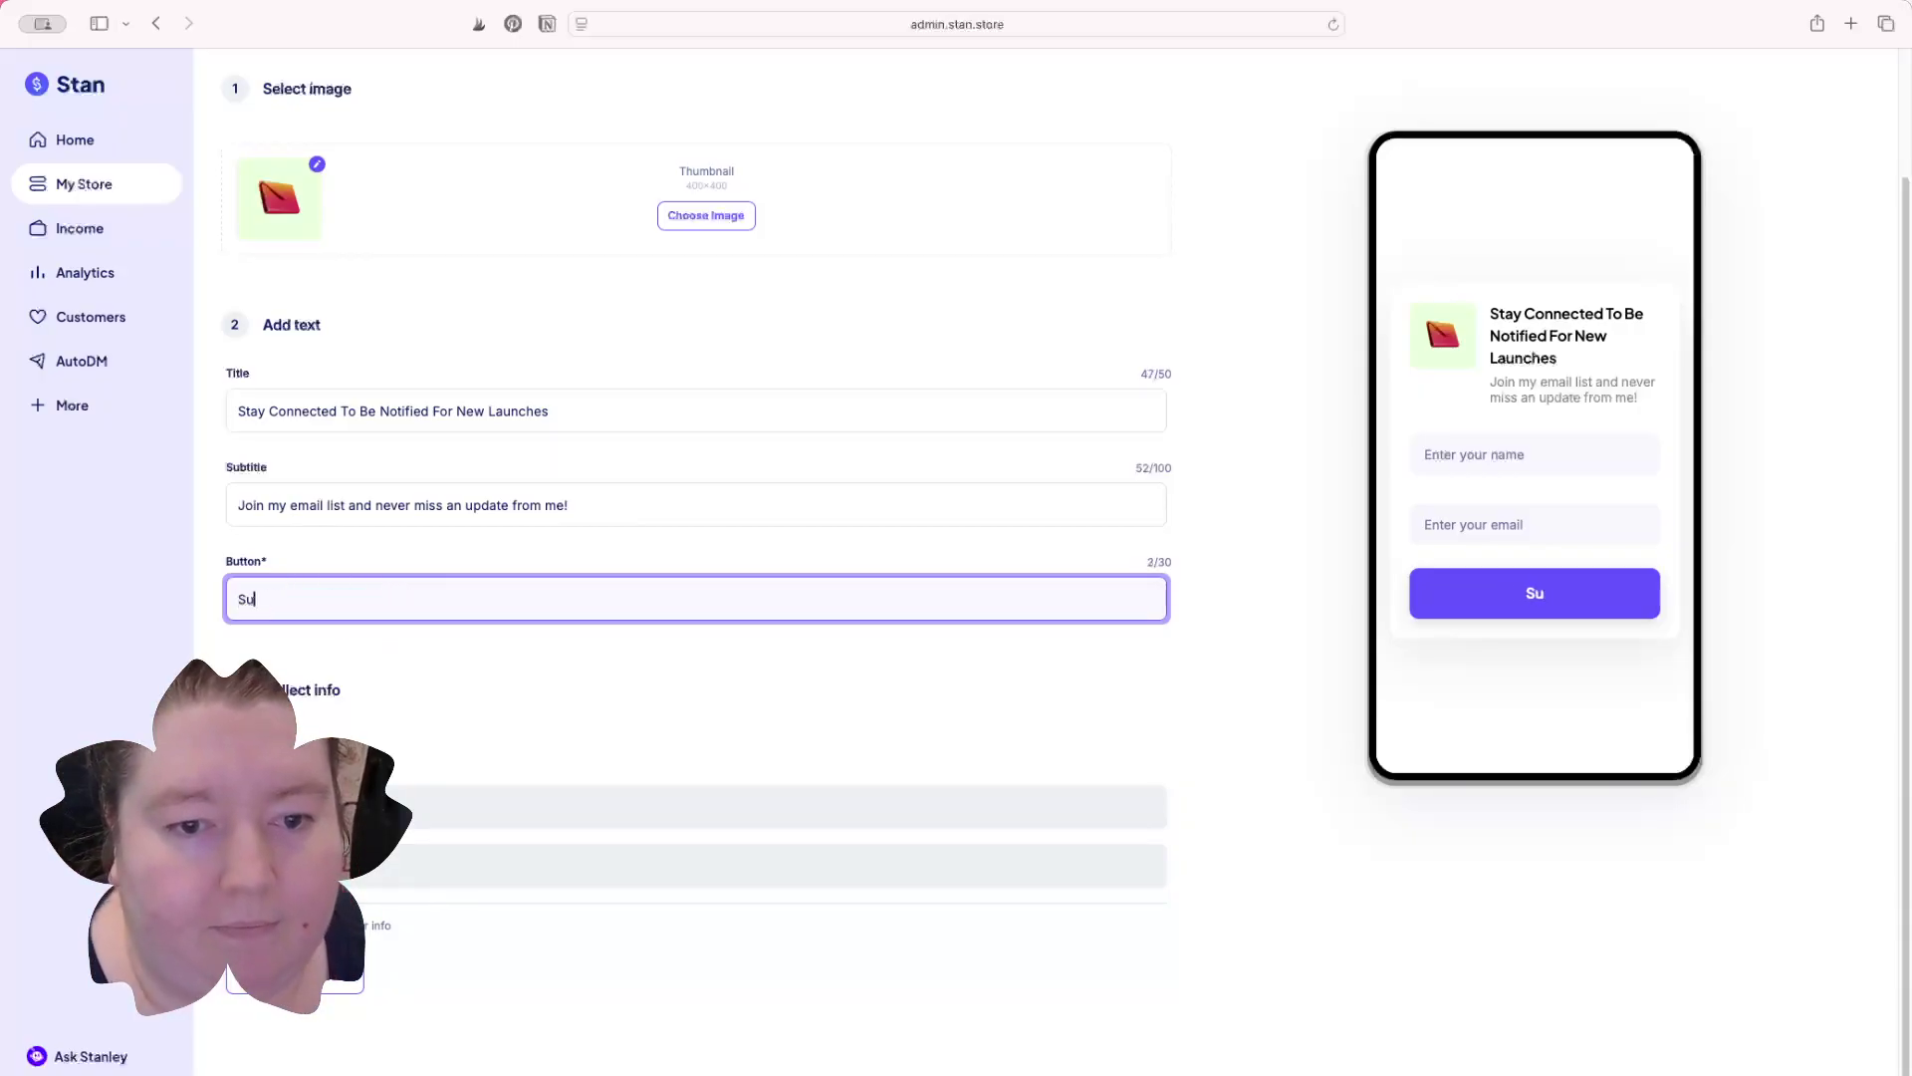
{"action": "type", "text": "bmit"}
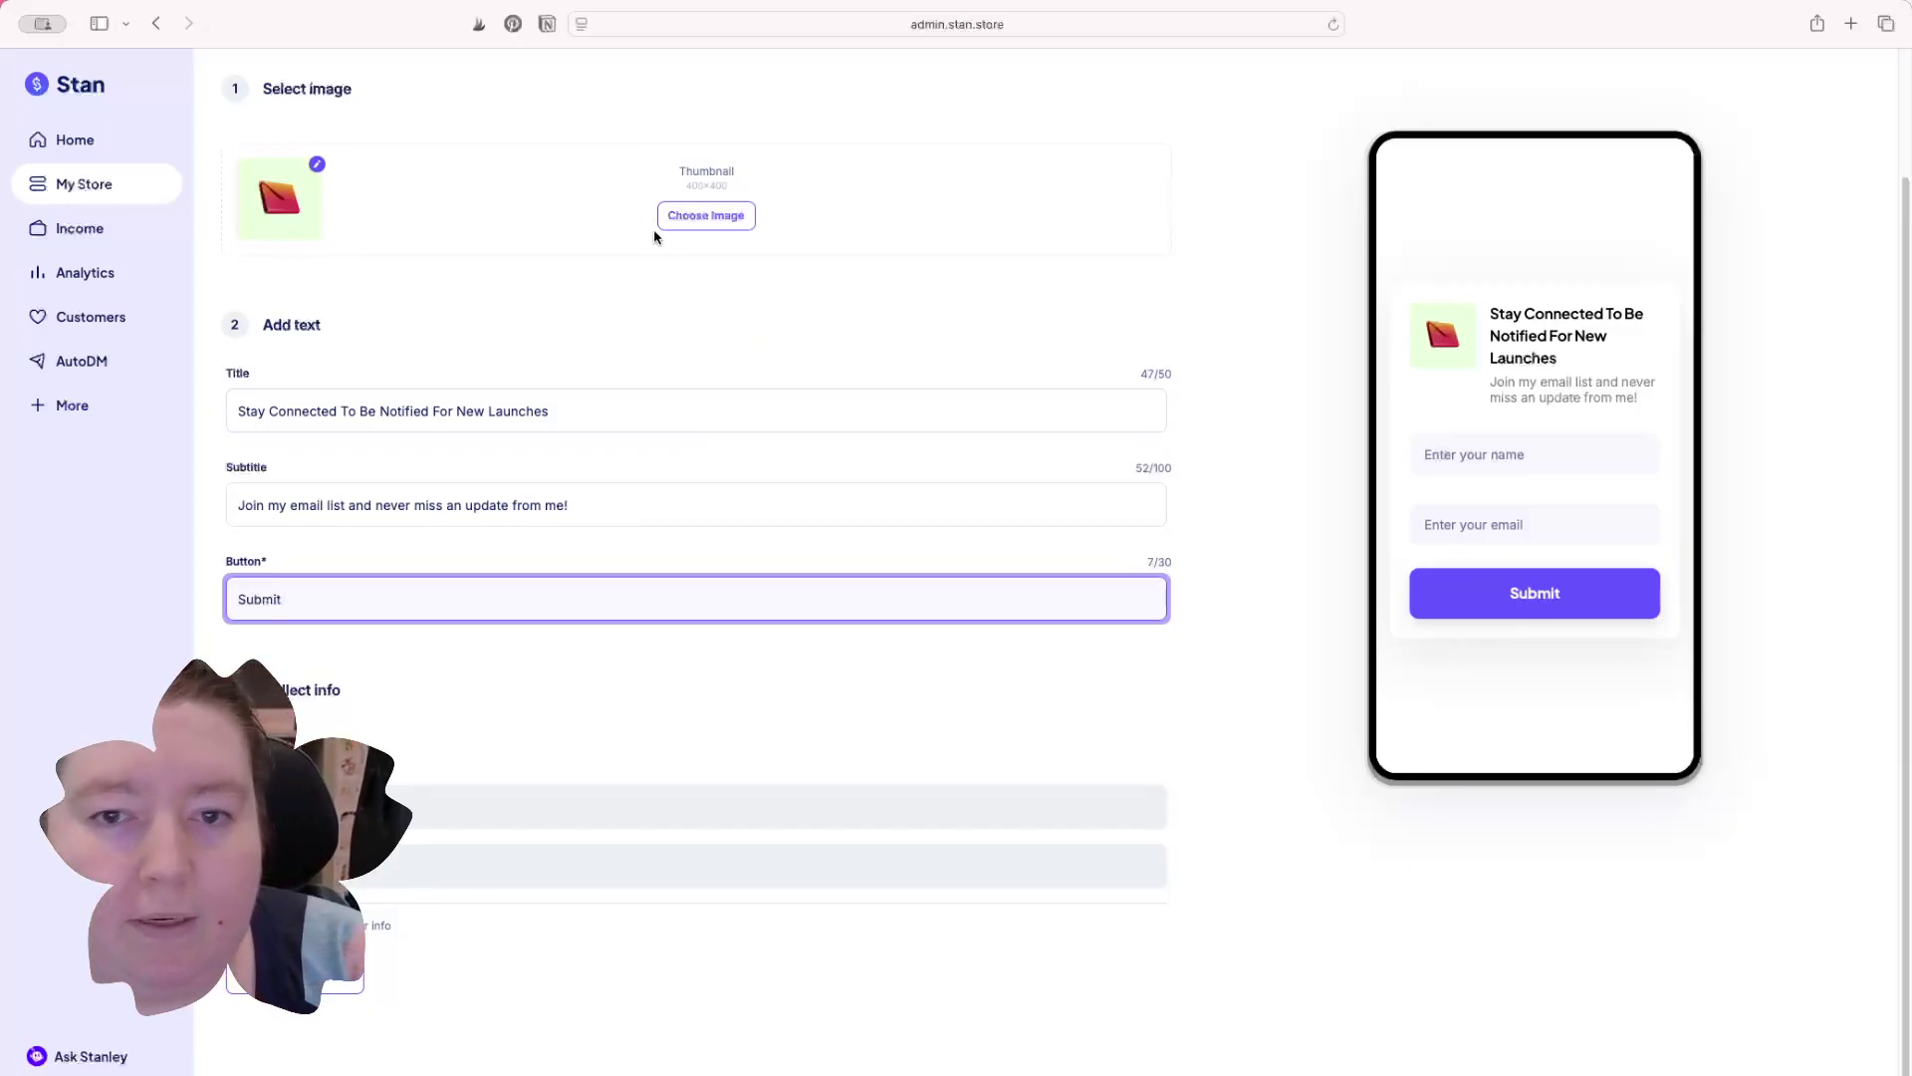
Step: Use the stock photo of sunglasses by a pool, with its default crop, as the product thumbnail
{"action": "left_click", "coordinate": [700, 217]}
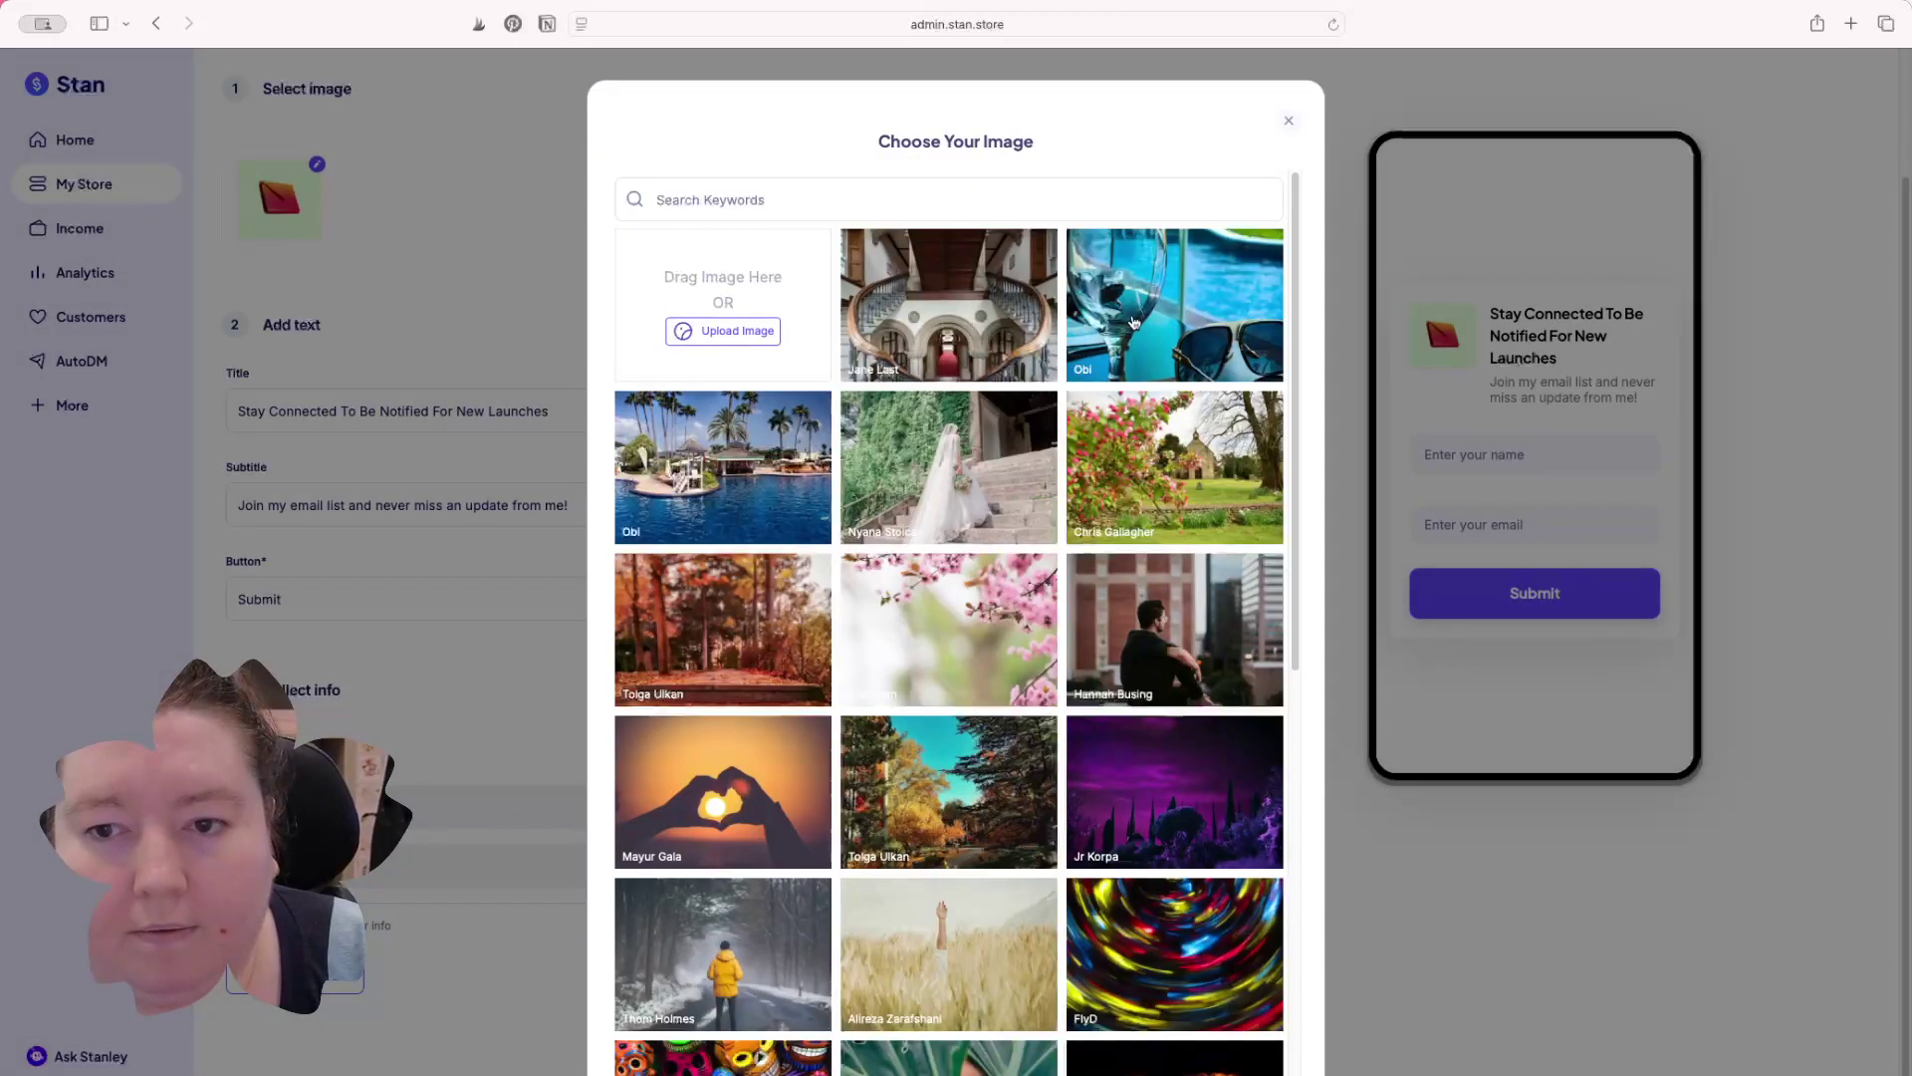
{"action": "left_click", "coordinate": [1133, 325]}
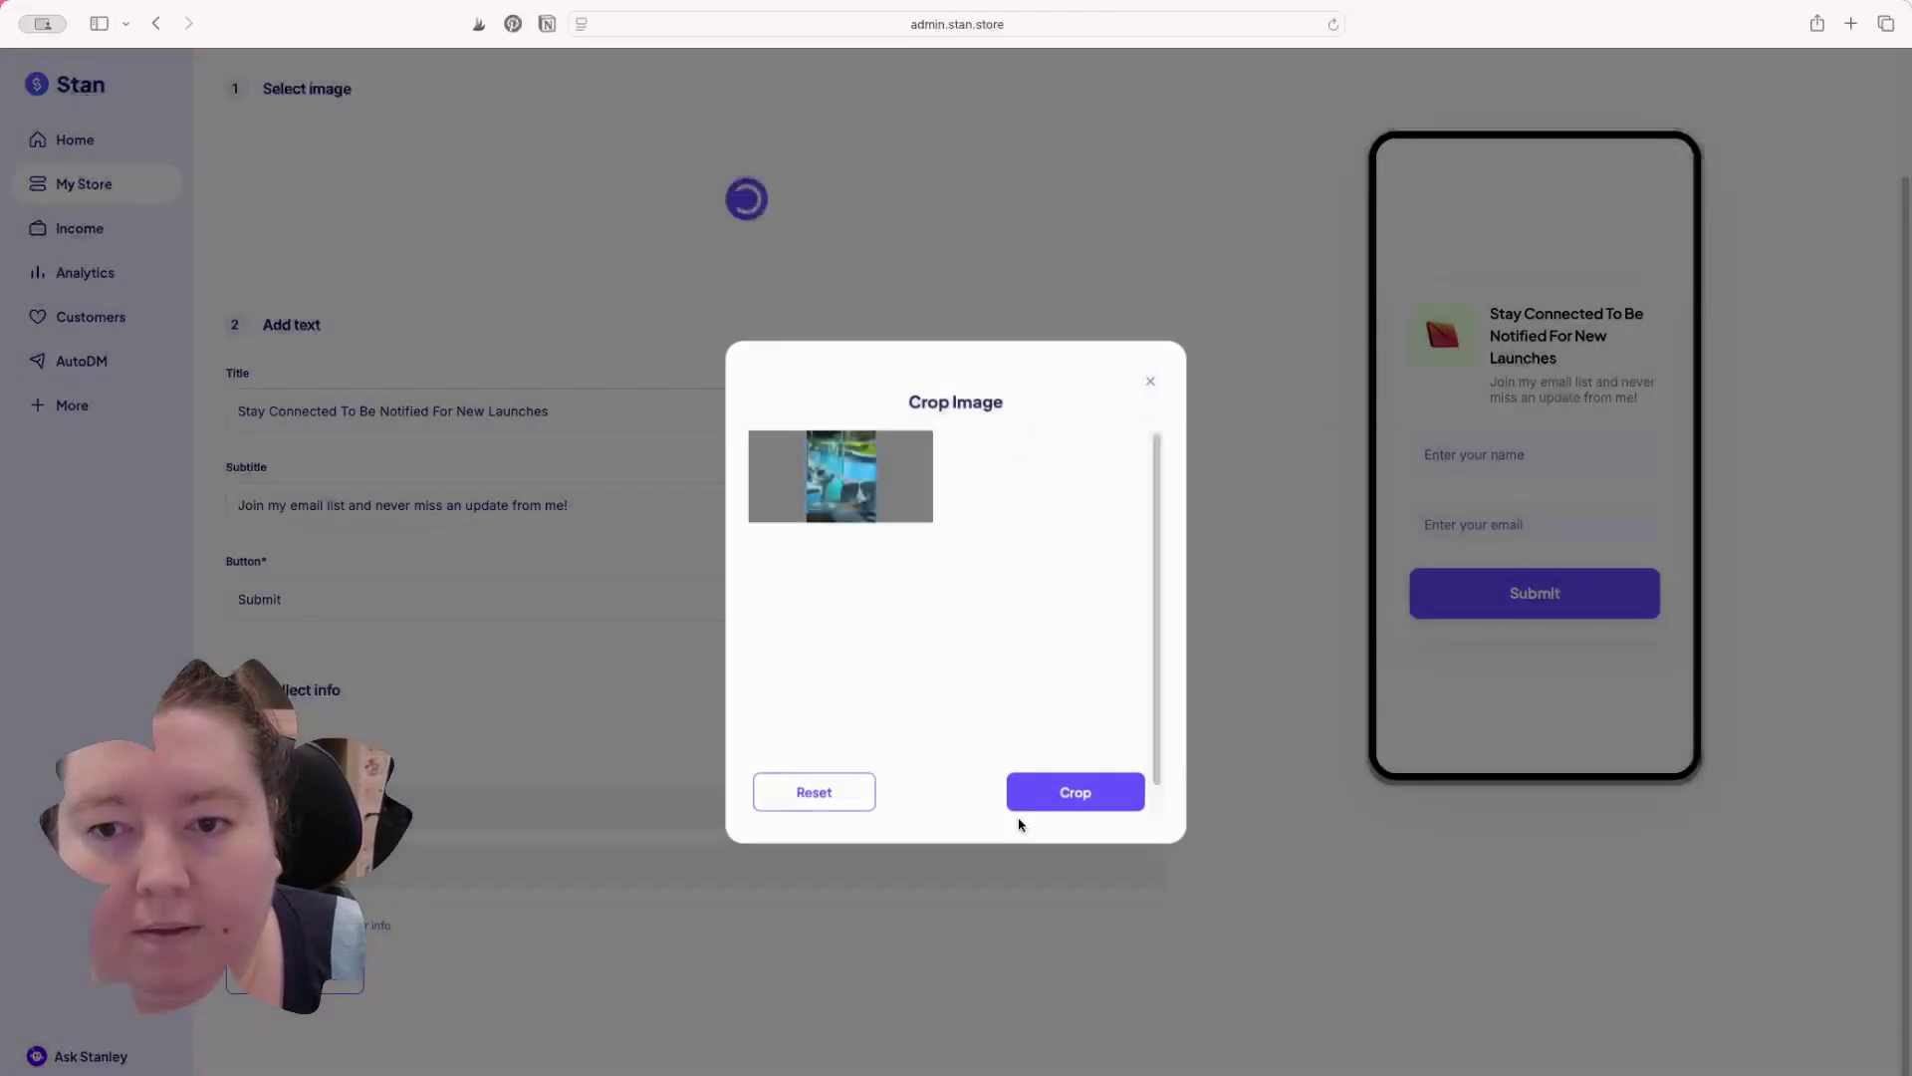
{"action": "left_click", "coordinate": [1091, 802]}
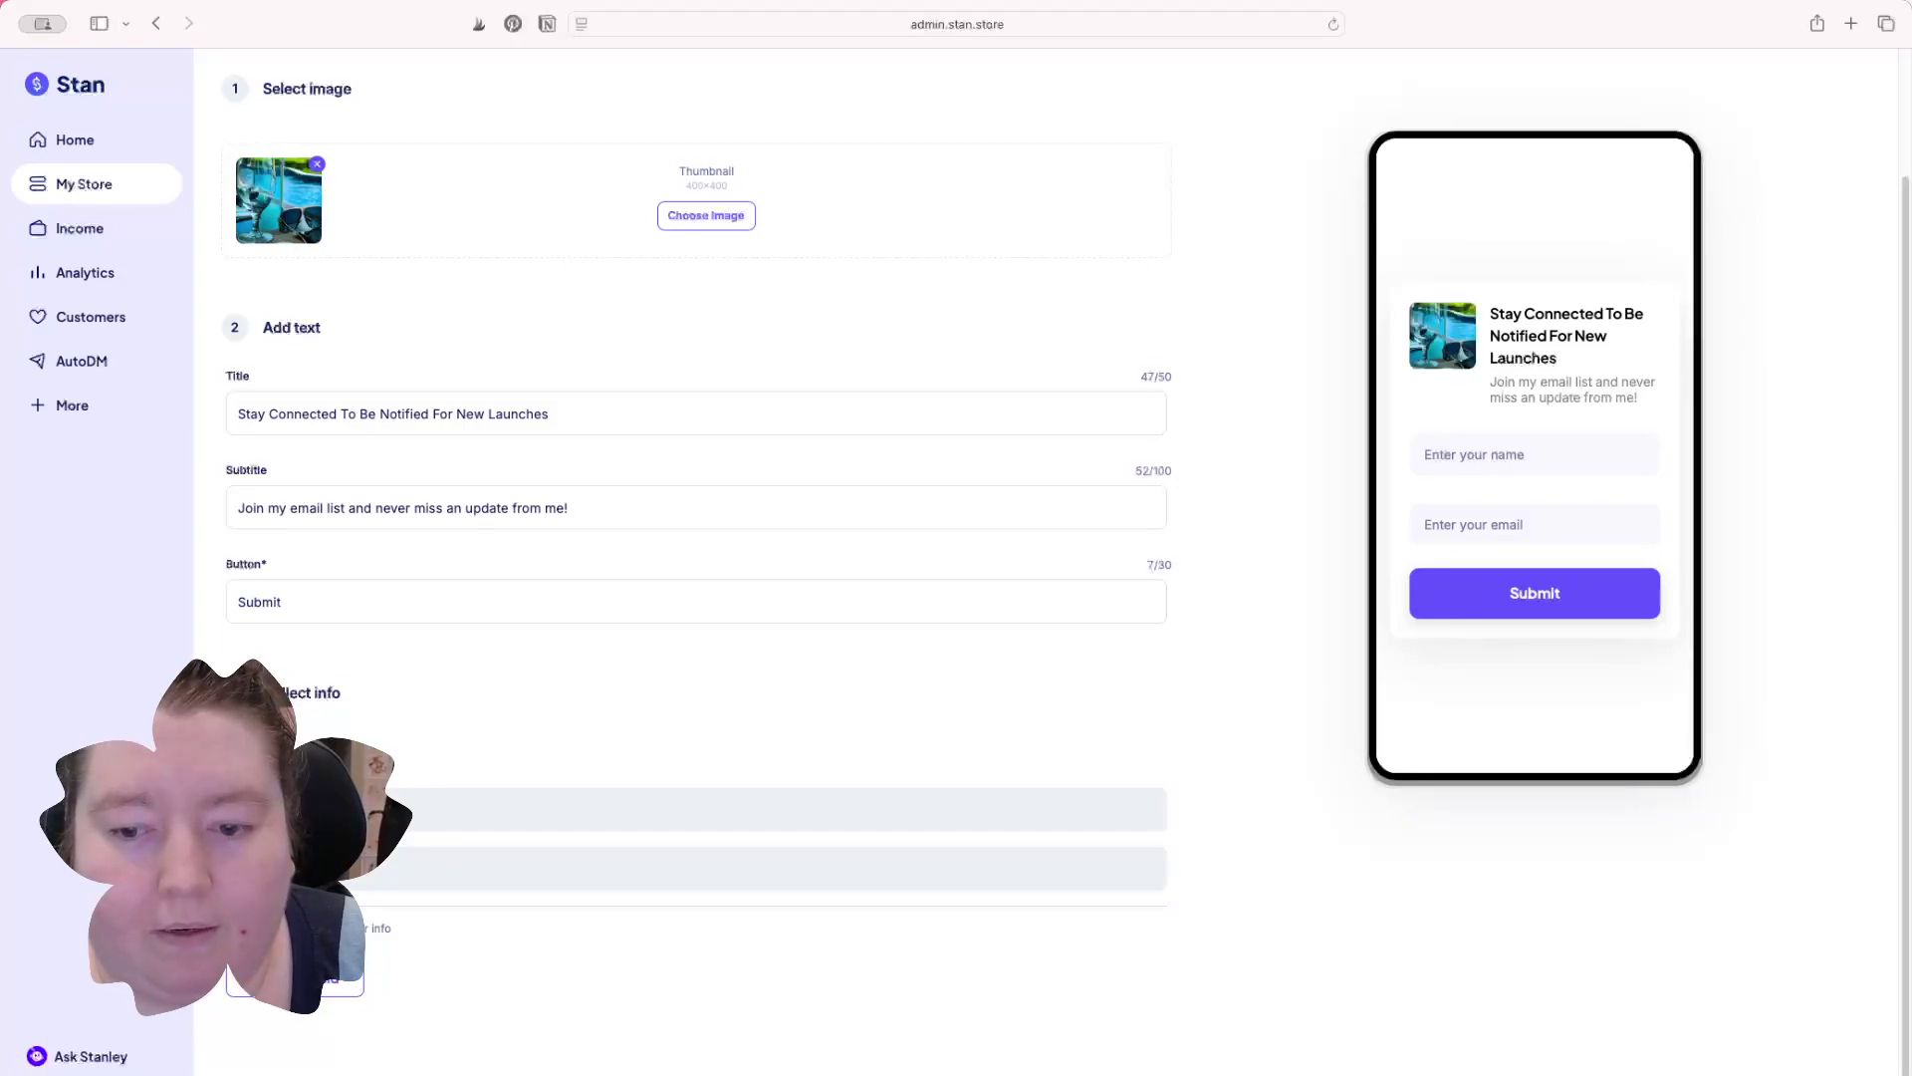
Step: Continue to the product's file settings, publish it without an attachment, and dismiss the confirmation
{"action": "left_click", "coordinate": [1106, 1071]}
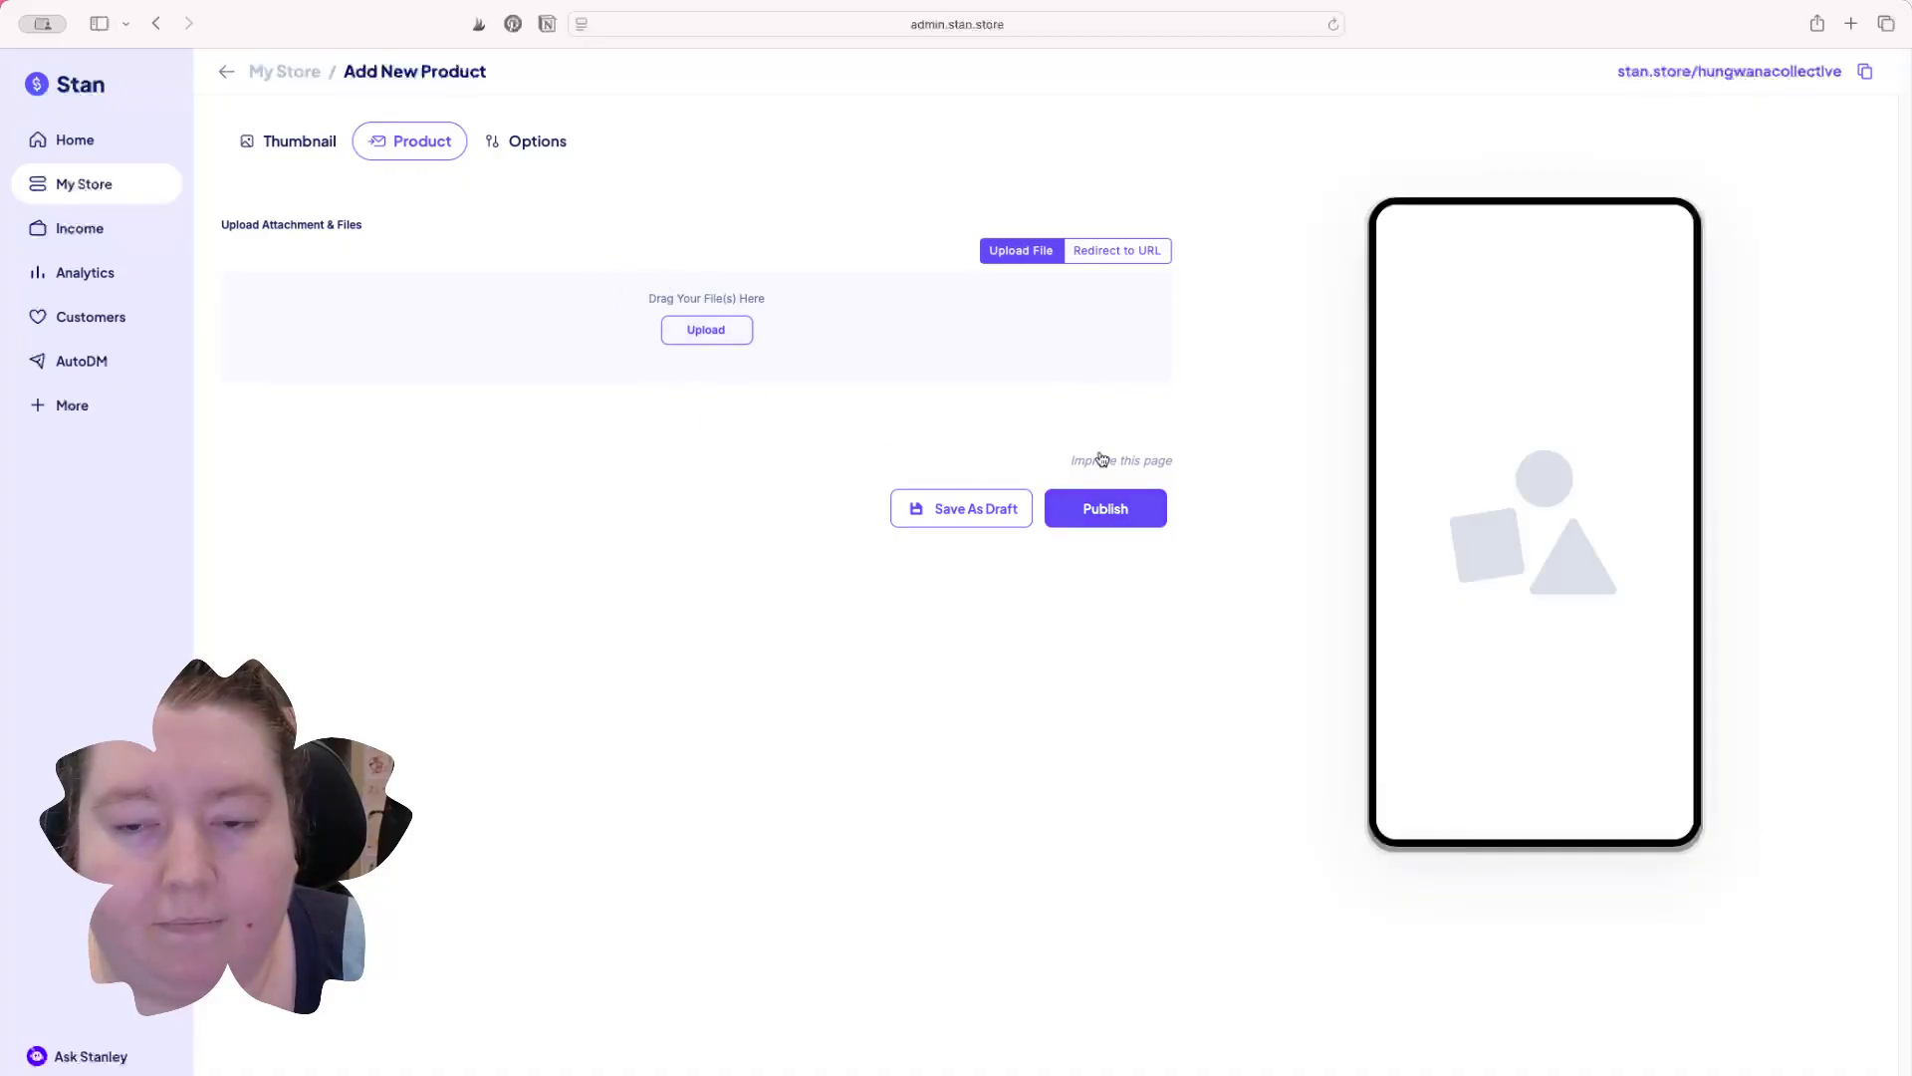
{"action": "left_click", "coordinate": [1101, 512]}
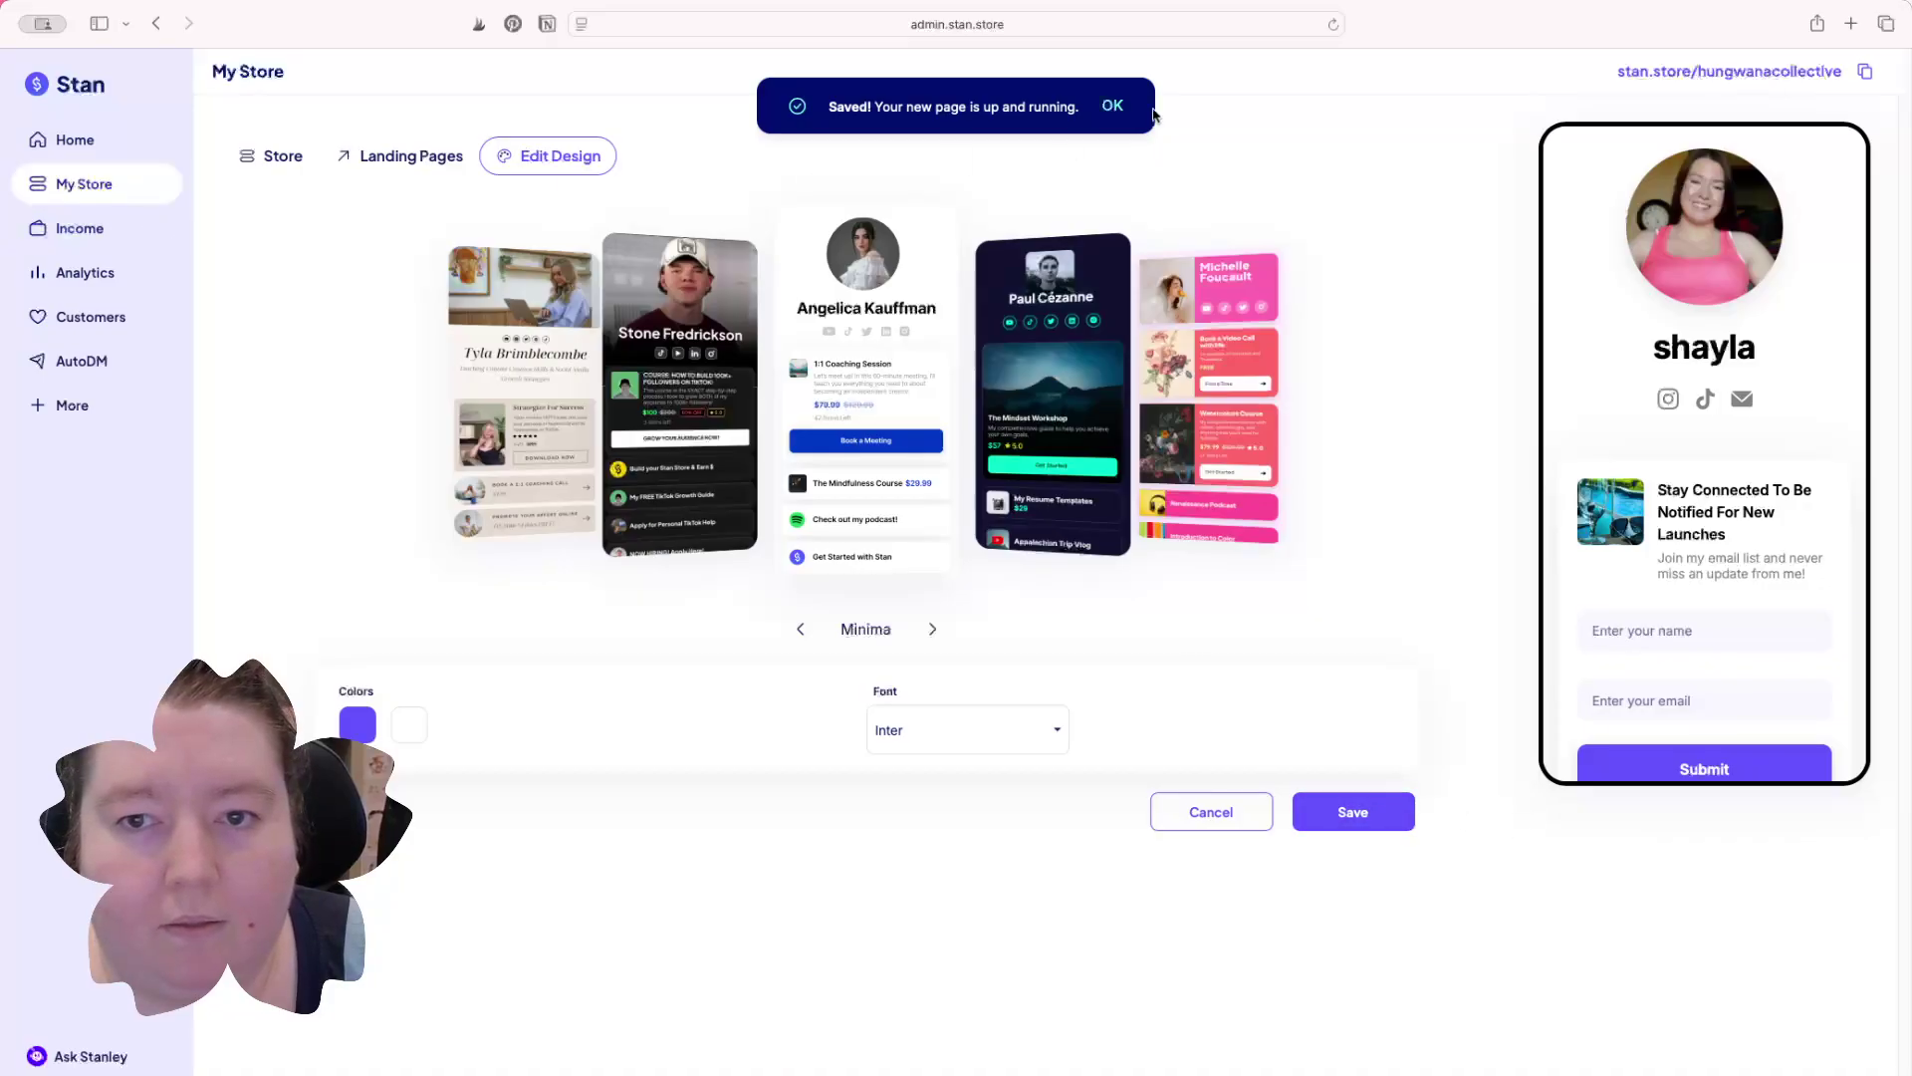
{"action": "left_click", "coordinate": [1115, 109]}
Step: Review the published product in the store overview and on the public store page, and return to the store admin
{"action": "left_click", "coordinate": [267, 166]}
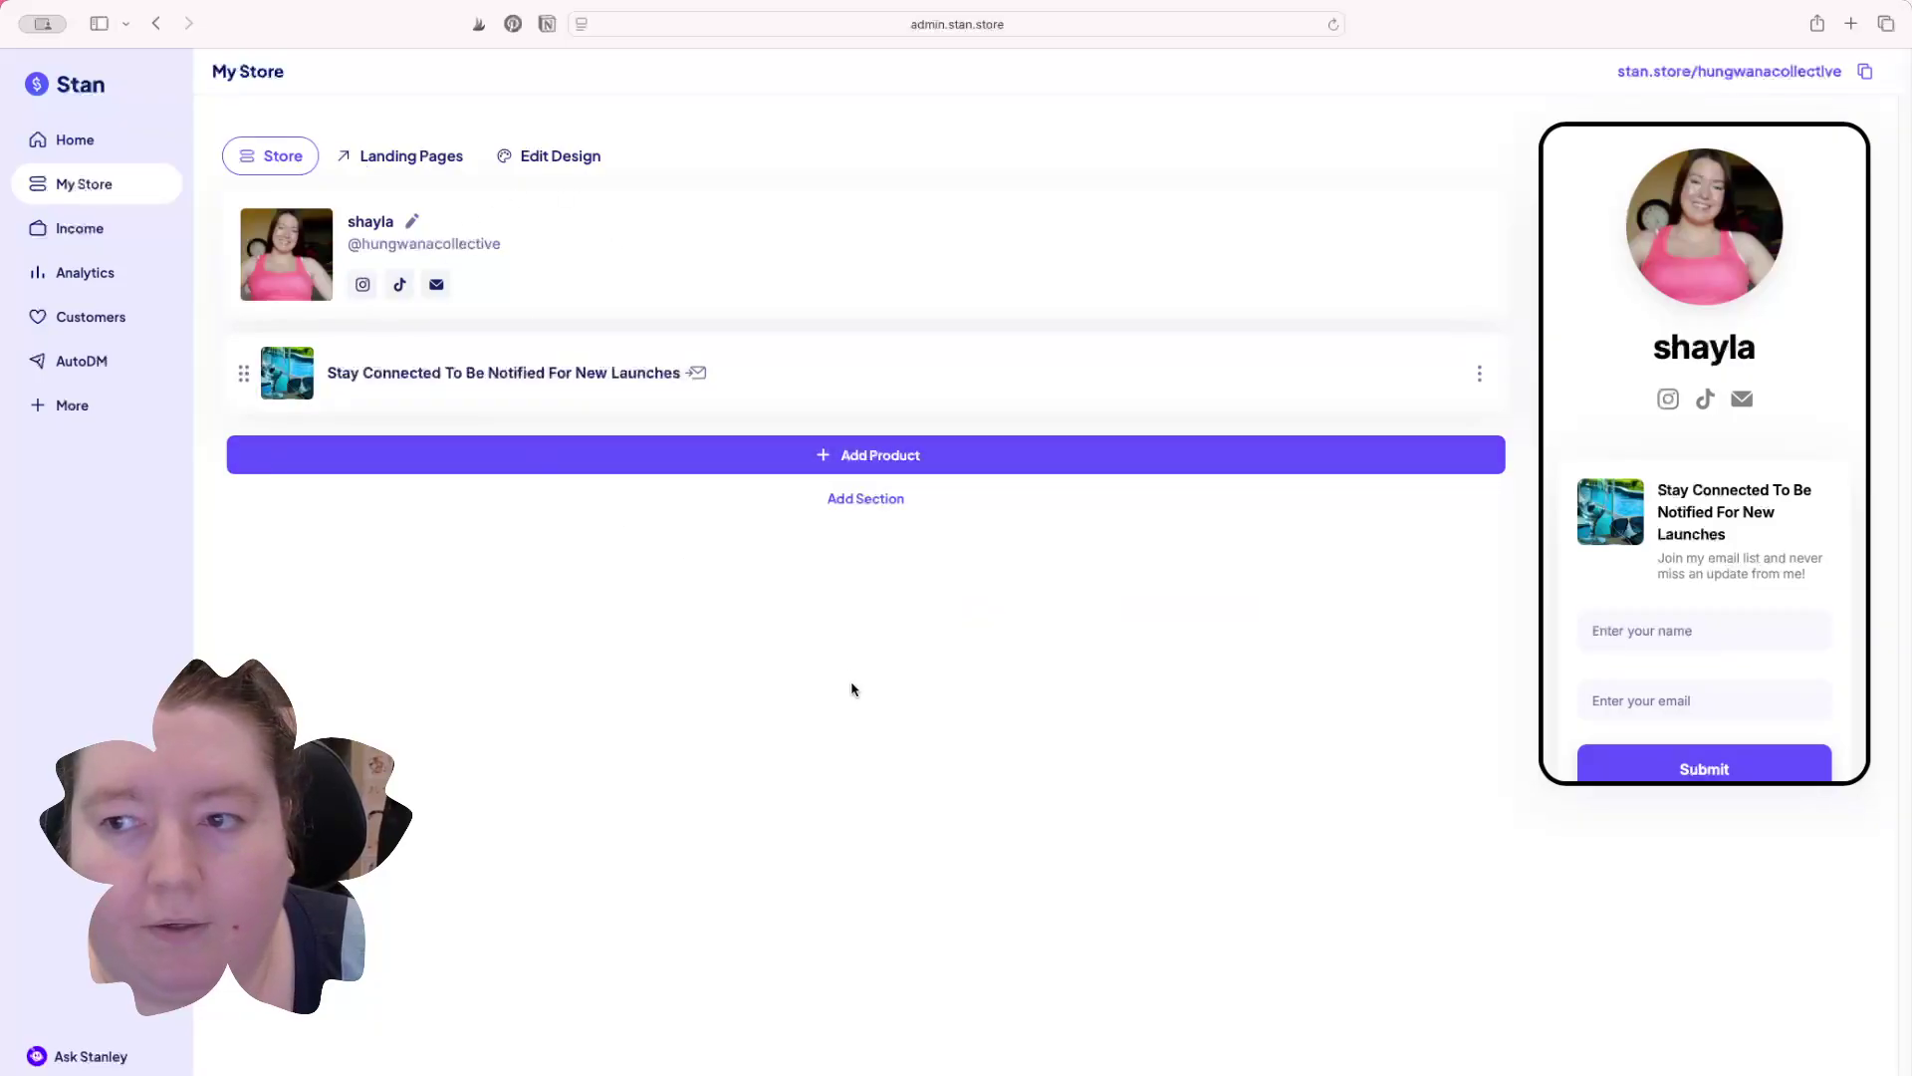
{"action": "left_click", "coordinate": [1777, 74]}
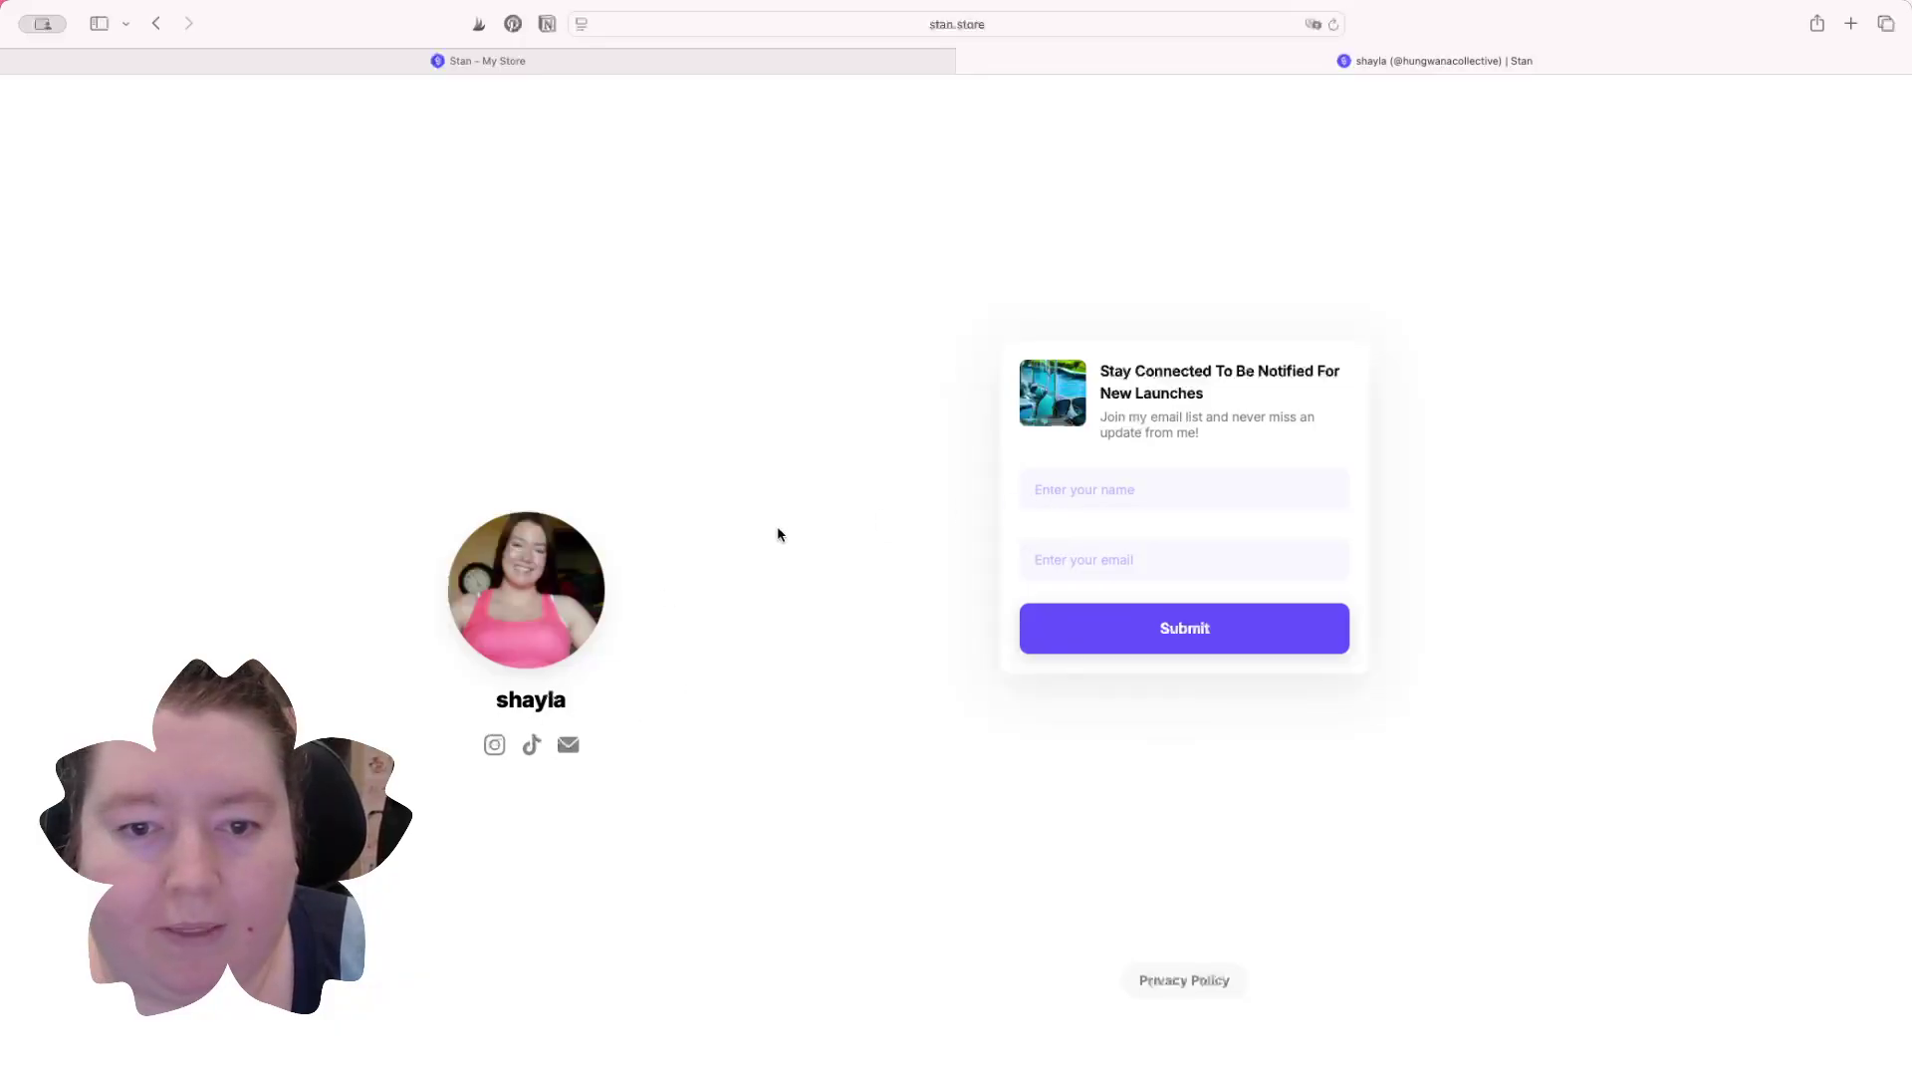
{"action": "left_click", "coordinate": [709, 61]}
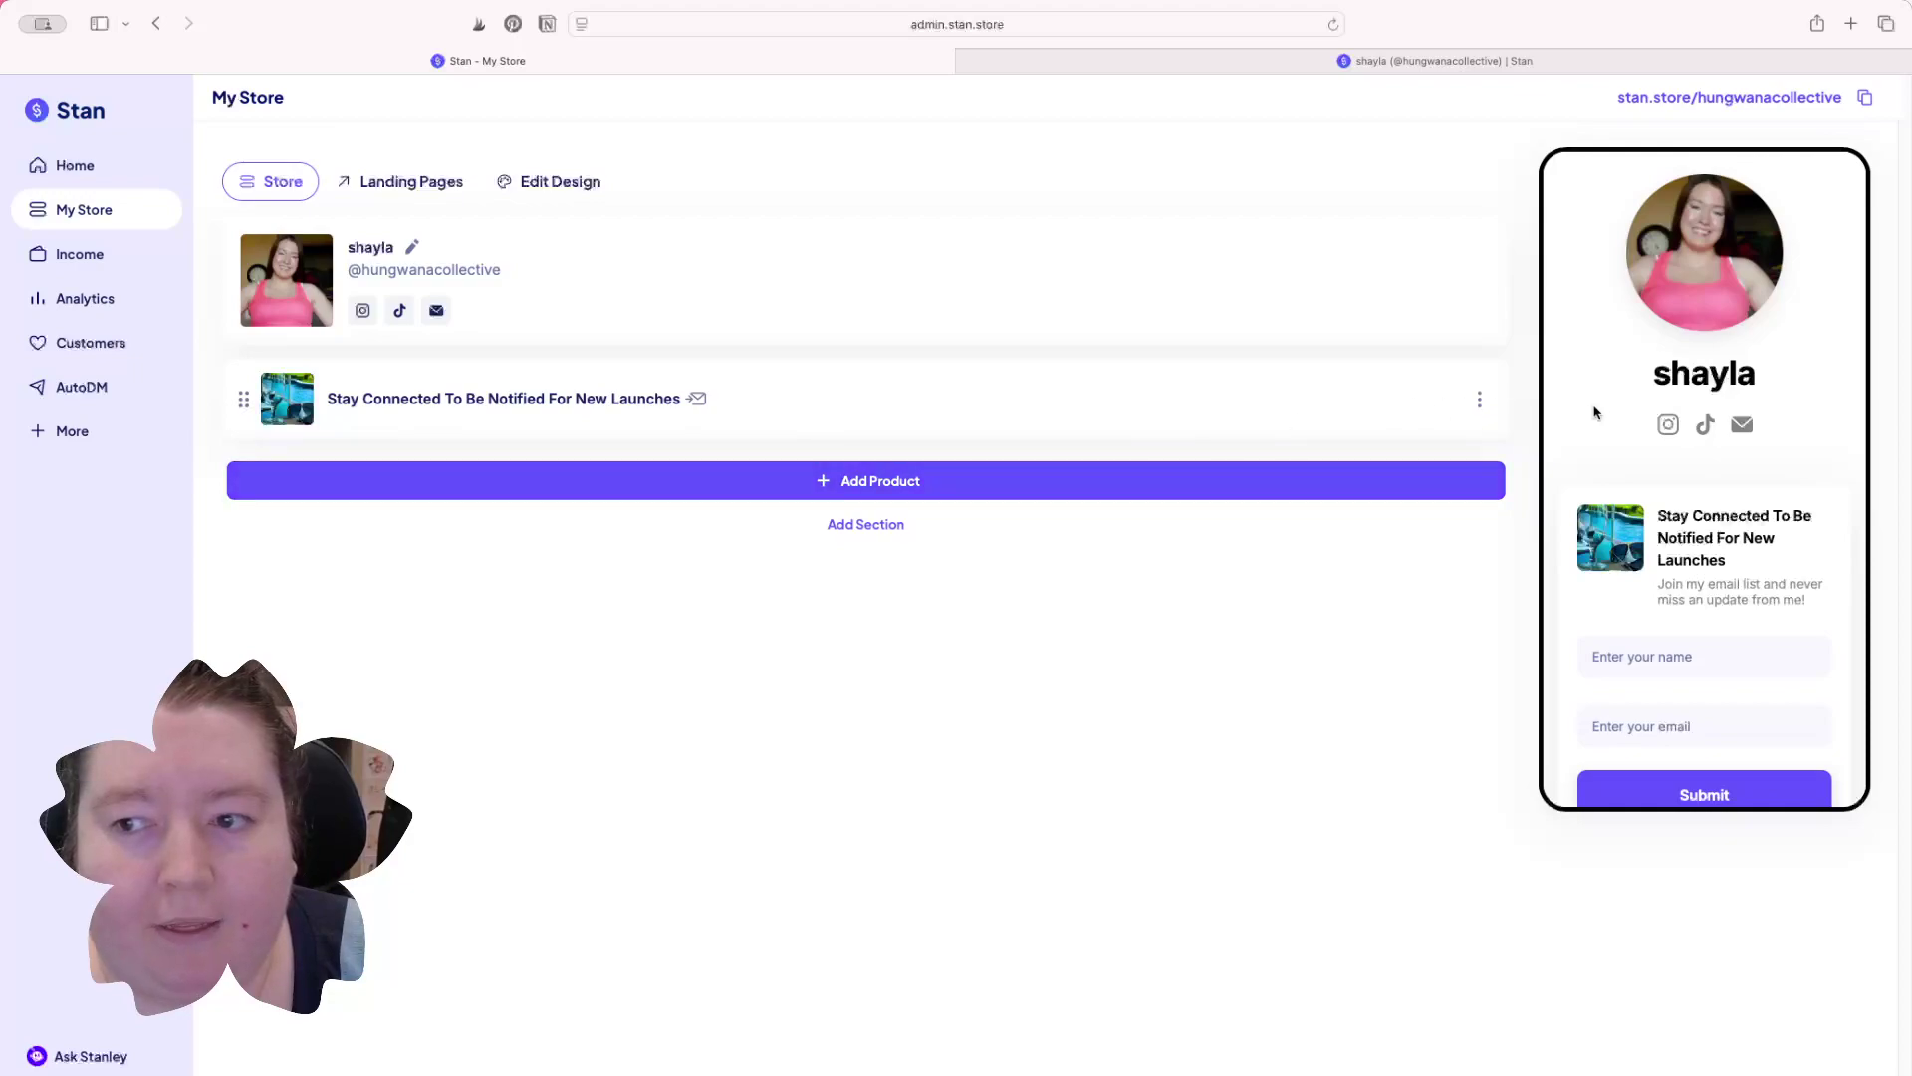
Step: View the landing pages section, and select the Nightview theme in the store's design editor
{"action": "left_click", "coordinate": [410, 187]}
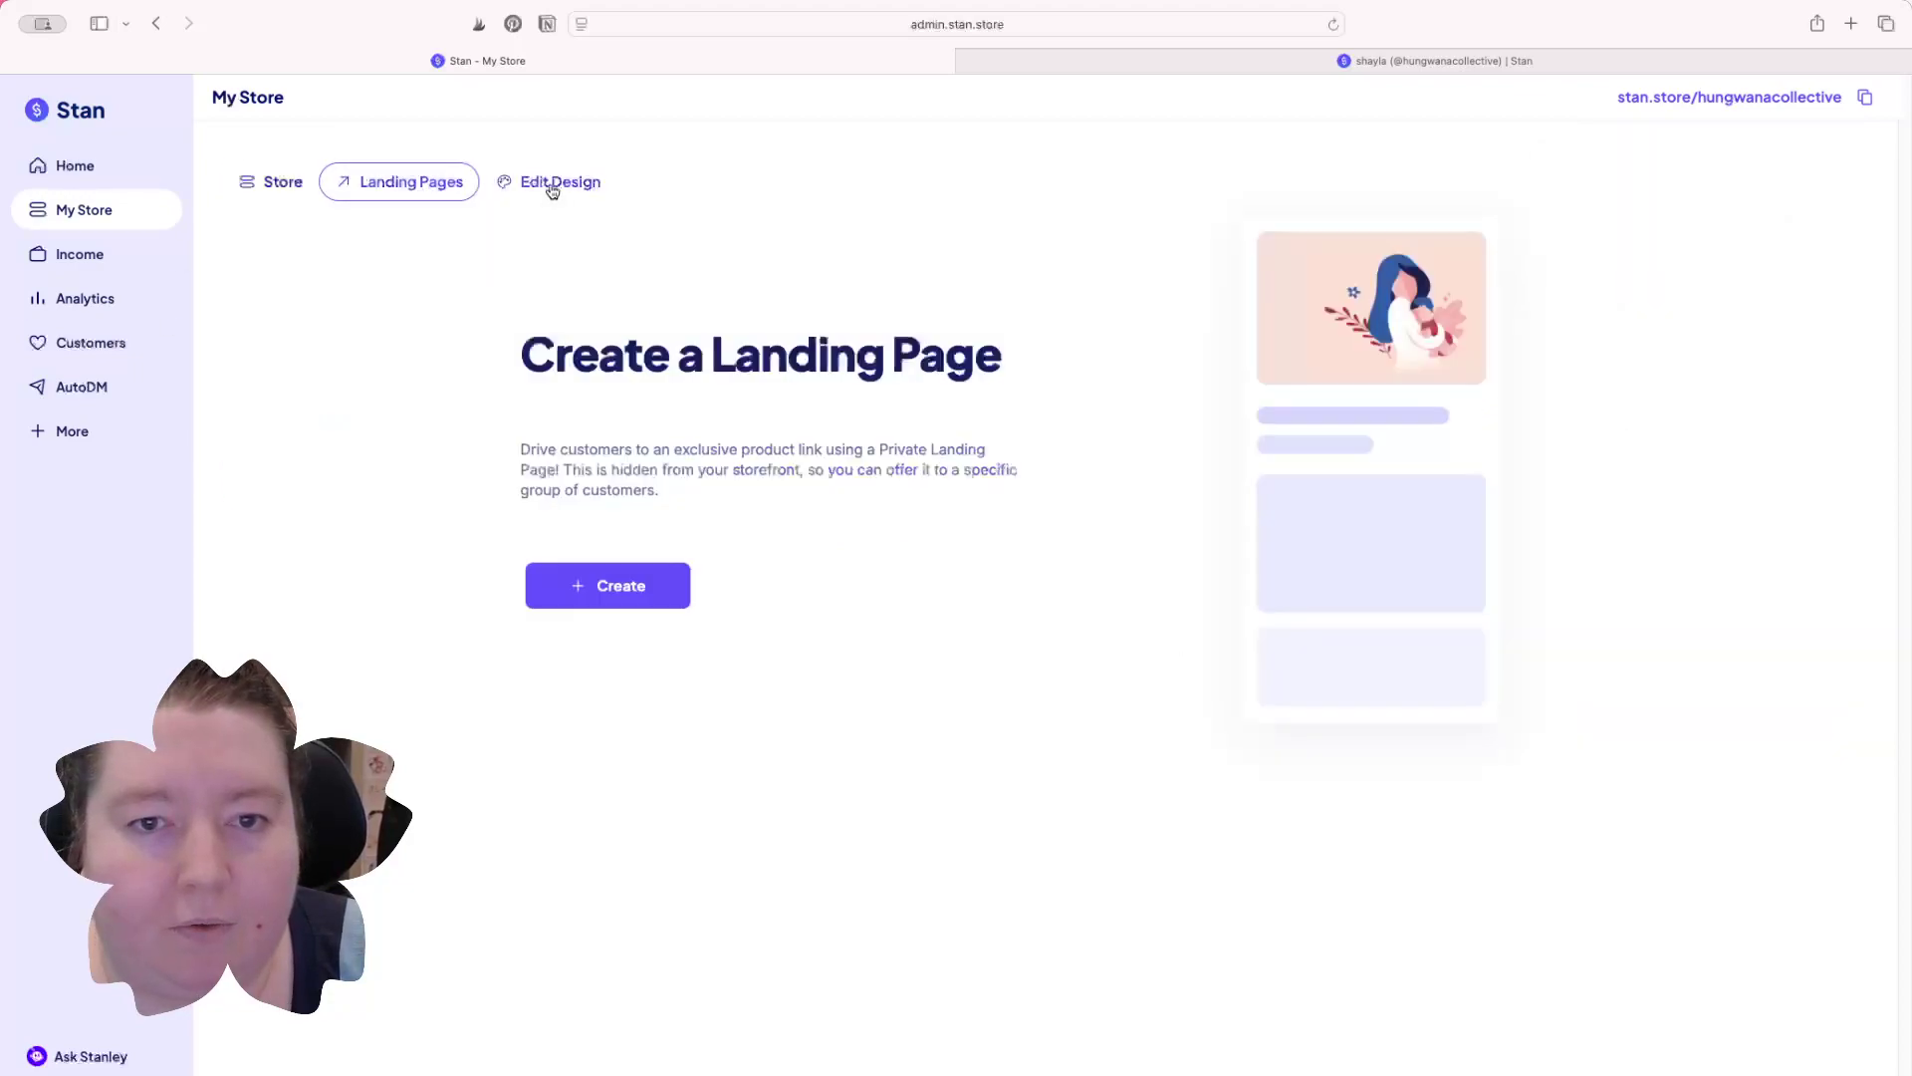
{"action": "left_click", "coordinate": [561, 195]}
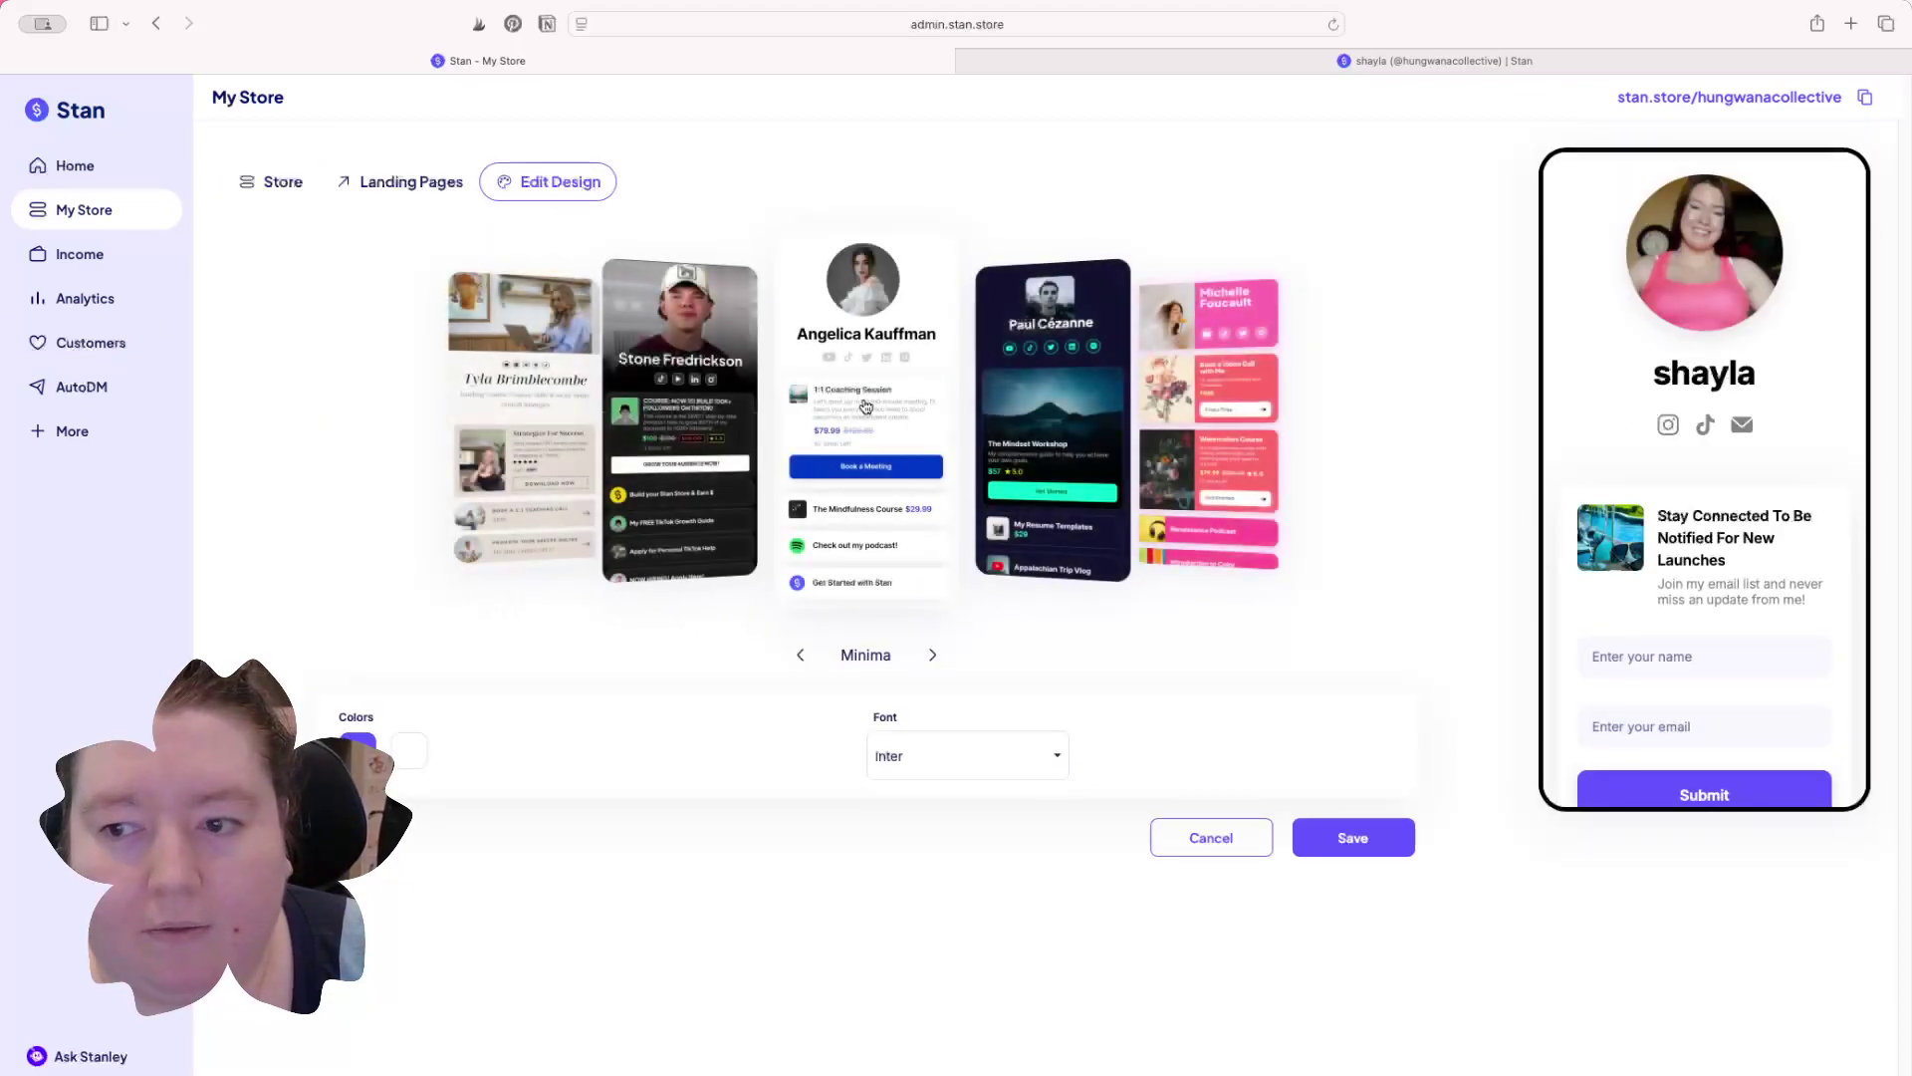
{"action": "left_click", "coordinate": [1077, 414]}
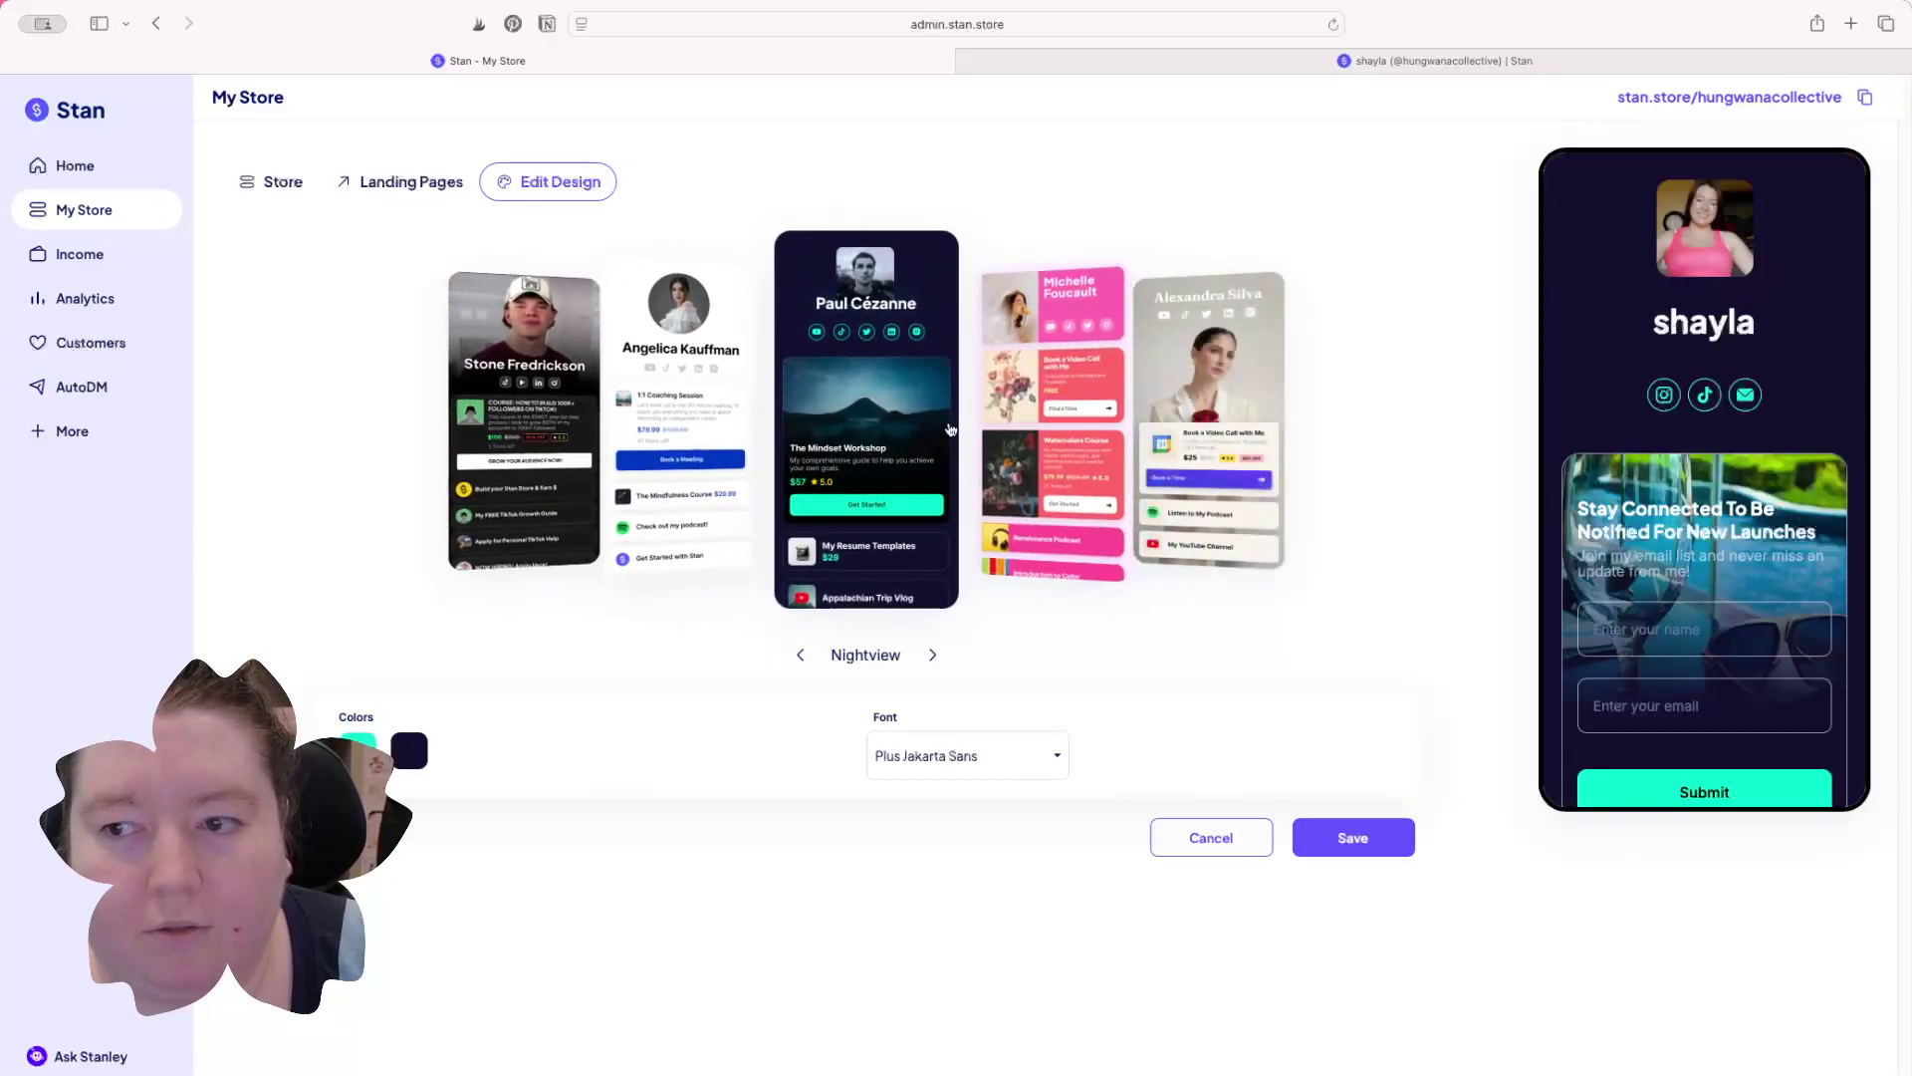
Step: Browse the remaining store themes, choose the Coach Trish theme, and save the design
{"action": "left_click", "coordinate": [1051, 429]}
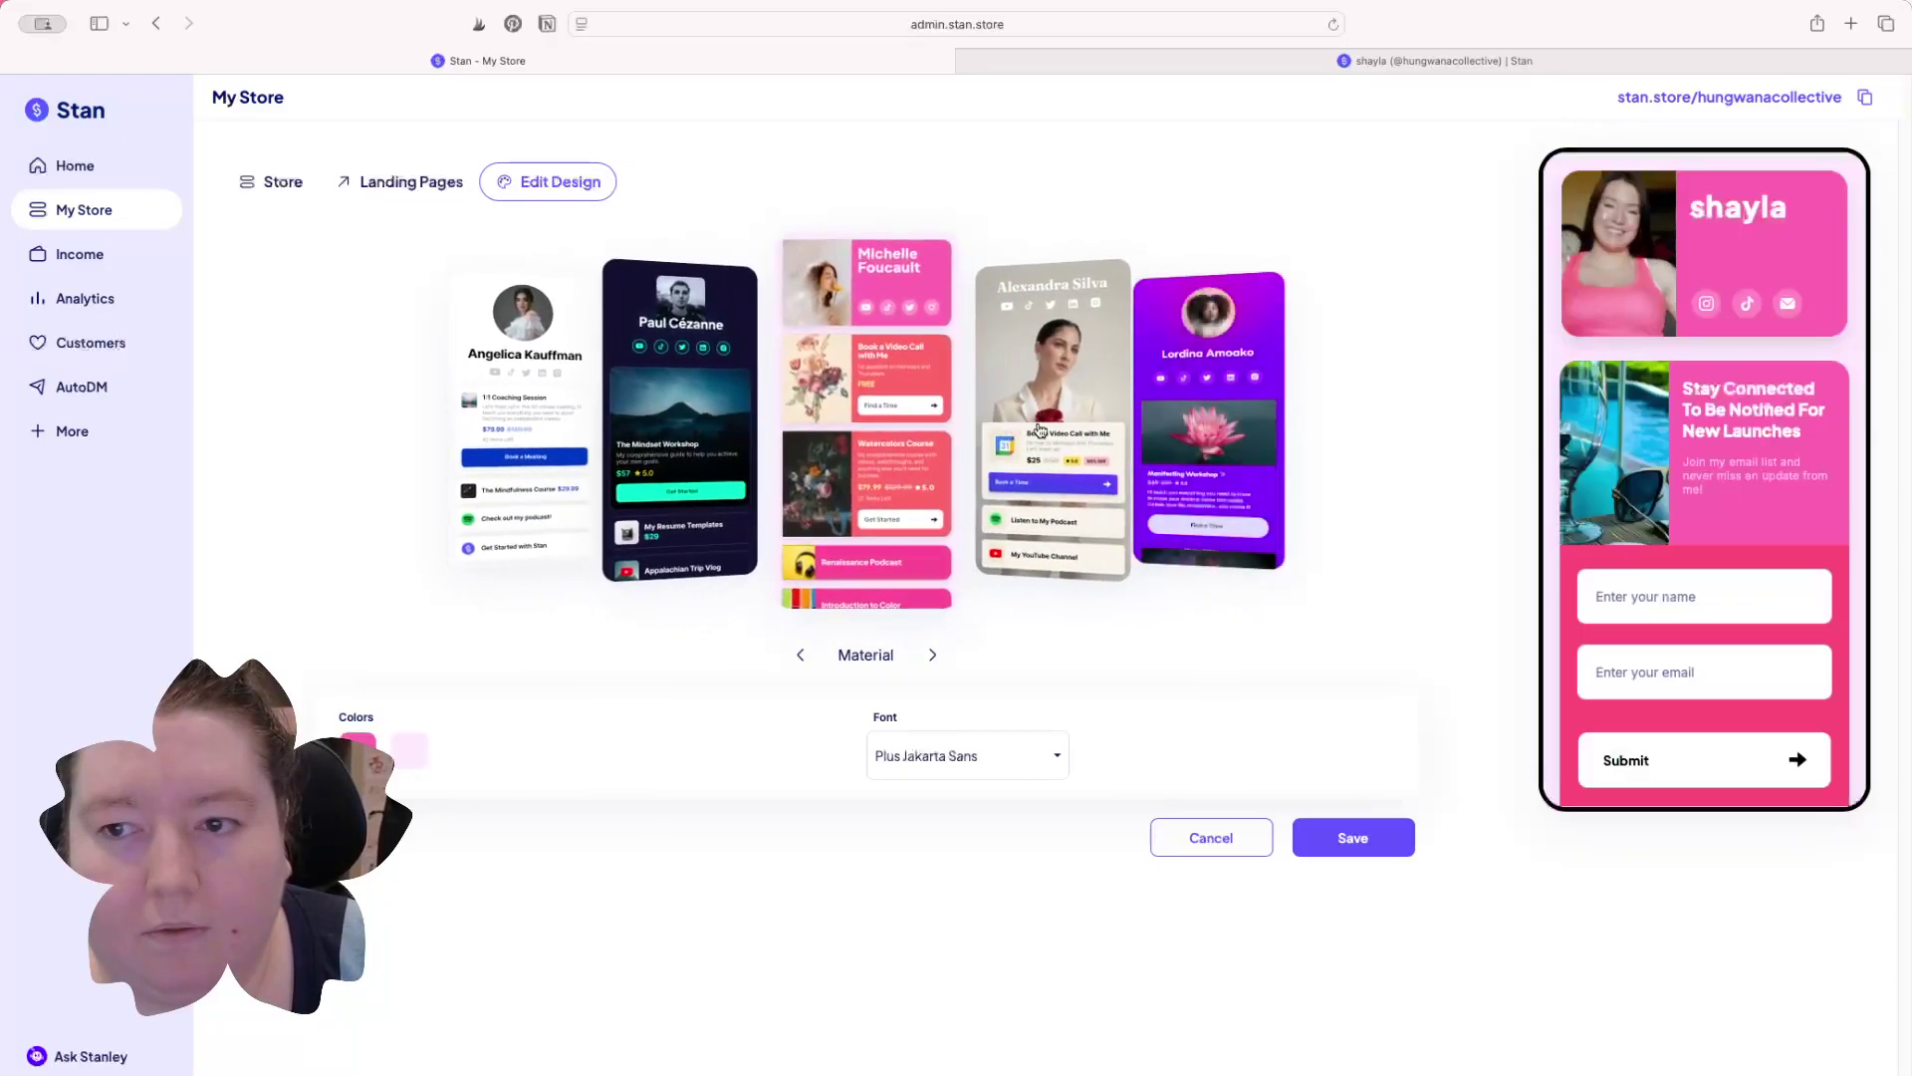
{"action": "left_click", "coordinate": [1030, 429]}
{"action": "left_click", "coordinate": [1045, 390]}
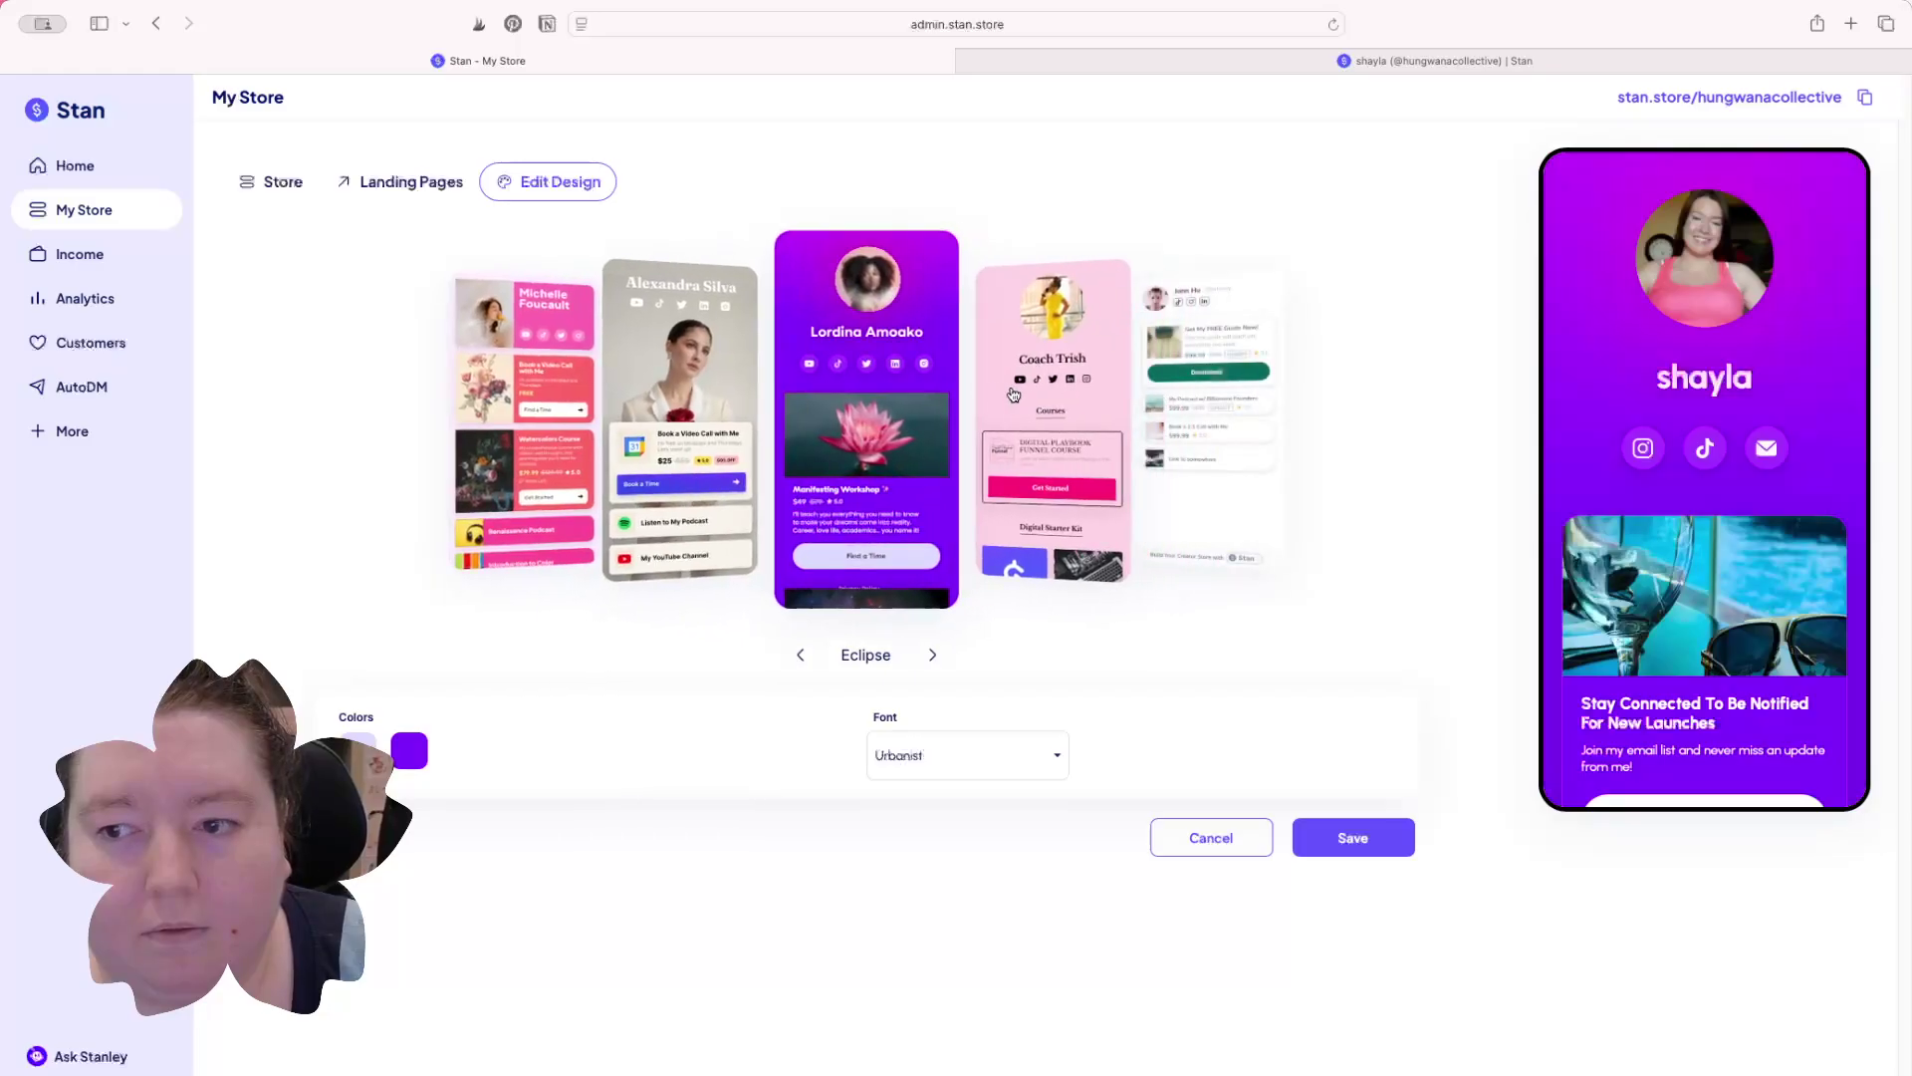
{"action": "left_click", "coordinate": [1023, 391]}
{"action": "left_click", "coordinate": [1351, 843]}
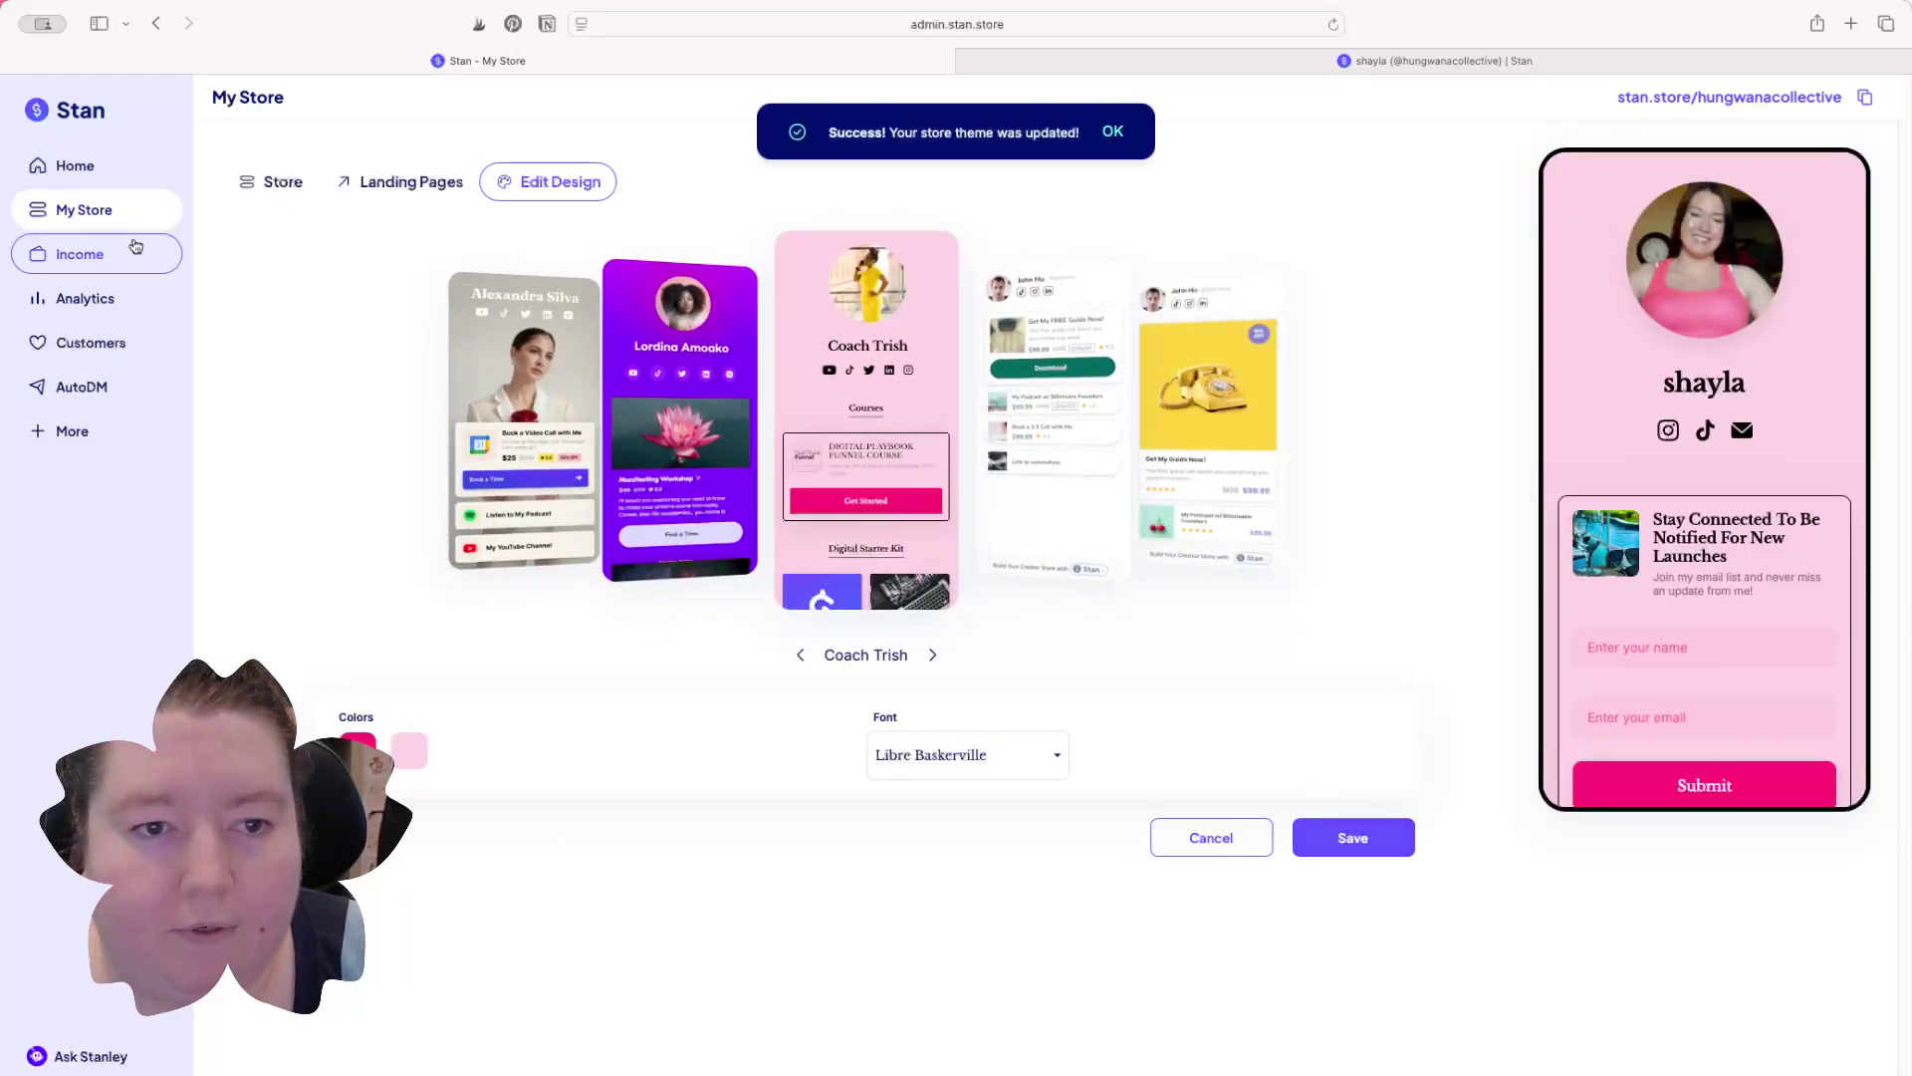
Step: Return to the store's product list and start a new product of the Coaching Call type
{"action": "left_click", "coordinate": [289, 189]}
{"action": "left_click", "coordinate": [896, 481]}
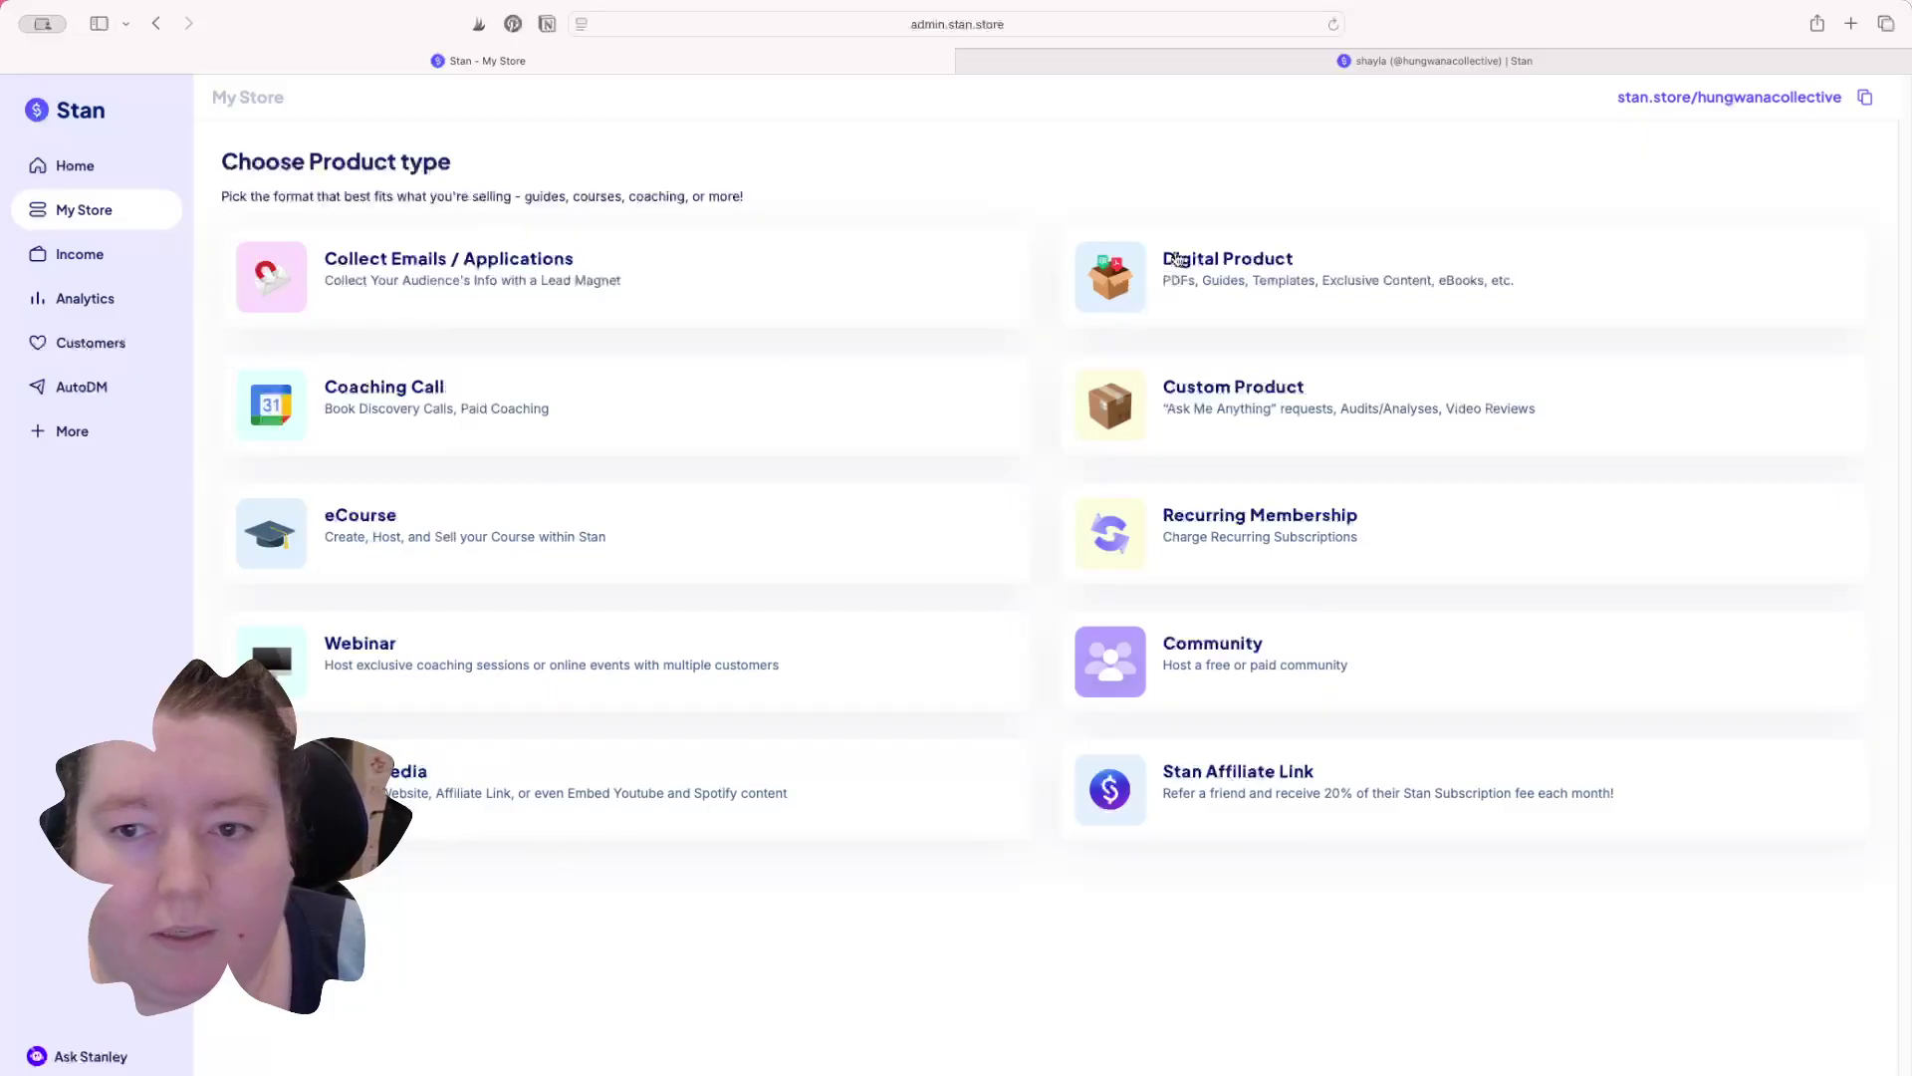
{"action": "left_click", "coordinate": [357, 387]}
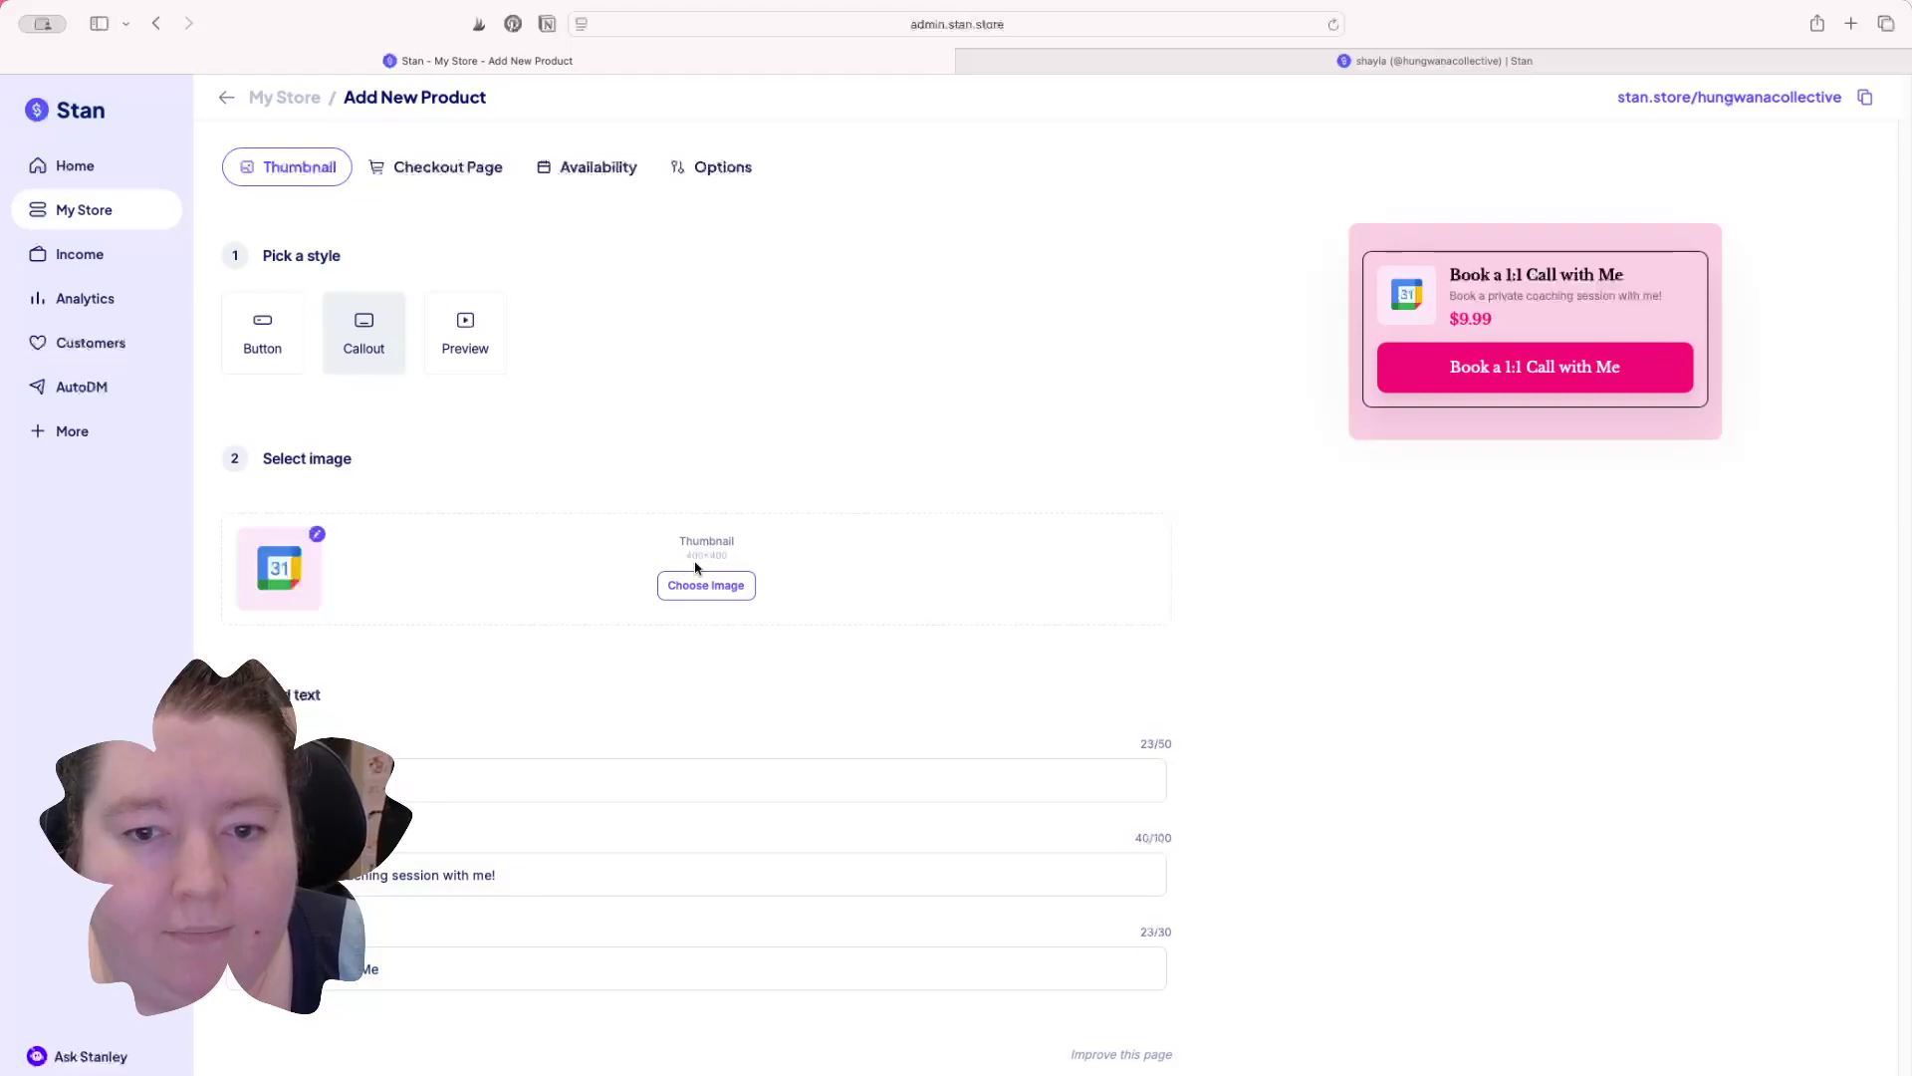
Step: Use the stock photo of pink blossoms, with its default crop, as the coaching call's thumbnail
{"action": "left_click", "coordinate": [704, 589]}
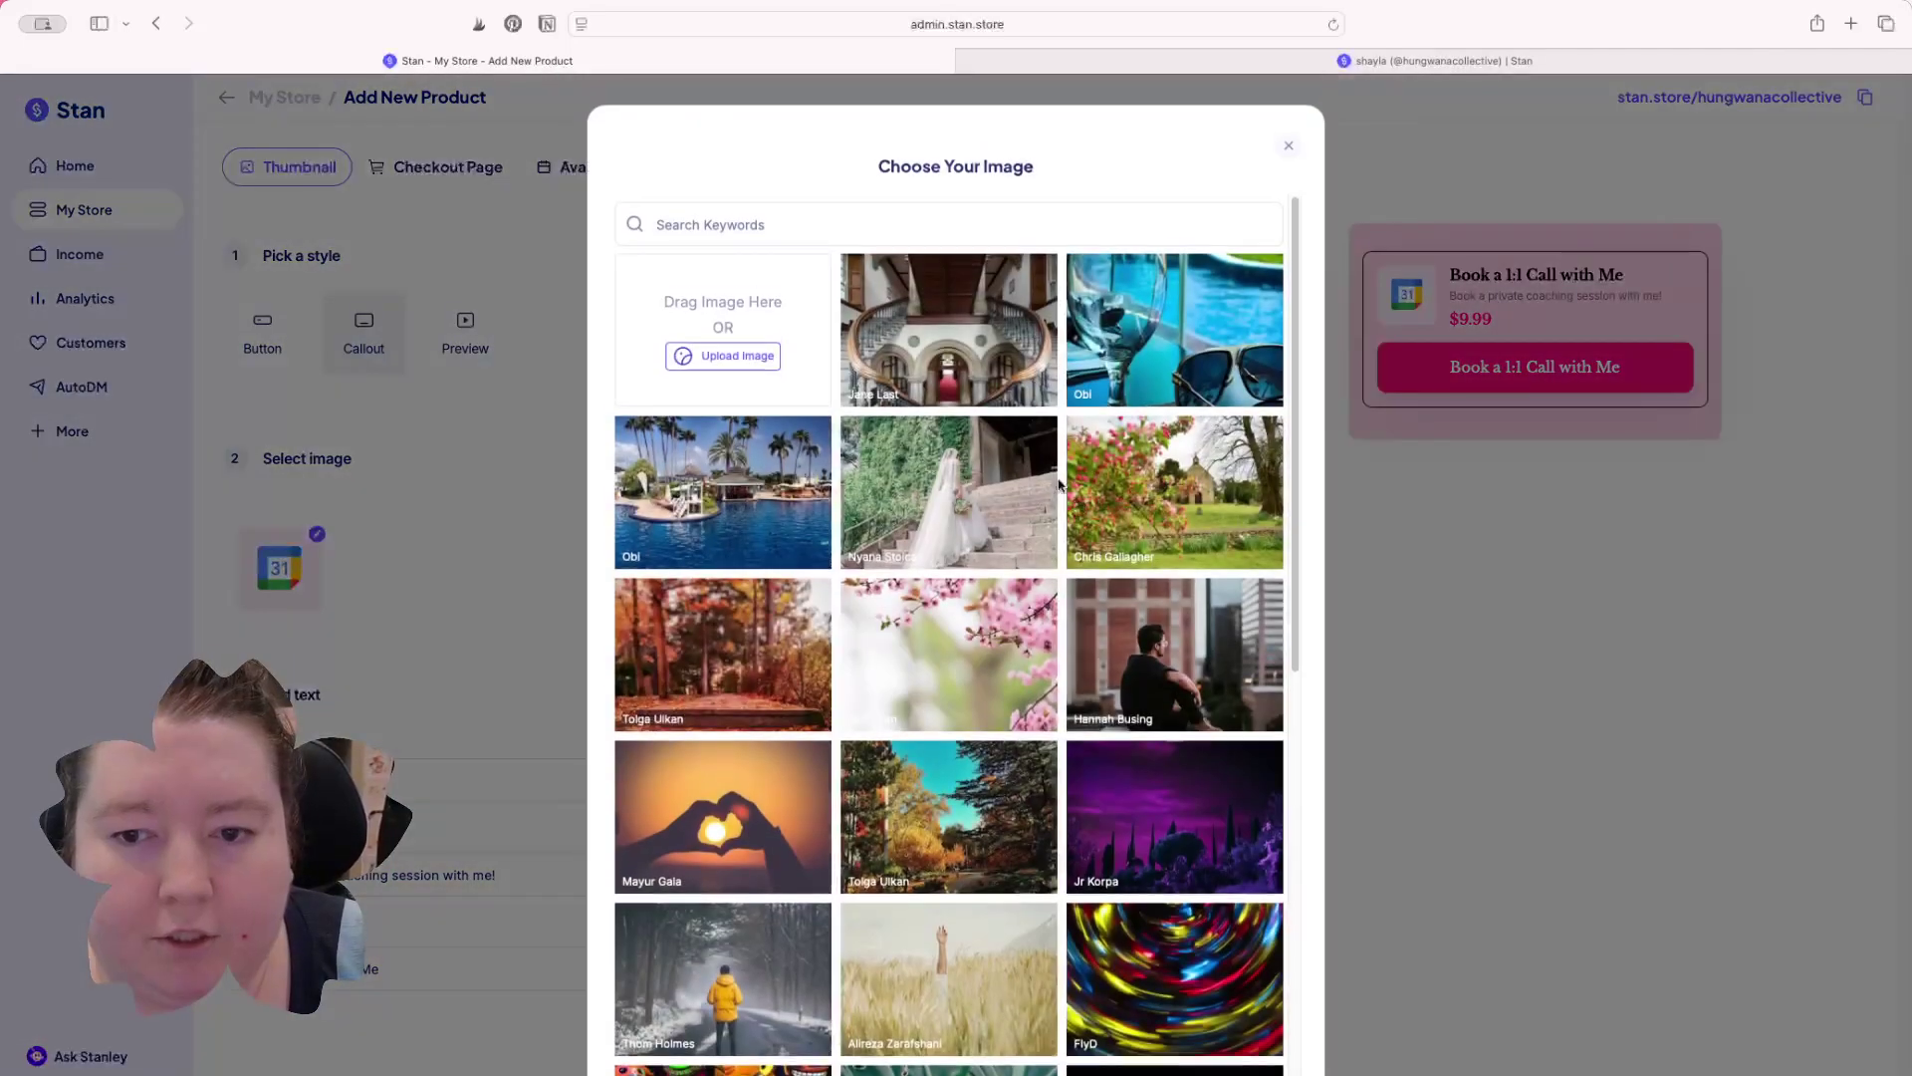
{"action": "left_click", "coordinate": [1008, 649]}
{"action": "left_click", "coordinate": [1089, 820]}
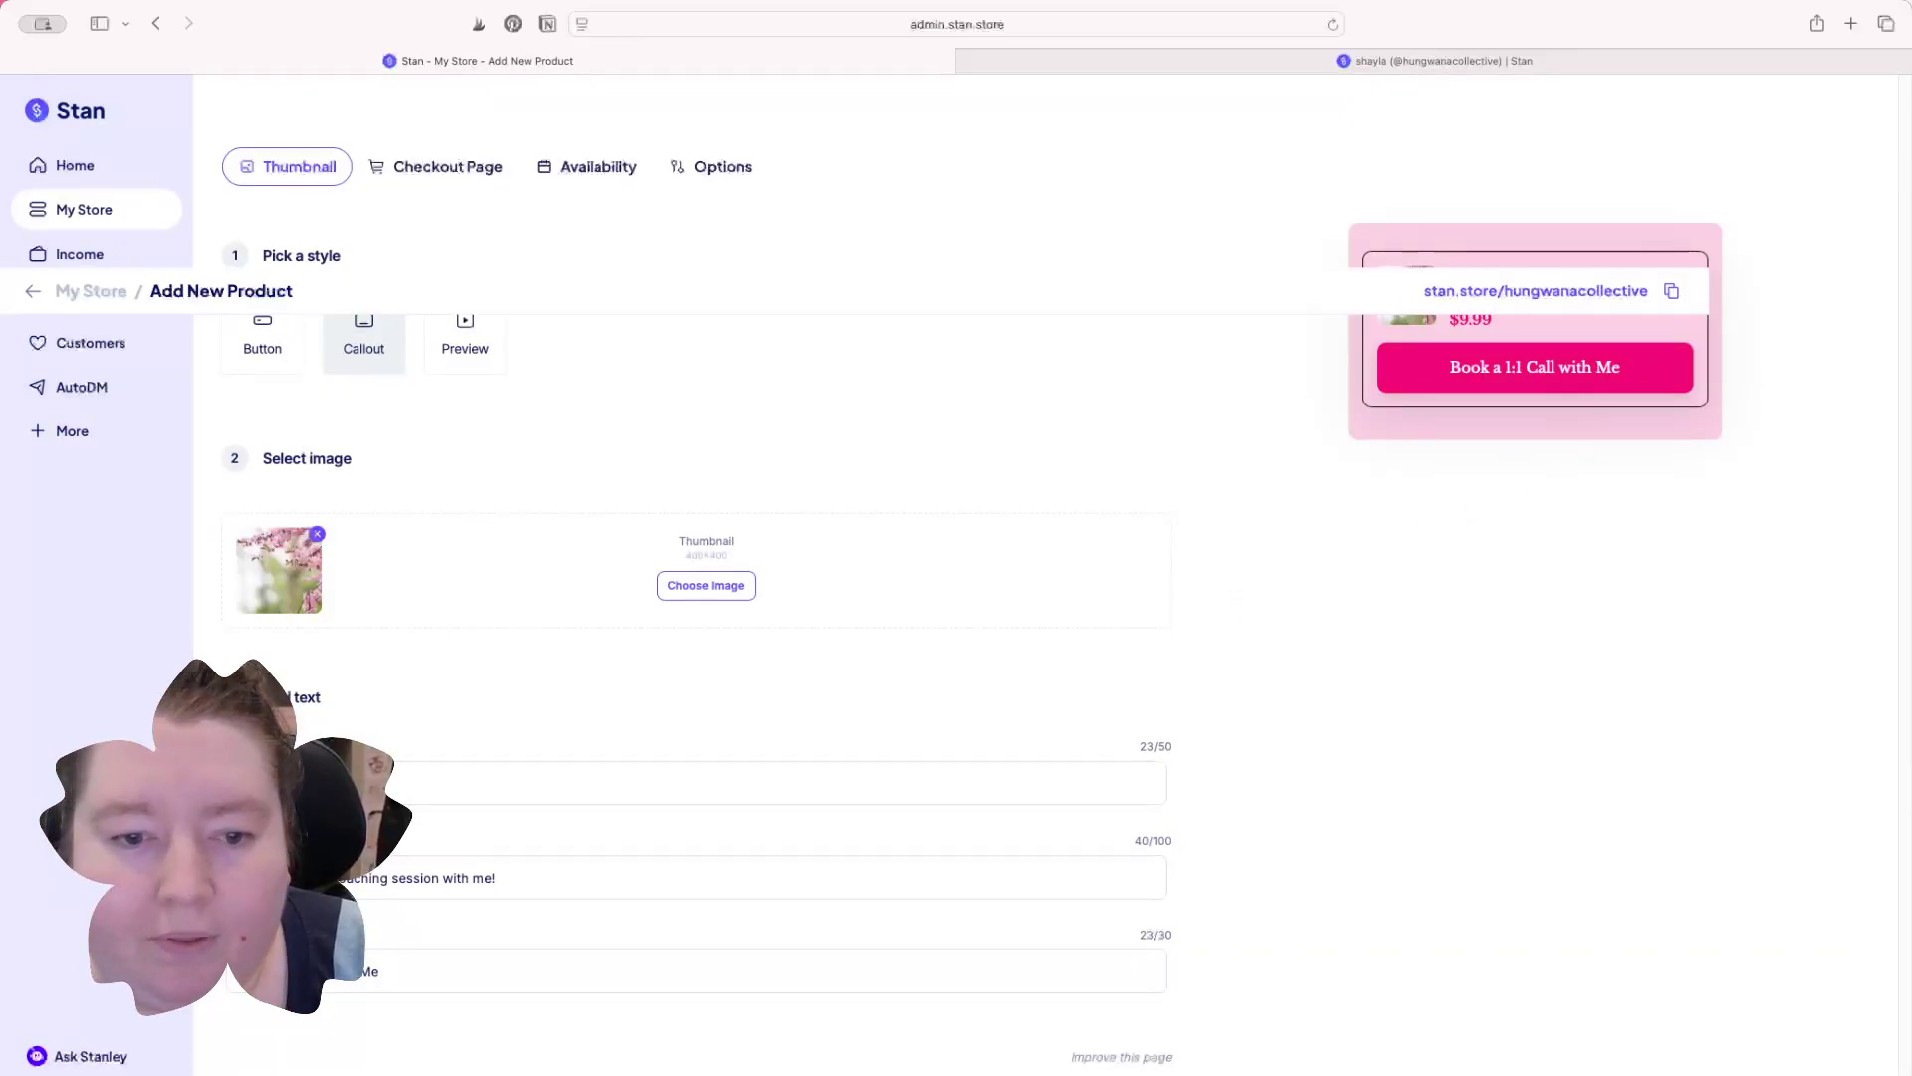
Step: Set the thumbnail title to "Book Coaching Call" and the subtitle to "Private Session 1 Hour Zoom"
{"action": "left_click", "coordinate": [427, 783]}
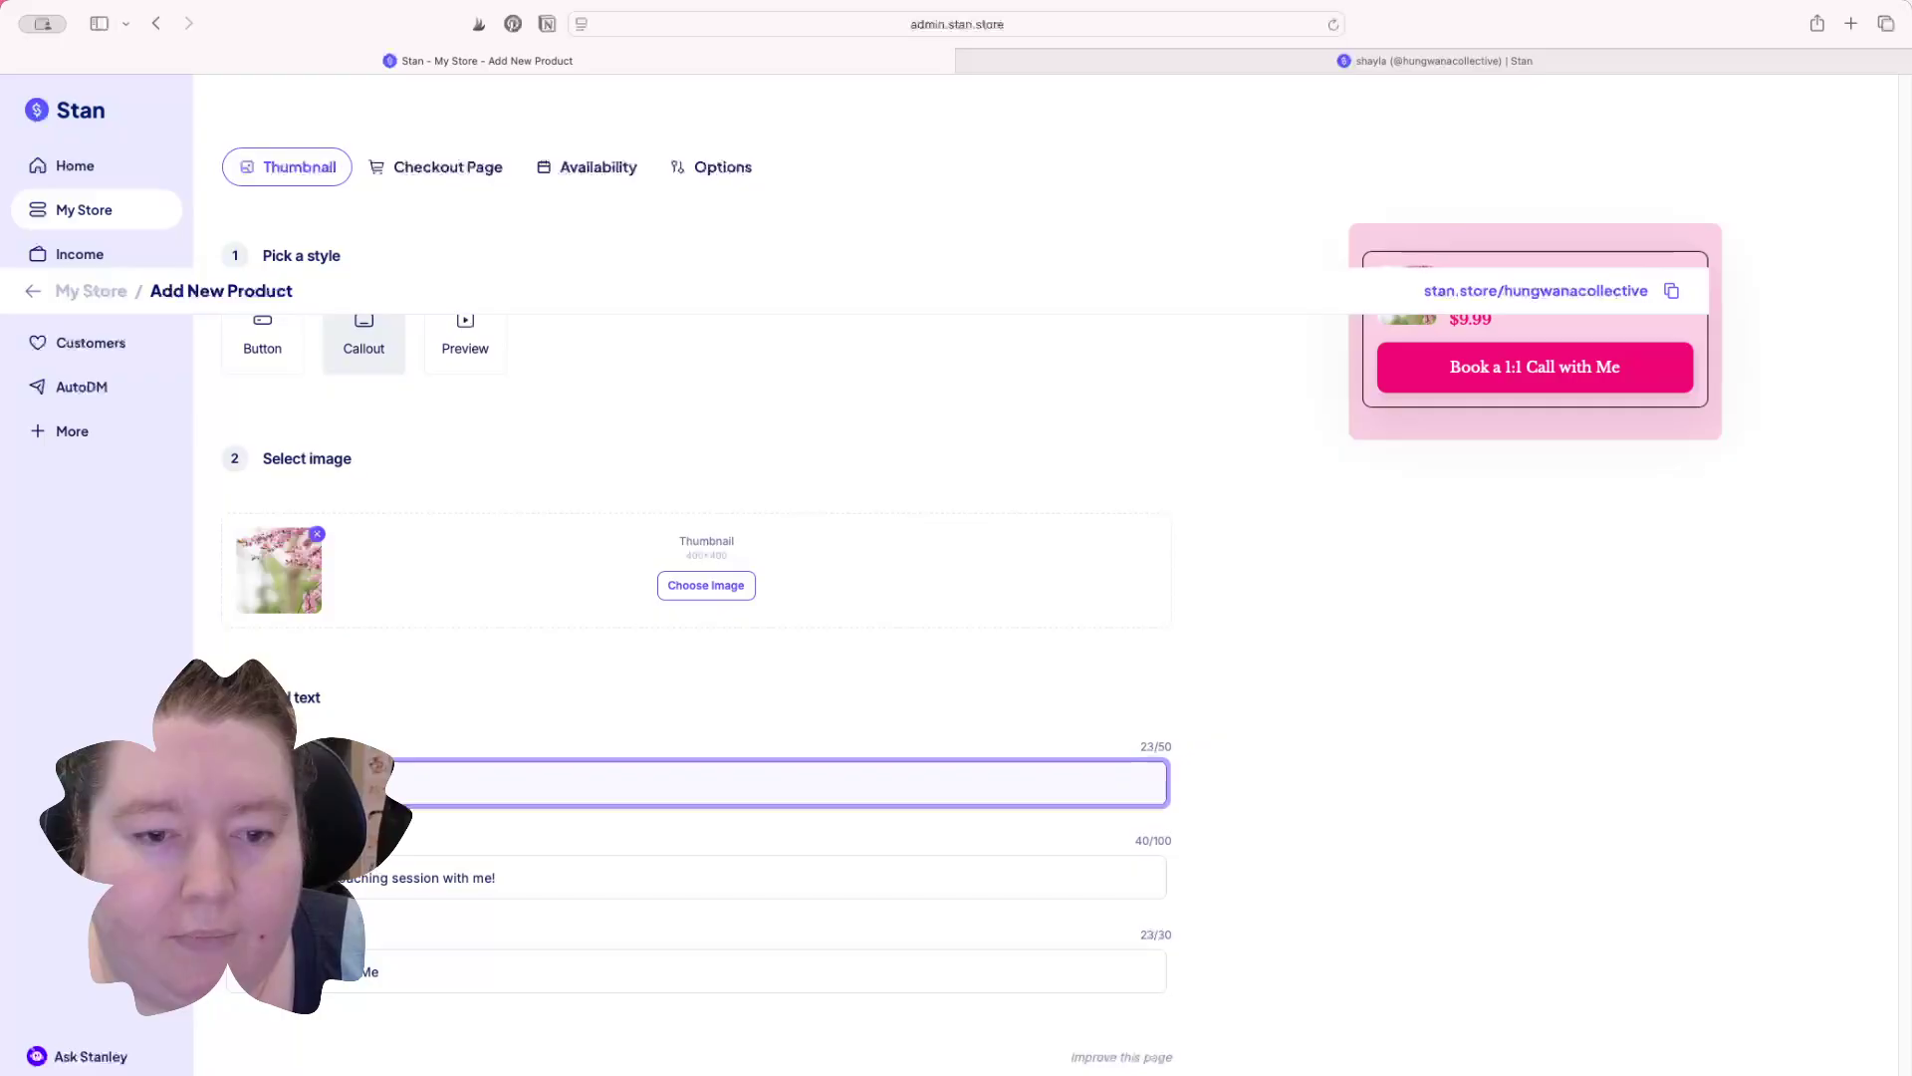
{"action": "key", "text": "super+a"}
{"action": "type", "text": "B"}
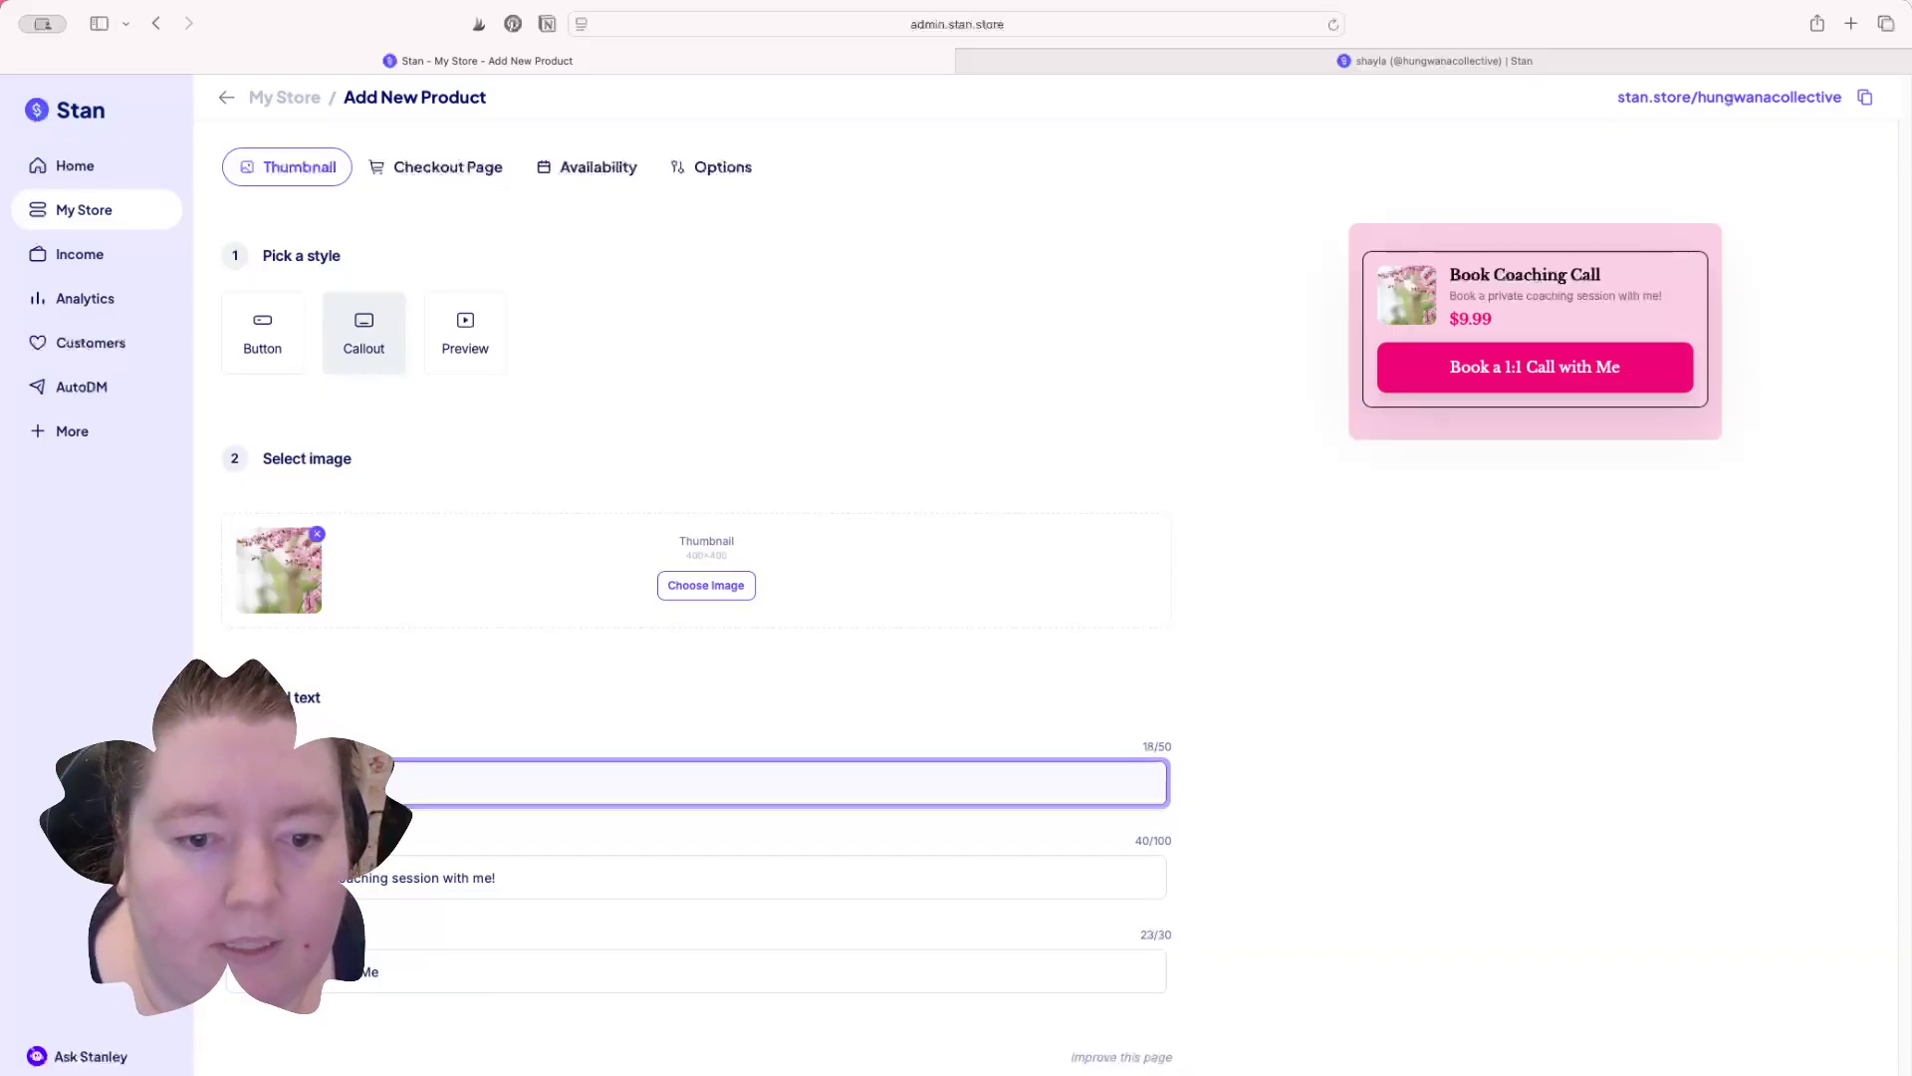
{"action": "left_click", "coordinate": [493, 879]}
{"action": "key", "text": "super+a"}
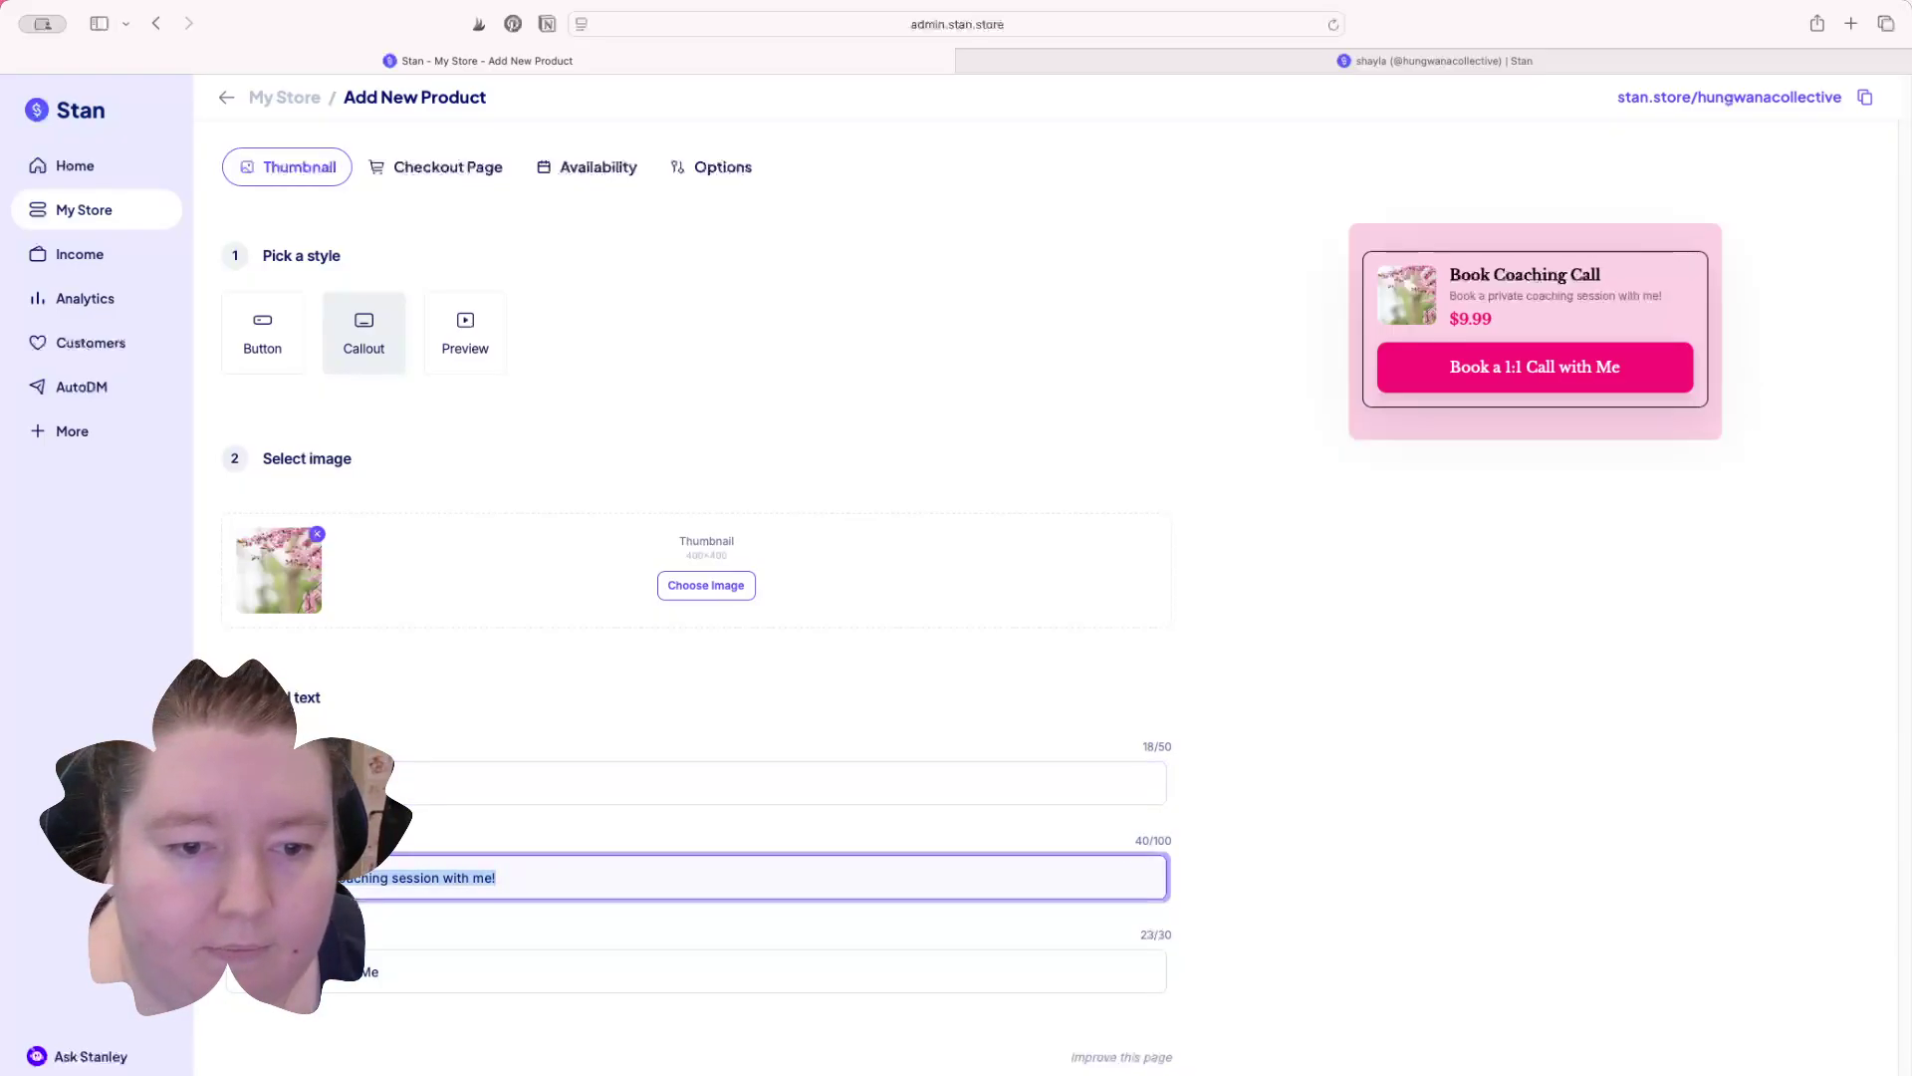
{"action": "type", "text": "Private Session"}
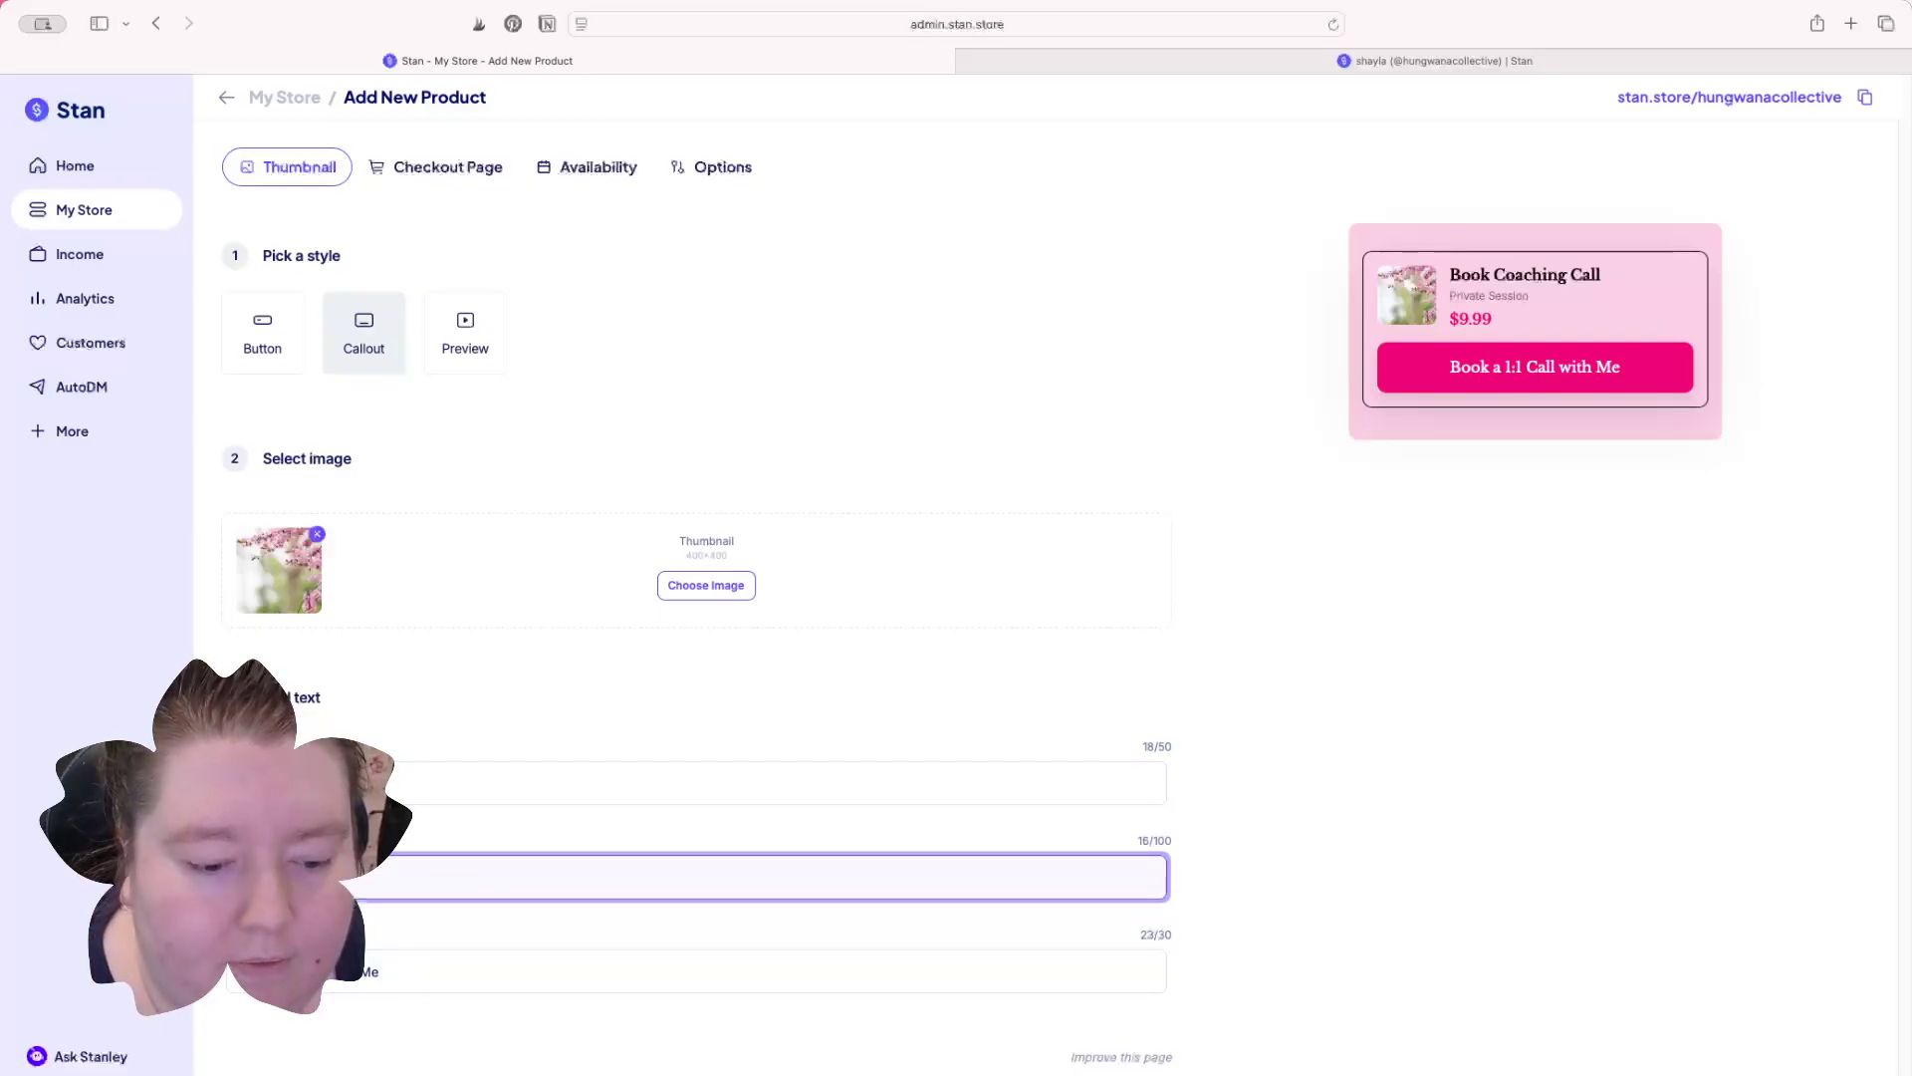
{"action": "type", "text": " 1 Hour Zoom"}
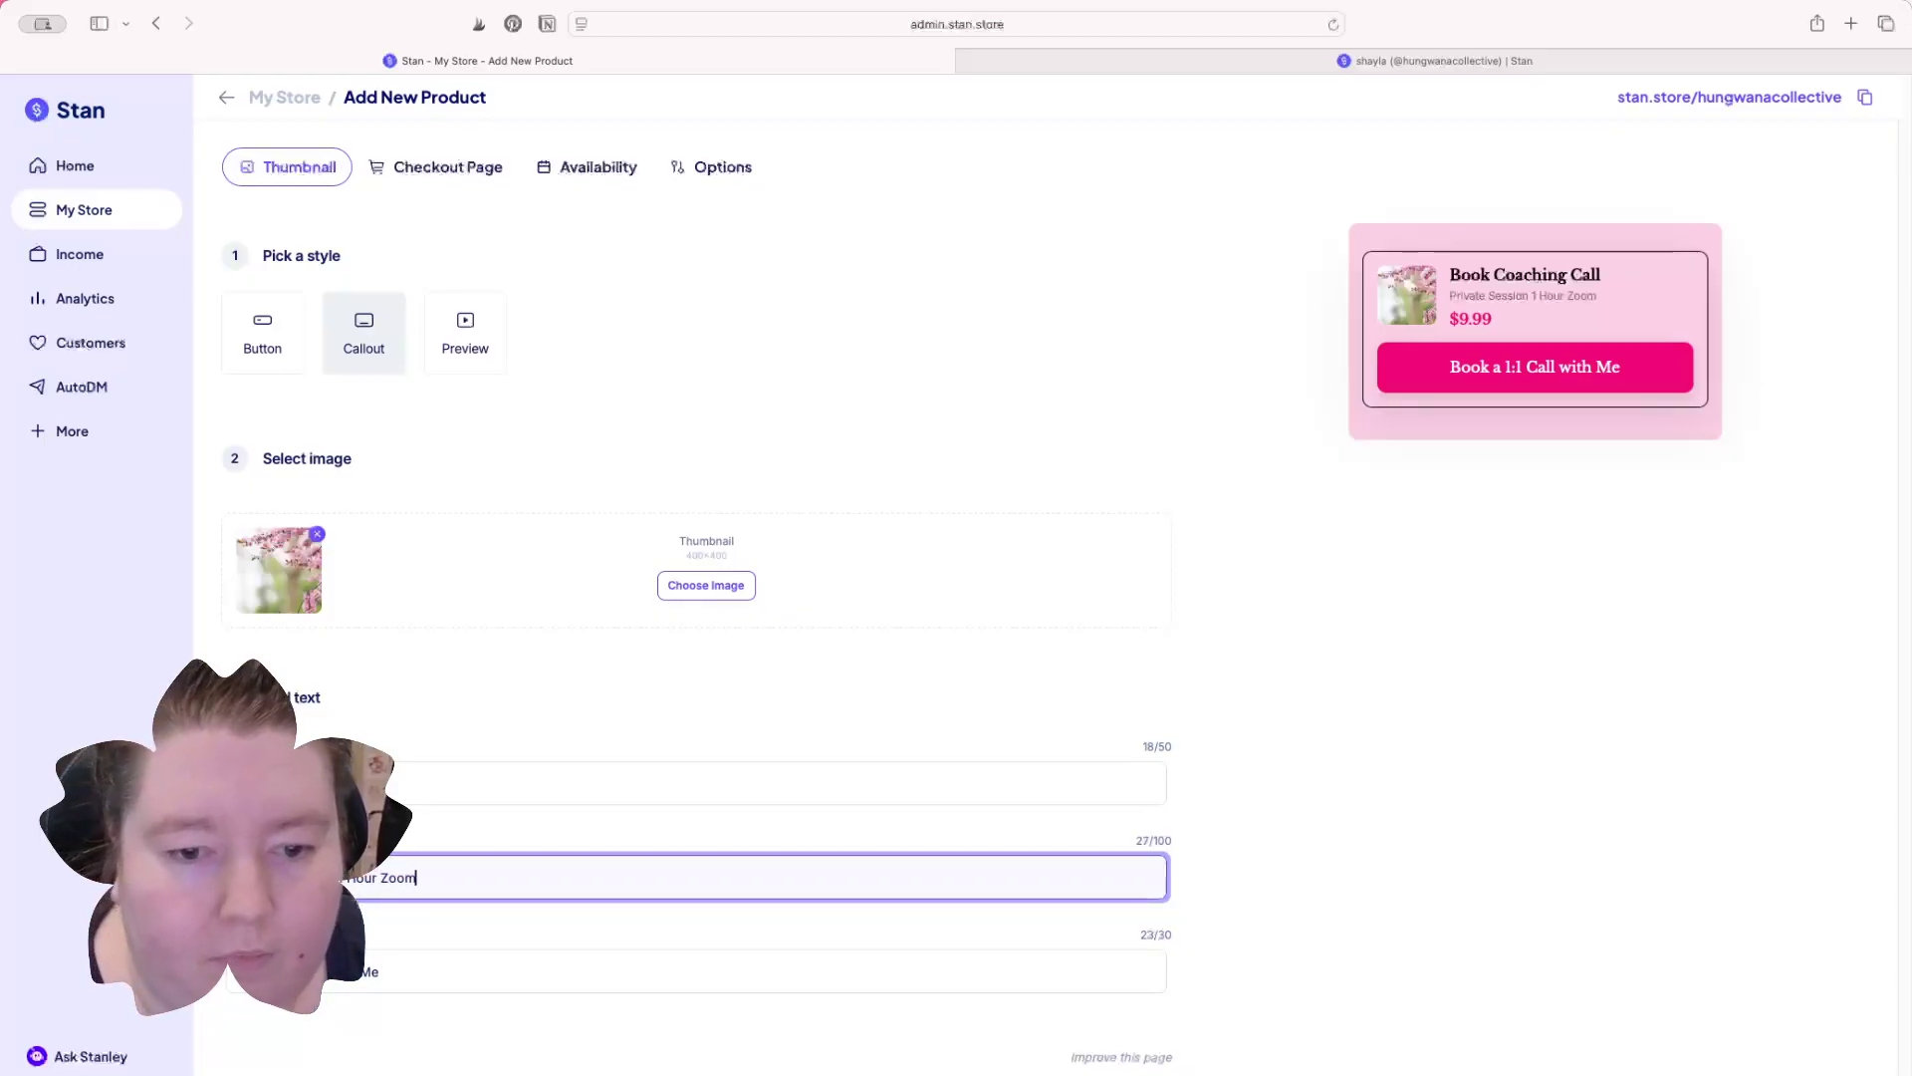
Step: Replace the thumbnail's button text with "Book Now For Limited Time"
{"action": "key", "text": "Tab"}
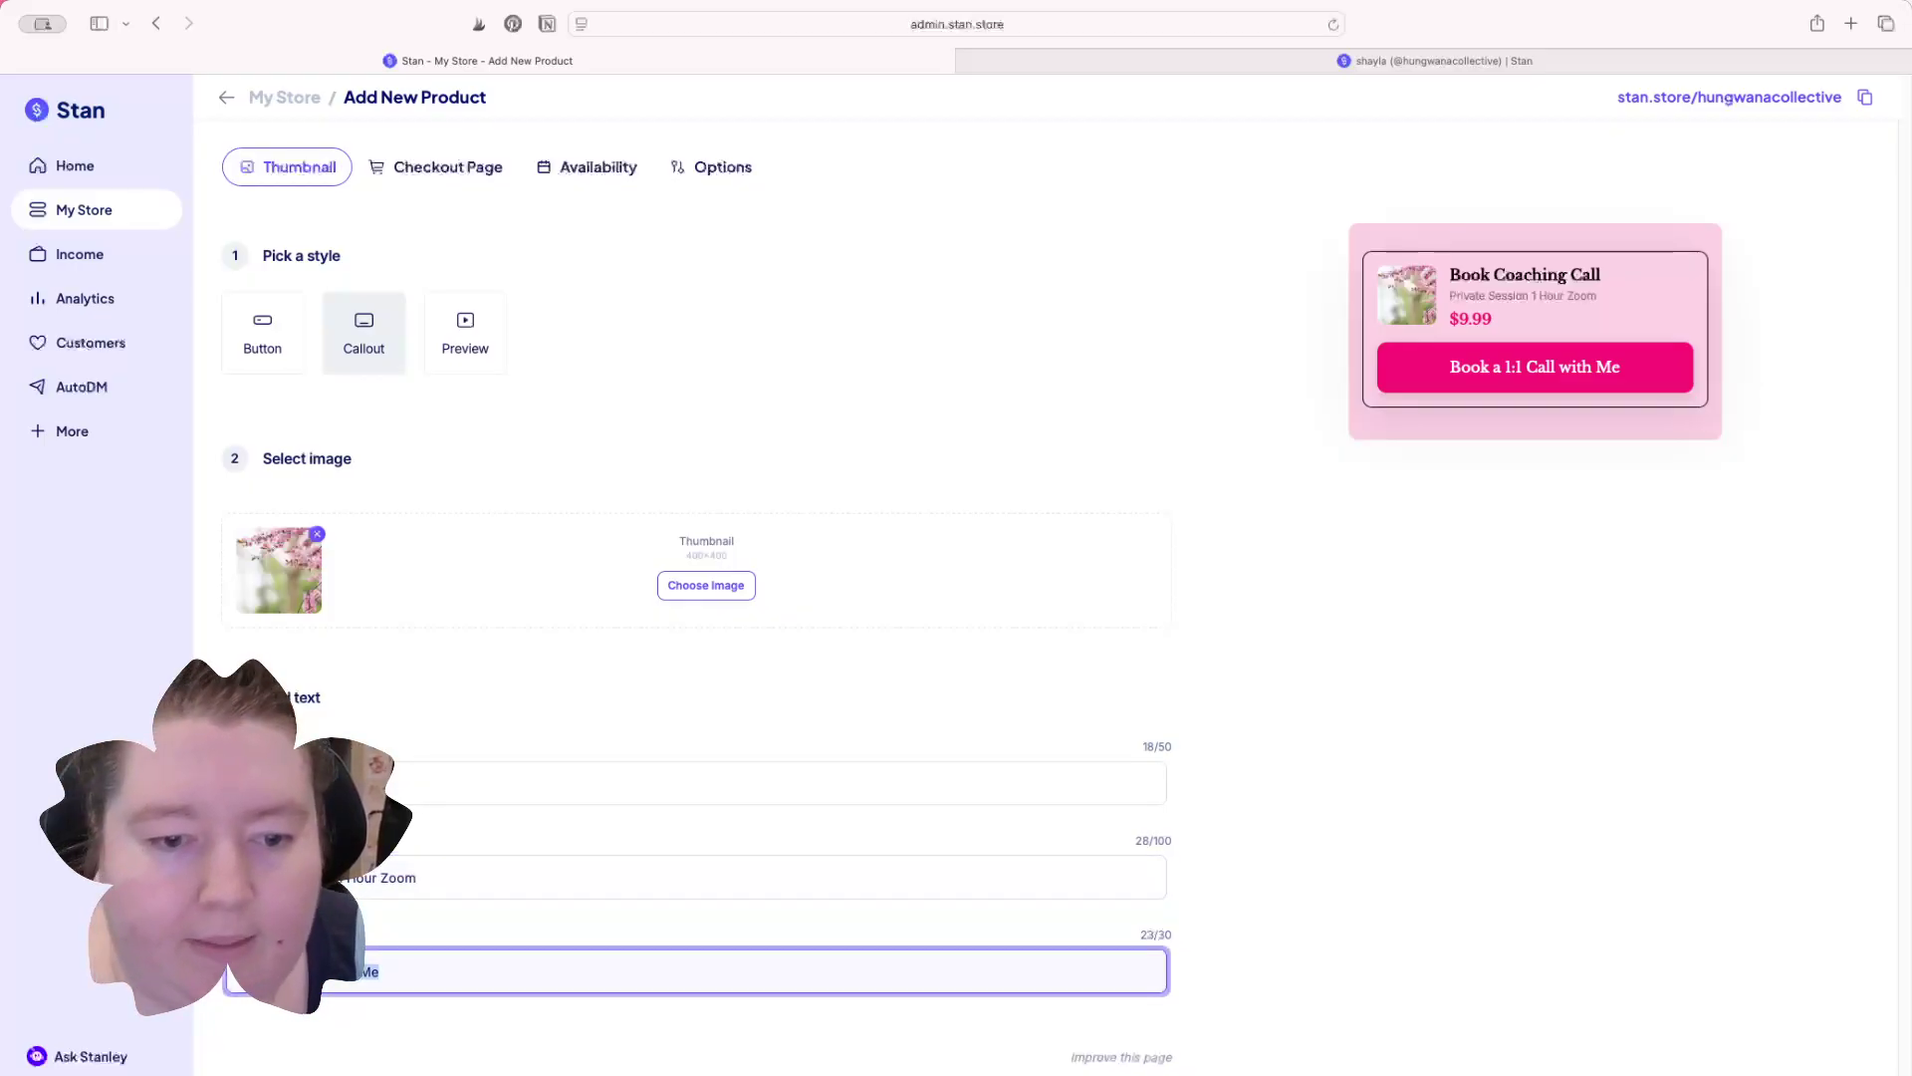
{"action": "key", "text": "BackSpace"}
{"action": "type", "text": "B"}
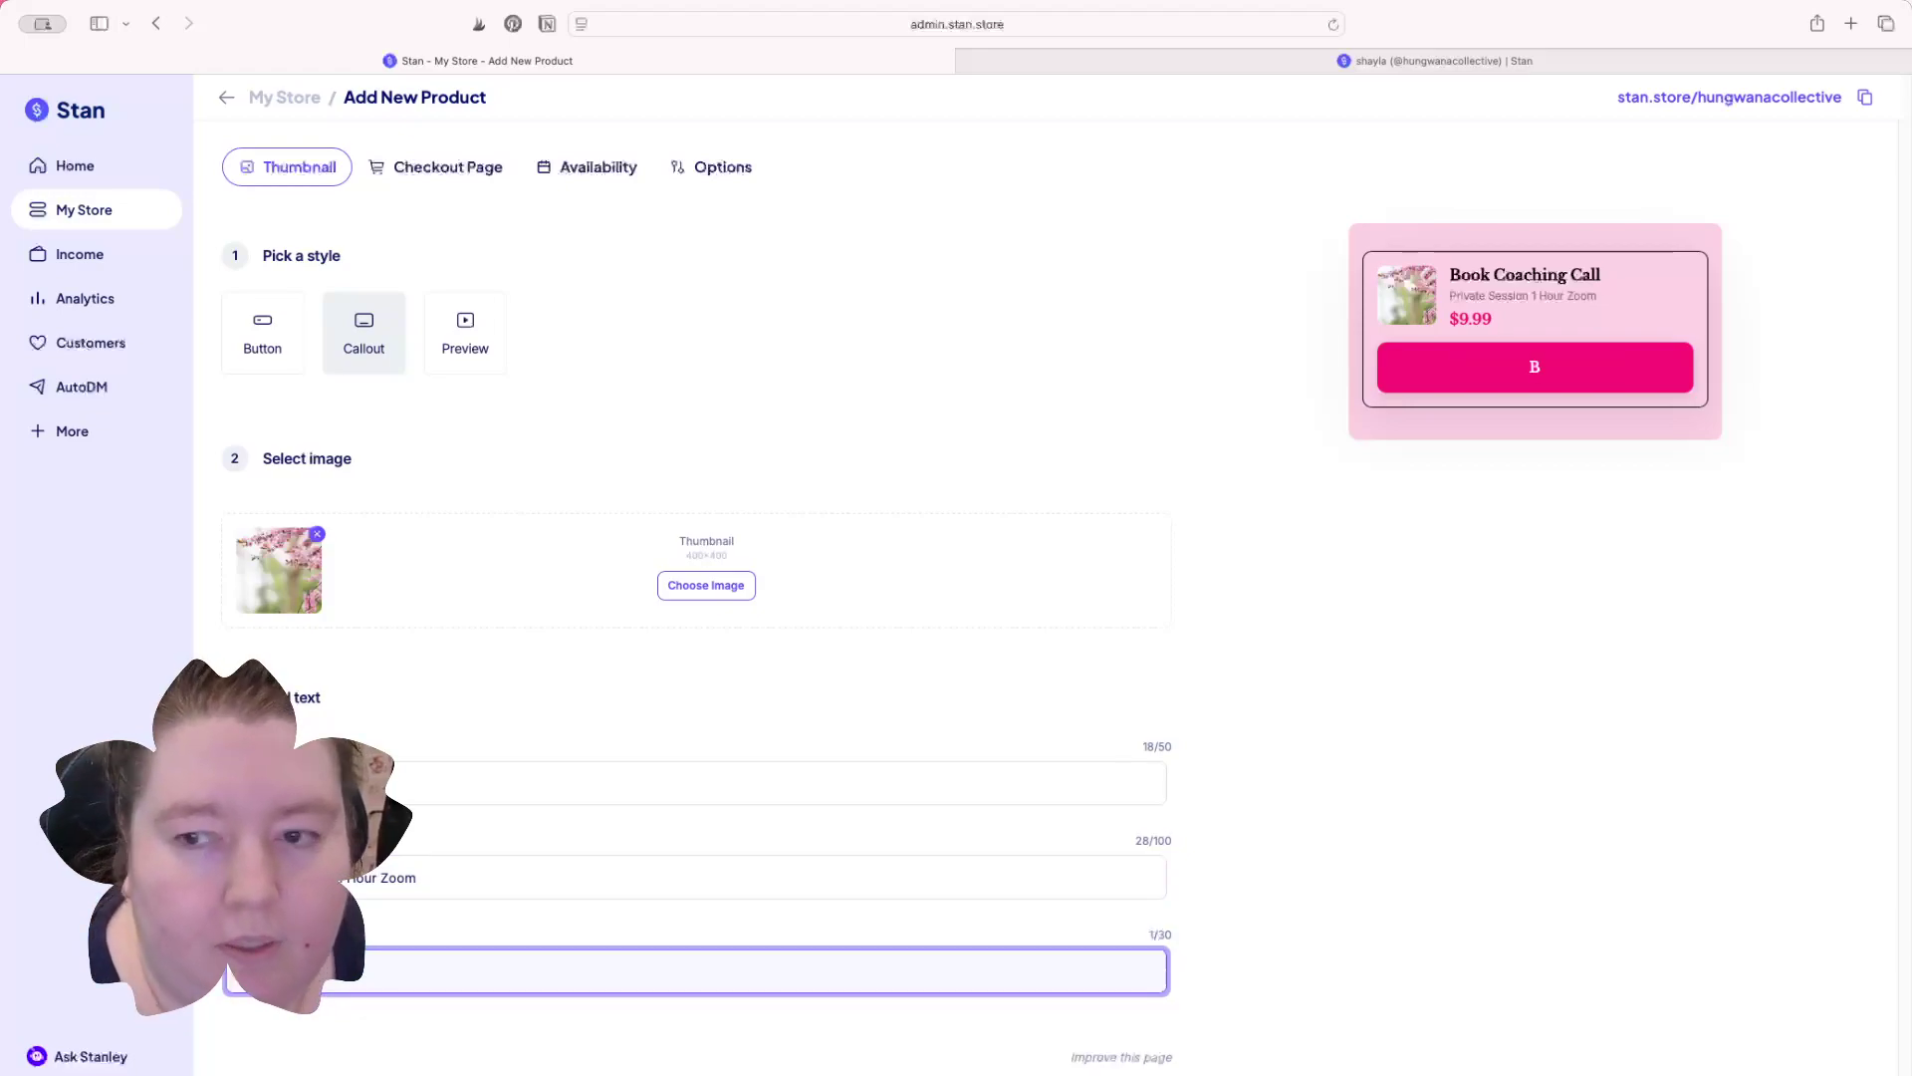
{"action": "type", "text": "ook Now For Limki"}
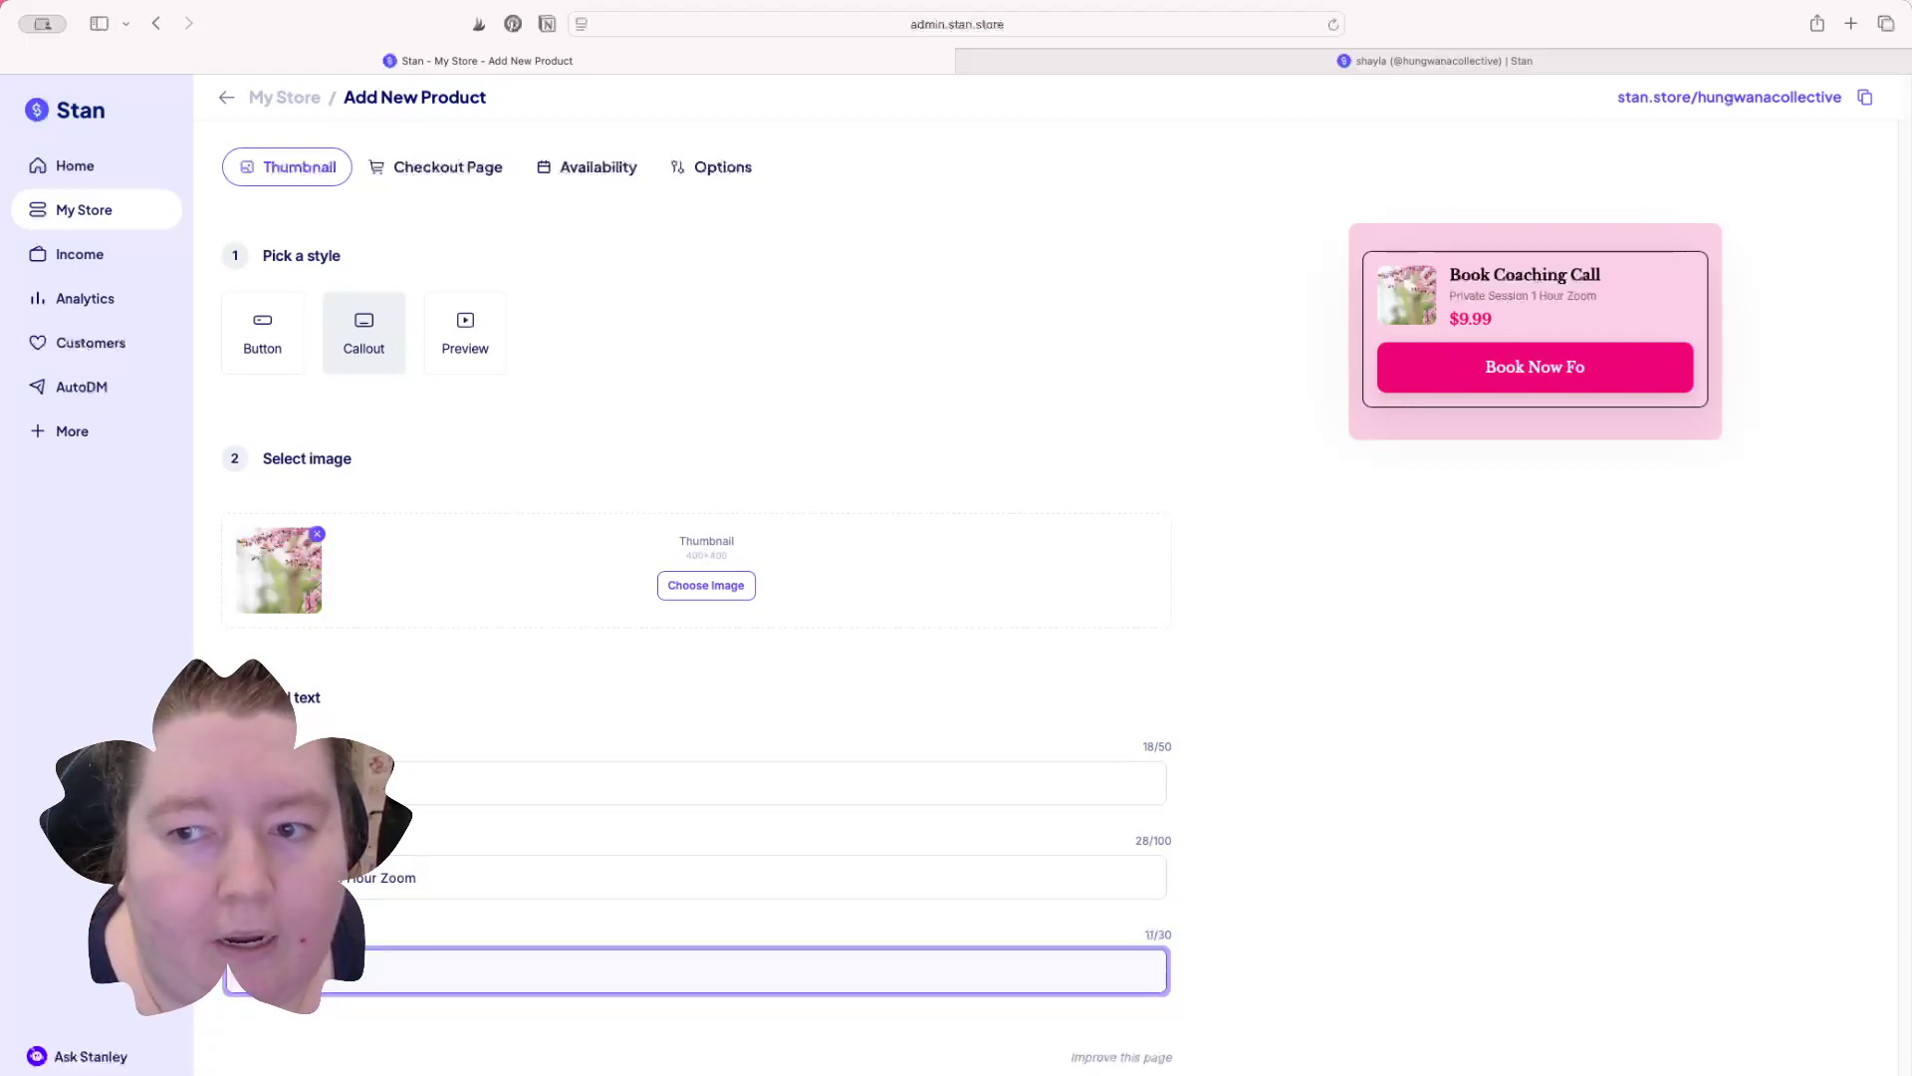
{"action": "key", "text": "BackSpace"}
{"action": "key", "text": "BackSpace"}
{"action": "type", "text": "ited Tim"}
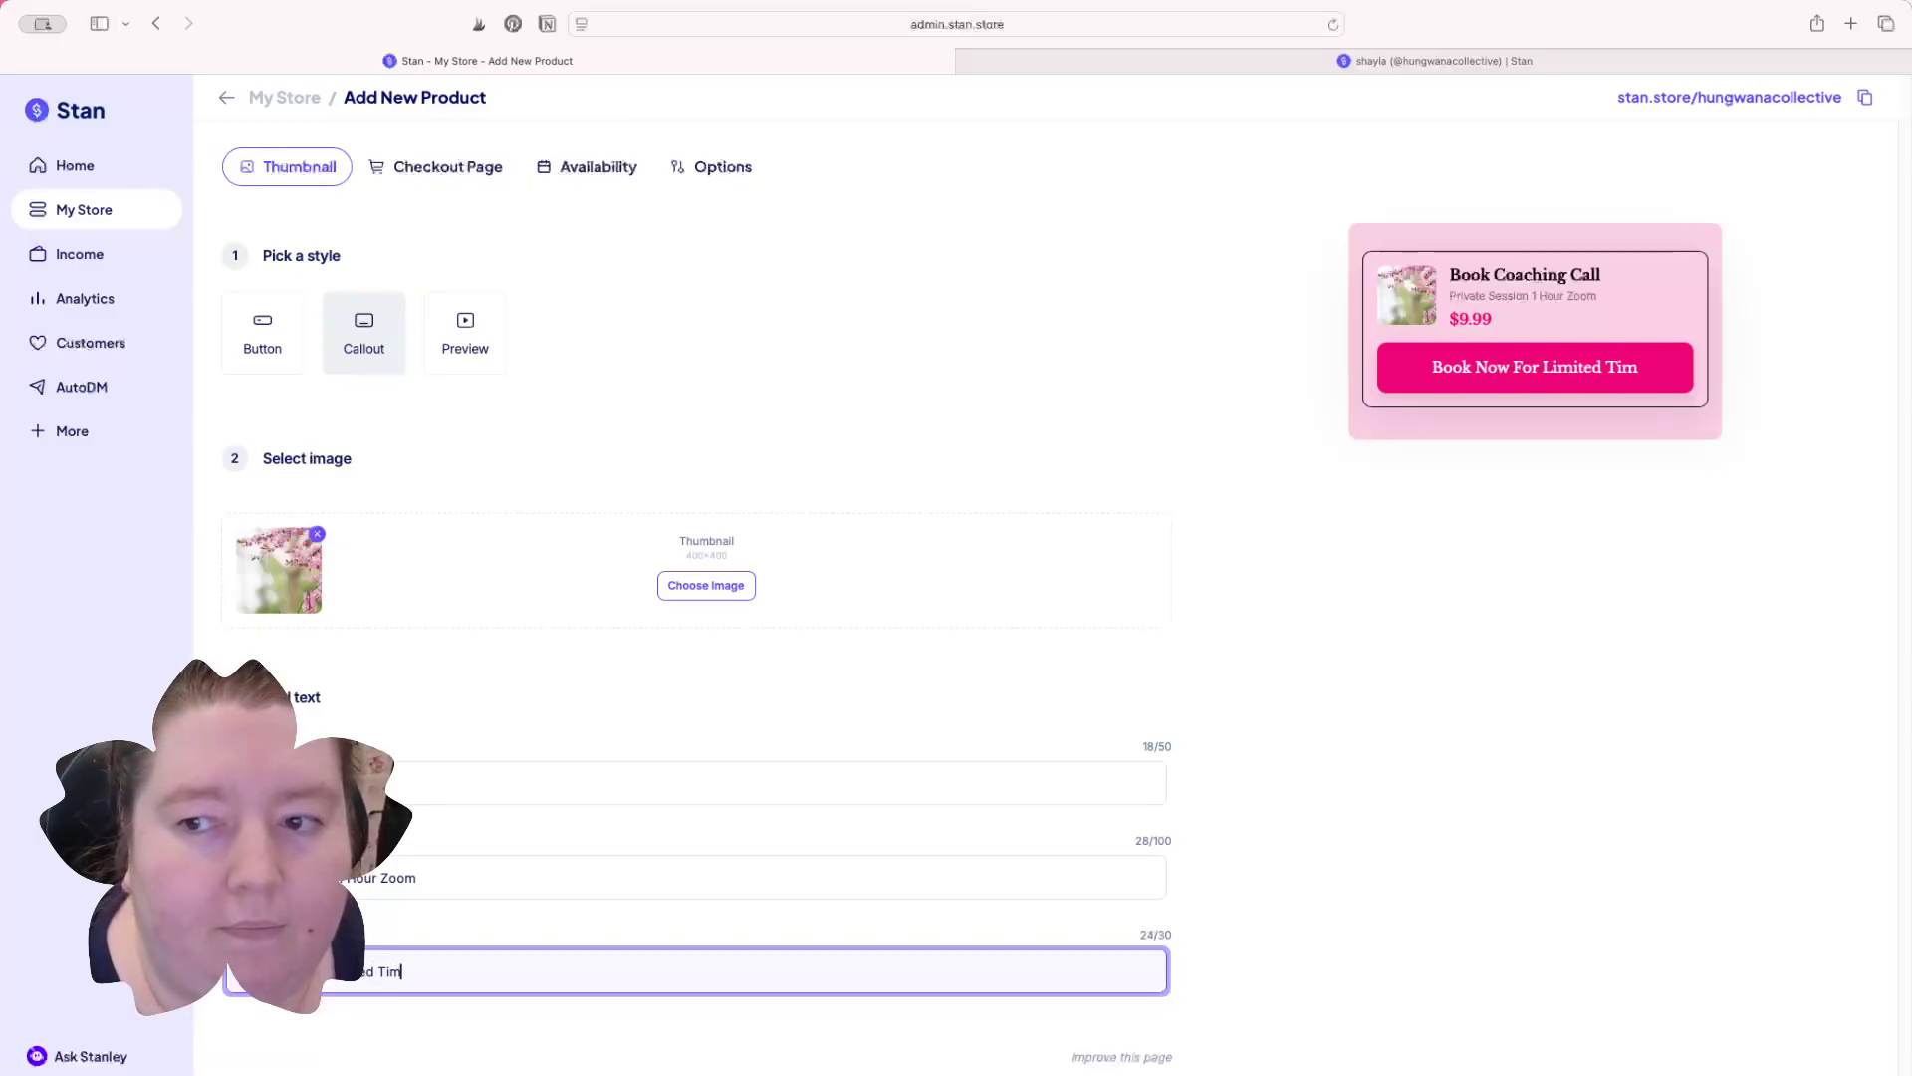
{"action": "key", "text": "BackSpace"}
{"action": "type", "text": "e"}
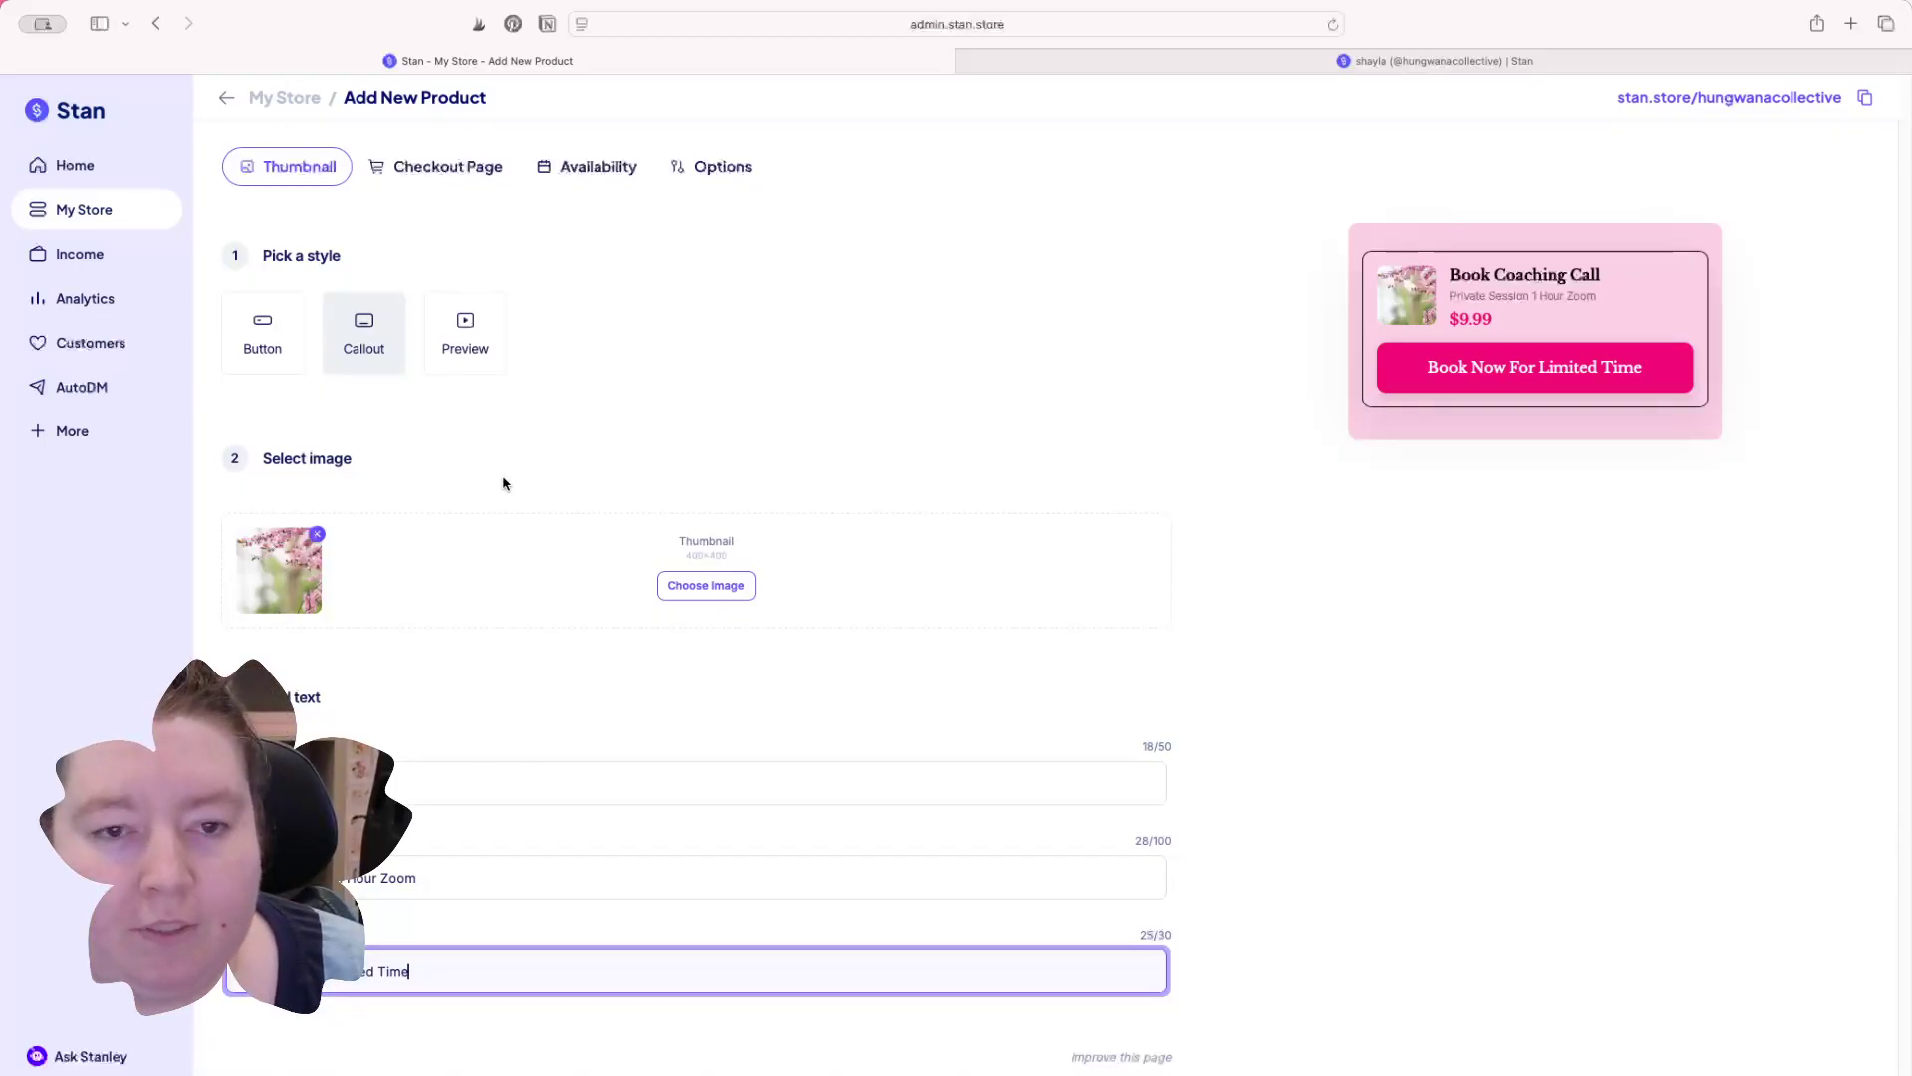
Step: Compare the Button, Callout and Preview thumbnail styles, and choose Preview for the coaching call
{"action": "left_click", "coordinate": [461, 361]}
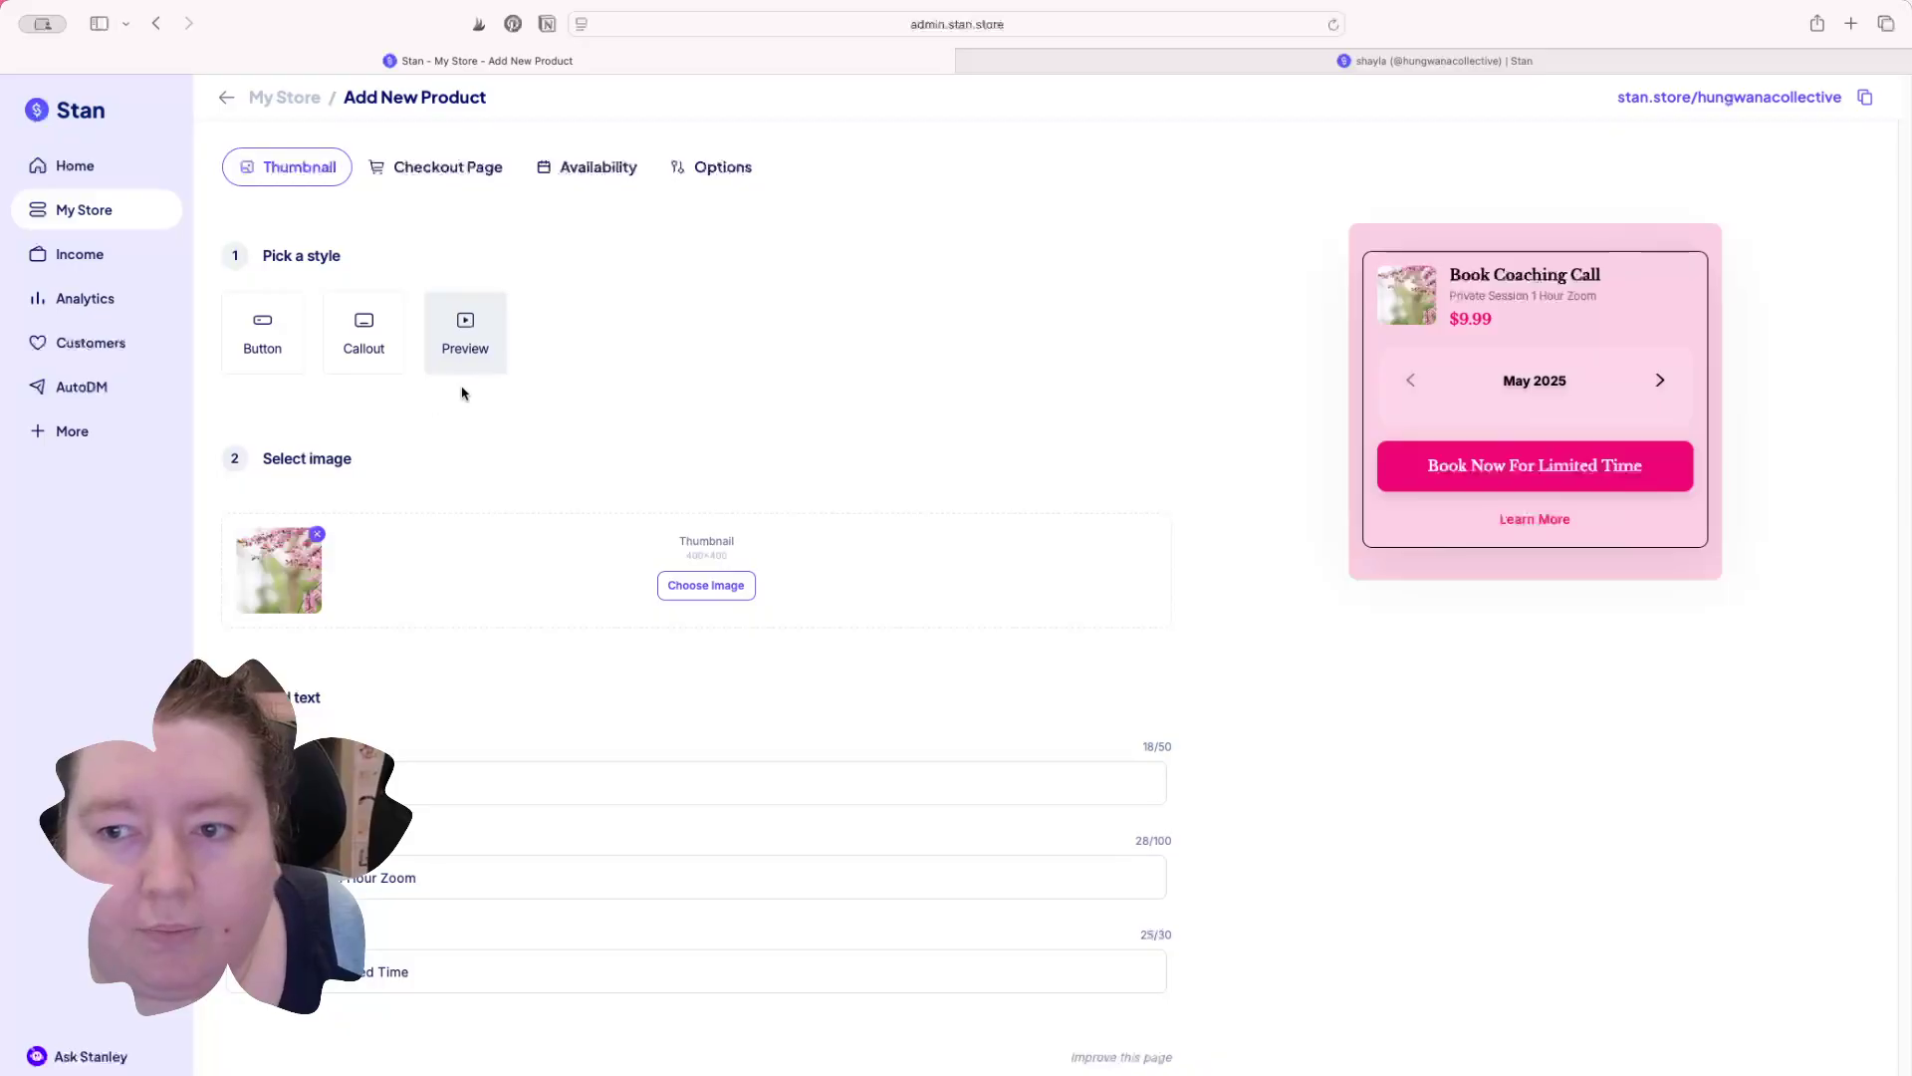
{"action": "left_click", "coordinate": [1658, 382]}
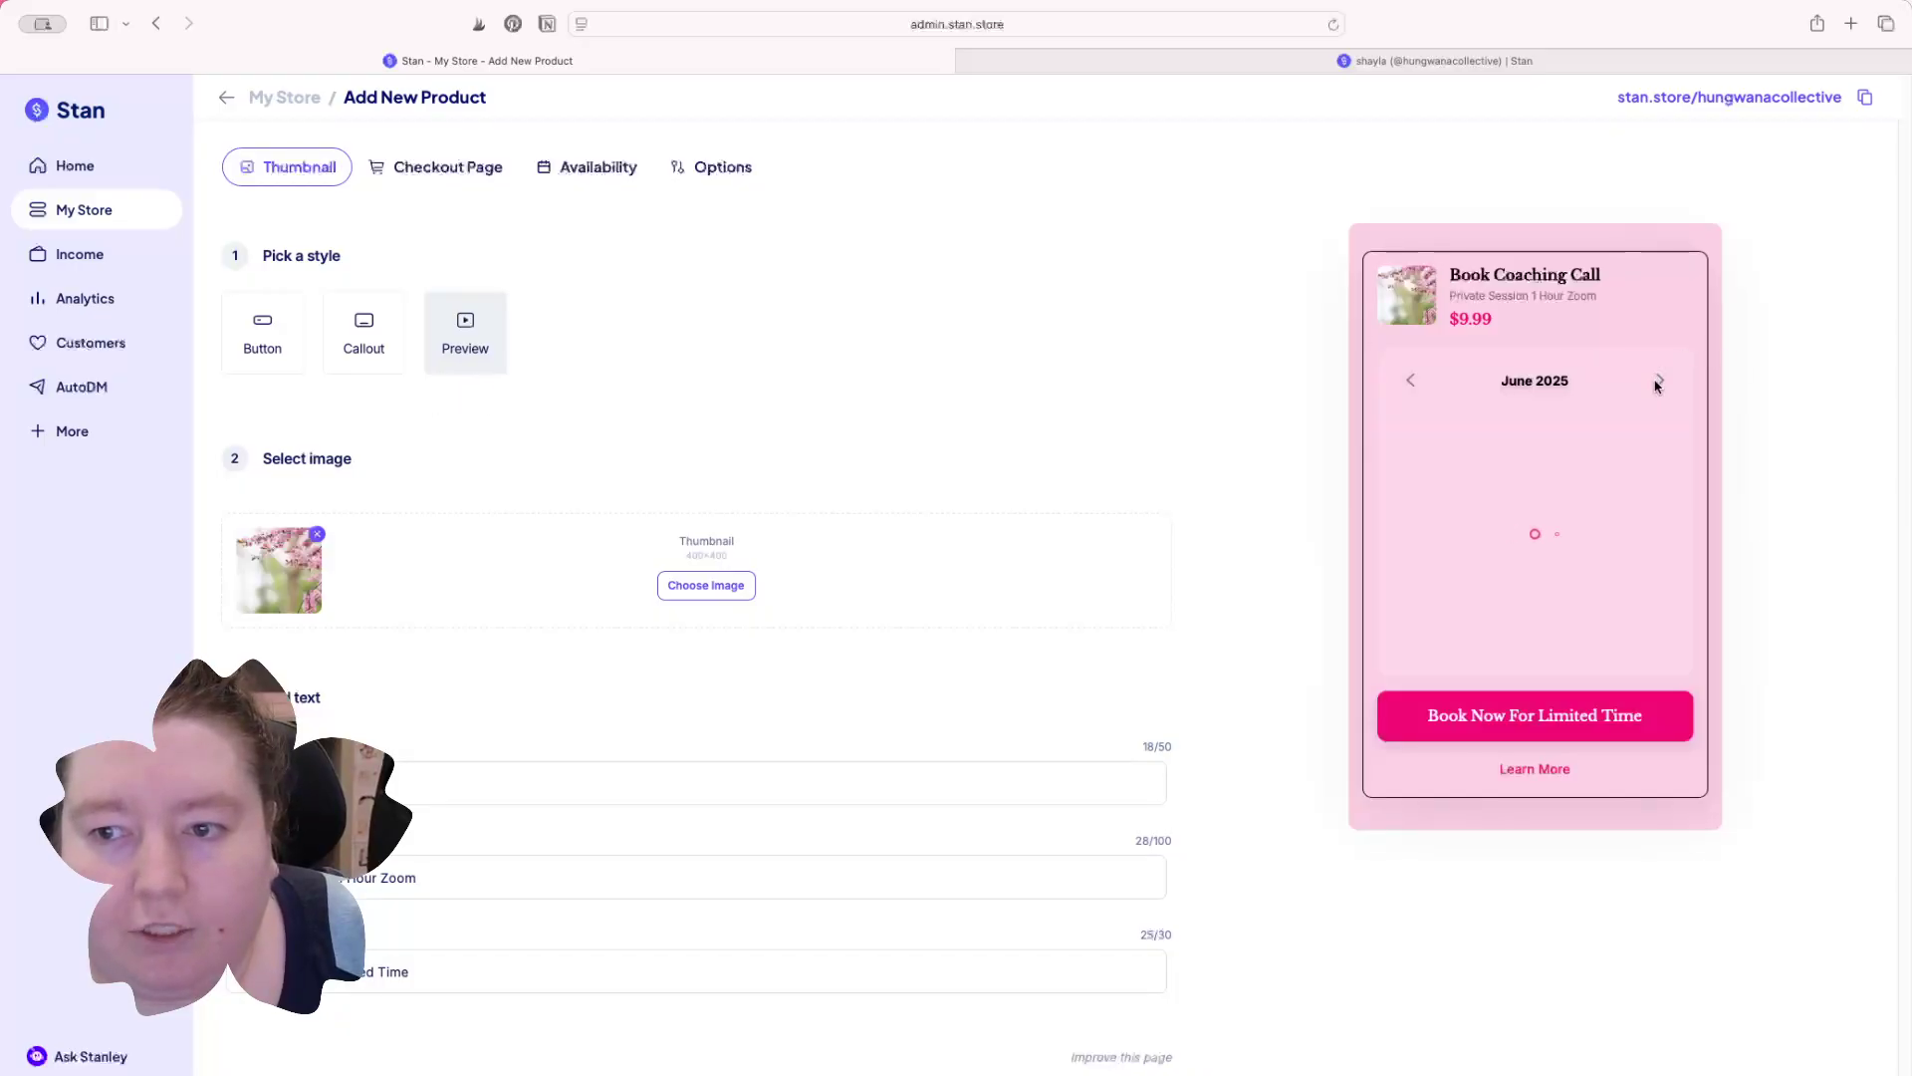
{"action": "left_click", "coordinate": [283, 331]}
{"action": "left_click", "coordinate": [400, 329]}
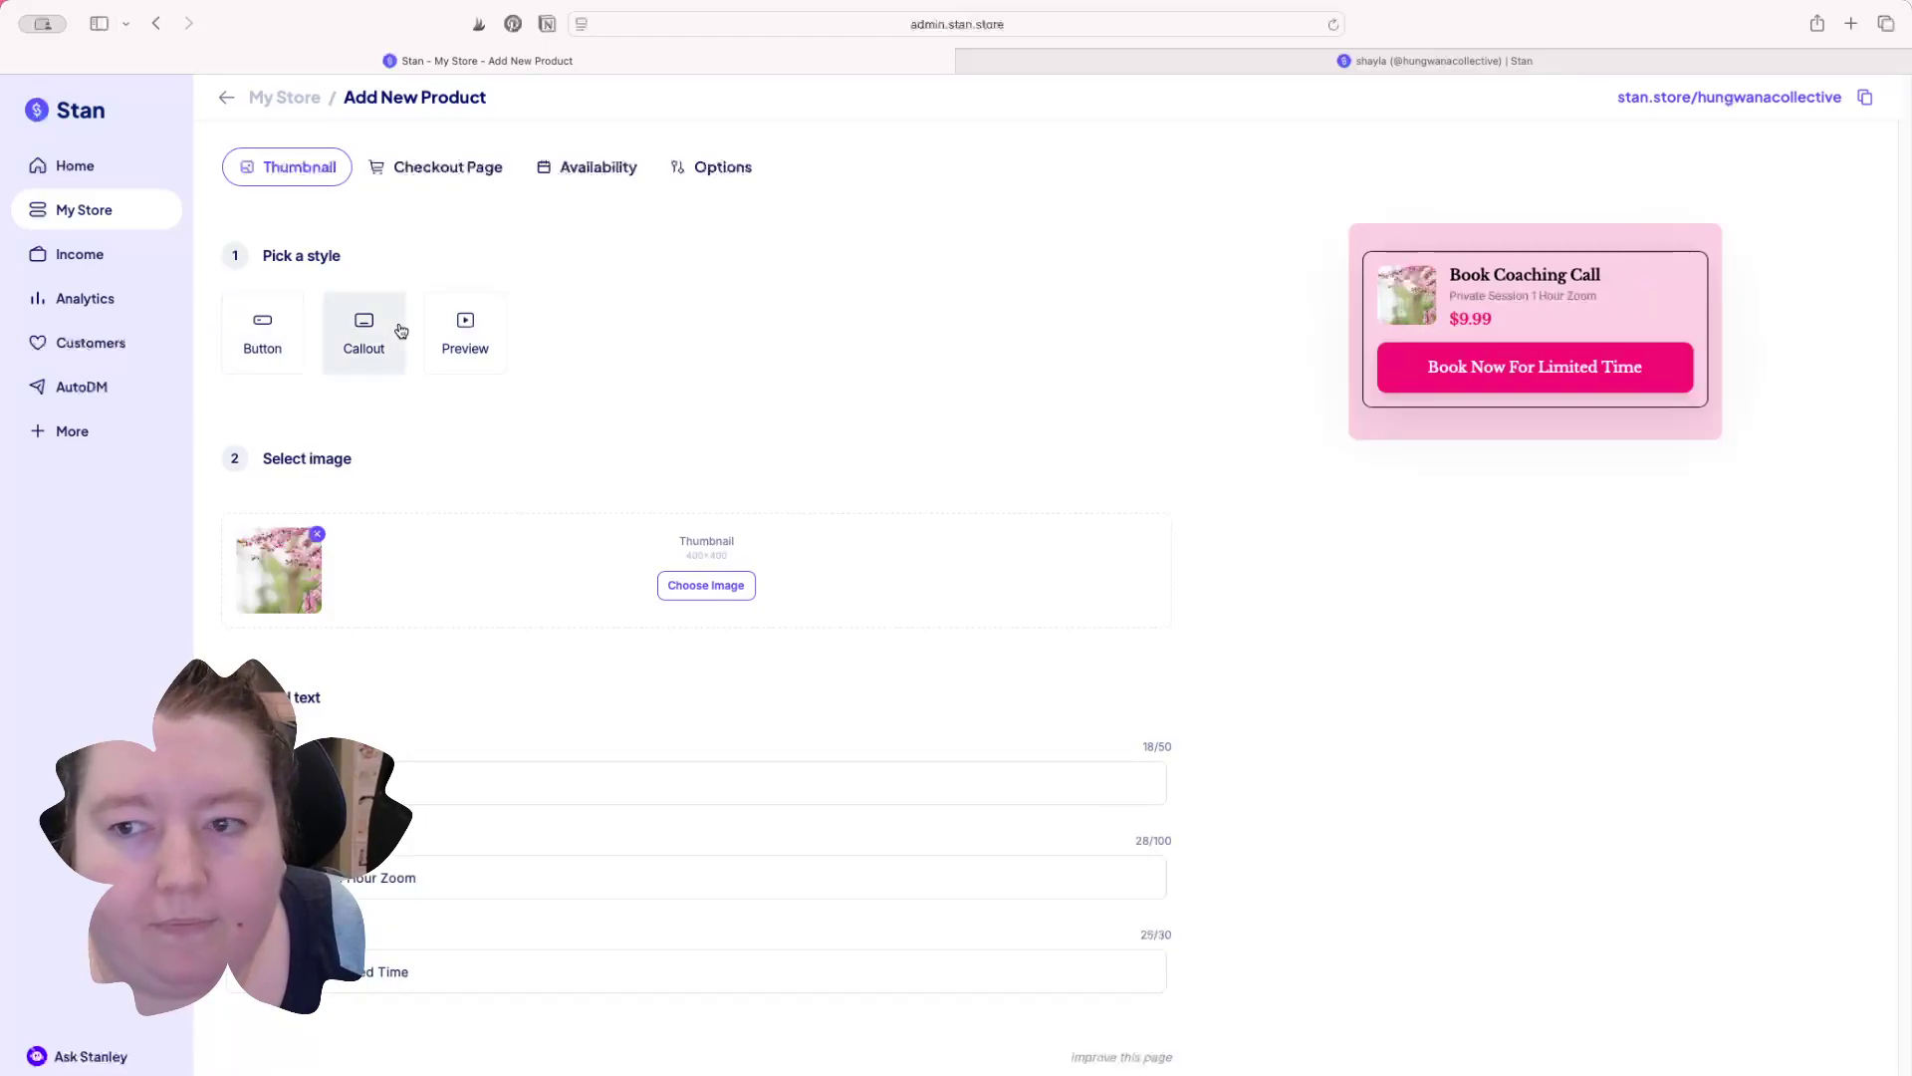
{"action": "left_click", "coordinate": [472, 344]}
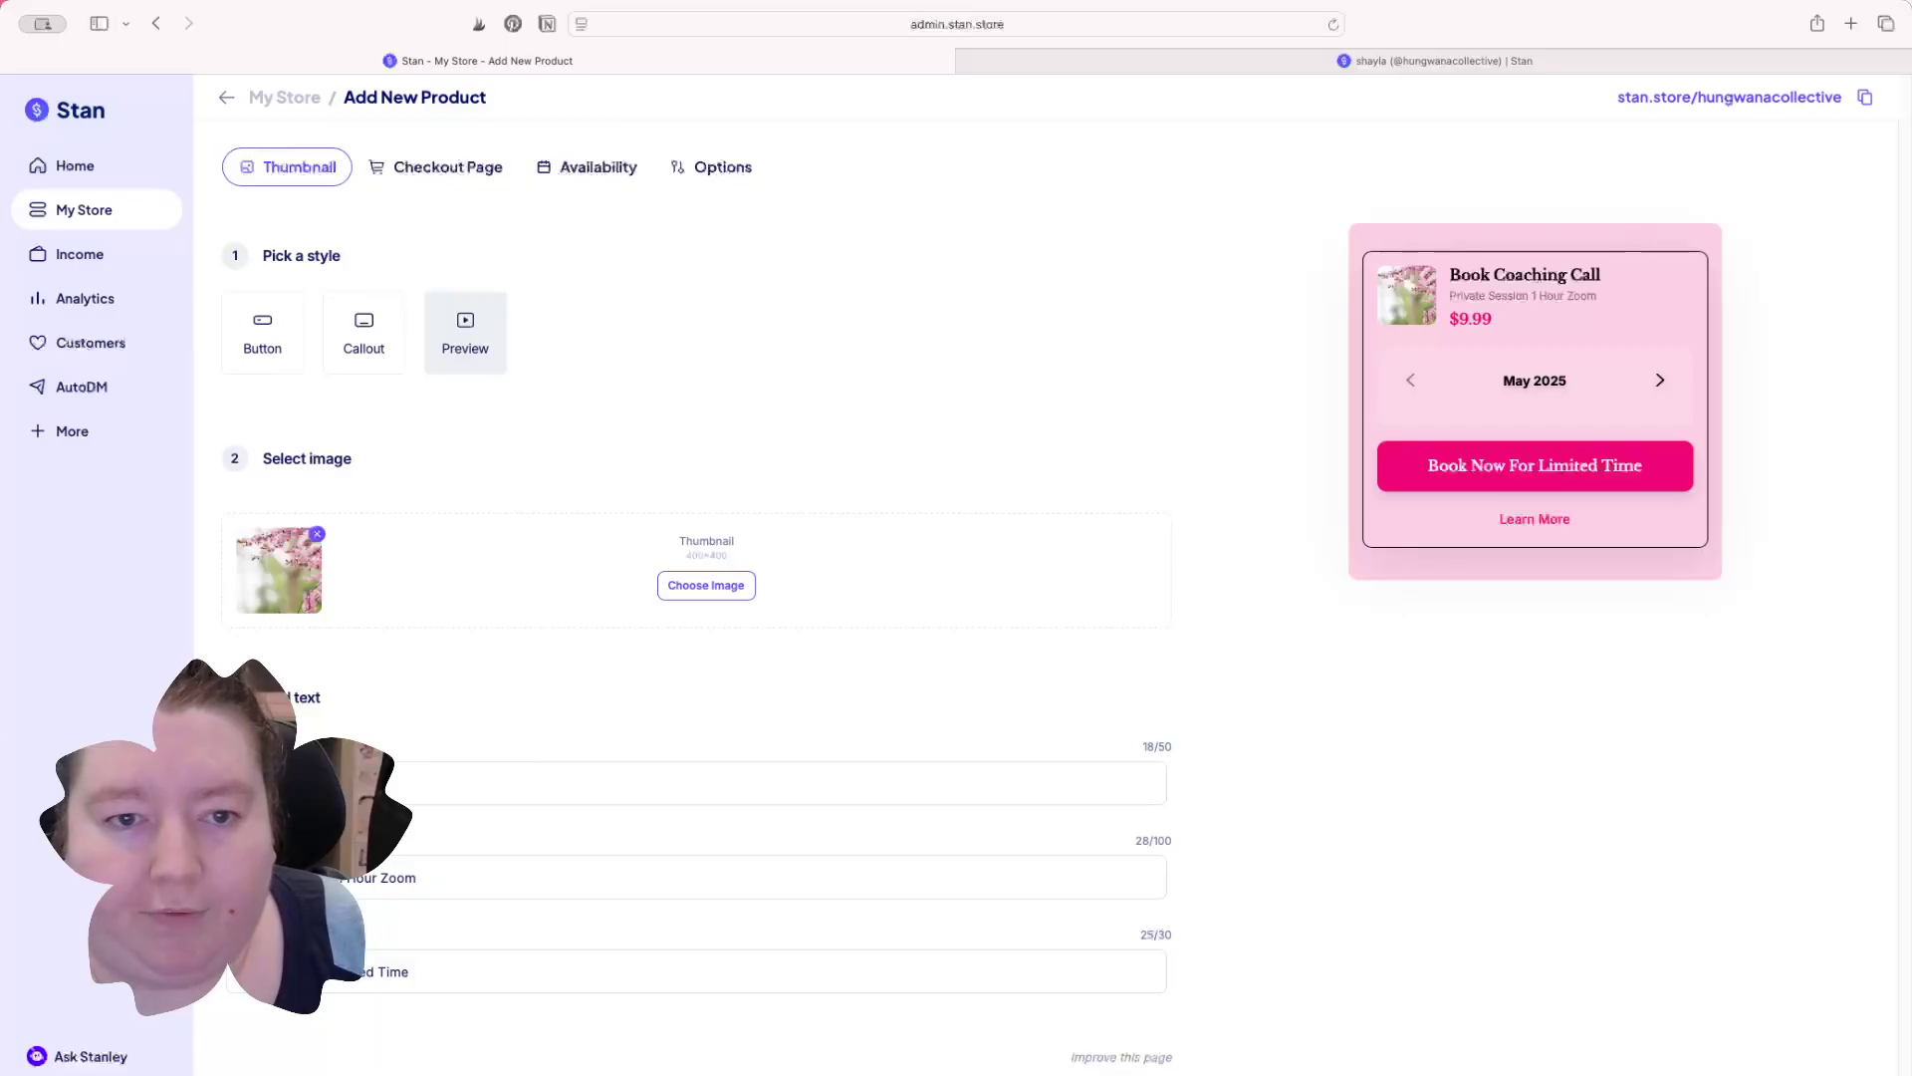
Step: On the checkout page, use the stock photo of a lit lighthouse against a purple sky, with its default crop, as the header image
{"action": "left_click", "coordinate": [447, 166]}
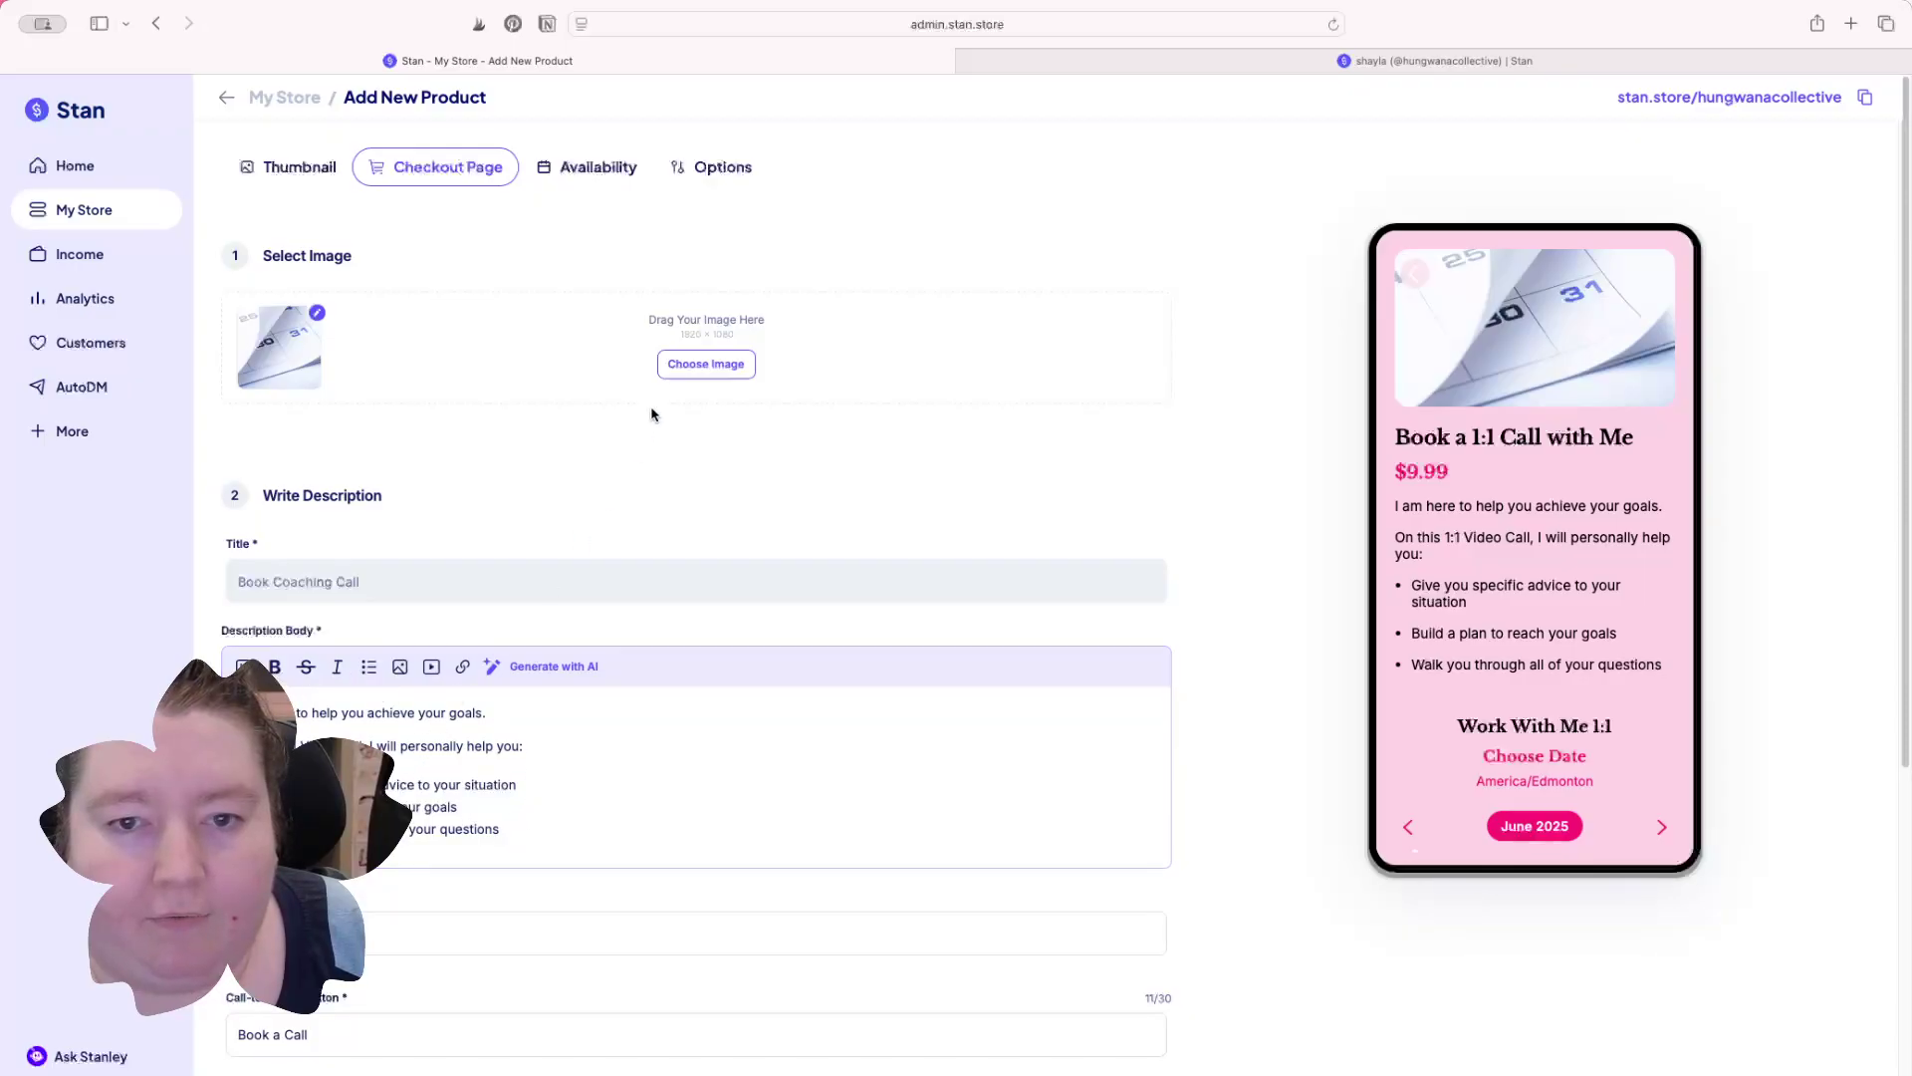
{"action": "left_click", "coordinate": [706, 363]}
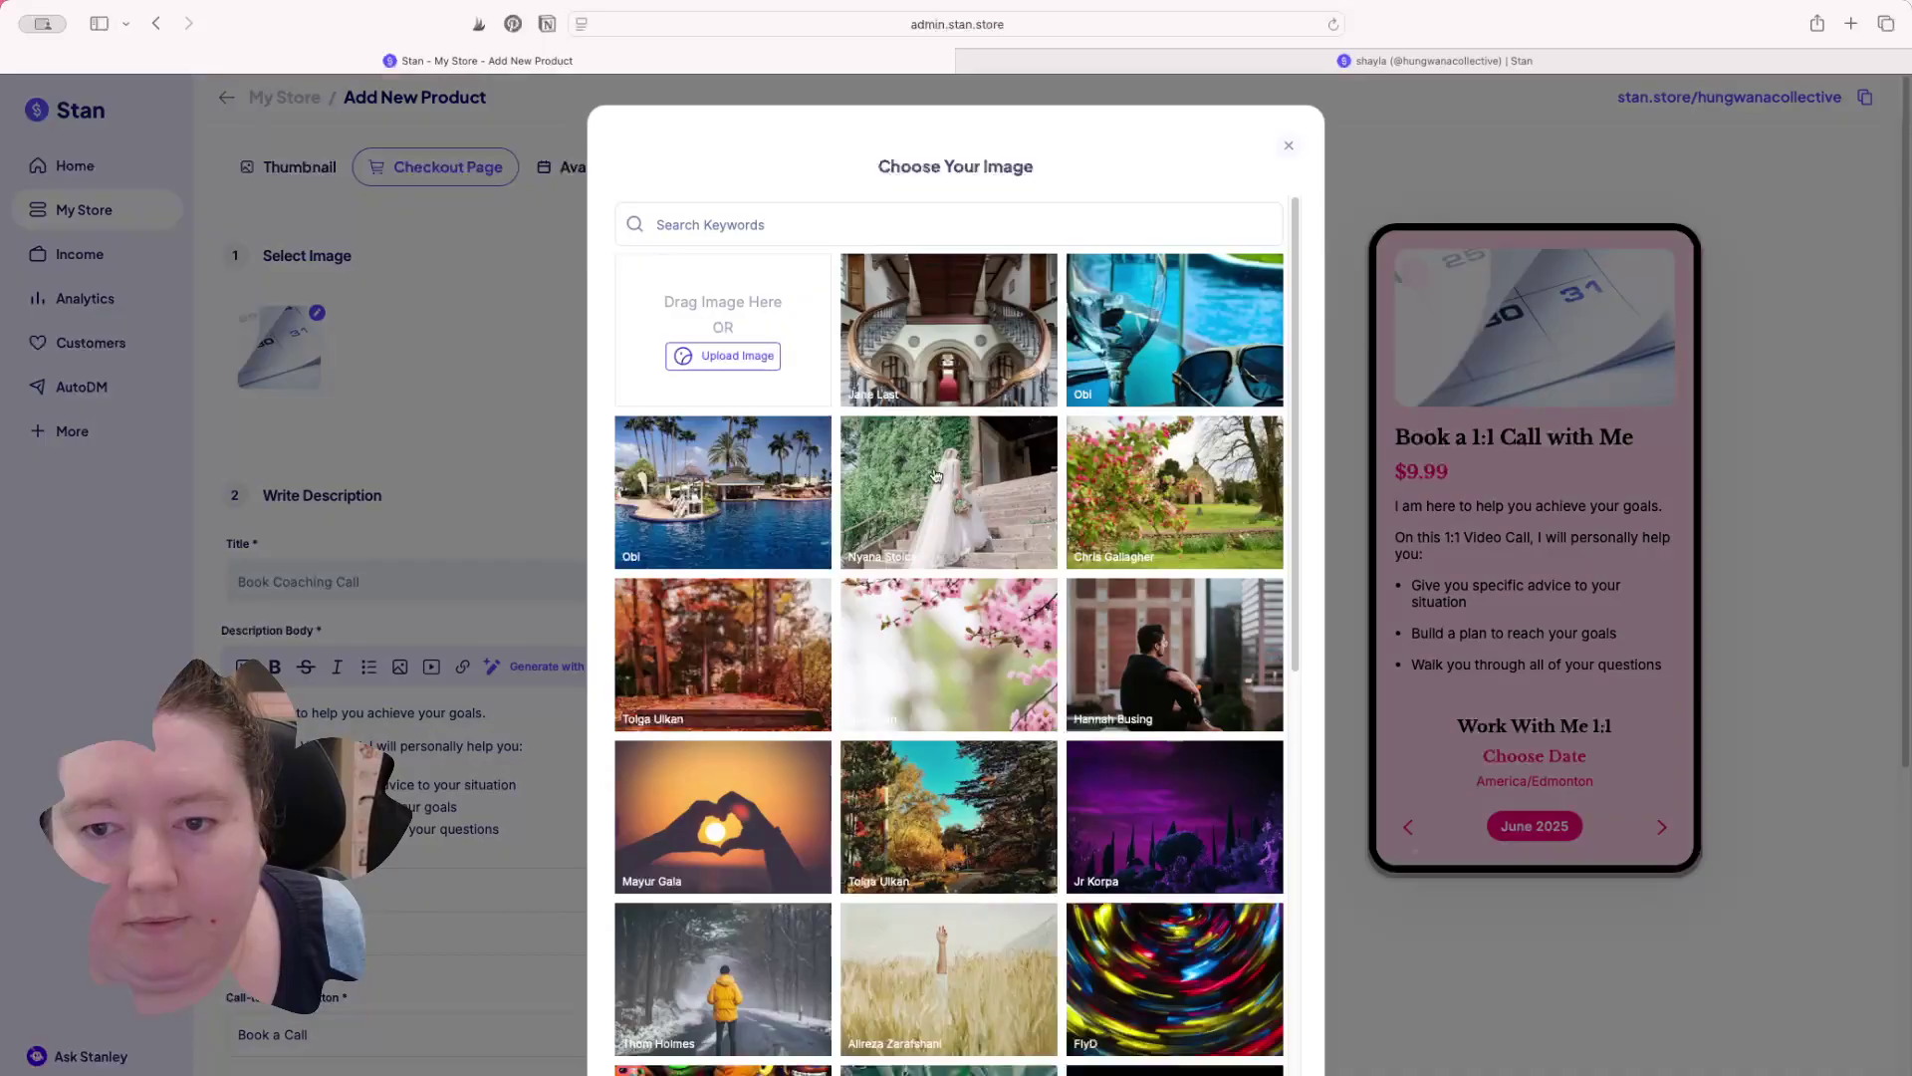
{"action": "scroll", "coordinate": [986, 936], "scroll_direction": "down", "scroll_amount": 7}
{"action": "scroll", "coordinate": [1008, 973], "scroll_direction": "down", "scroll_amount": 1}
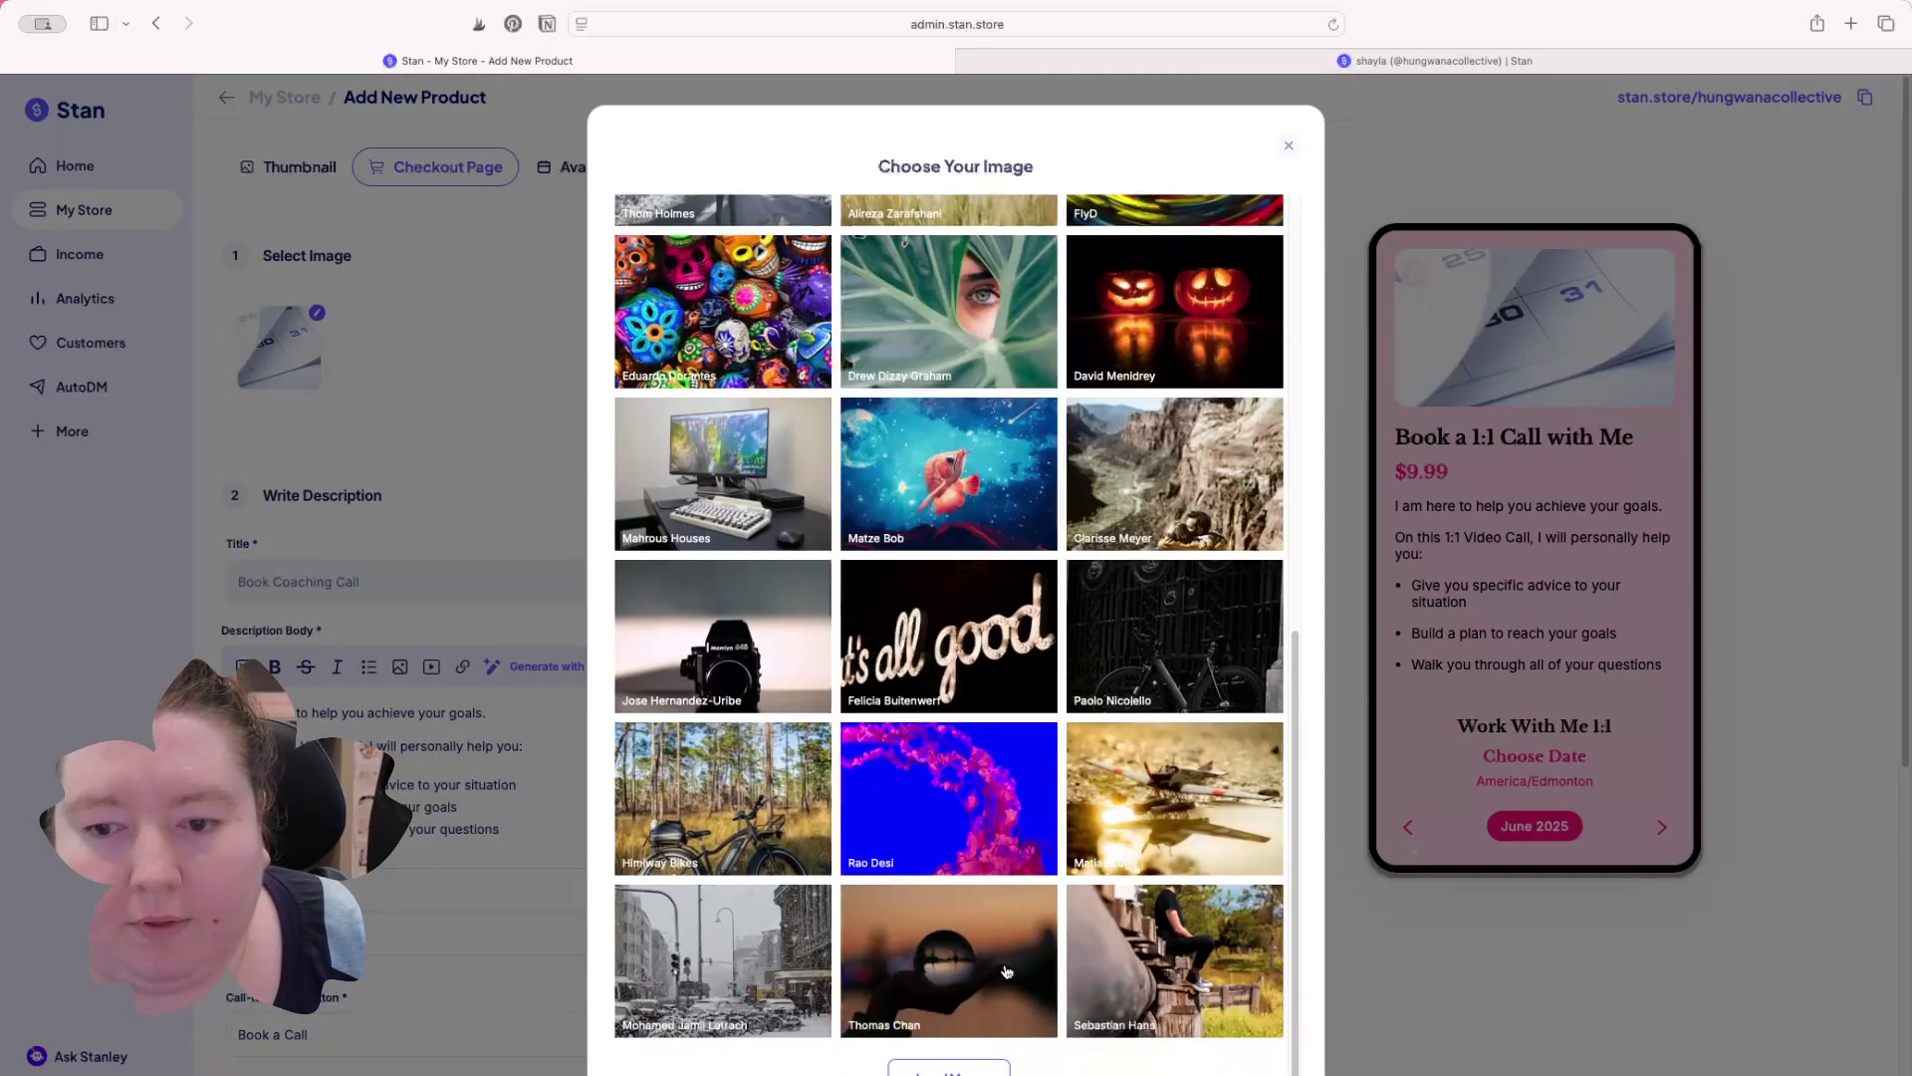
{"action": "scroll", "coordinate": [896, 915], "scroll_direction": "down", "scroll_amount": 15}
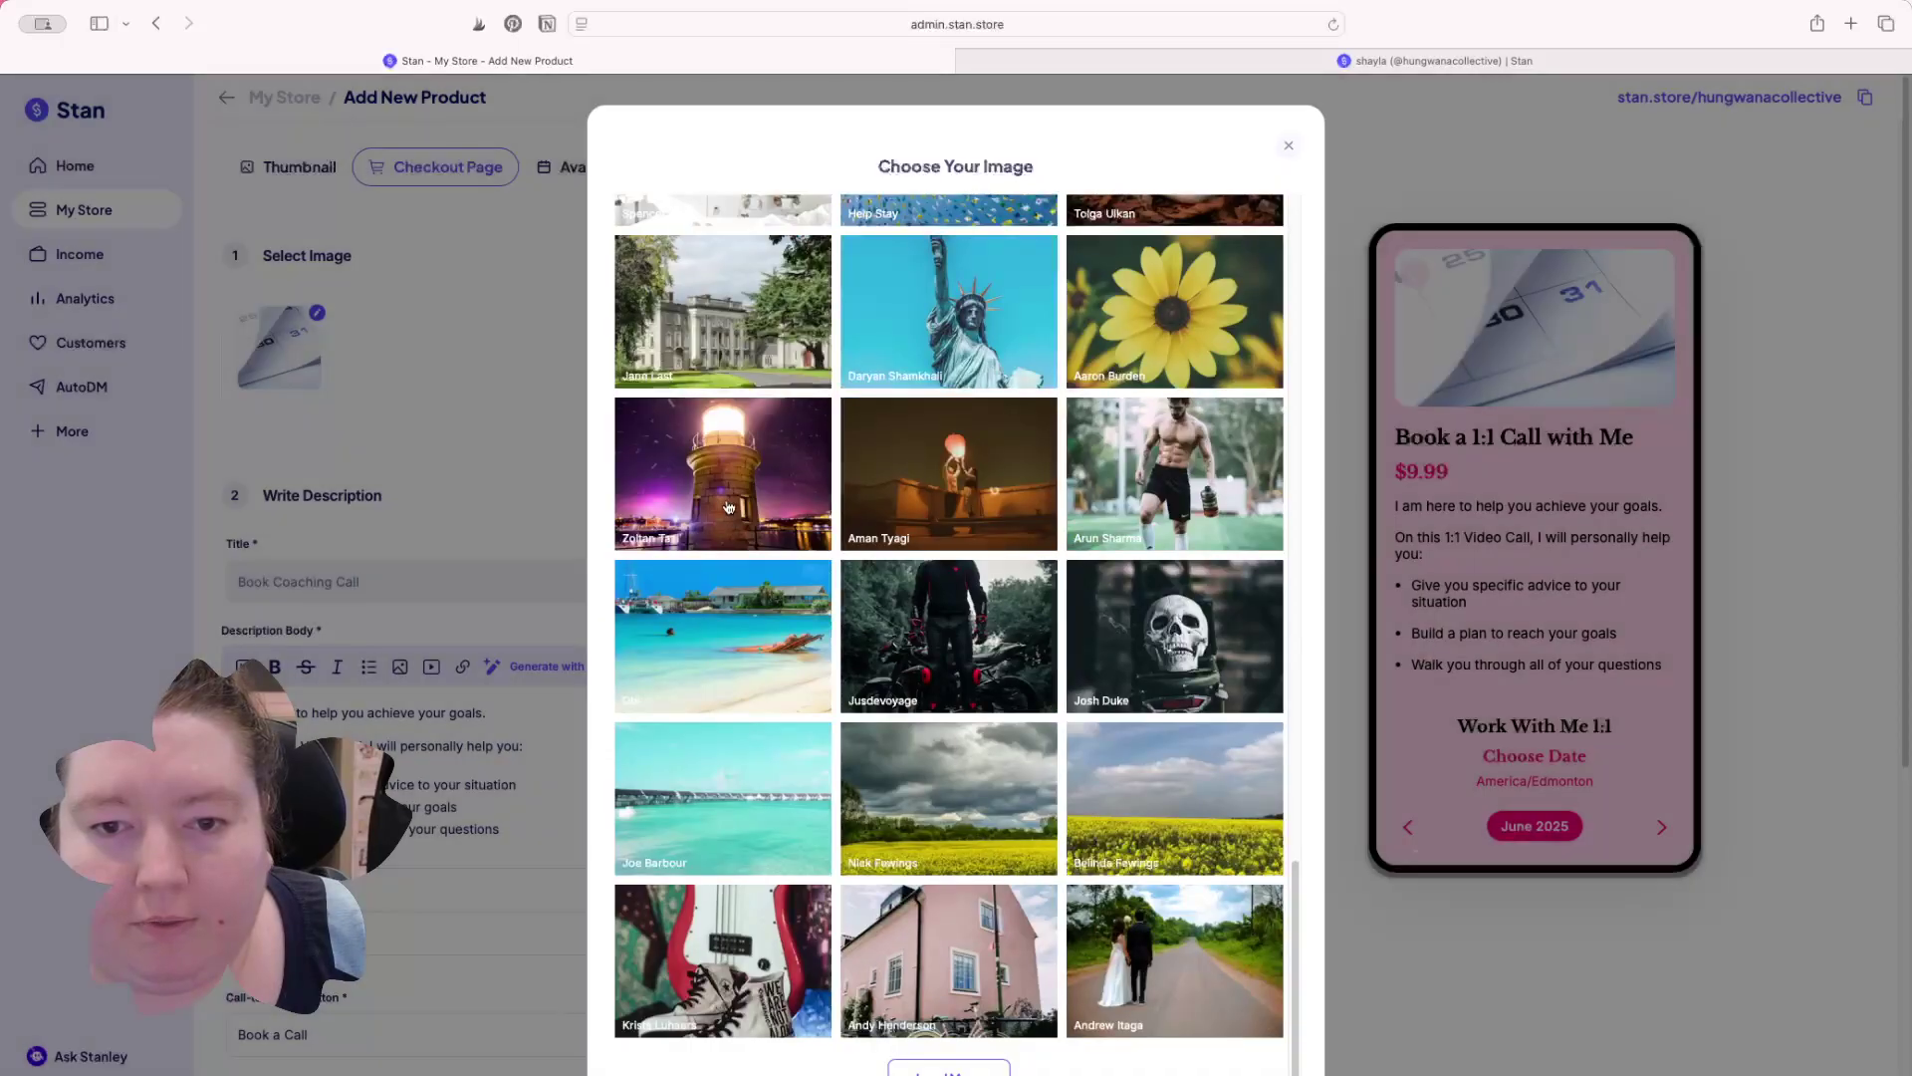
{"action": "left_click", "coordinate": [728, 508]}
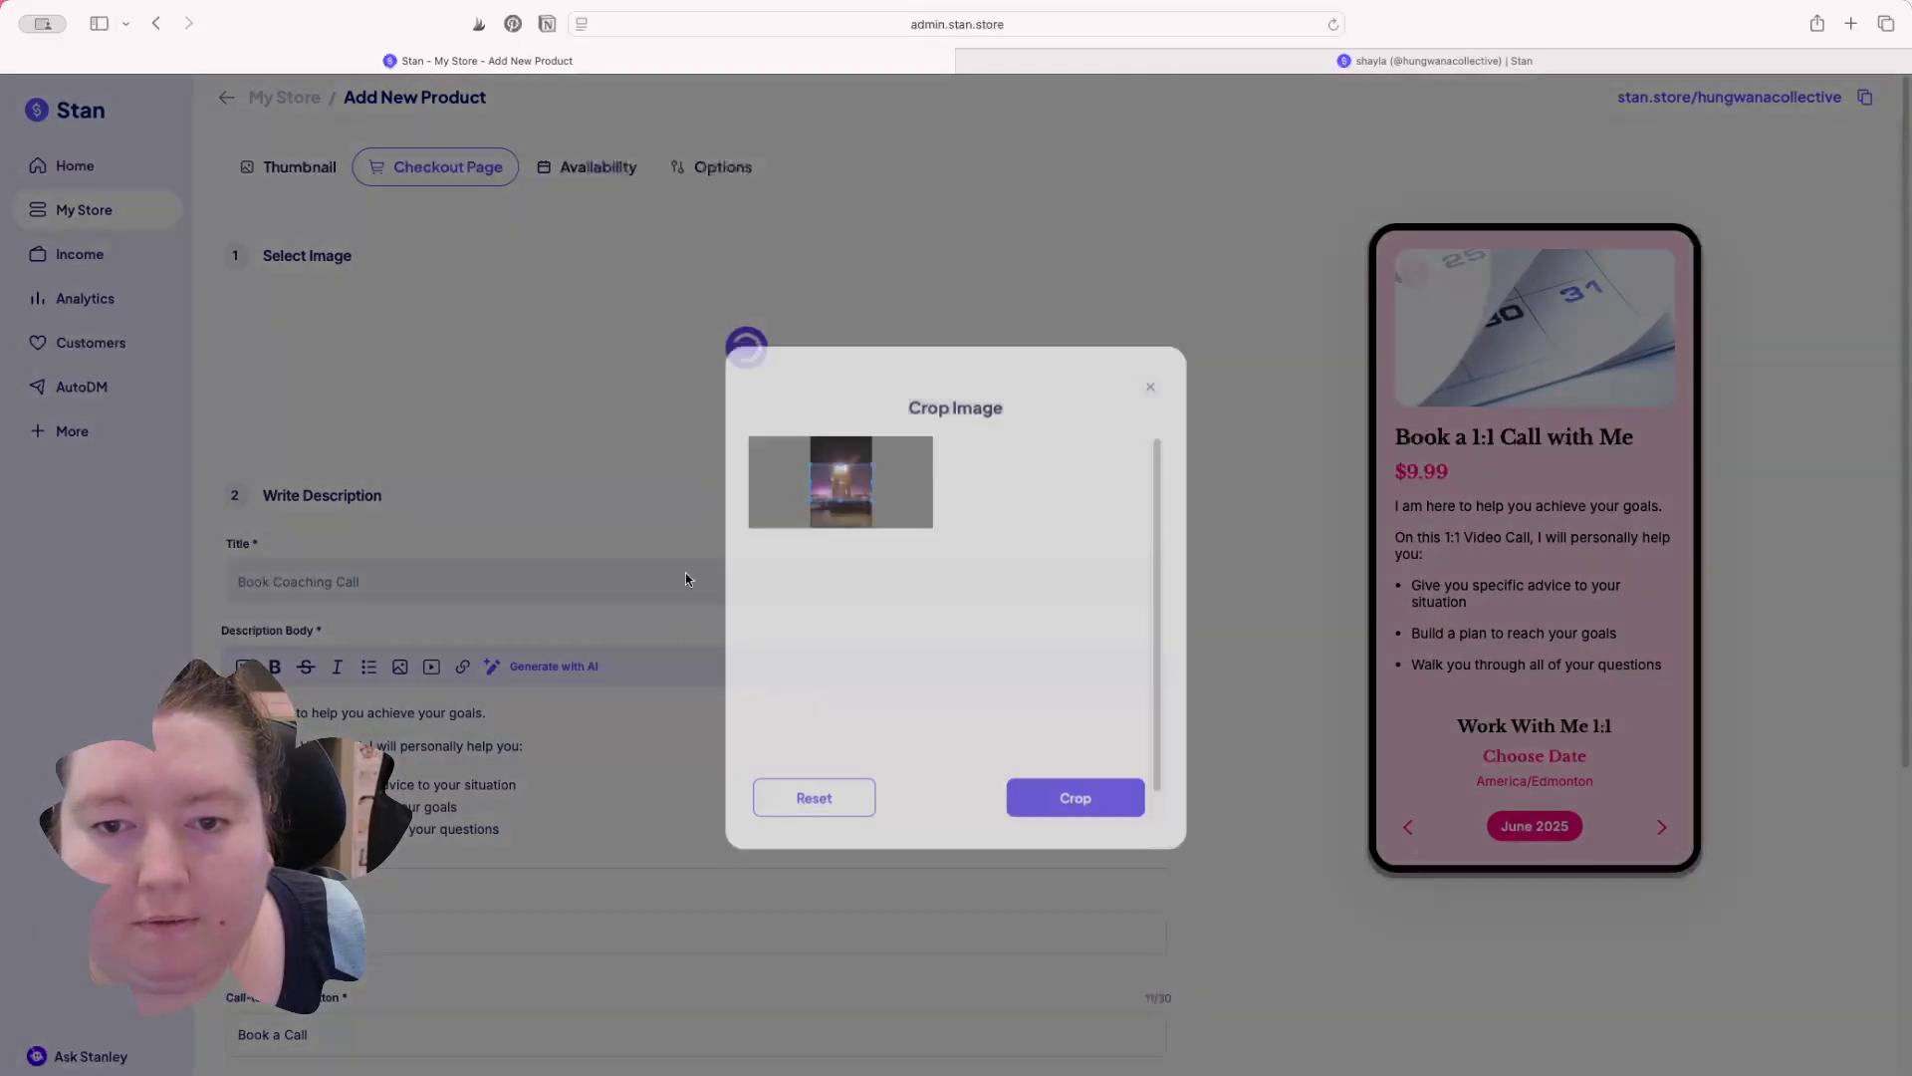
{"action": "left_click", "coordinate": [1101, 833]}
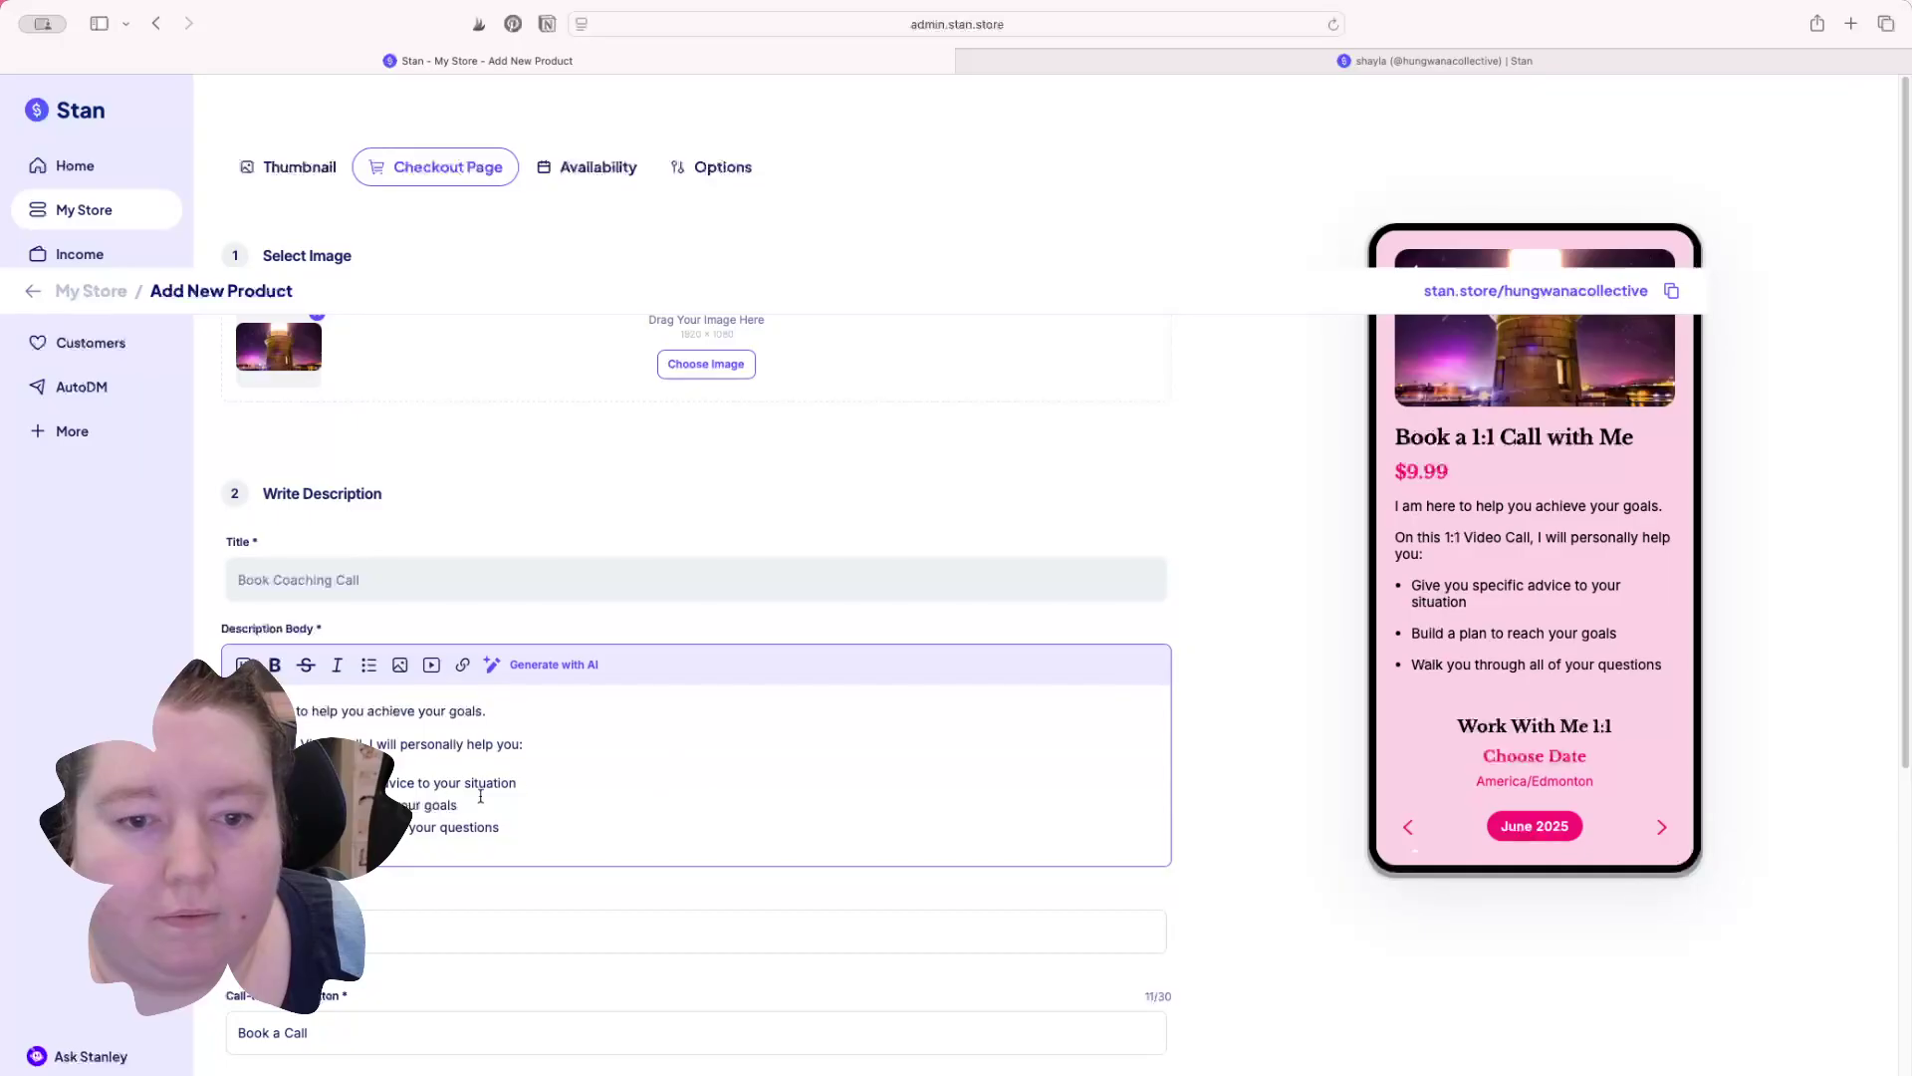
Step: Replace the checkout page's entire default description with "One Hour Call Includes"
{"action": "left_click", "coordinate": [606, 914]}
{"action": "scroll", "coordinate": [607, 914], "scroll_direction": "down", "scroll_amount": 2}
{"action": "left_click", "coordinate": [301, 657]}
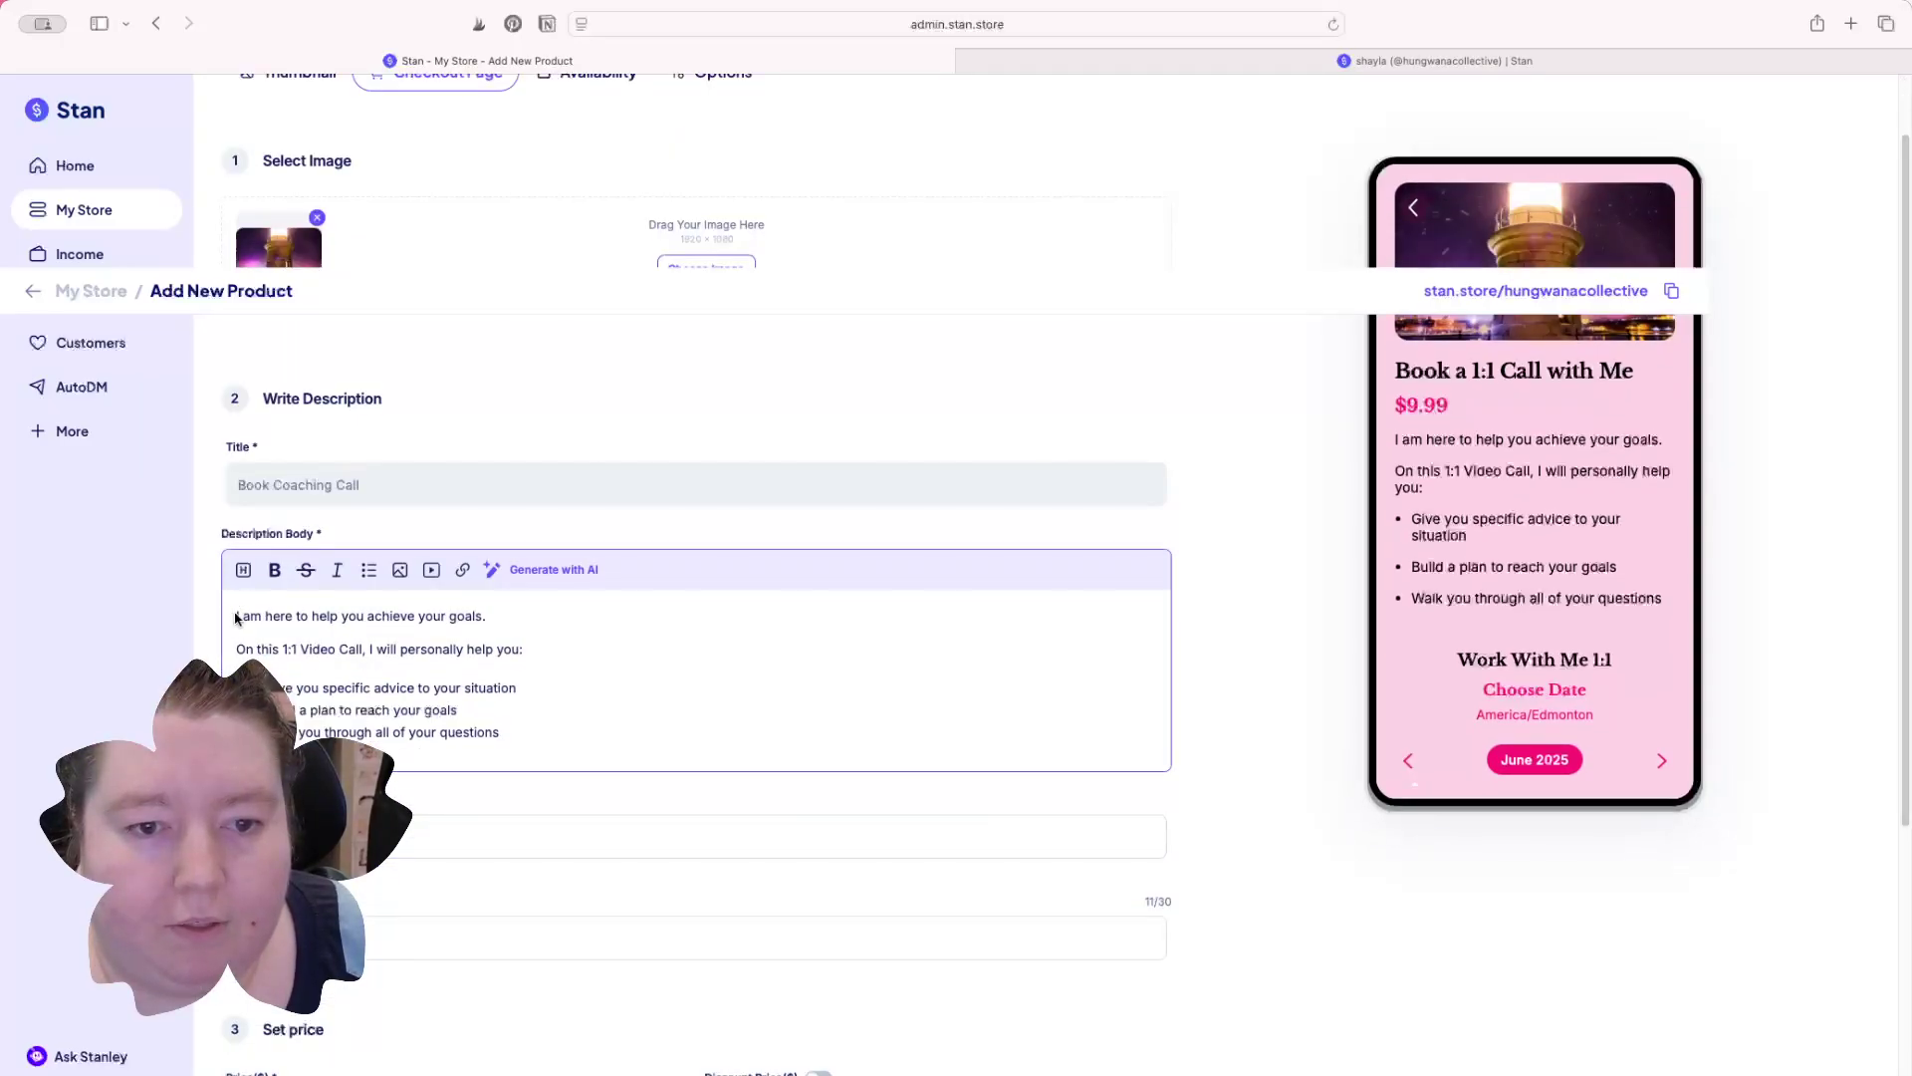
{"action": "left_click_drag", "start_coordinate": [233, 620], "coordinate": [586, 752]}
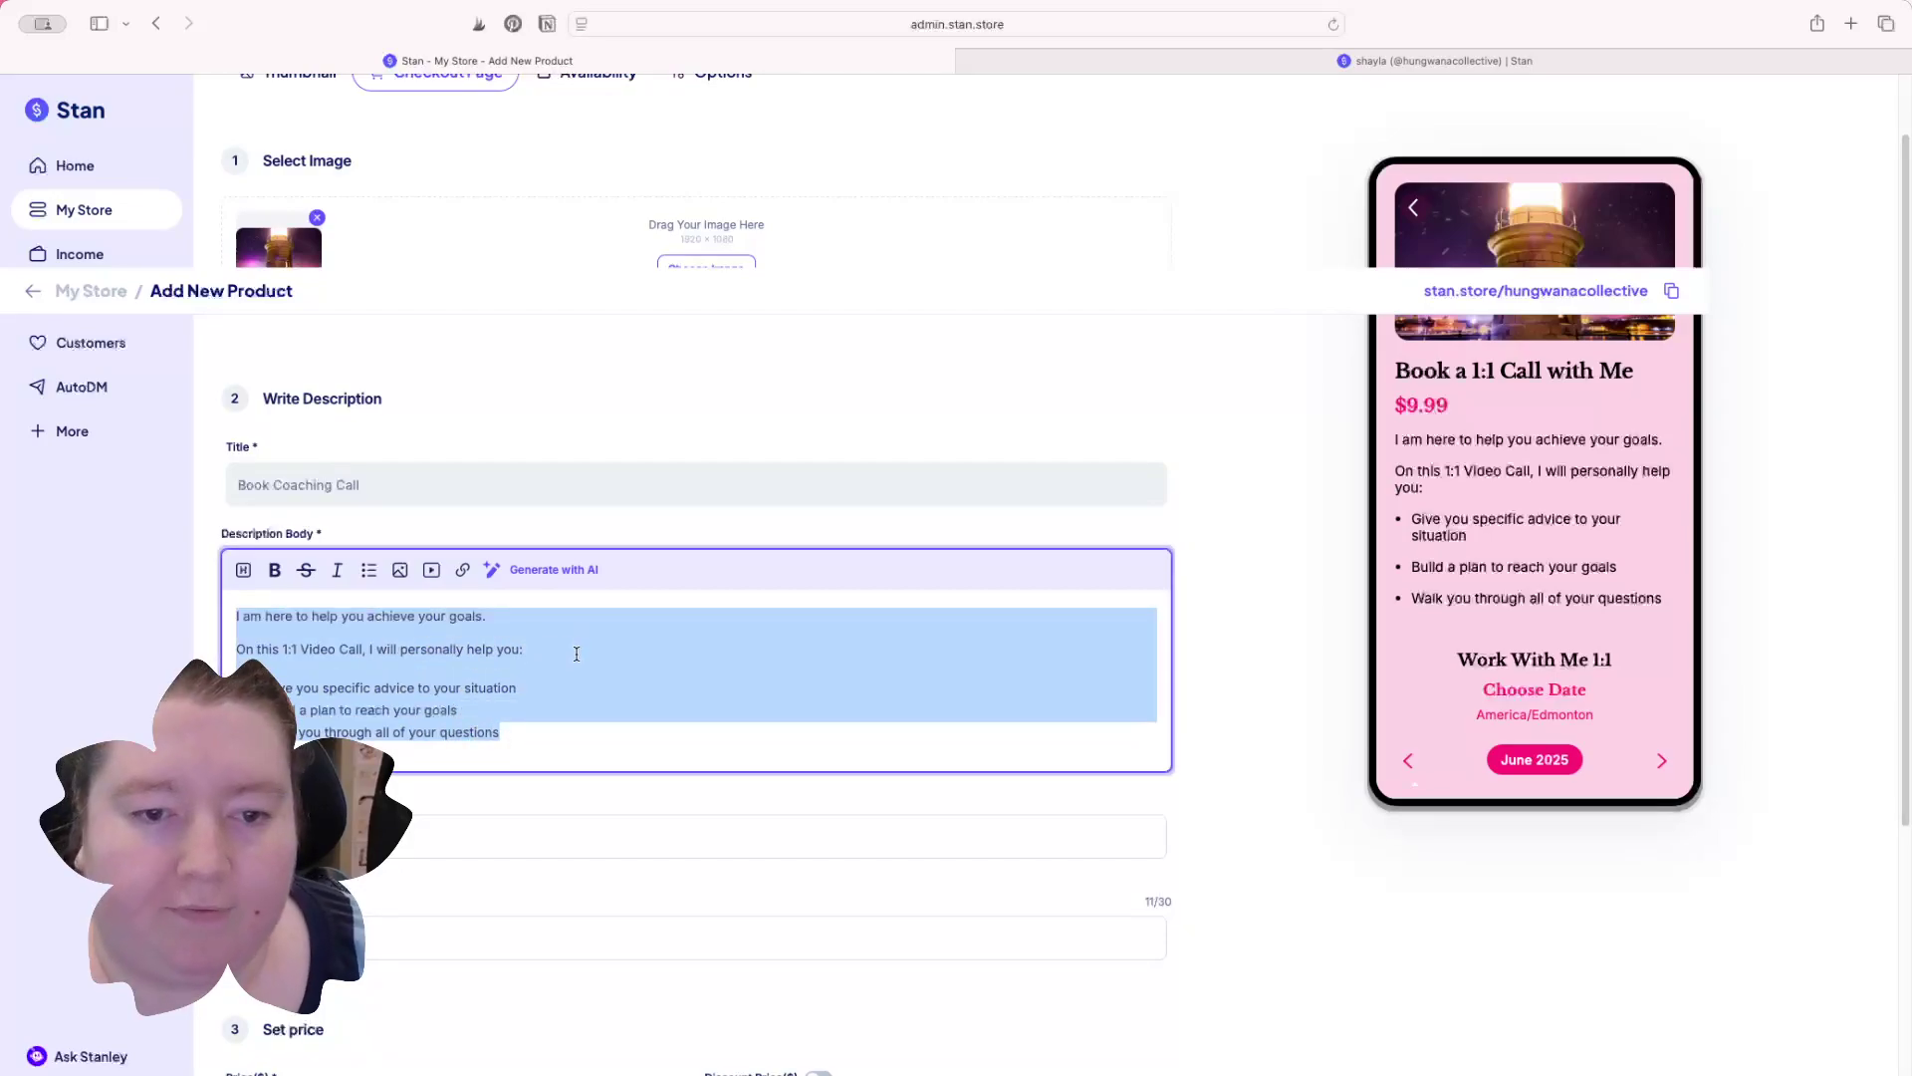
{"action": "type", "text": "One Hour Call Includes"}
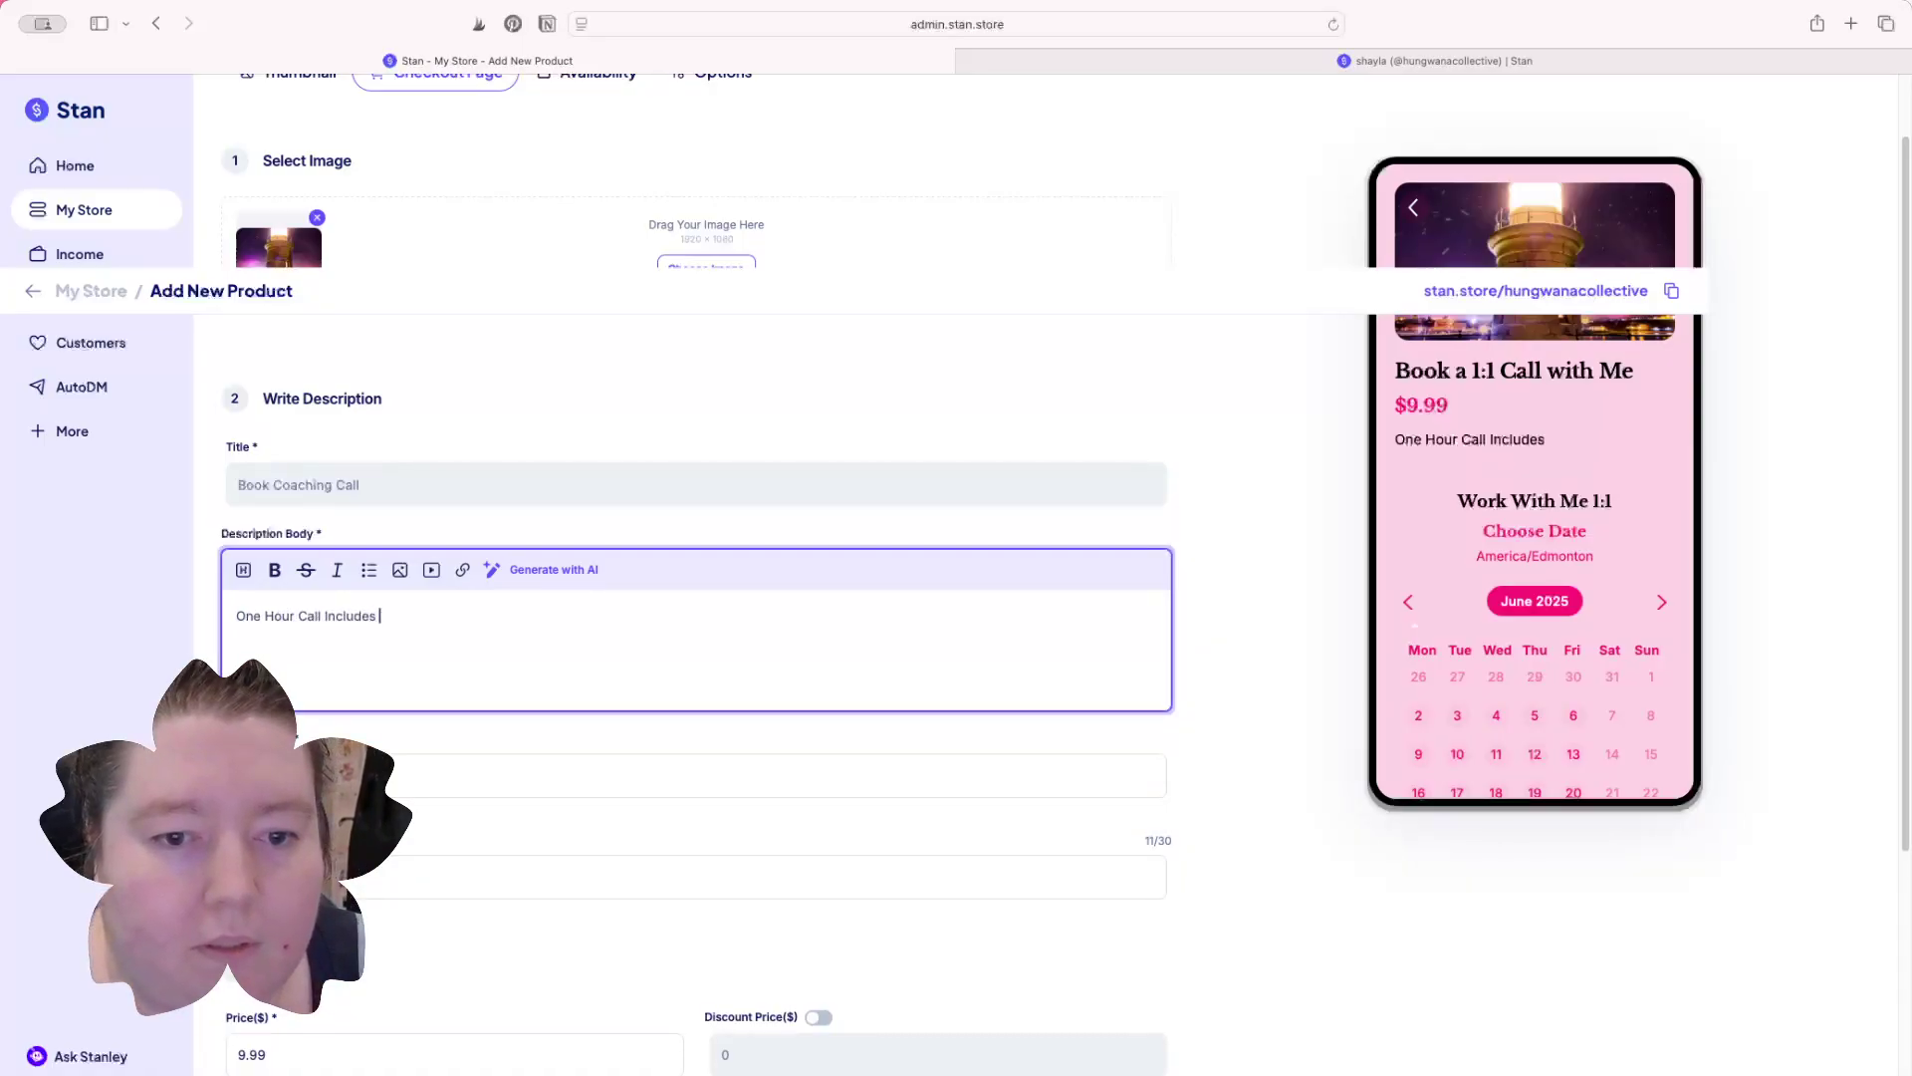
Step: Add the line "Ask 20 Questions About Business, Youtube Or Website Design" to the checkout page description
{"action": "key", "text": "Return"}
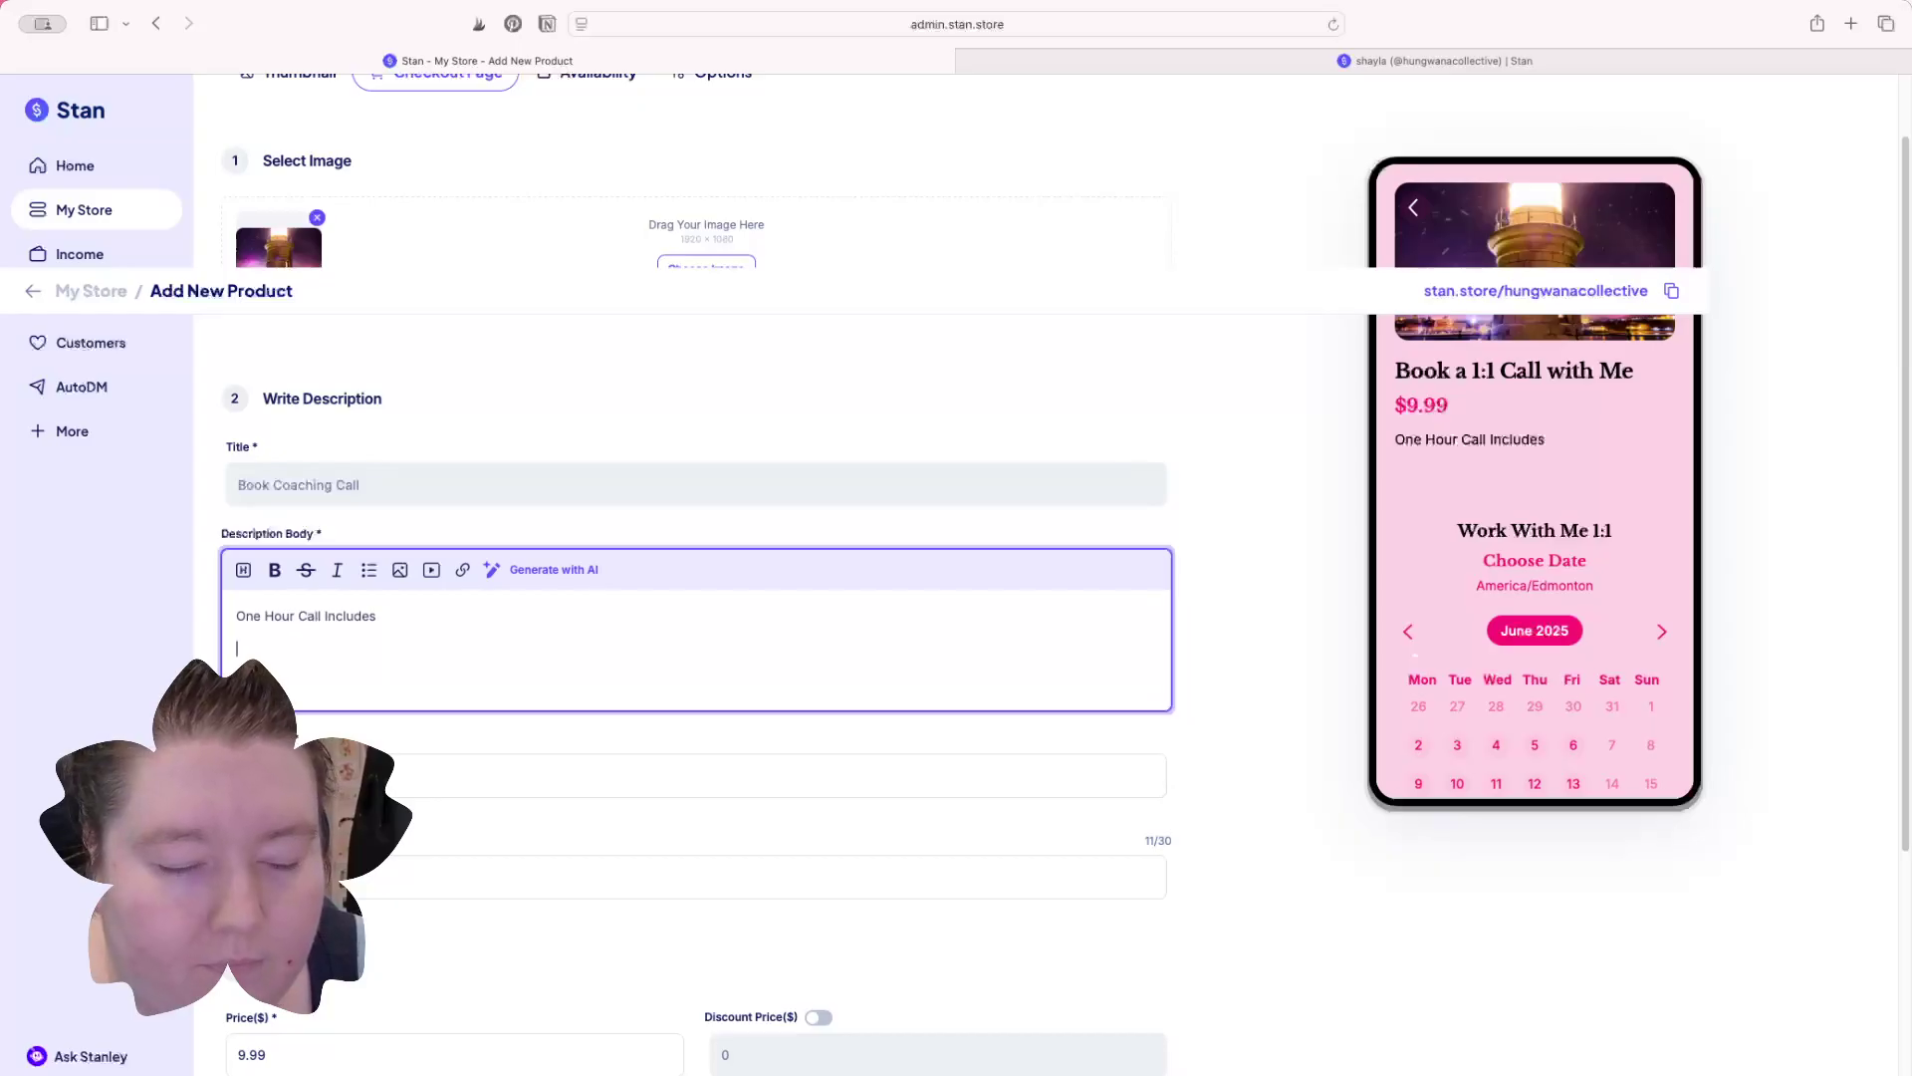
{"action": "type", "text": "ASk"}
{"action": "key", "text": "BackSpace"}
{"action": "key", "text": "BackSpace"}
{"action": "key", "text": "BackSpace"}
{"action": "type", "text": "ssk"}
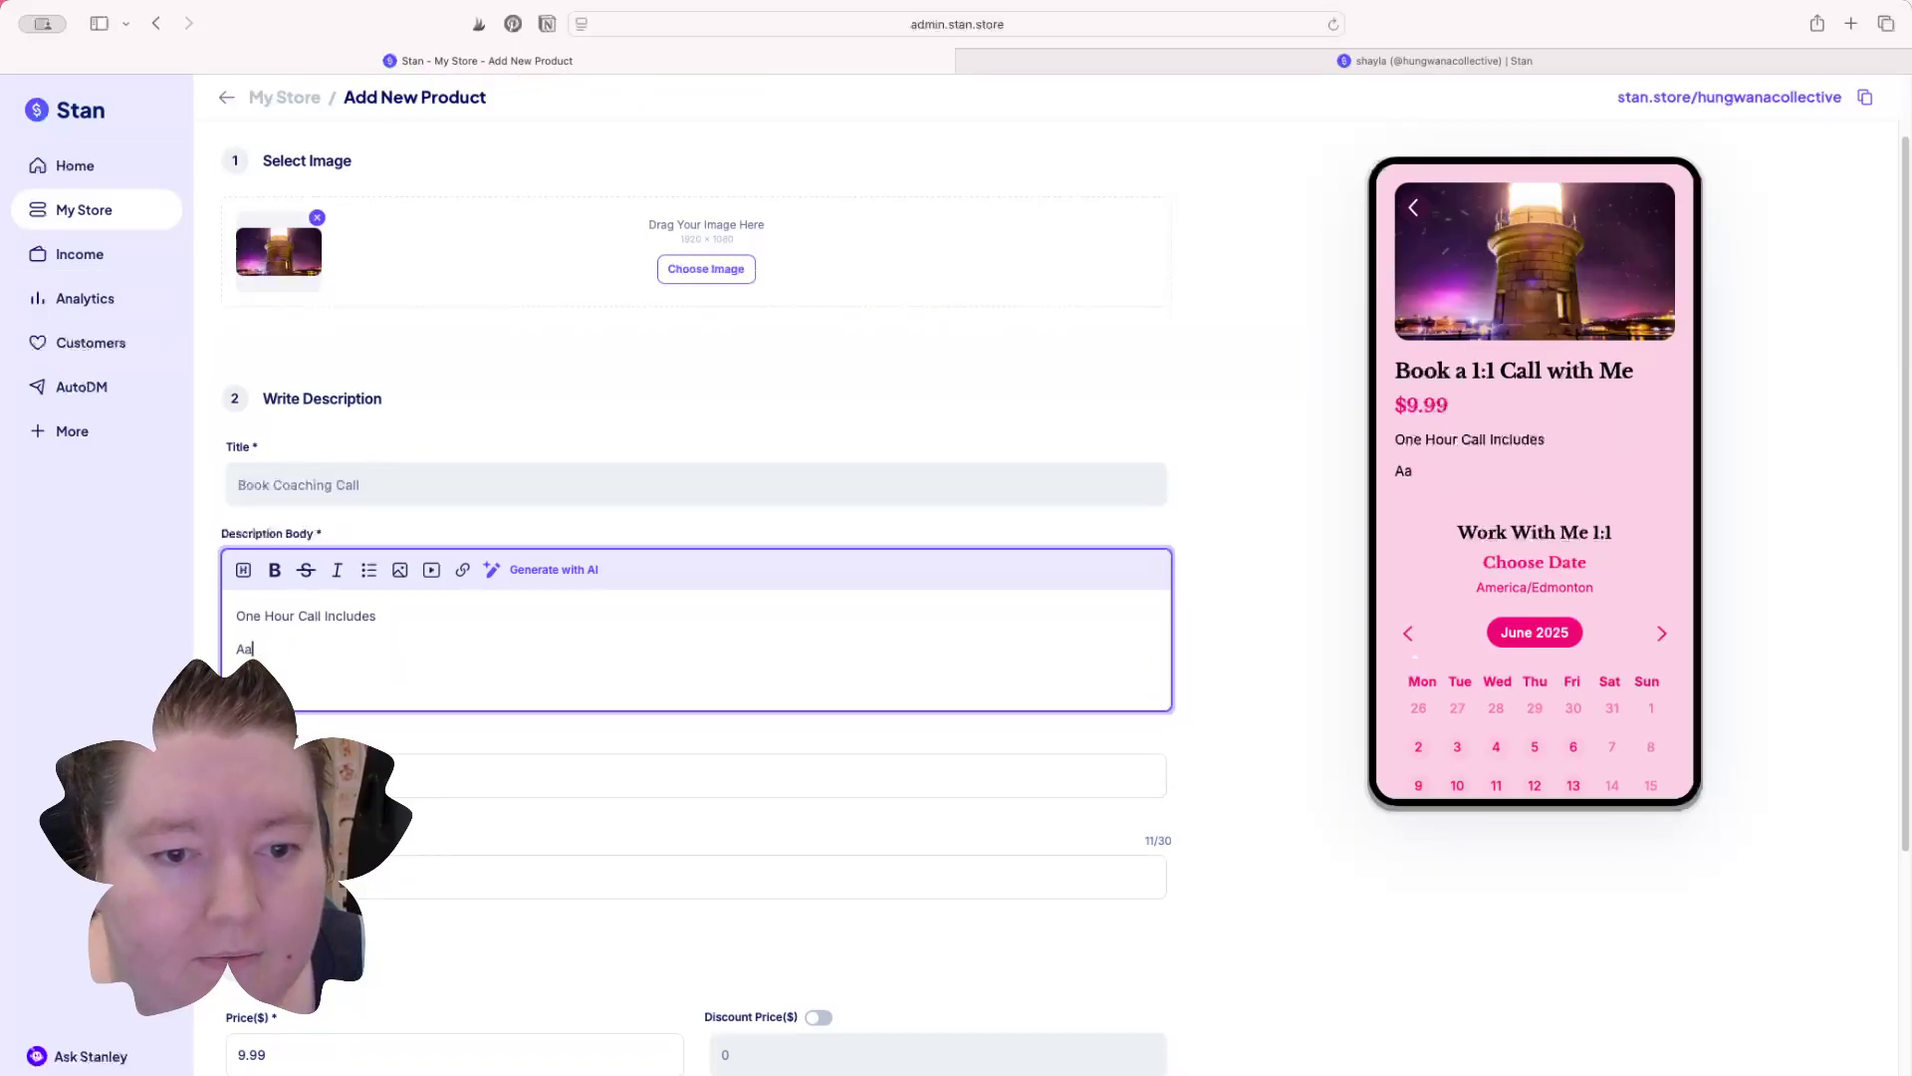
{"action": "key", "text": "BackSpace"}
{"action": "key", "text": "BackSpace"}
{"action": "key", "text": "BackSpace"}
{"action": "type", "text": "sk 20 Questions ab"}
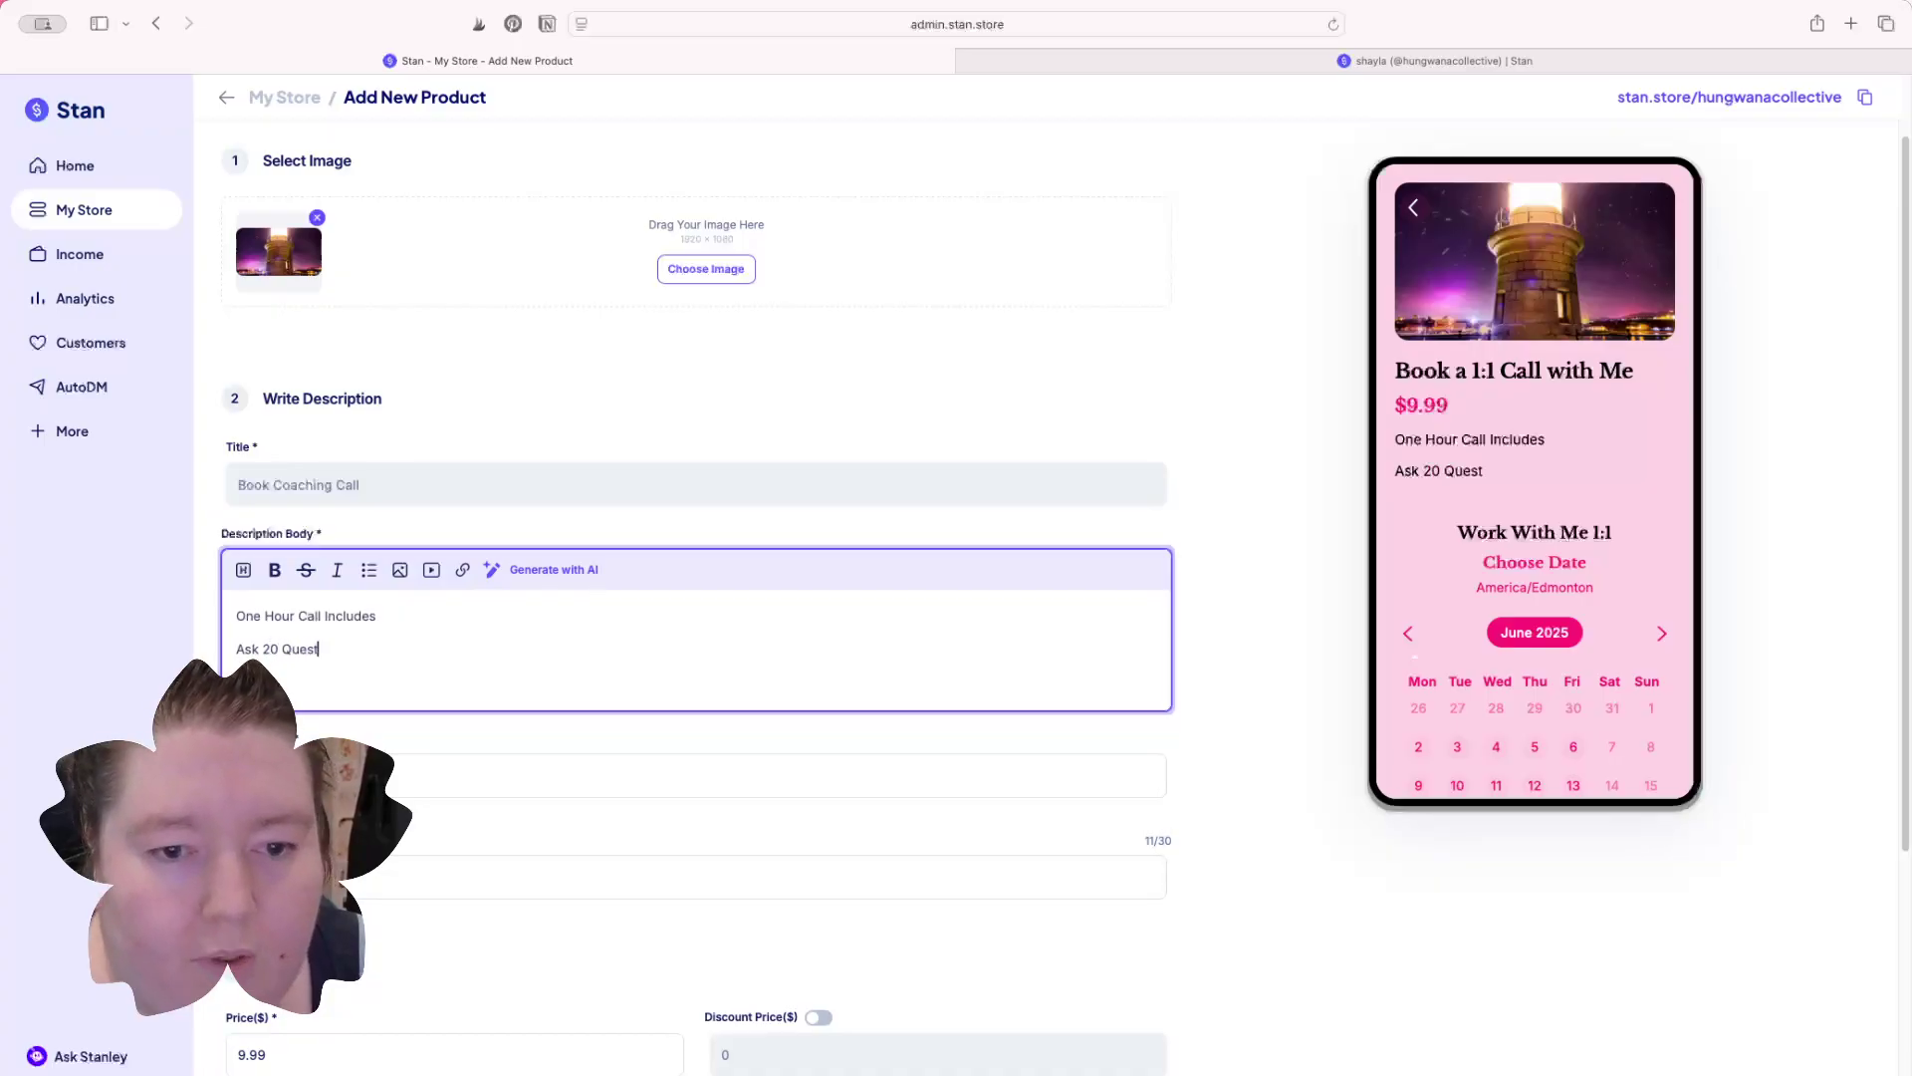
{"action": "key", "text": "BackSpace"}
{"action": "key", "text": "BackSpace"}
{"action": "type", "text": "A"}
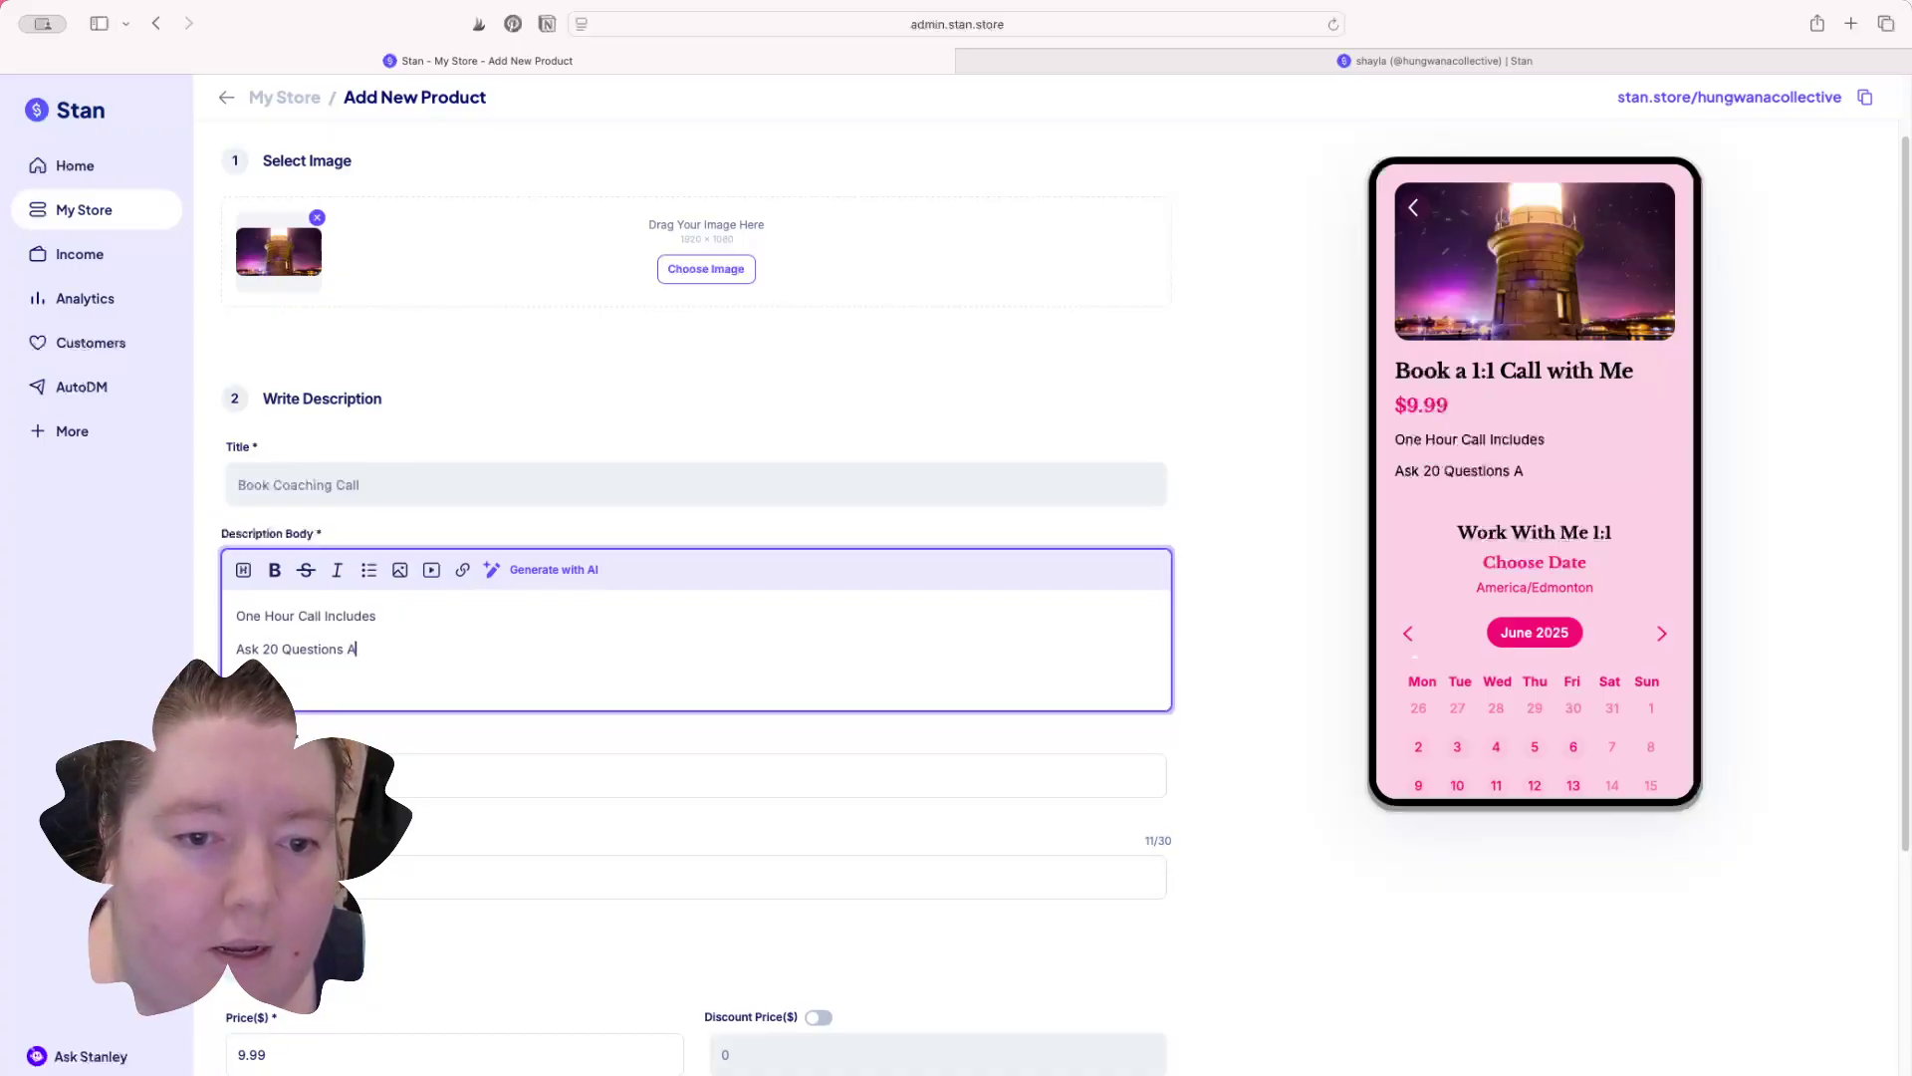
{"action": "type", "text": "bout Busines"}
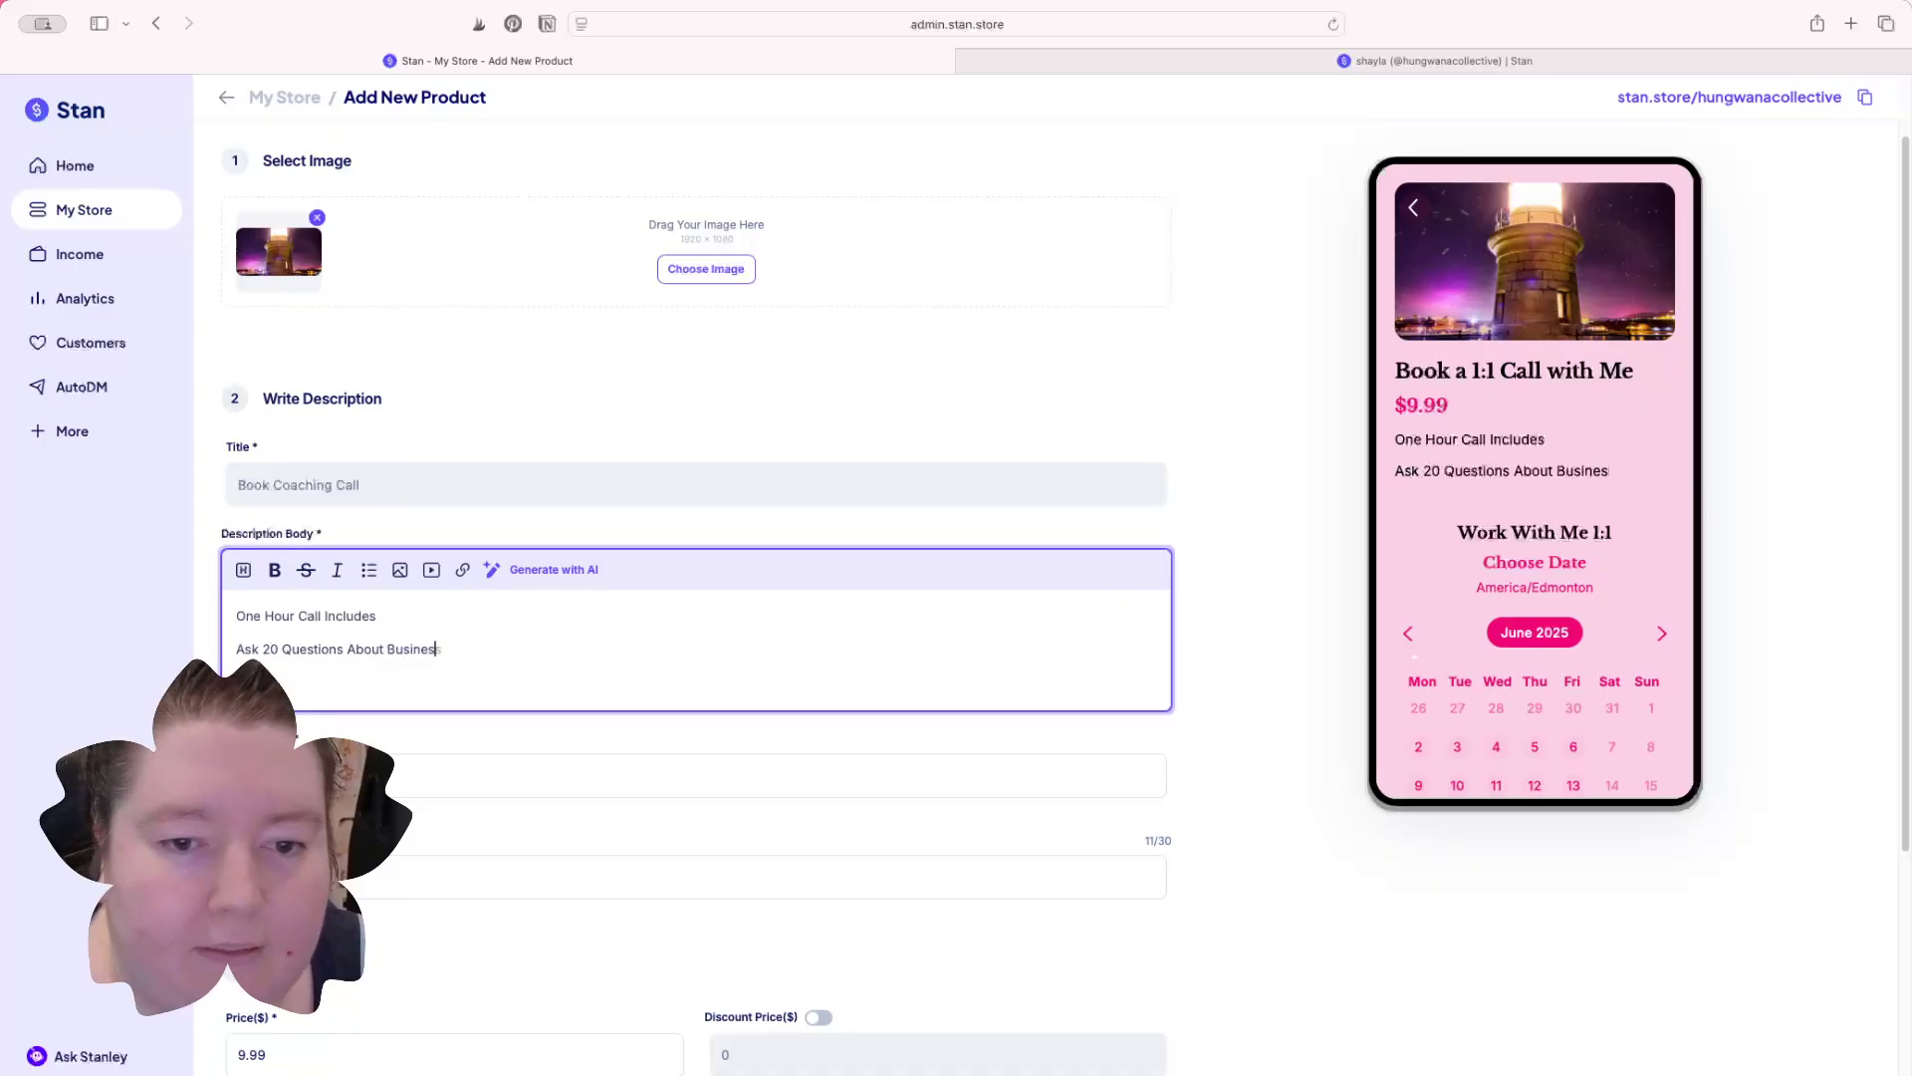
{"action": "type", "text": "s, Youtube "}
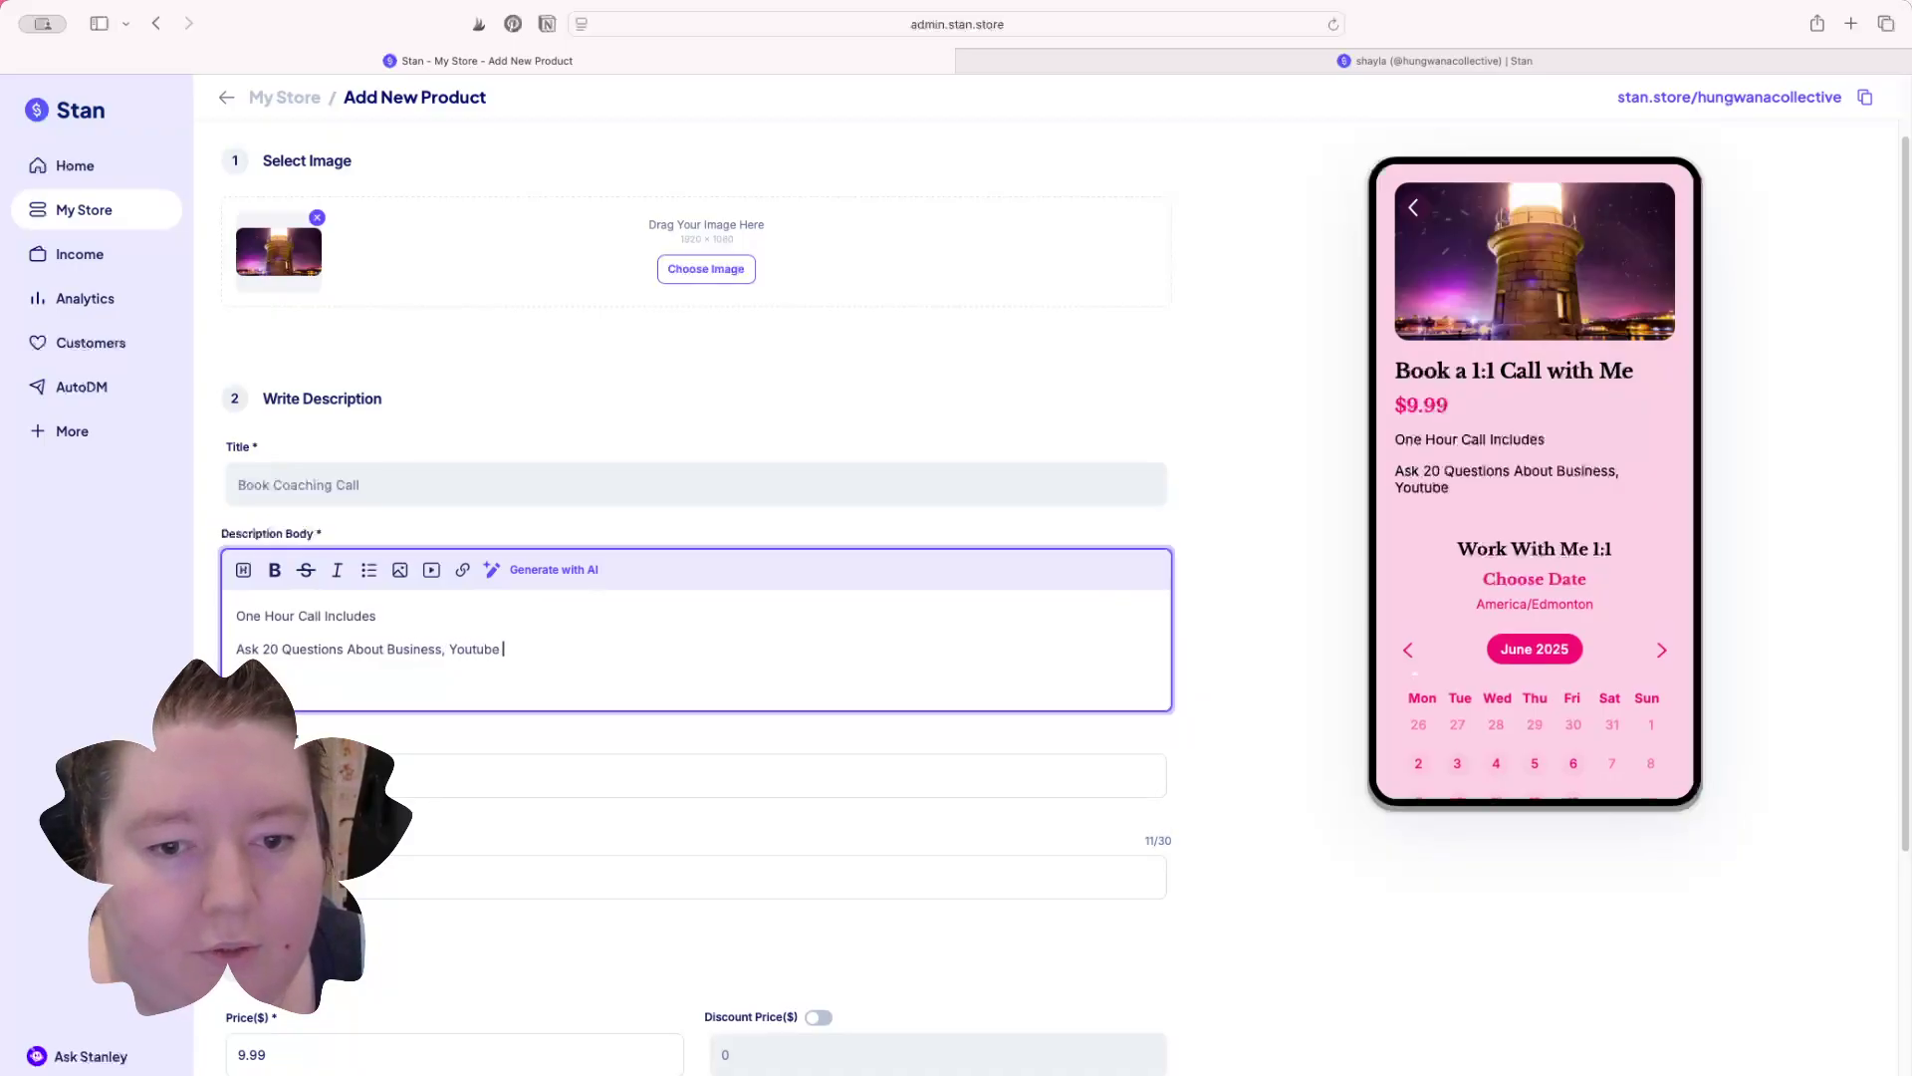
{"action": "type", "text": "Or Website"}
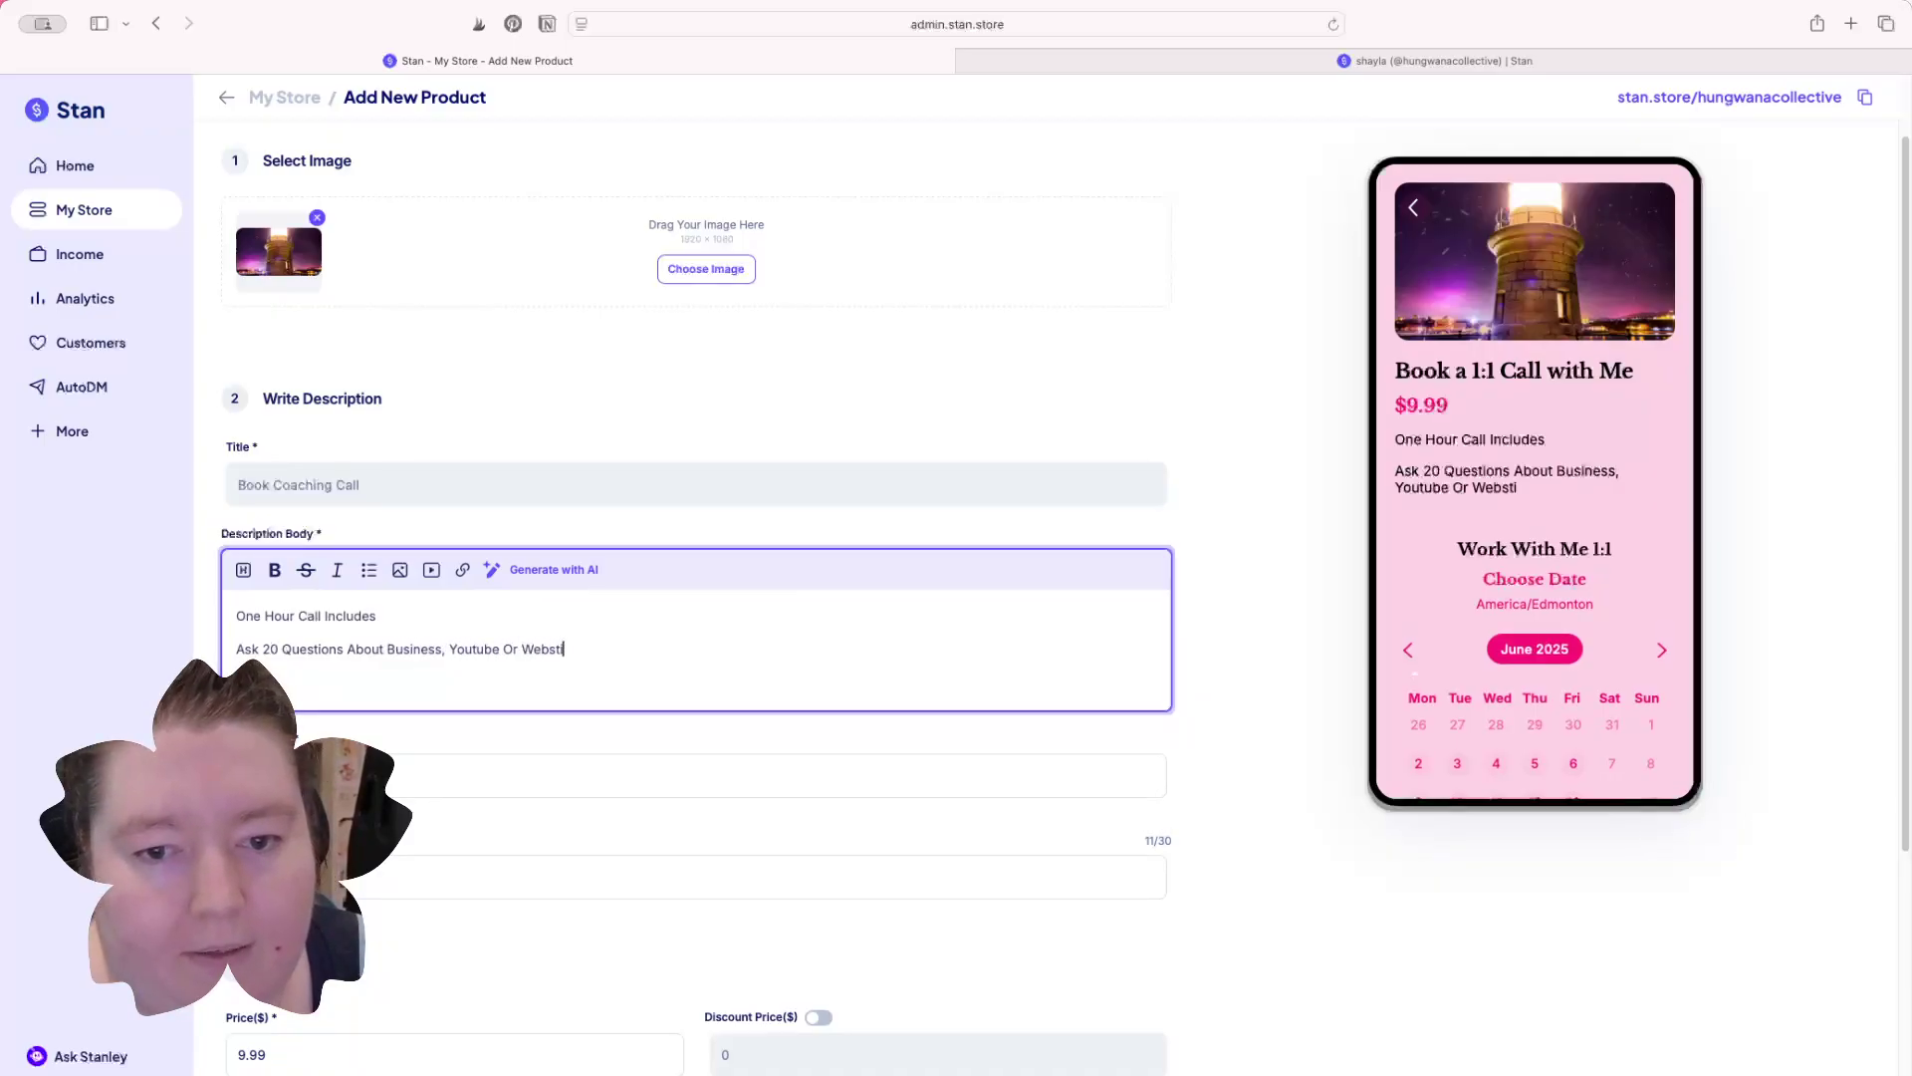
{"action": "key", "text": "BackSpace"}
{"action": "key", "text": "BackSpace"}
{"action": "key", "text": "BackSpace"}
{"action": "type", "text": "ite D"}
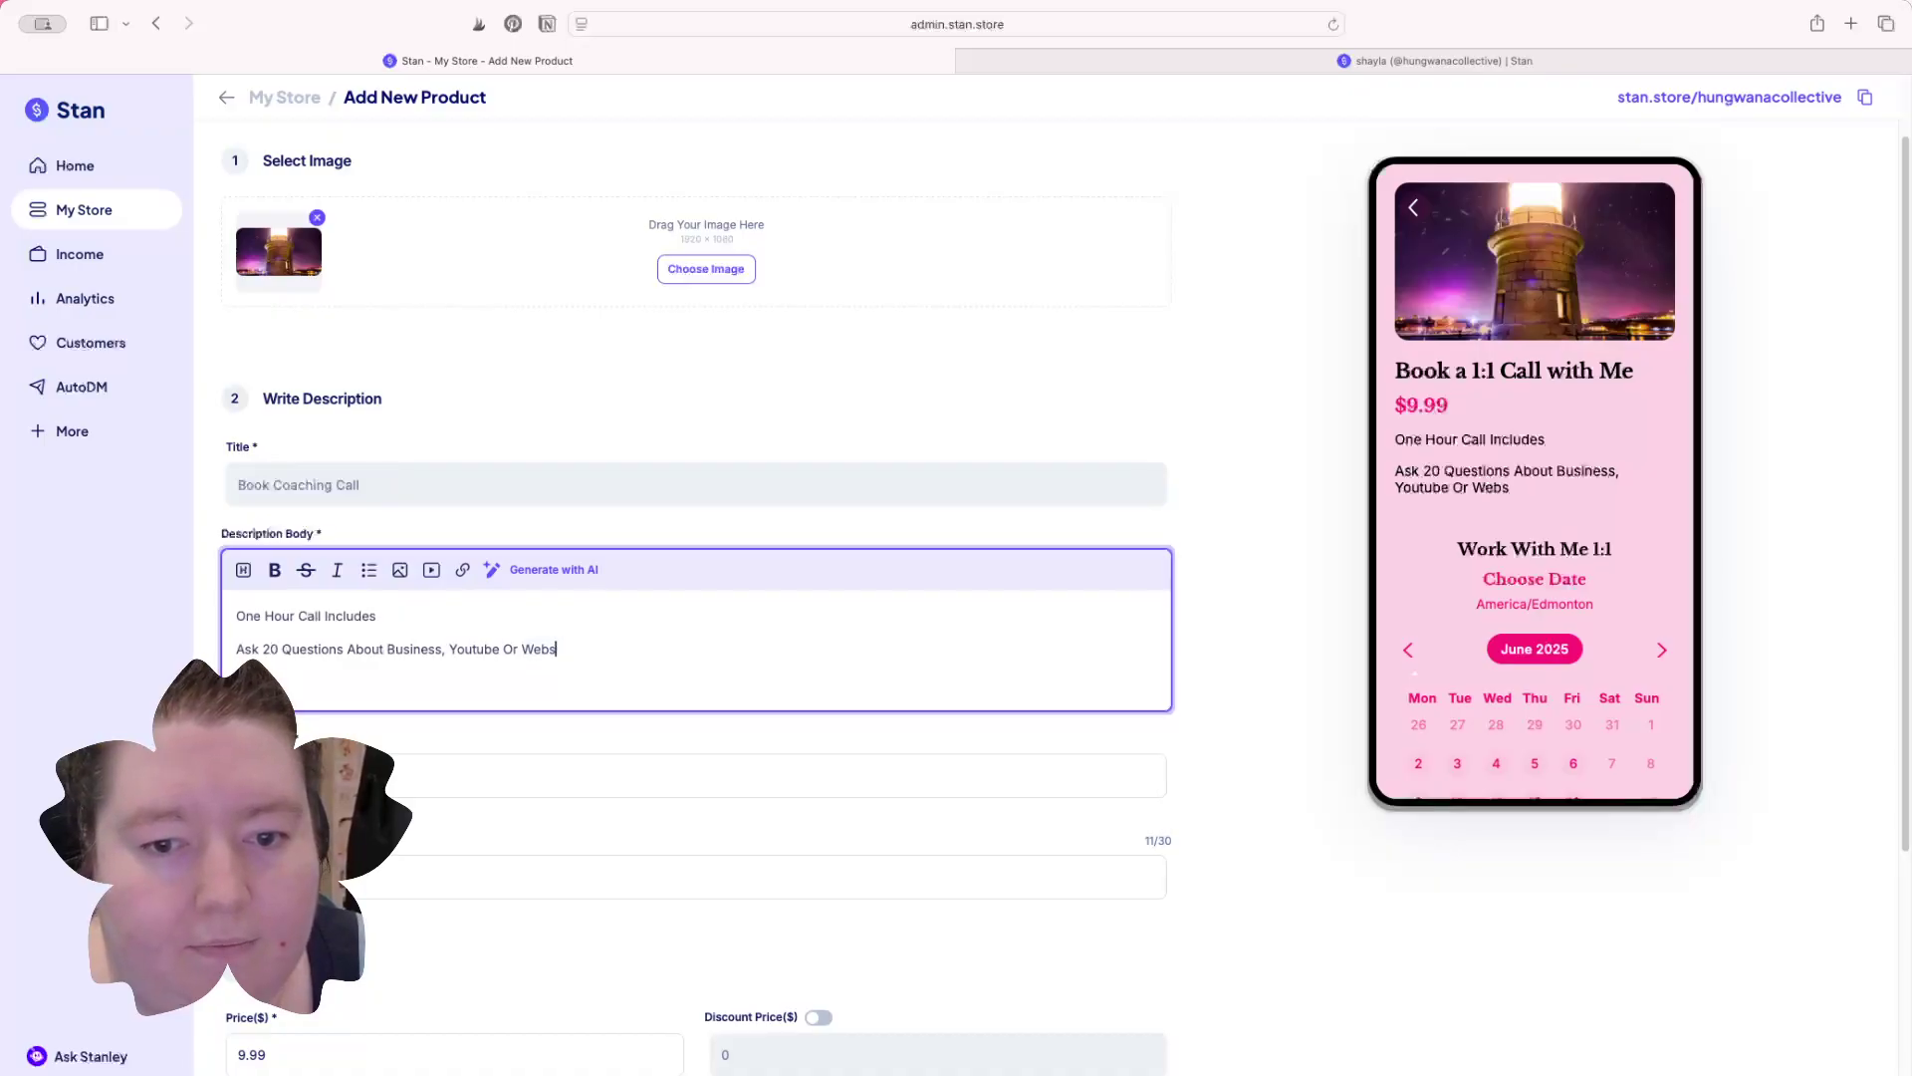
{"action": "type", "text": "esign"}
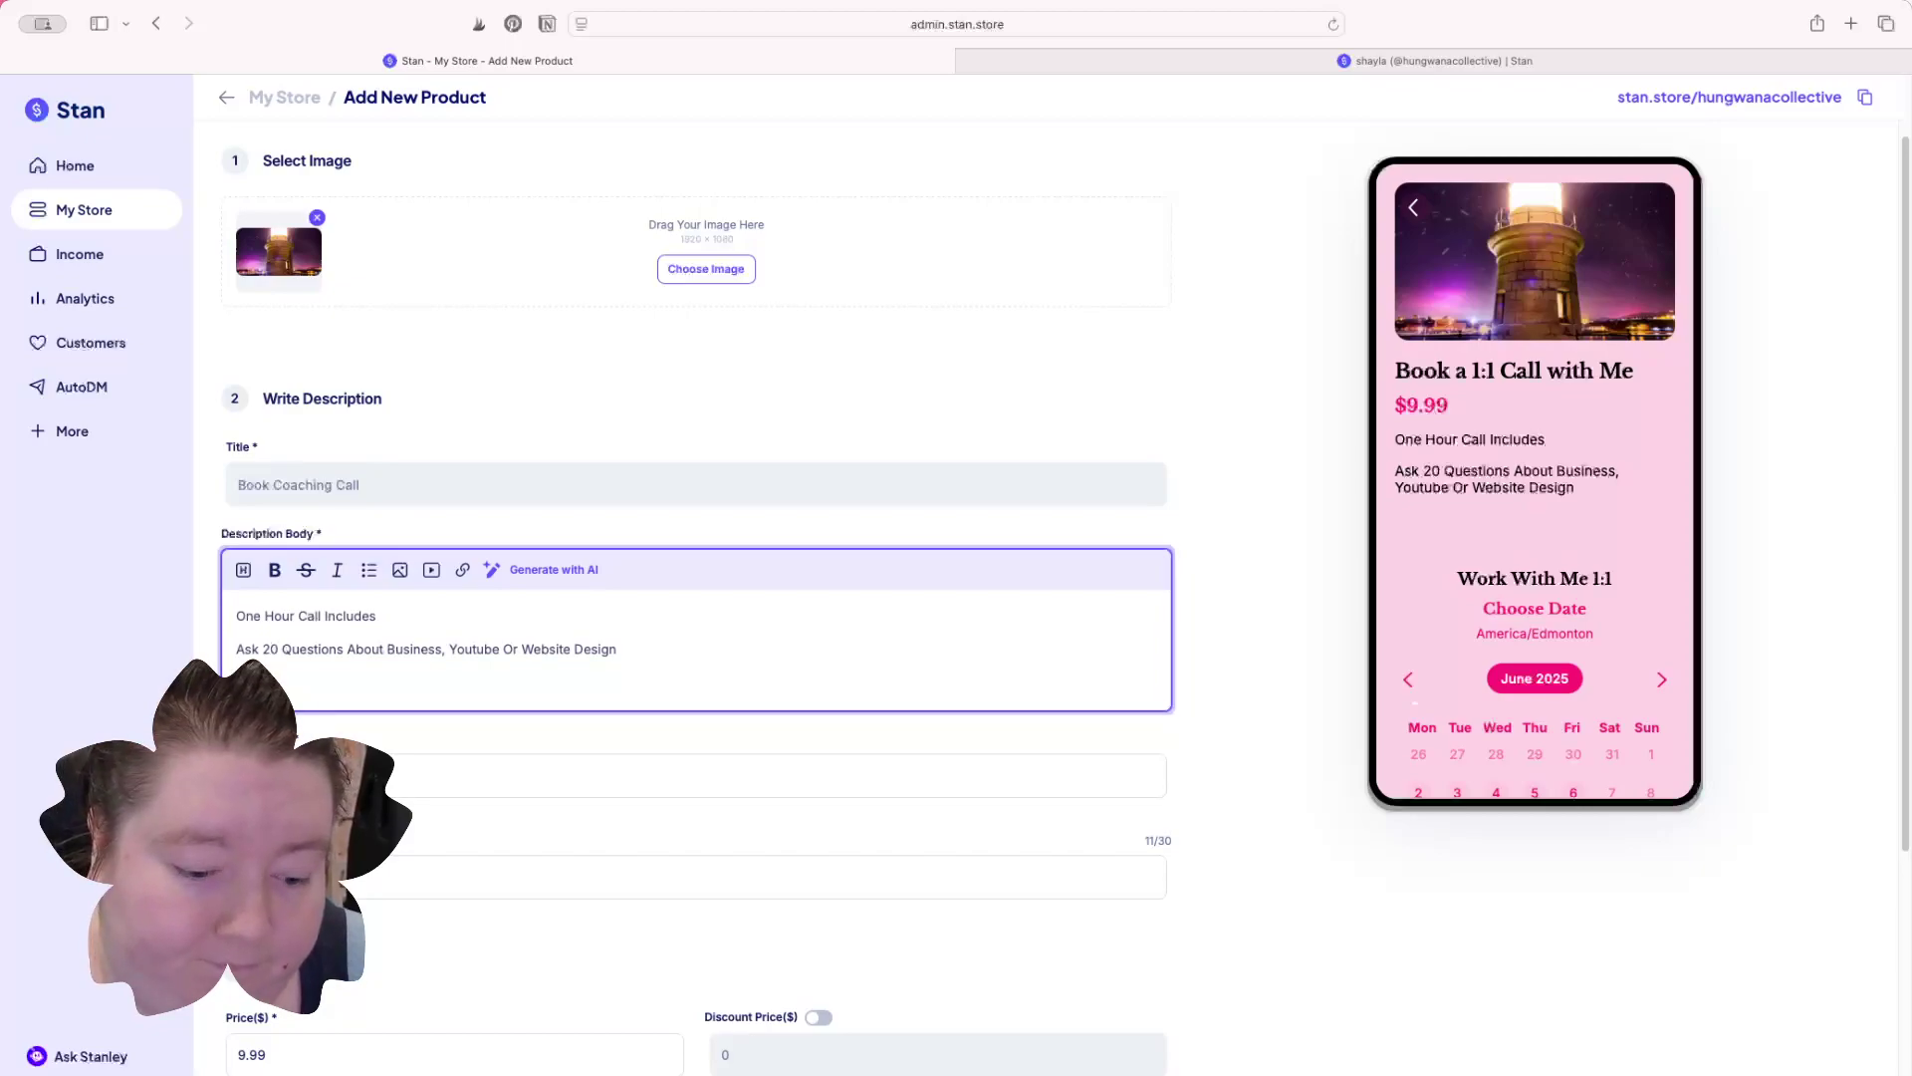
Step: Add "Give Feedback On Youtube Channel" as the following line of the checkout page description
{"action": "type", "text": "Give Feed"}
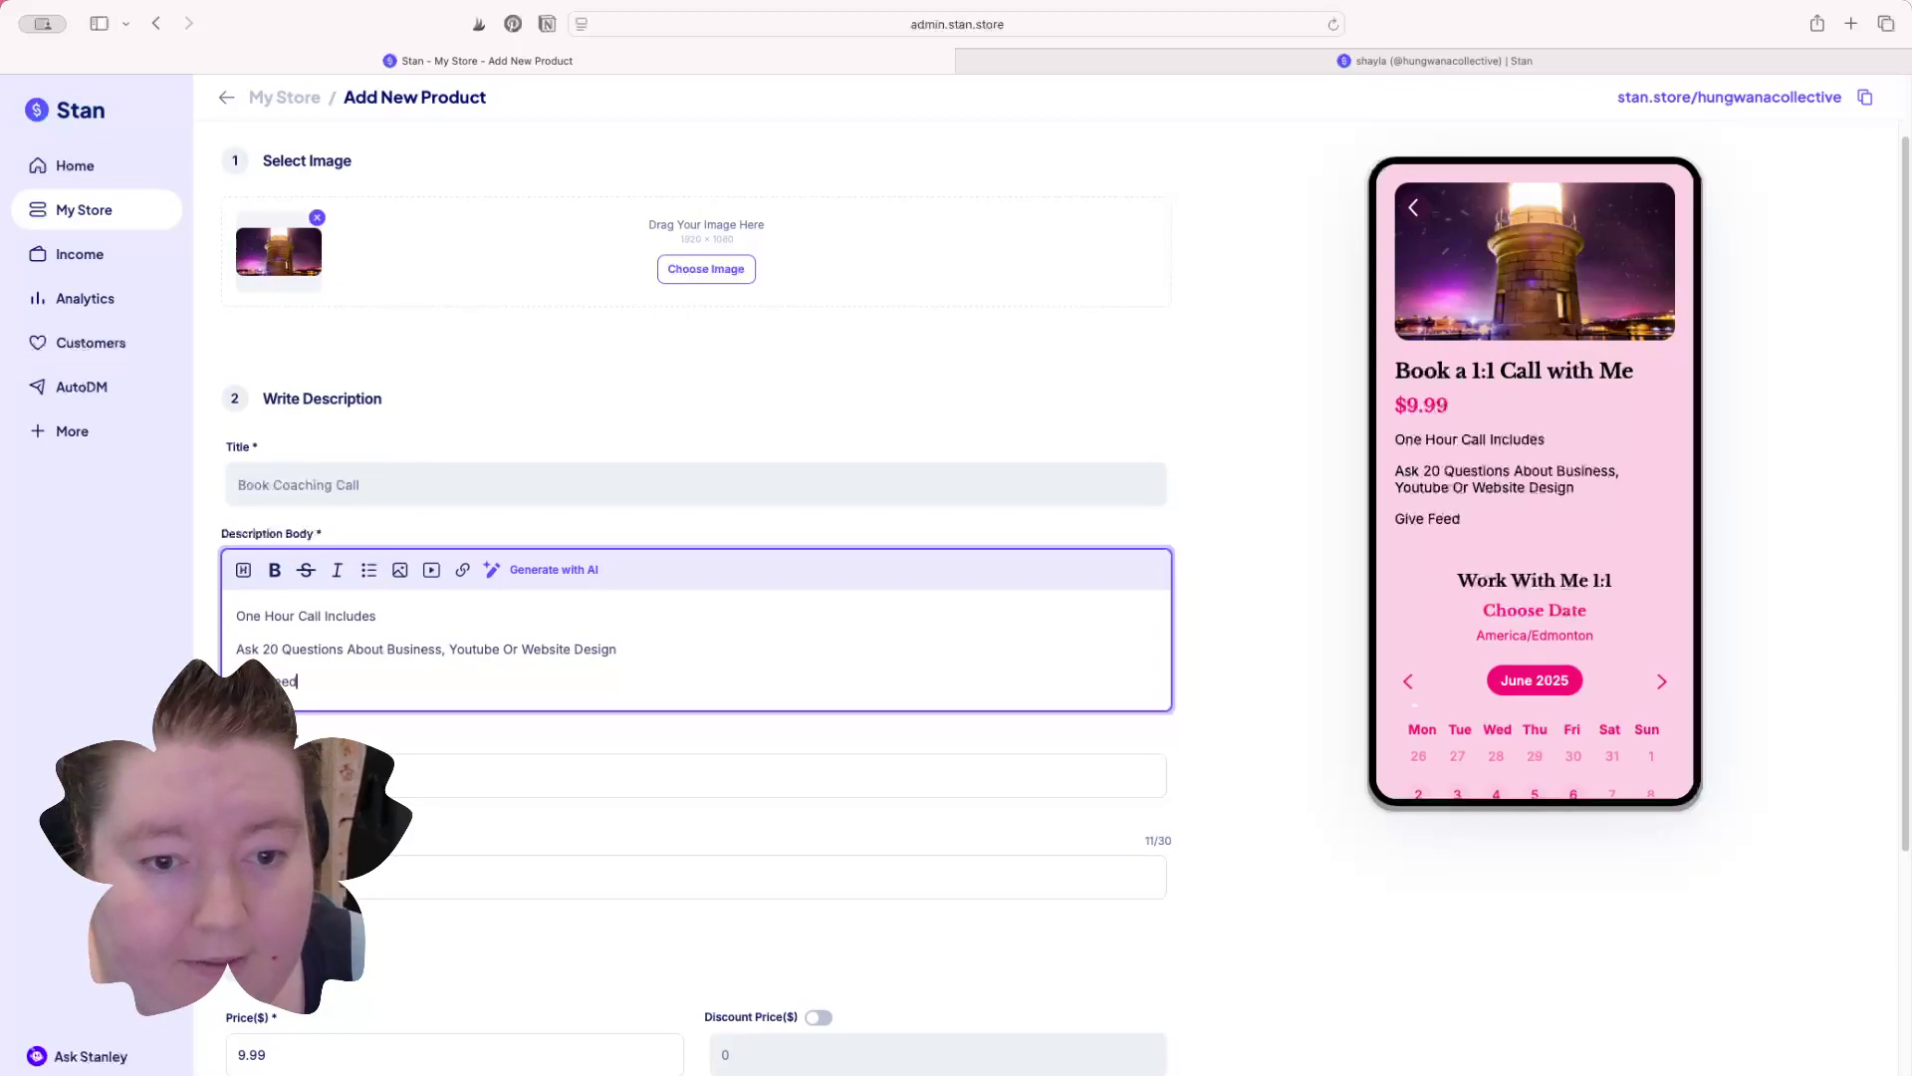
{"action": "type", "text": "back On you"}
{"action": "key", "text": "BackSpace"}
{"action": "key", "text": "BackSpace"}
{"action": "key", "text": "BackSpace"}
{"action": "type", "text": "Youtube Channel"}
{"action": "key", "text": "Return"}
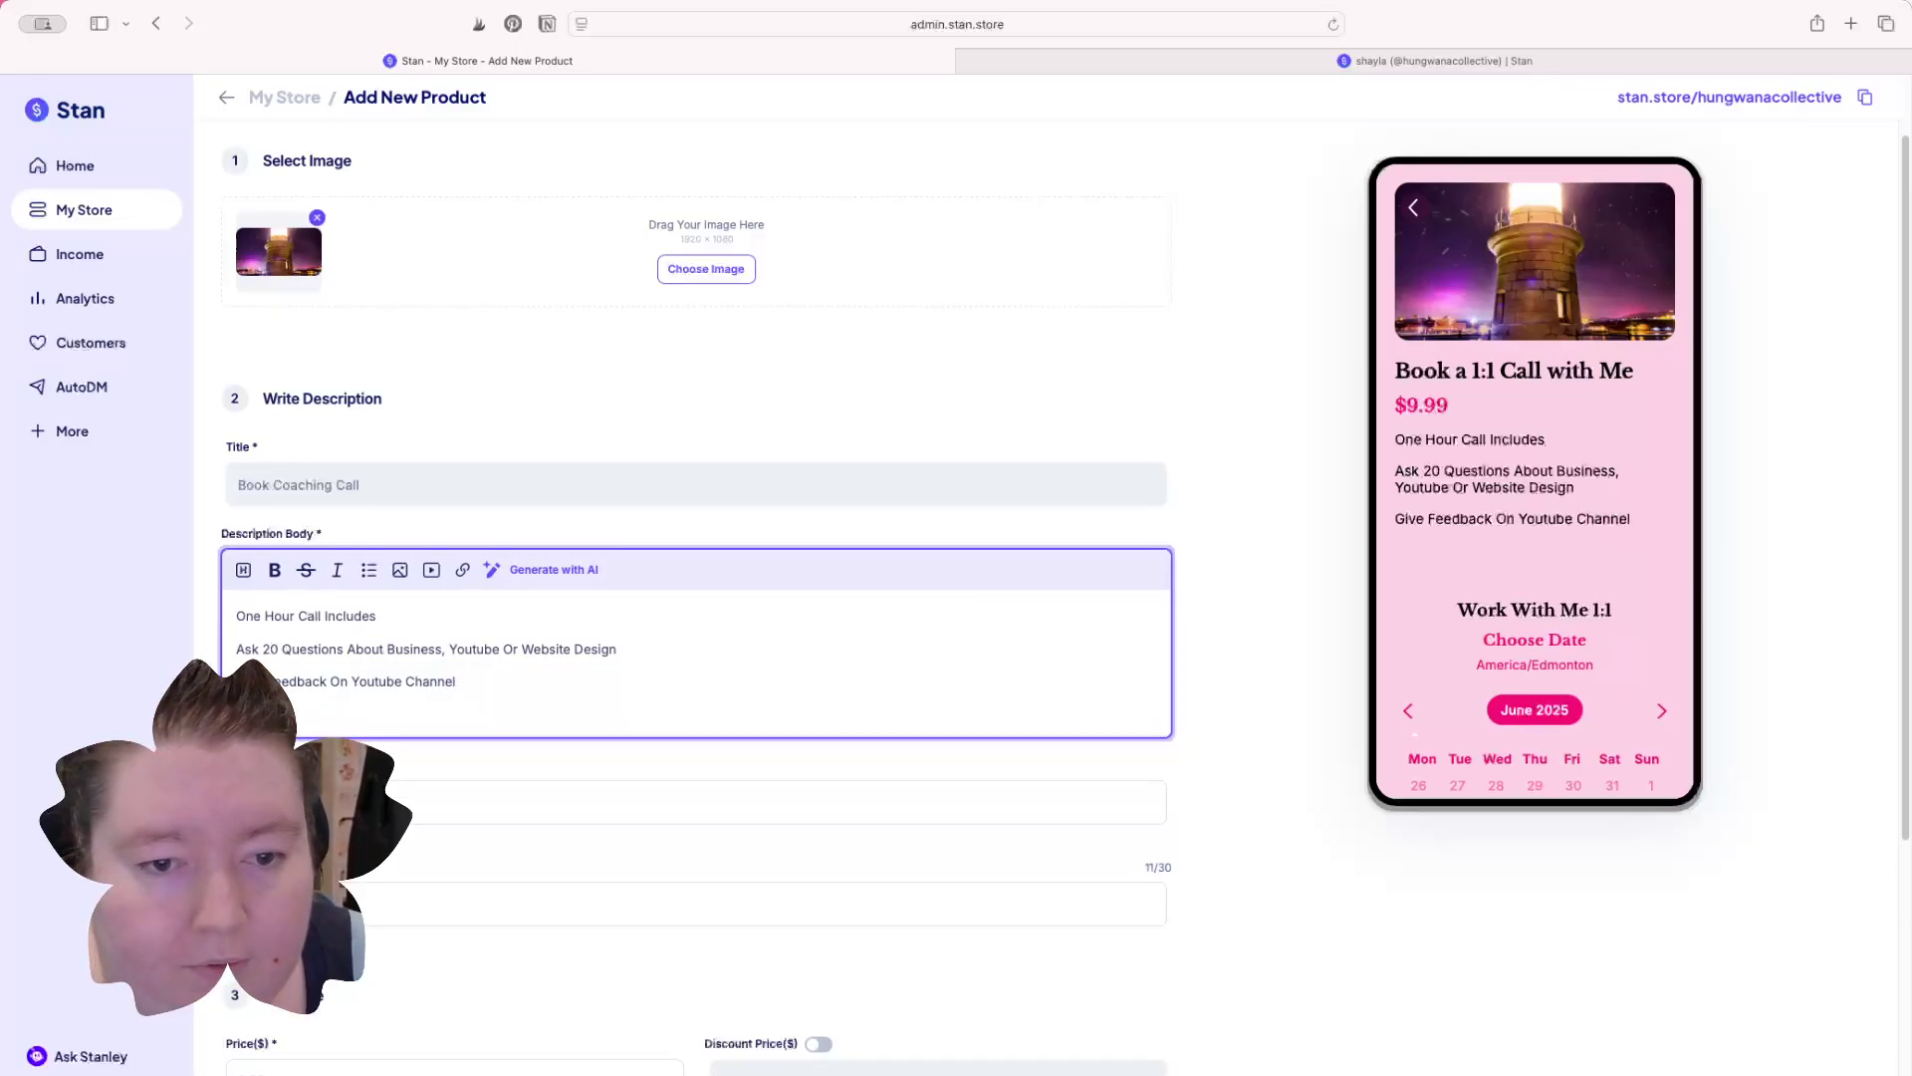
Step: Finish the checkout page description with the line "Coach Them On Pricing And Branding For Success"
{"action": "type", "text": "Coach Them On"}
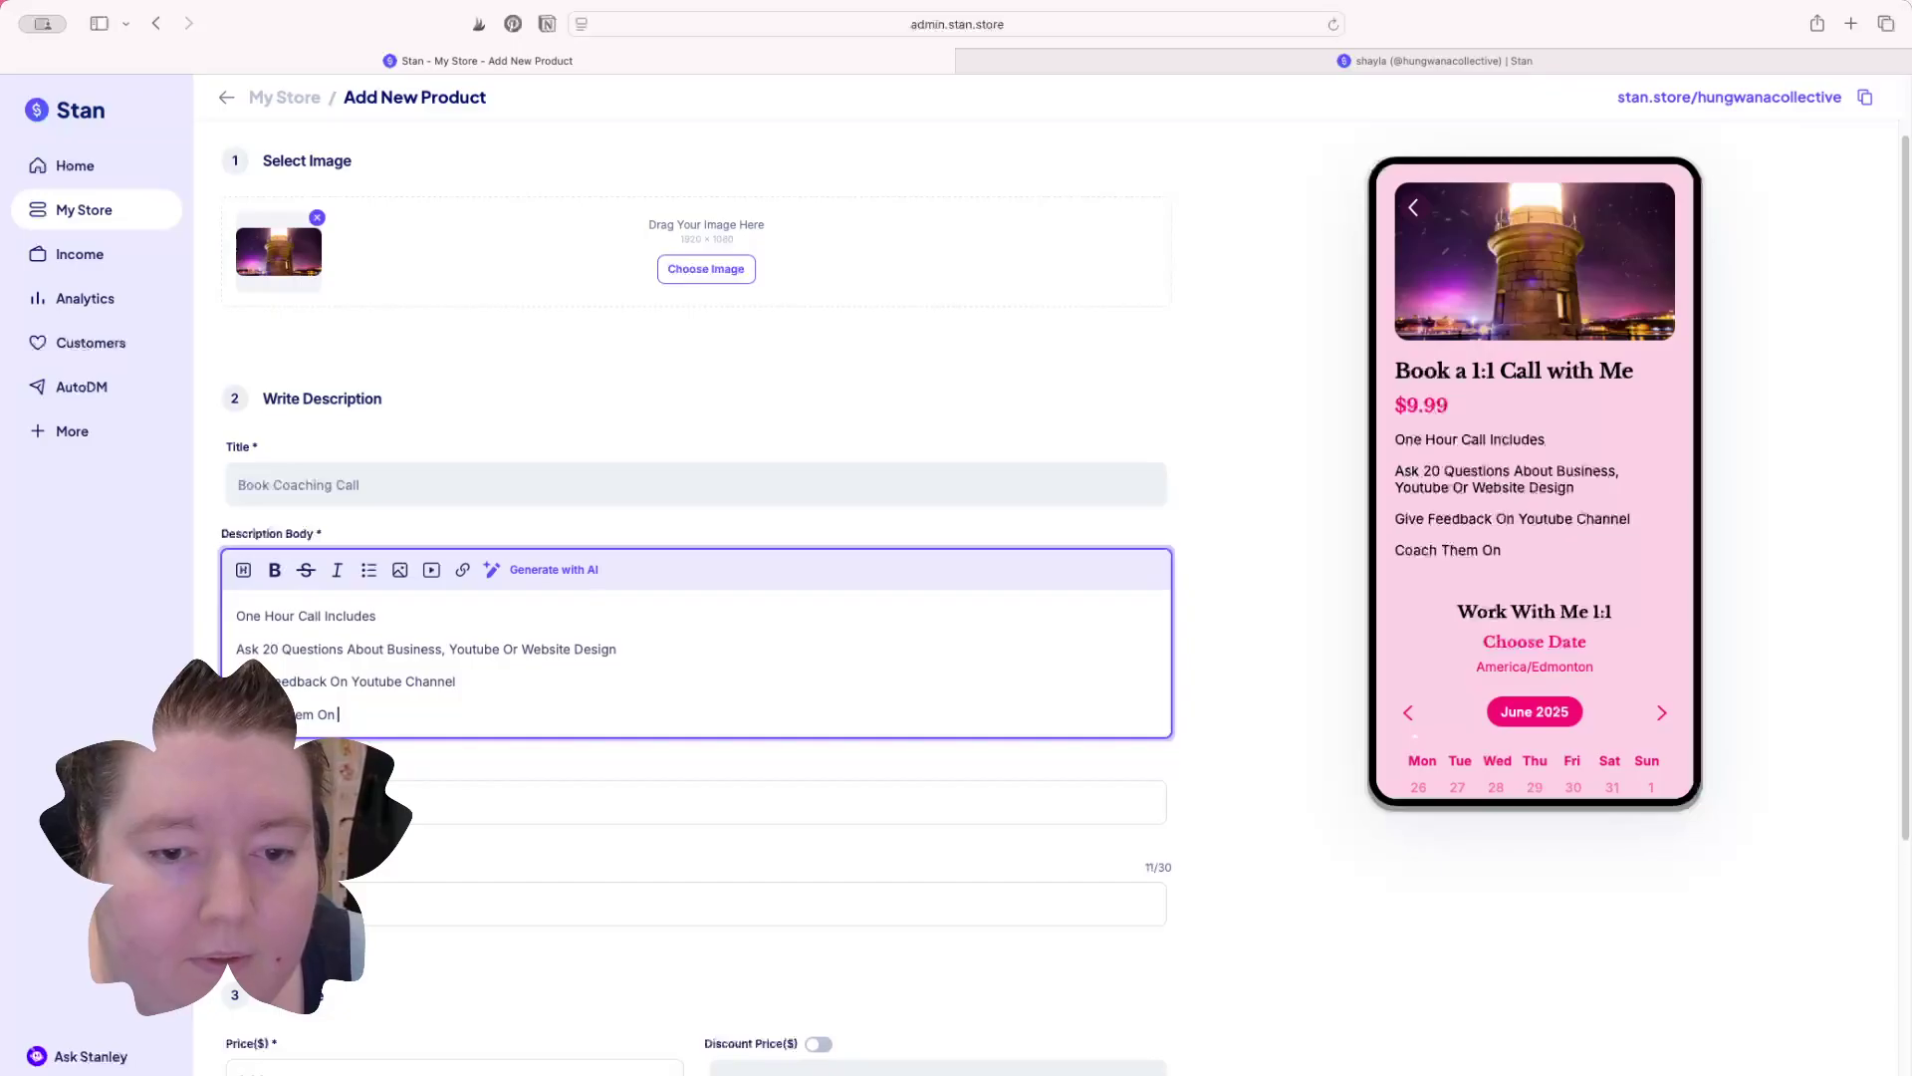
{"action": "type", "text": " Pricing And Branding "}
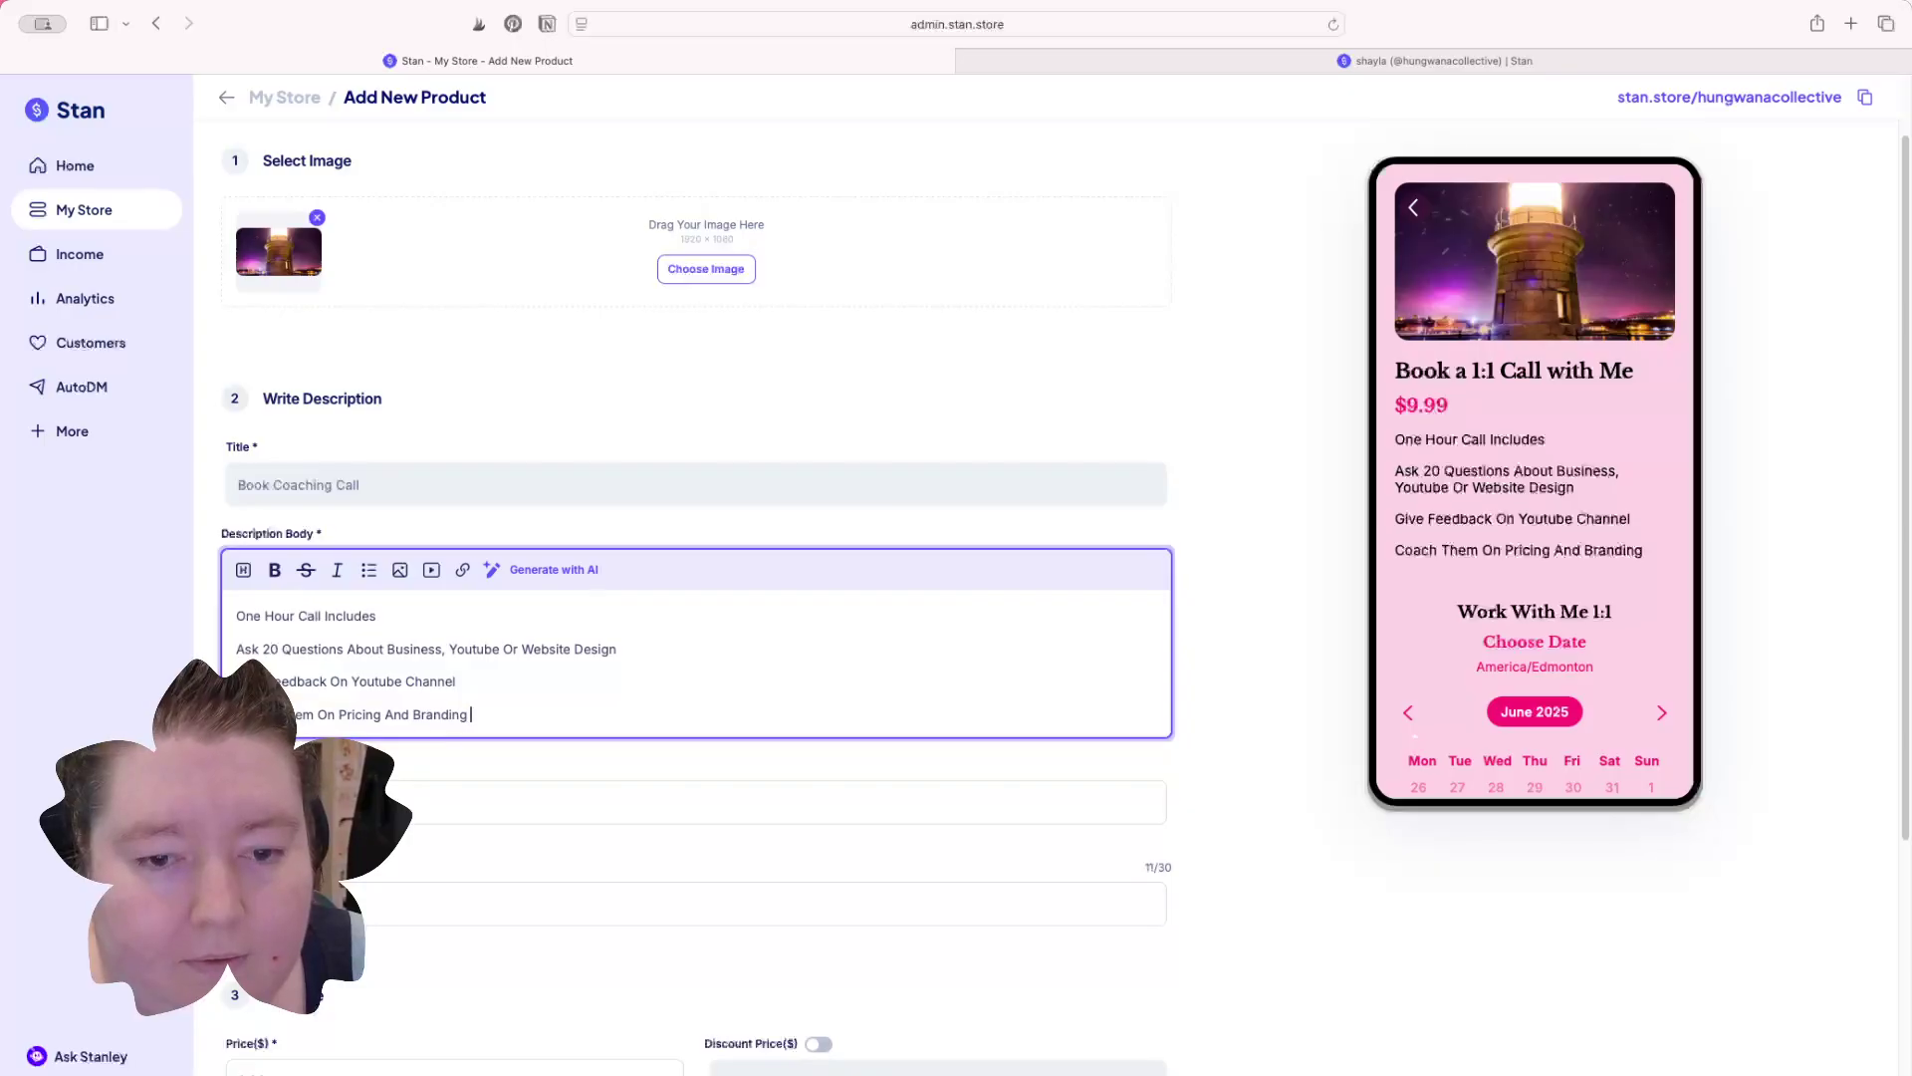
{"action": "type", "text": "For"}
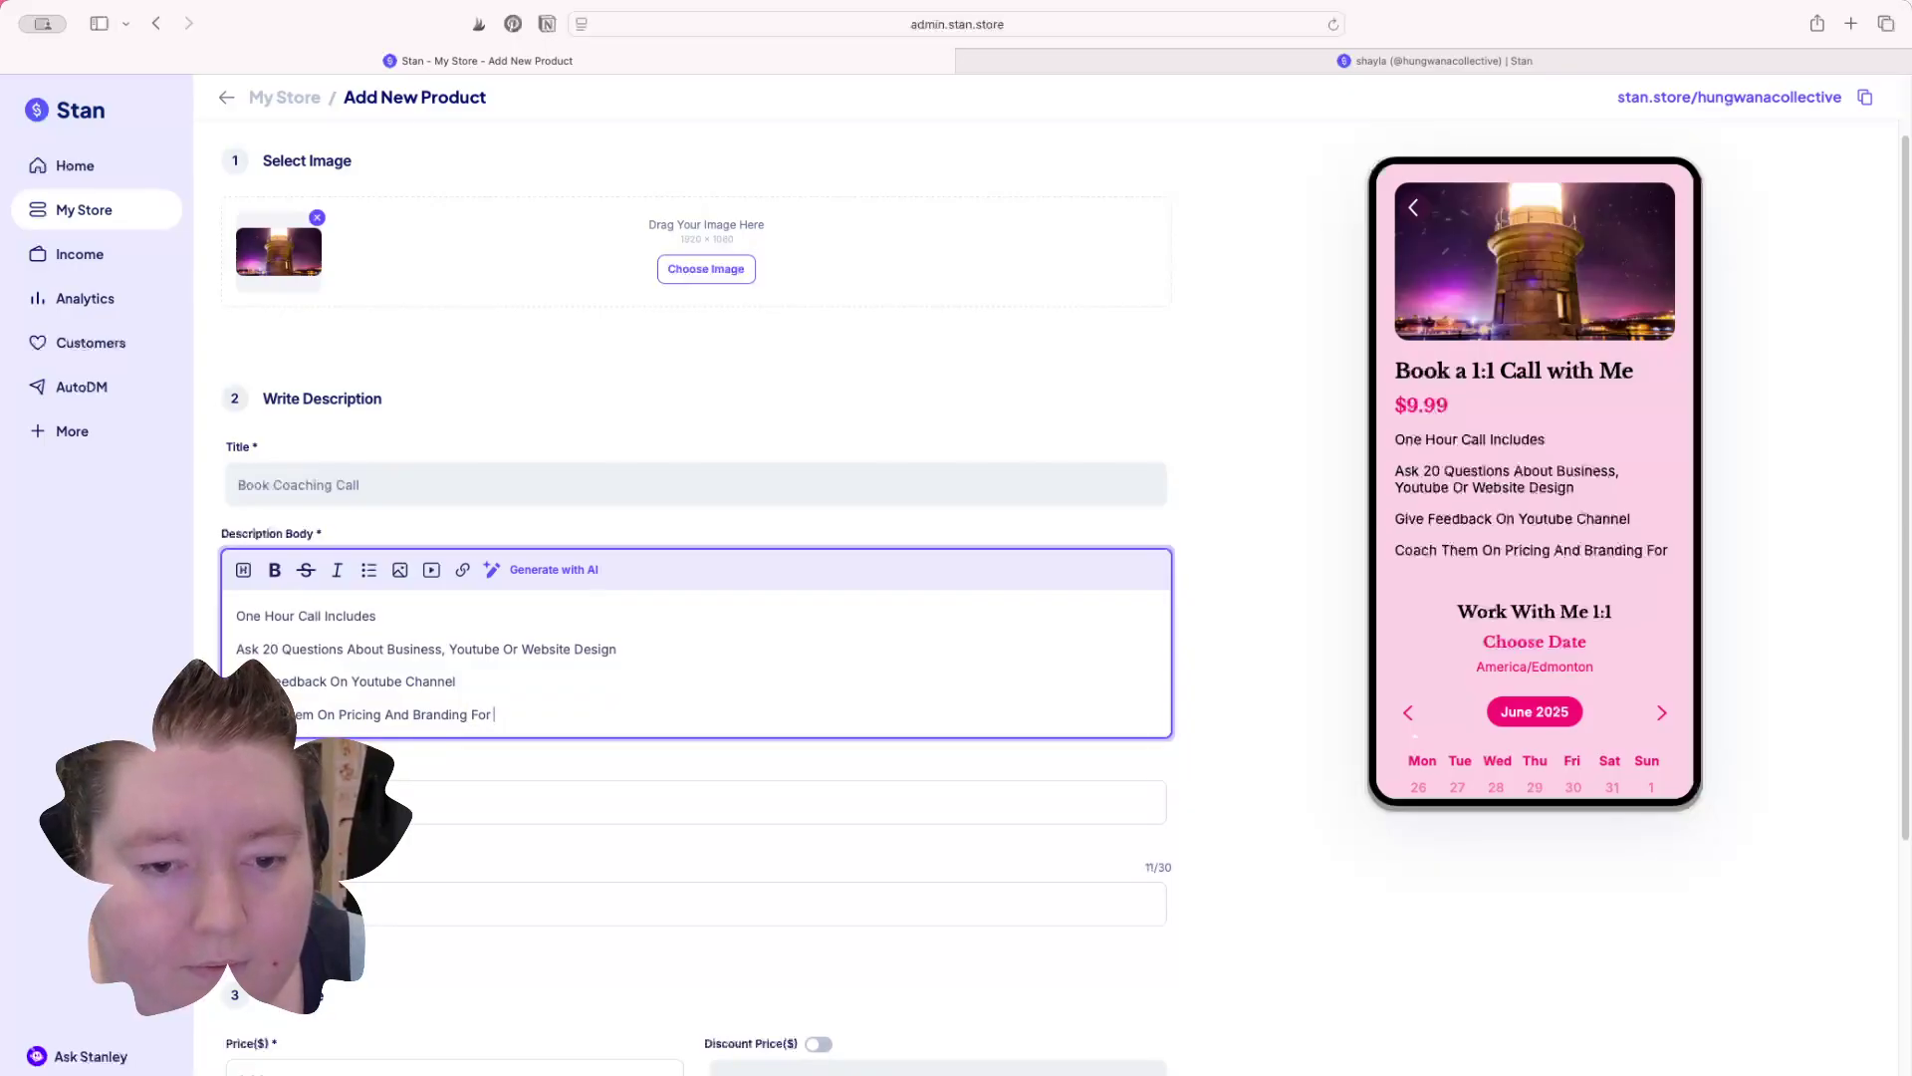
{"action": "type", "text": " Su"}
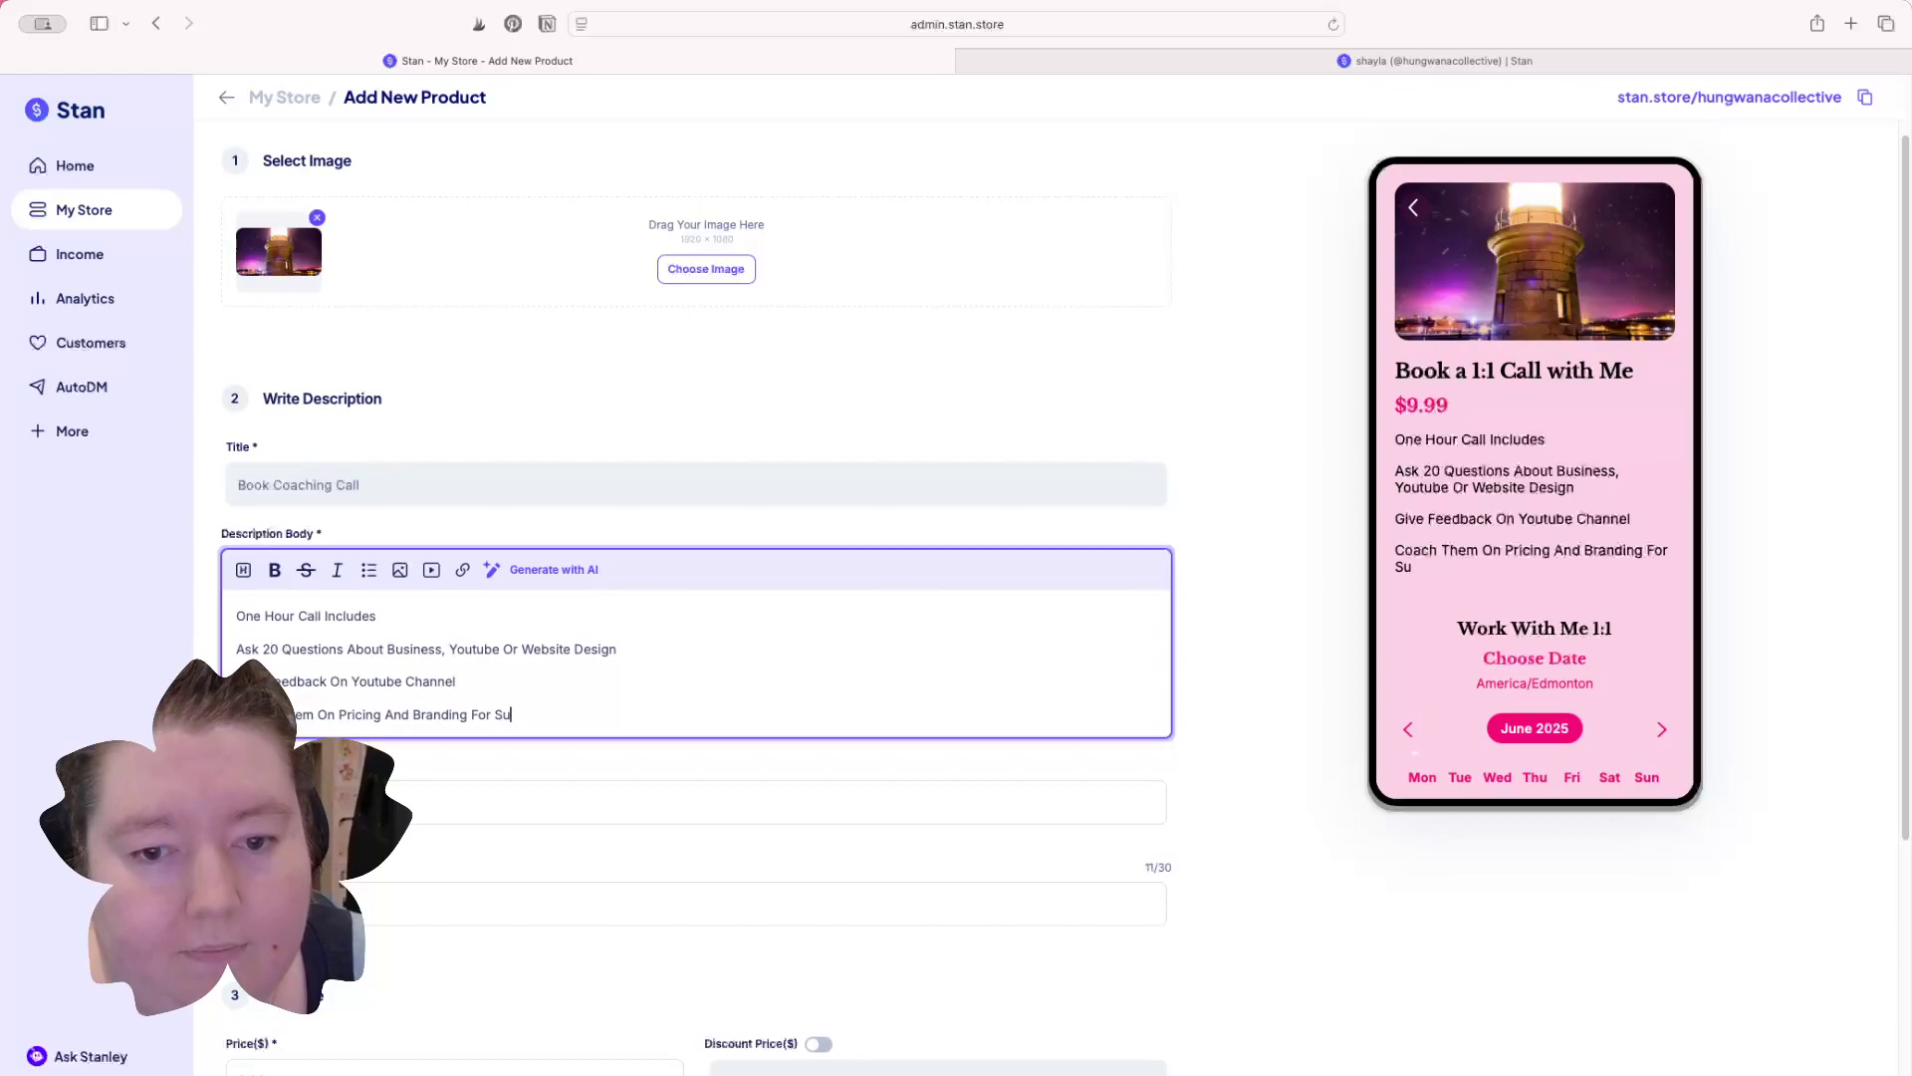
{"action": "type", "text": "ccess"}
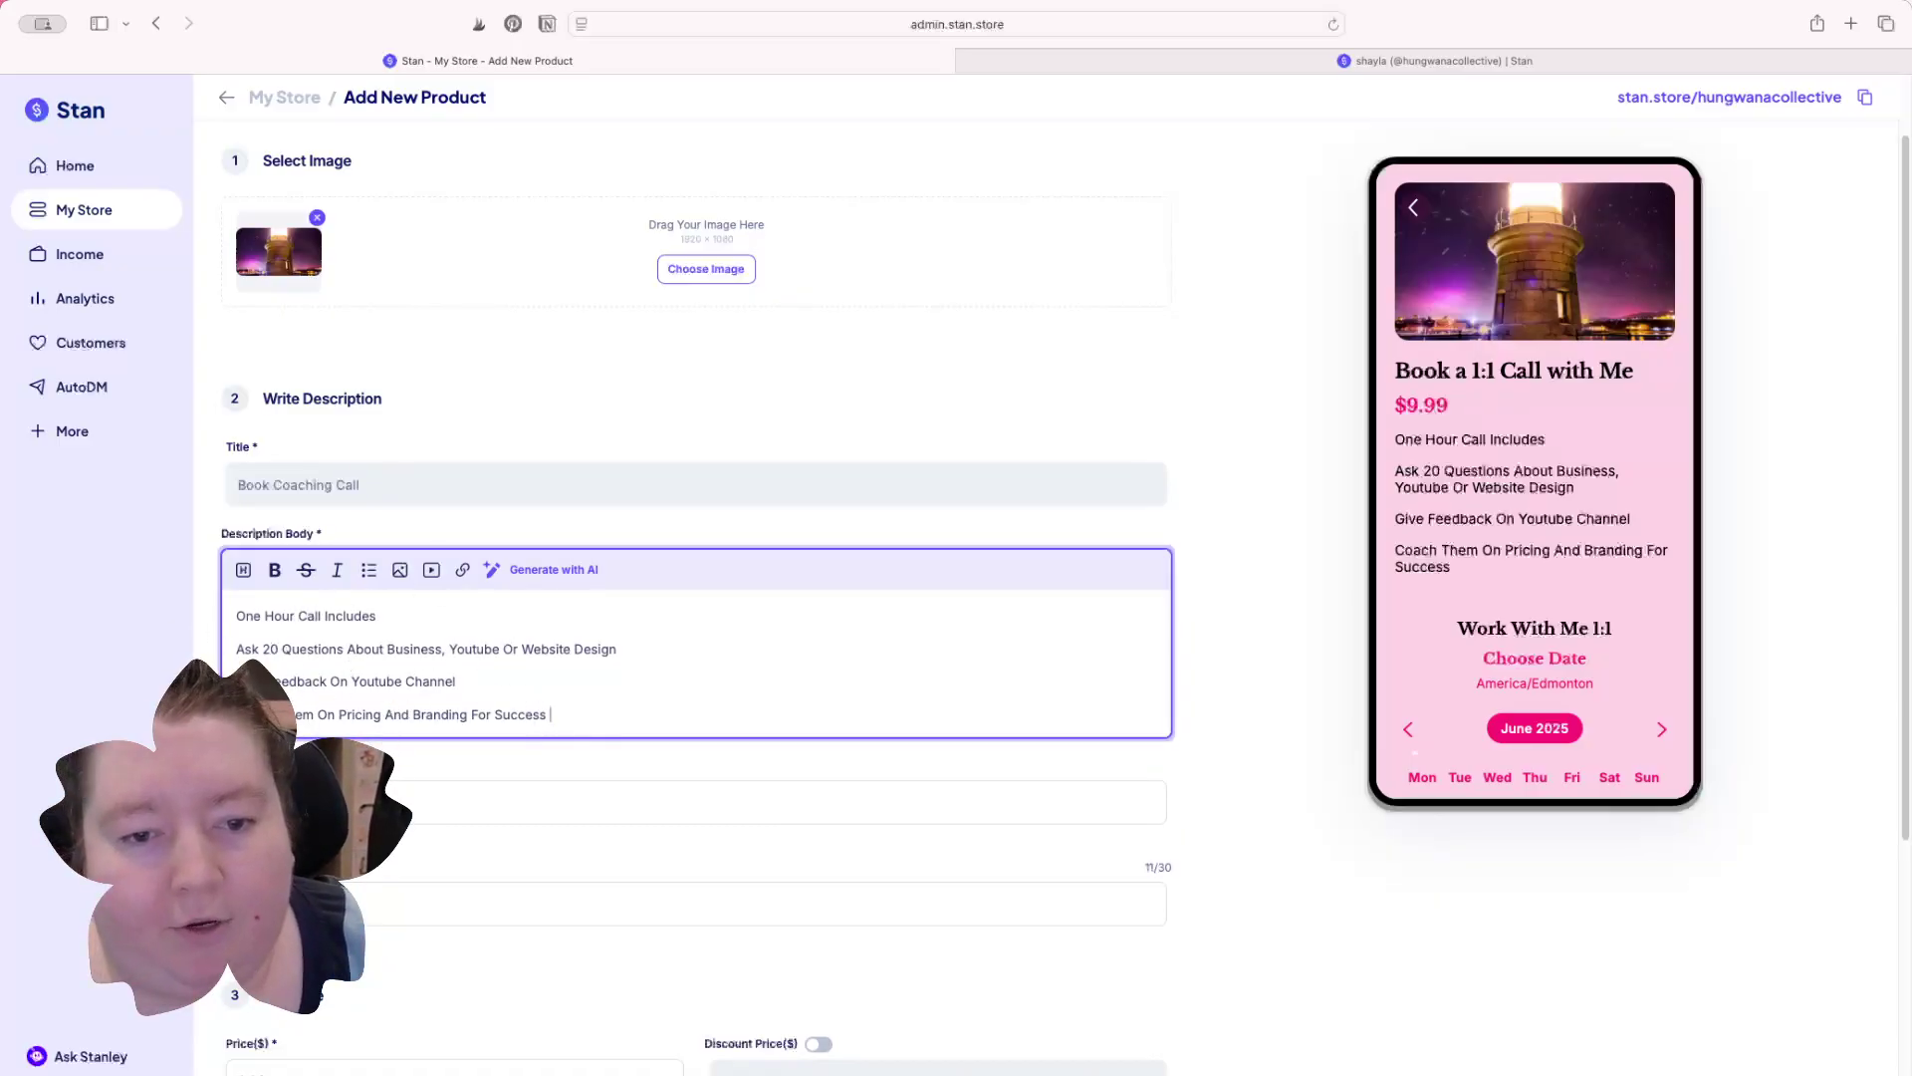
Step: Set the checkout page's bottom title to "Choose Best Time" and its call-to-action button text to "Book That Call Babe"
{"action": "scroll", "coordinate": [299, 697], "scroll_direction": "down", "scroll_amount": 2}
{"action": "left_click", "coordinate": [343, 717]}
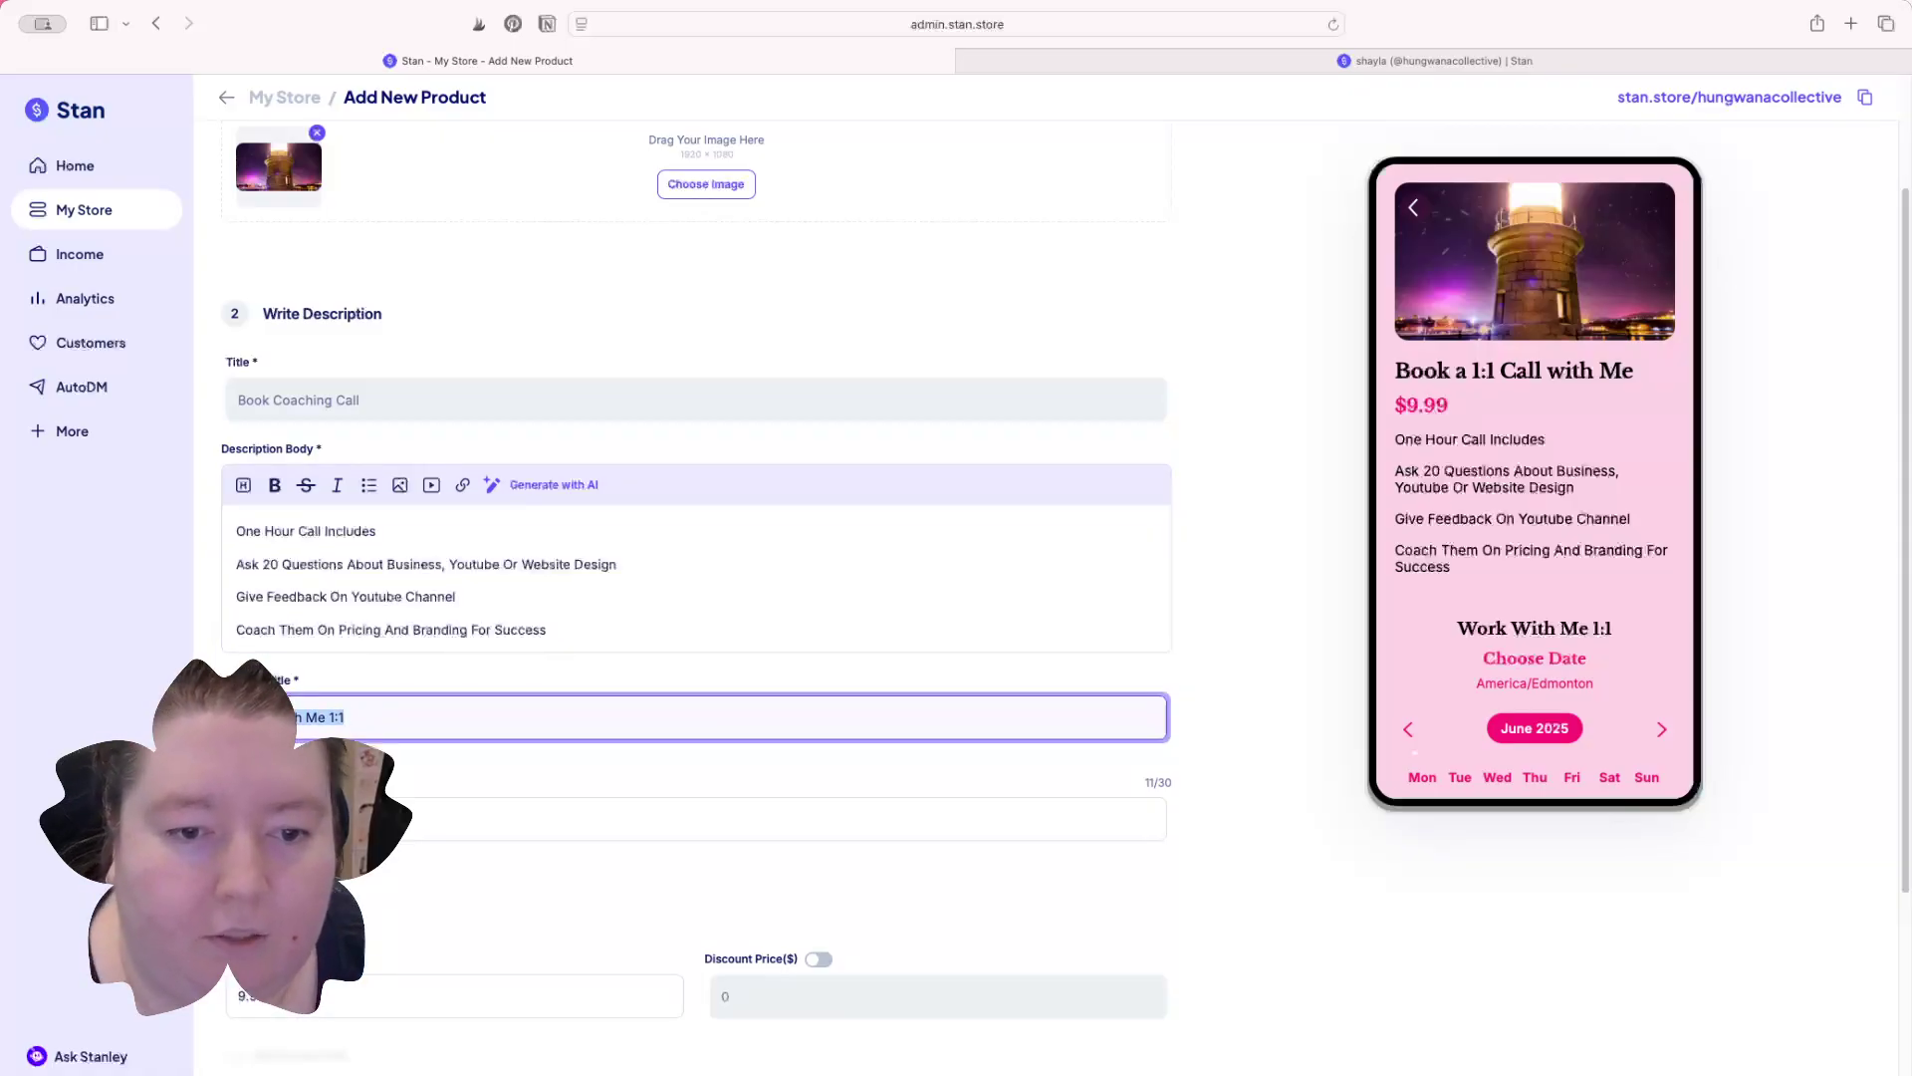
{"action": "key", "text": "BackSpace"}
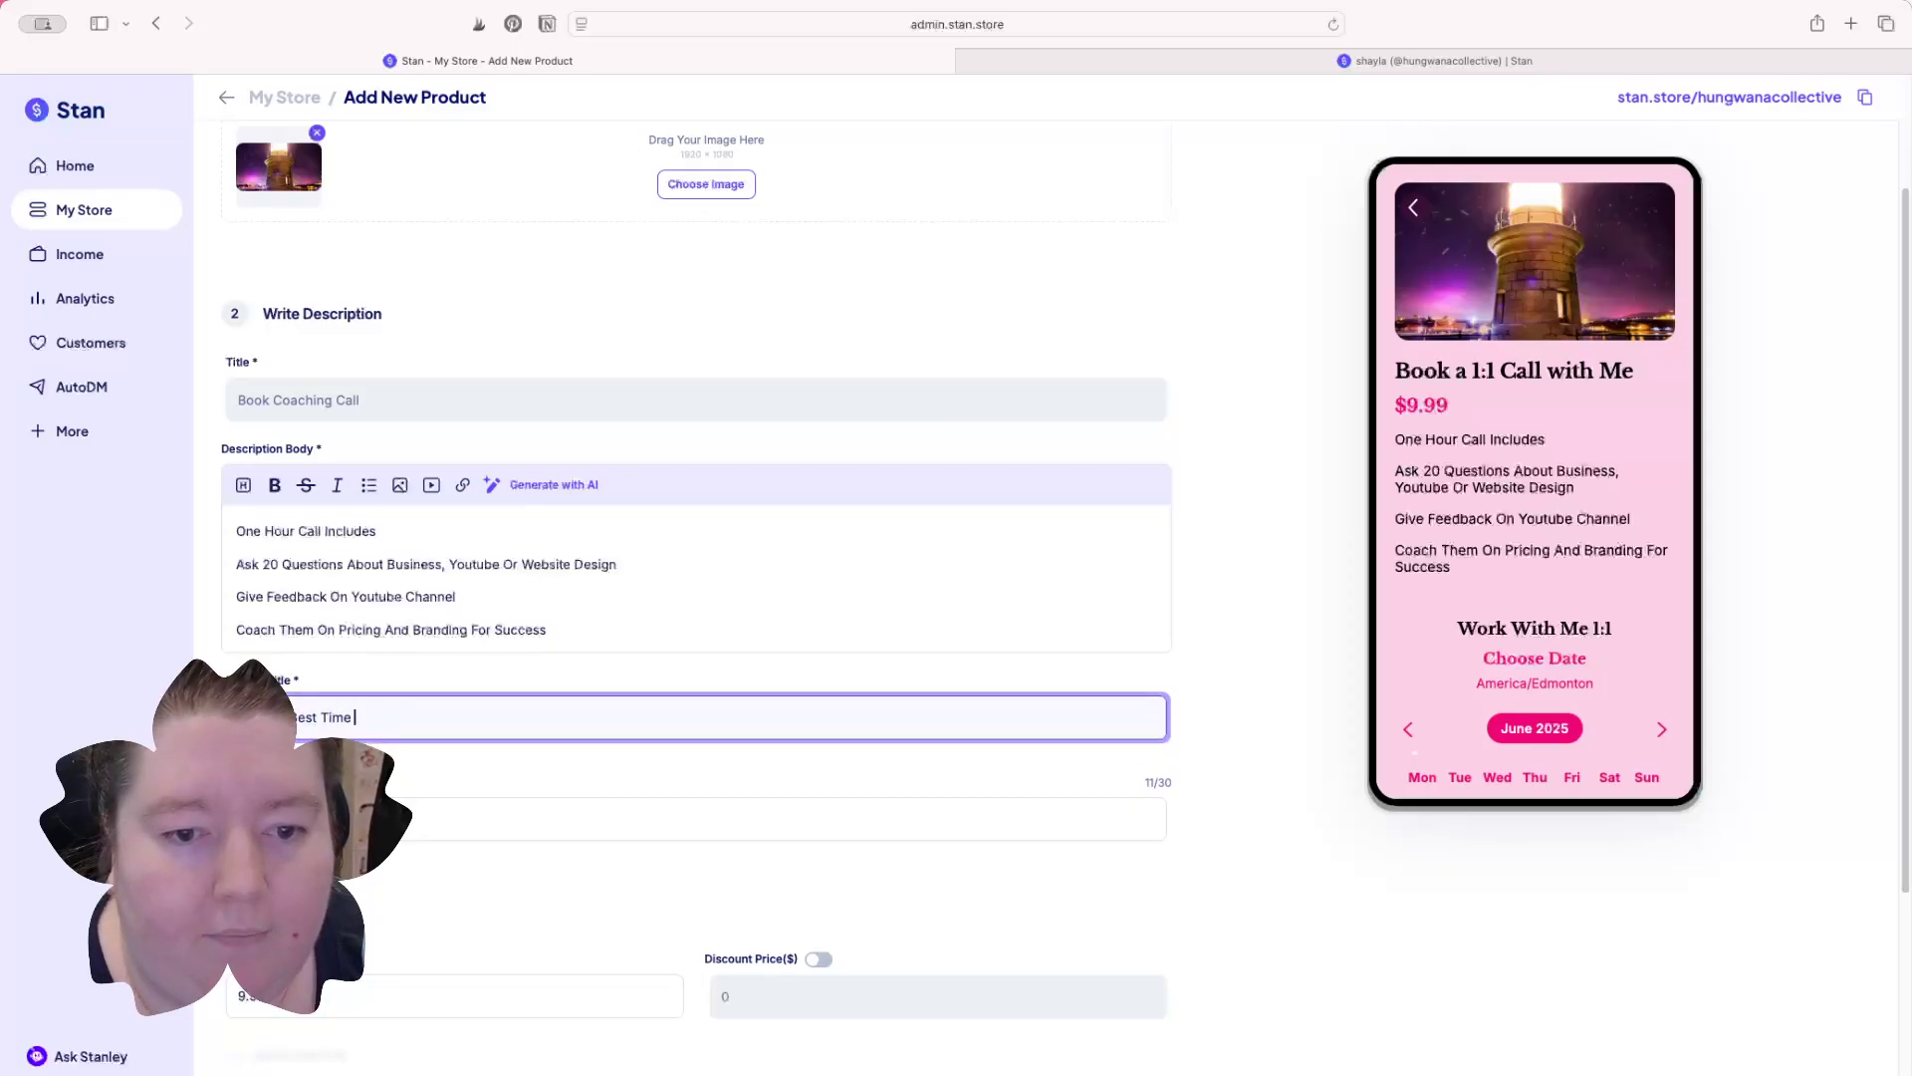
{"action": "left_click", "coordinate": [490, 833]}
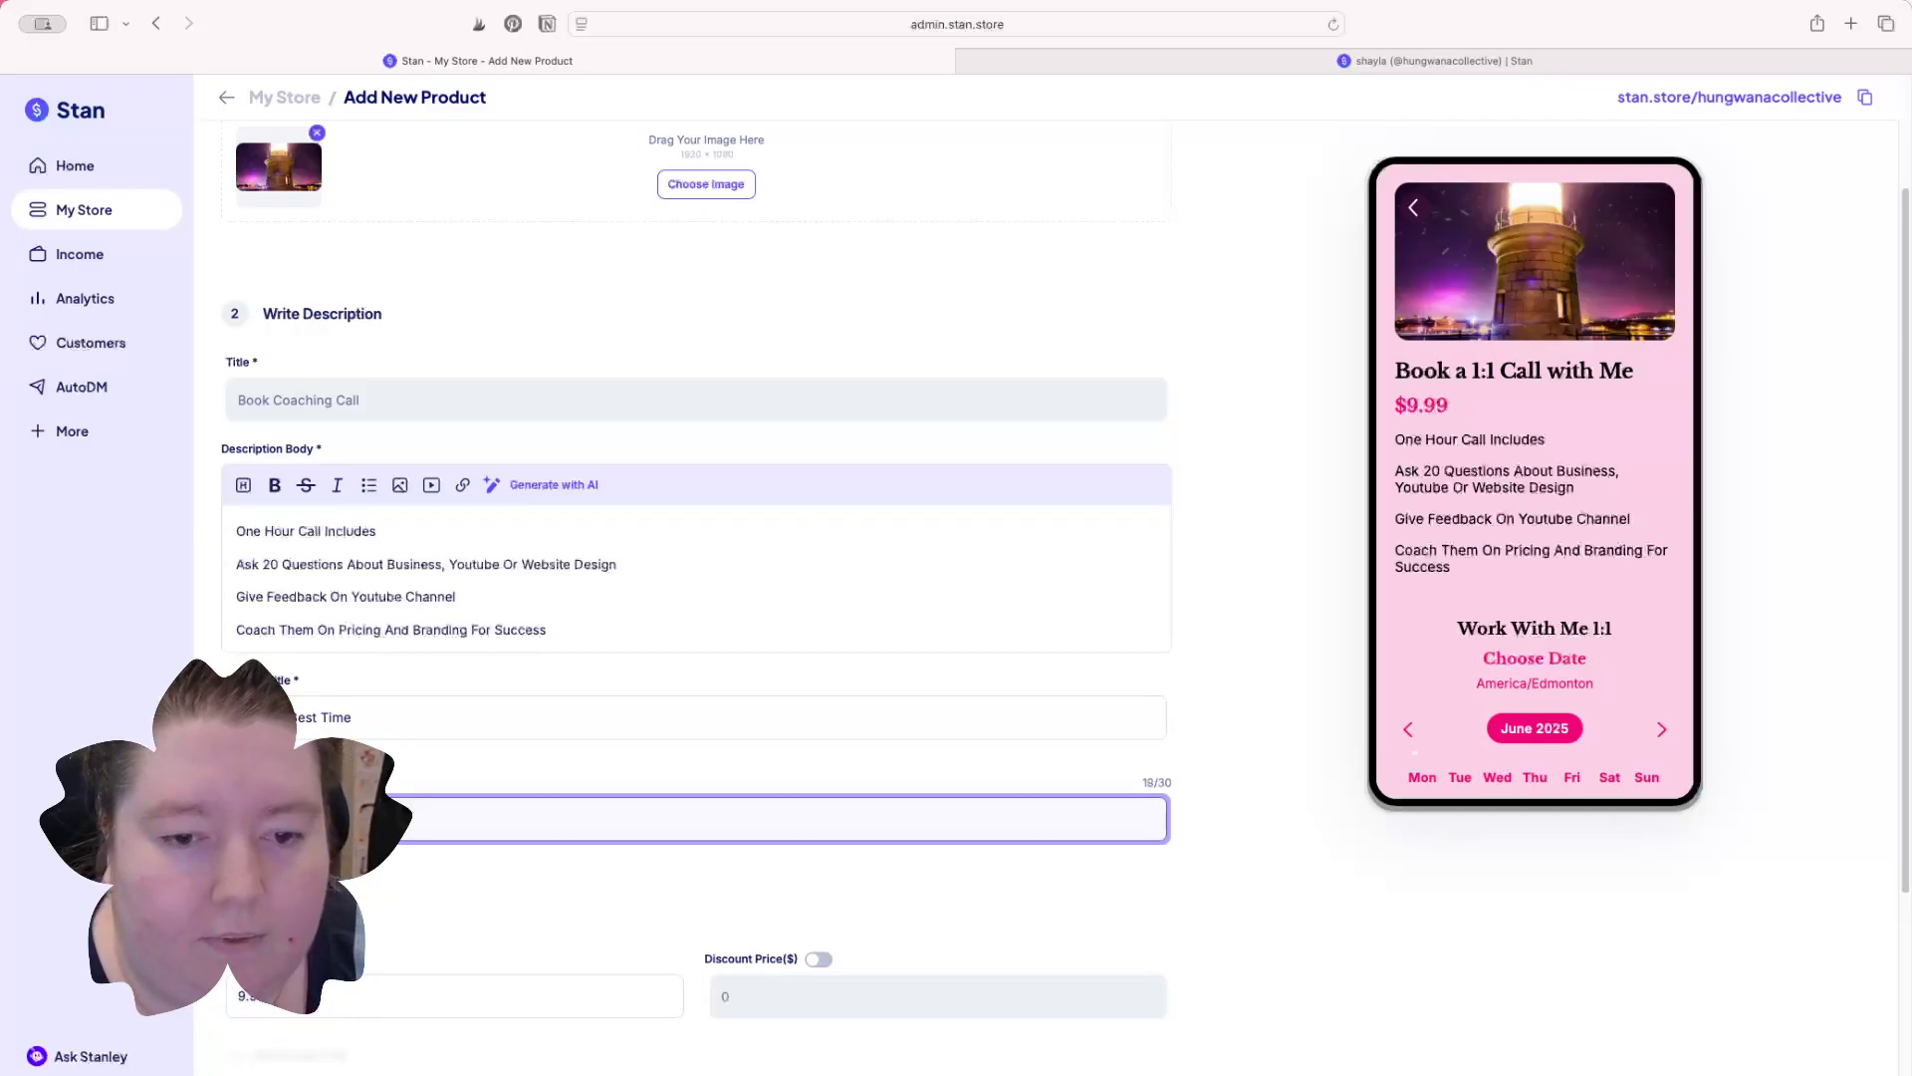
Step: Set the coaching call's price to $250
{"action": "left_click", "coordinate": [435, 874]}
{"action": "scroll", "coordinate": [522, 1018], "scroll_direction": "down", "scroll_amount": 2}
{"action": "left_click", "coordinate": [329, 881]}
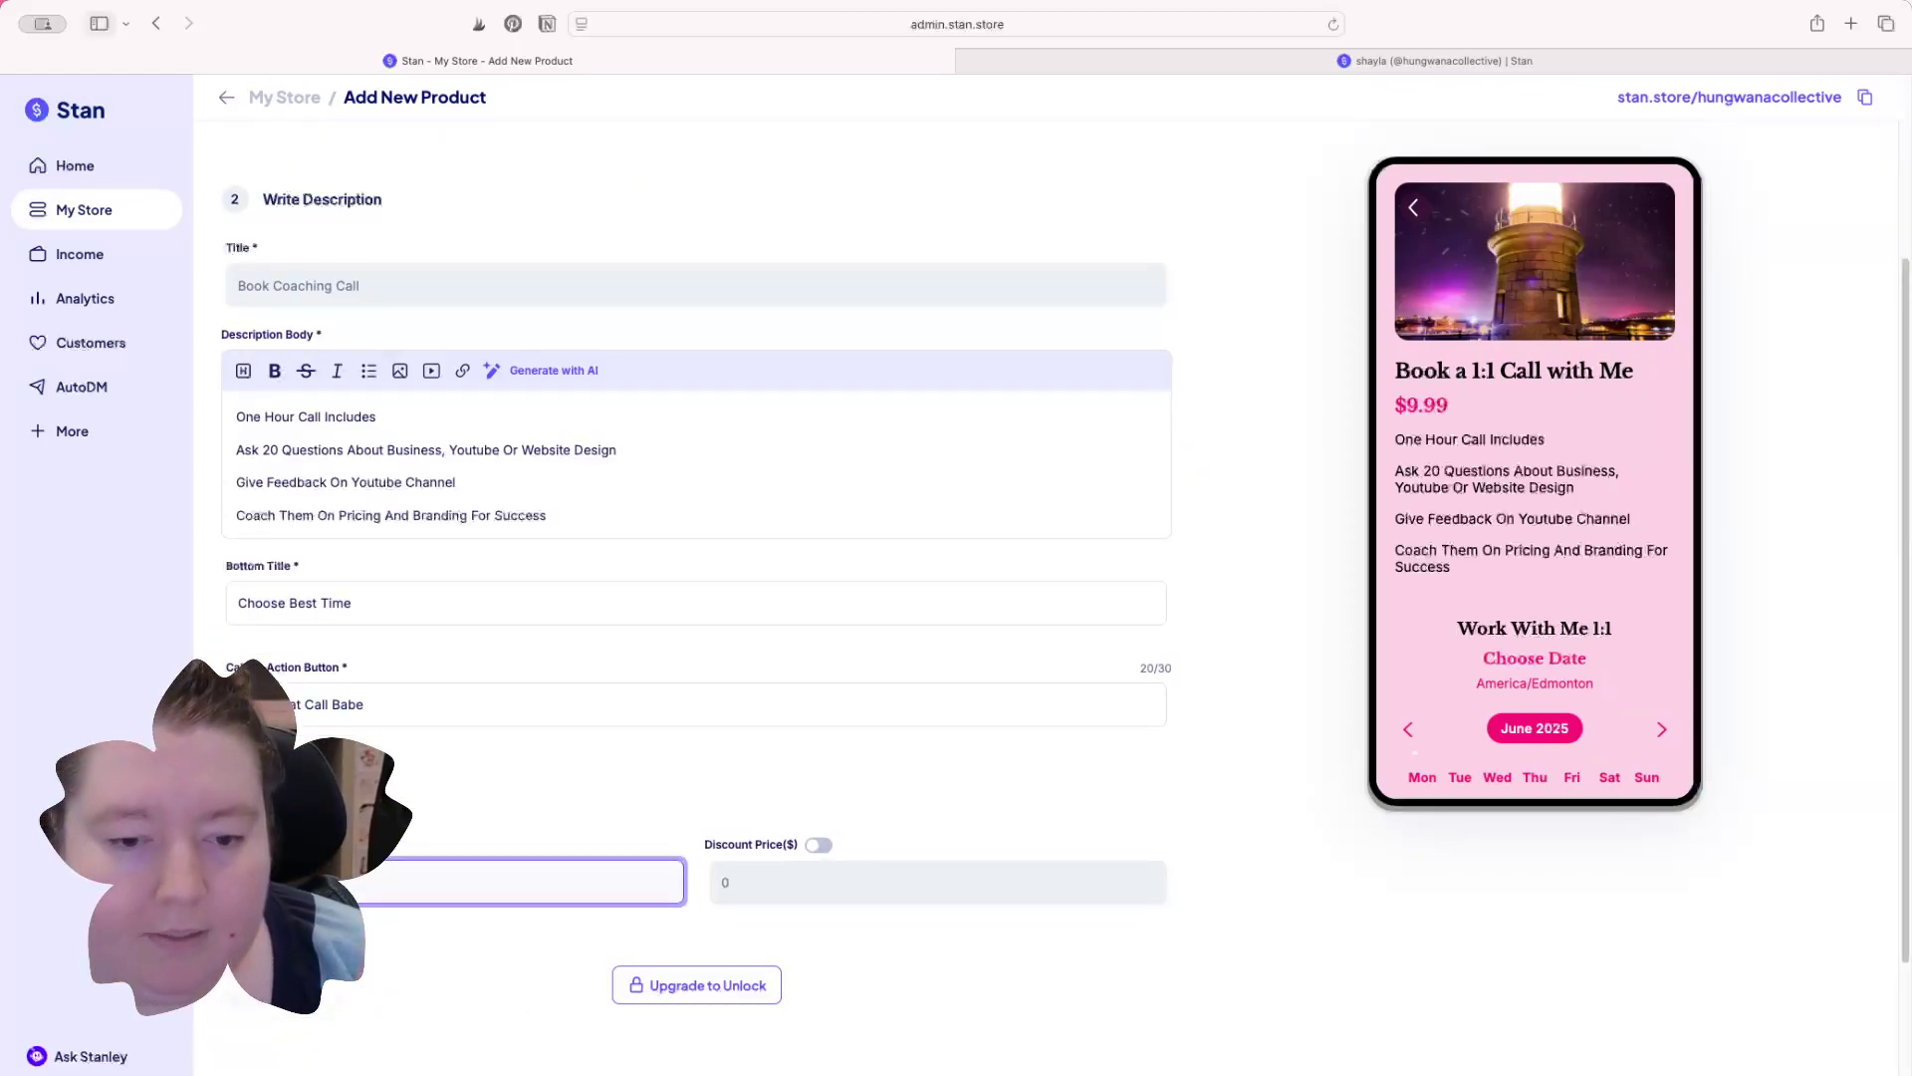
{"action": "type", "text": "250"}
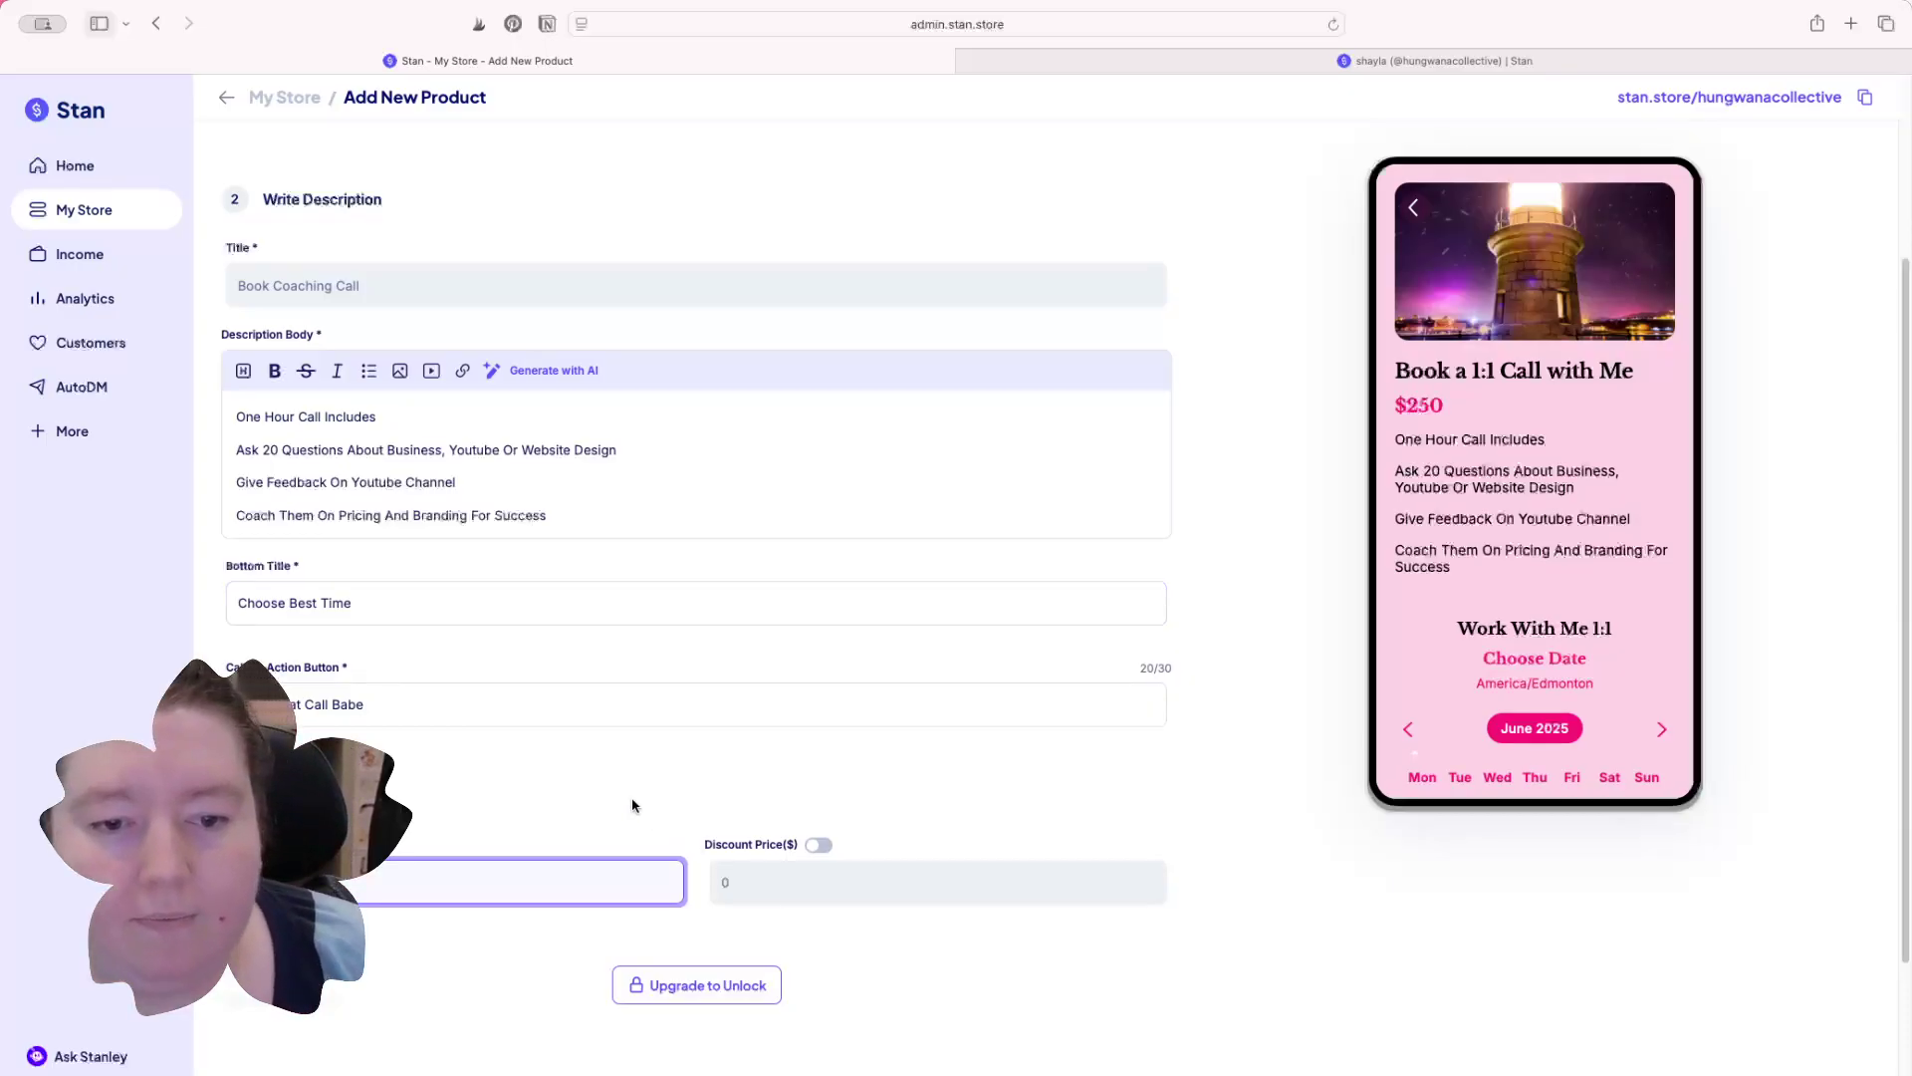
{"action": "left_click", "coordinate": [600, 847]}
{"action": "scroll", "coordinate": [976, 1011], "scroll_direction": "down", "scroll_amount": 3}
{"action": "scroll", "coordinate": [976, 1011], "scroll_direction": "down", "scroll_amount": 3}
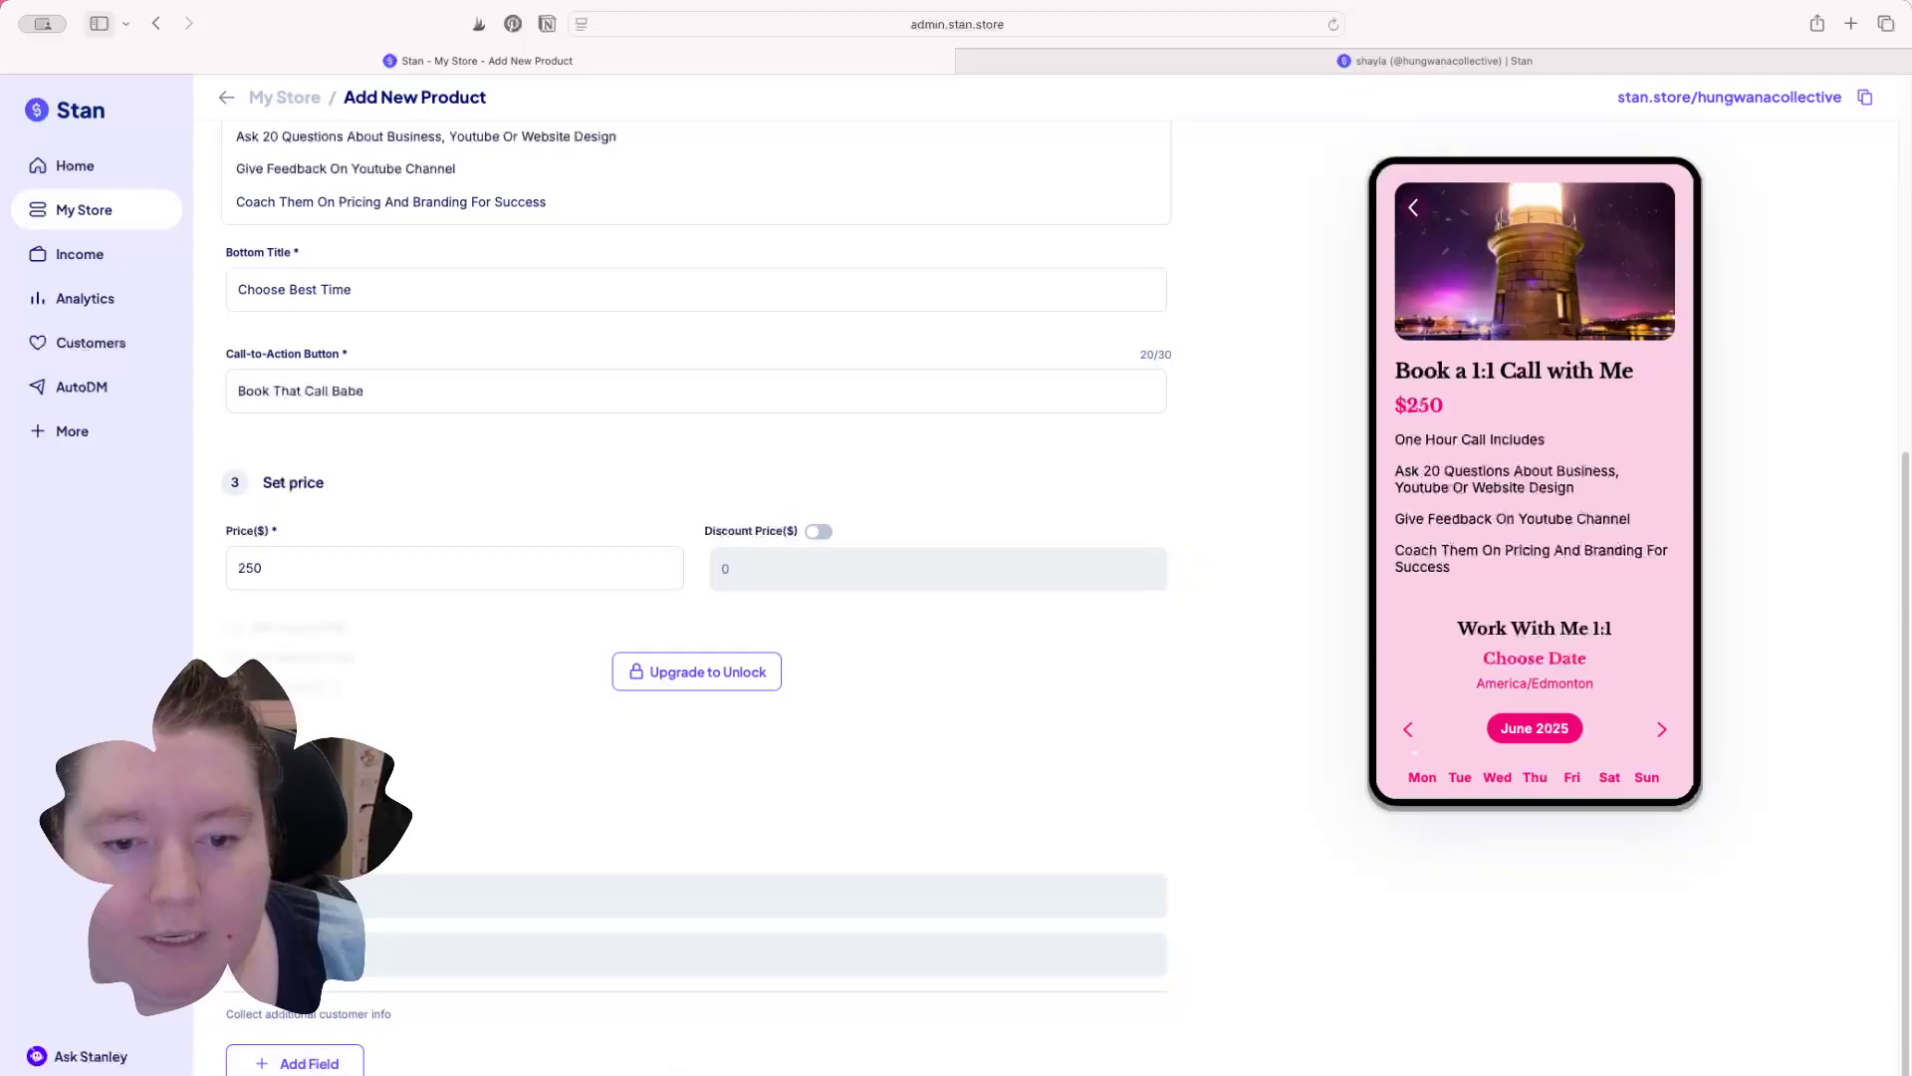
Step: Go to the coaching call's availability settings and examine the booking rules, weekly hours and calendar preview
{"action": "scroll", "coordinate": [697, 637], "scroll_direction": "down", "scroll_amount": 2}
{"action": "left_click", "coordinate": [1110, 1046]}
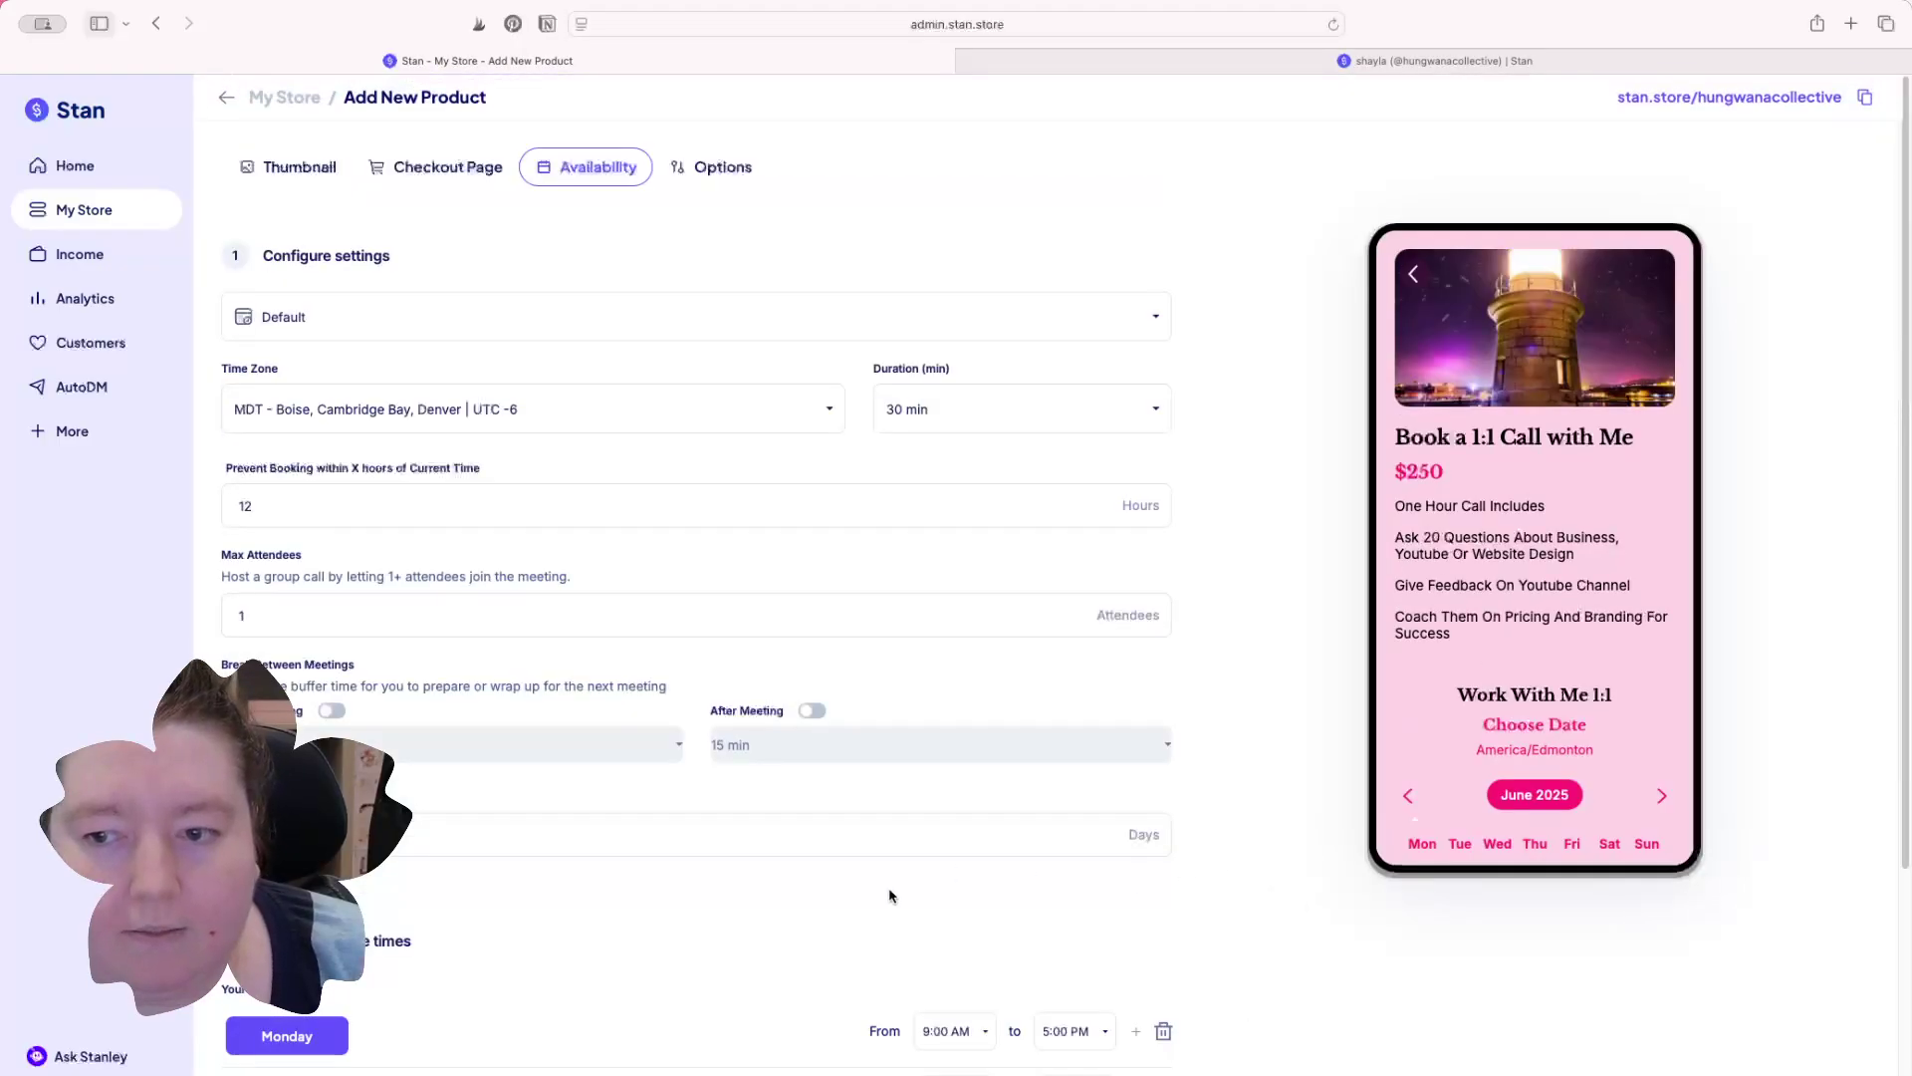
{"action": "scroll", "coordinate": [1494, 747], "scroll_direction": "down", "scroll_amount": 2}
{"action": "scroll", "coordinate": [1477, 745], "scroll_direction": "down", "scroll_amount": 2}
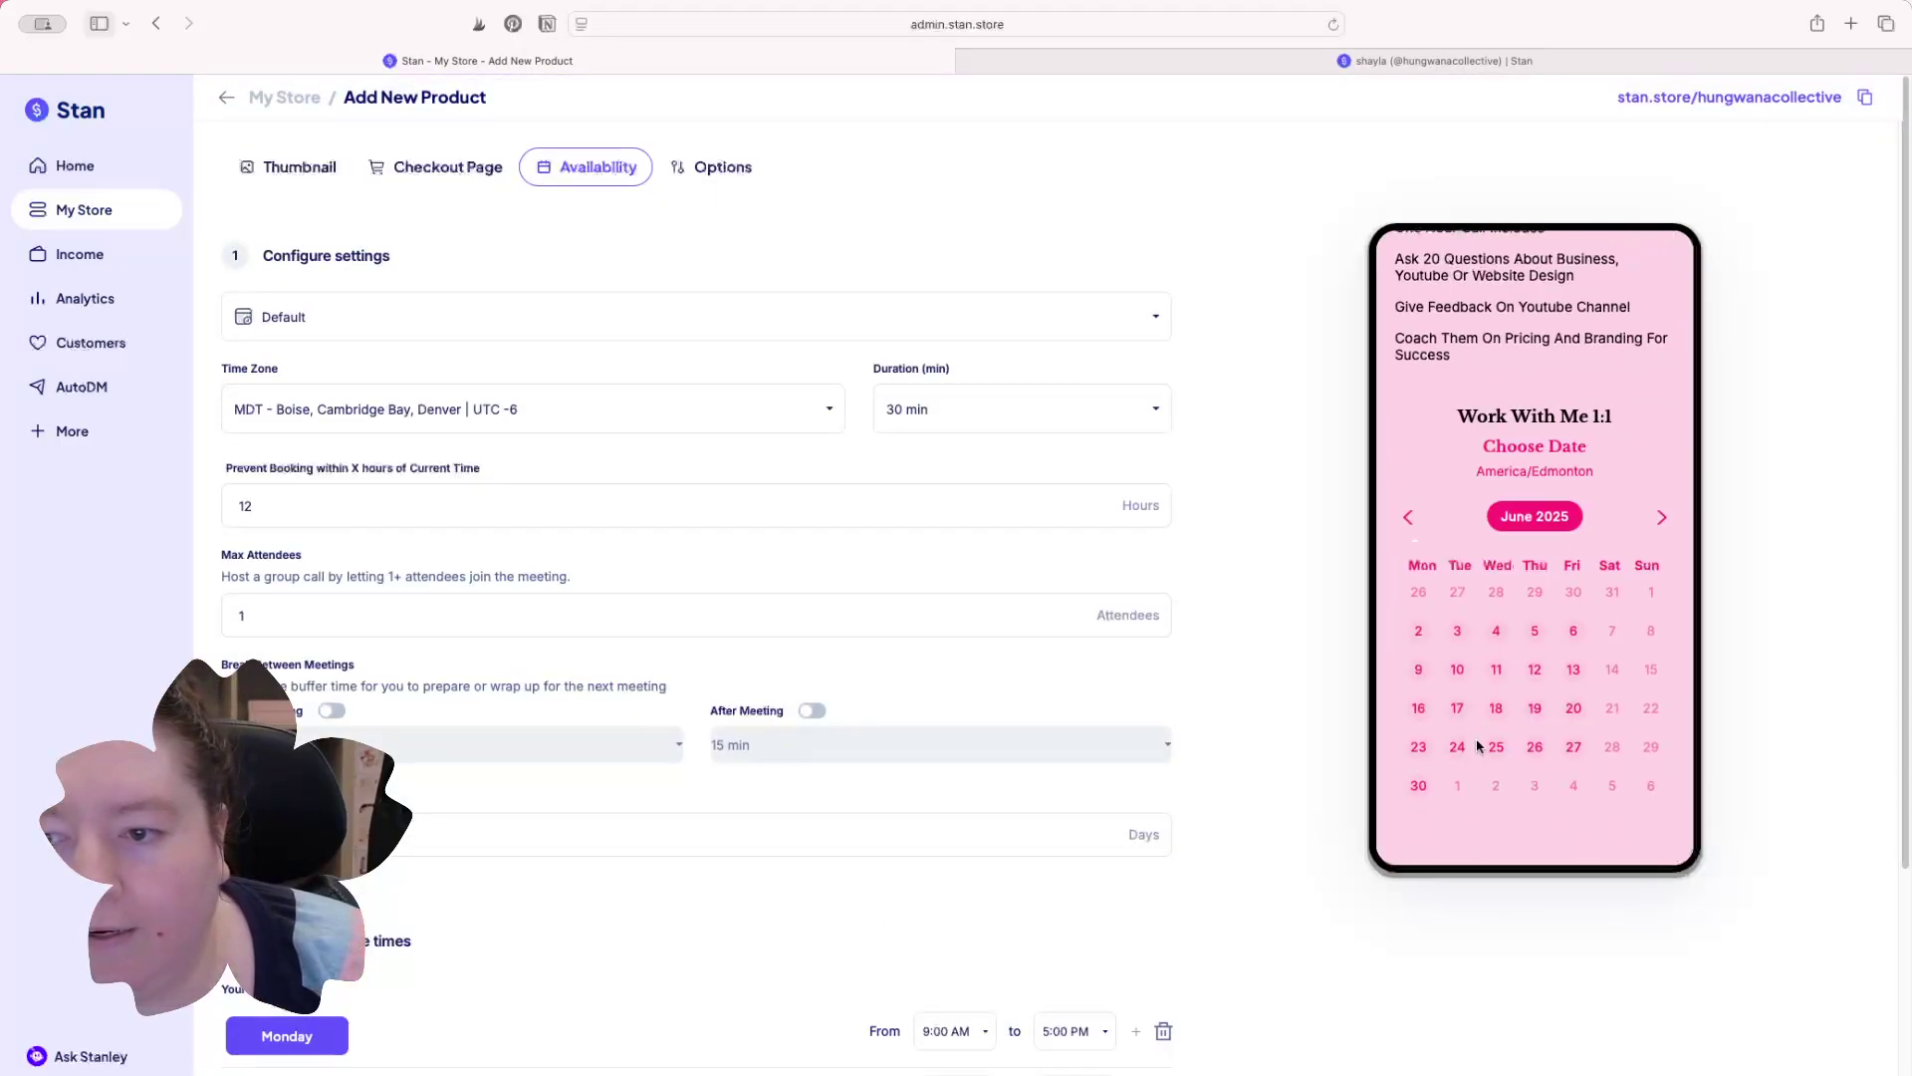
{"action": "scroll", "coordinate": [1569, 741], "scroll_direction": "down", "scroll_amount": 8}
{"action": "scroll", "coordinate": [1566, 743], "scroll_direction": "up", "scroll_amount": 10}
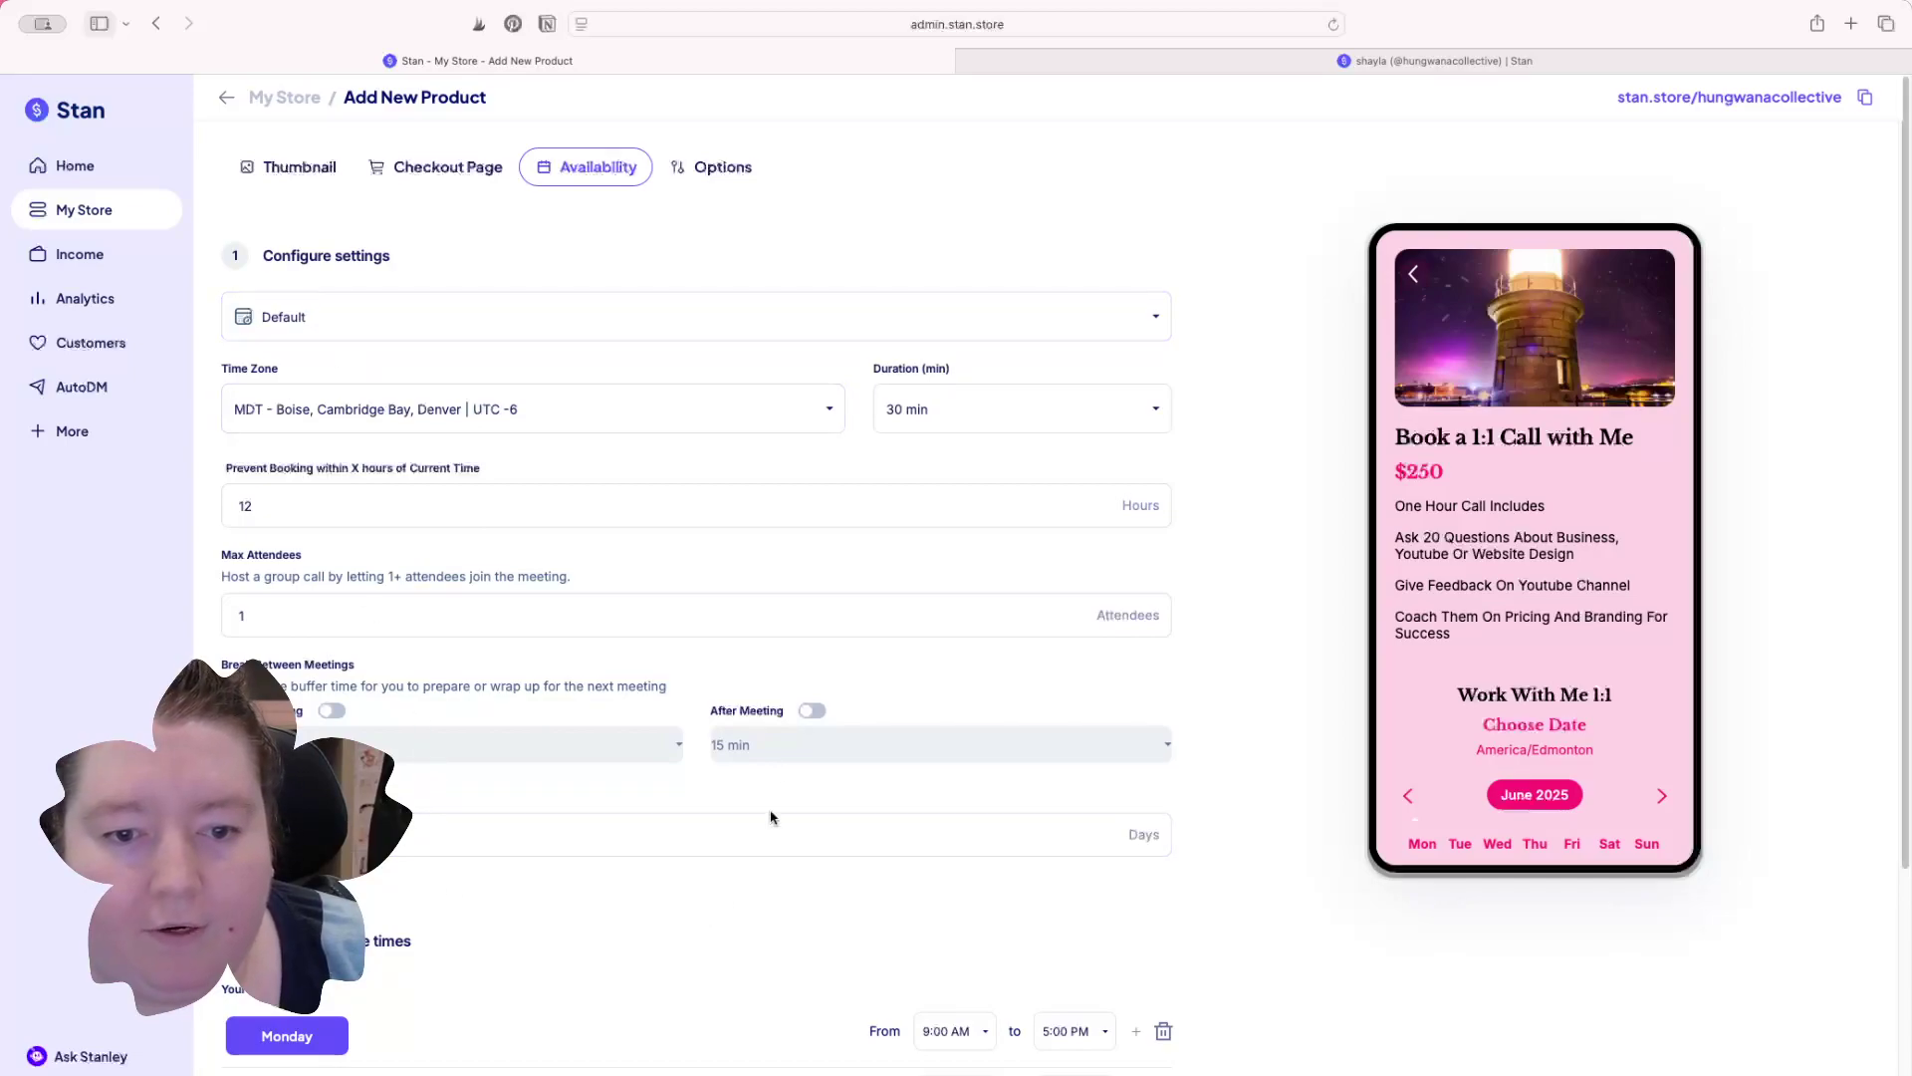
{"action": "scroll", "coordinate": [737, 856], "scroll_direction": "down", "scroll_amount": 5}
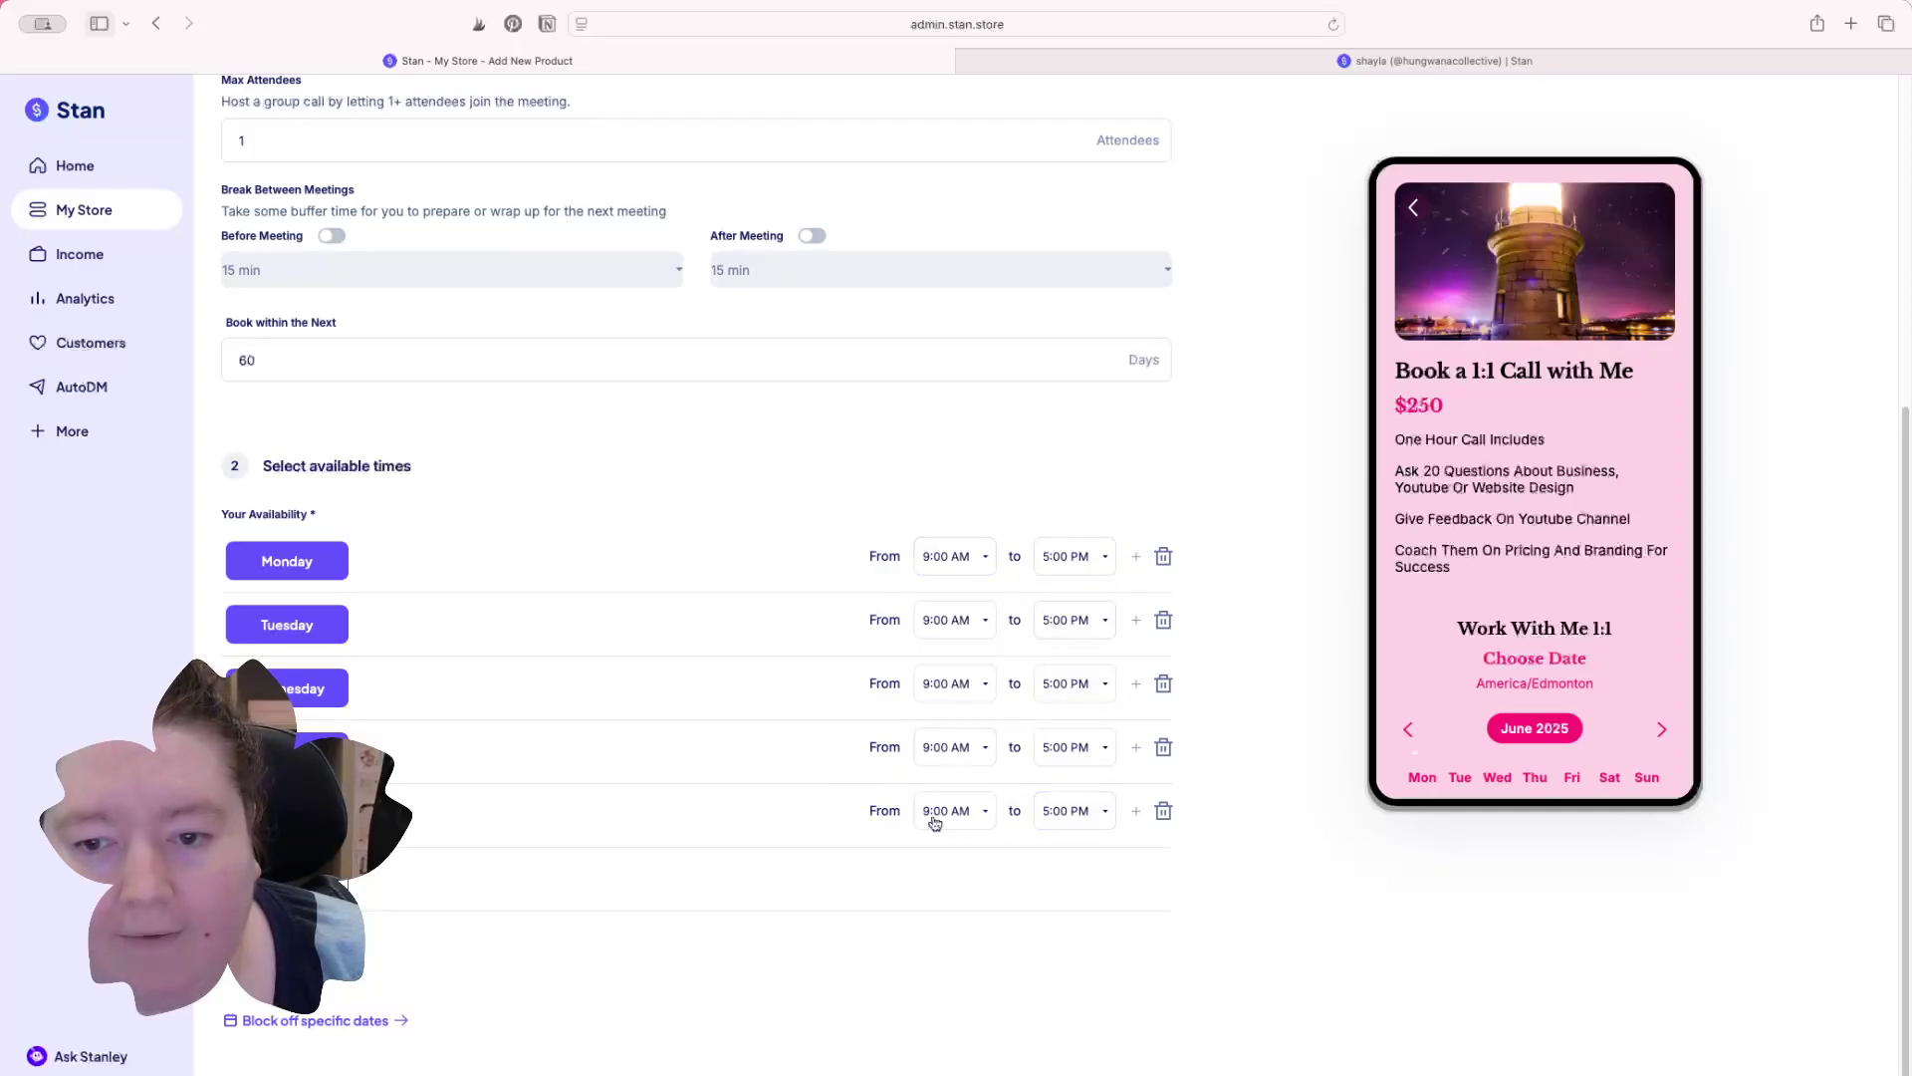
{"action": "scroll", "coordinate": [1056, 698], "scroll_direction": "up", "scroll_amount": 5}
{"action": "scroll", "coordinate": [1015, 721], "scroll_direction": "up", "scroll_amount": 1}
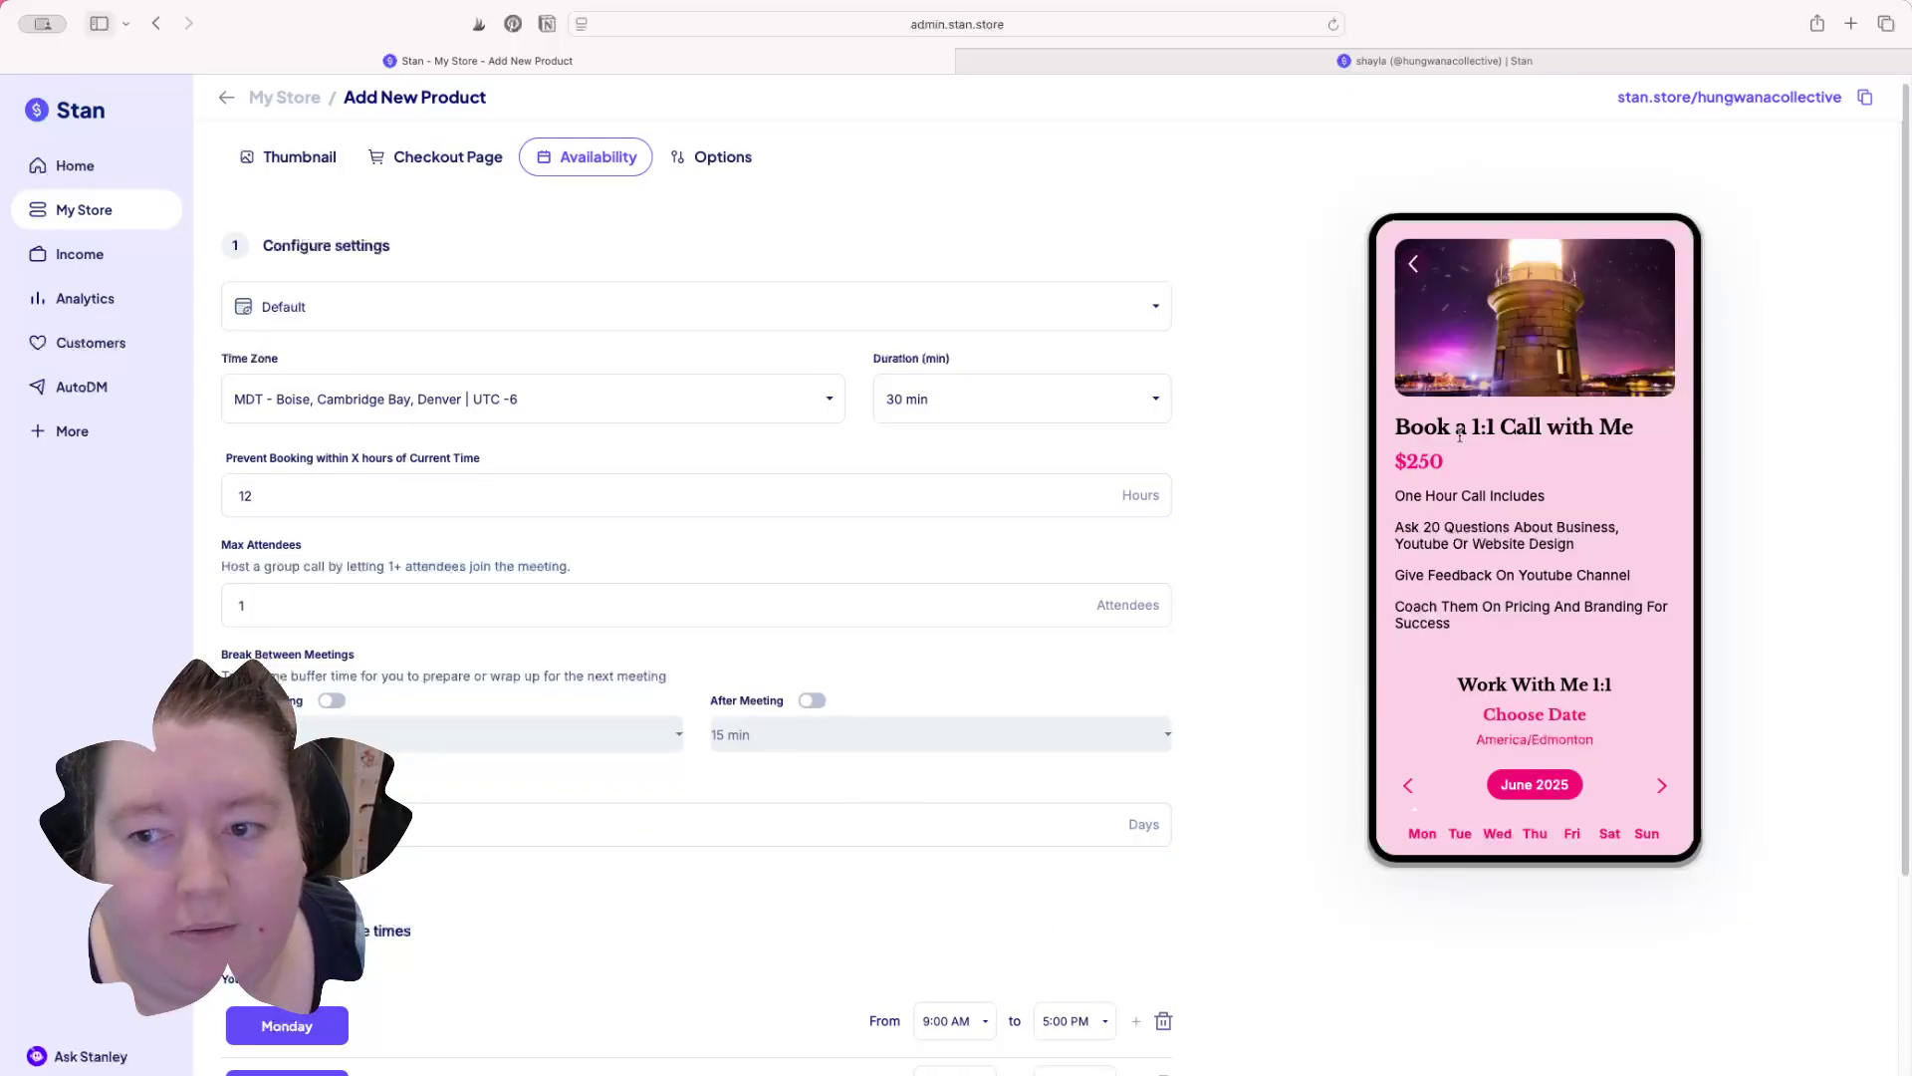
Step: Publish the coaching call with its default availability settings
{"action": "scroll", "coordinate": [712, 804], "scroll_direction": "down", "scroll_amount": 5}
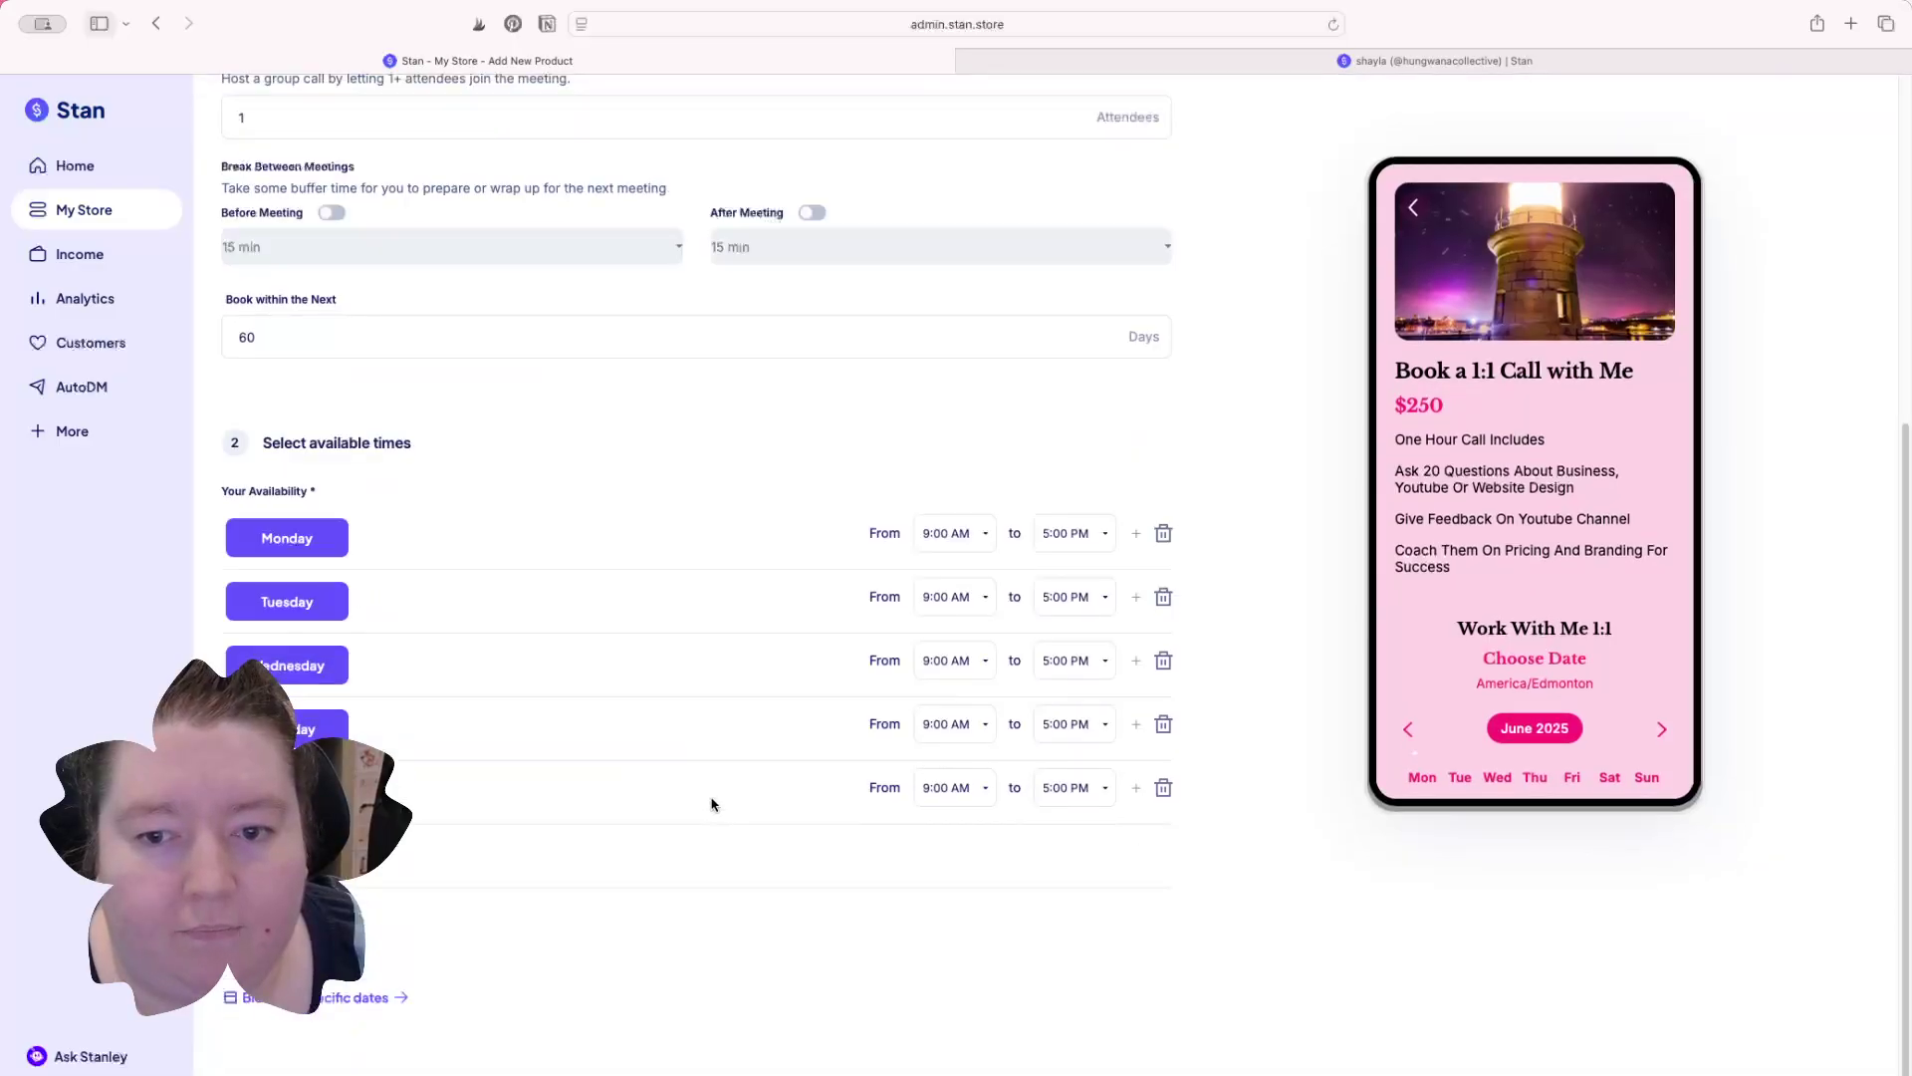
{"action": "scroll", "coordinate": [712, 804], "scroll_direction": "up", "scroll_amount": 3}
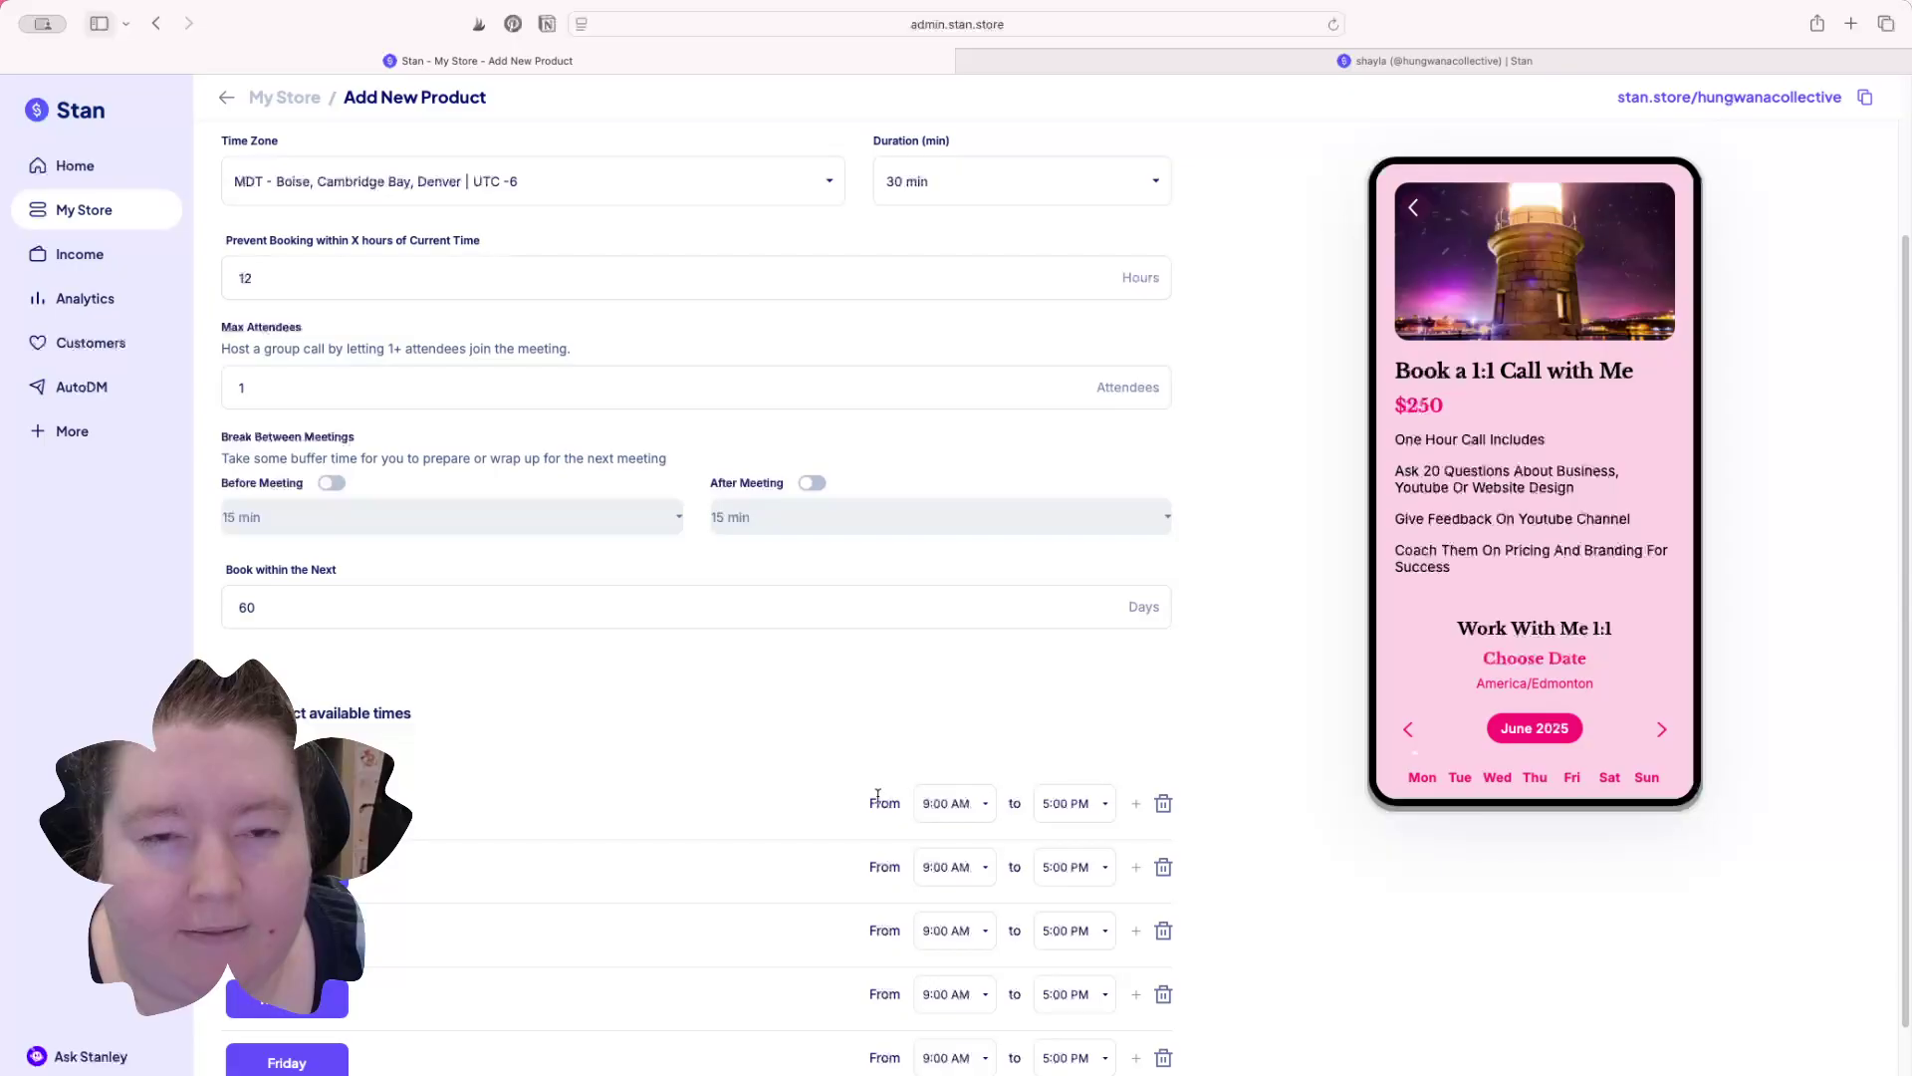
{"action": "scroll", "coordinate": [878, 793], "scroll_direction": "down", "scroll_amount": 3}
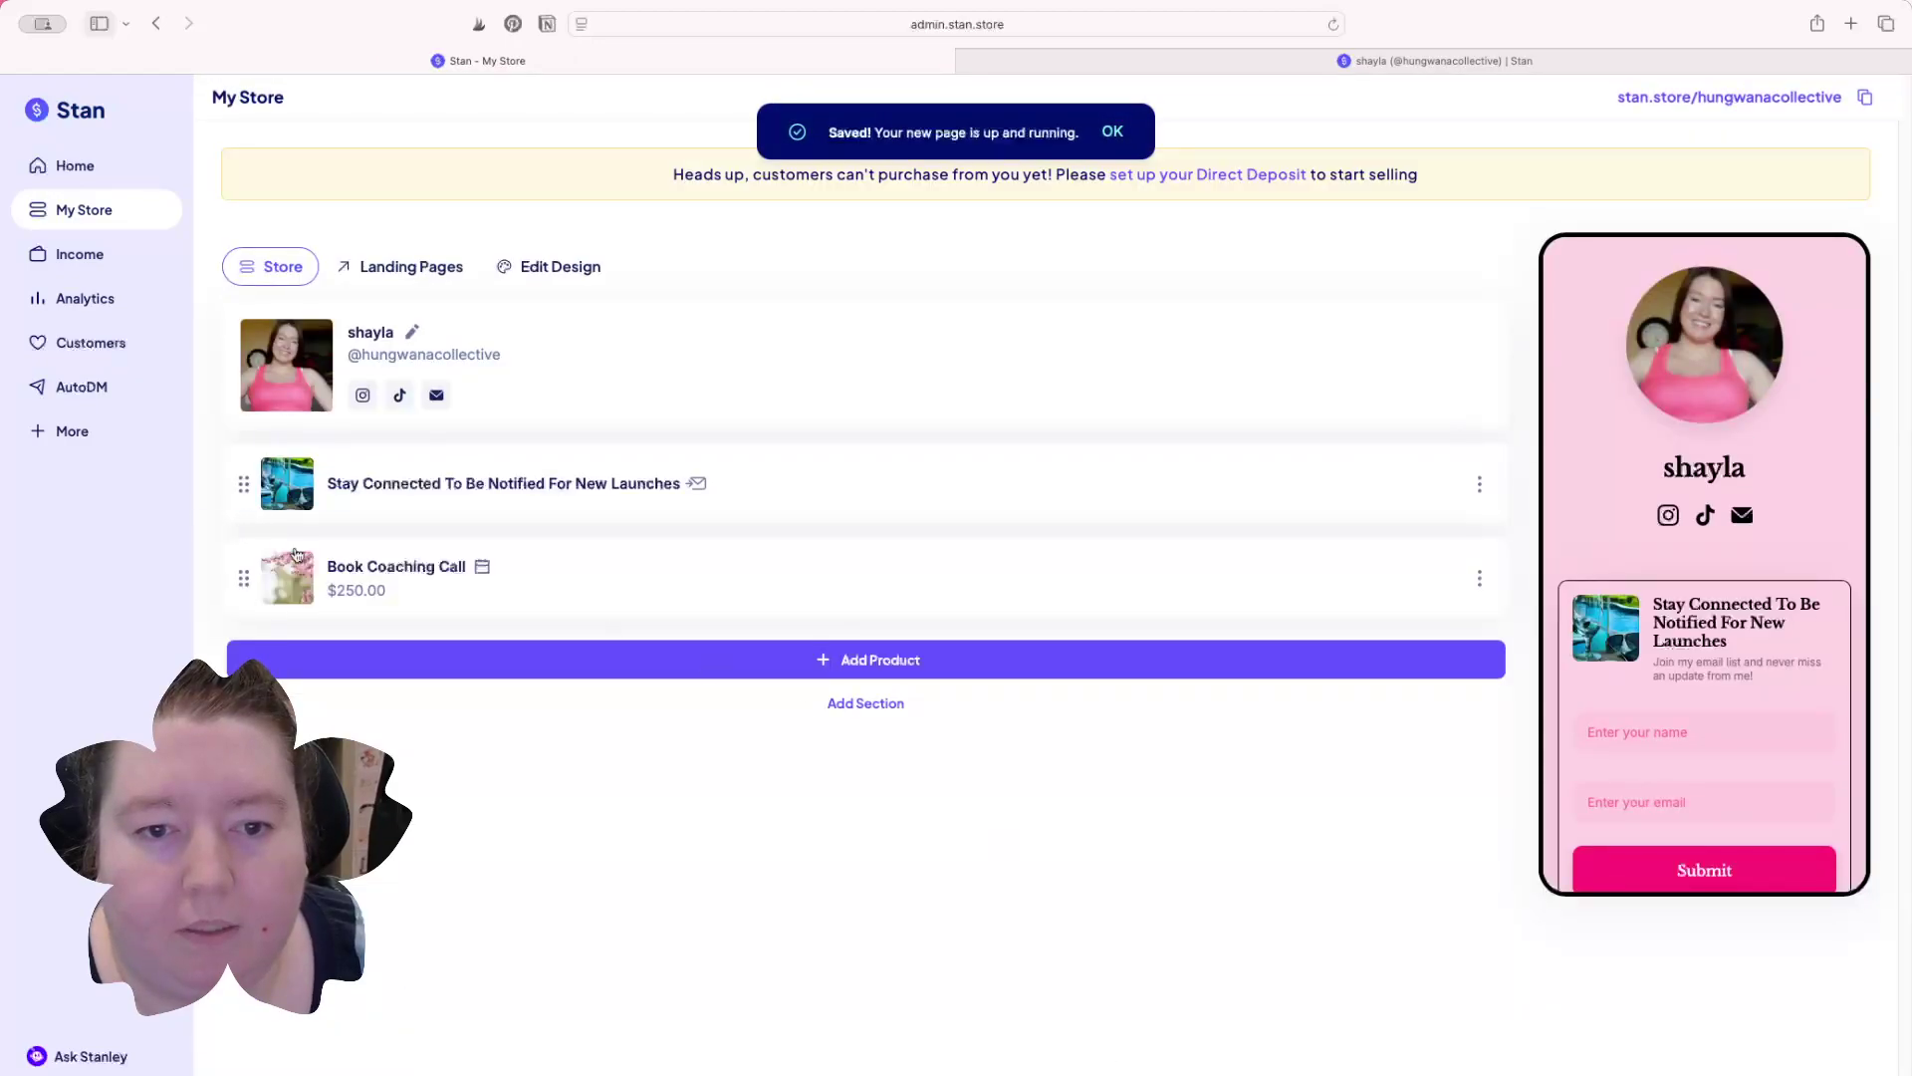
Step: Look through the store preview to check how the email-collection and coaching call products appear
{"action": "scroll", "coordinate": [1728, 706], "scroll_direction": "down", "scroll_amount": 2}
{"action": "scroll", "coordinate": [1728, 706], "scroll_direction": "down", "scroll_amount": 5}
{"action": "left_click", "coordinate": [1802, 436]}
{"action": "left_click", "coordinate": [1803, 436]}
{"action": "left_click", "coordinate": [1803, 436]}
{"action": "left_click", "coordinate": [1802, 436]}
{"action": "left_click", "coordinate": [1803, 436]}
{"action": "scroll", "coordinate": [1753, 563], "scroll_direction": "up", "scroll_amount": 7}
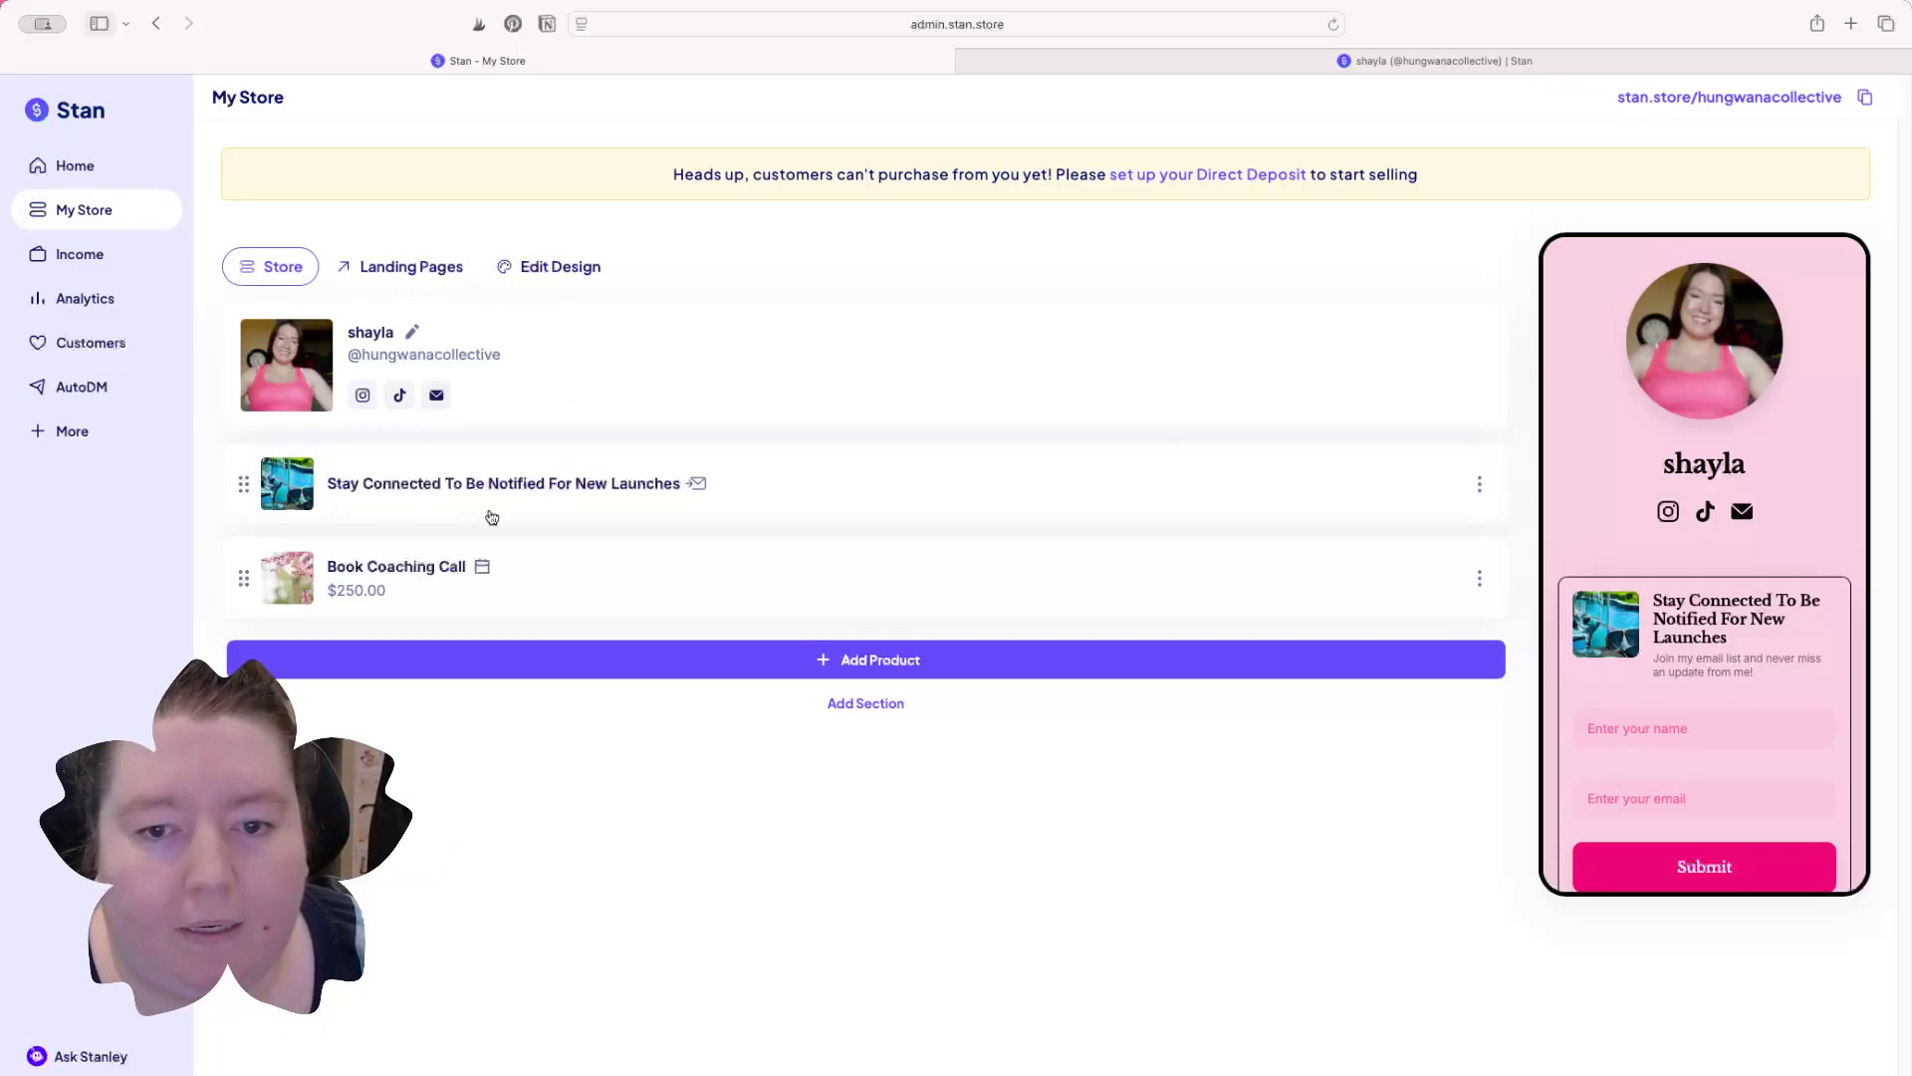
Step: Add an eCourse product to the store and use the pink blossom photo, with its default crop, as its thumbnail
{"action": "left_click", "coordinate": [817, 661]}
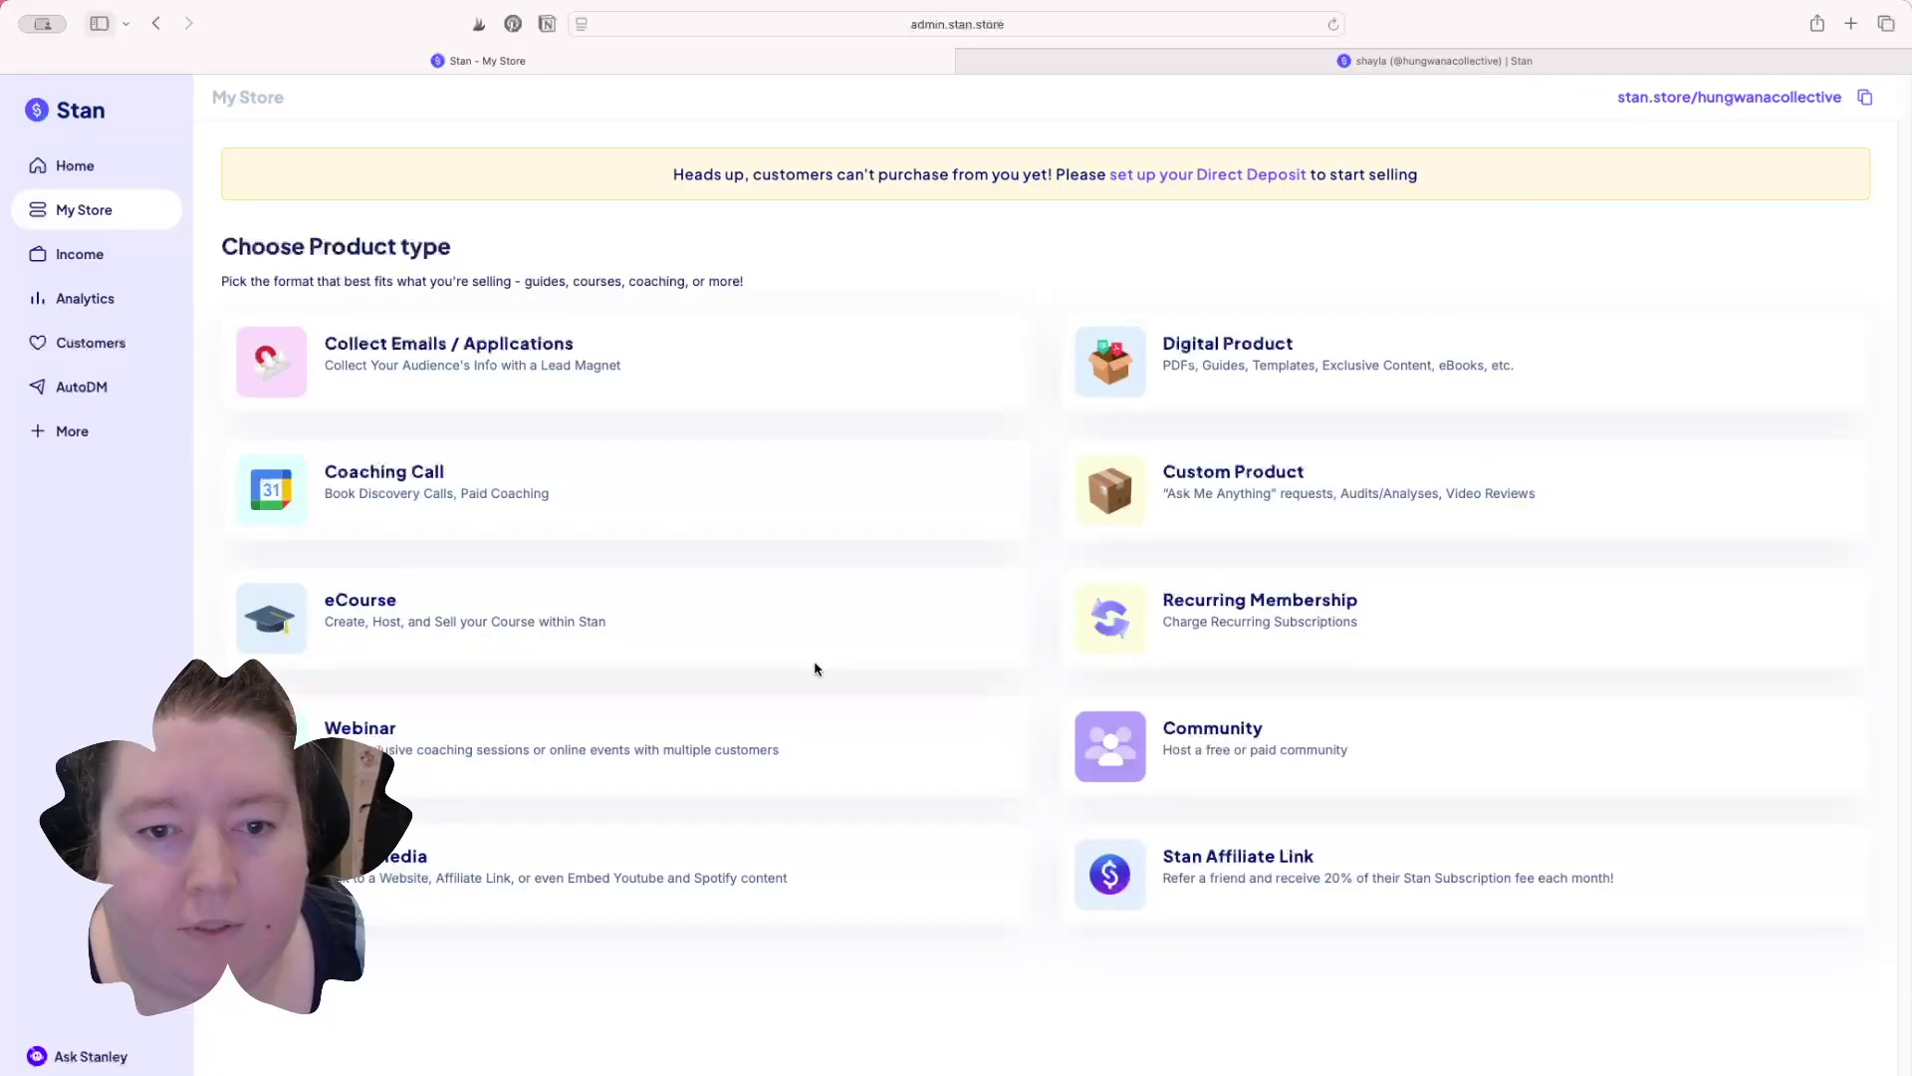
{"action": "left_click", "coordinate": [368, 613]}
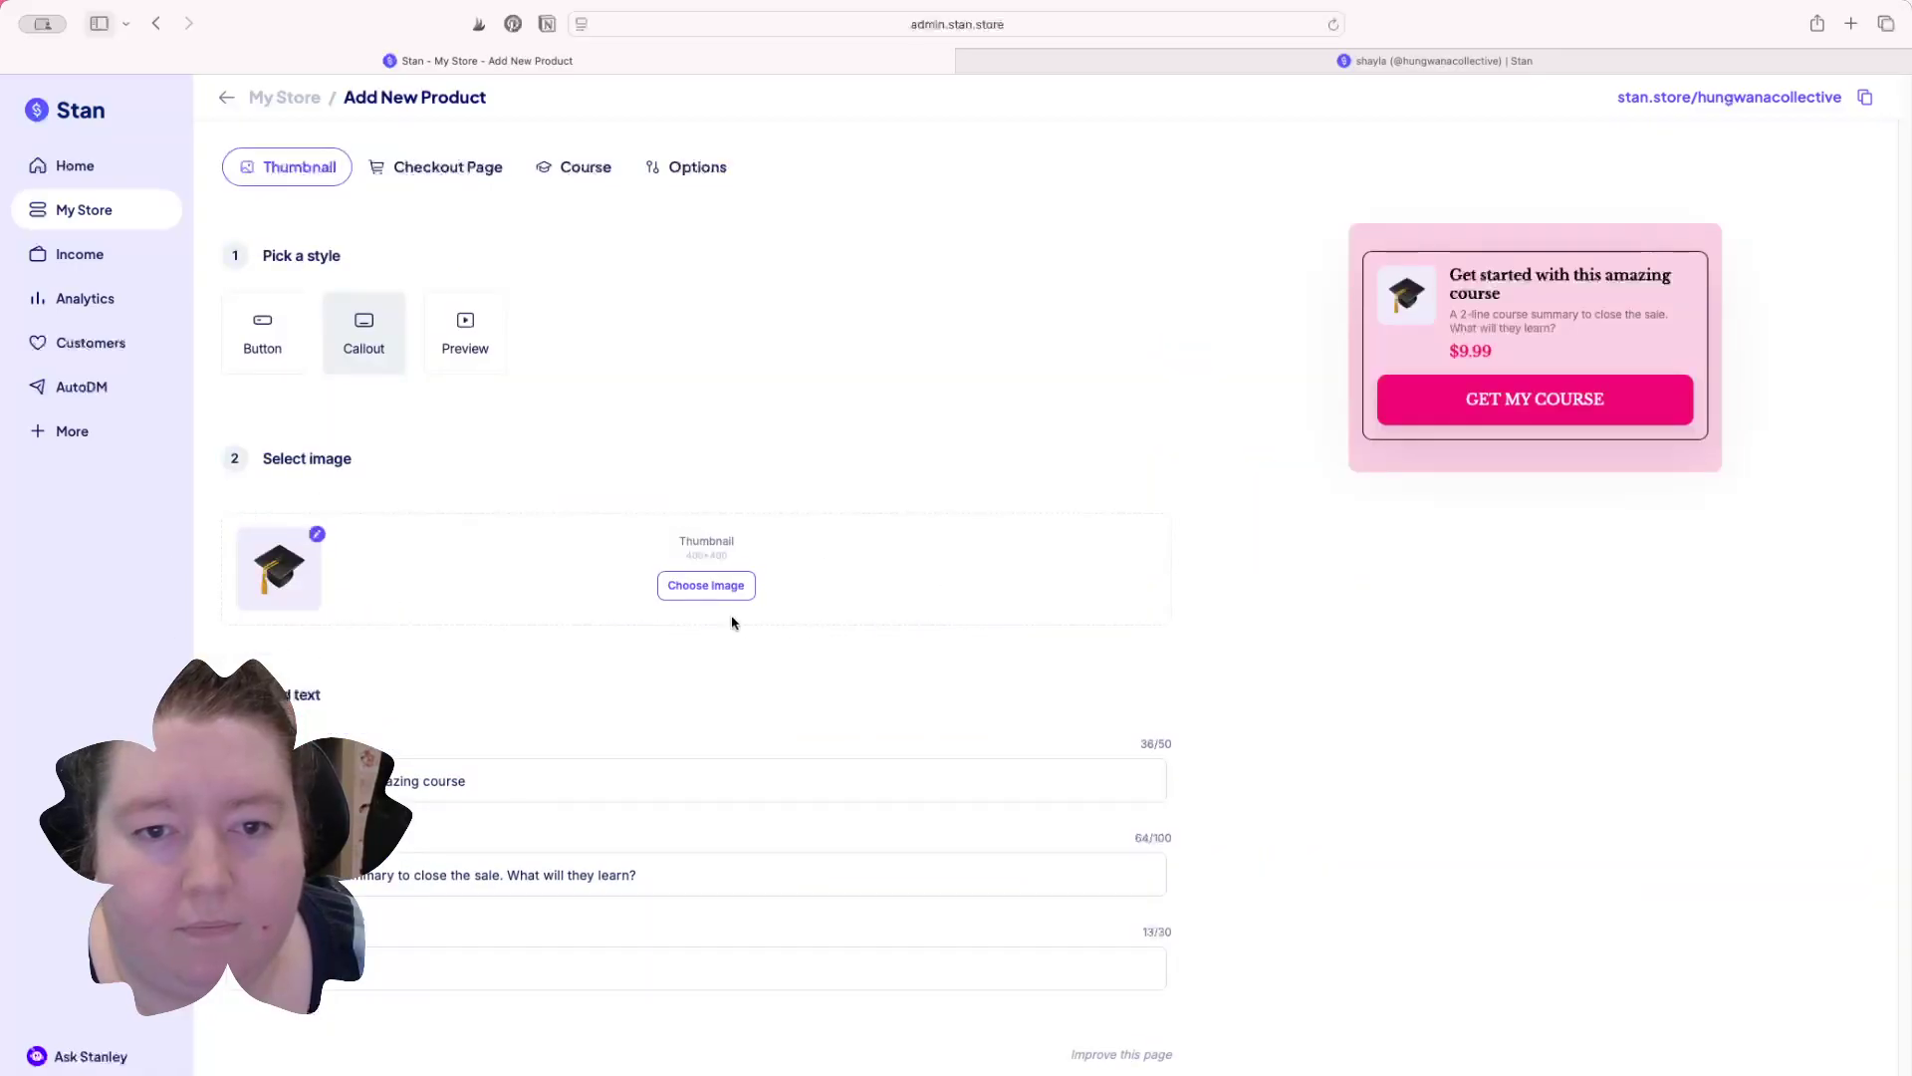
{"action": "left_click", "coordinate": [702, 593]}
{"action": "left_click", "coordinate": [990, 661]}
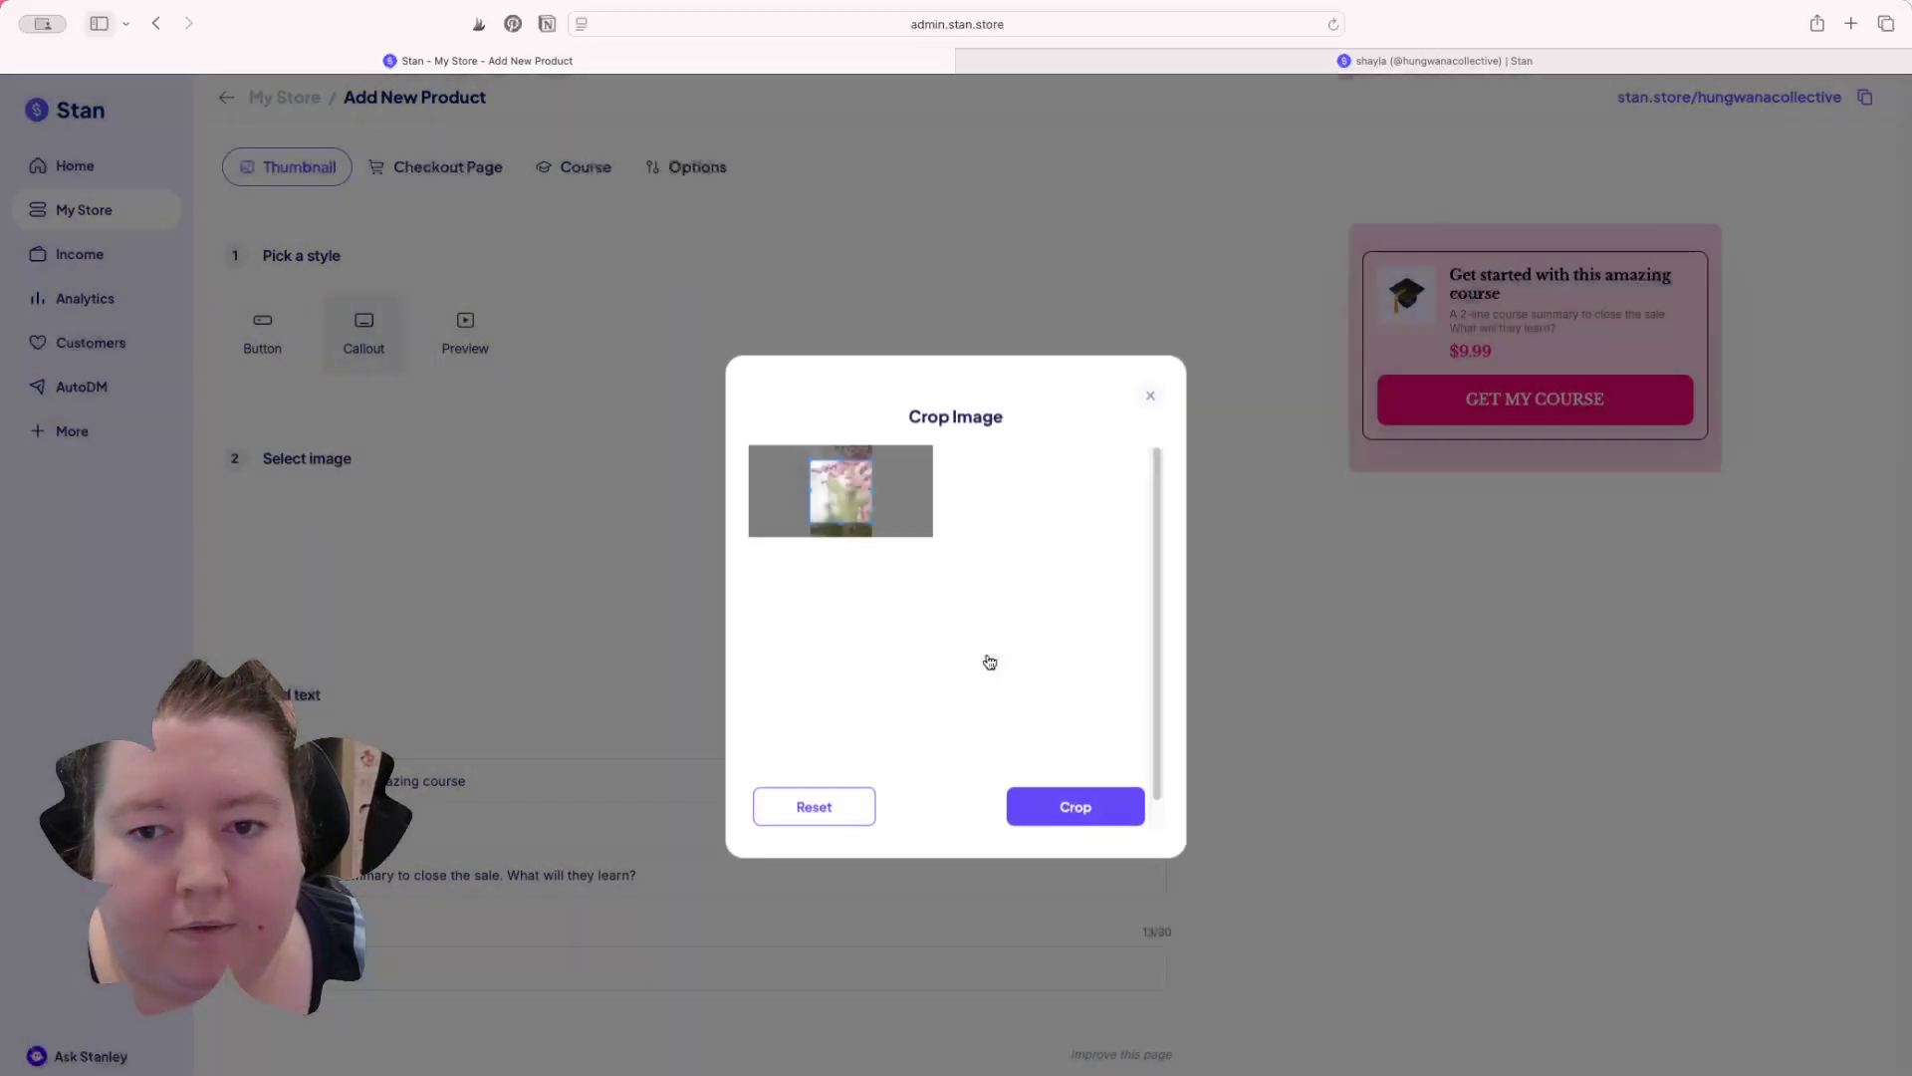
{"action": "left_click", "coordinate": [1099, 822]}
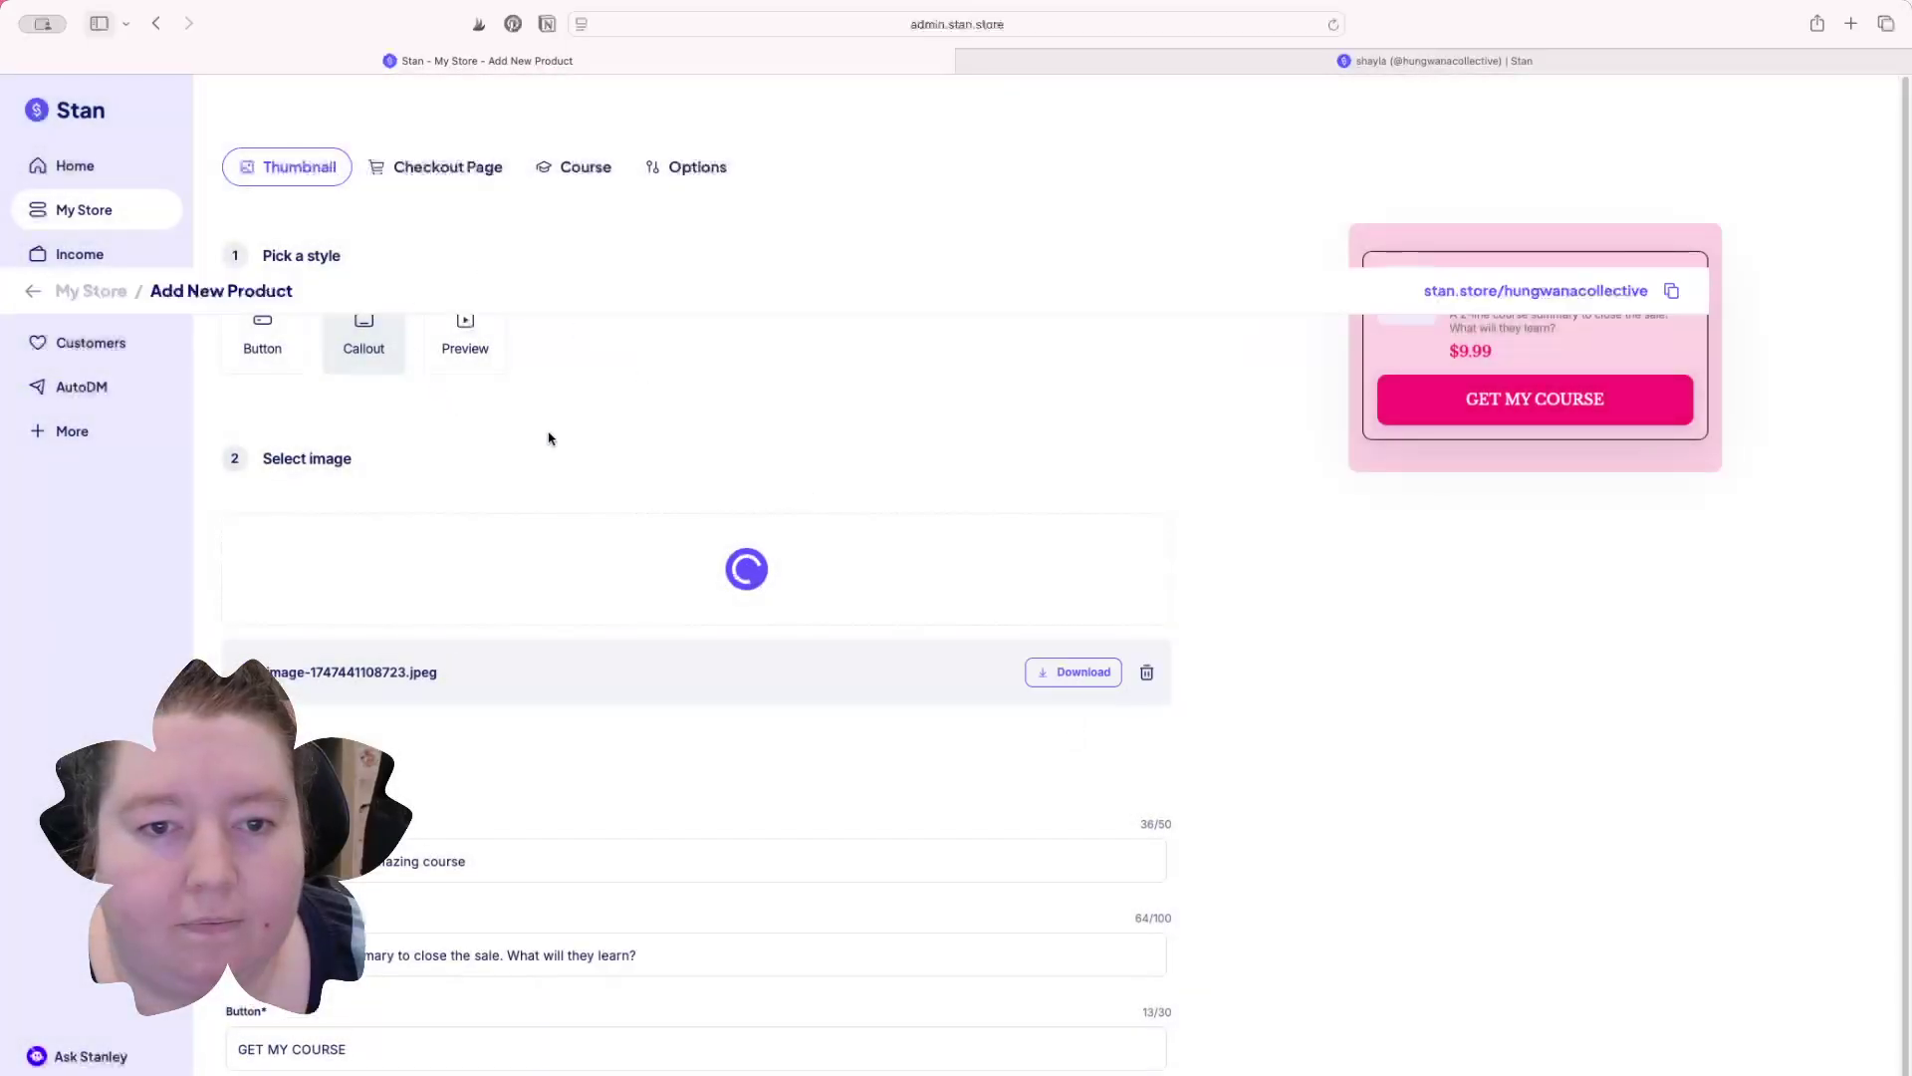
Step: Set the eCourse thumbnail to the Preview style after comparing the alternatives, and title it "New Masterclass Available"
{"action": "left_click", "coordinate": [287, 351]}
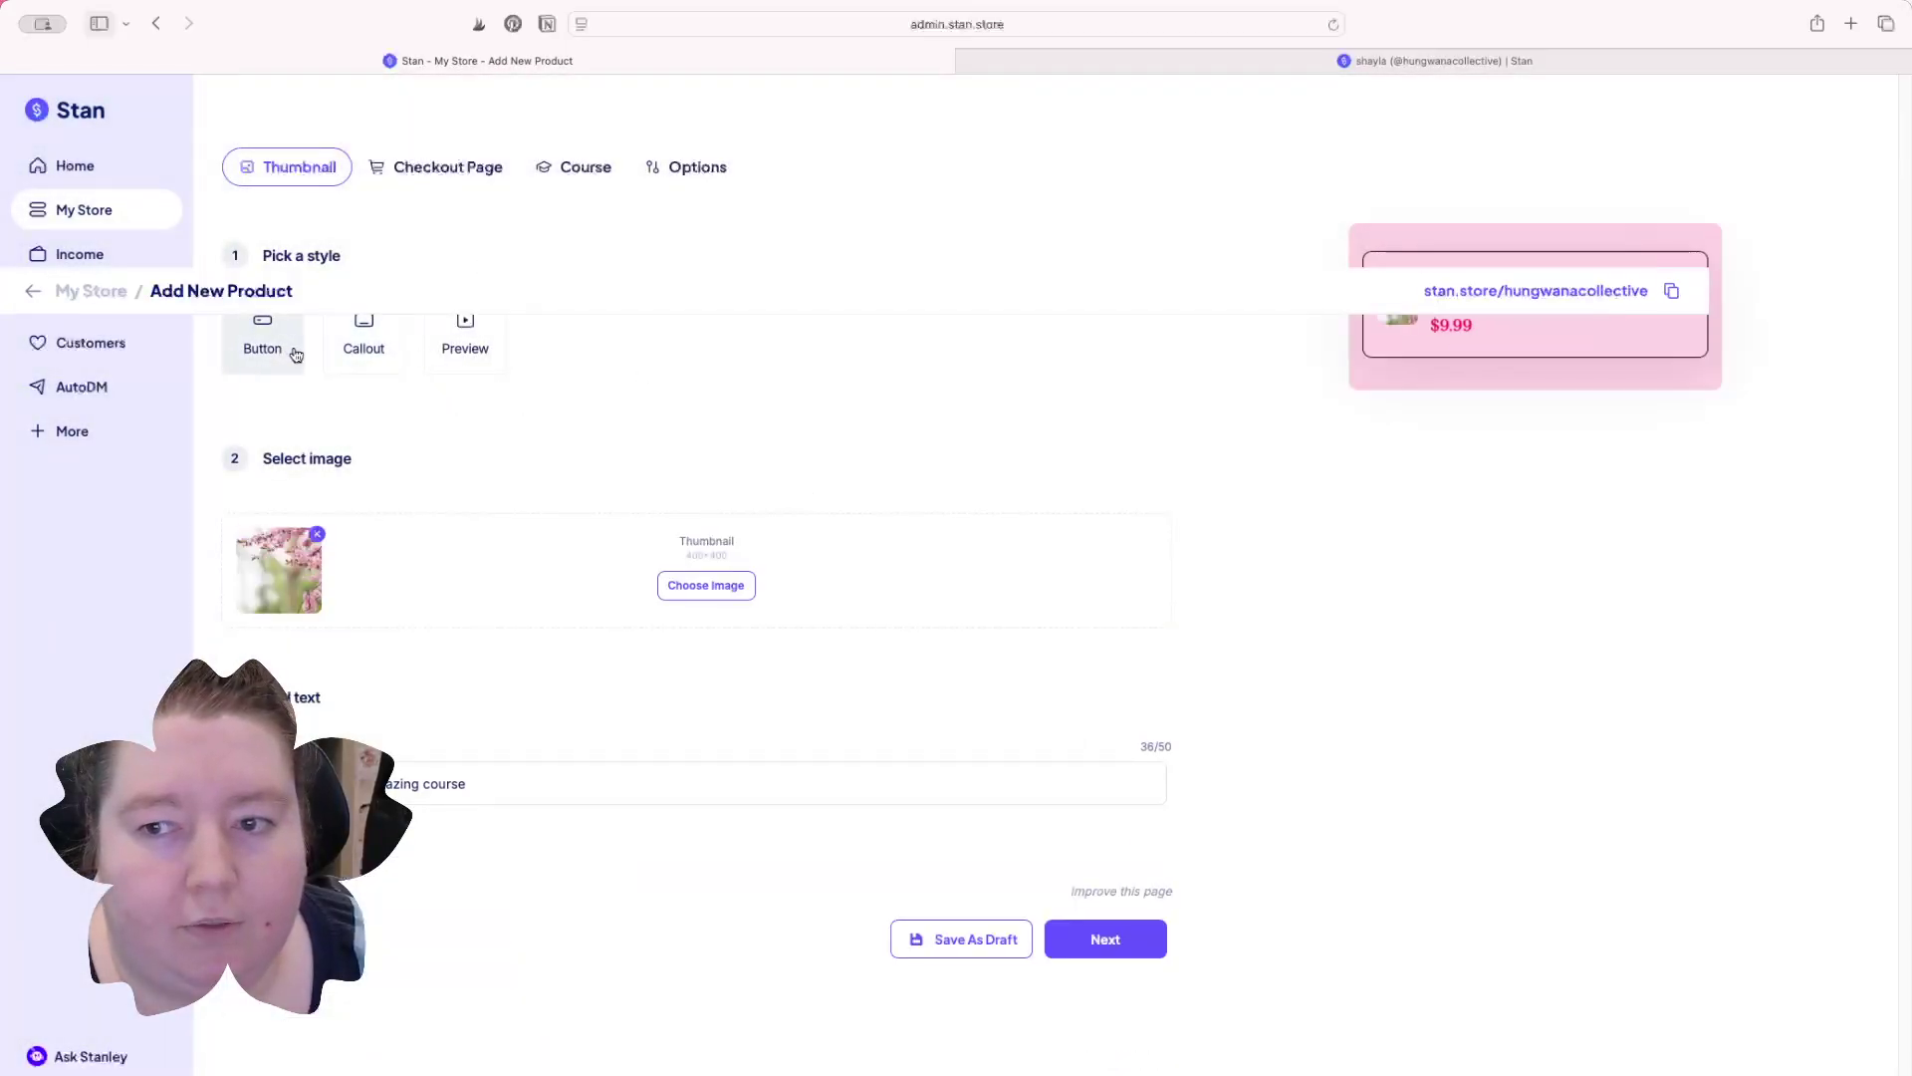
{"action": "left_click", "coordinate": [368, 356]}
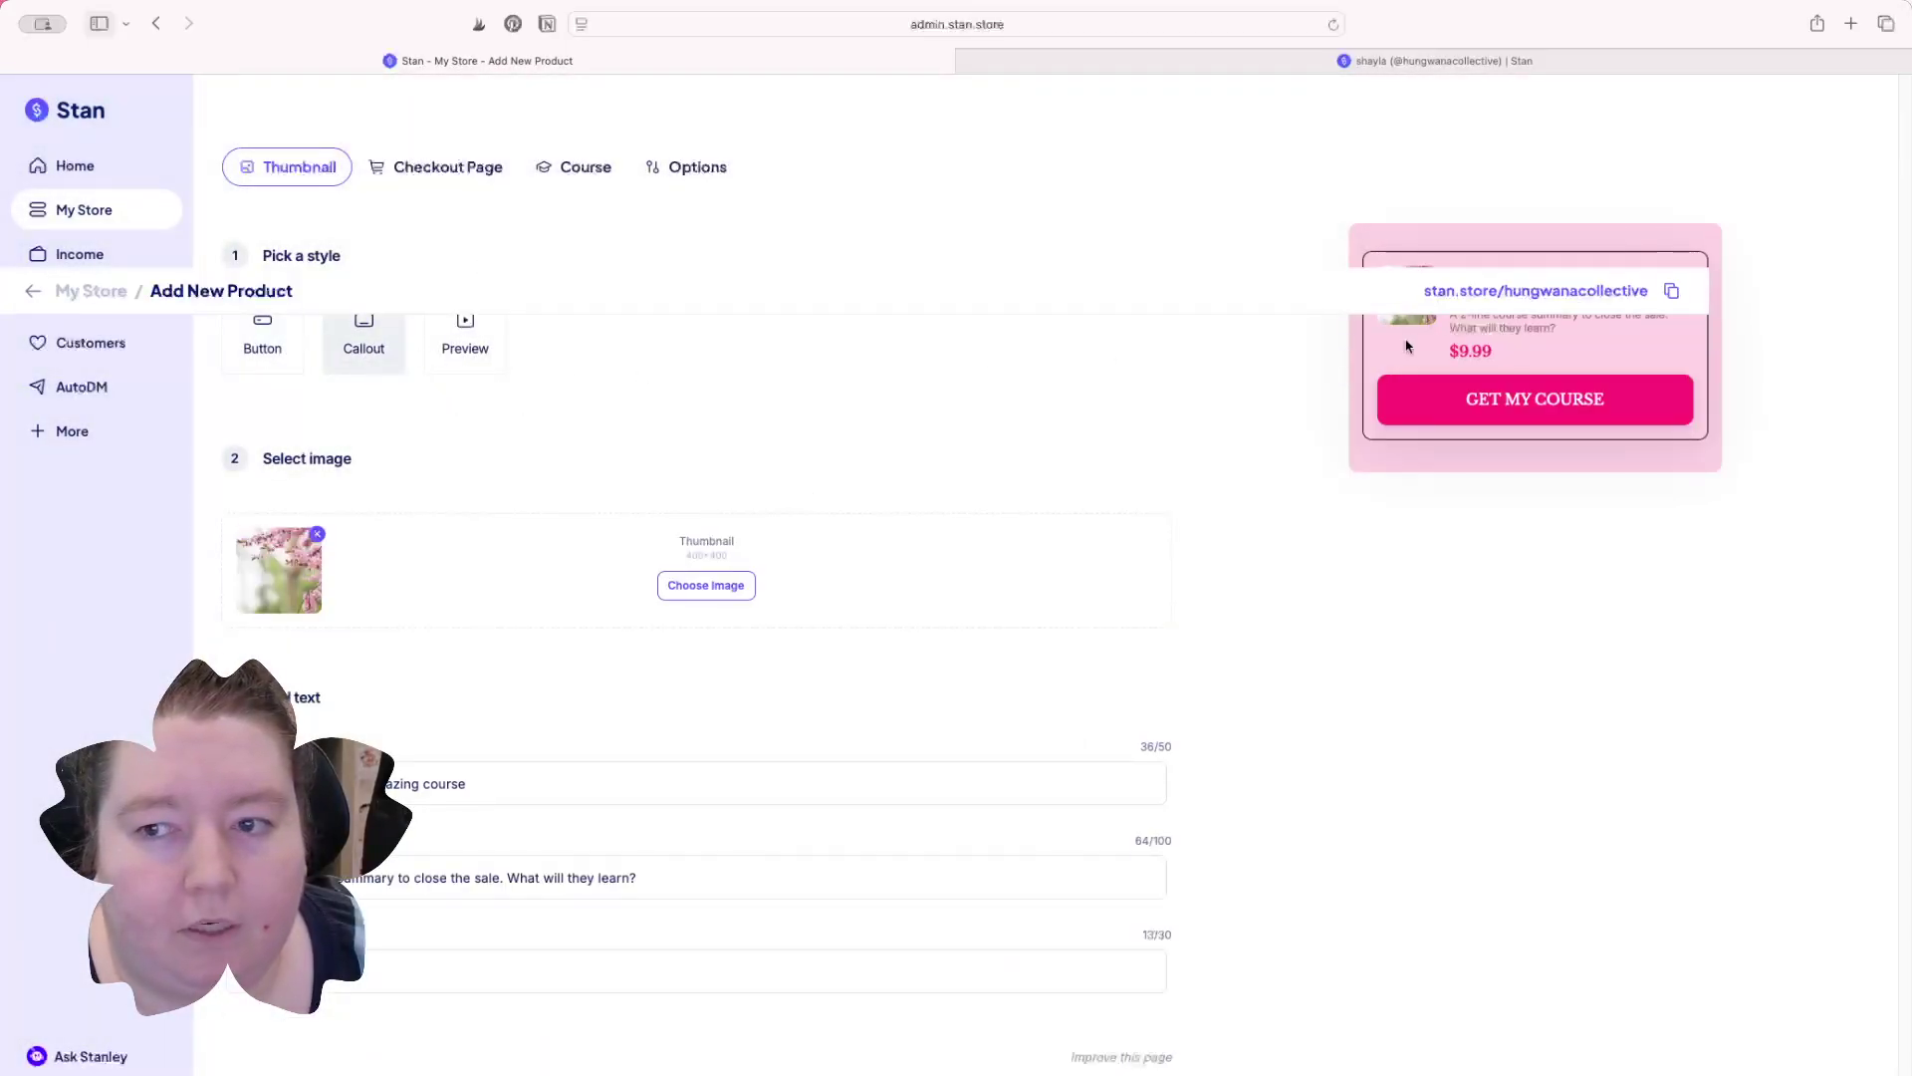
{"action": "left_click", "coordinate": [476, 345]}
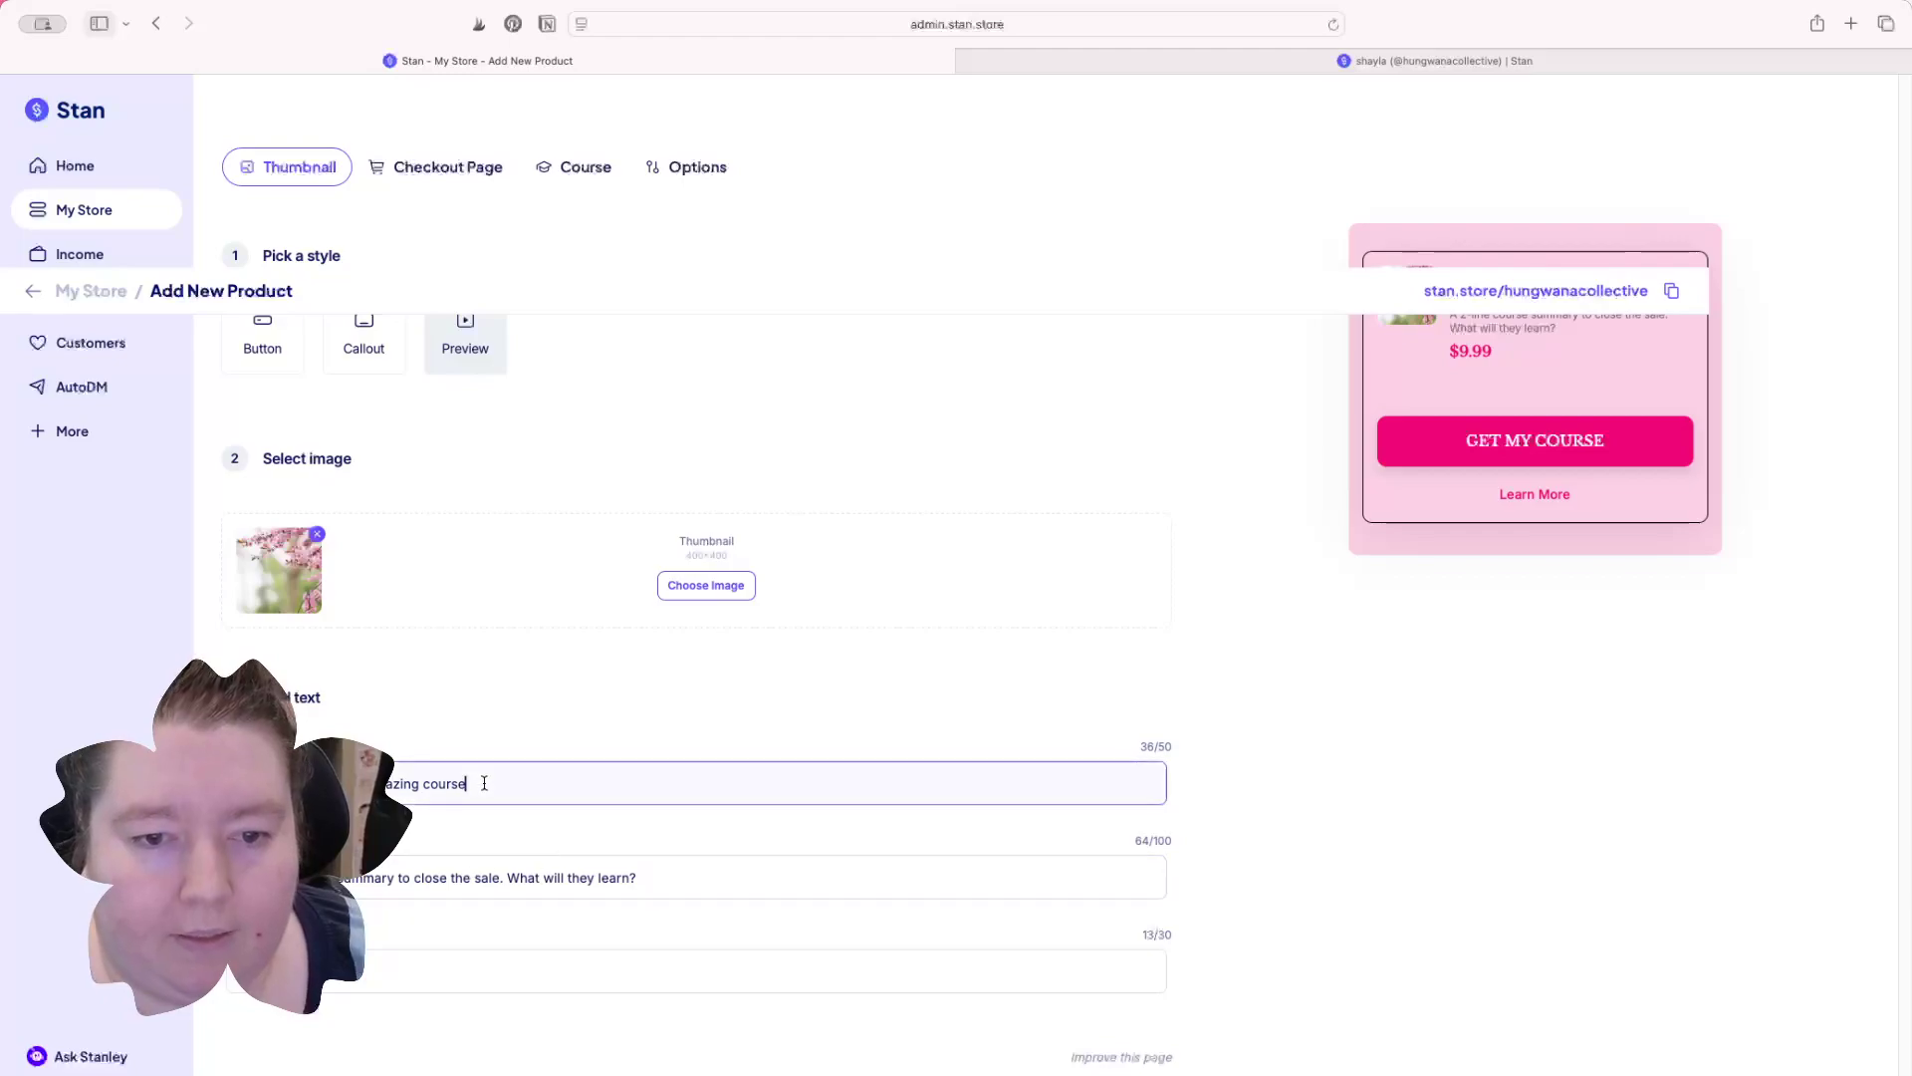
{"action": "left_click_drag", "start_coordinate": [482, 784], "coordinate": [249, 784]}
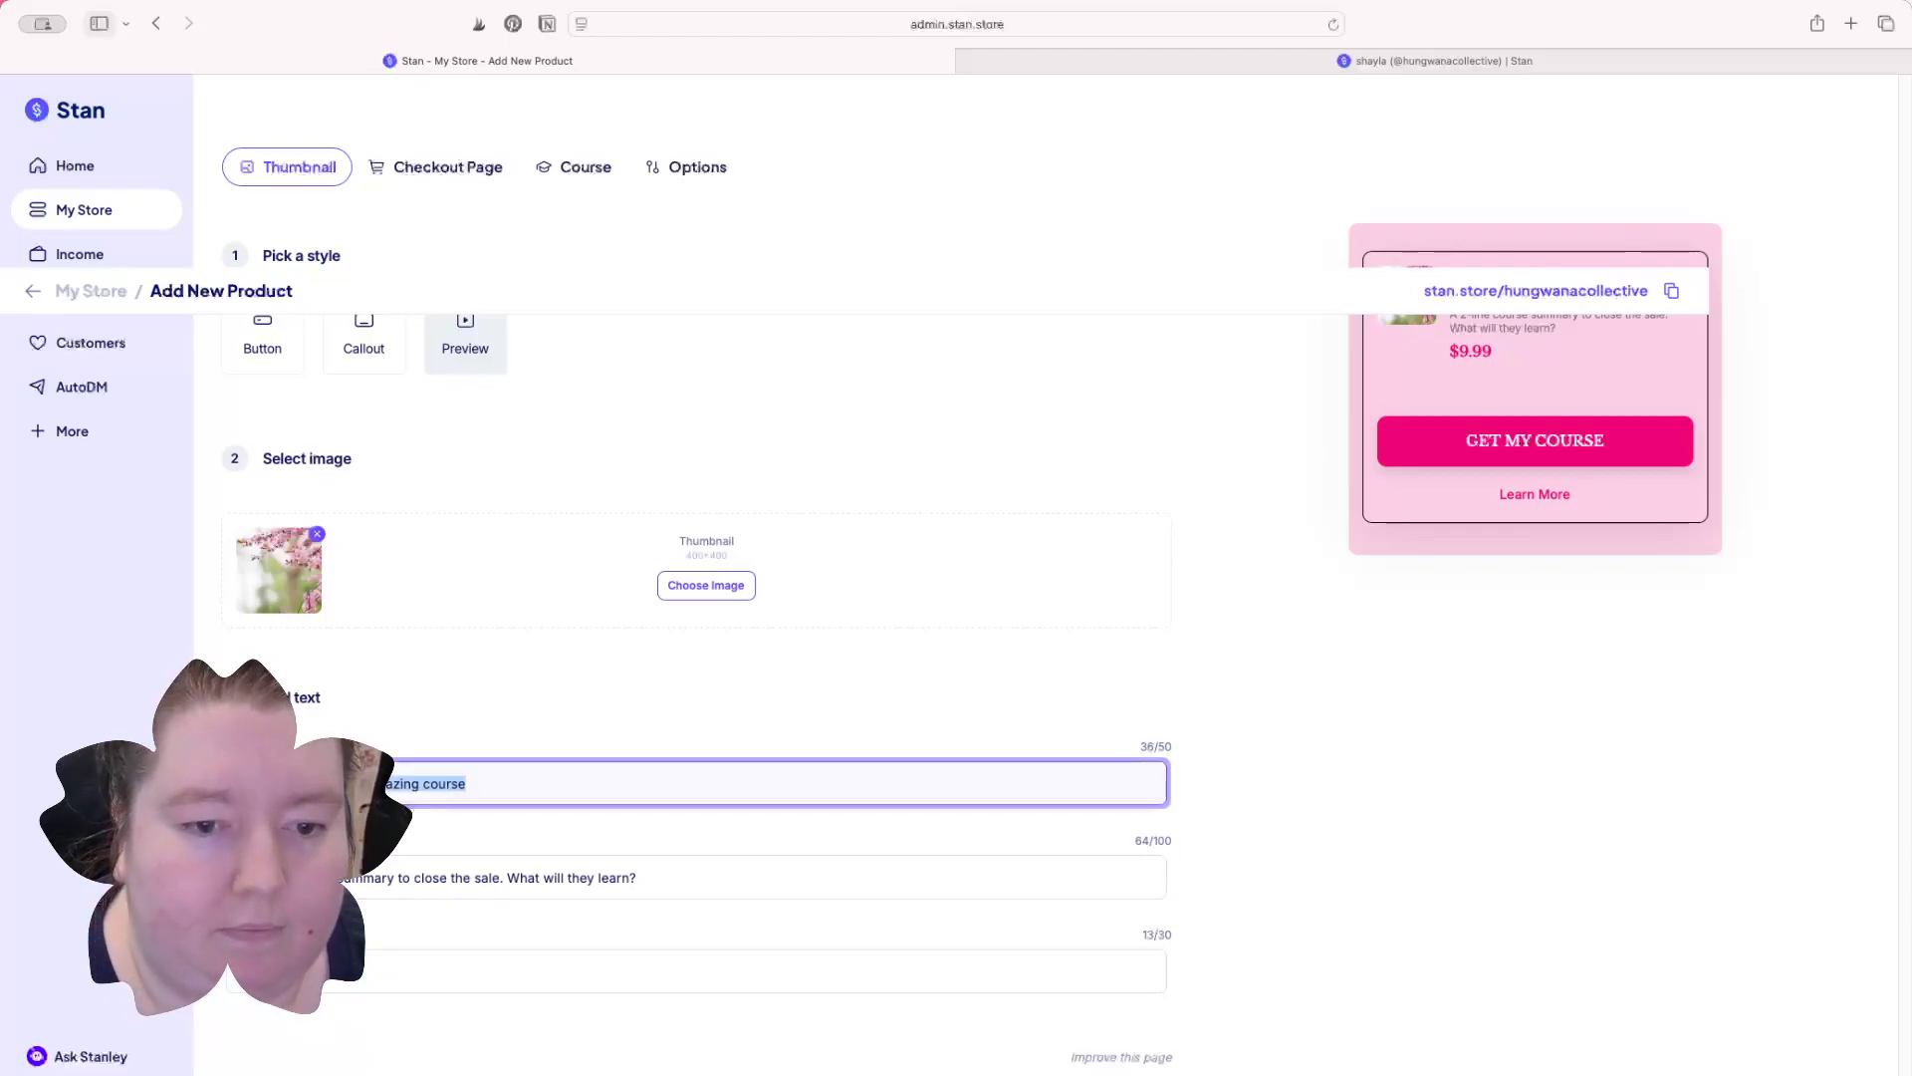
{"action": "type", "text": "New Masterclass Ava"}
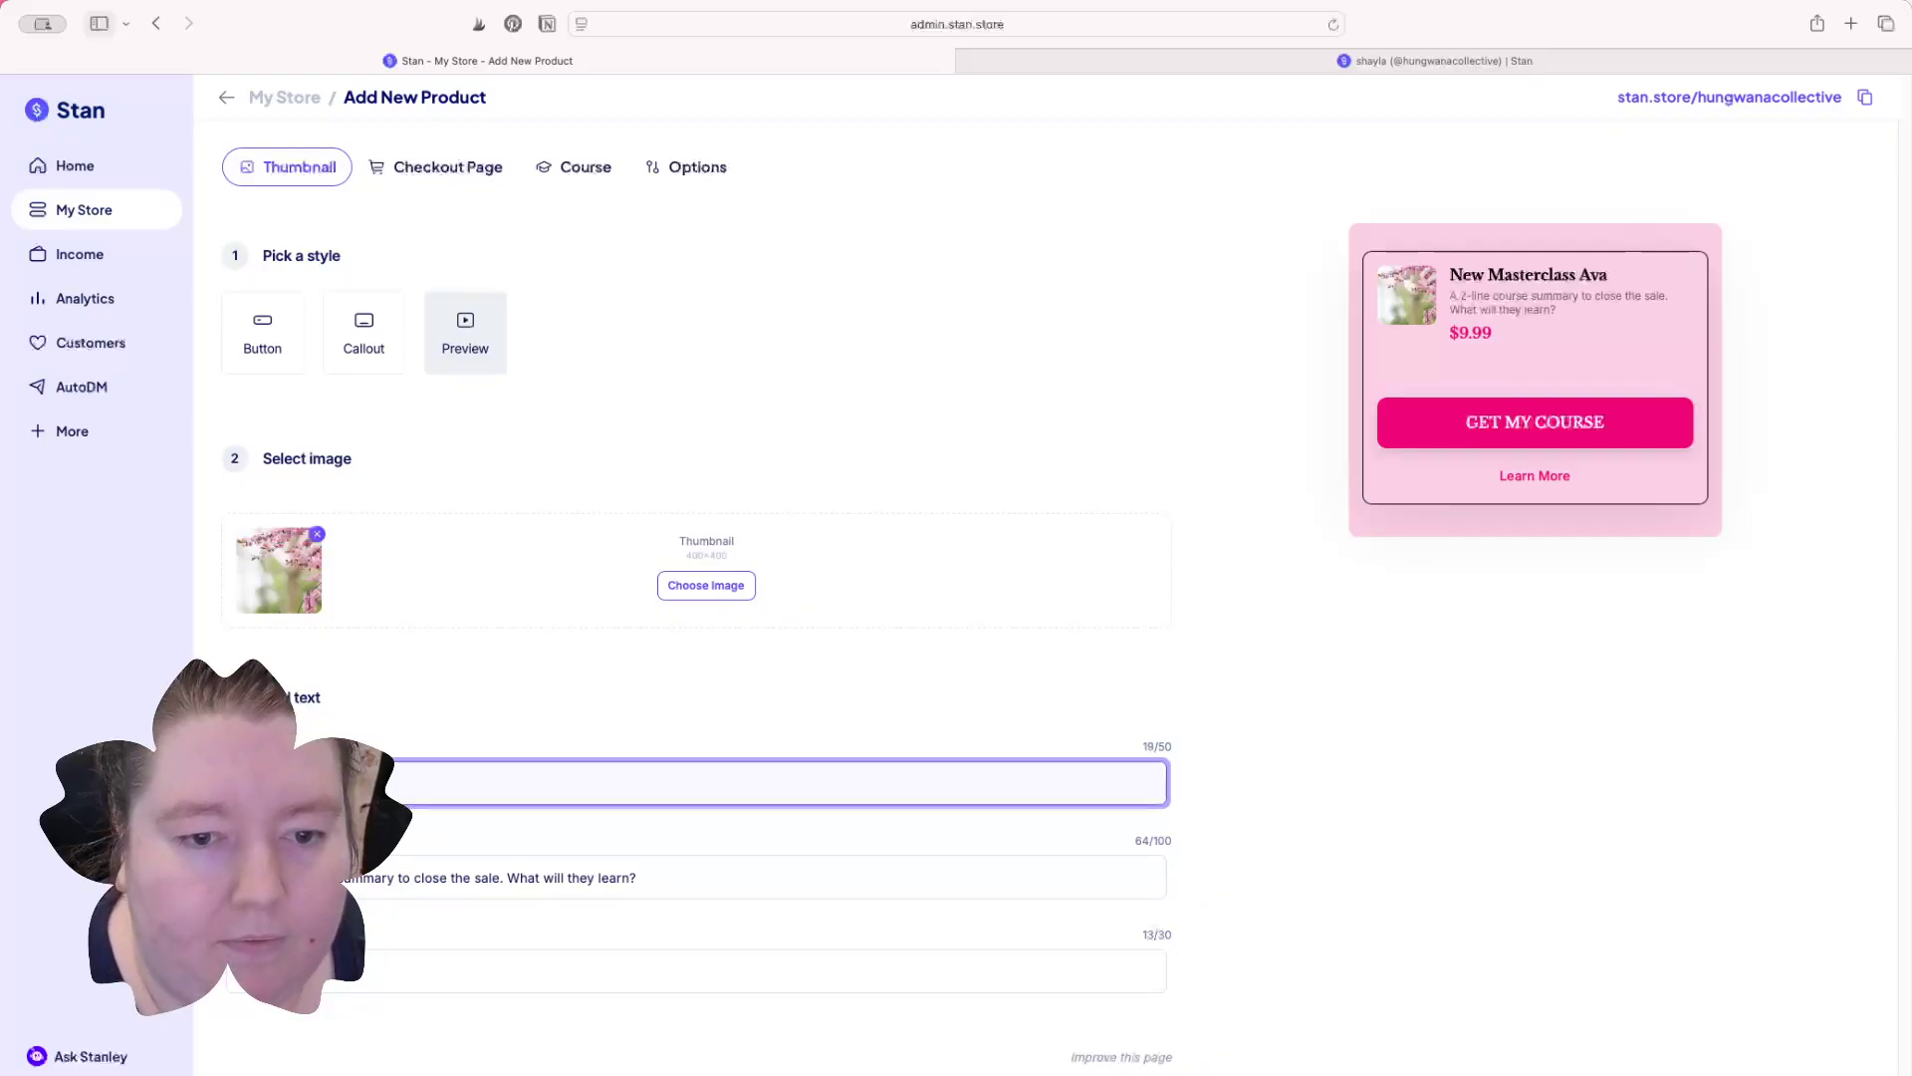
{"action": "type", "text": "lable"}
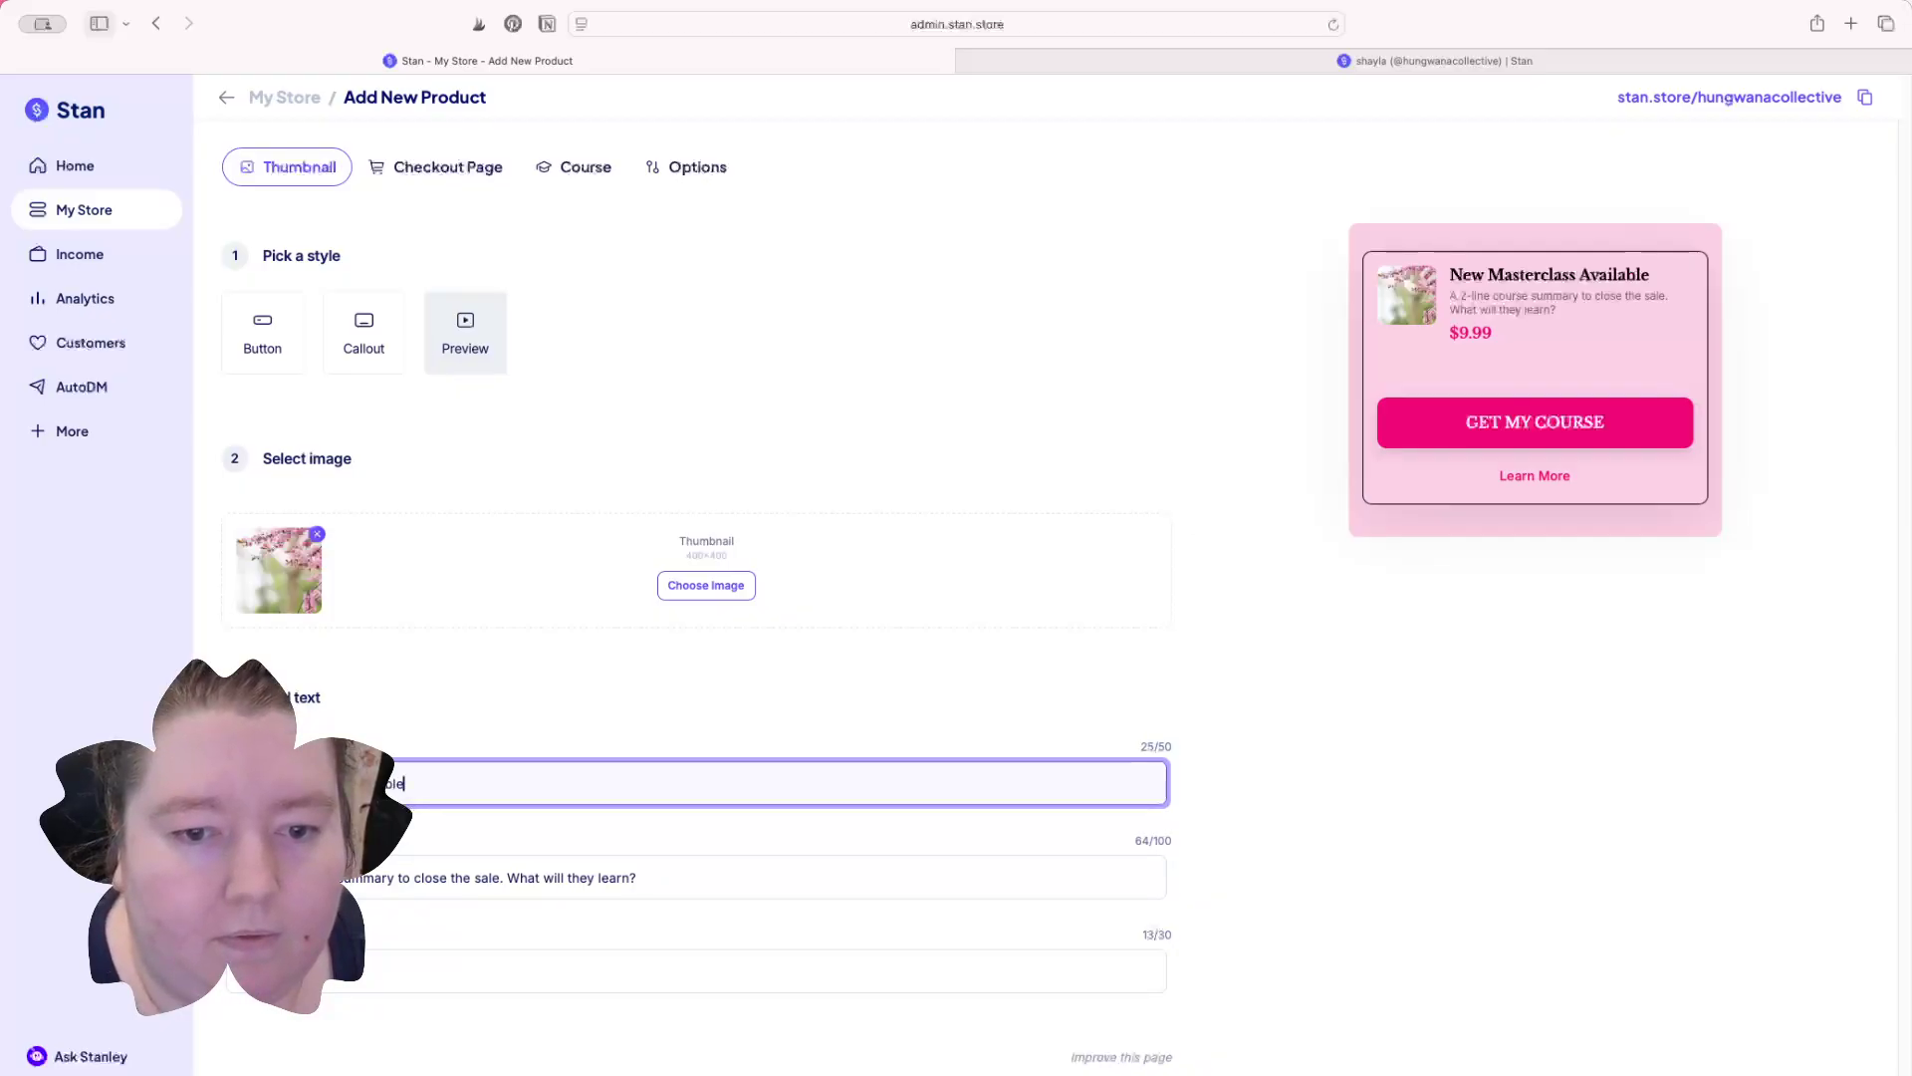
Step: Replace the eCourse thumbnail's subtitle with "Learn How To Create An Epic Youtube Channel"
{"action": "left_click", "coordinate": [666, 883]}
{"action": "key", "text": "super+a"}
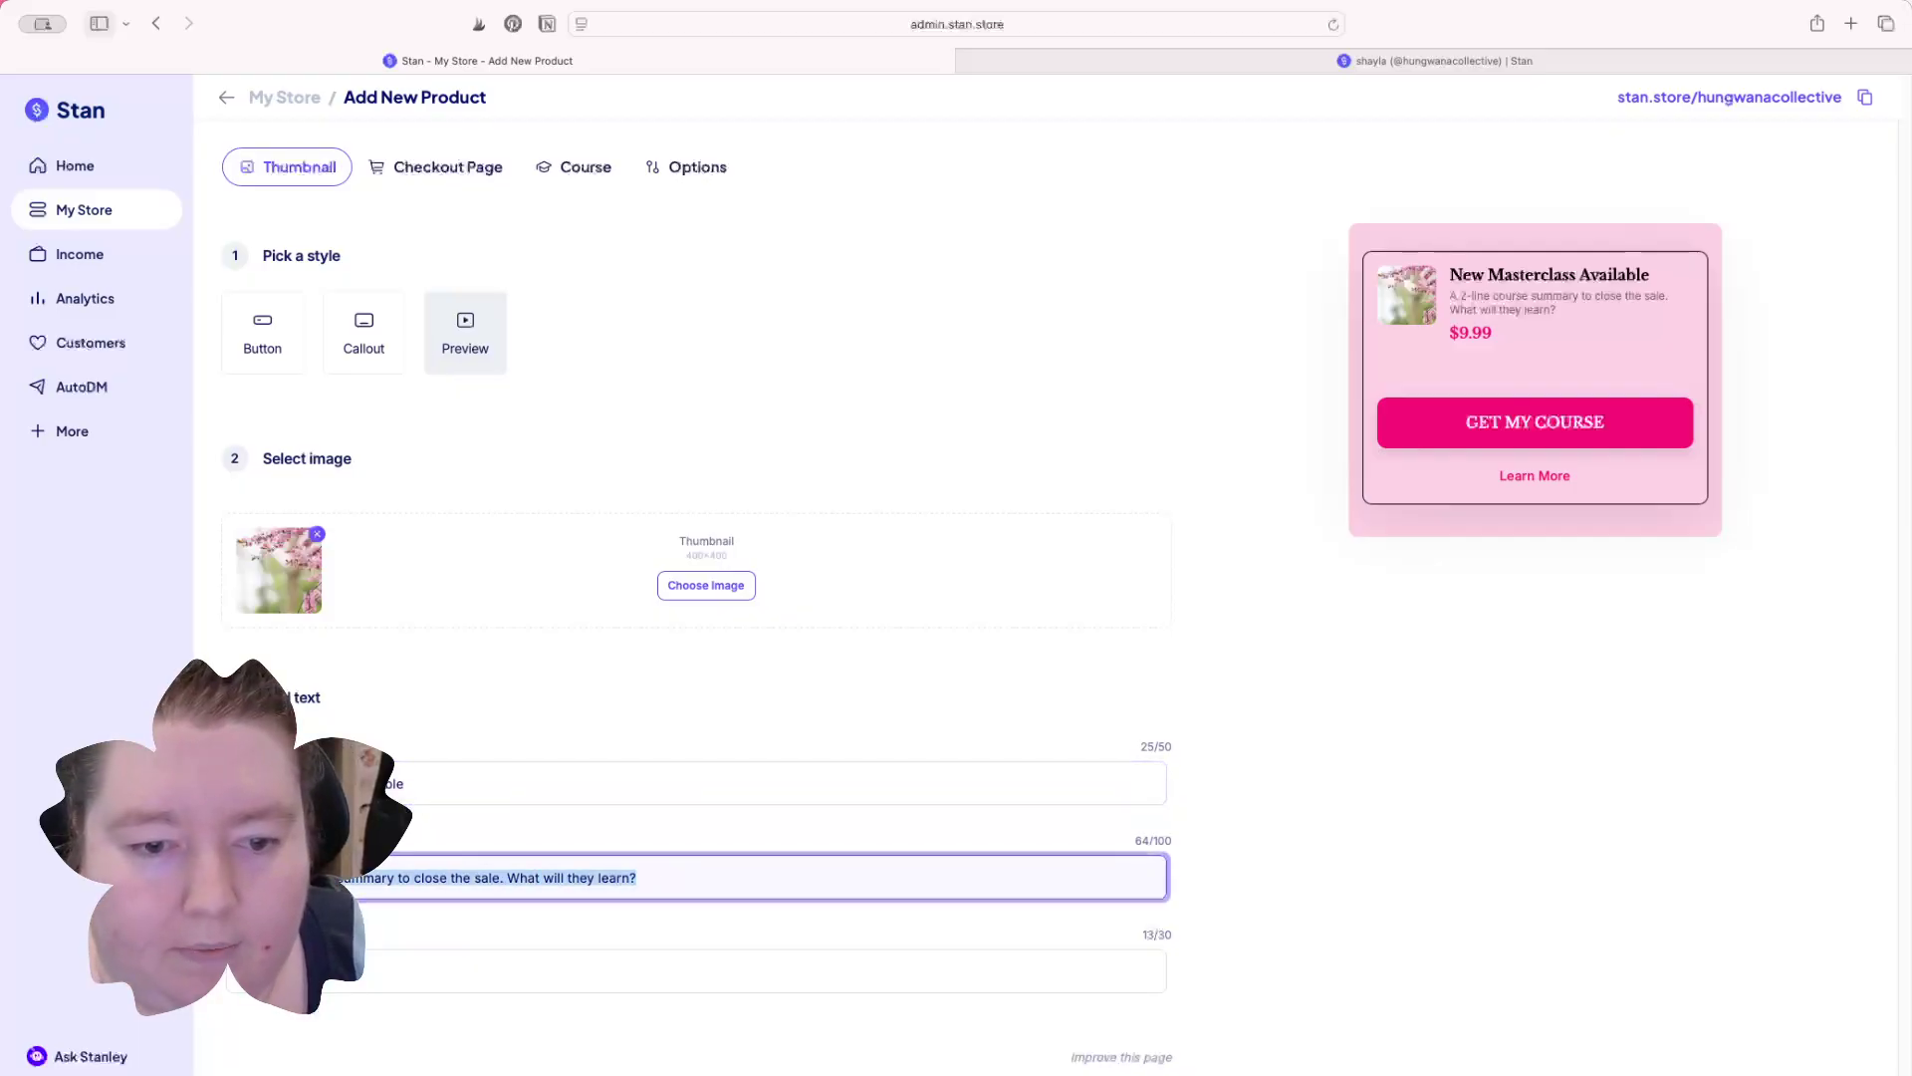
{"action": "key", "text": "BackSpace"}
{"action": "type", "text": "Learn How"}
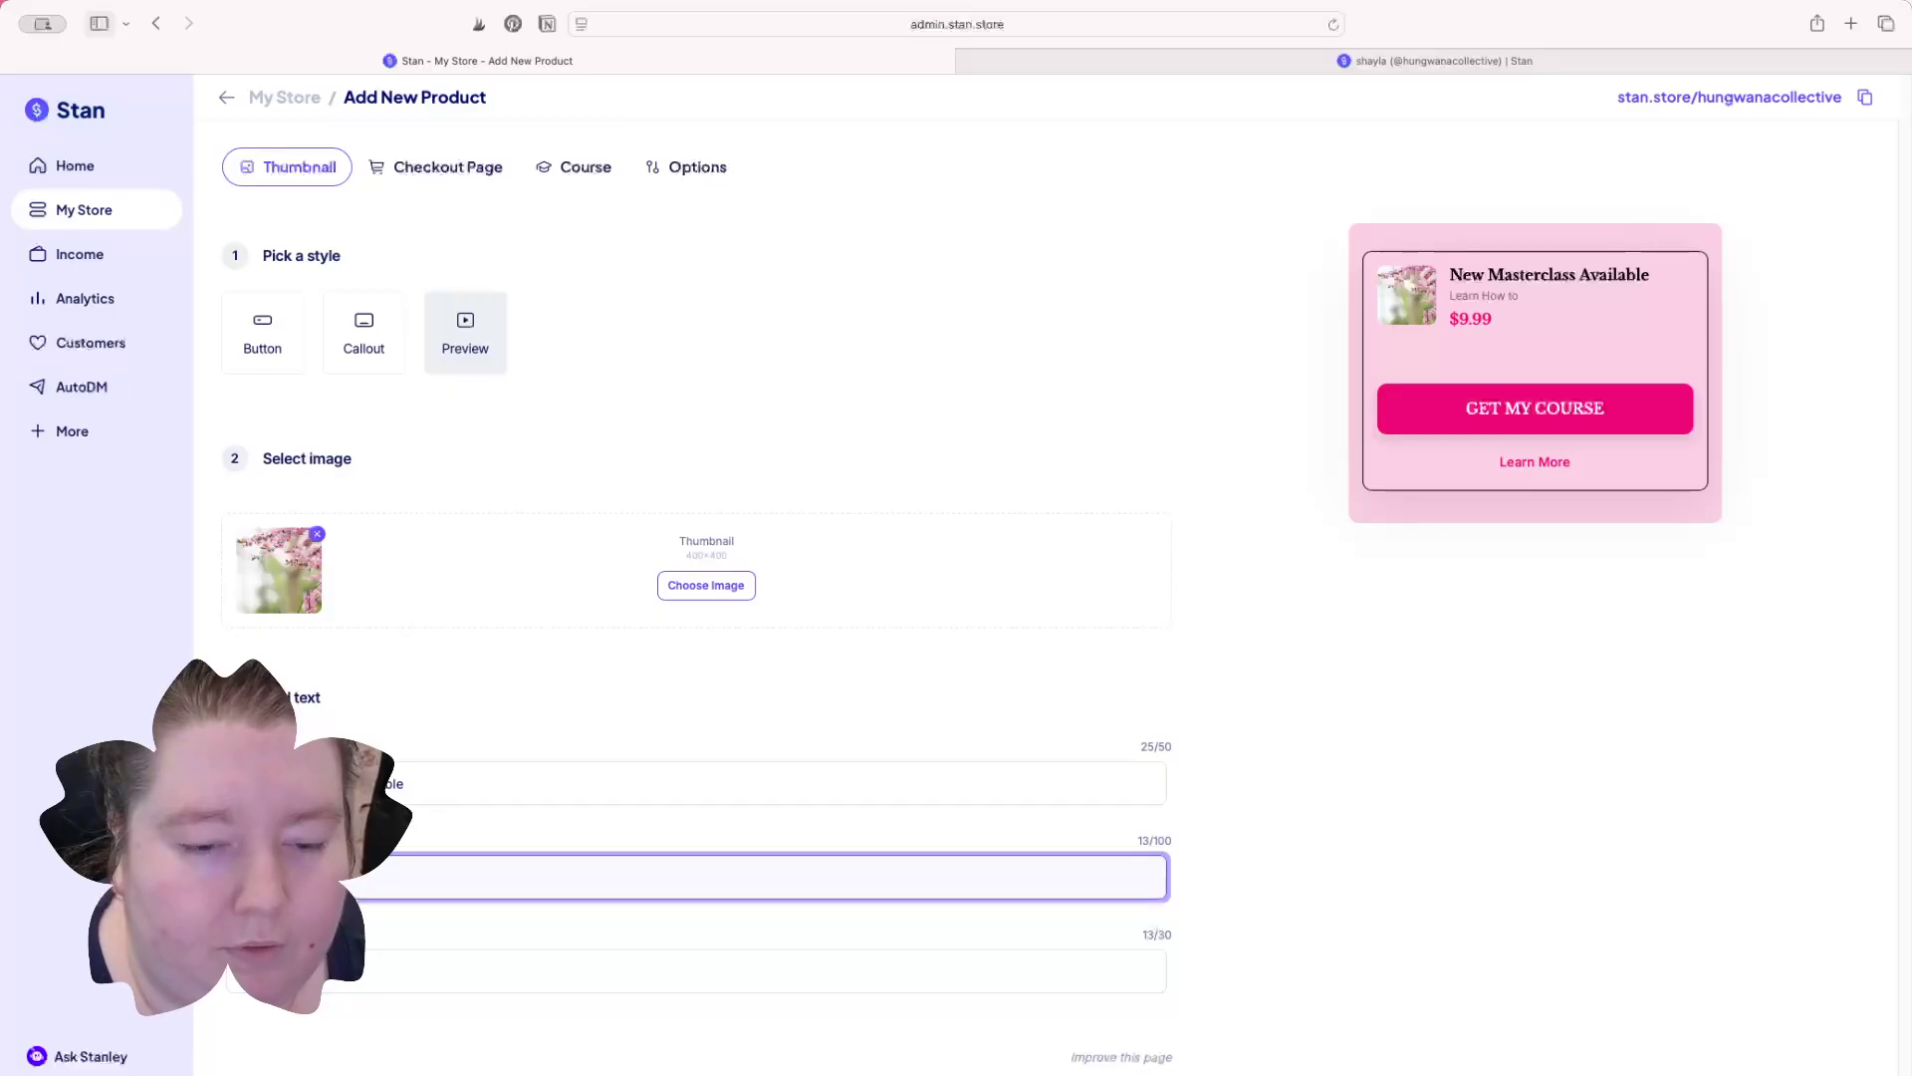
{"action": "type", "text": " To Create An Epic Youtube C"}
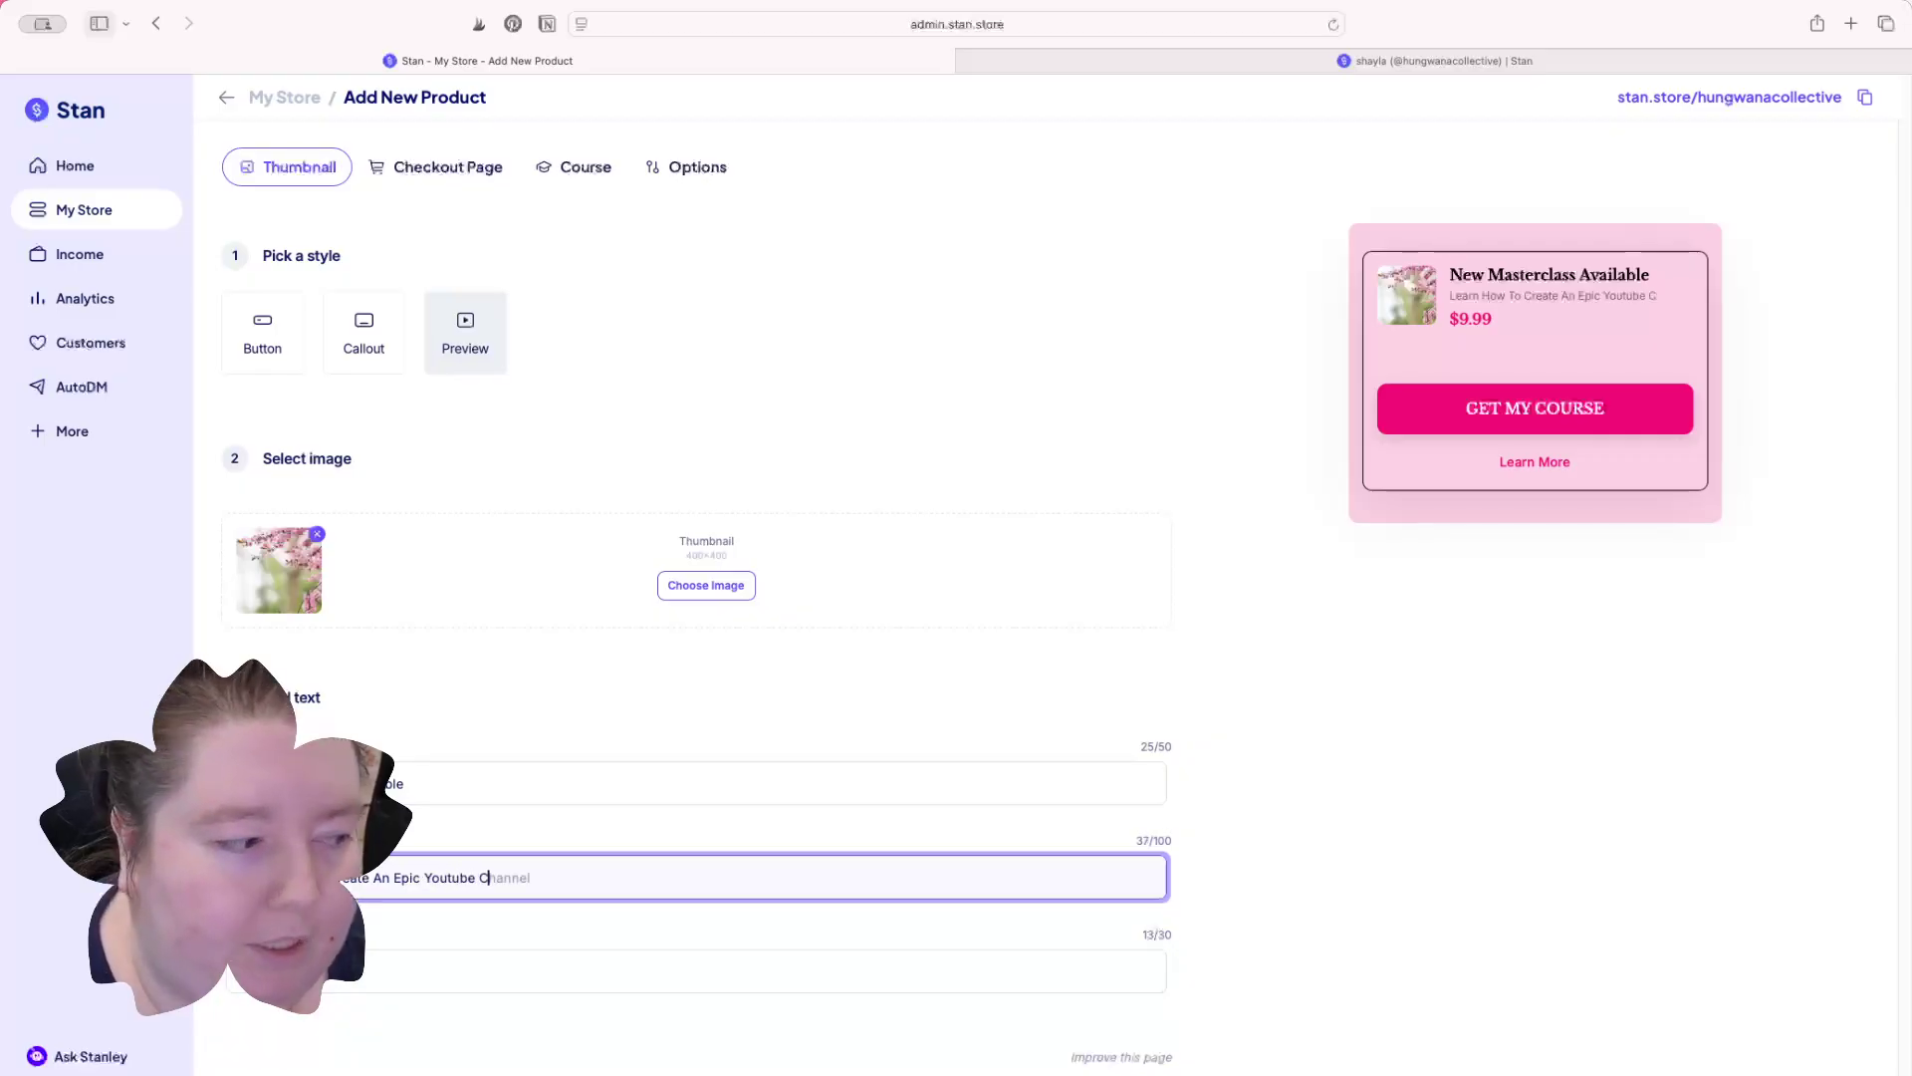
{"action": "type", "text": "hannel"}
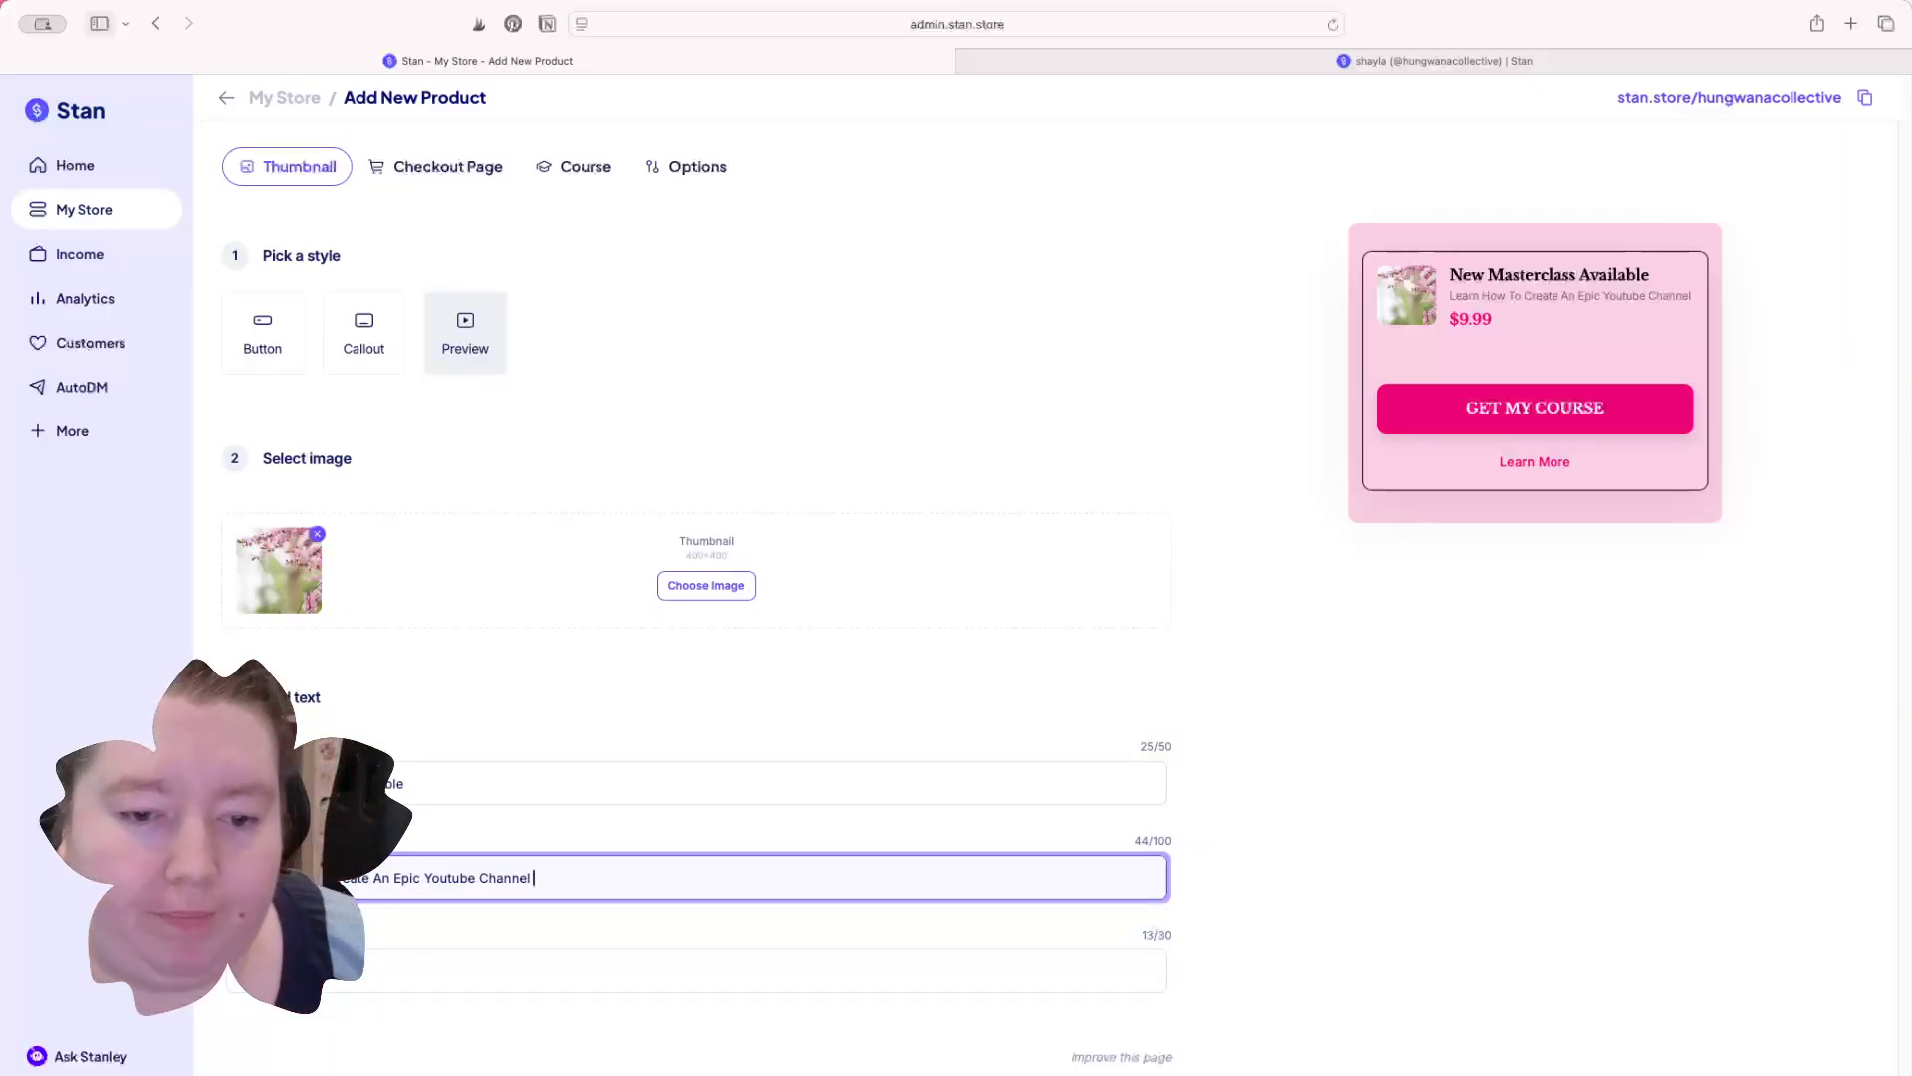
{"action": "left_click", "coordinate": [382, 954]}
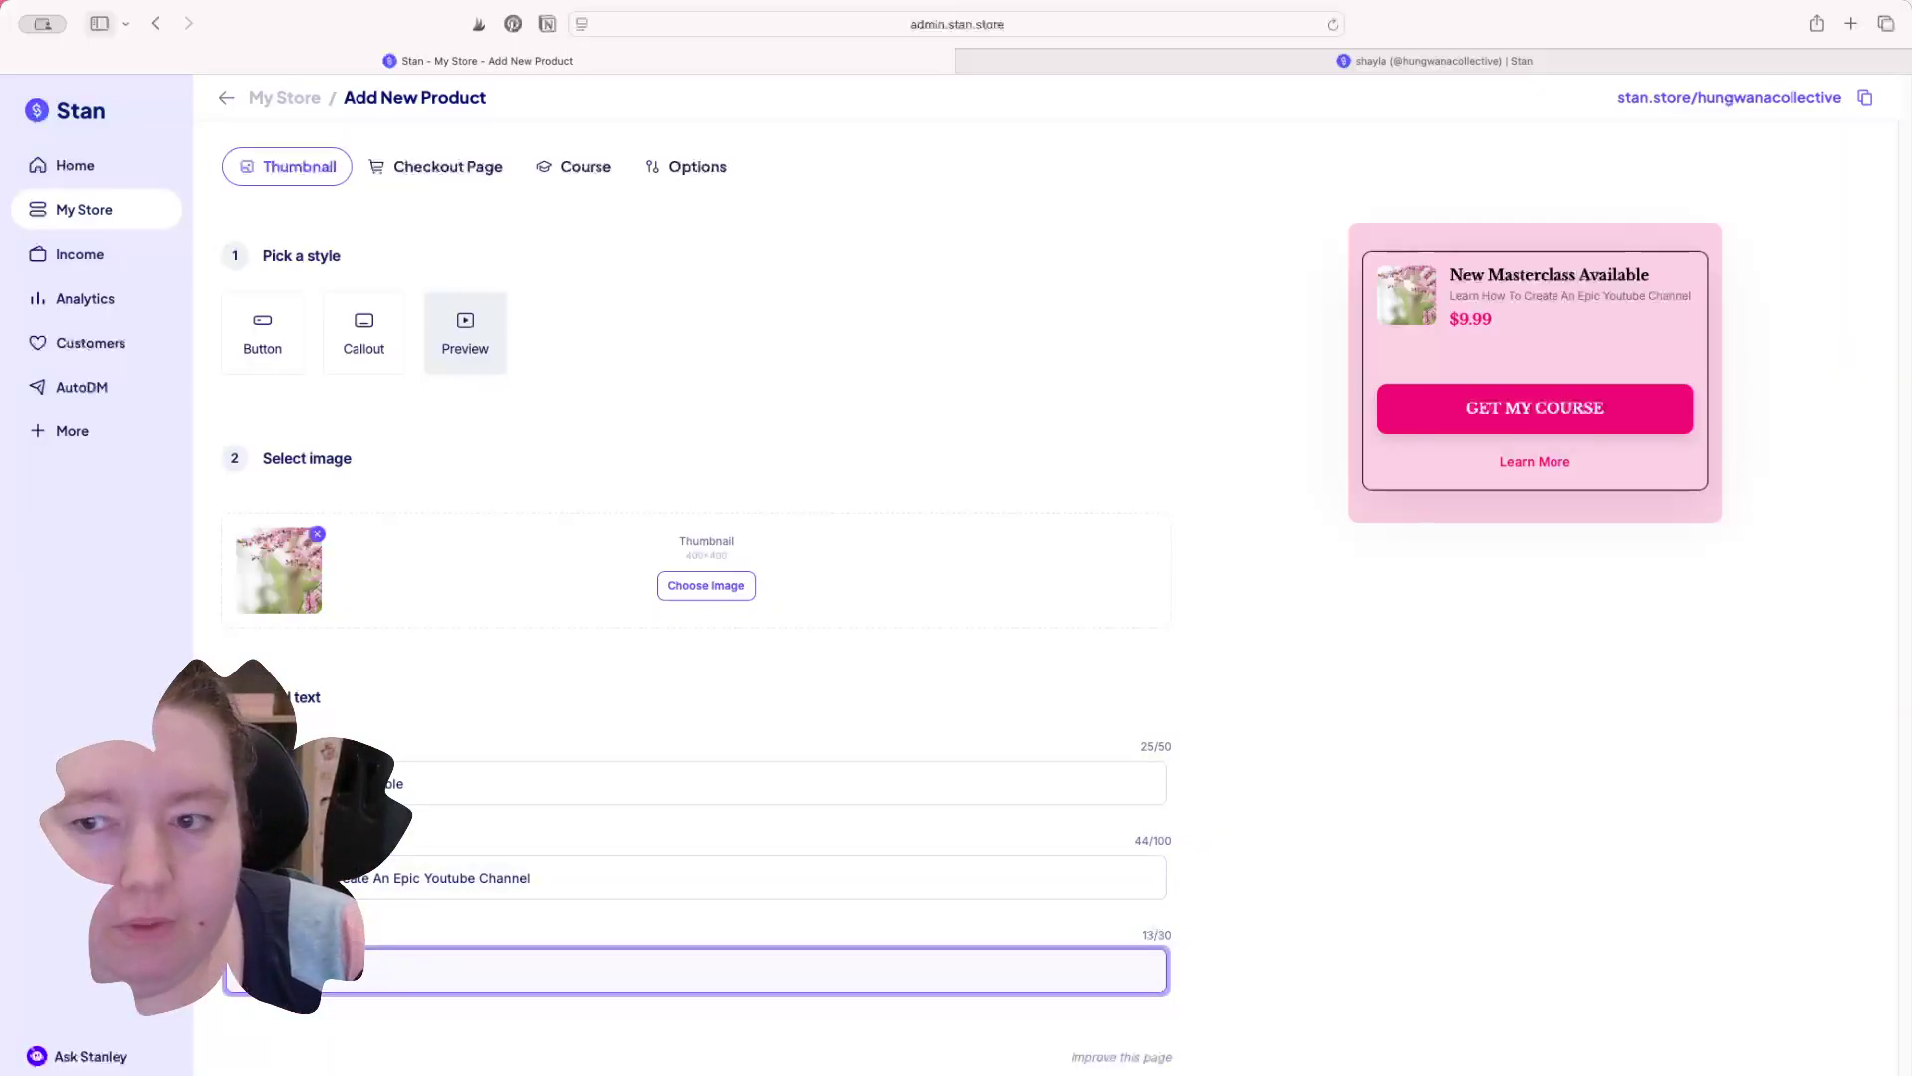
Step: Extend the eCourse title to read "New Masterclass Available (Youtube Mastery )"
{"action": "left_click", "coordinate": [499, 783]}
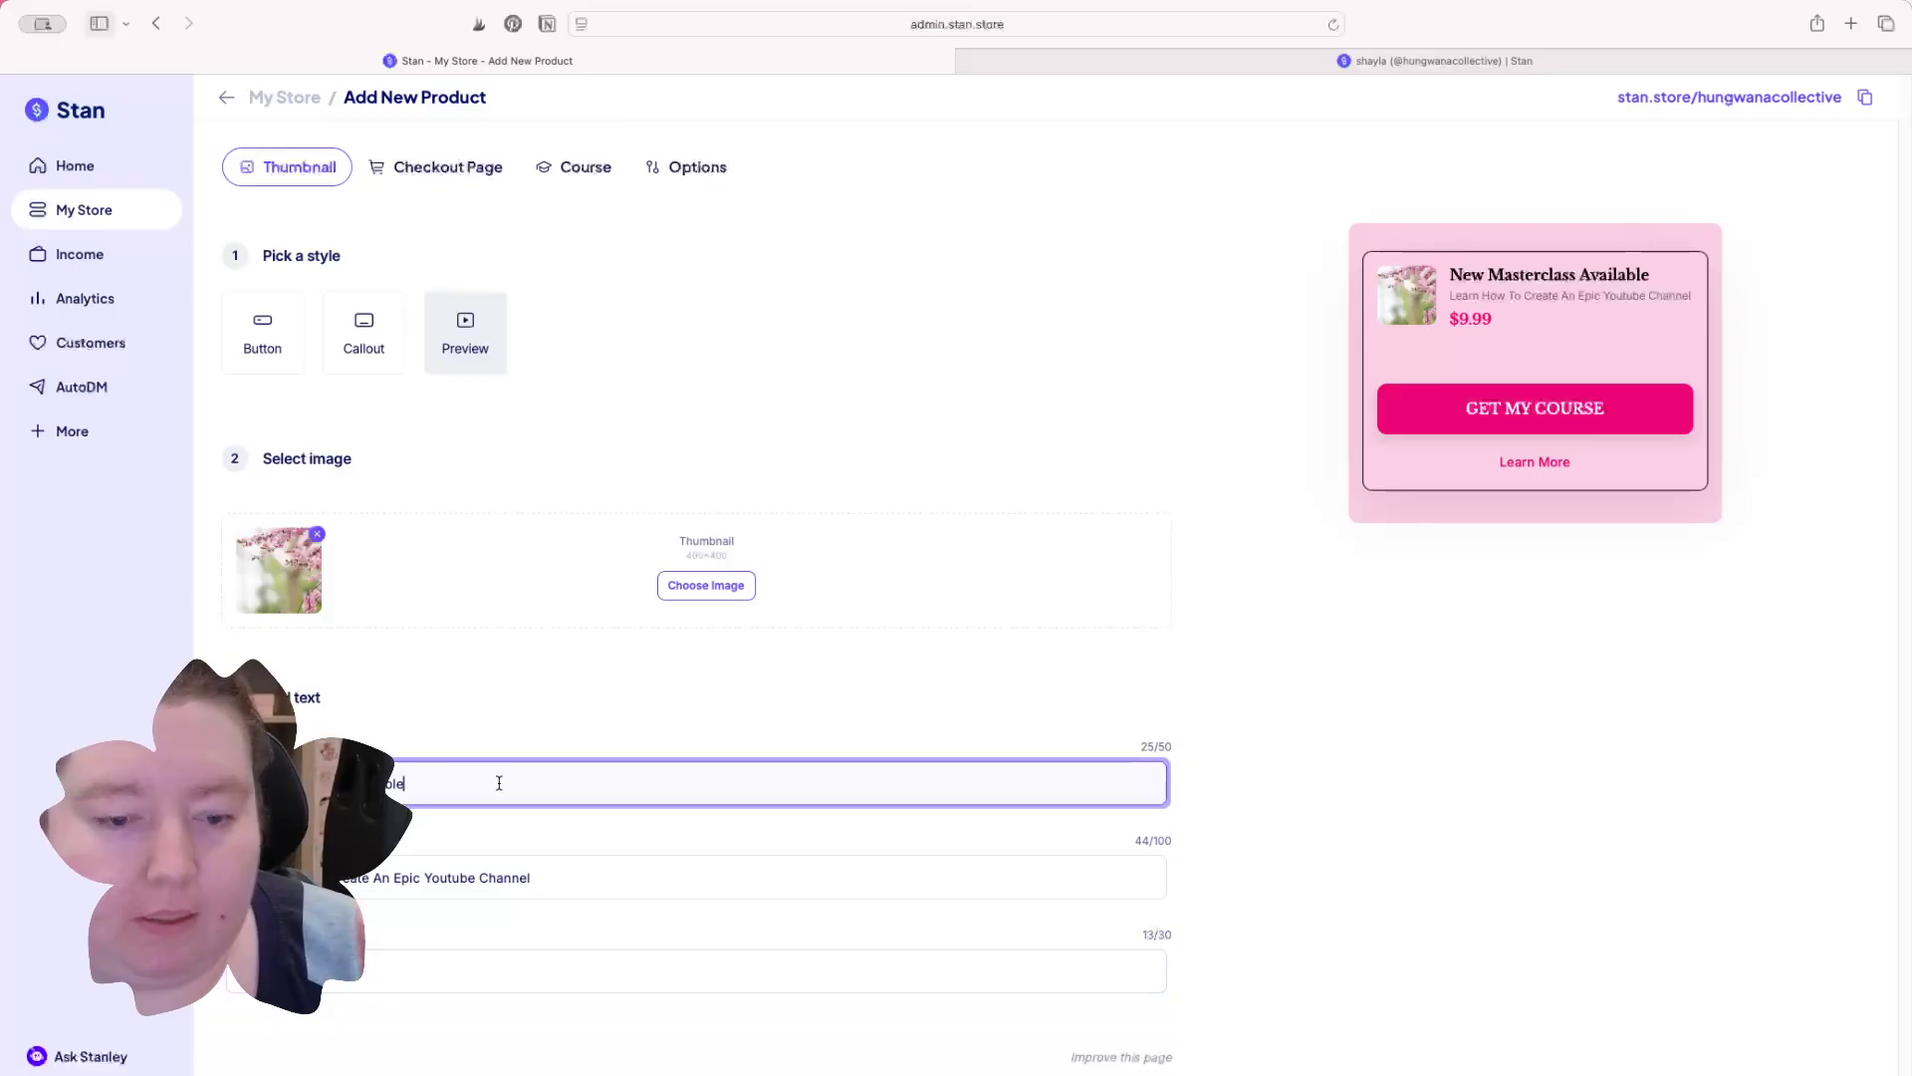
{"action": "type", "text": "You"}
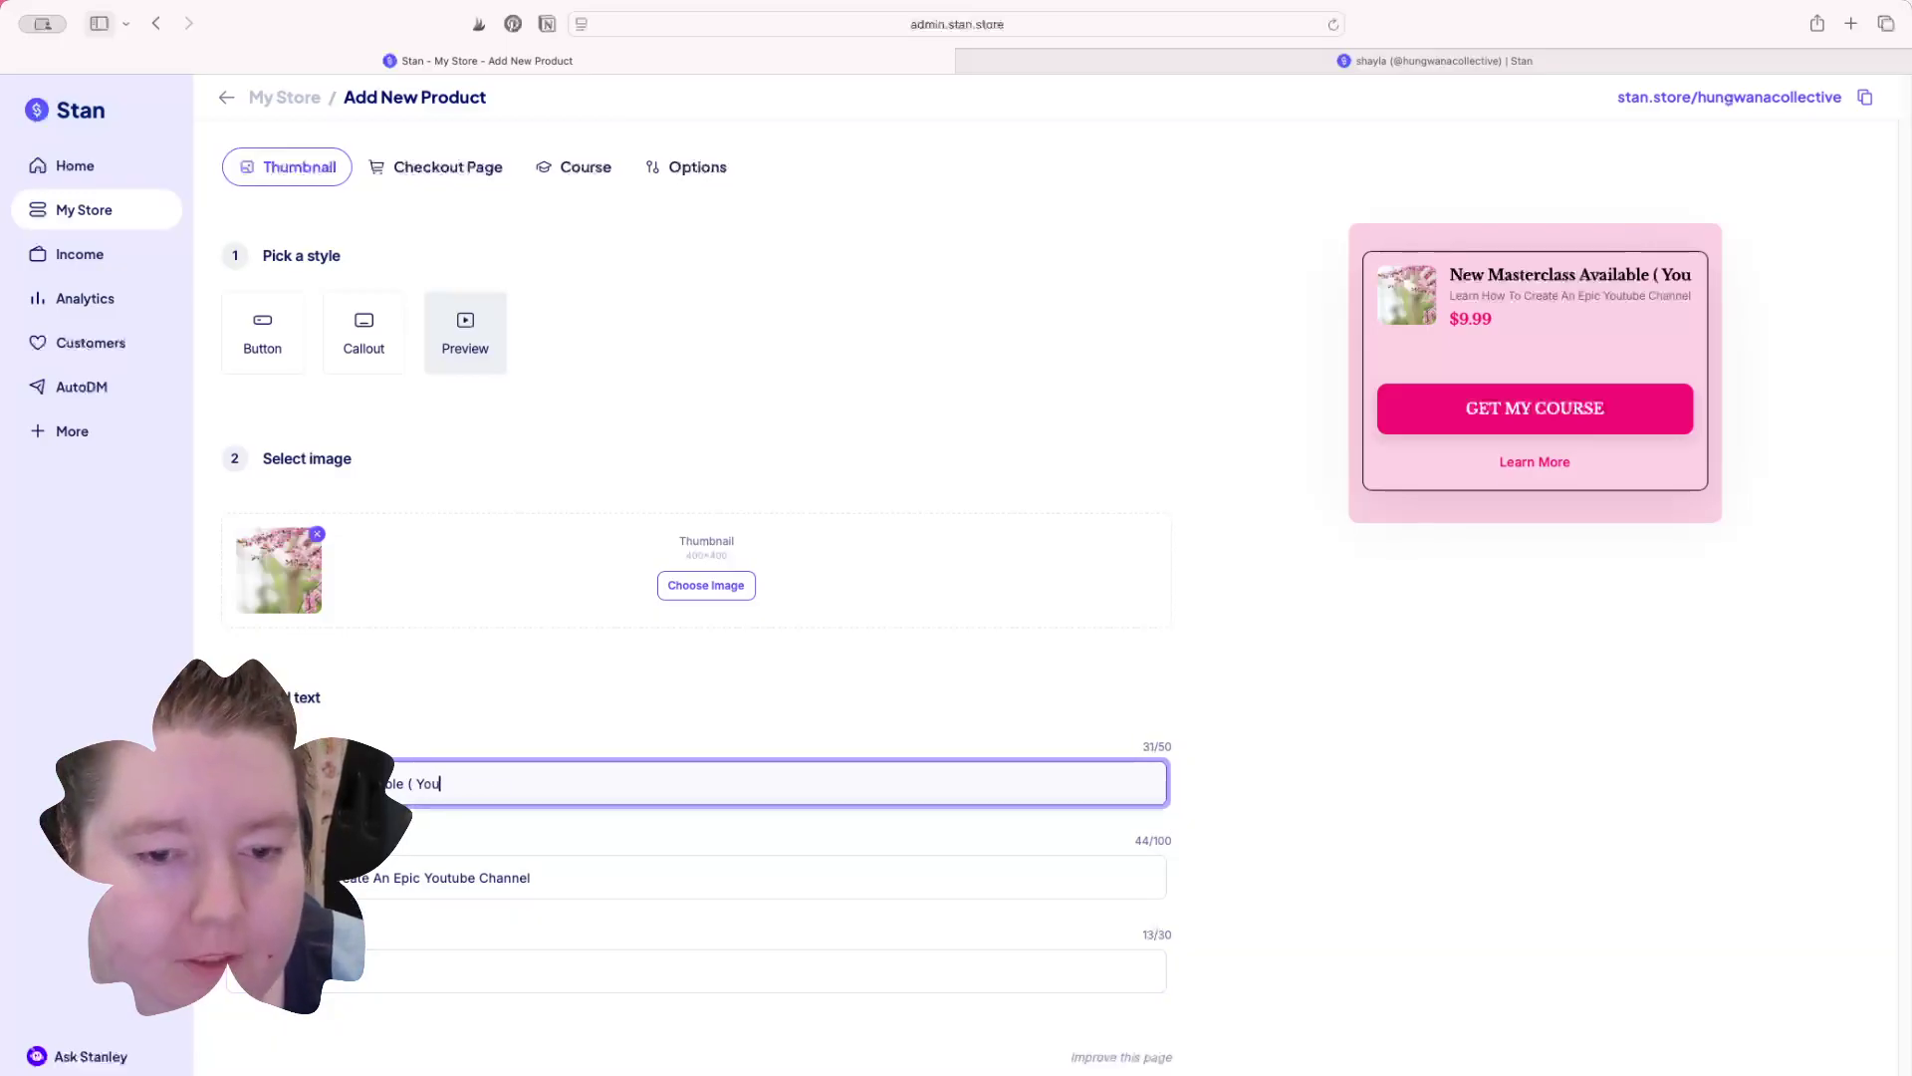
{"action": "type", "text": "tube Mastery"}
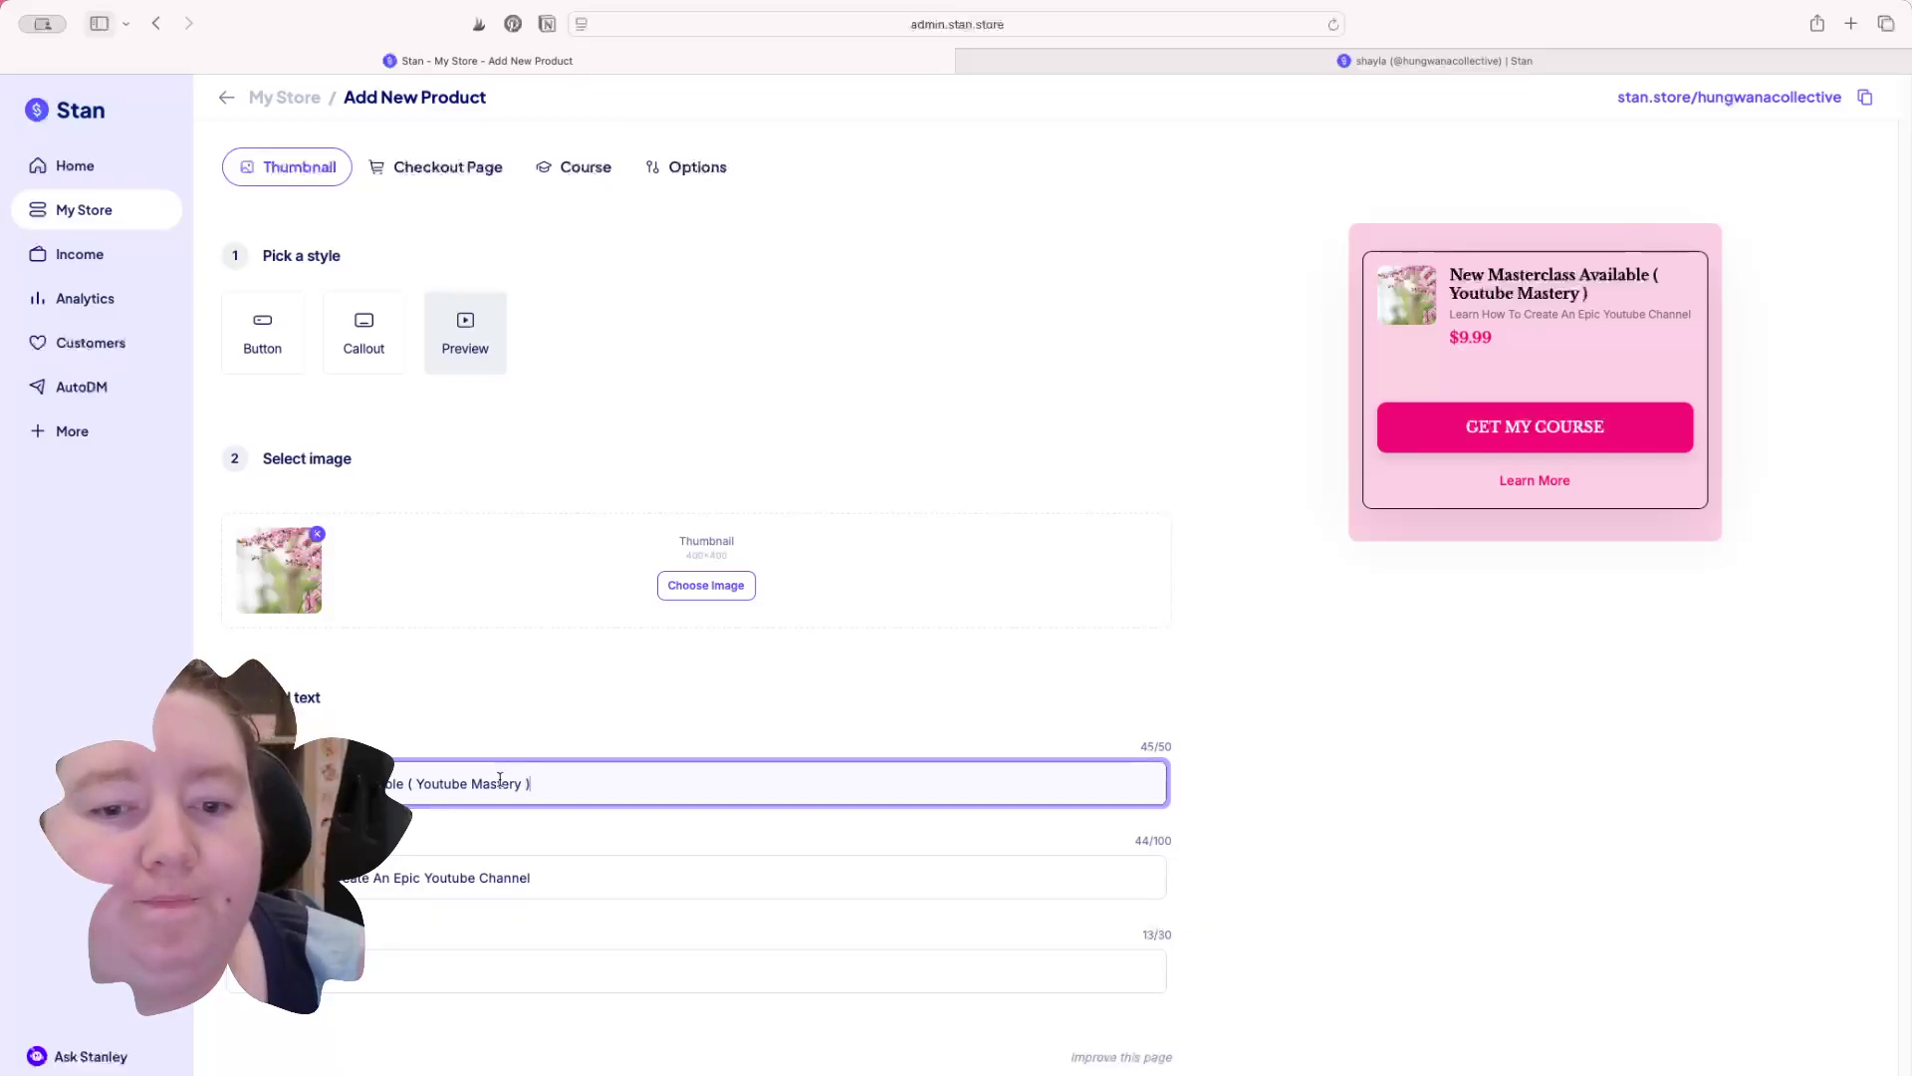
{"action": "left_click", "coordinate": [419, 784]}
{"action": "key", "text": "BackSpace"}
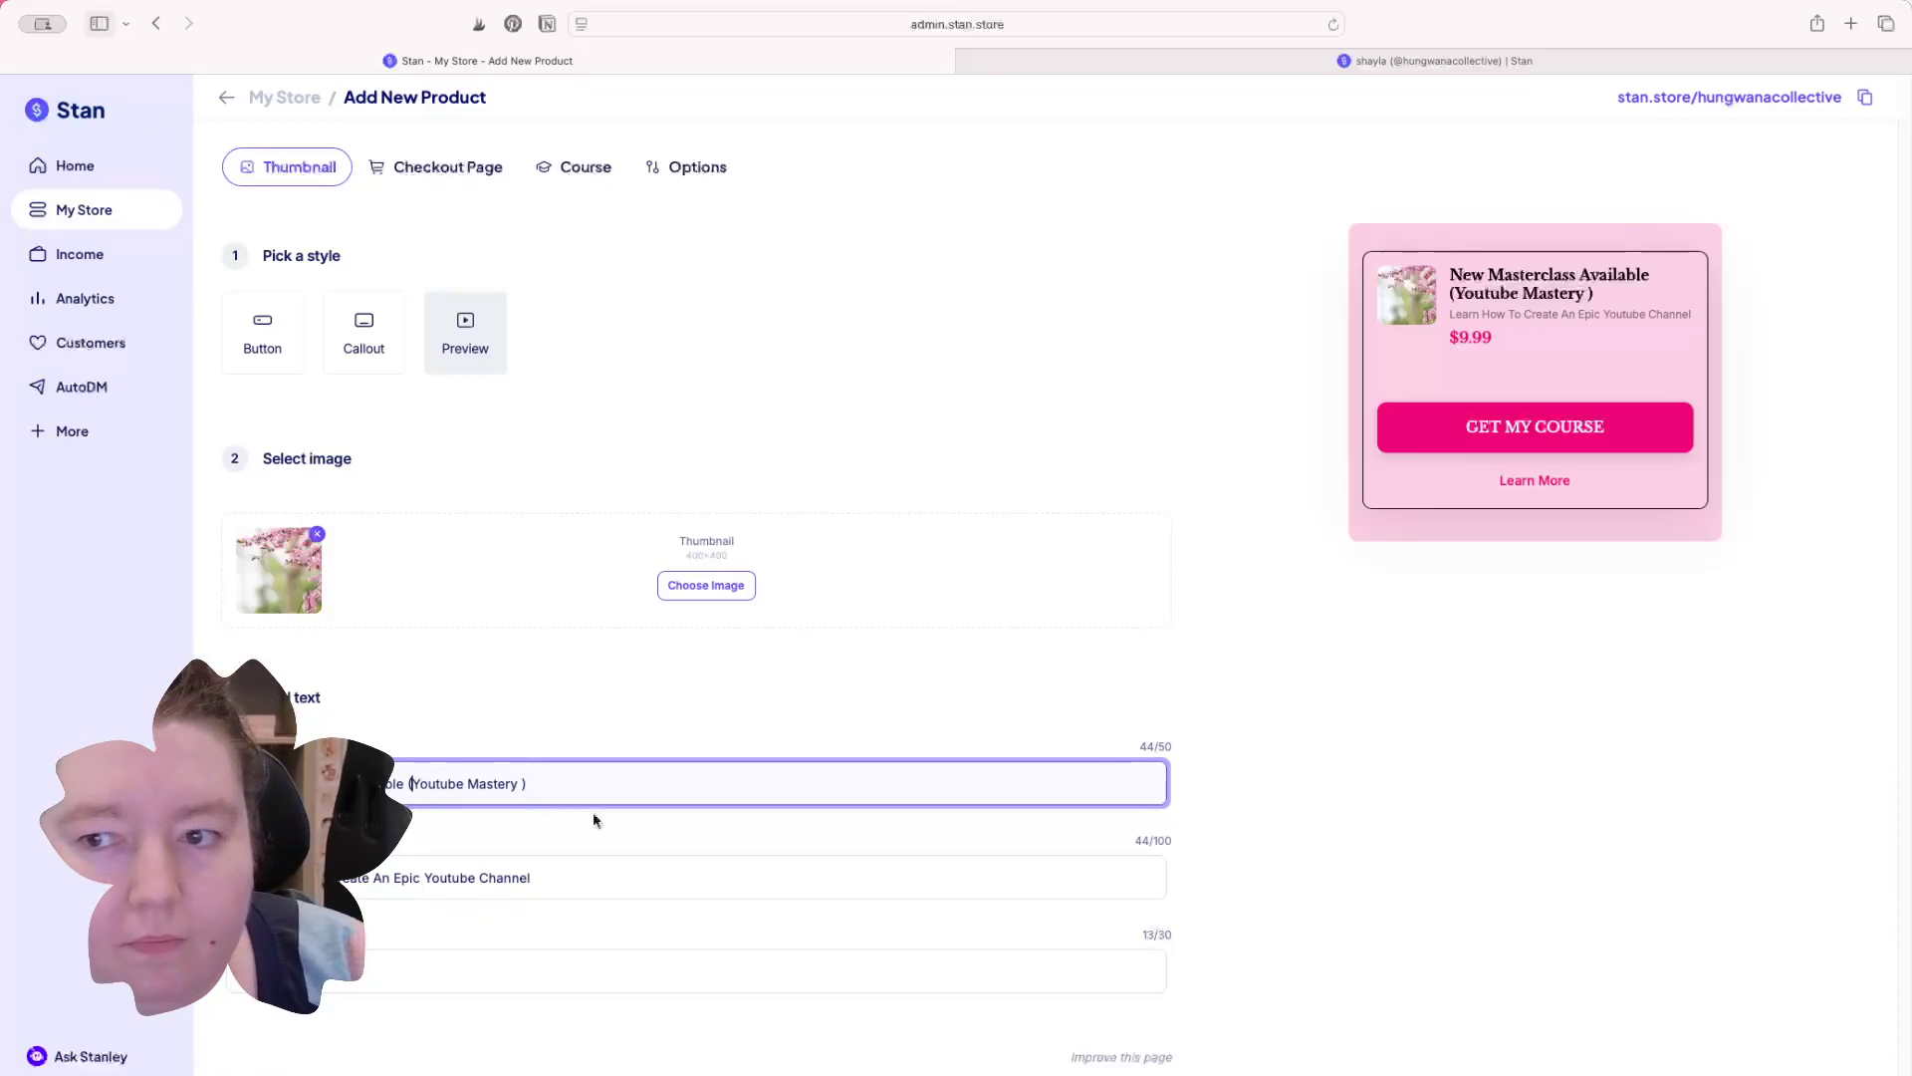
Step: Change the eCourse thumbnail's button text to "Get It For Discount Today"
{"action": "left_click", "coordinate": [417, 979]}
{"action": "key", "text": "BackSpace"}
{"action": "key", "text": "BackSpace"}
{"action": "key", "text": "BackSpace"}
{"action": "key", "text": "BackSpace"}
{"action": "key", "text": "BackSpace"}
{"action": "key", "text": "BackSpace"}
{"action": "key", "text": "BackSpace"}
{"action": "key", "text": "BackSpace"}
{"action": "key", "text": "BackSpace"}
{"action": "key", "text": "BackSpace"}
{"action": "key", "text": "BackSpace"}
{"action": "key", "text": "BackSpace"}
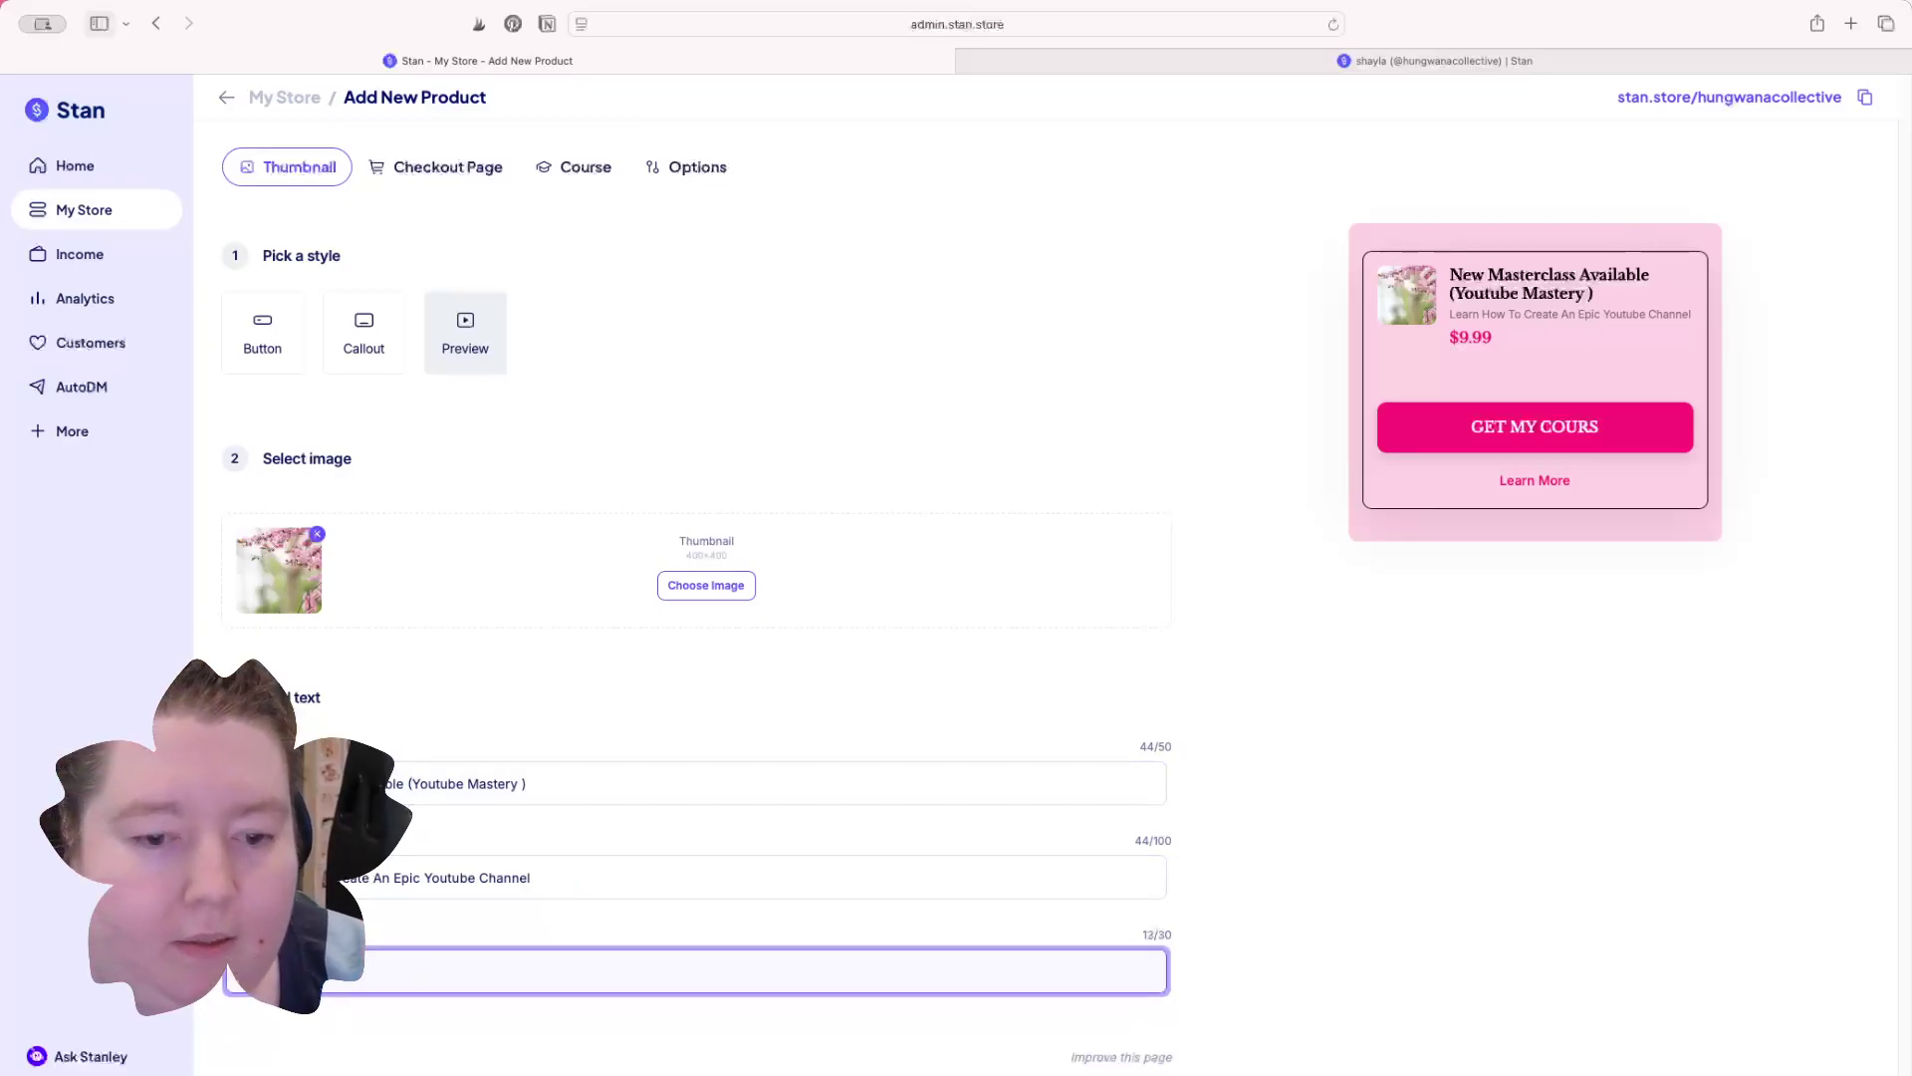
{"action": "type", "text": "Get"}
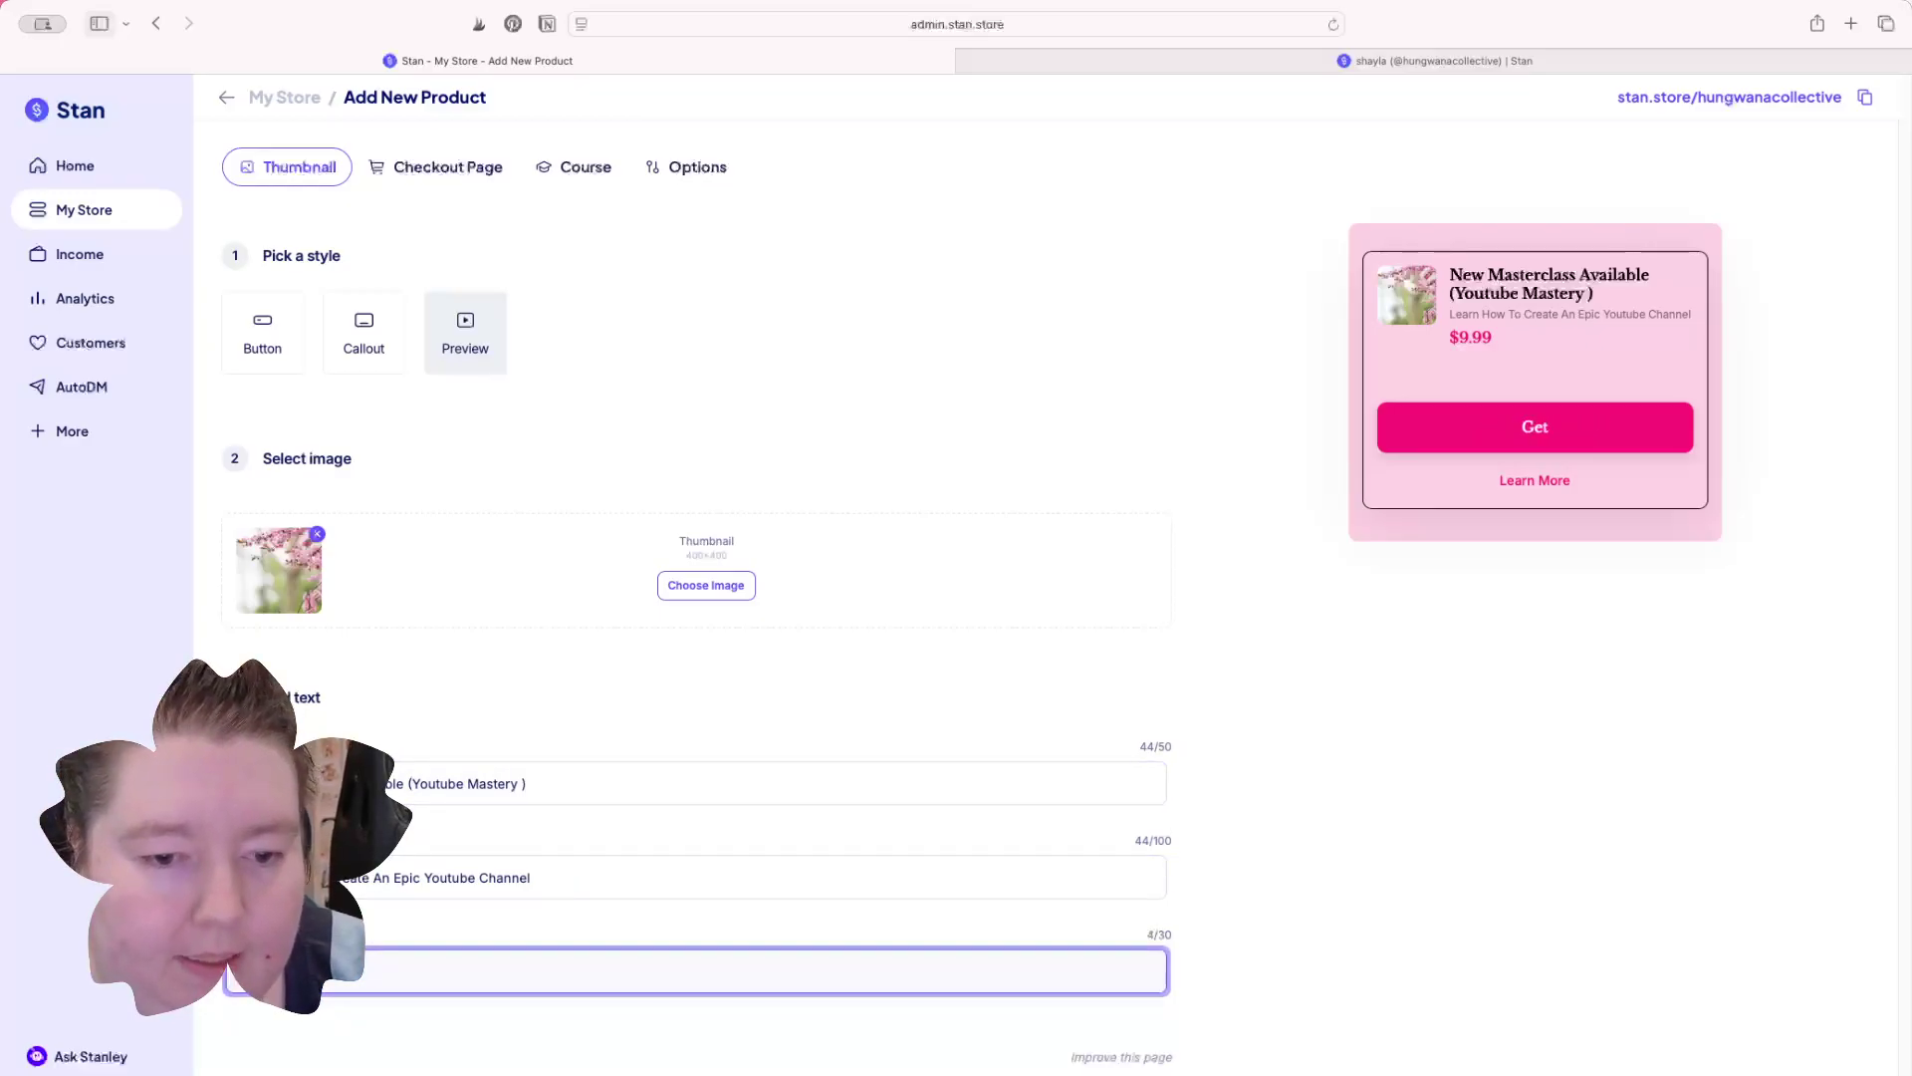
{"action": "type", "text": " It For Che"}
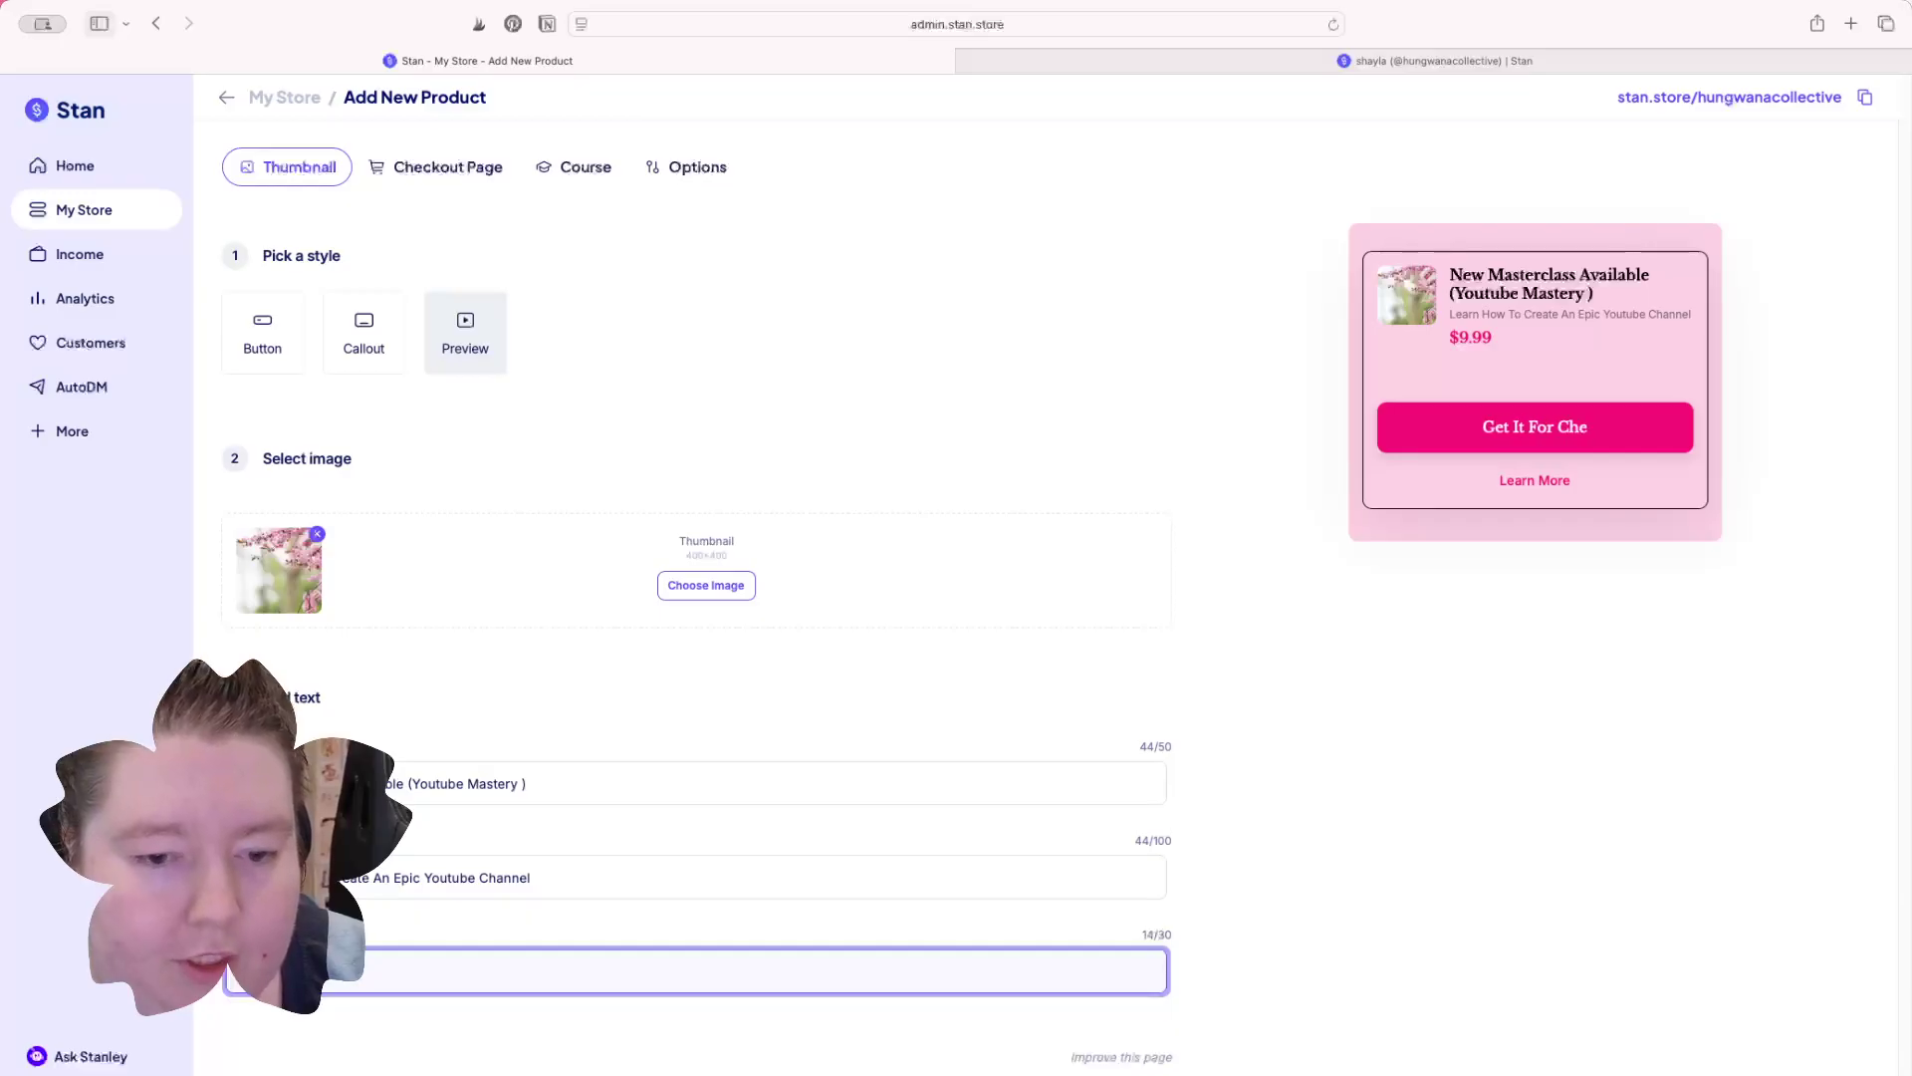
{"action": "key", "text": "BackSpace"}
{"action": "key", "text": "BackSpace"}
{"action": "key", "text": "BackSpace"}
{"action": "type", "text": "Dic"}
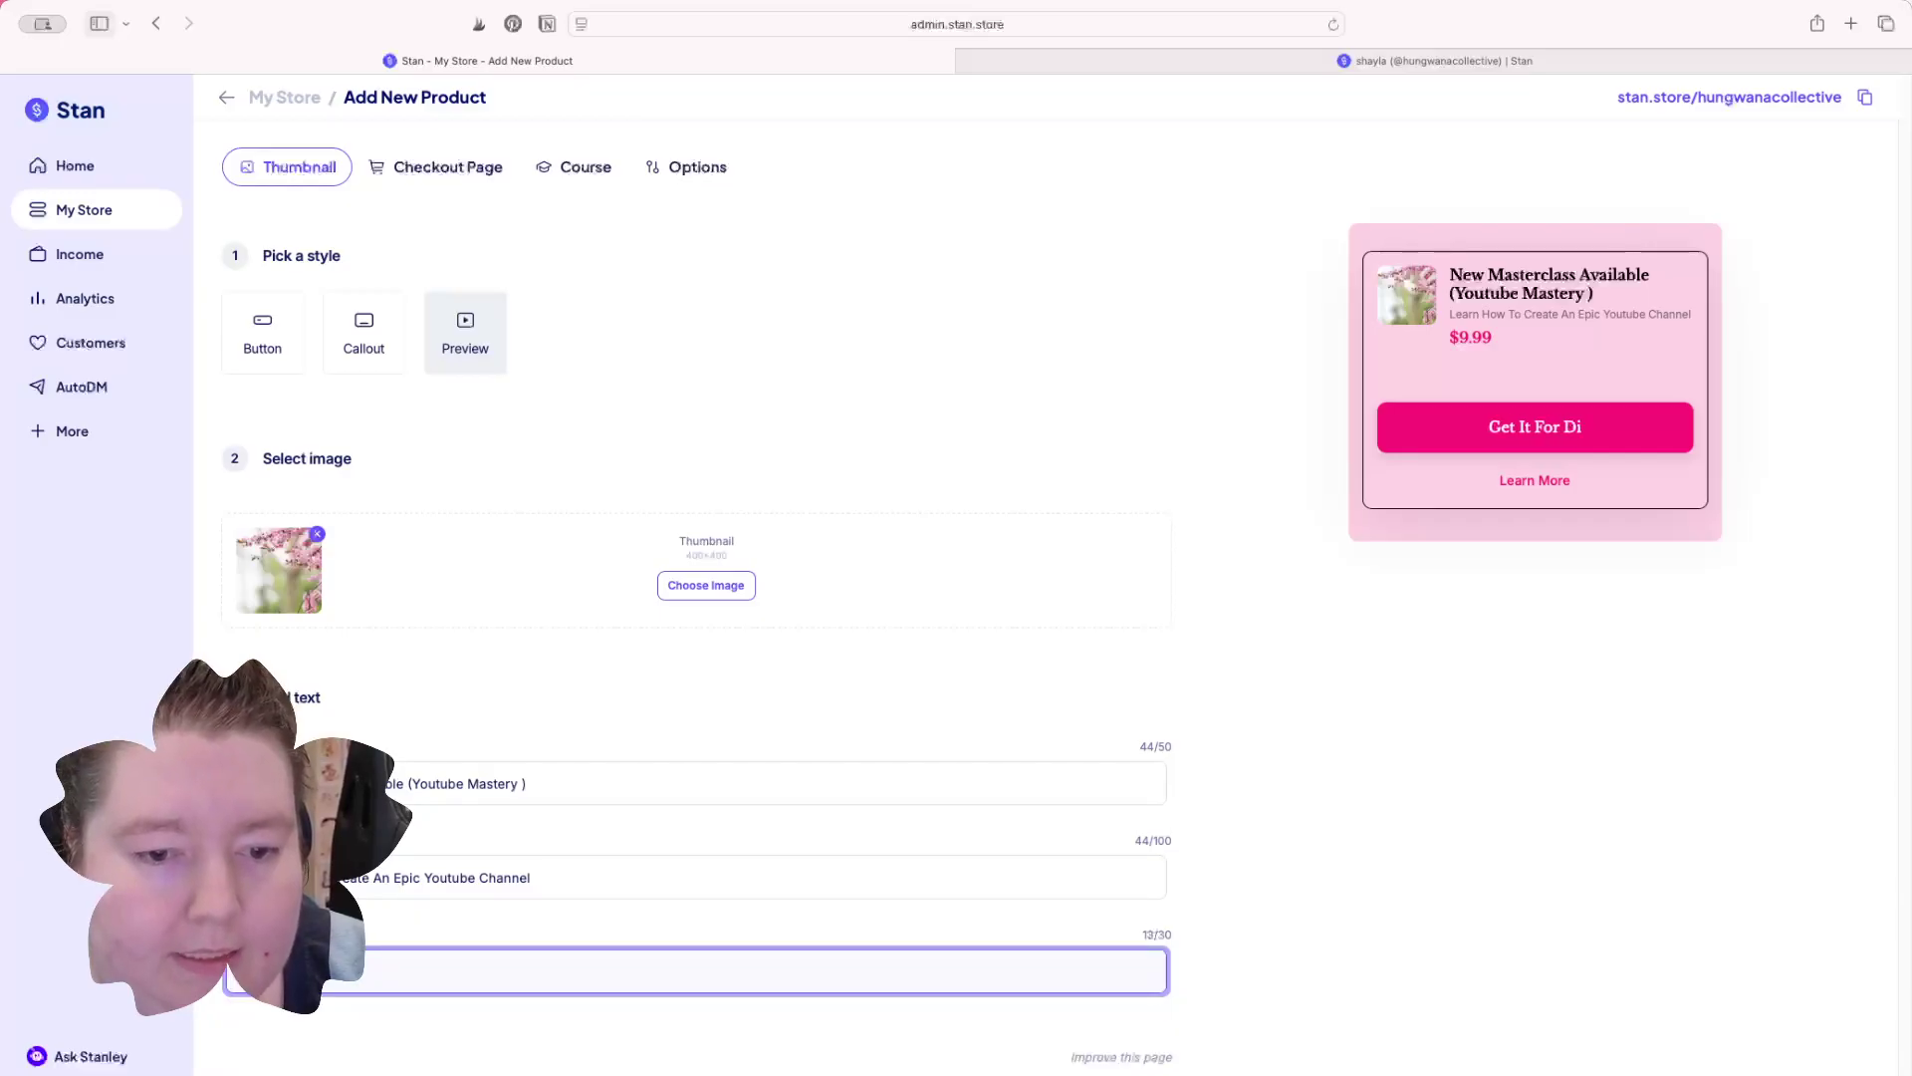
{"action": "key", "text": "BackSpace"}
{"action": "type", "text": "scoutn"}
{"action": "type", "text": "Today"}
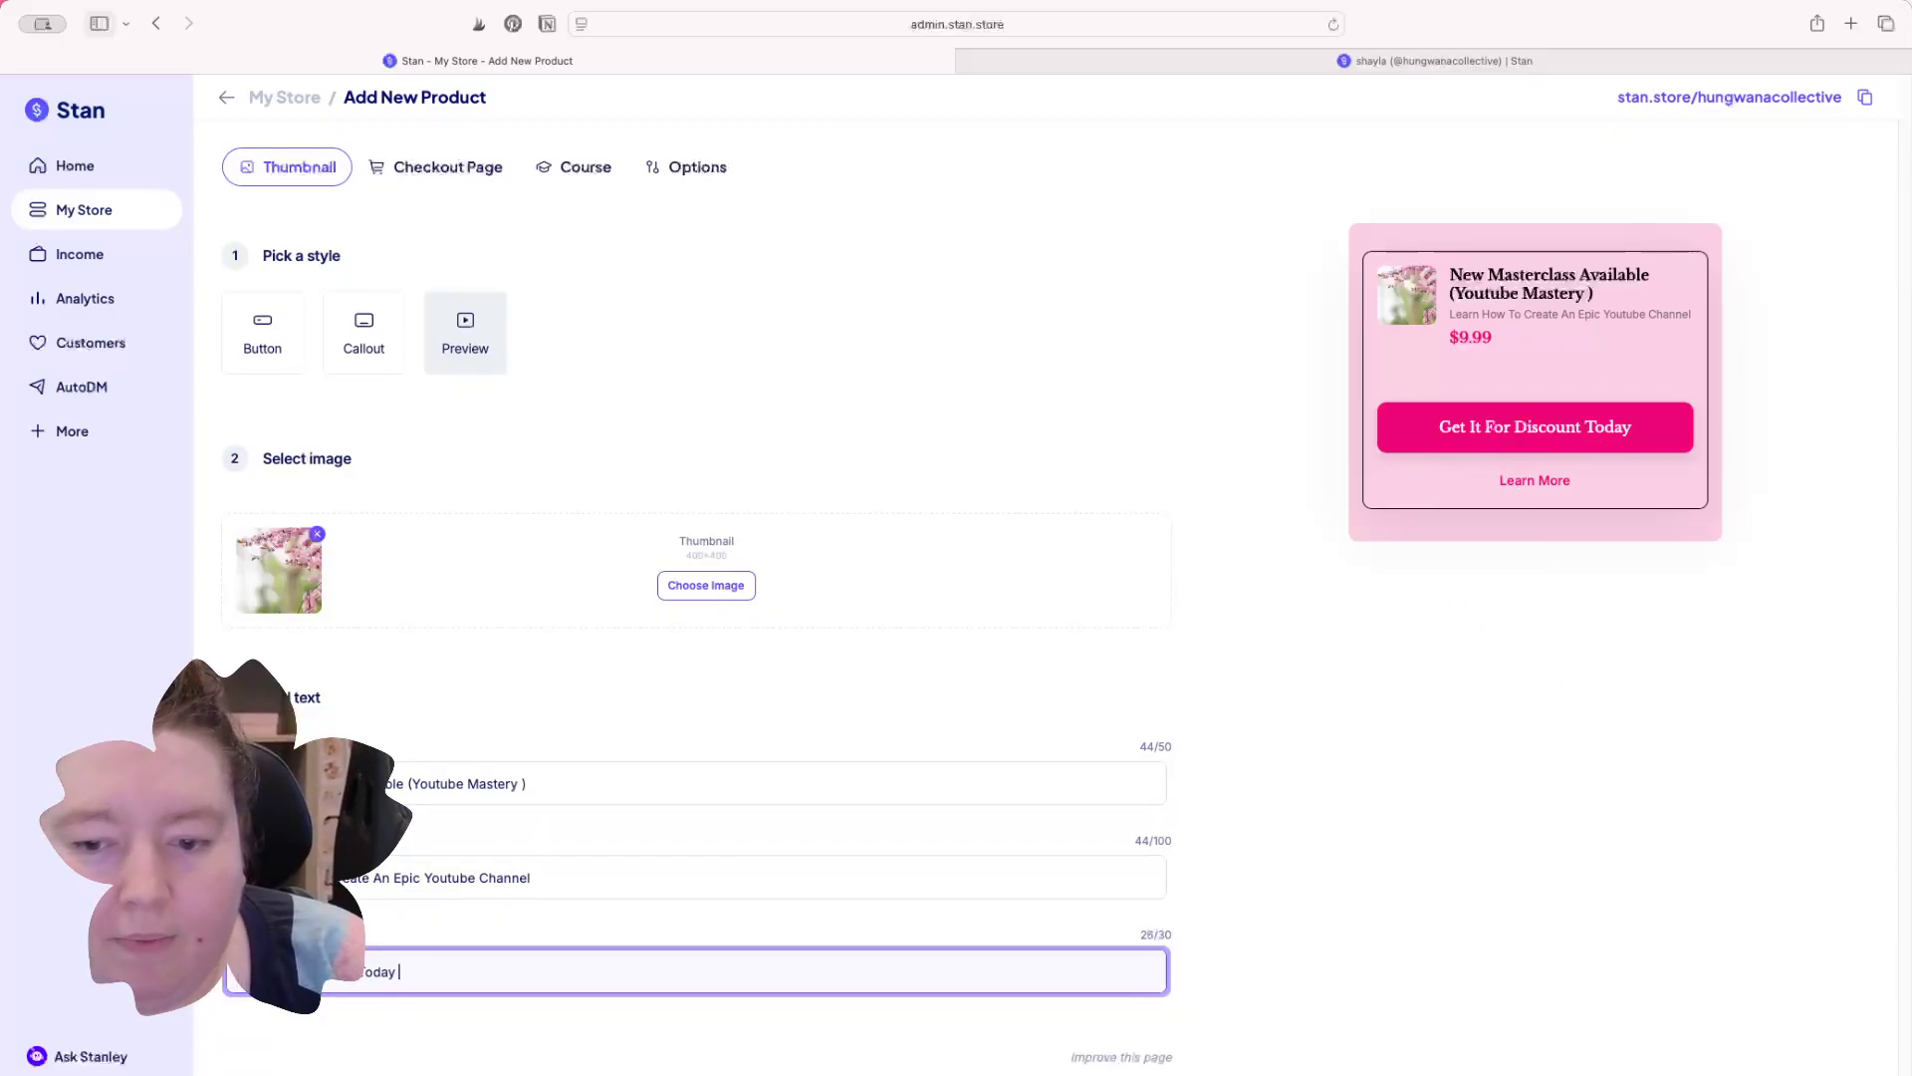
Step: Use the photo of the seated man in front of city buildings, with its default crop, as the eCourse checkout page image
{"action": "left_click", "coordinate": [435, 166]}
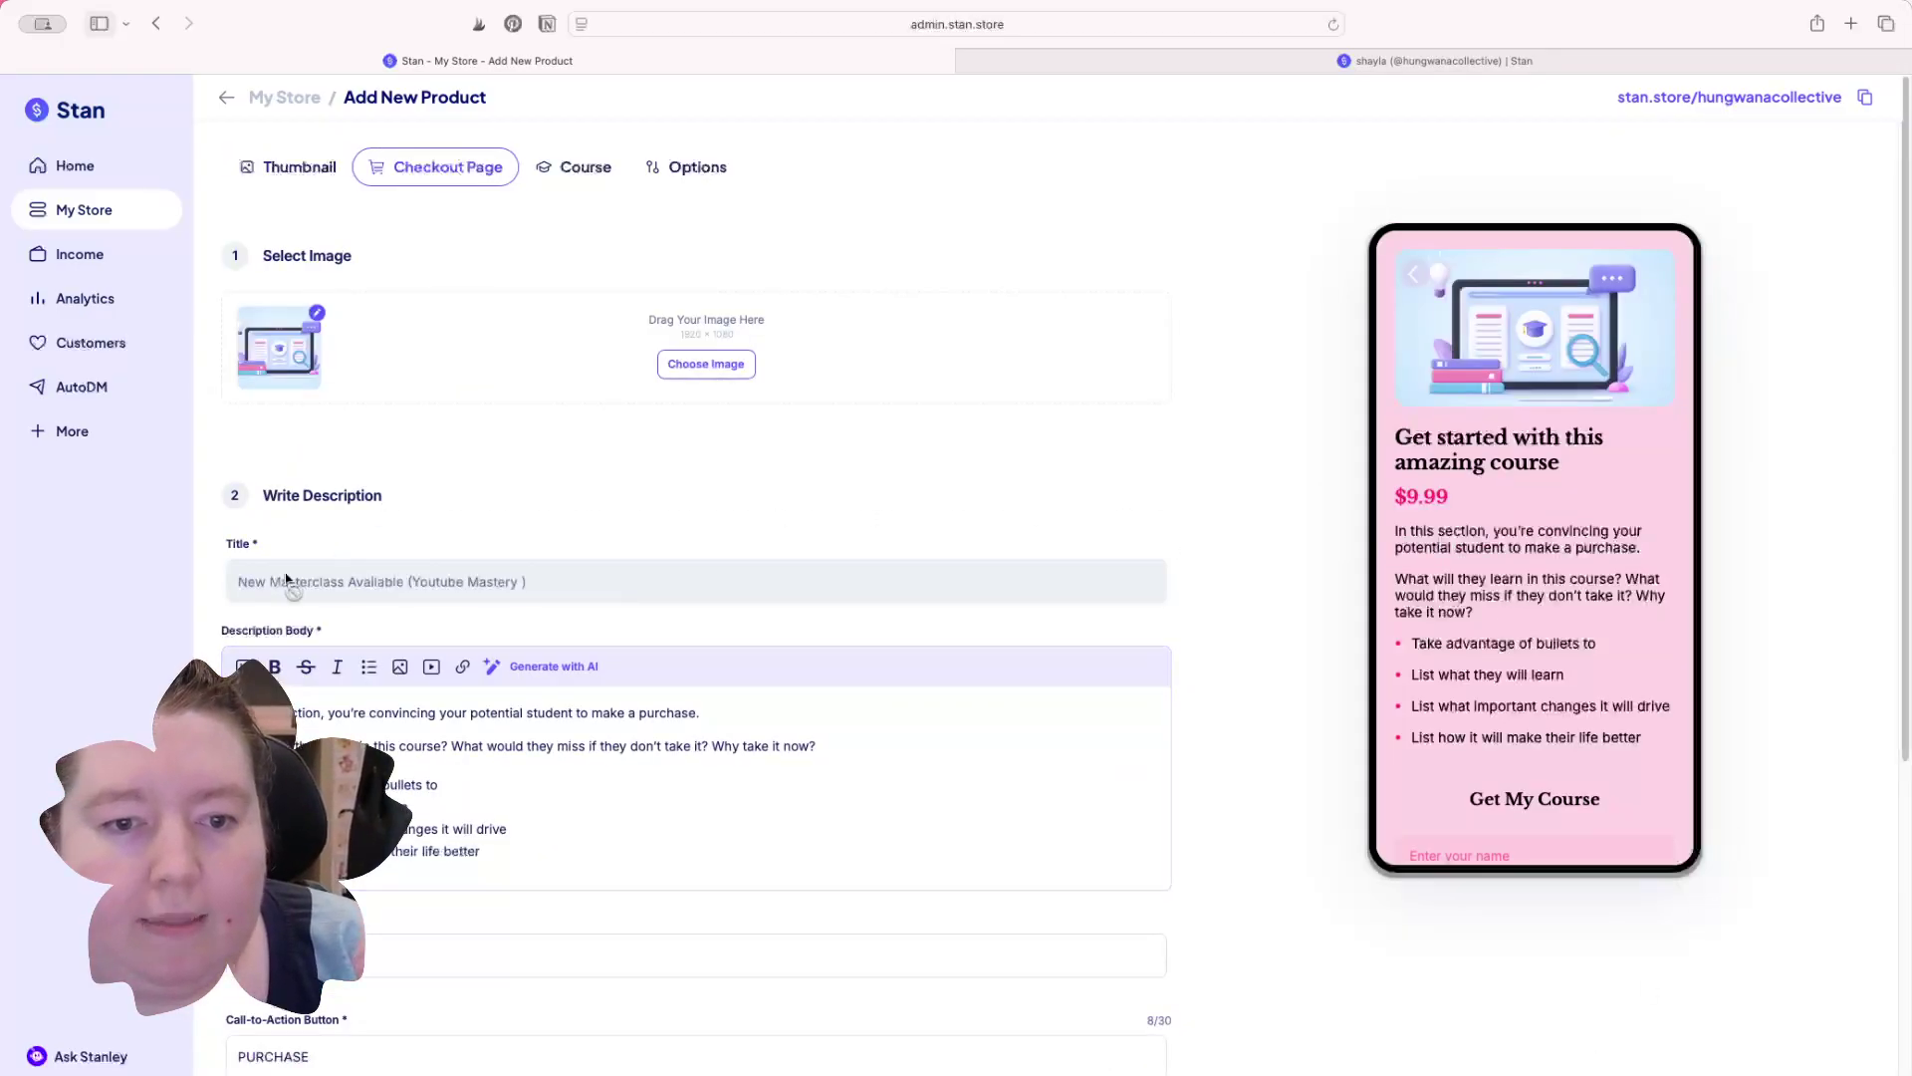
{"action": "left_click", "coordinate": [709, 365]}
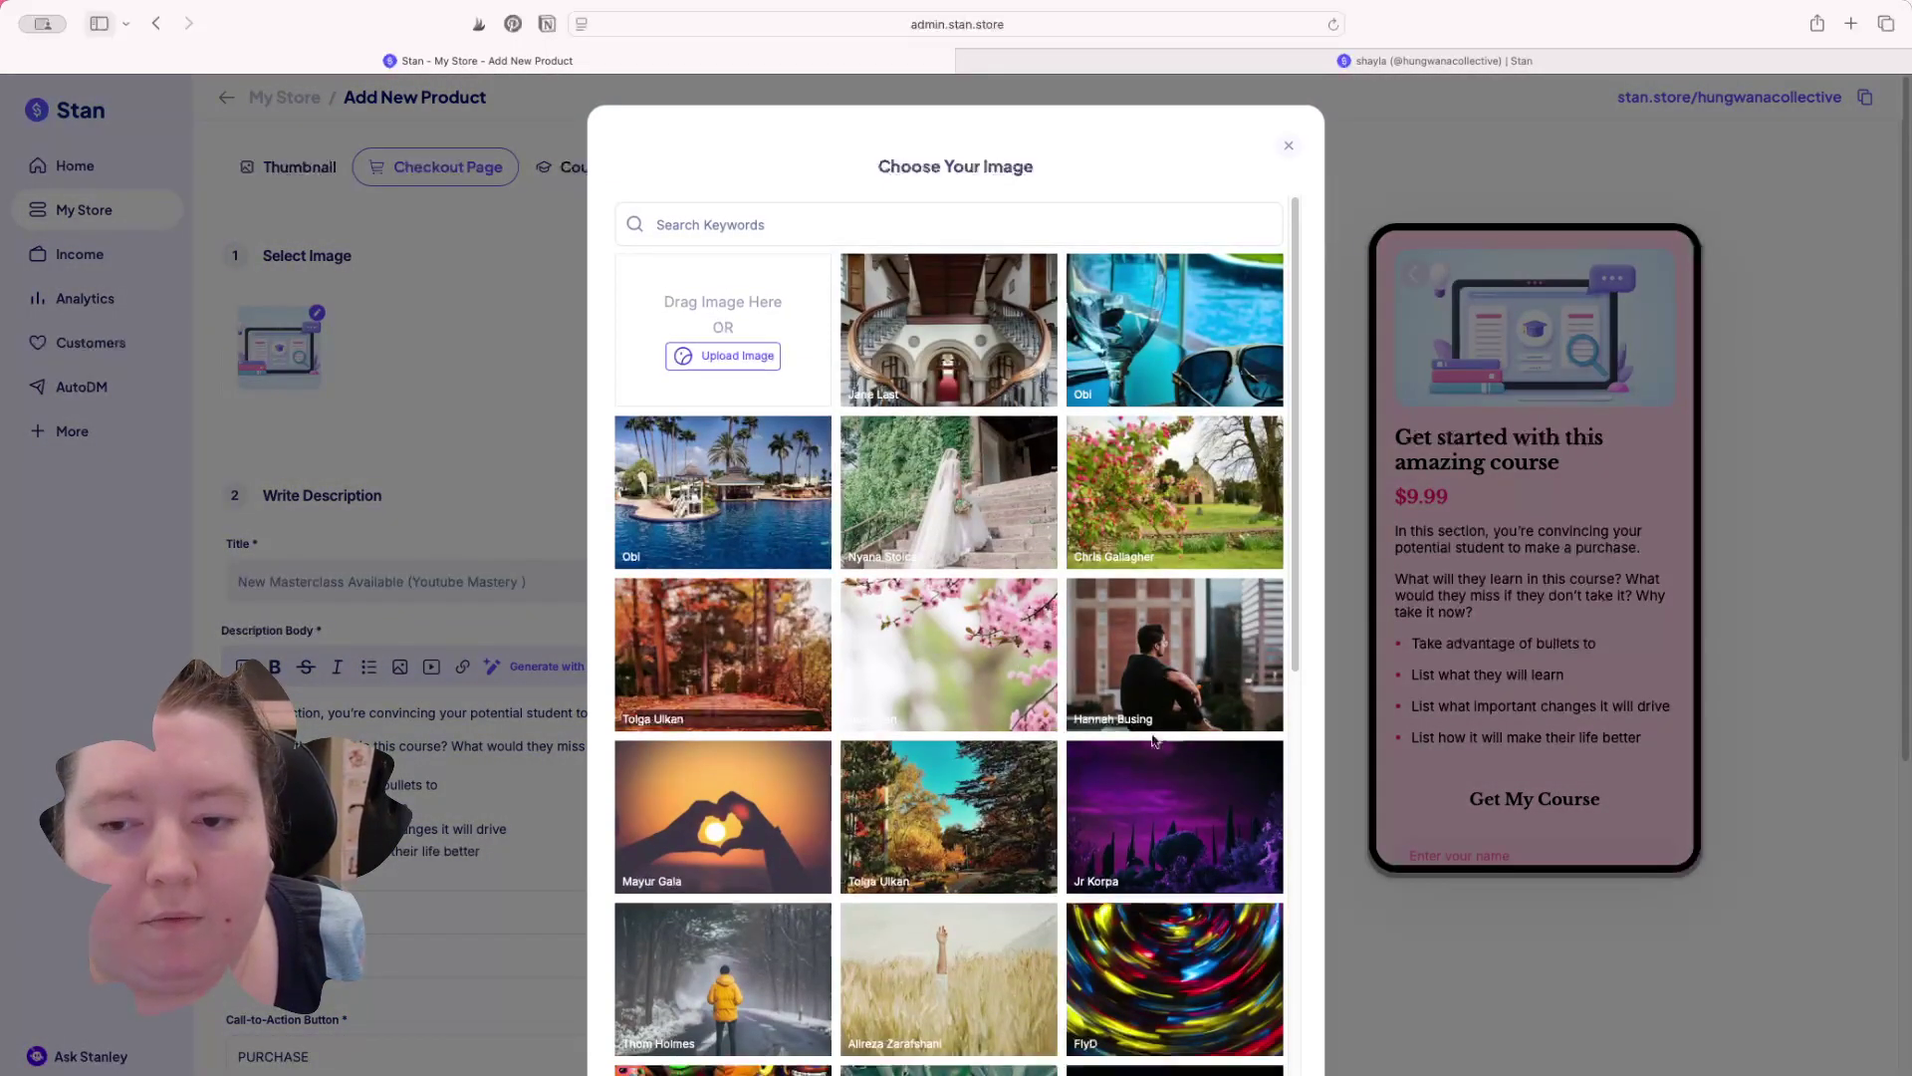
{"action": "left_click", "coordinate": [1155, 697]}
{"action": "left_click", "coordinate": [1114, 832]}
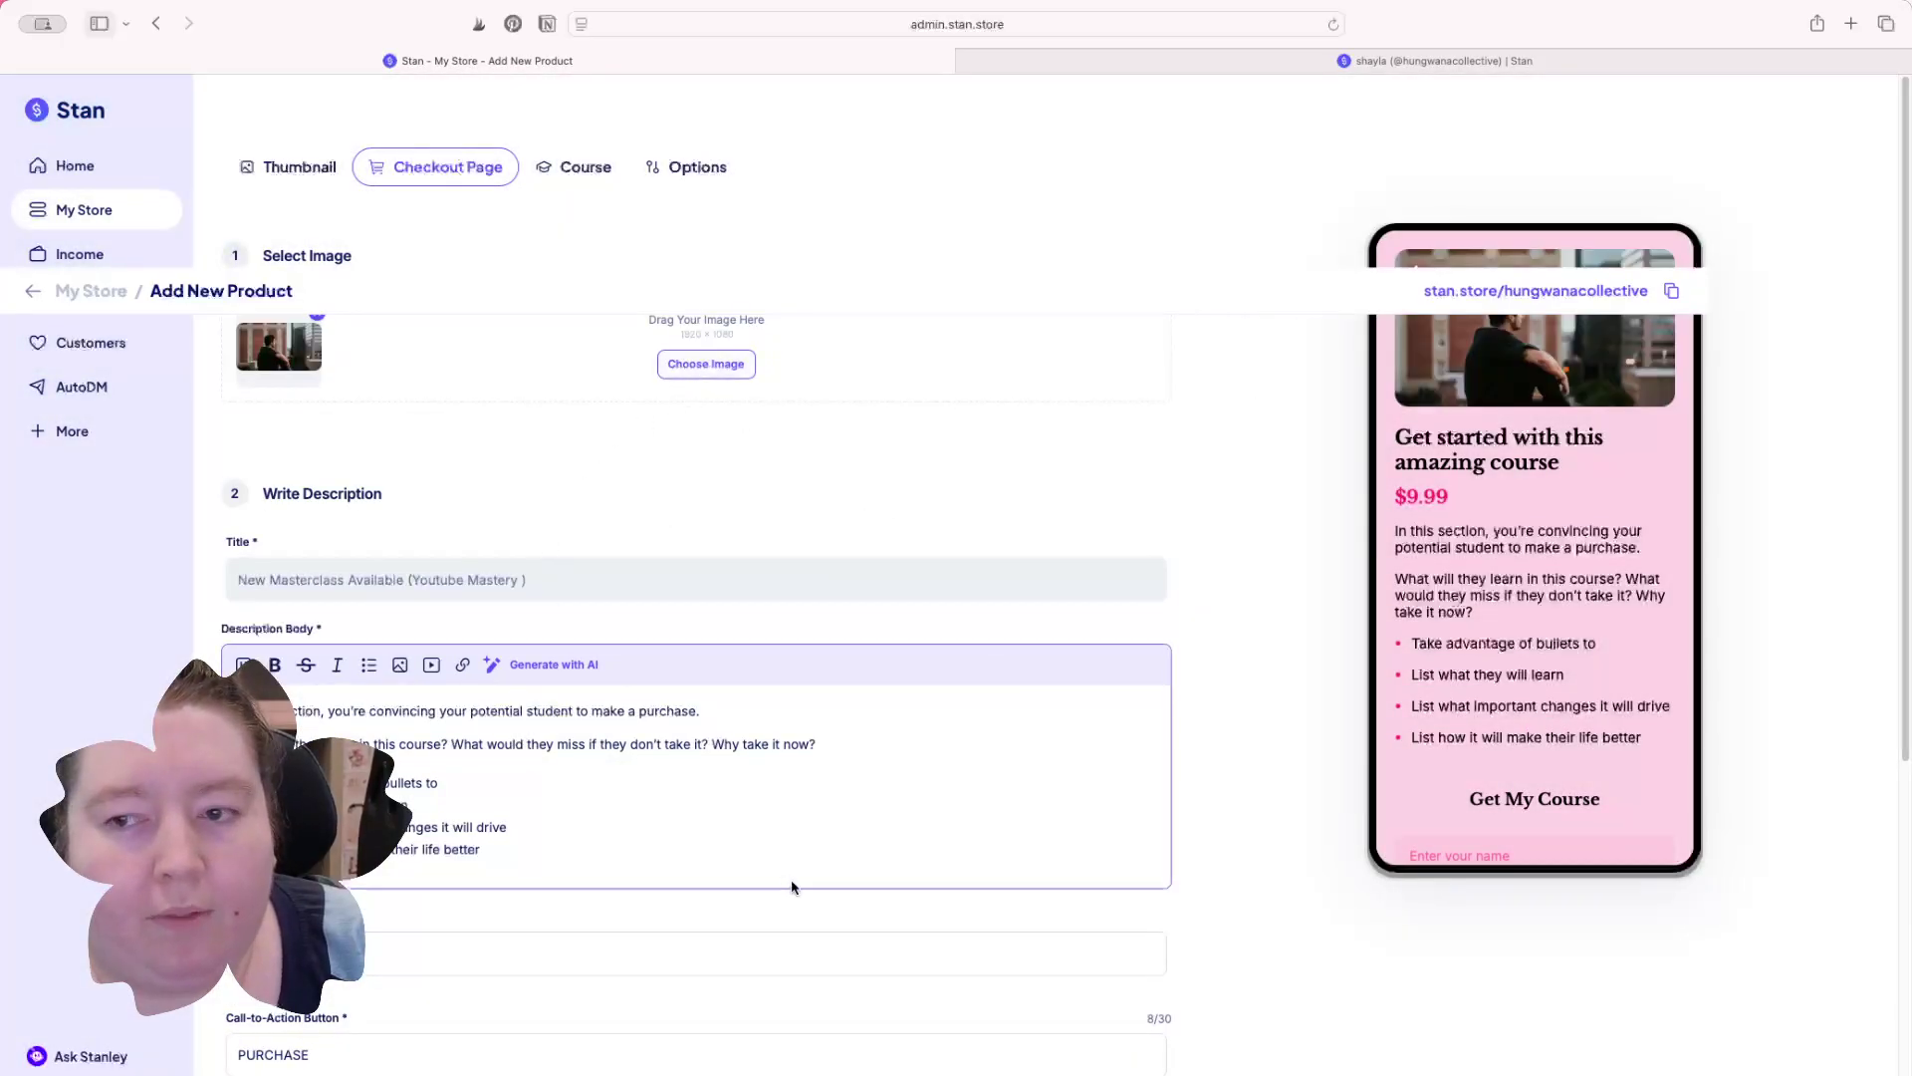
Step: Look over the checkout page's description body, bottom title and call-to-action fields
{"action": "scroll", "coordinate": [790, 887], "scroll_direction": "down", "scroll_amount": 4}
{"action": "scroll", "coordinate": [787, 876], "scroll_direction": "up", "scroll_amount": 1}
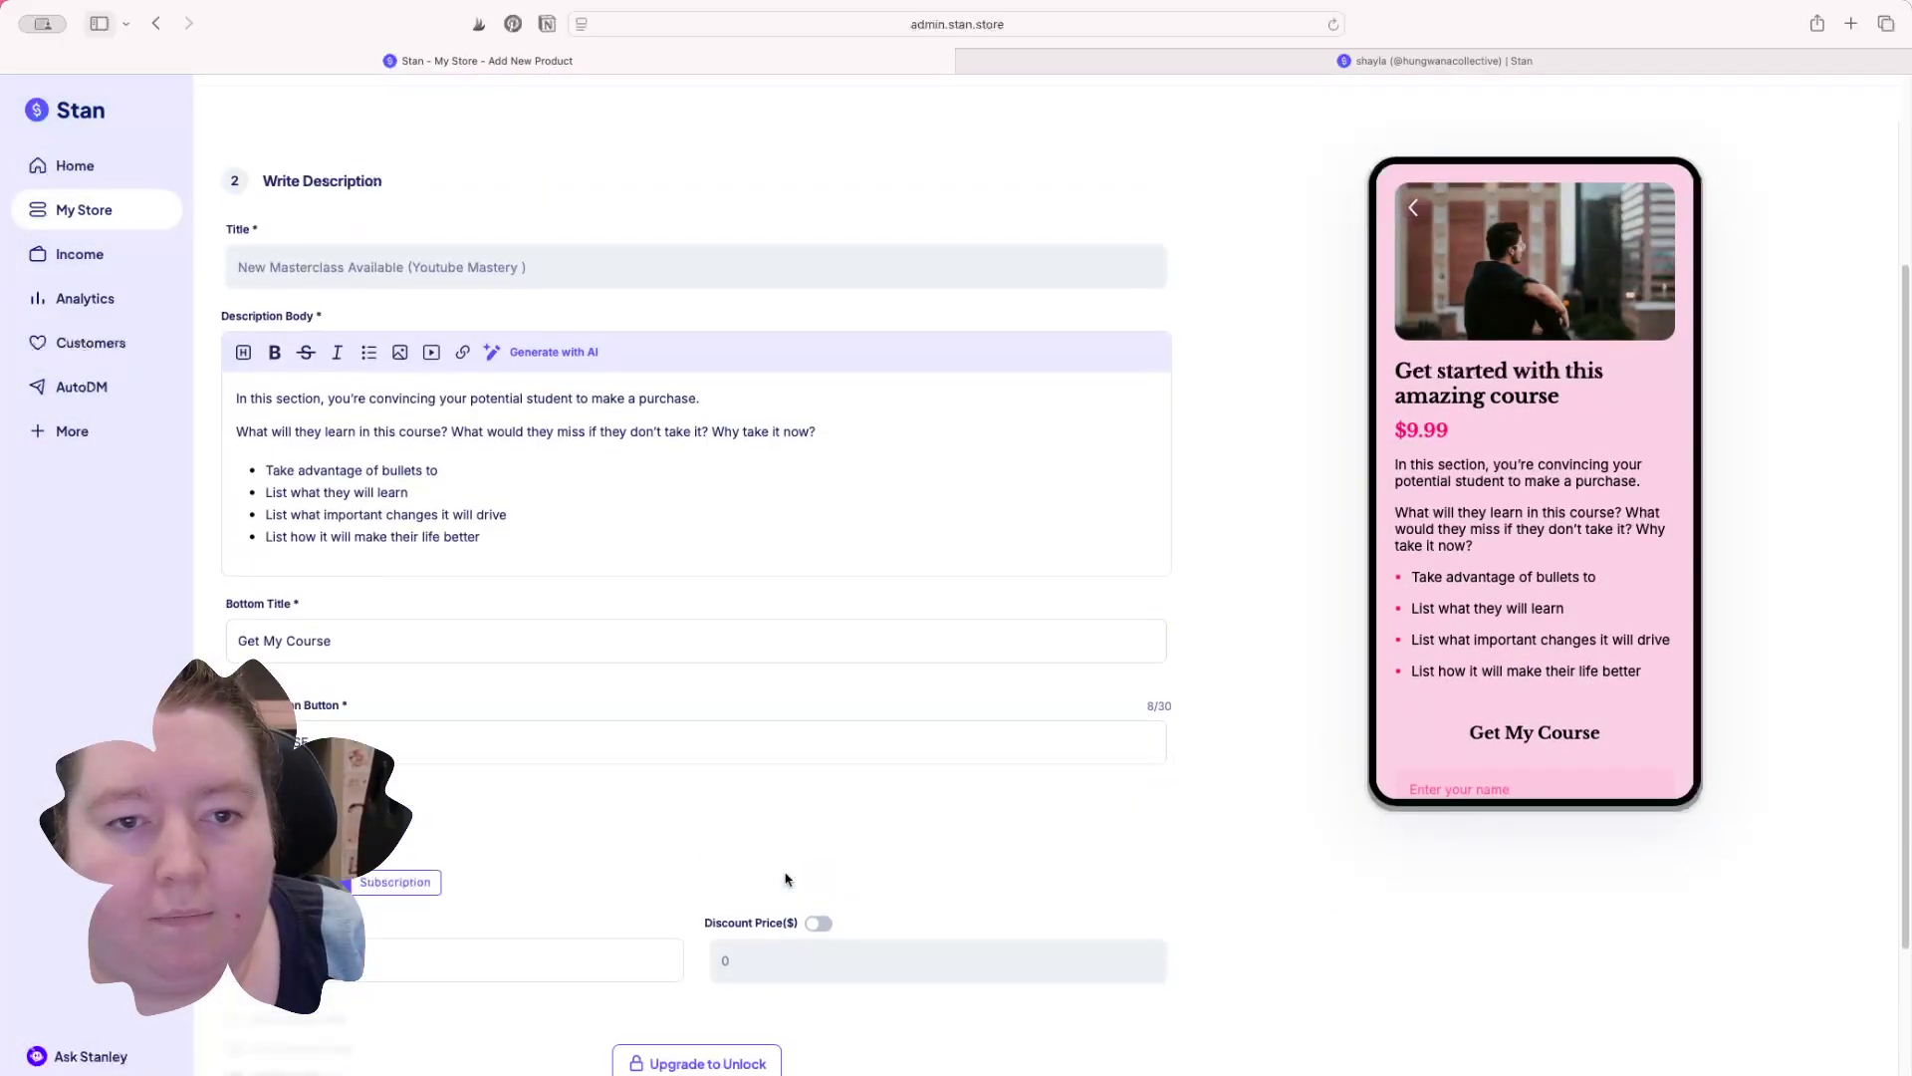
{"action": "left_click", "coordinate": [264, 396]}
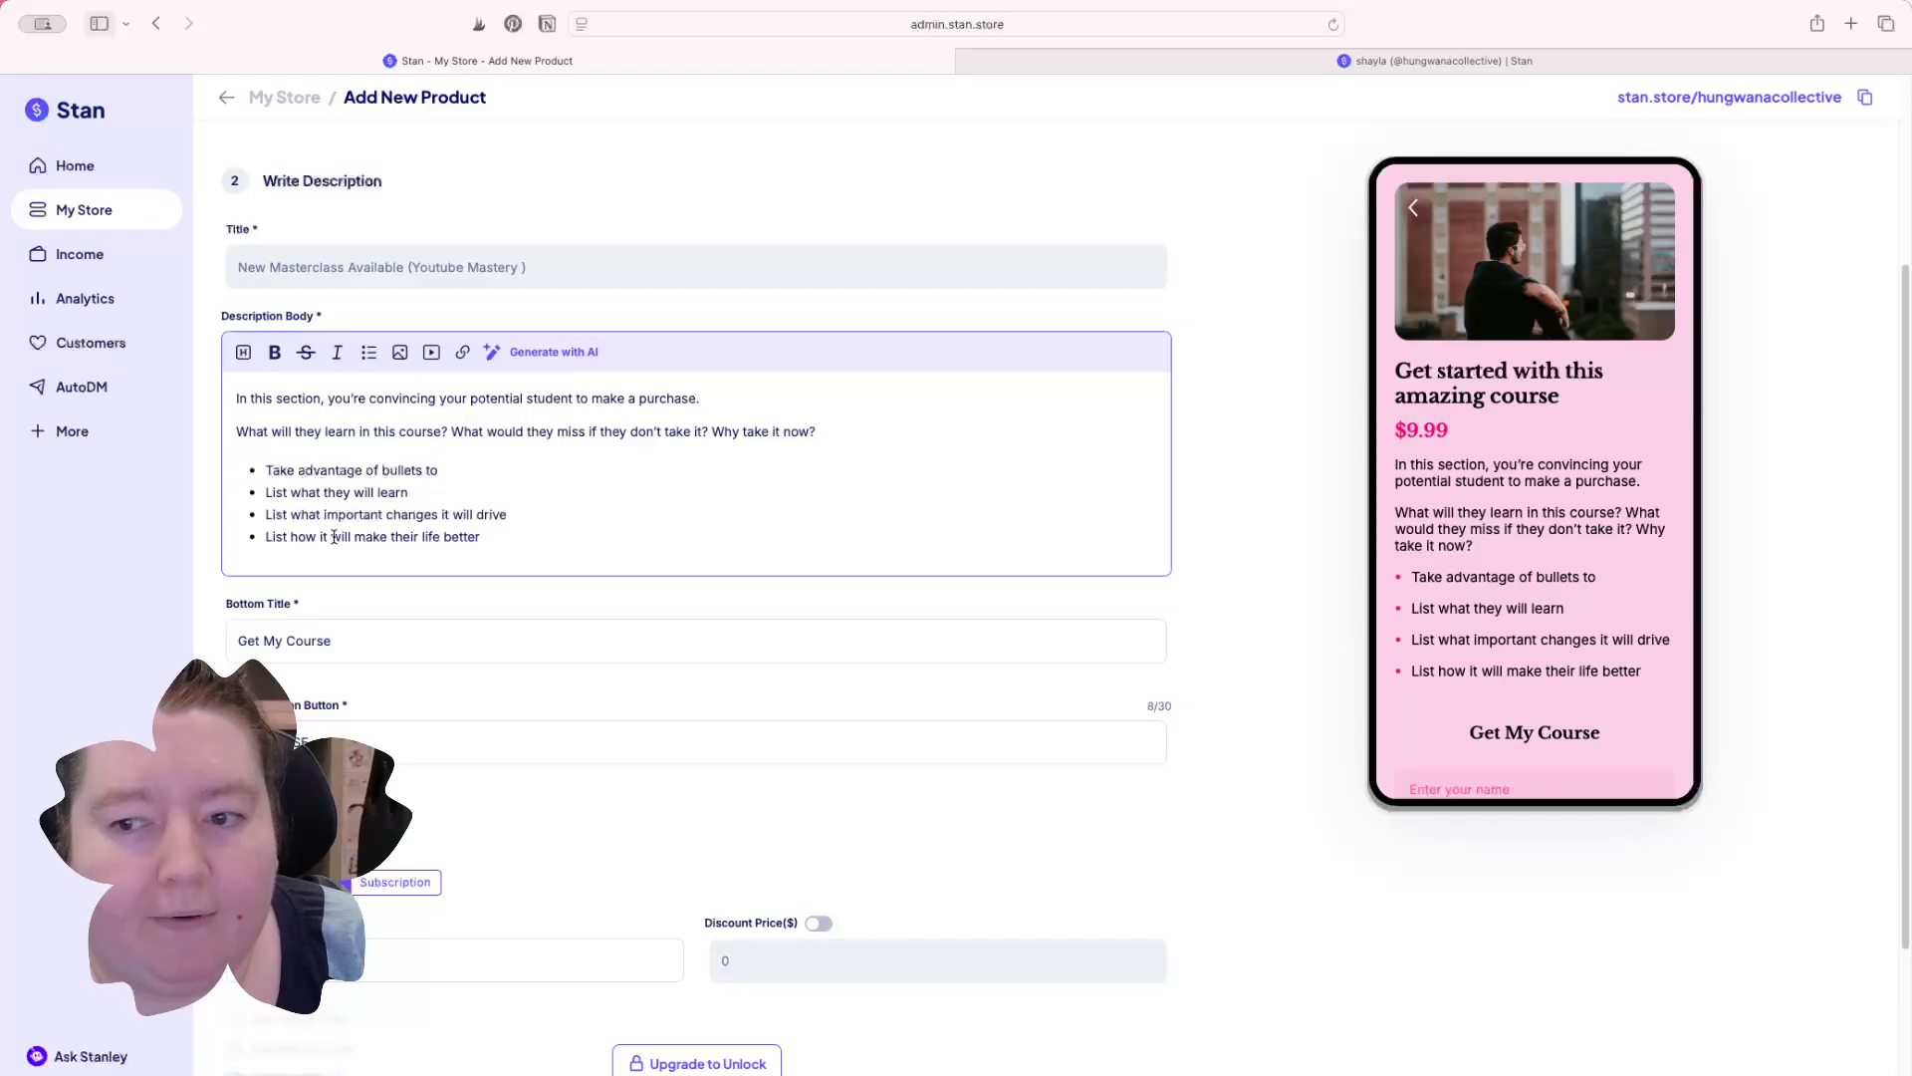
{"action": "scroll", "coordinate": [372, 610], "scroll_direction": "down", "scroll_amount": 3}
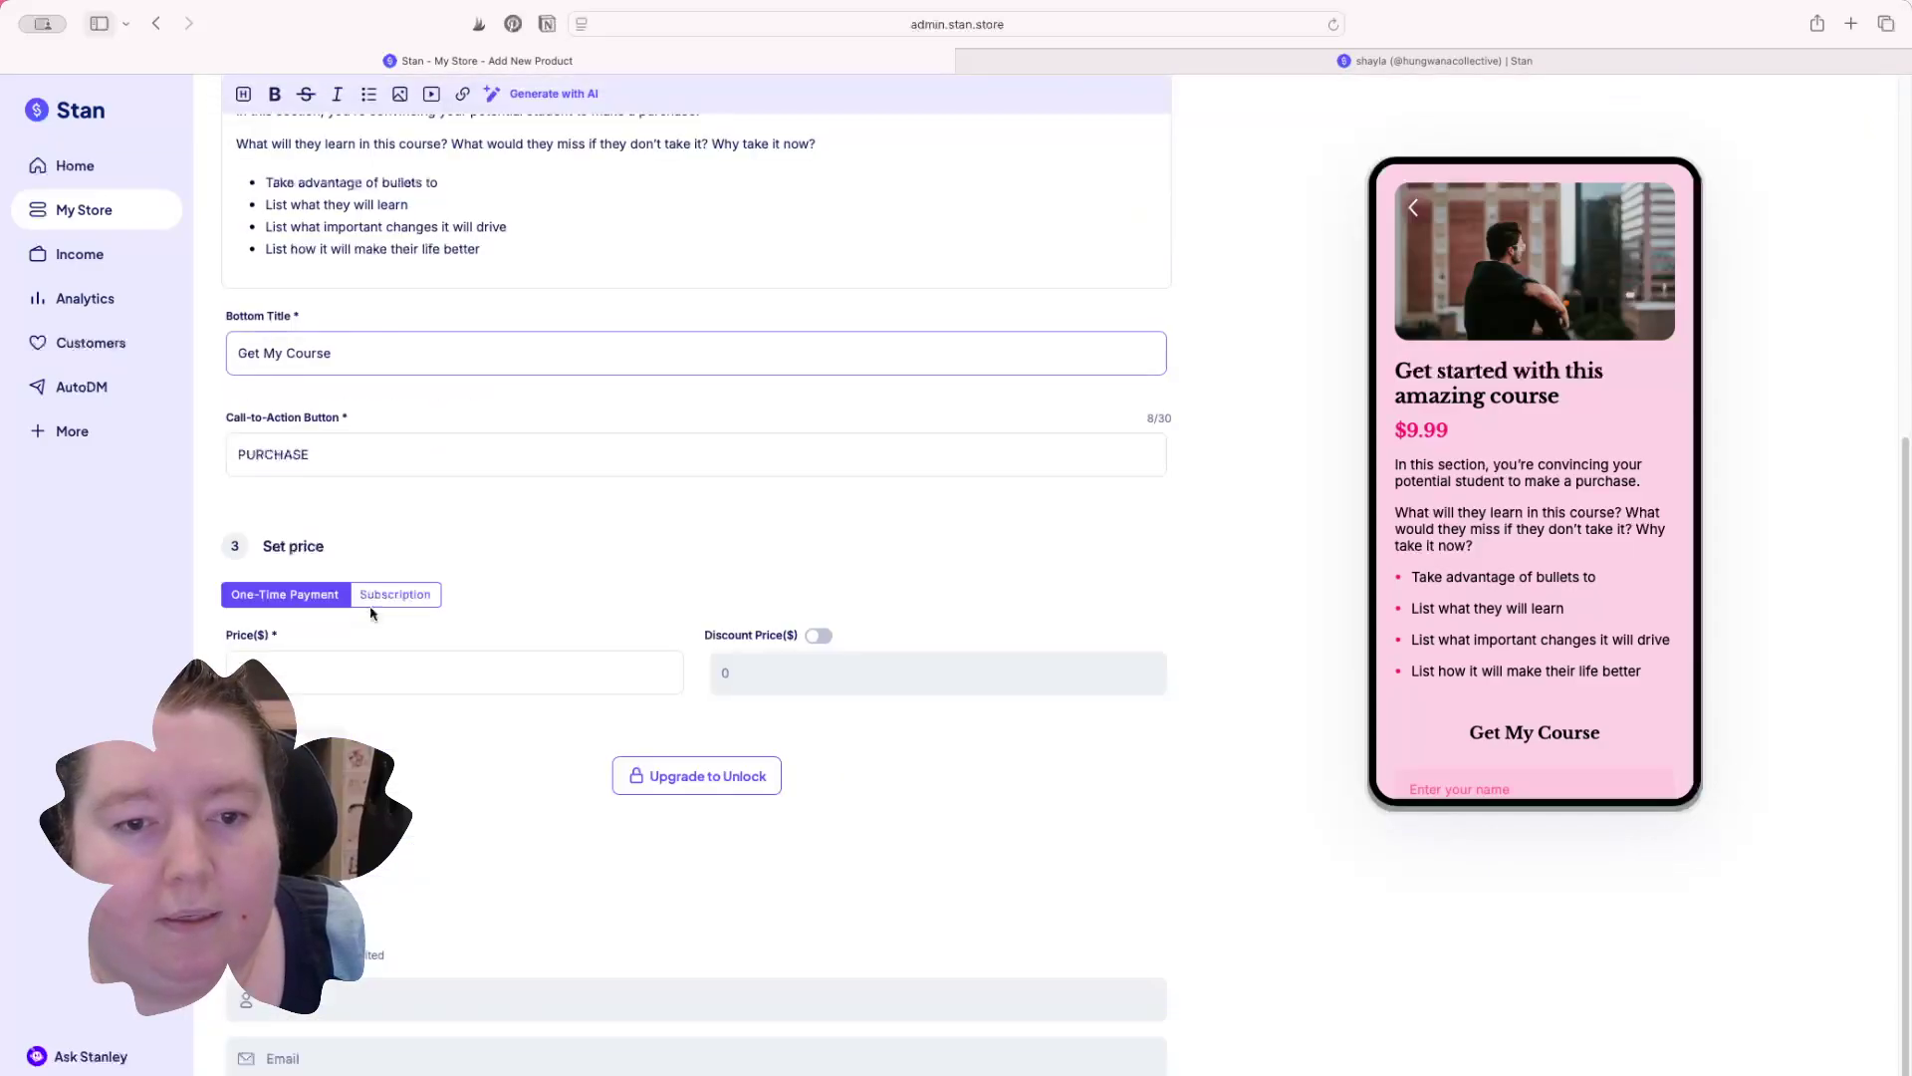
{"action": "left_click", "coordinate": [366, 353]}
{"action": "left_click_drag", "start_coordinate": [350, 353], "coordinate": [212, 354]}
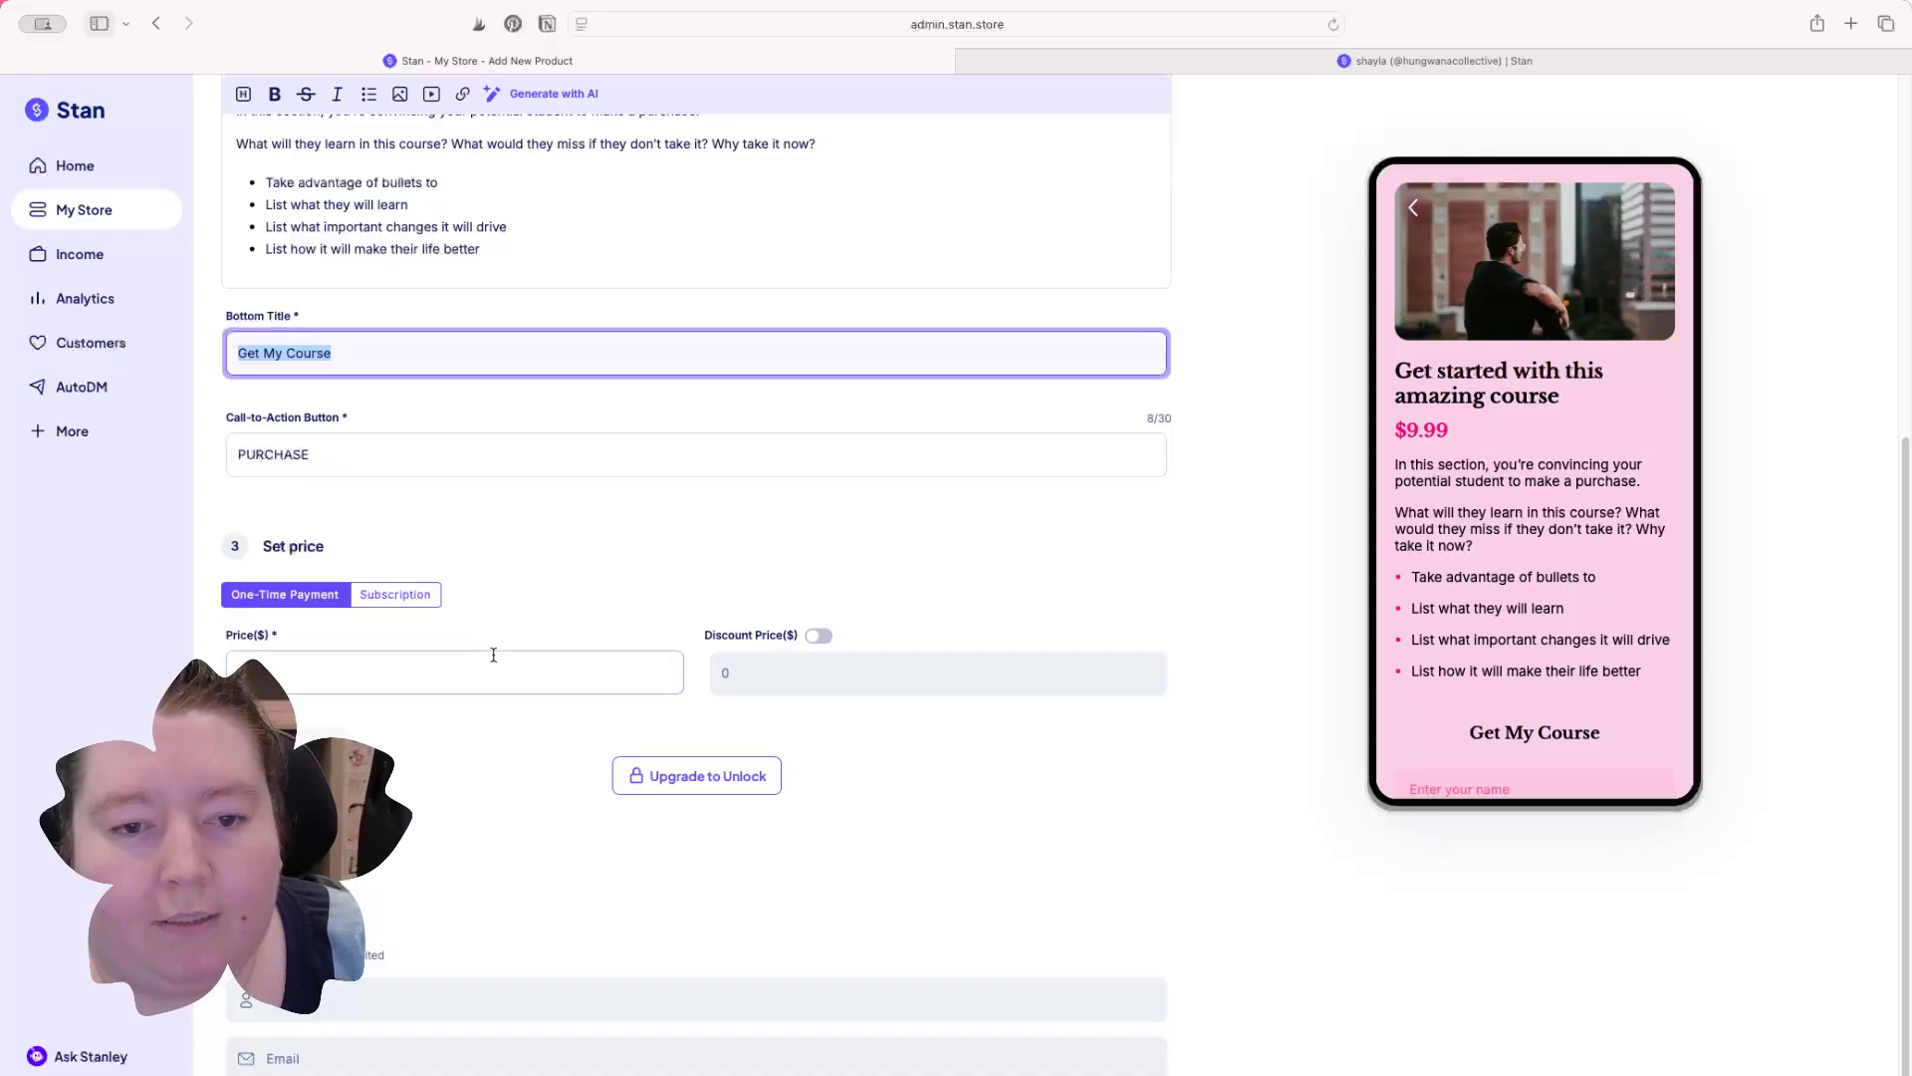
Step: Set the eCourse's one-time price to $450
{"action": "scroll", "coordinate": [495, 654], "scroll_direction": "down", "scroll_amount": 3}
{"action": "left_click", "coordinate": [351, 495]}
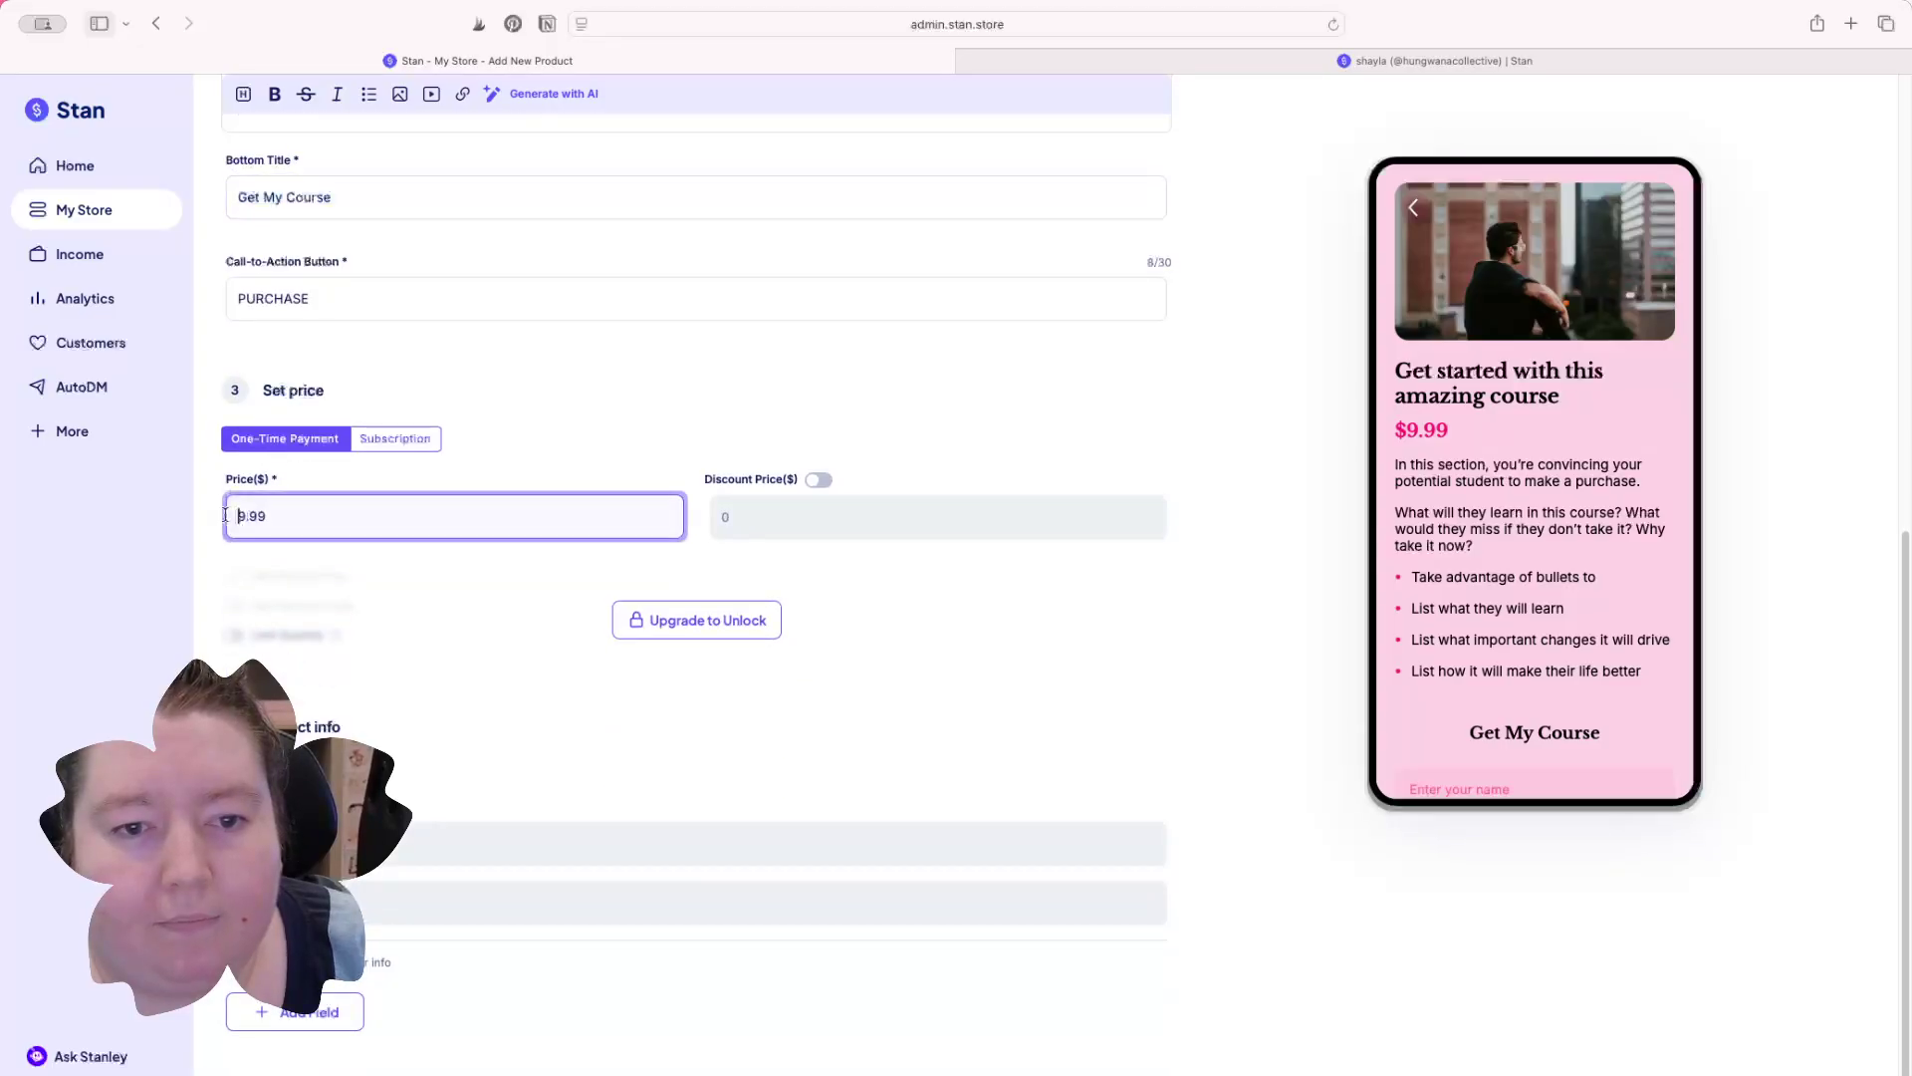
{"action": "key", "text": "BackSpace"}
{"action": "key", "text": "BackSpace"}
{"action": "key", "text": "BackSpace"}
{"action": "key", "text": "BackSpace"}
{"action": "type", "text": "2"}
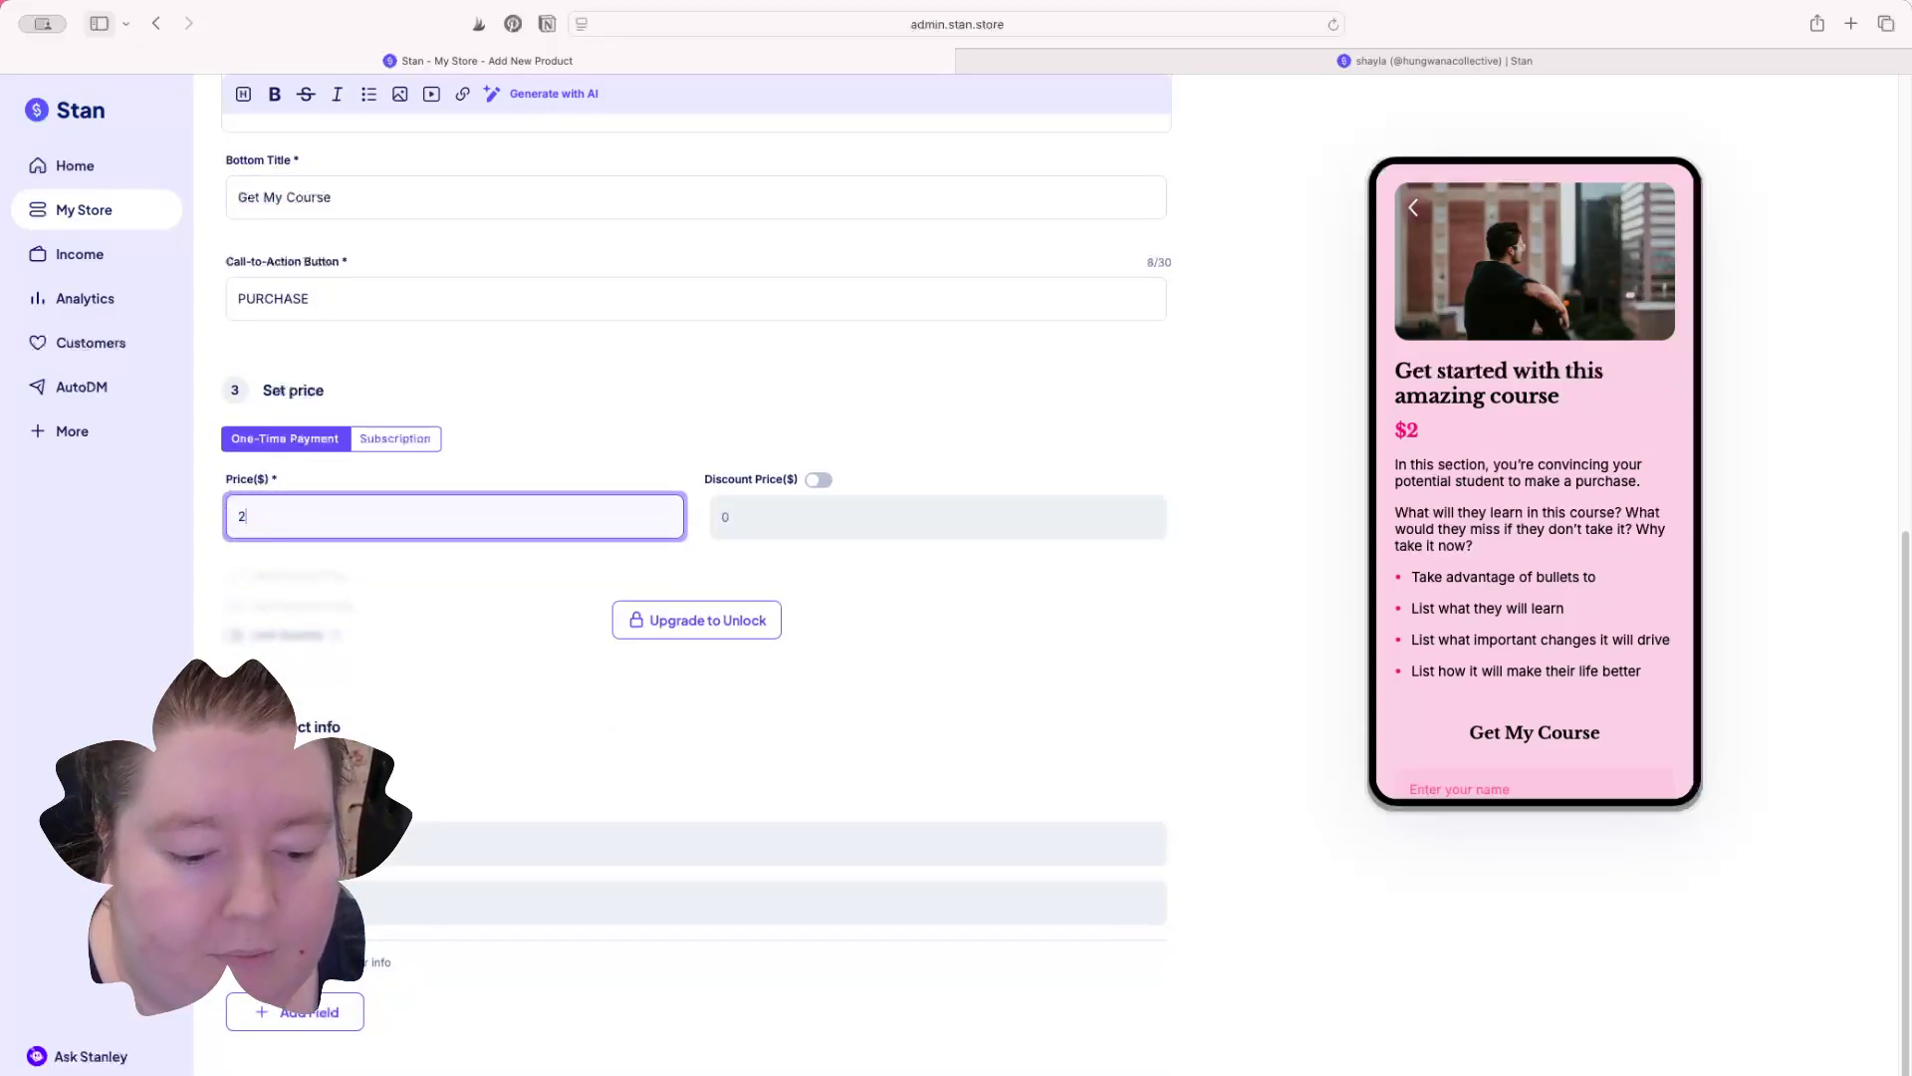
{"action": "key", "text": "BackSpace"}
{"action": "type", "text": "450"}
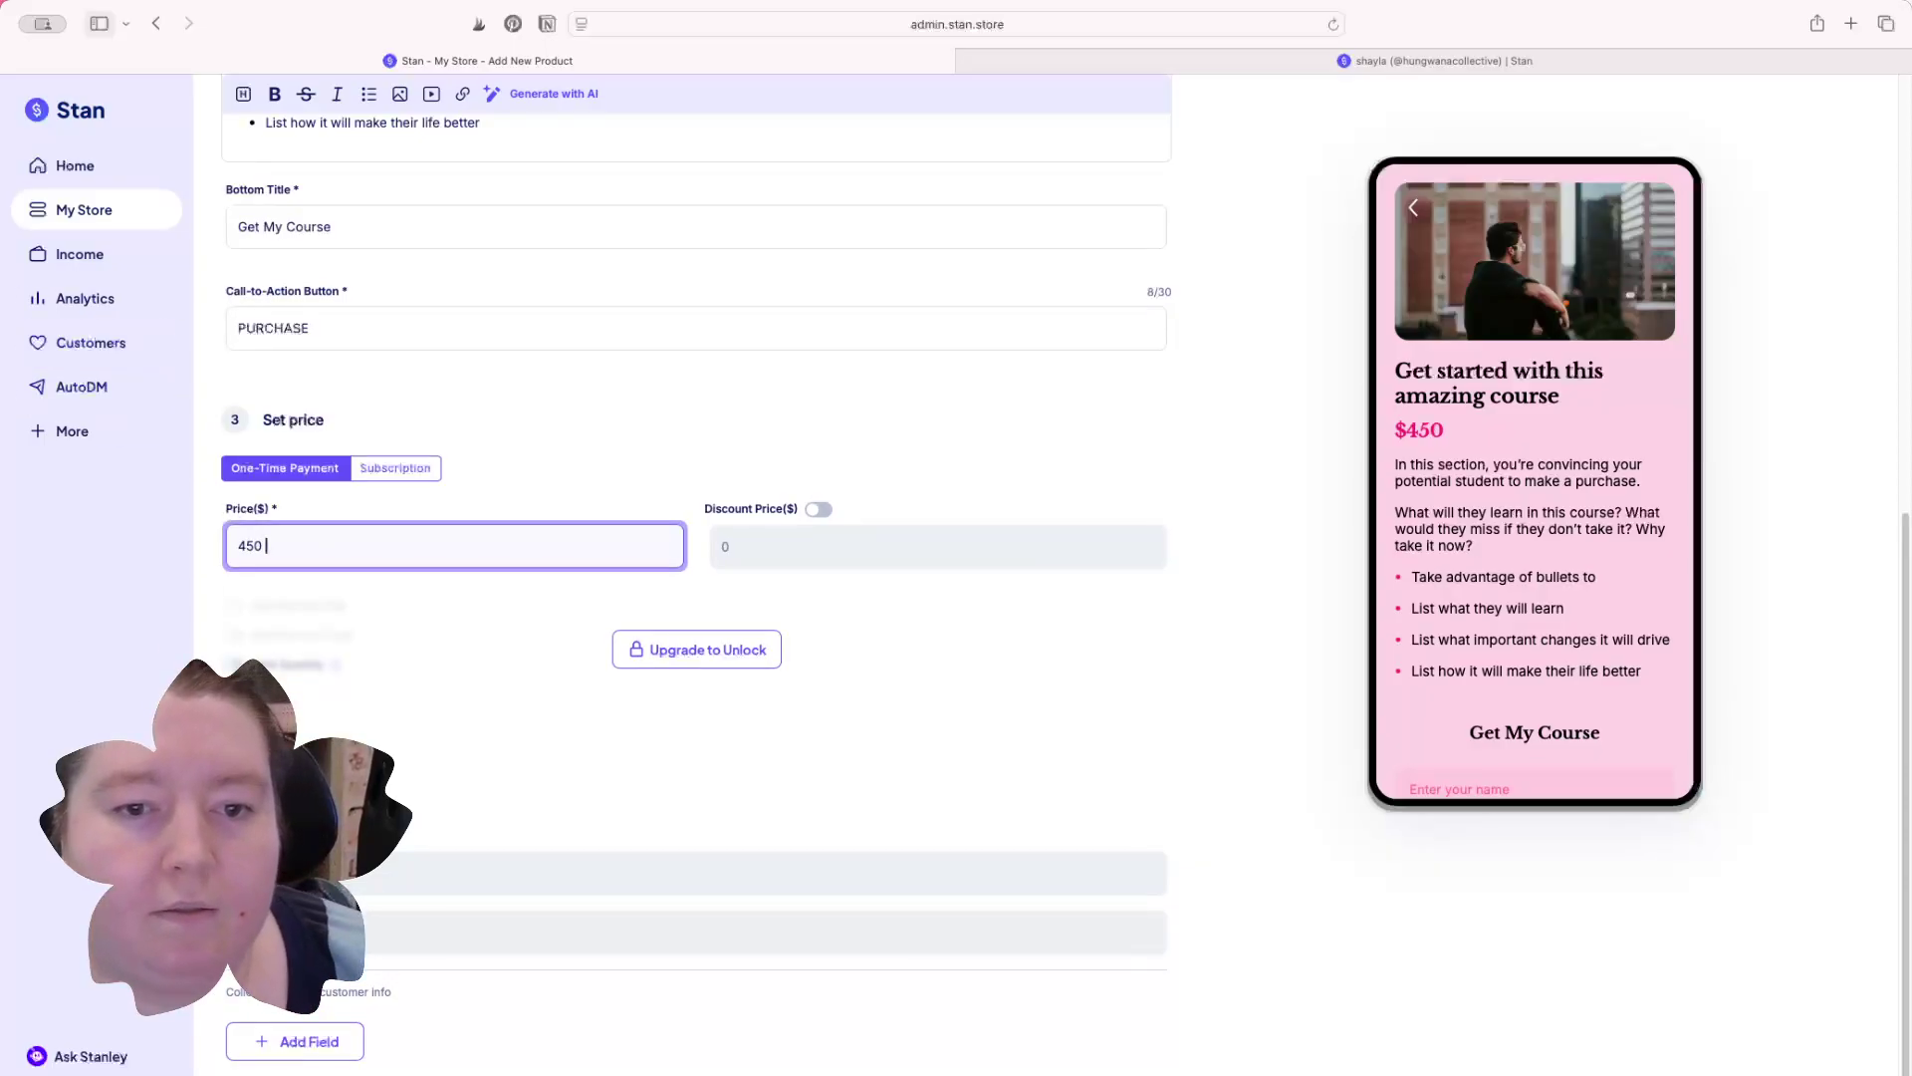
Step: Compare the subscription and one-time payment pricing options, ending on one-time payment
{"action": "left_click", "coordinate": [377, 468]}
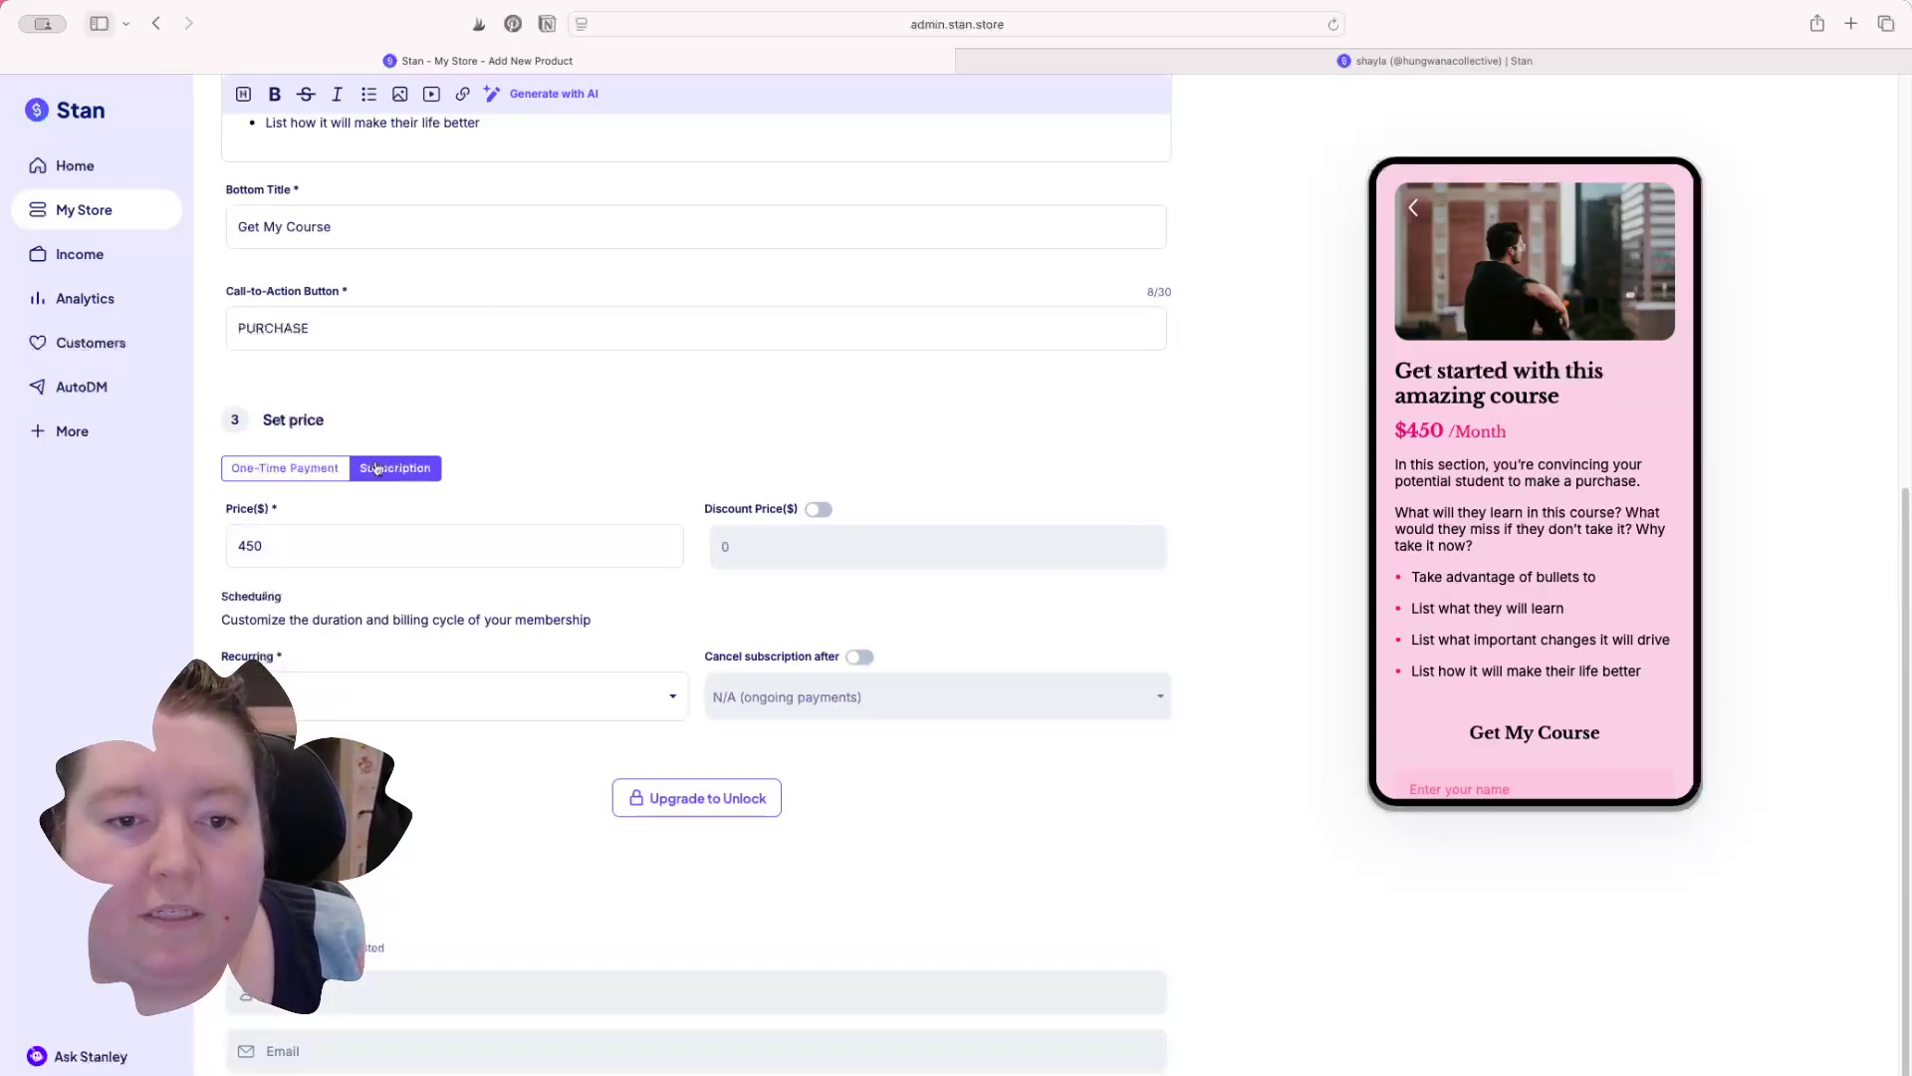
{"action": "left_click", "coordinate": [275, 470]}
{"action": "left_click", "coordinate": [398, 472]}
{"action": "left_click", "coordinate": [268, 482]}
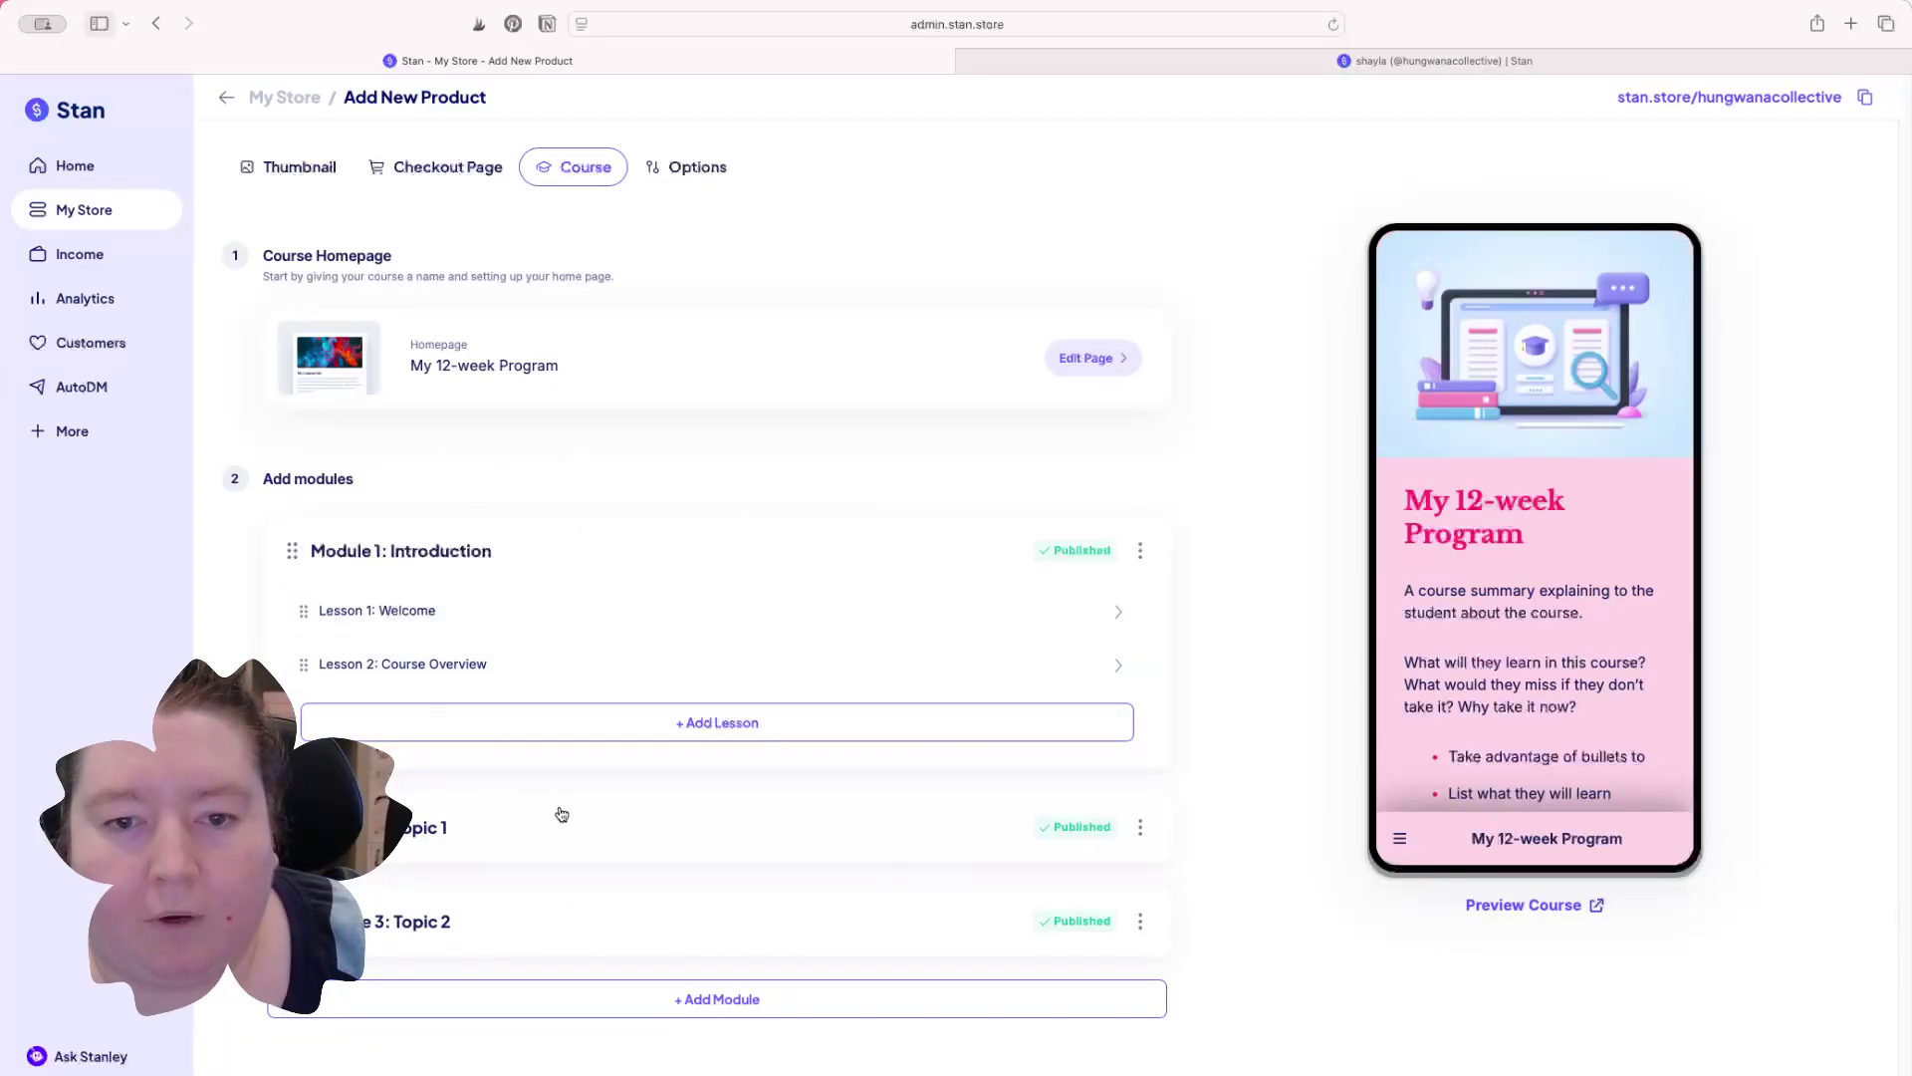
Step: Go to the eCourse's course content and examine the options available for the Introduction module
{"action": "left_click", "coordinate": [1130, 565]}
{"action": "left_click", "coordinate": [1143, 551]}
{"action": "left_click", "coordinate": [1137, 560]}
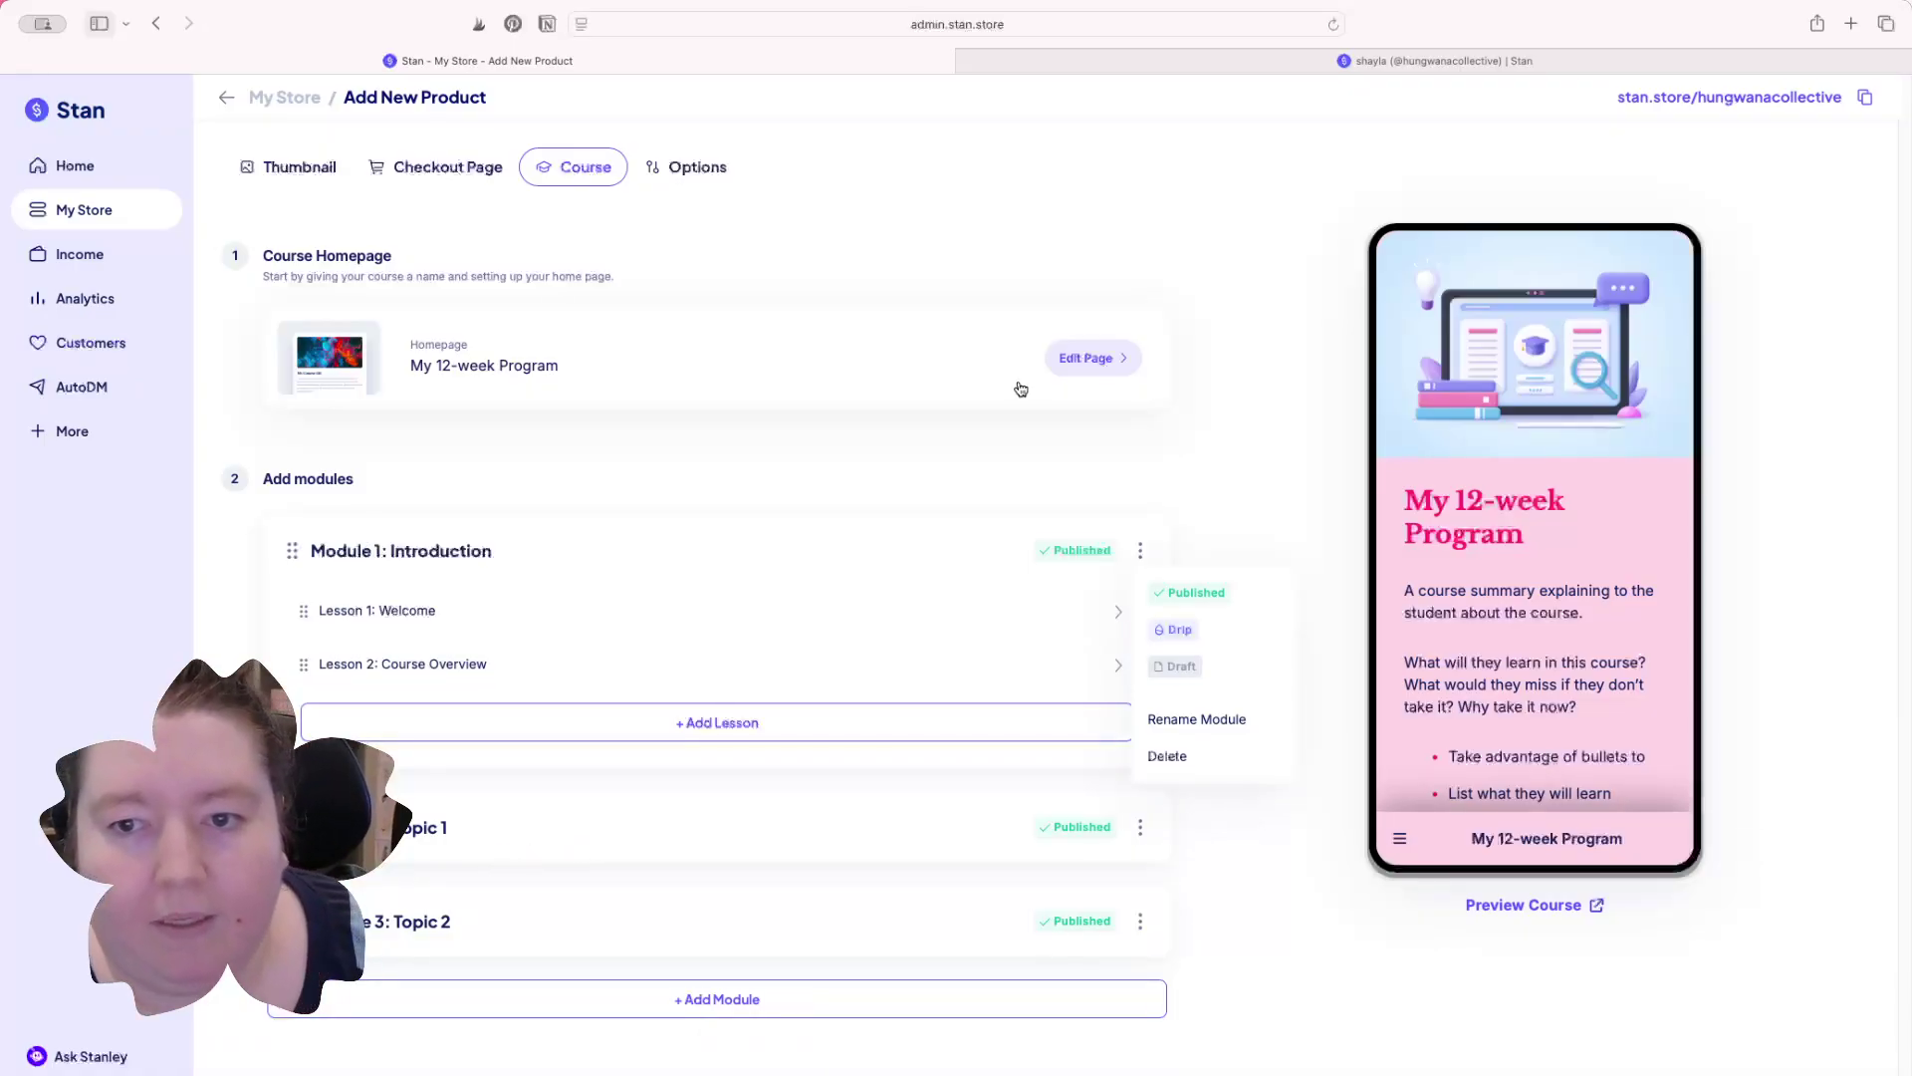
Step: Open the course homepage for editing and look over its page description and branding settings
{"action": "left_click", "coordinate": [1093, 361]}
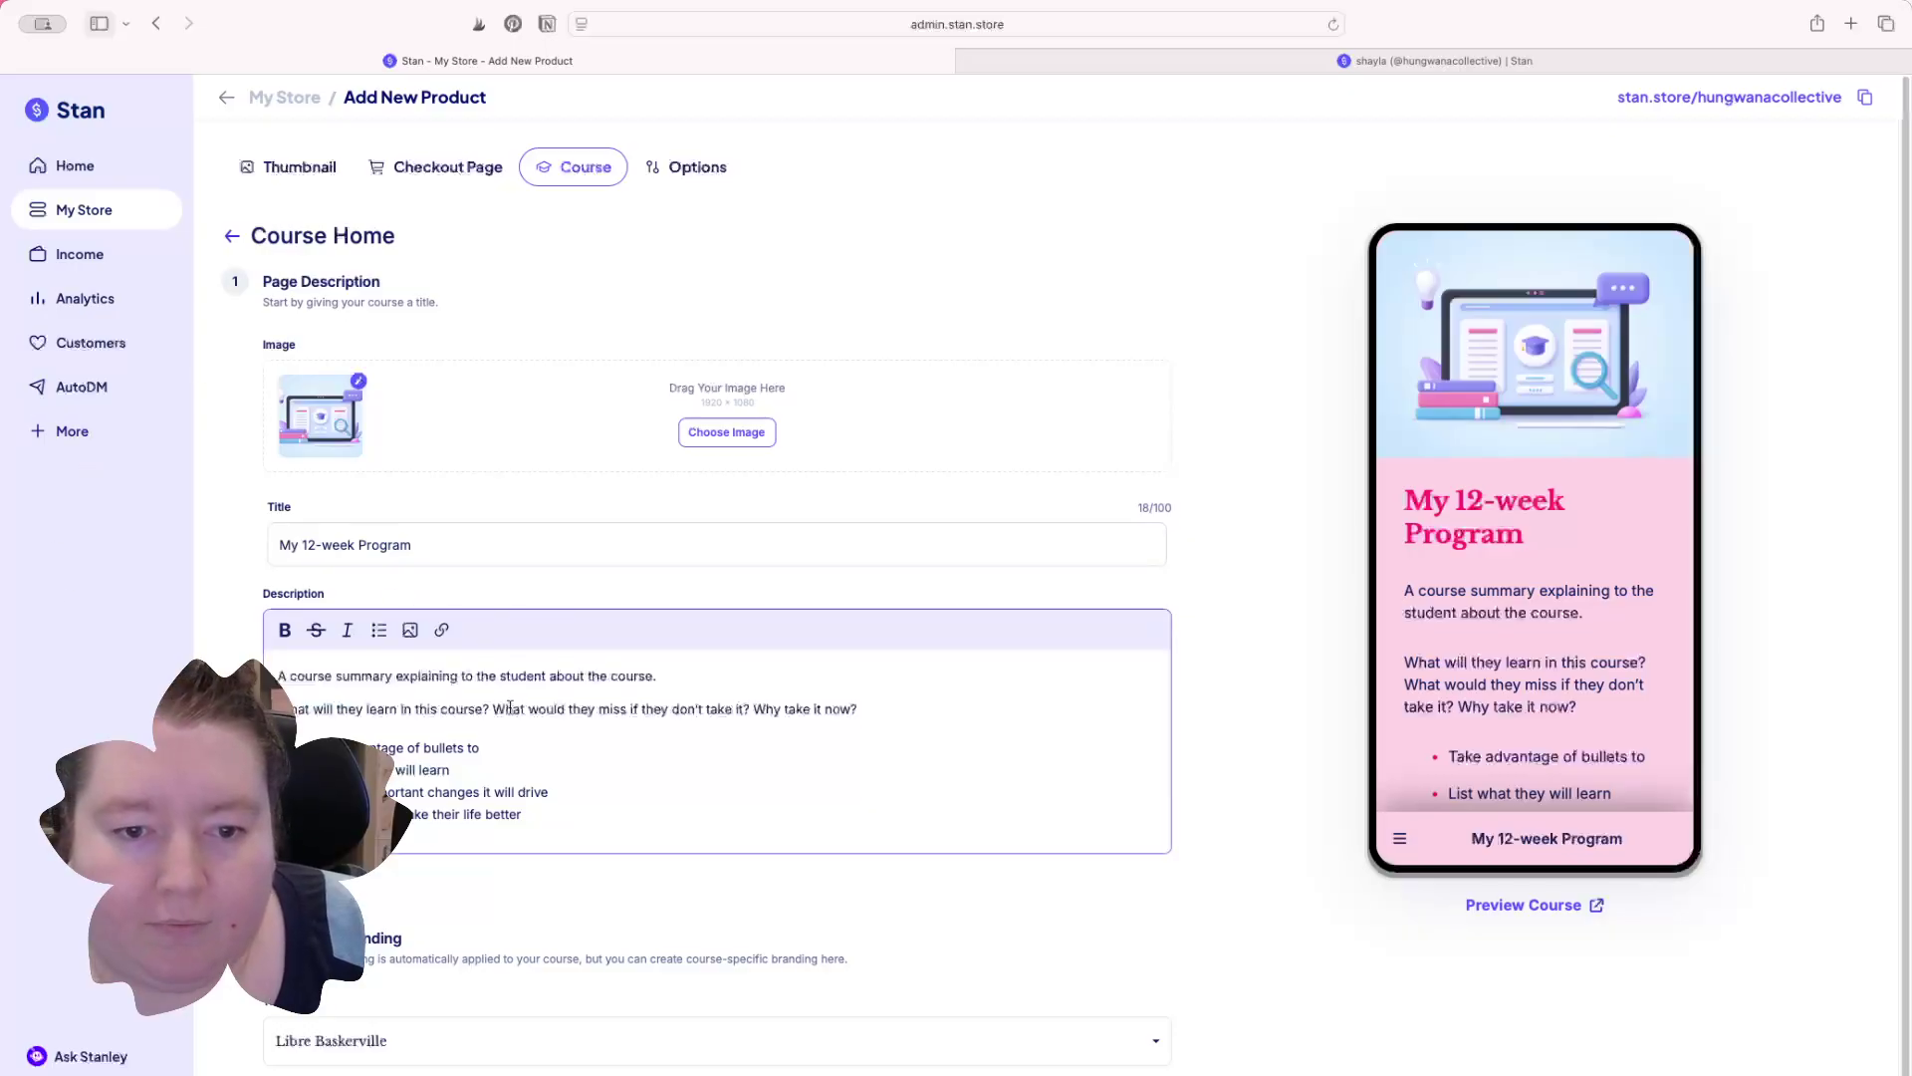
{"action": "scroll", "coordinate": [418, 747], "scroll_direction": "down", "scroll_amount": 3}
{"action": "scroll", "coordinate": [479, 767], "scroll_direction": "up", "scroll_amount": 3}
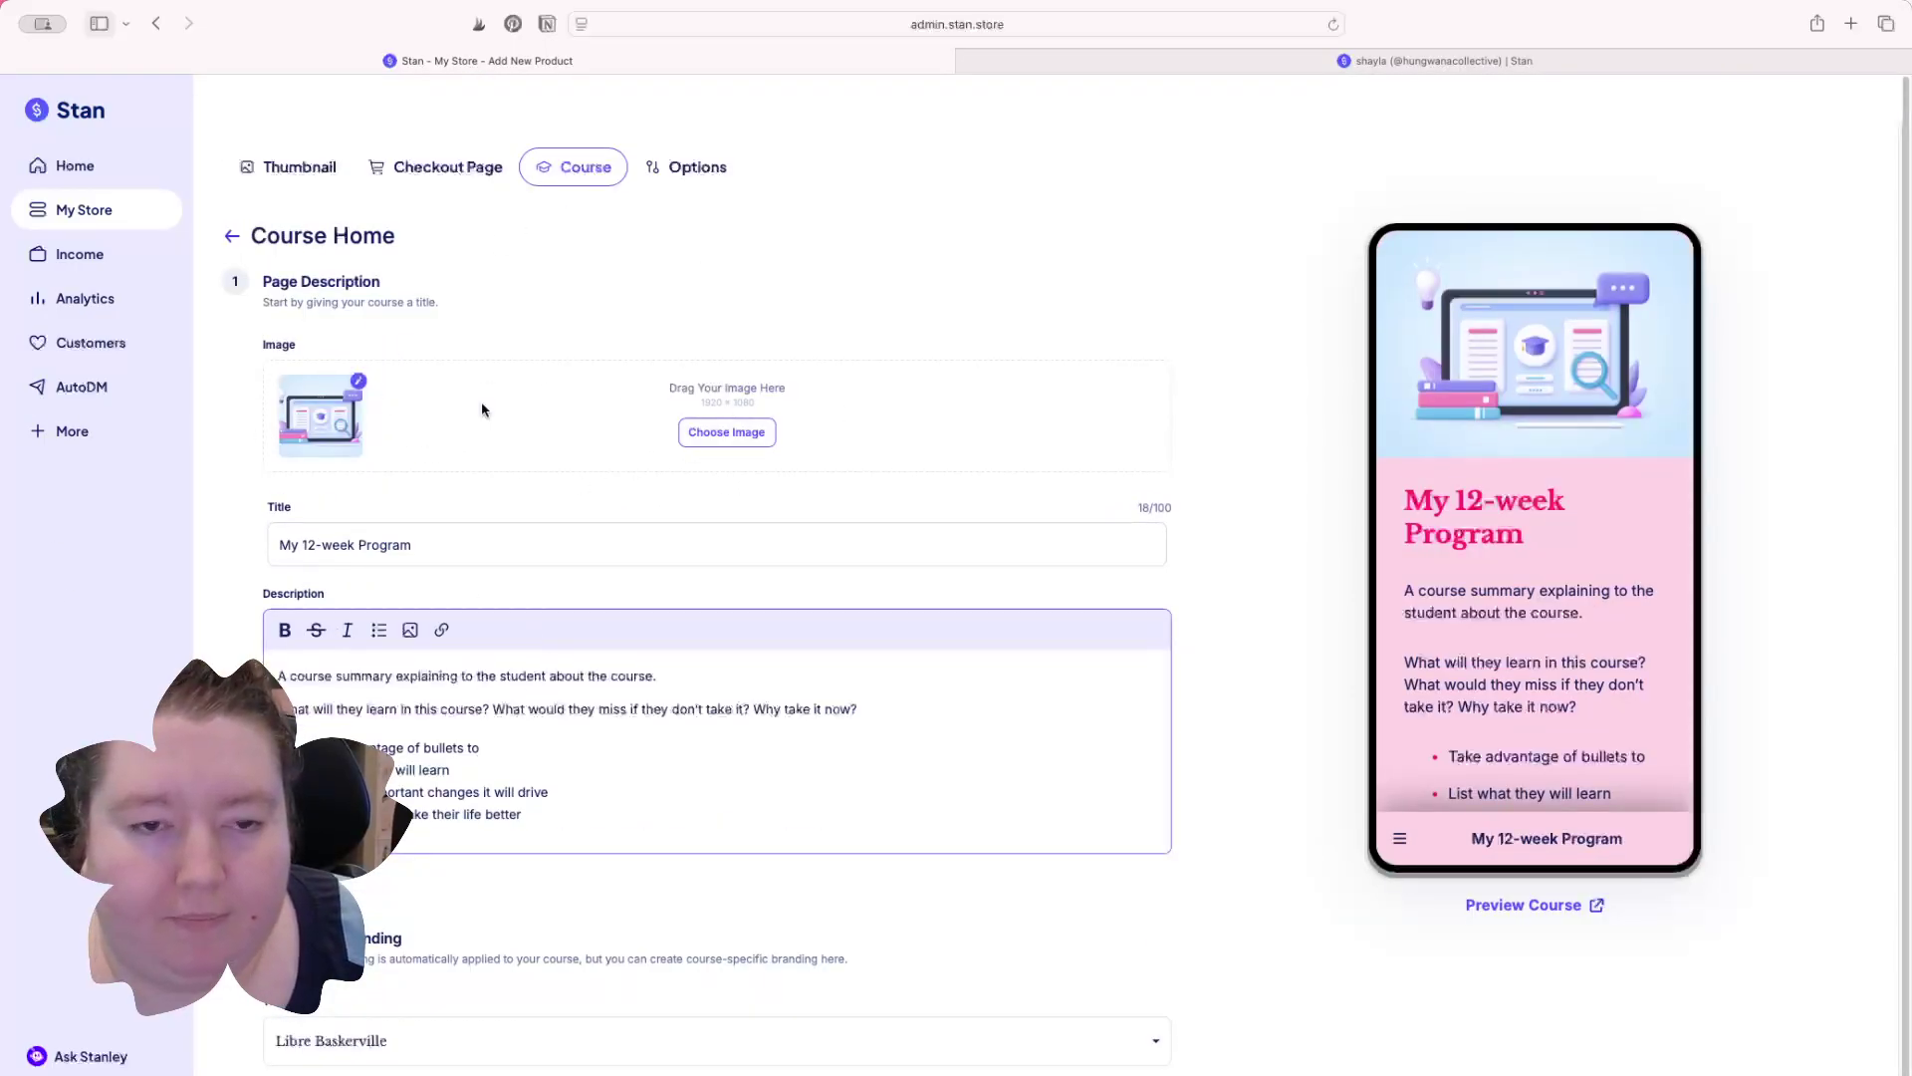
Step: Leave the course homepage editor, publish the eCourse product, and review it in the store preview
{"action": "left_click", "coordinate": [232, 239]}
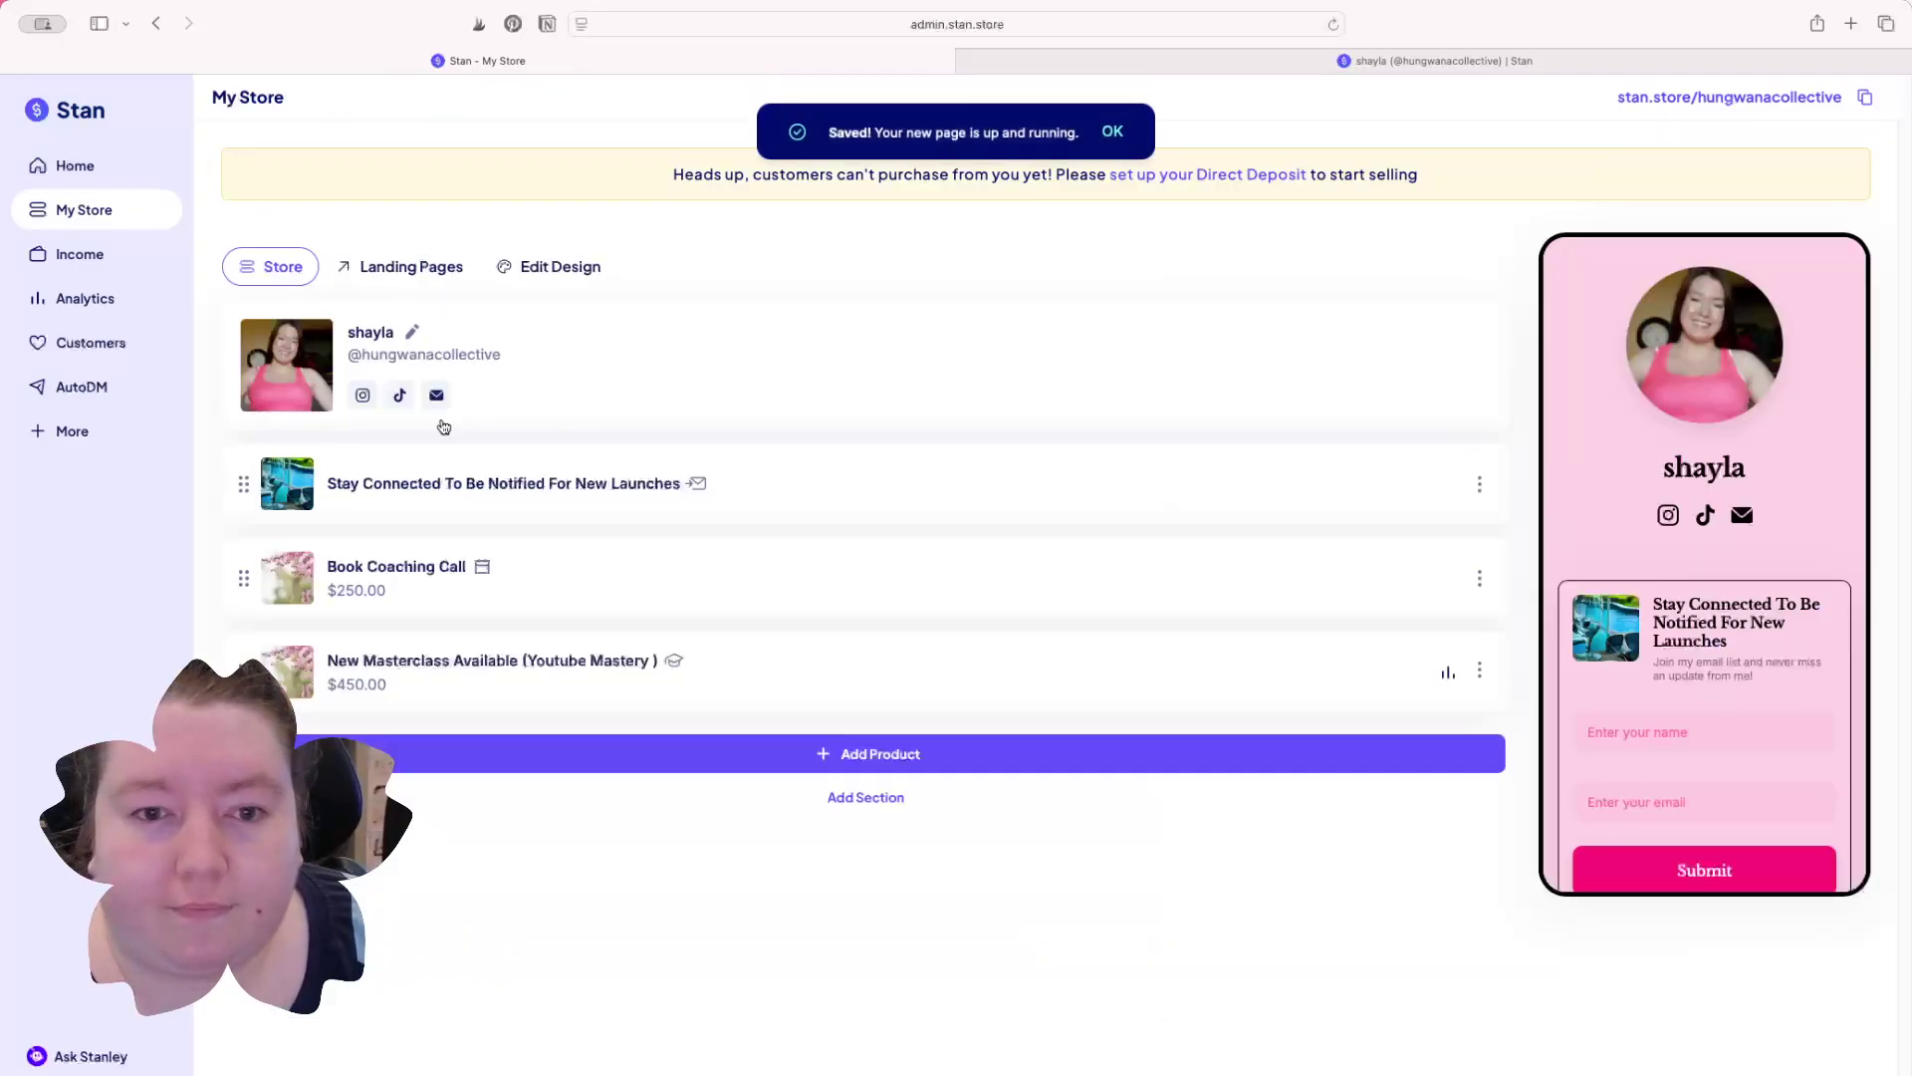
{"action": "left_click", "coordinate": [1111, 133]}
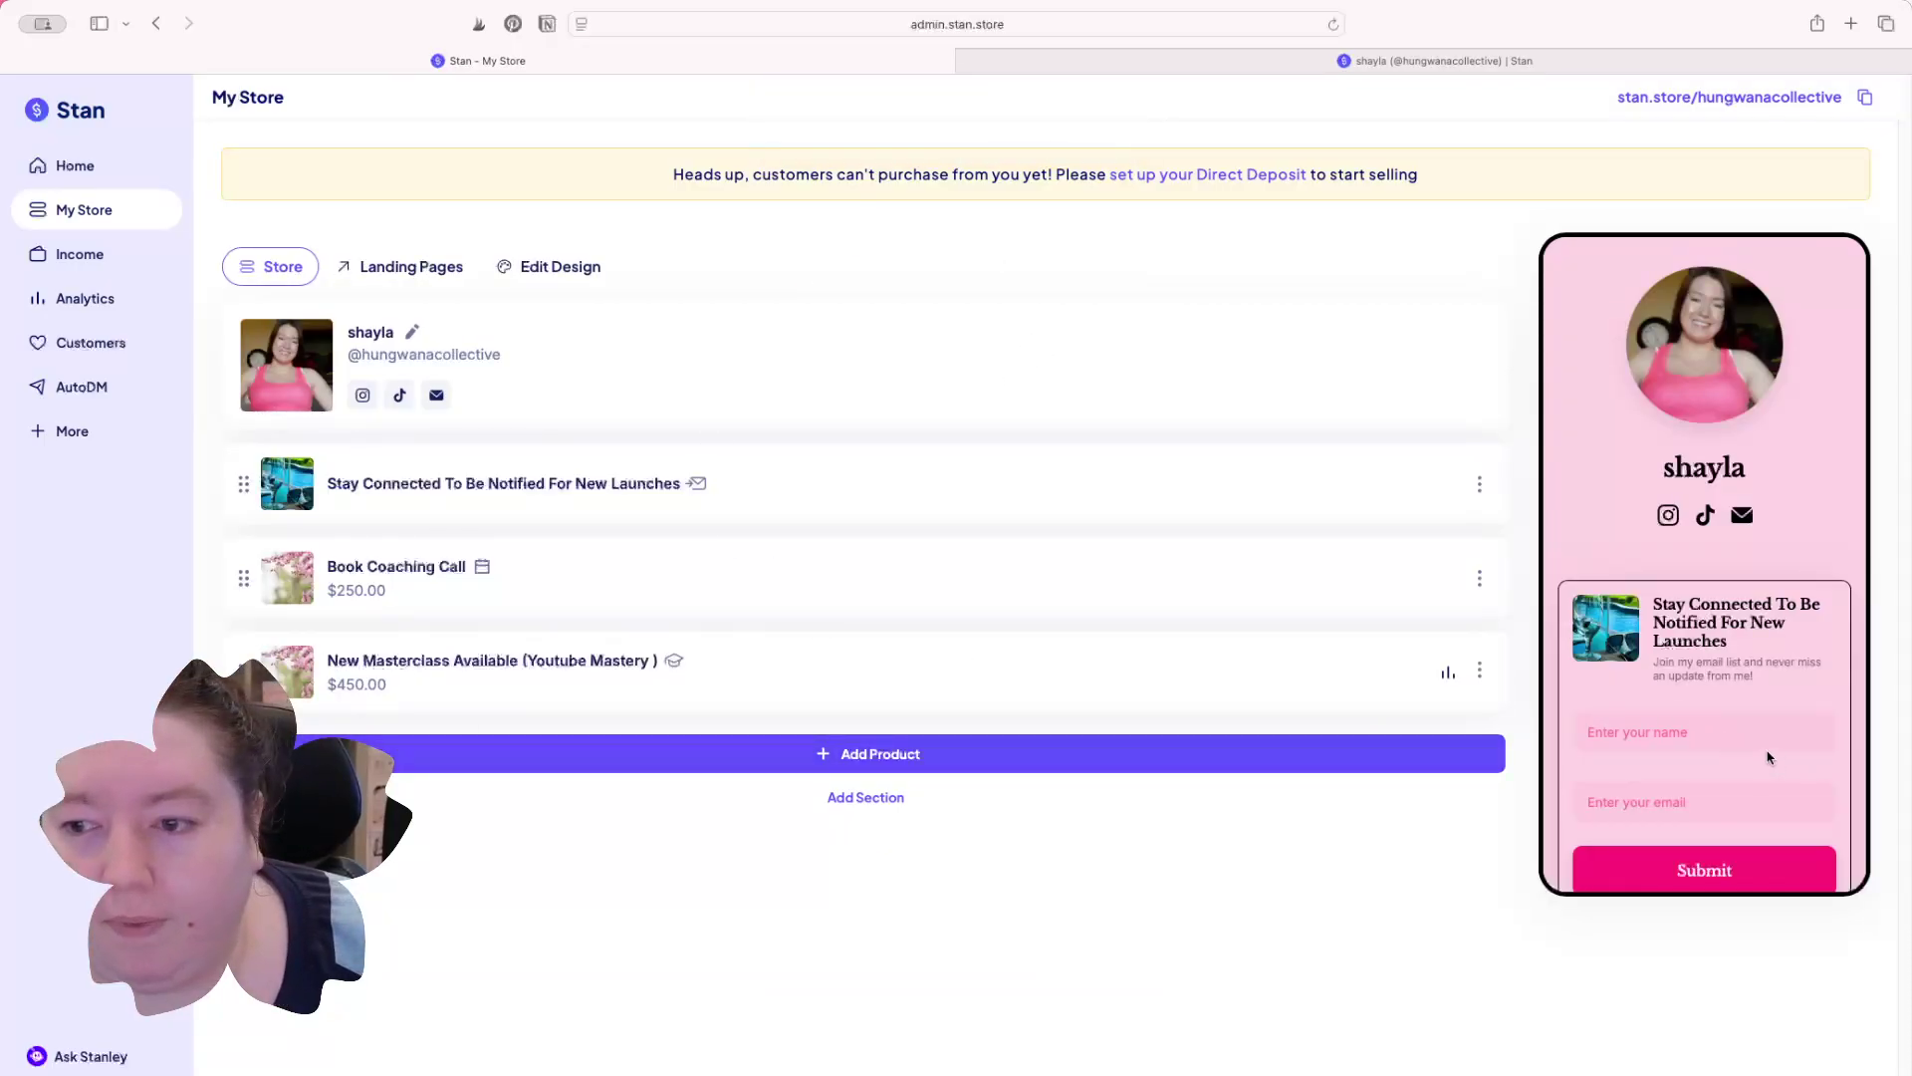
{"action": "scroll", "coordinate": [1769, 757], "scroll_direction": "down", "scroll_amount": 5}
{"action": "scroll", "coordinate": [1769, 757], "scroll_direction": "down", "scroll_amount": 5}
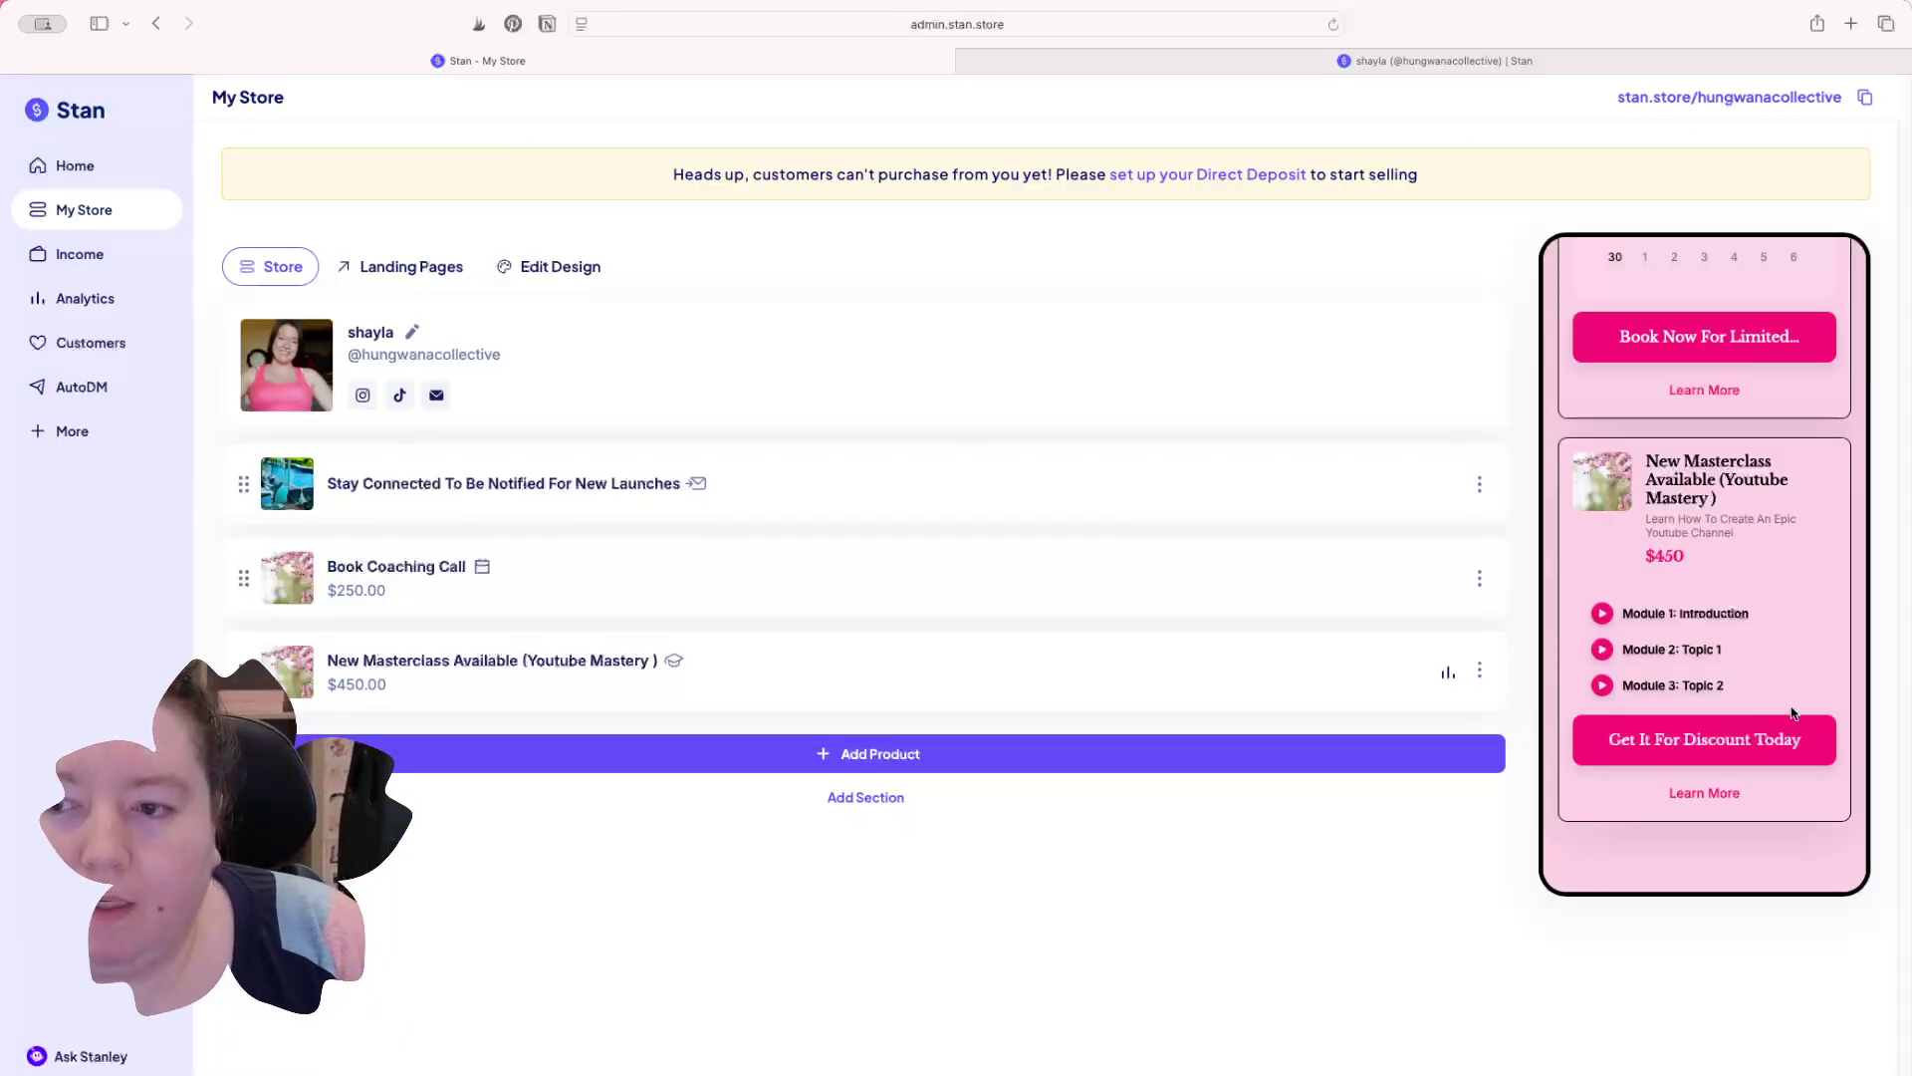
{"action": "scroll", "coordinate": [1698, 777], "scroll_direction": "up", "scroll_amount": 10}
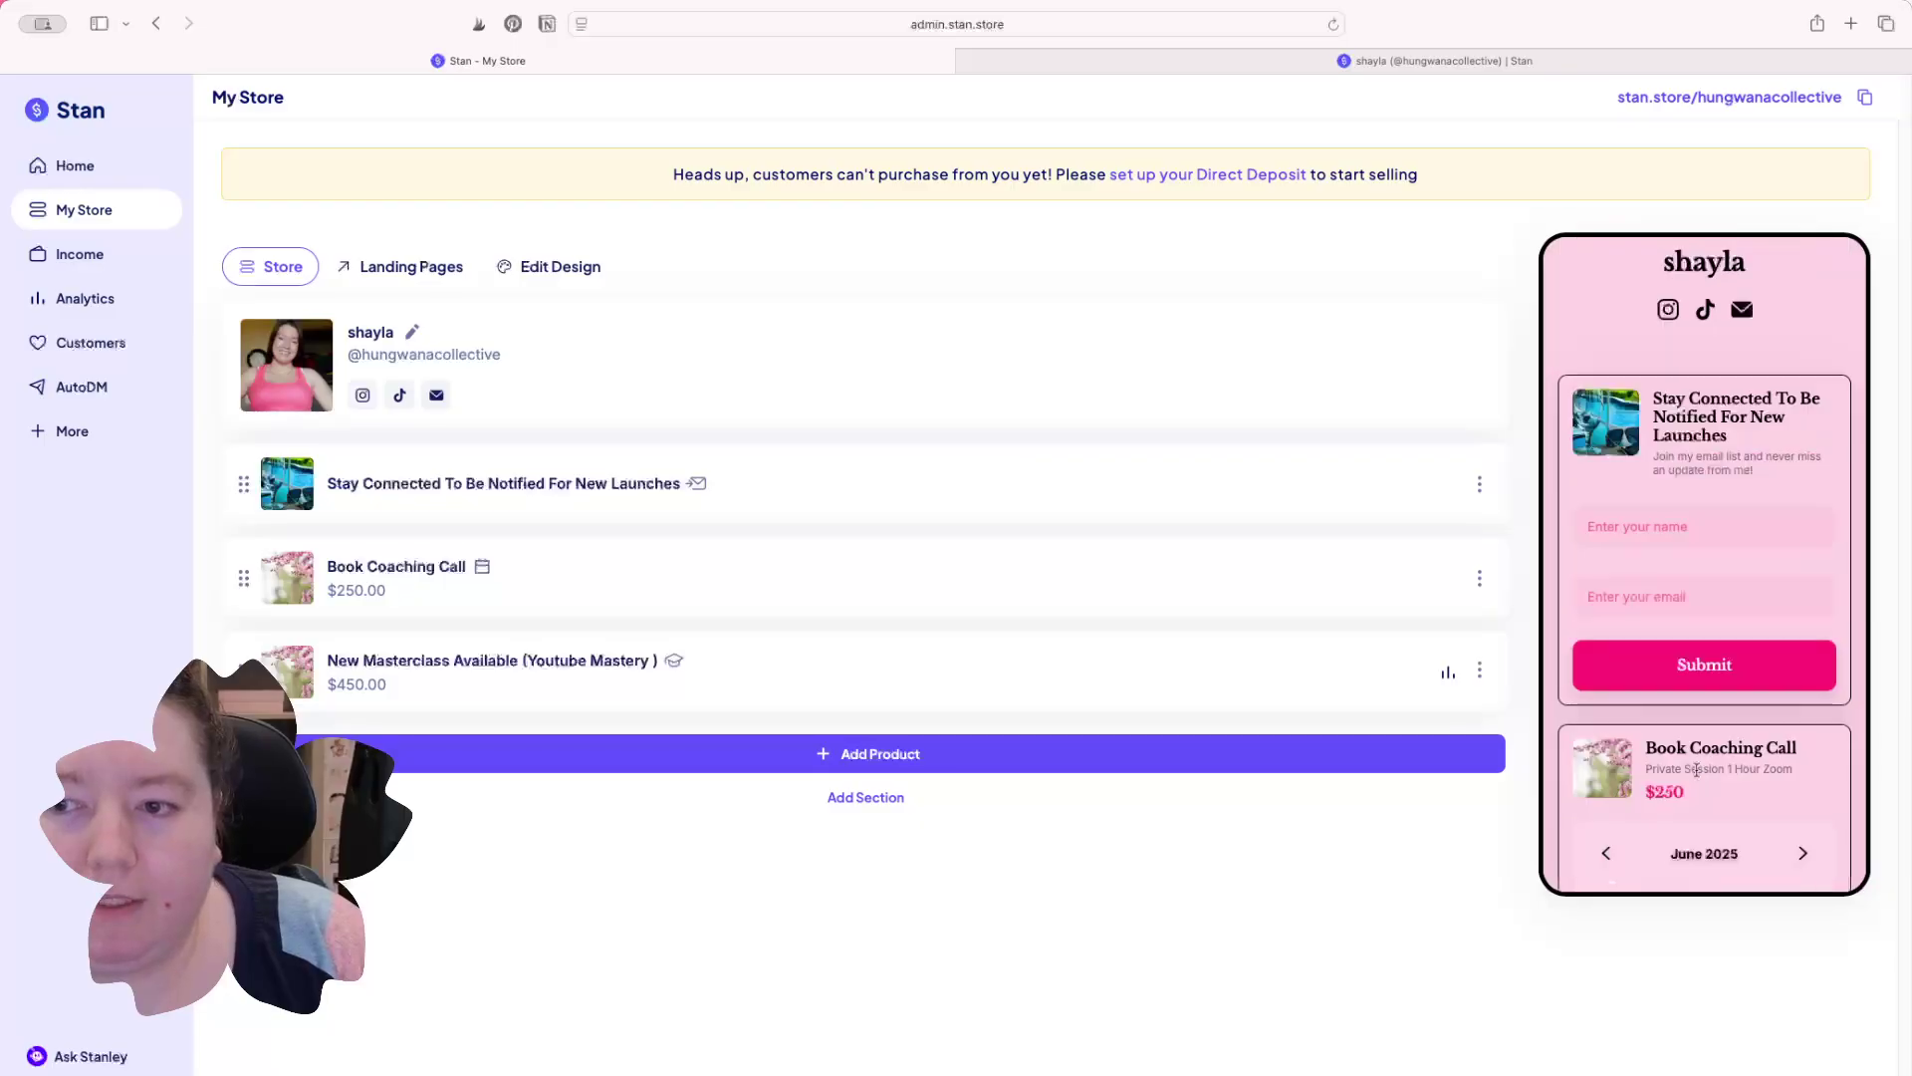
{"action": "scroll", "coordinate": [1697, 770], "scroll_direction": "down", "scroll_amount": 10}
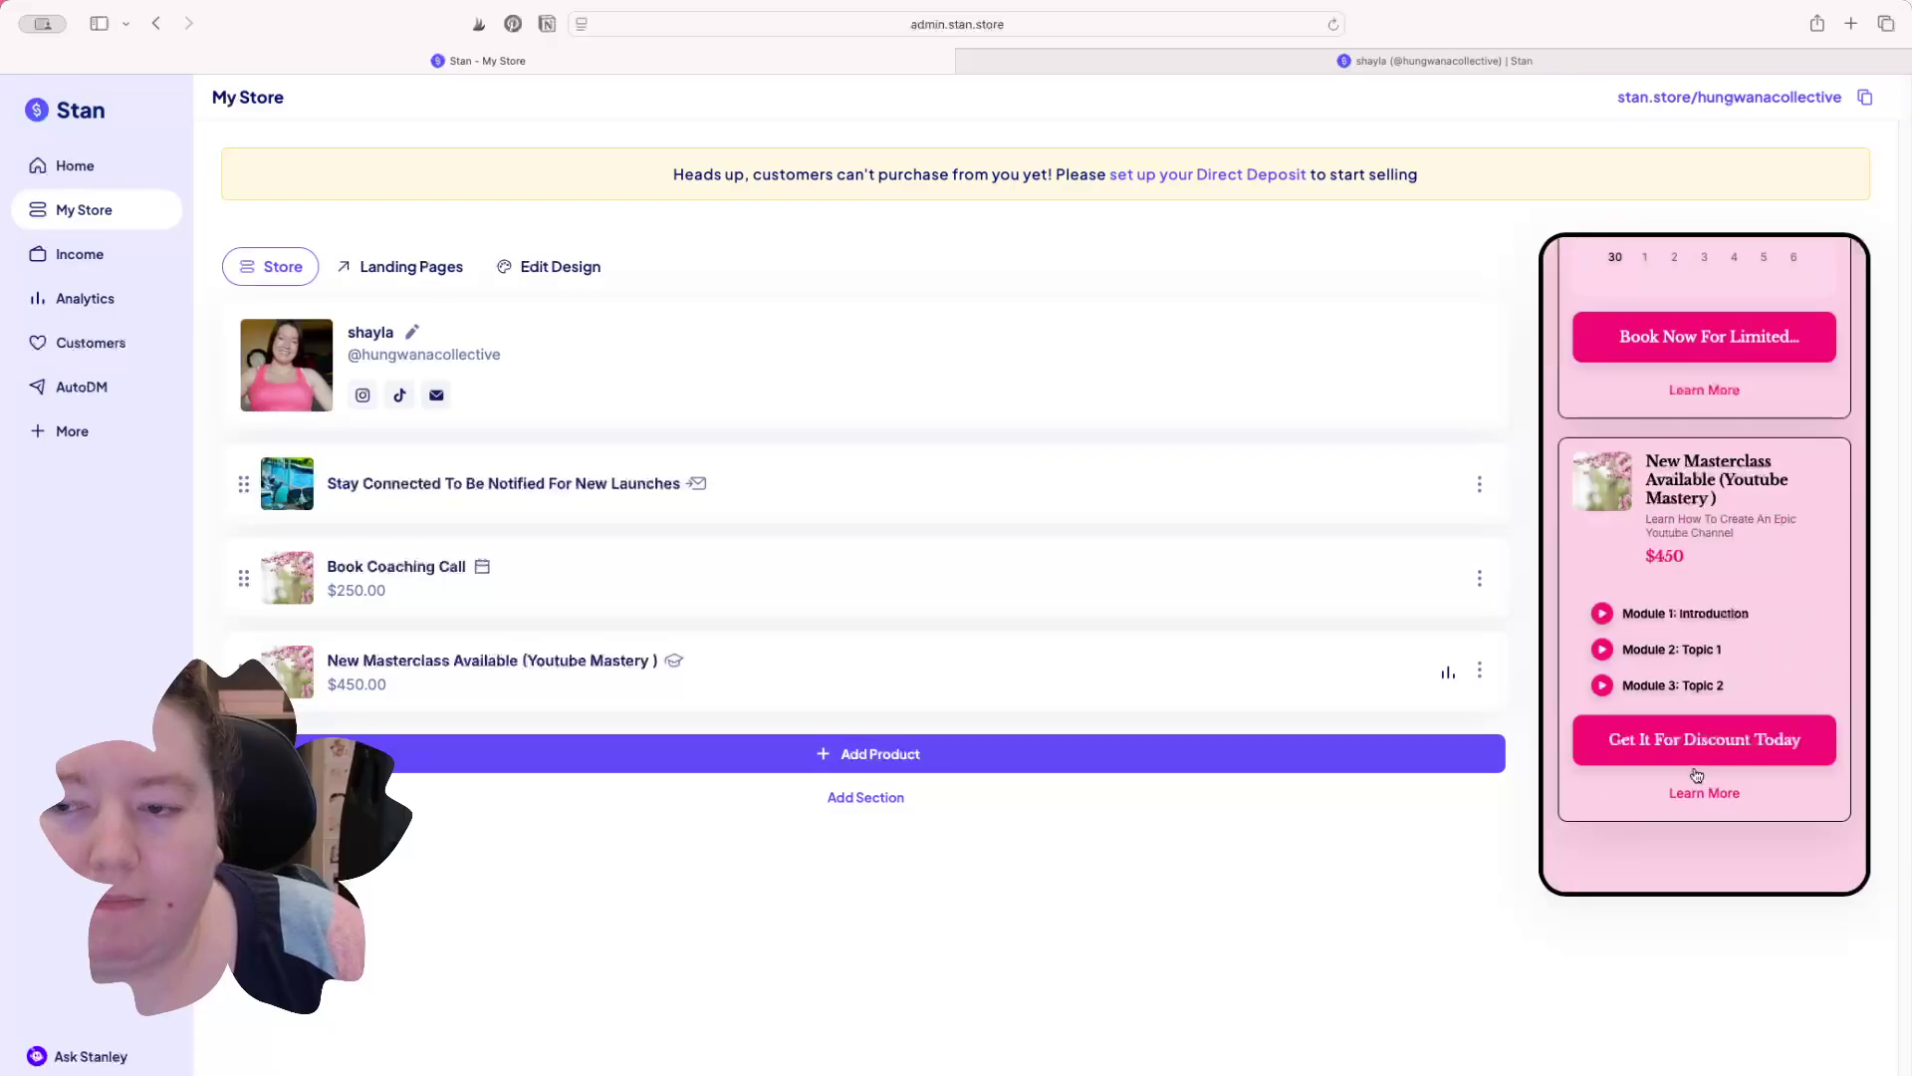
Step: Add a Webinar product and give it the autumn forest steps photo, cropped, as its thumbnail
{"action": "left_click", "coordinate": [863, 755]}
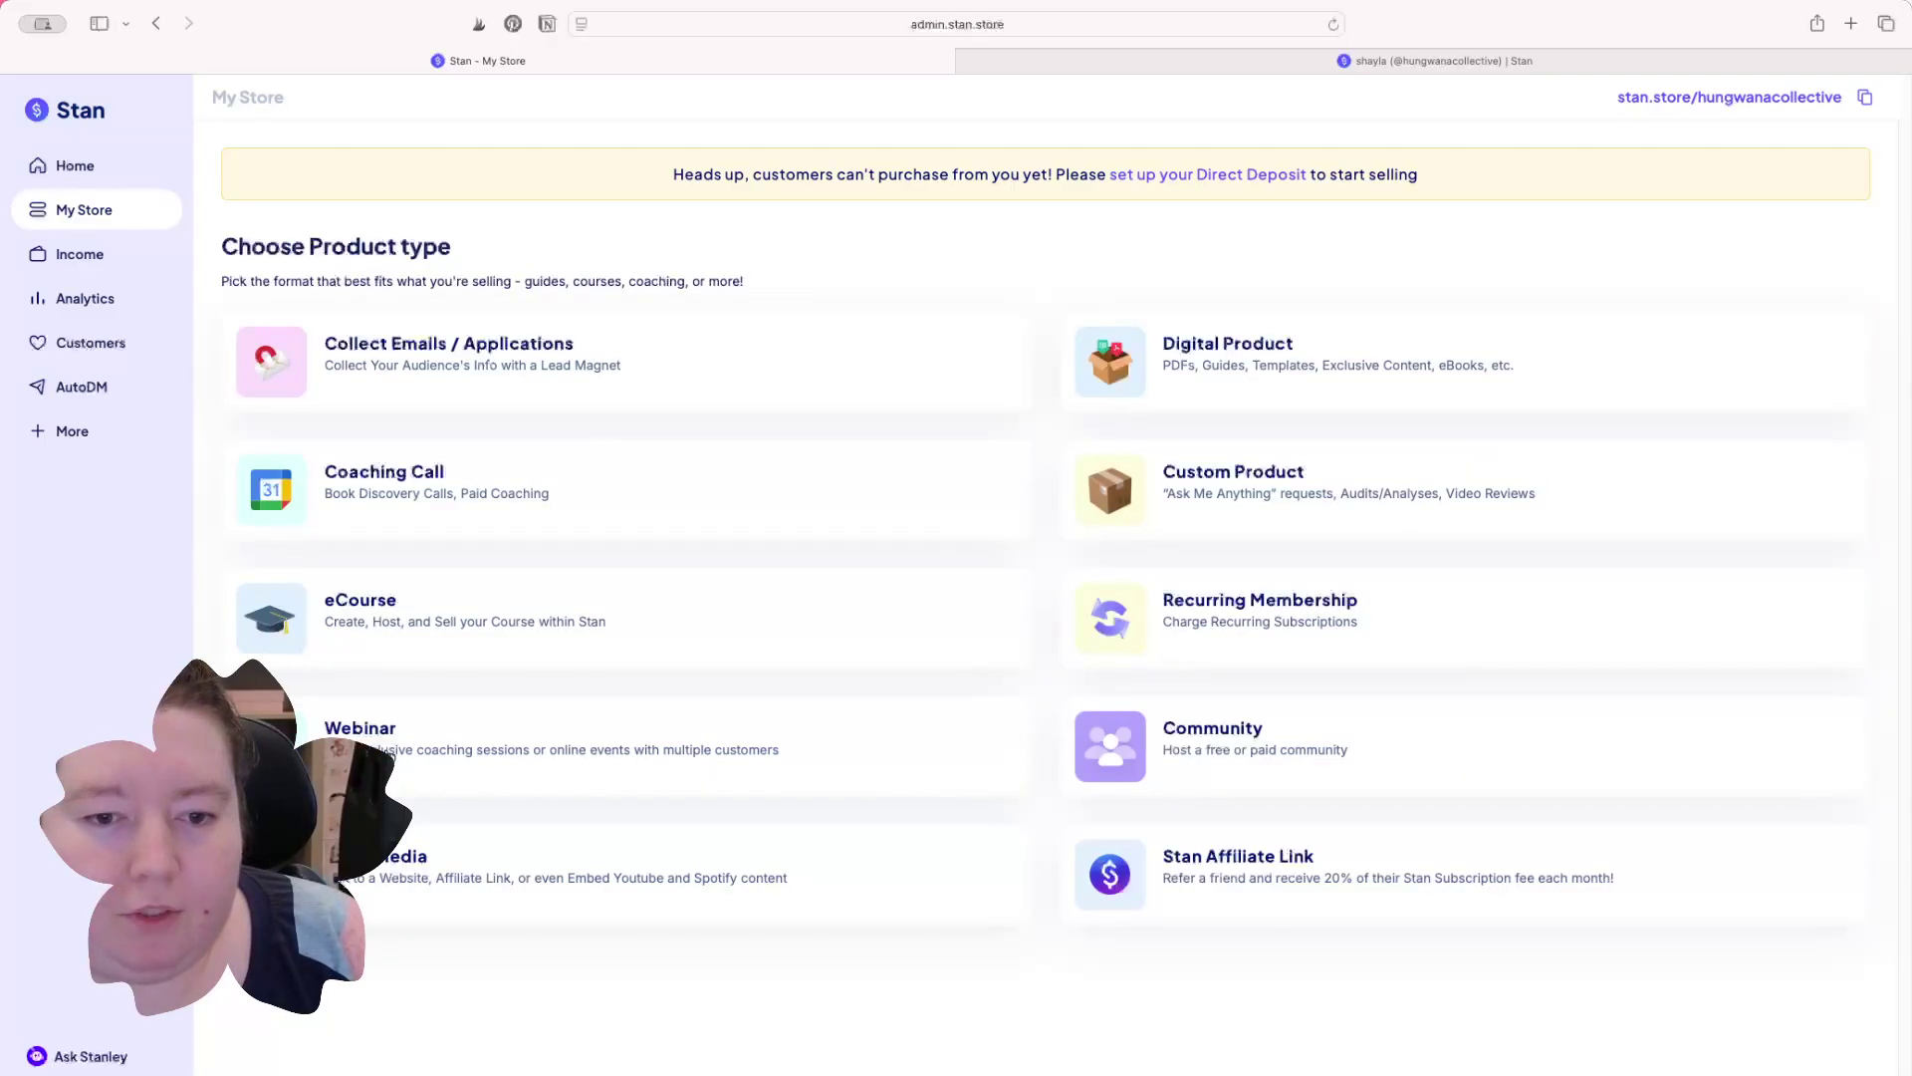
{"action": "left_click", "coordinate": [353, 761]}
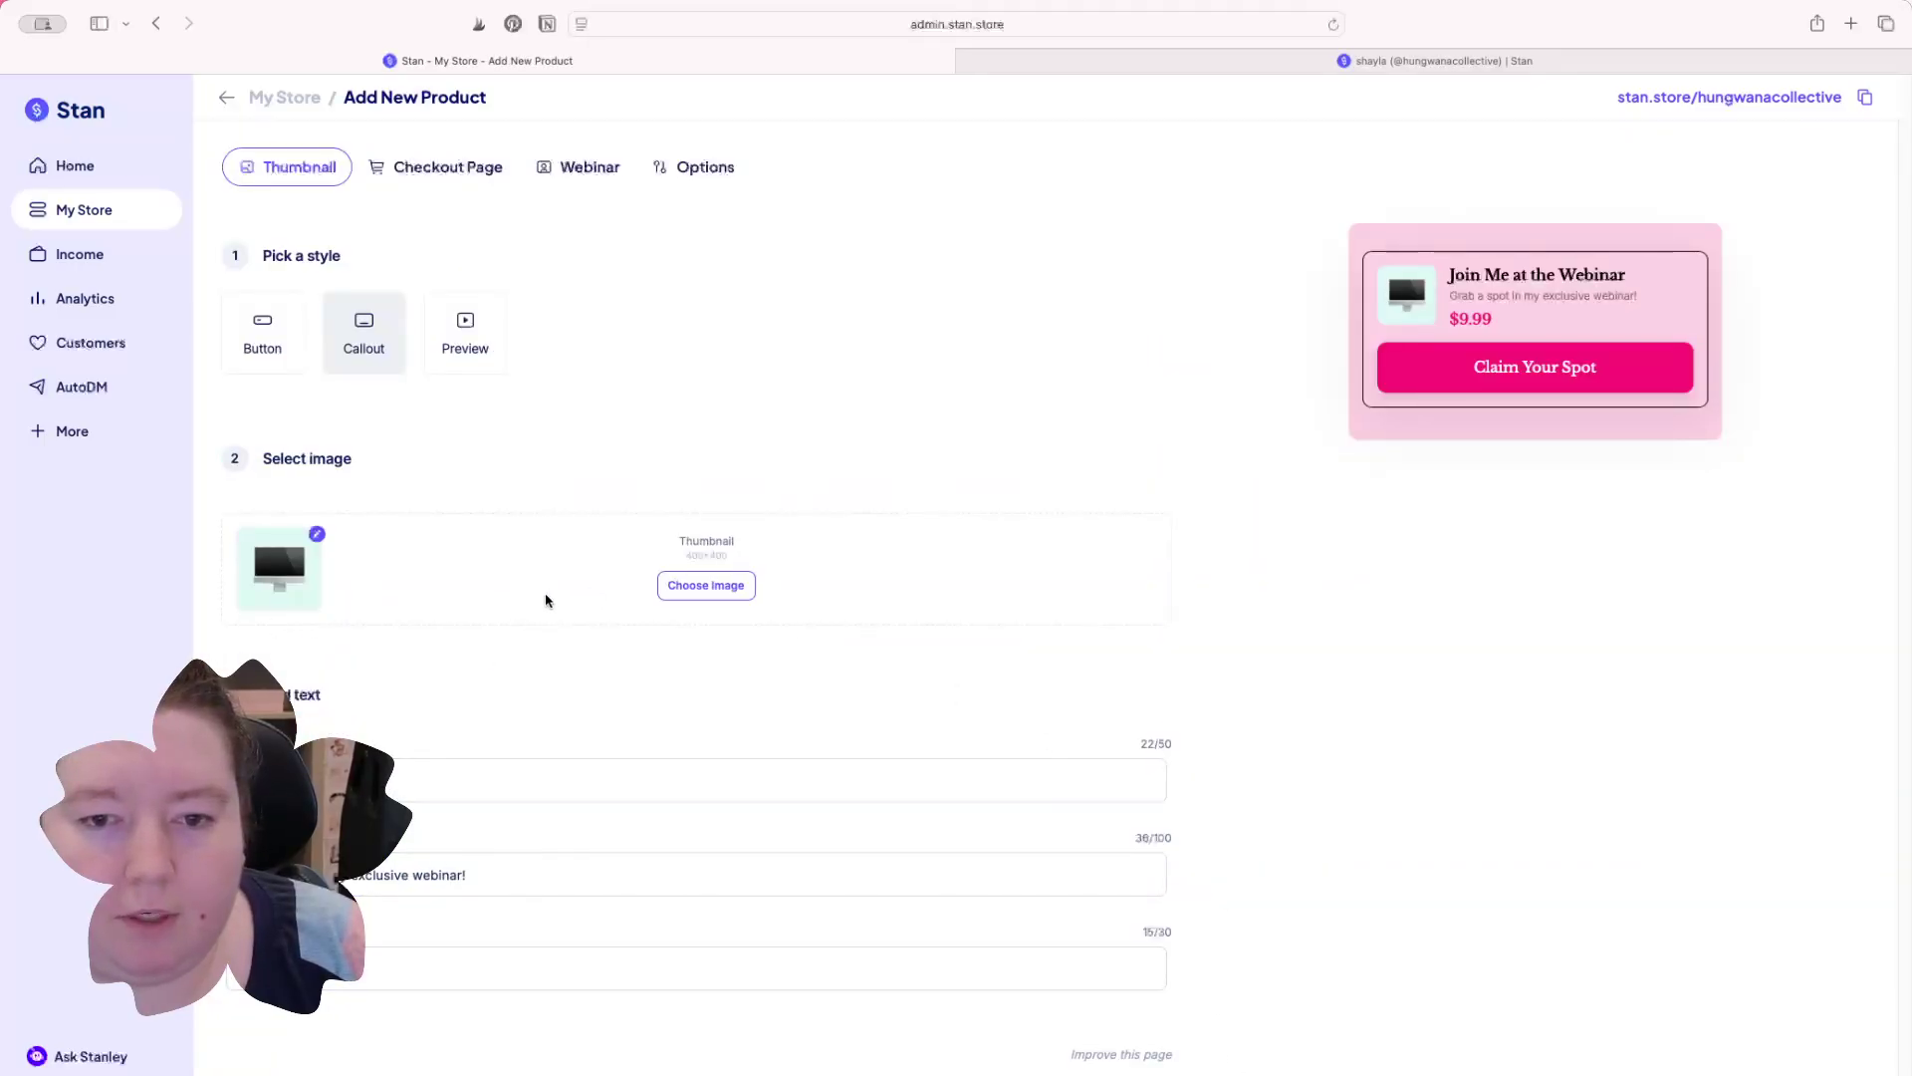
{"action": "left_click", "coordinate": [660, 593]}
{"action": "left_click", "coordinate": [791, 654]}
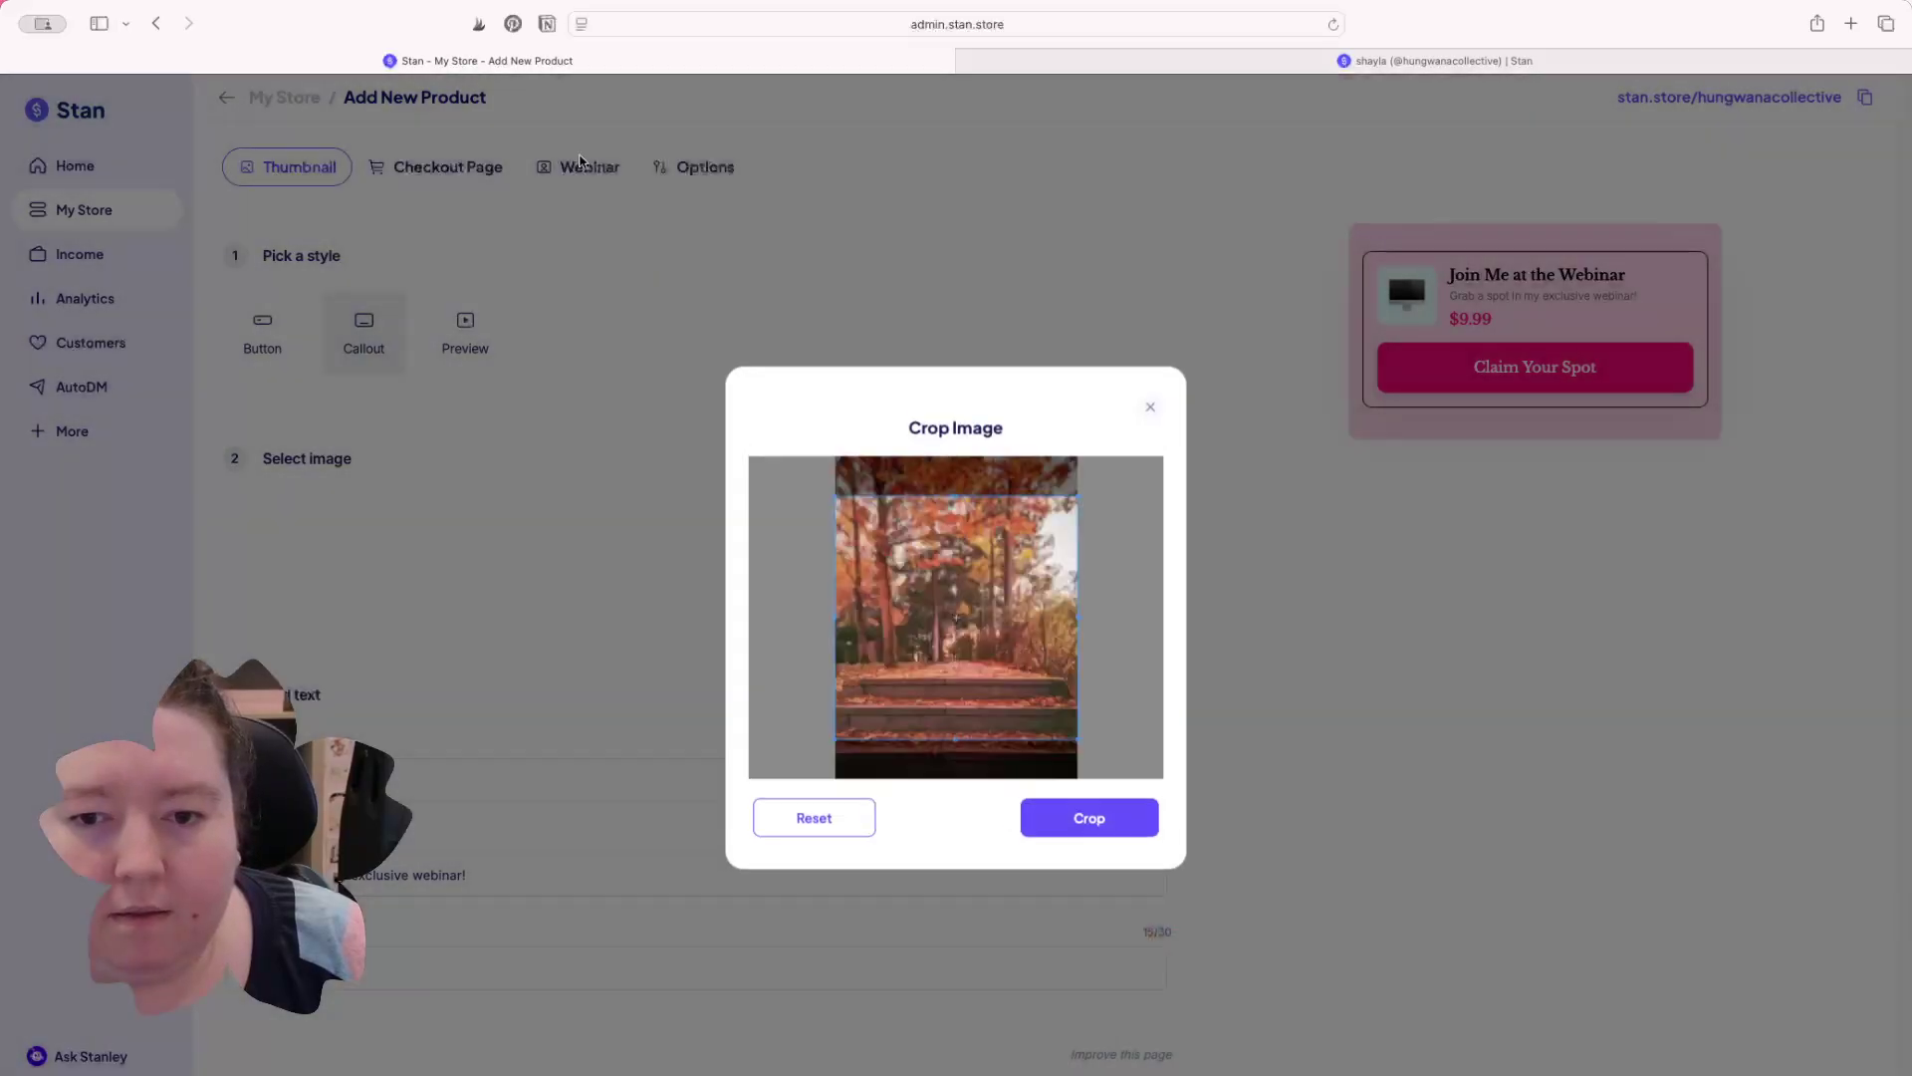
{"action": "left_click", "coordinate": [1089, 813]}
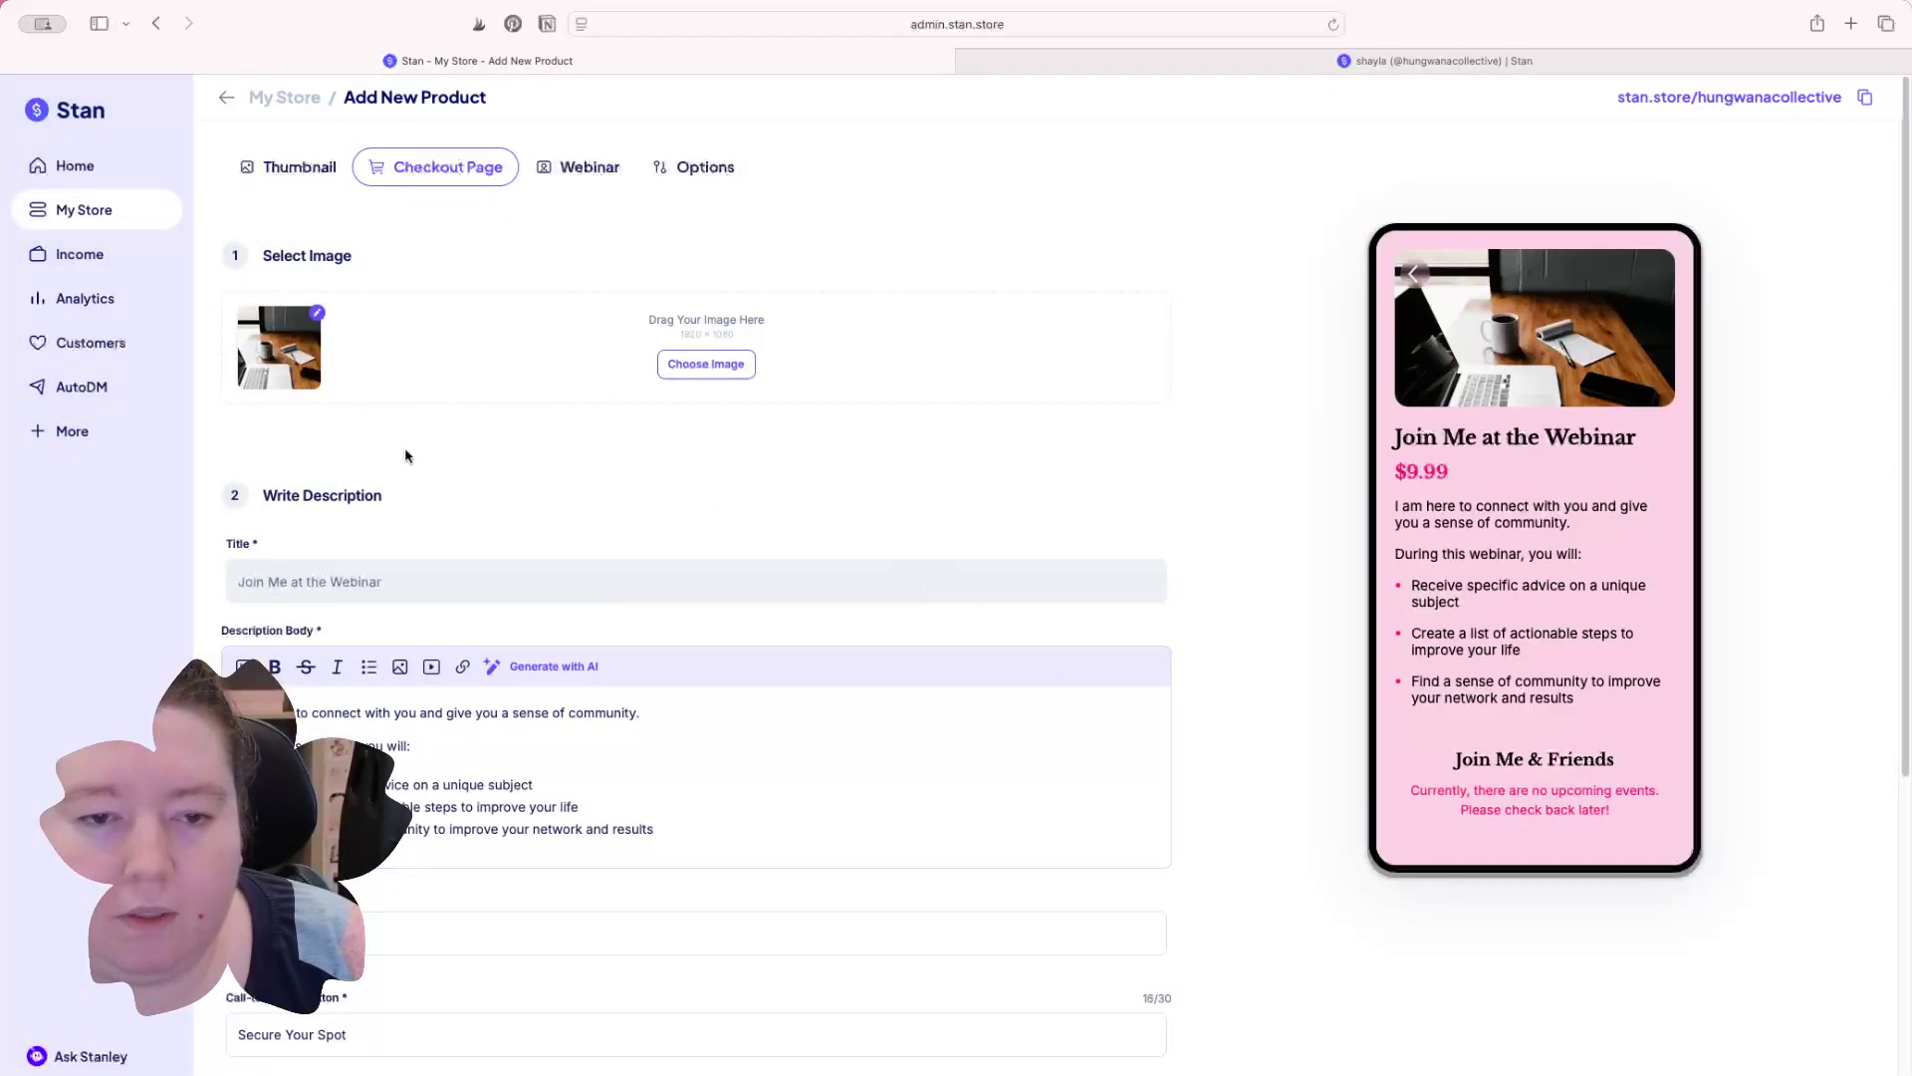
Step: Set the webinar's price to $100 on its checkout page and continue to the webinar settings
{"action": "scroll", "coordinate": [555, 776], "scroll_direction": "down", "scroll_amount": 3}
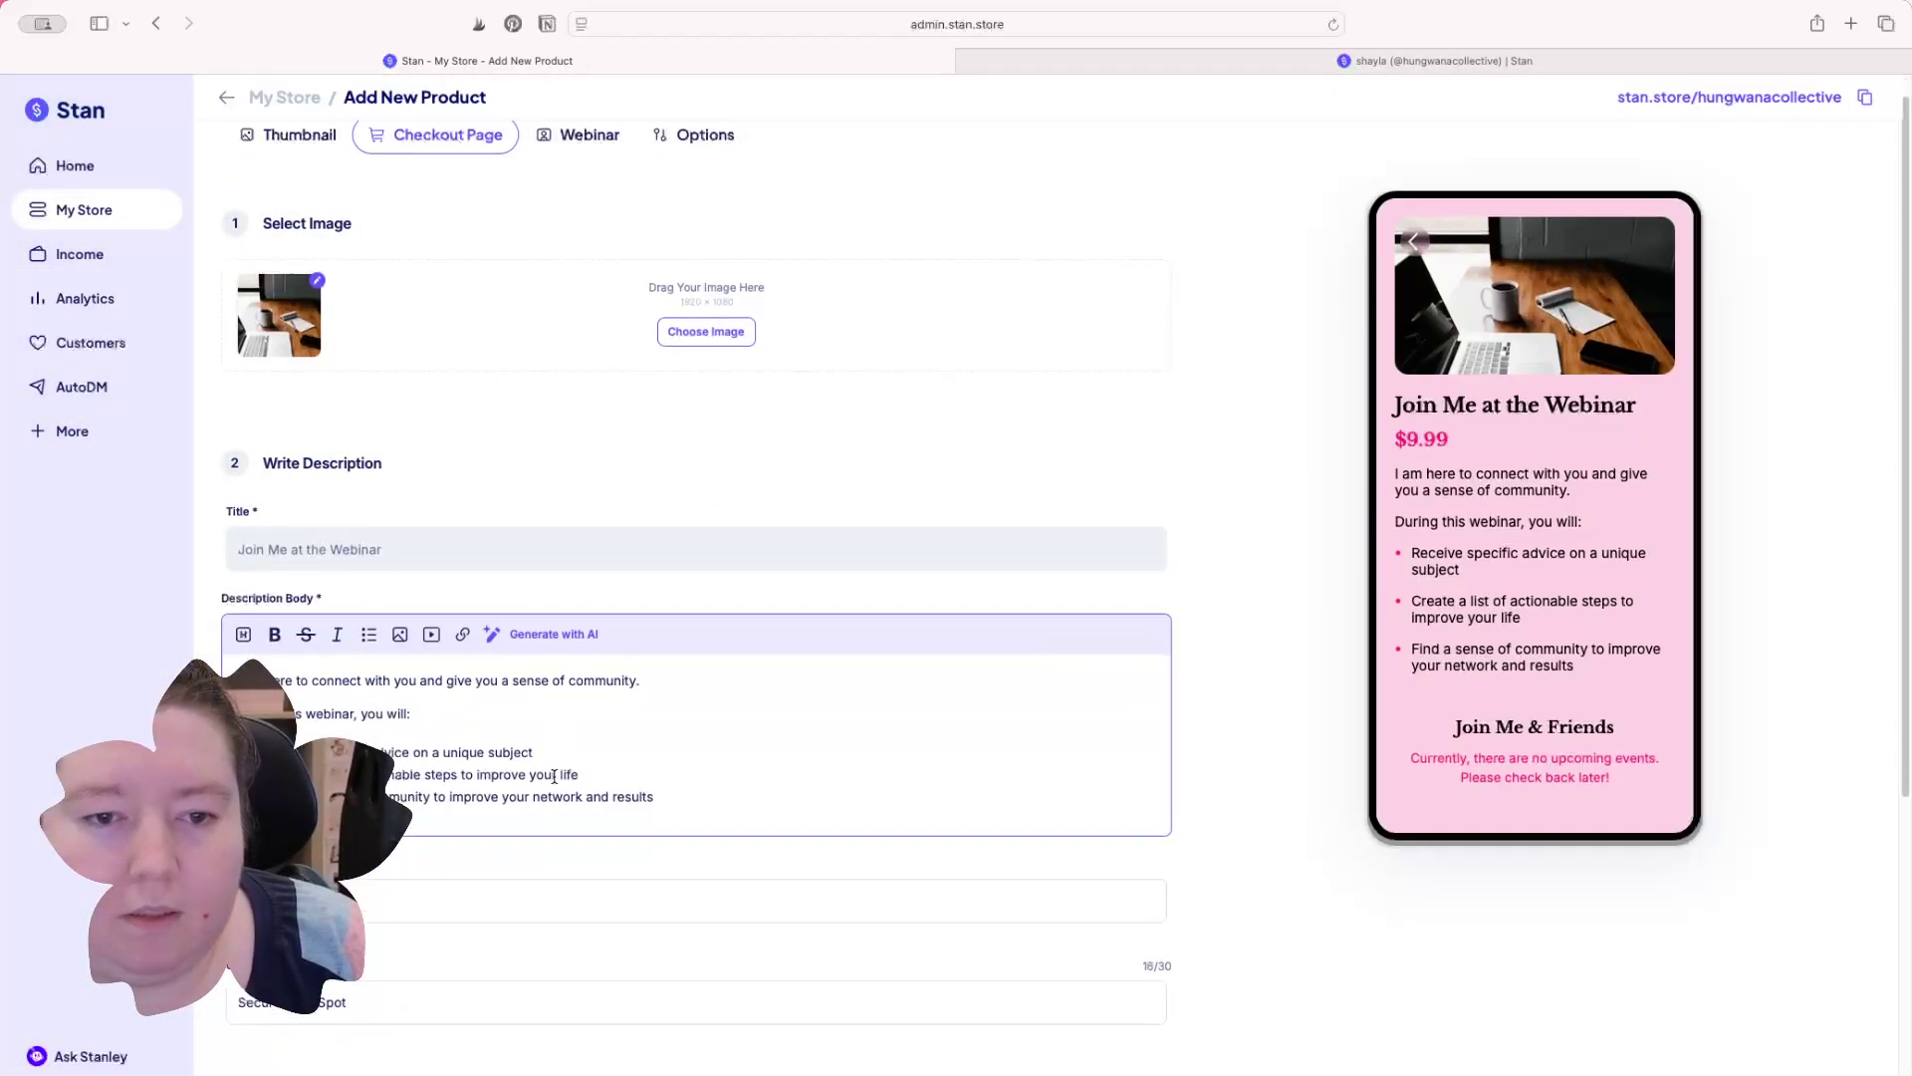
{"action": "scroll", "coordinate": [555, 775], "scroll_direction": "down", "scroll_amount": 10}
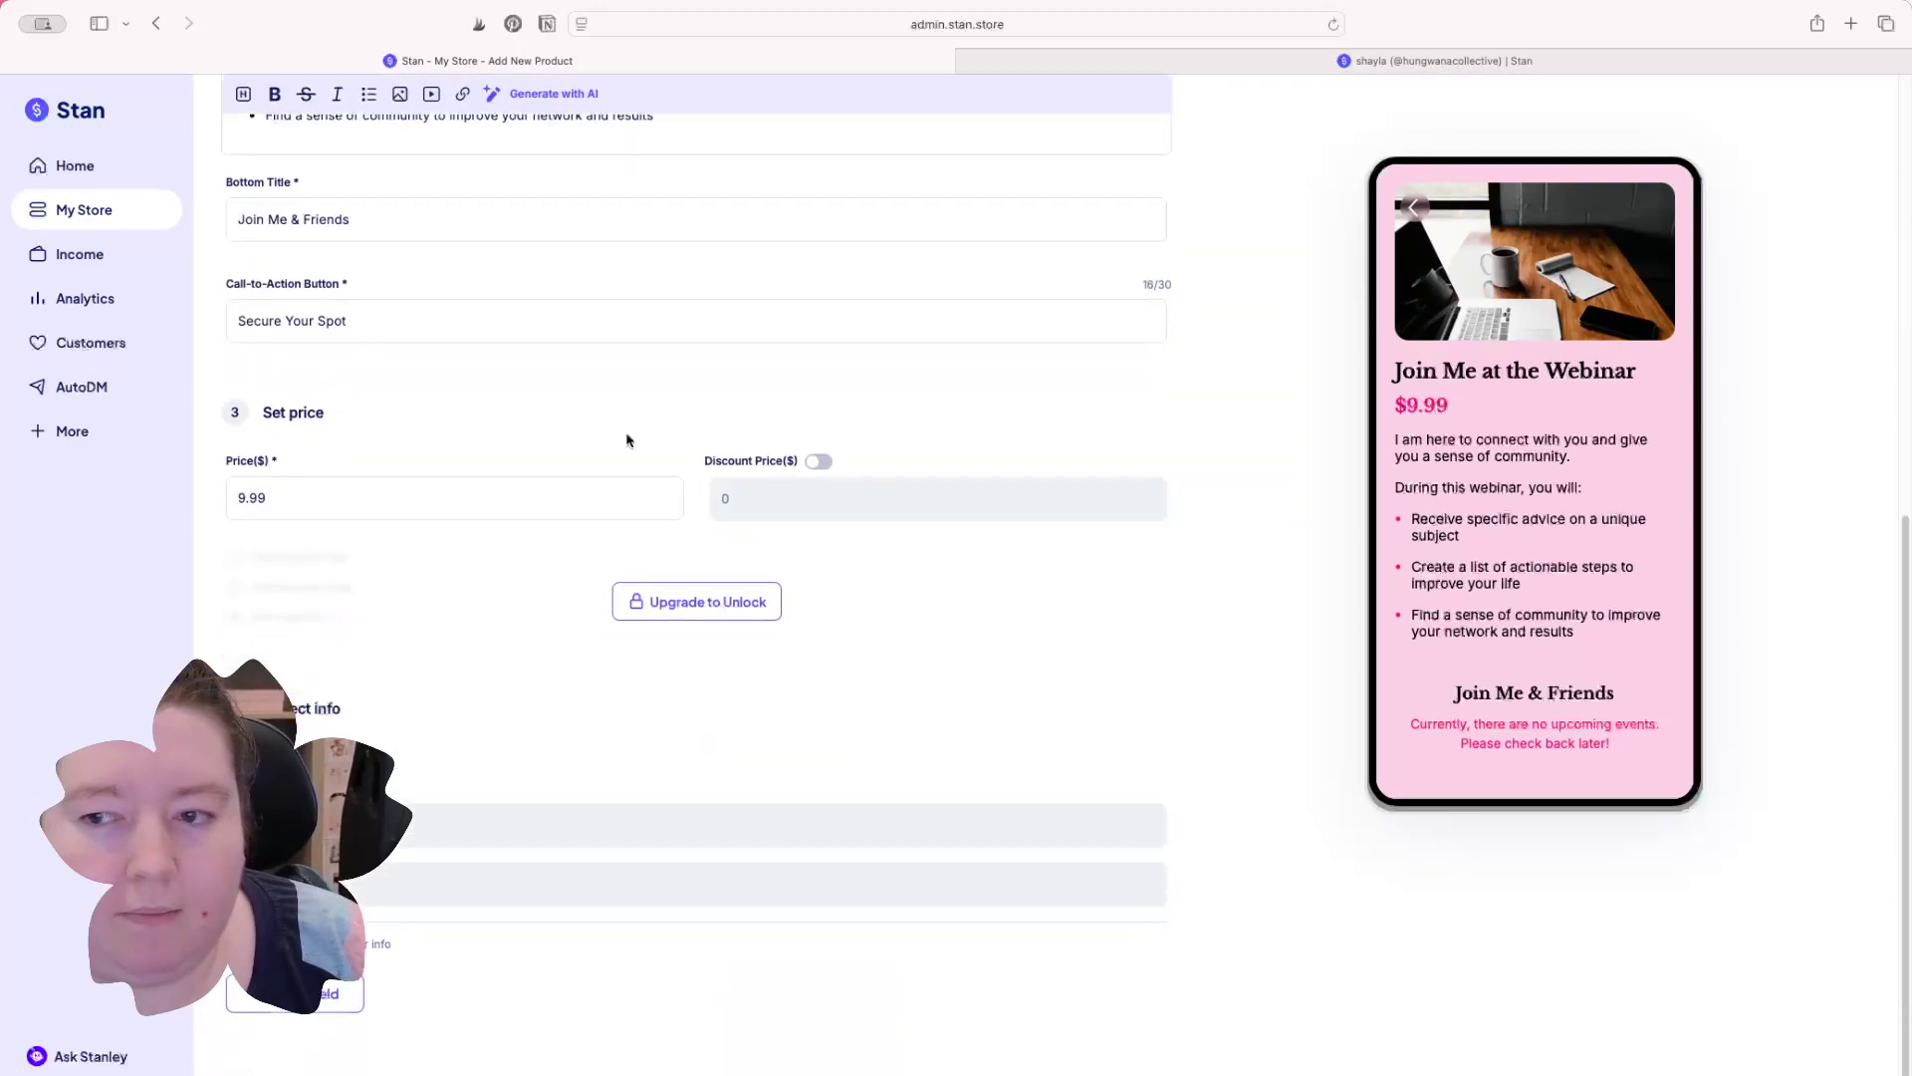
{"action": "left_click_drag", "start_coordinate": [291, 498], "coordinate": [199, 503]}
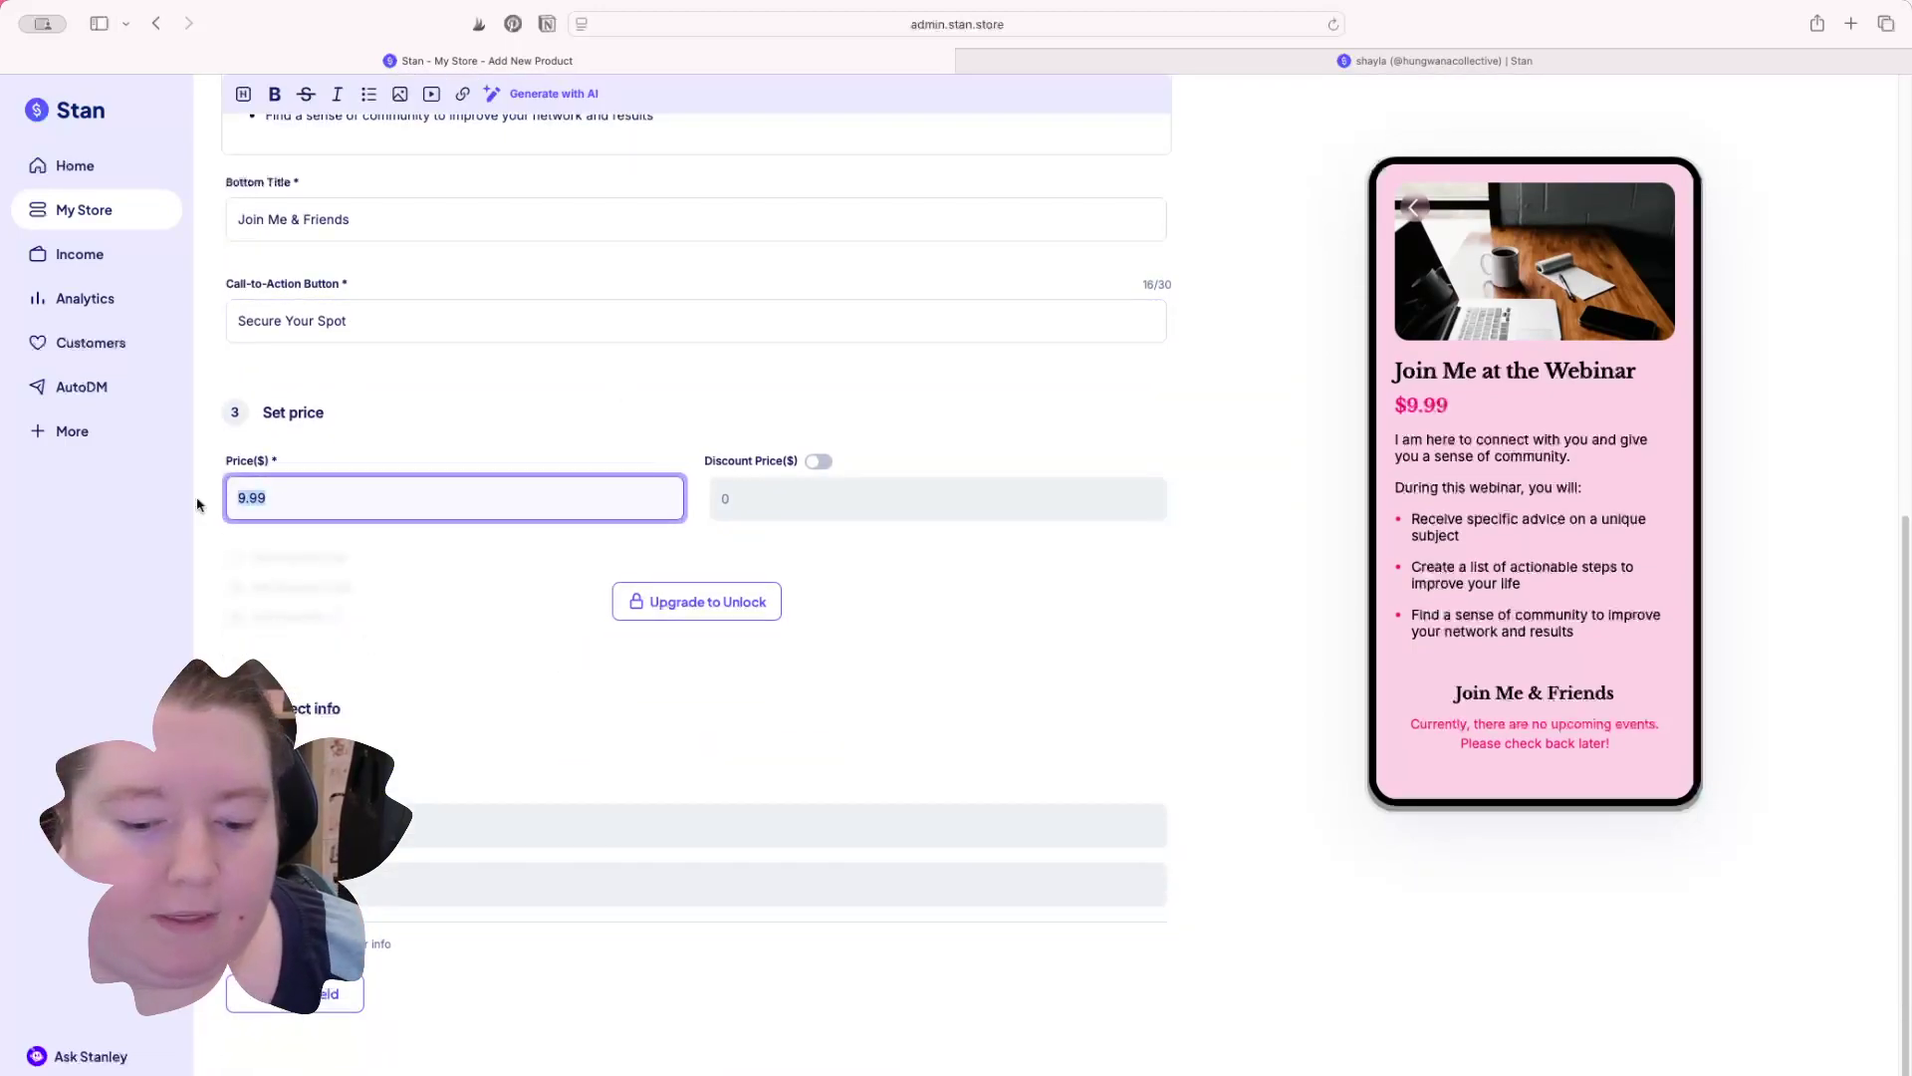
{"action": "key", "text": "BackSpace"}
{"action": "type", "text": "100"}
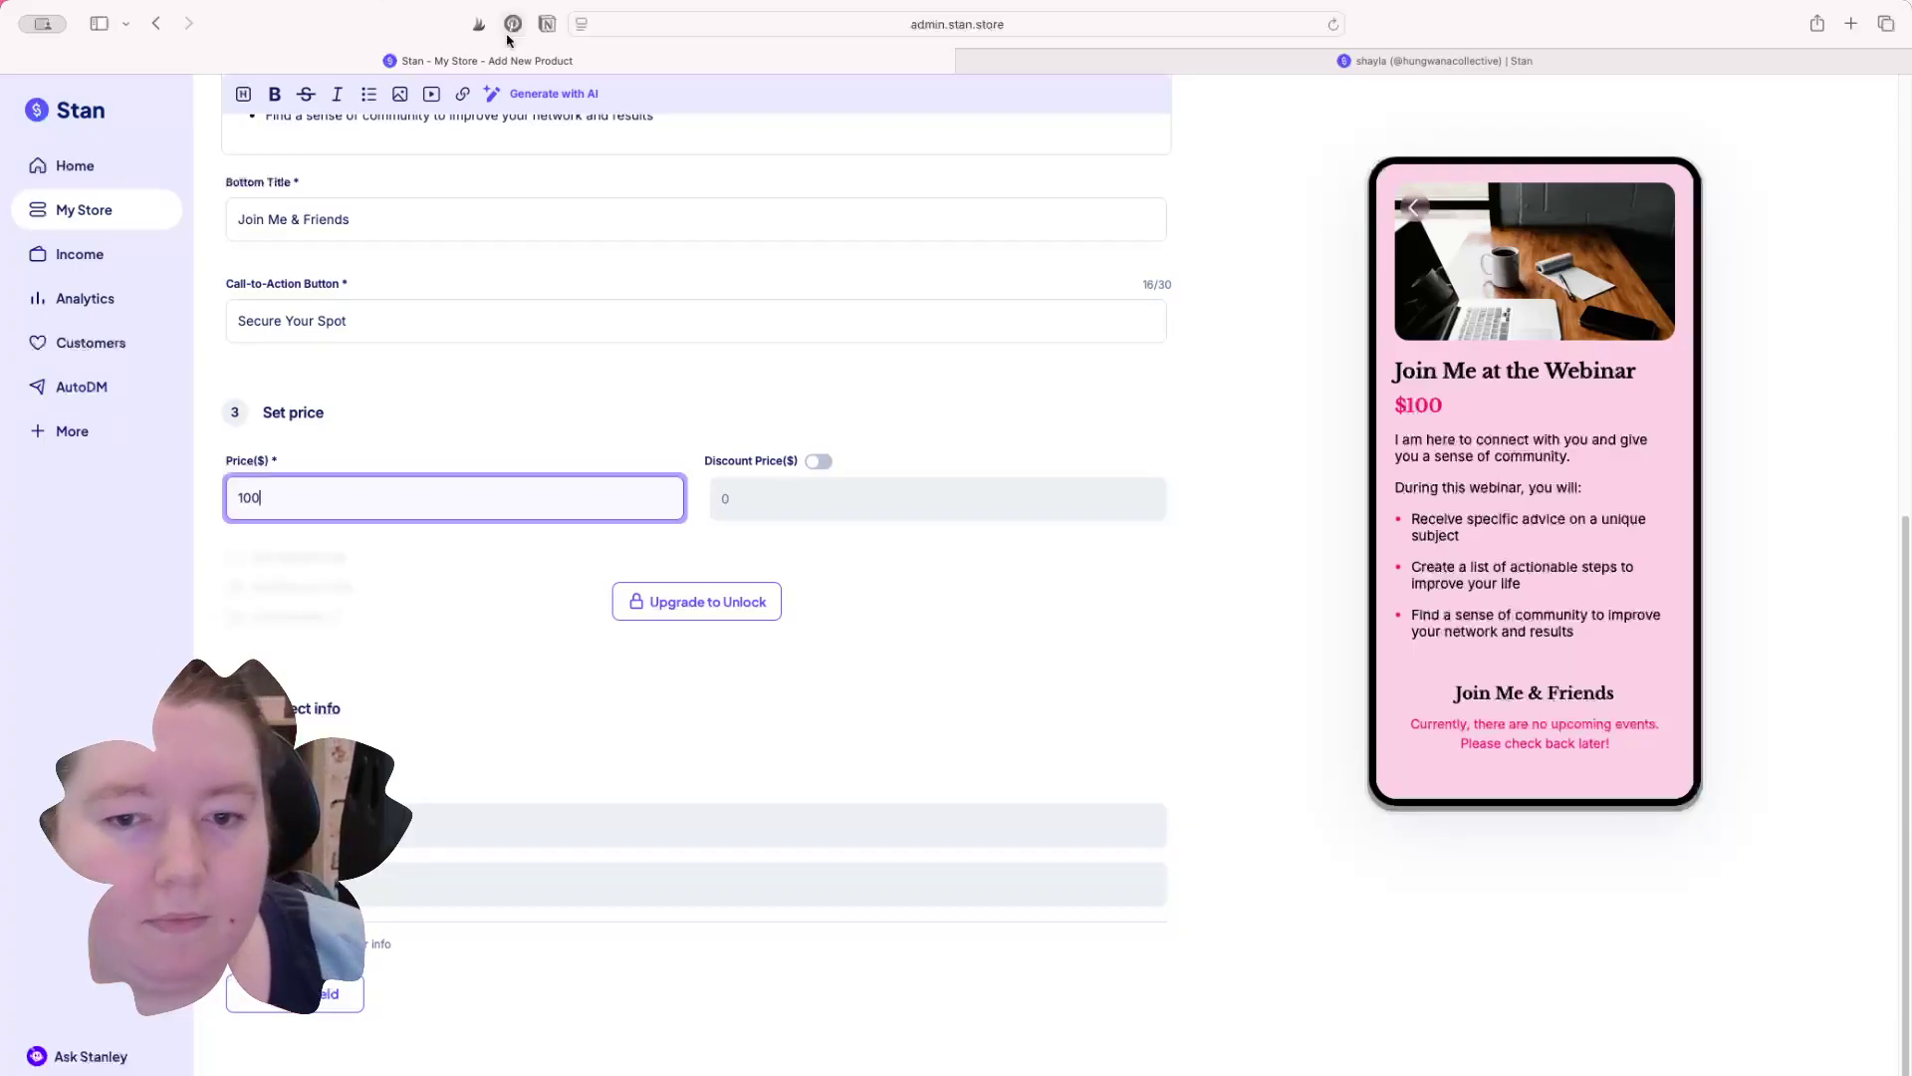
{"action": "key", "text": "Return"}
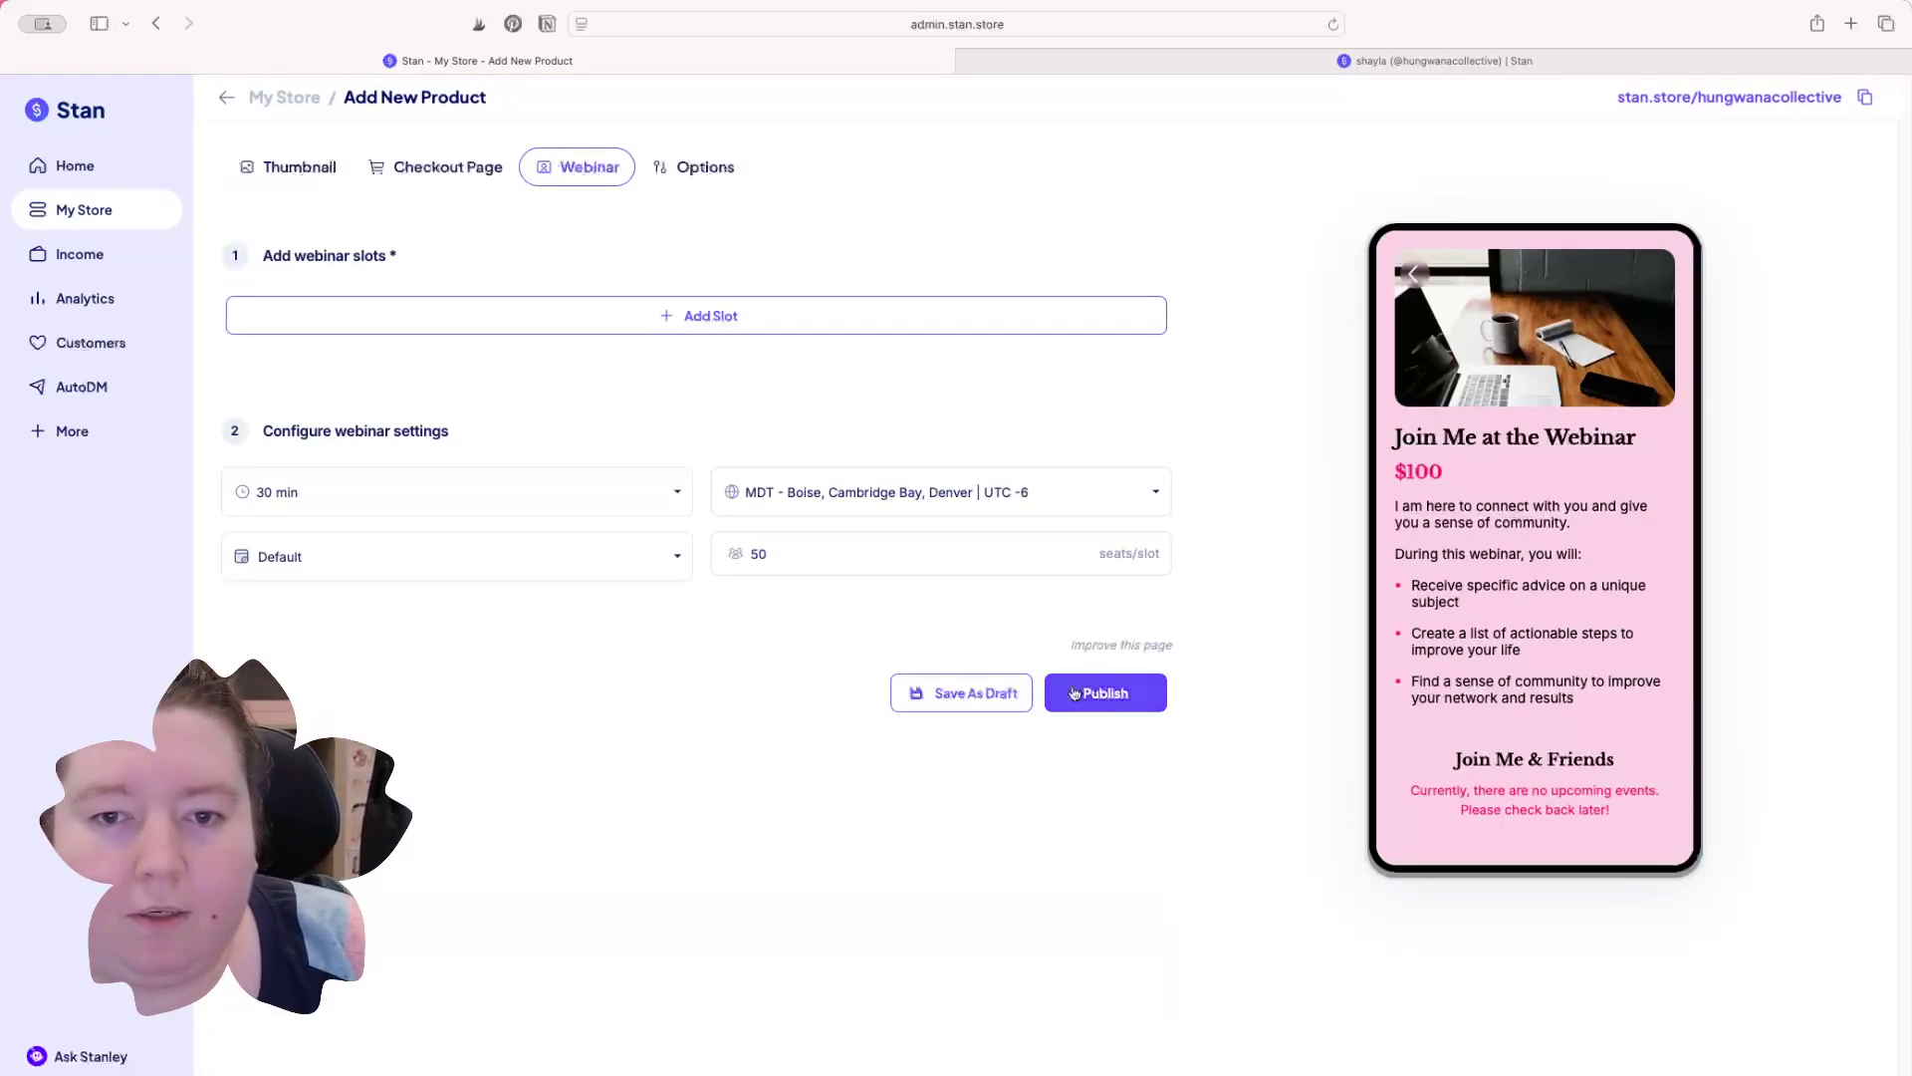
Step: Examine the webinar's duration choices and its seats-per-slot setting
{"action": "left_click", "coordinate": [337, 503]}
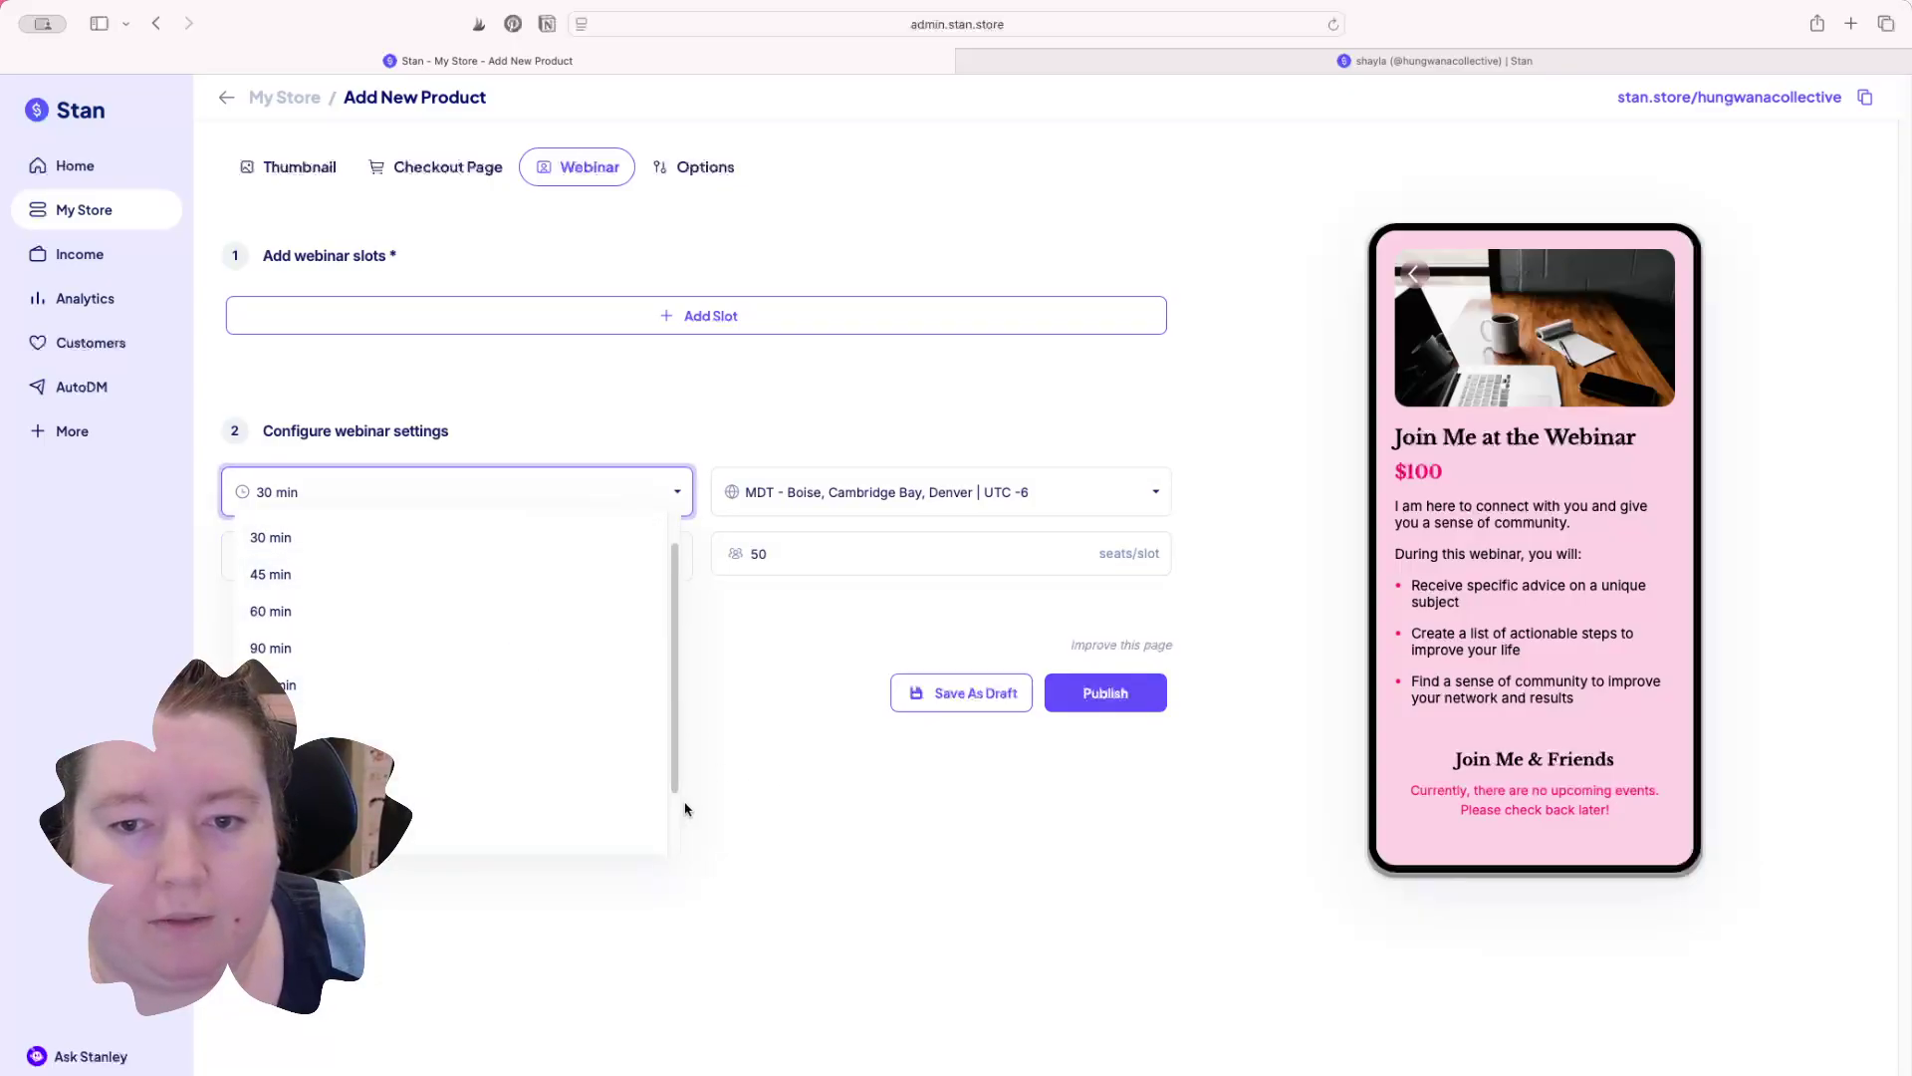
{"action": "left_click", "coordinate": [979, 594]}
{"action": "left_click", "coordinate": [769, 546]}
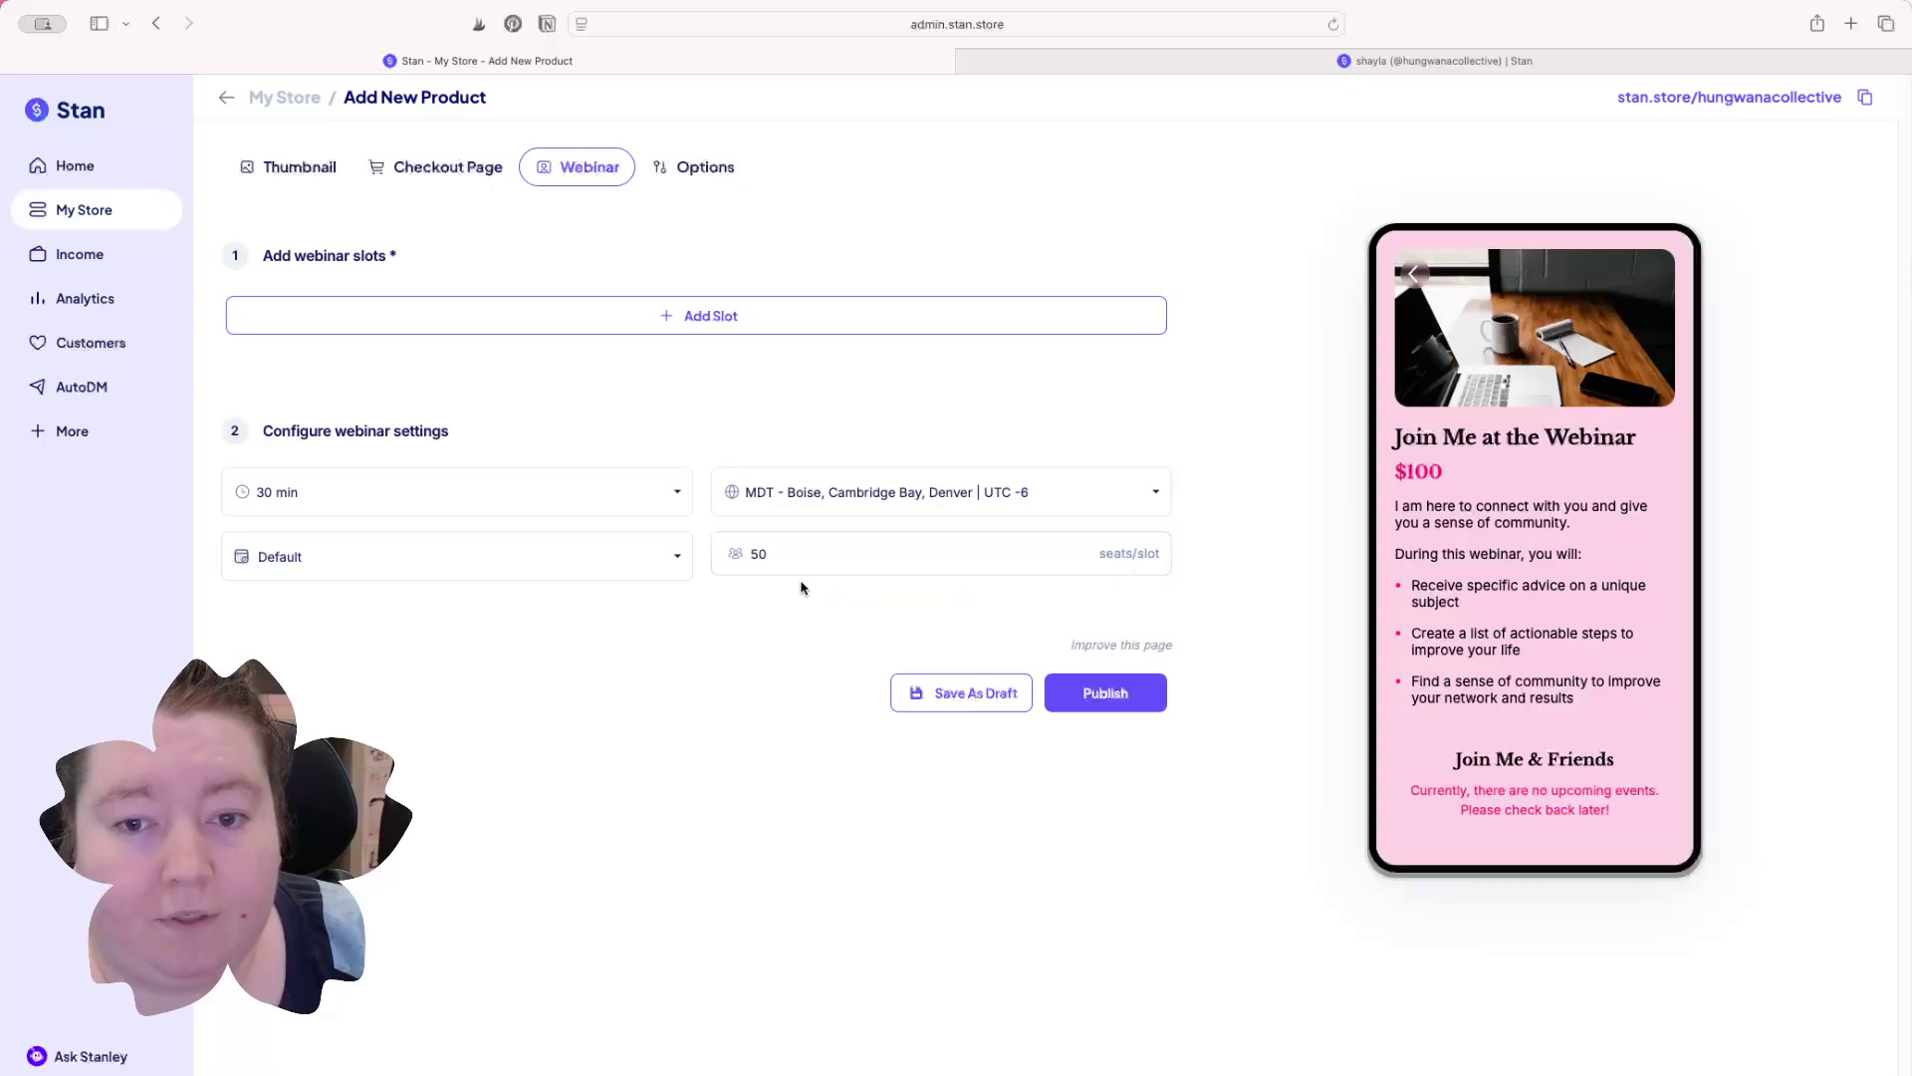
Step: Add two time slots to the webinar, publish it, and check it in the store preview
{"action": "left_click", "coordinate": [1136, 694]}
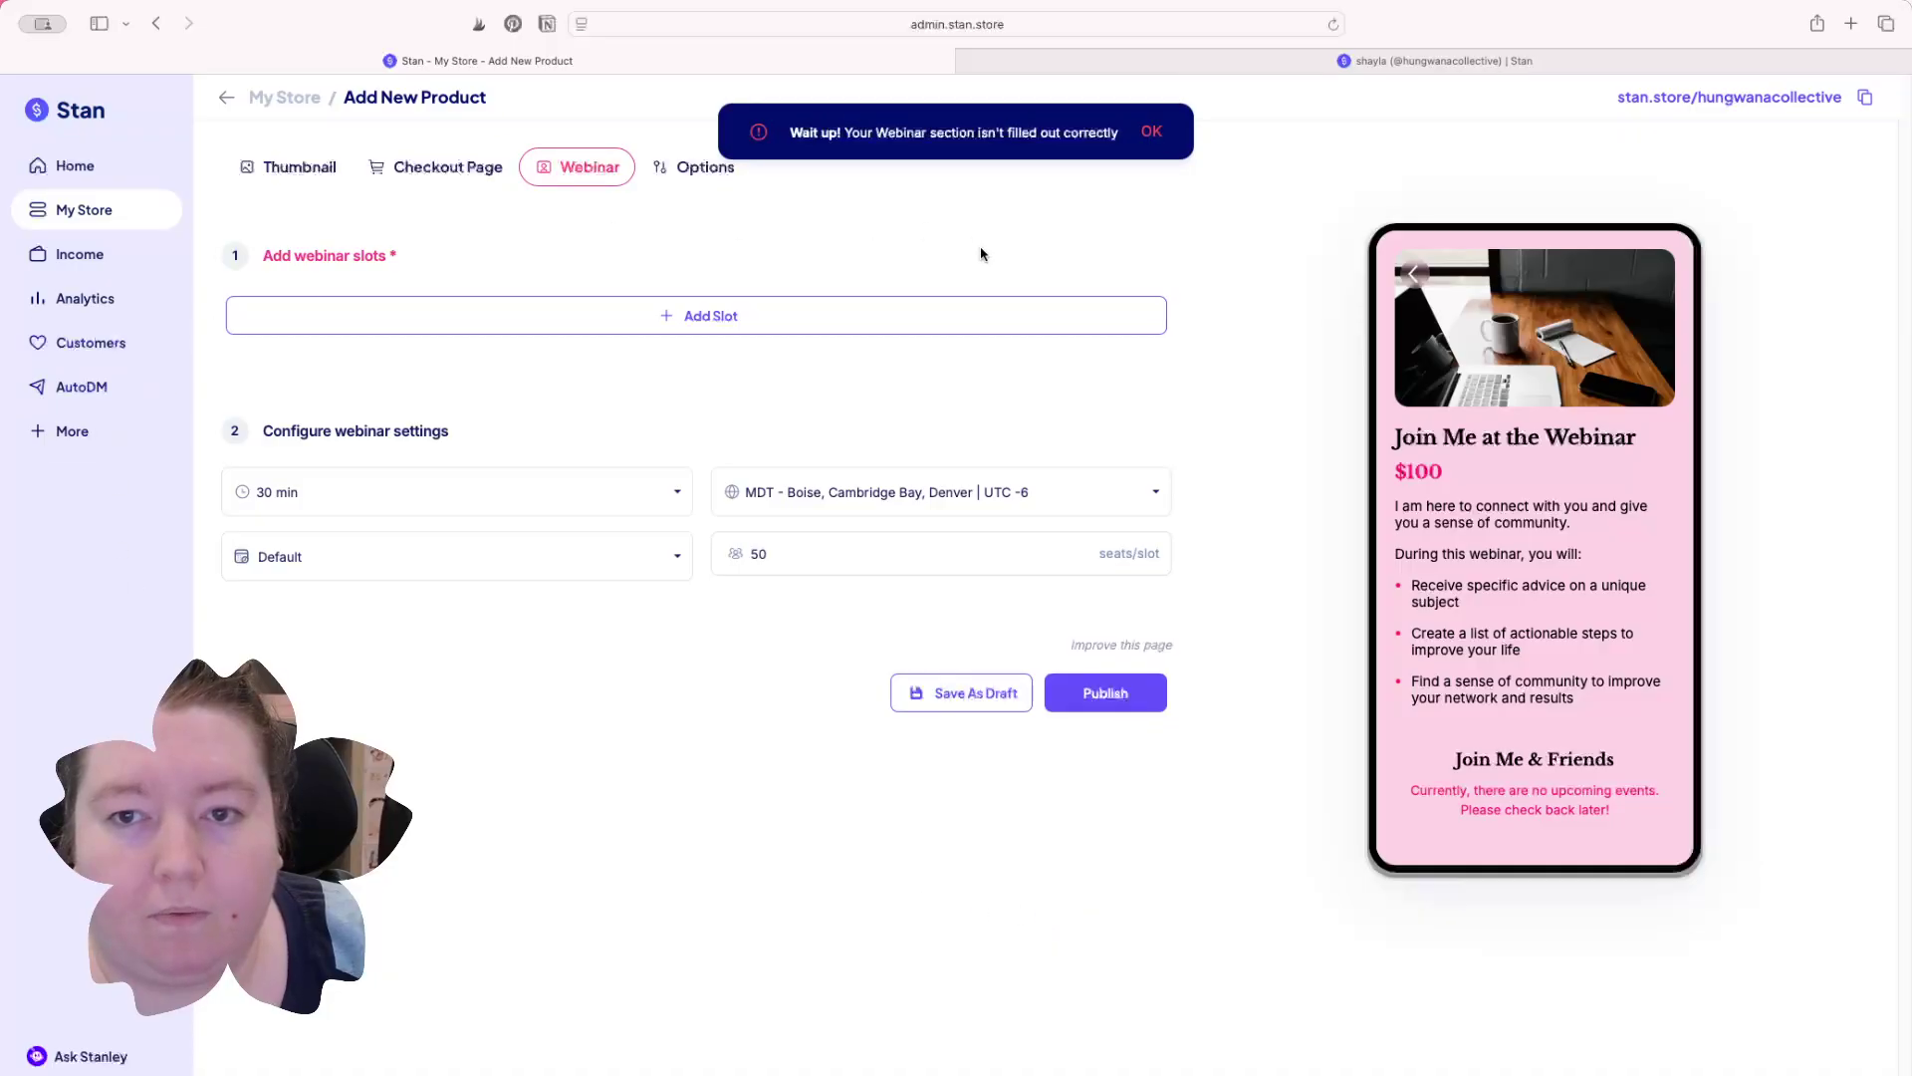
{"action": "left_click", "coordinate": [726, 320]}
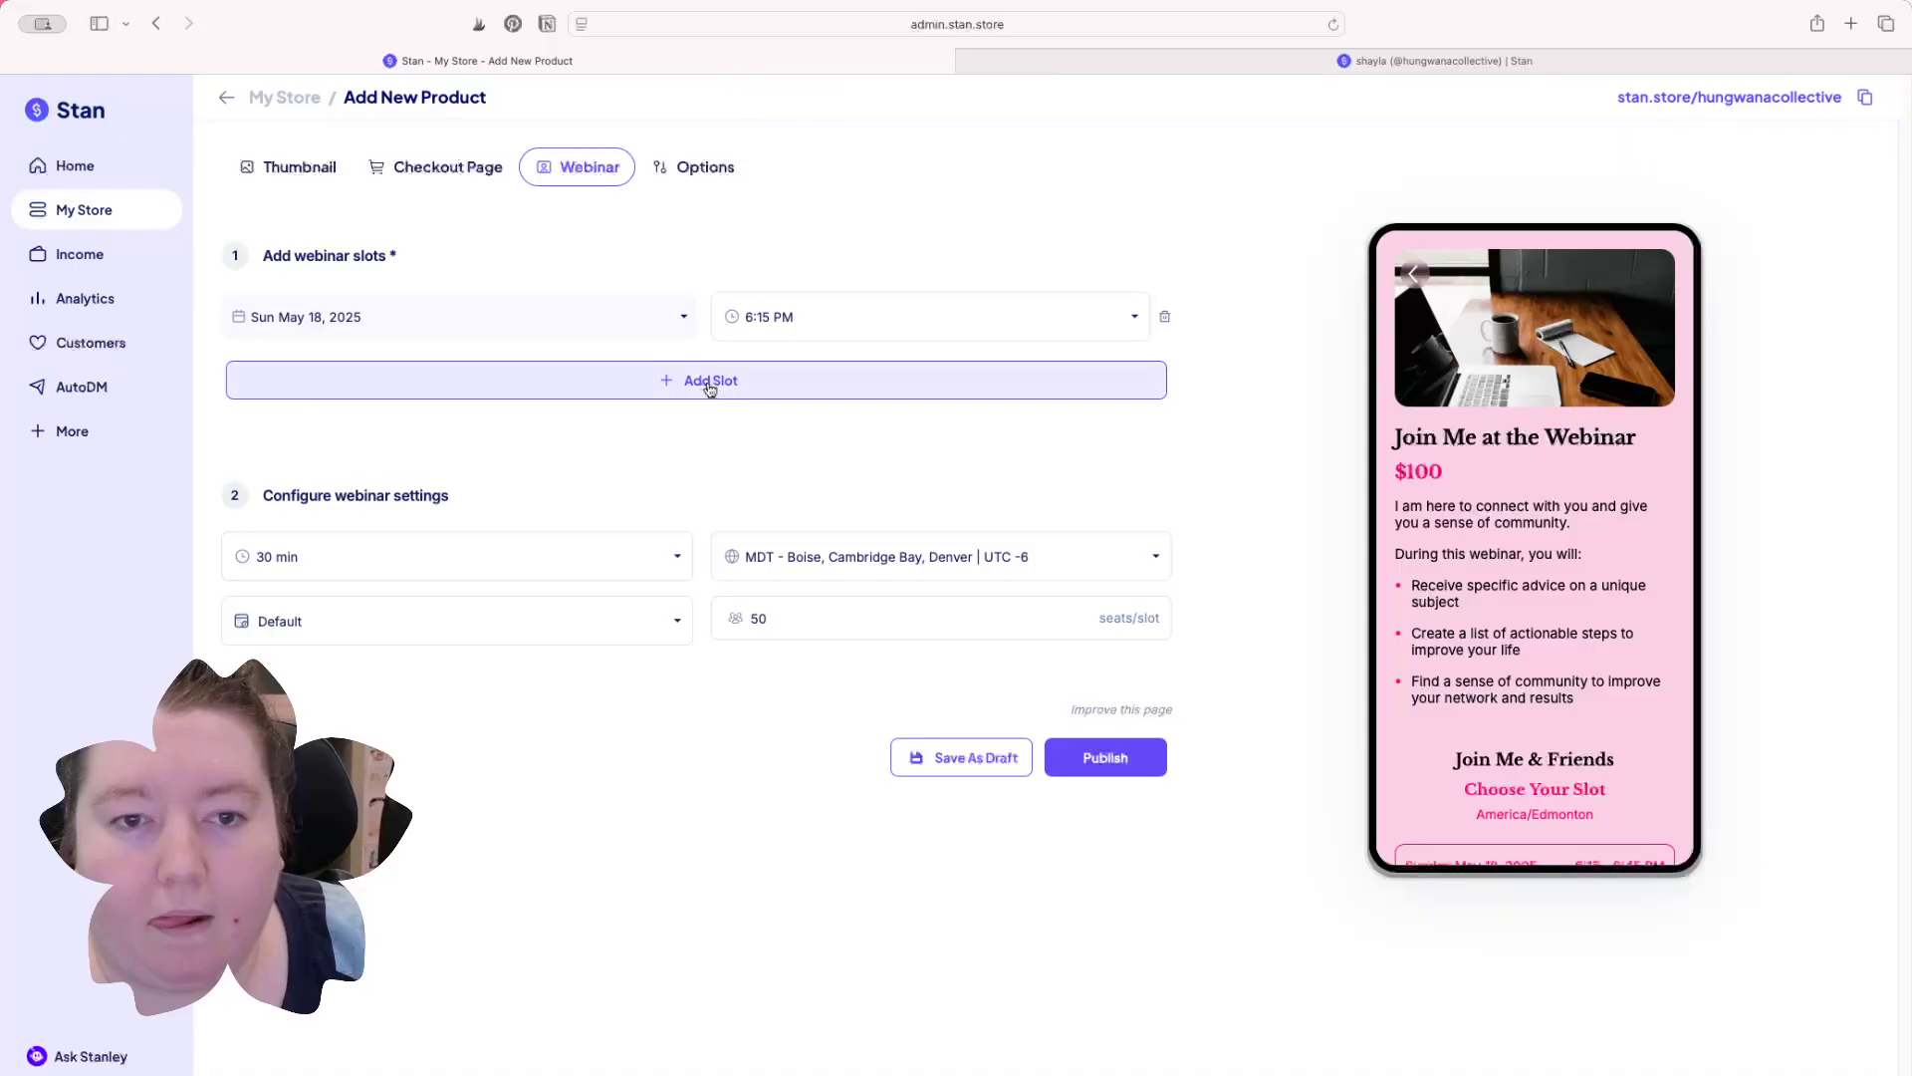
{"action": "left_click", "coordinate": [707, 382]}
{"action": "left_click", "coordinate": [1141, 820]}
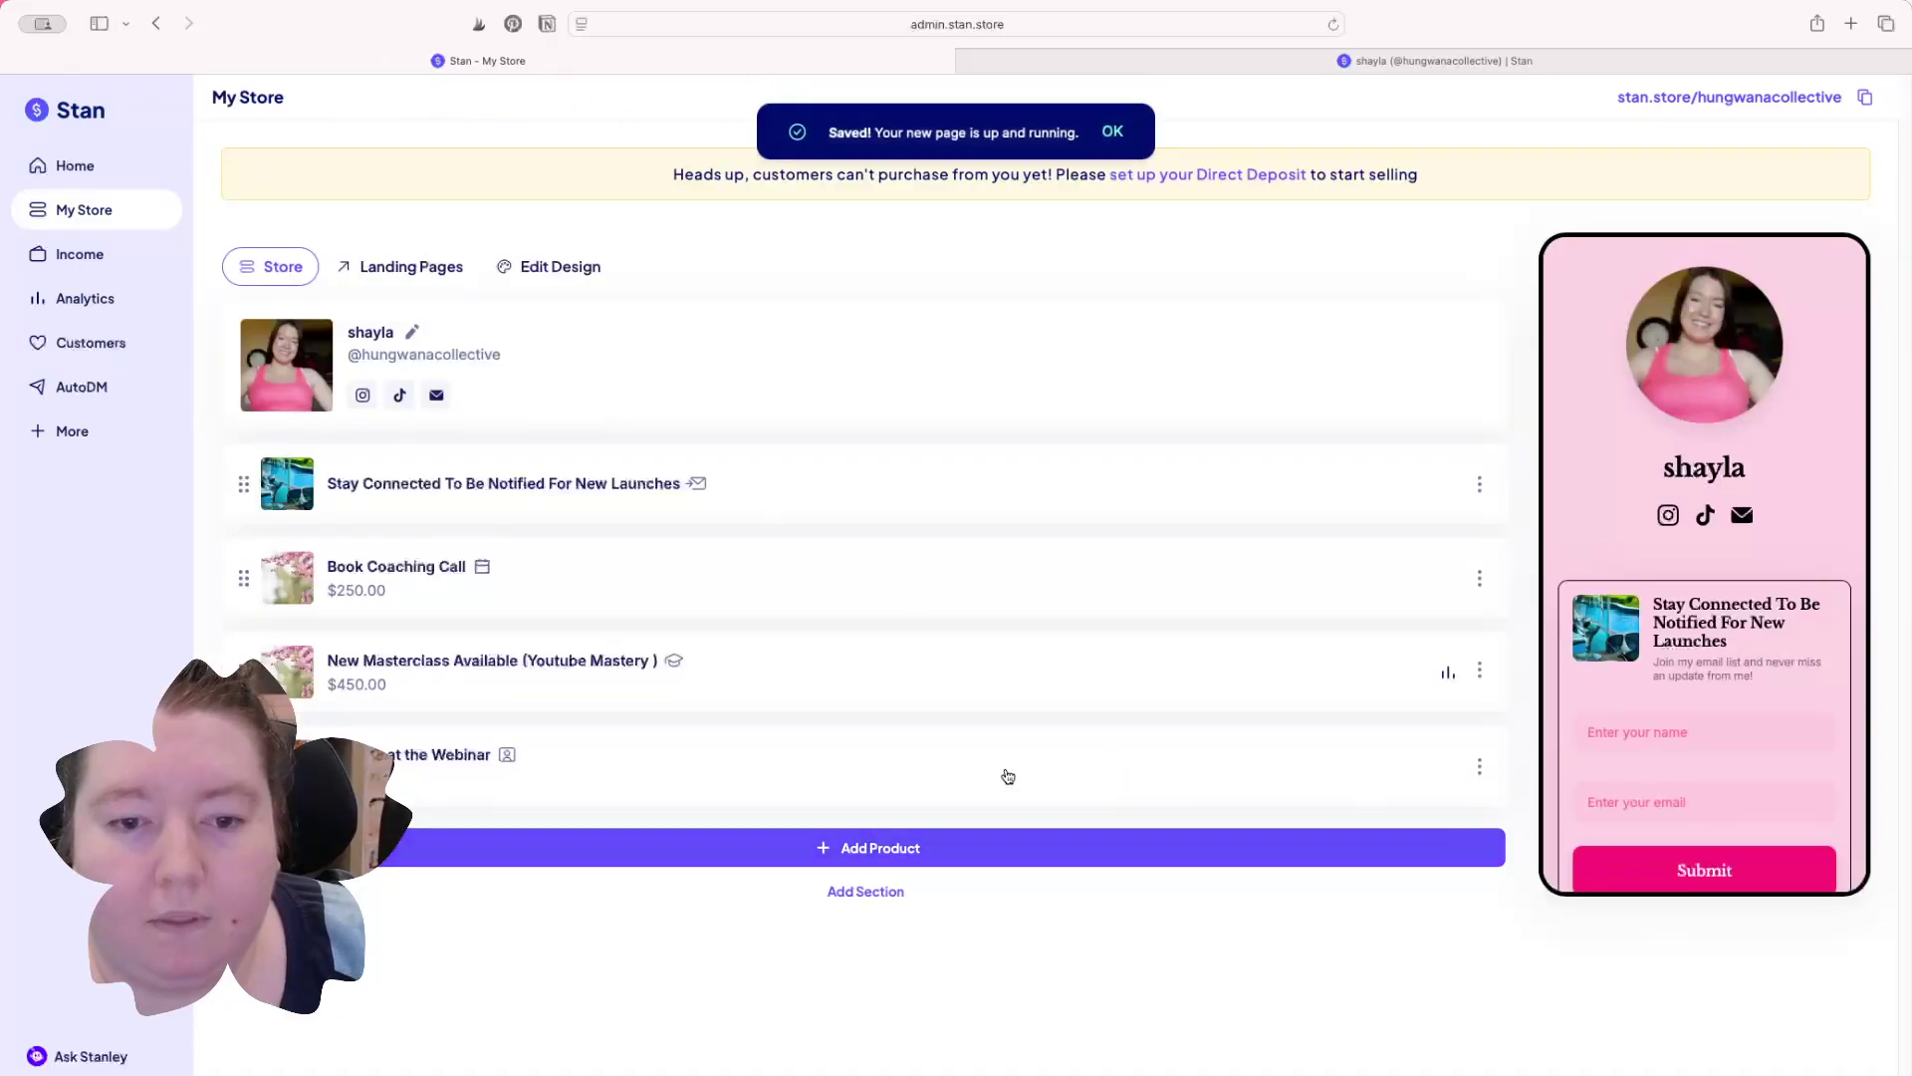
{"action": "scroll", "coordinate": [1741, 738], "scroll_direction": "down", "scroll_amount": 10}
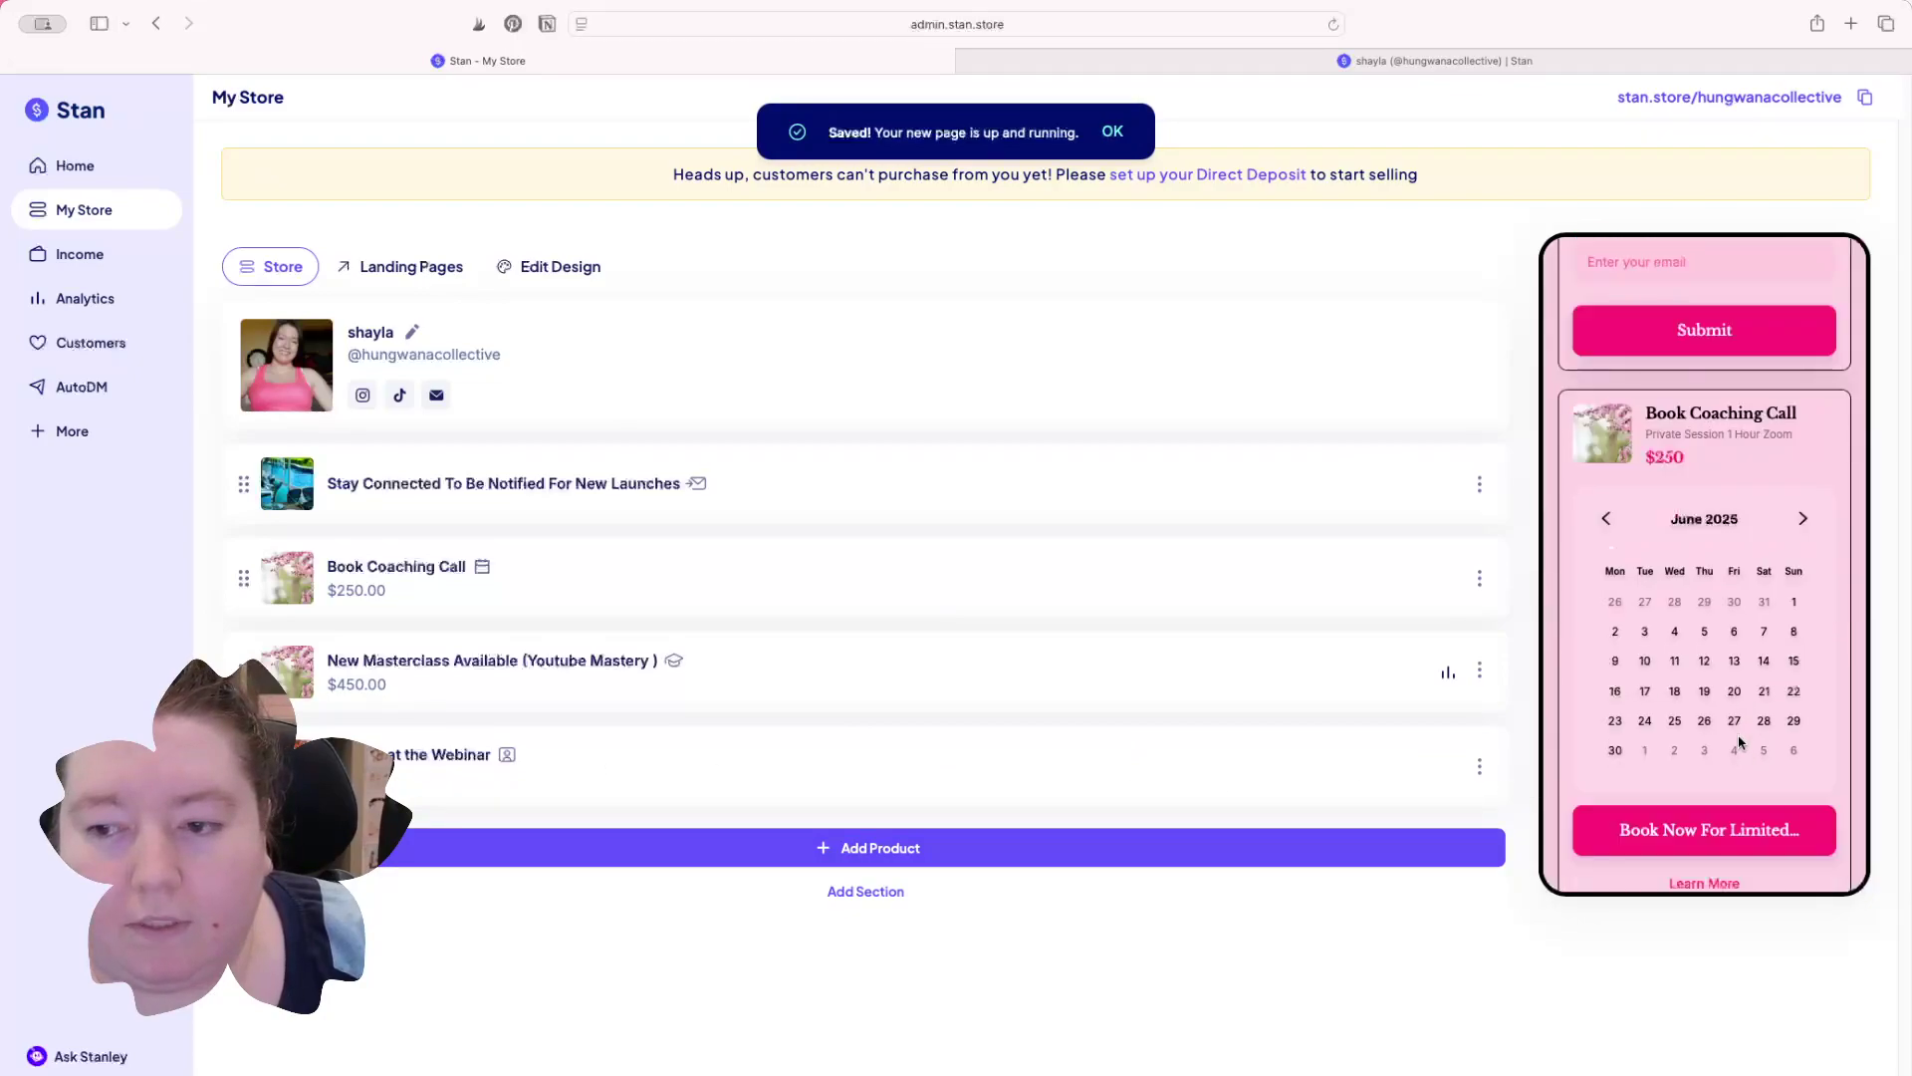
{"action": "scroll", "coordinate": [1738, 741], "scroll_direction": "down", "scroll_amount": 2}
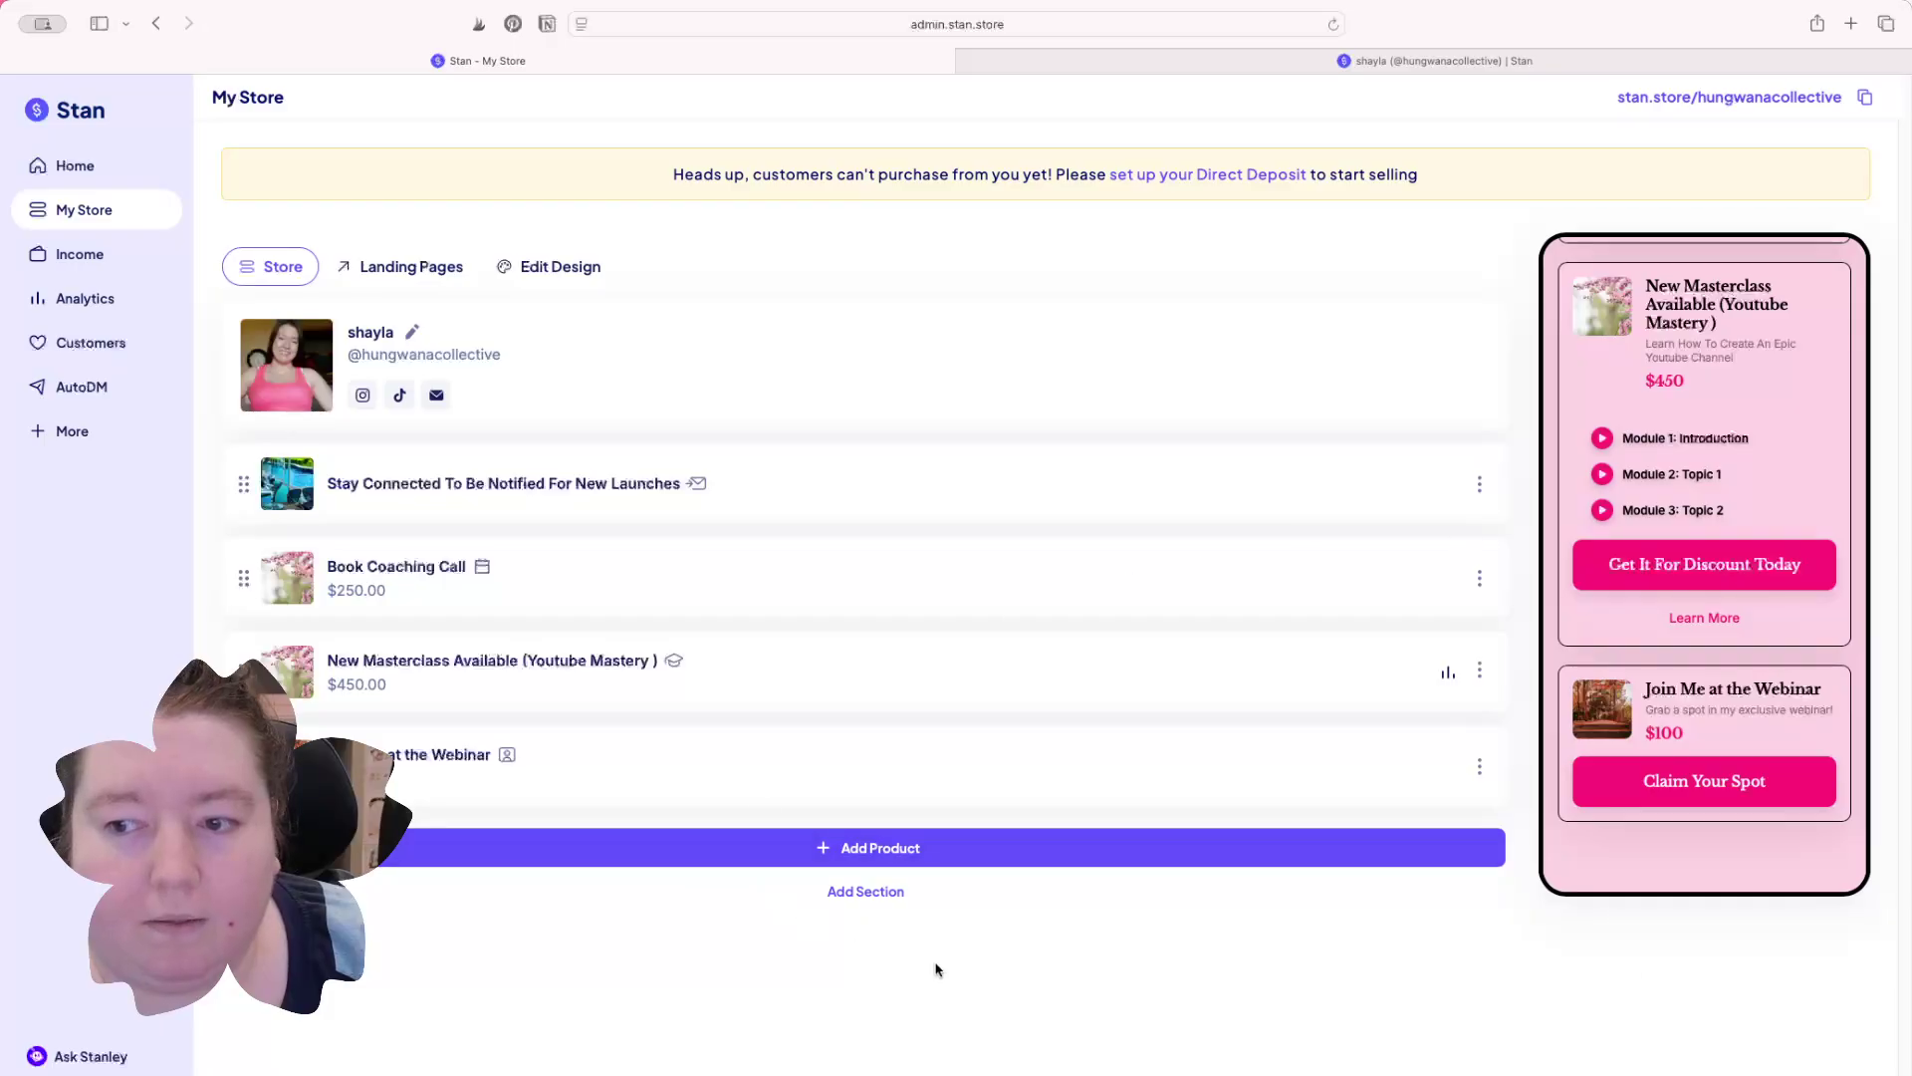
Step: Add a media link product to the store and put the cursor in its URL field
{"action": "left_click", "coordinate": [888, 852]}
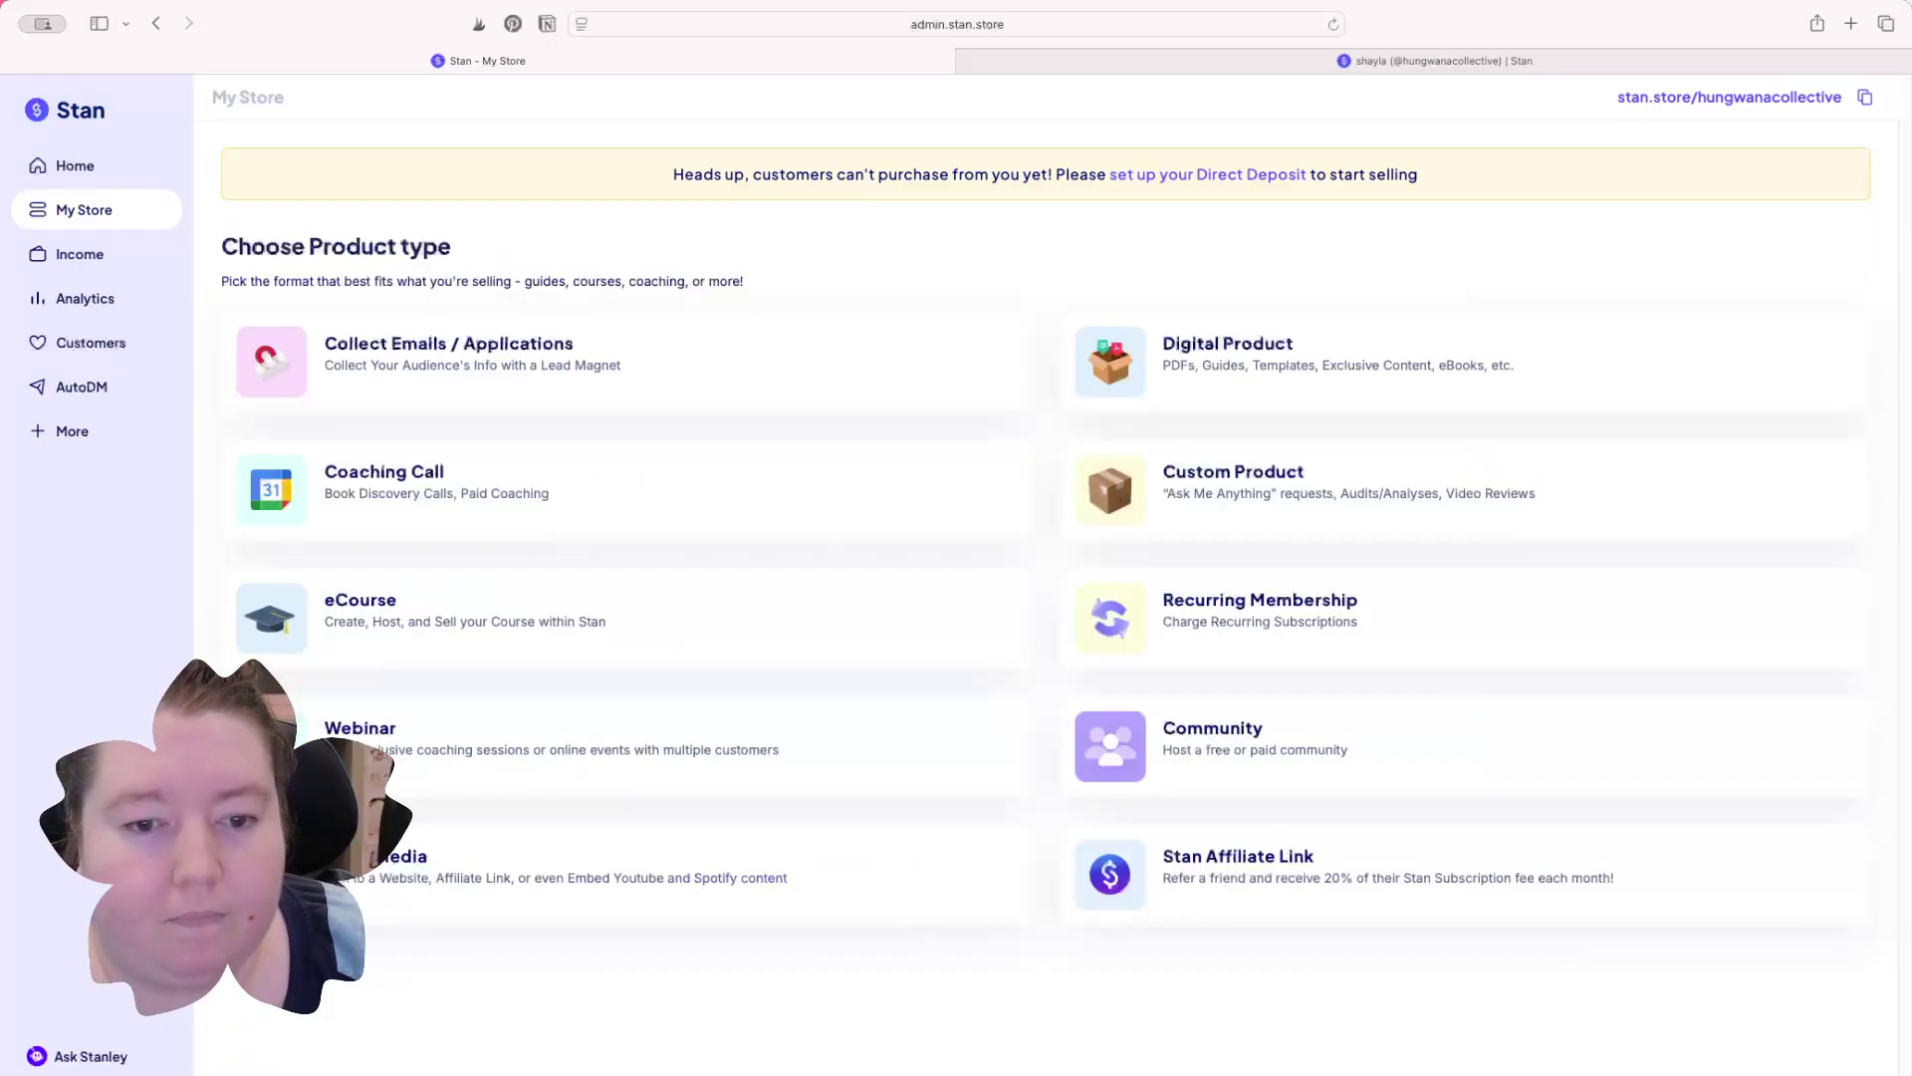
{"action": "left_click", "coordinate": [390, 863]}
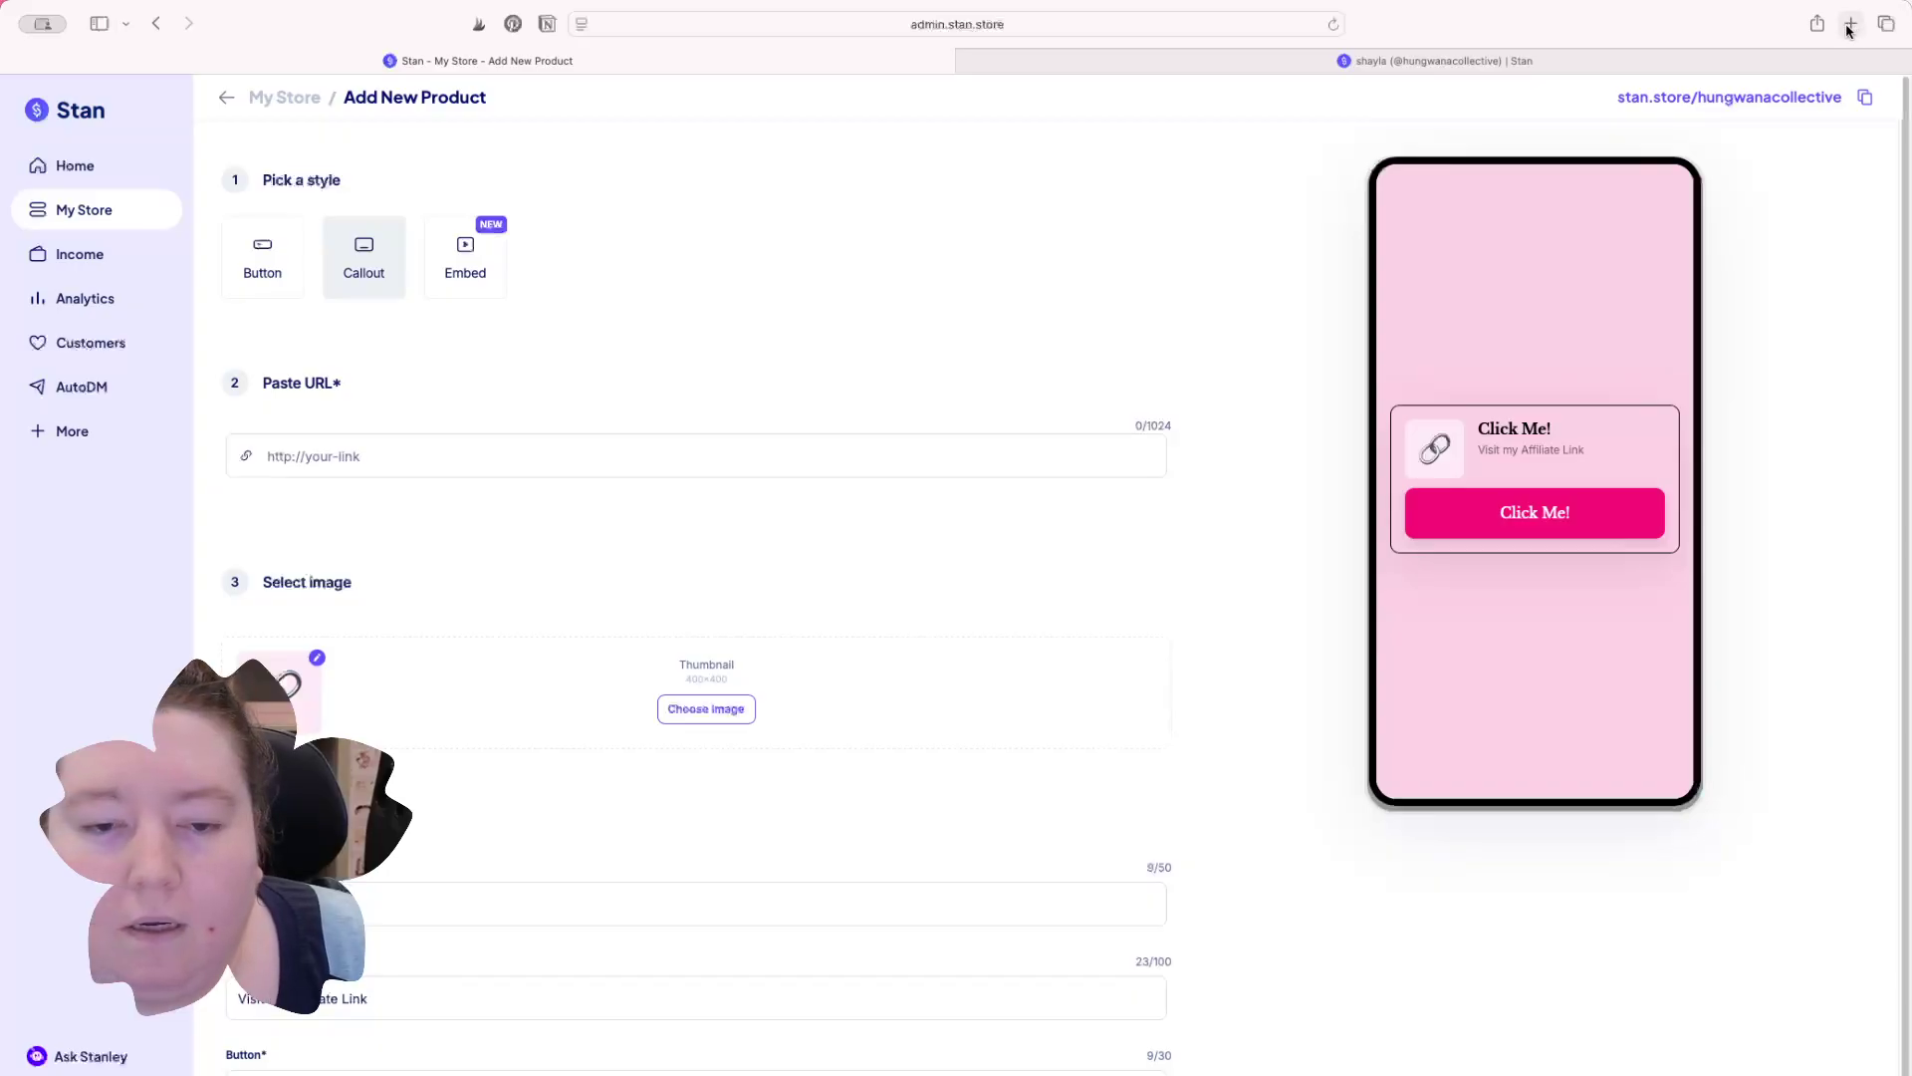
{"action": "right_click", "coordinate": [279, 453]}
{"action": "key", "text": "Escape"}
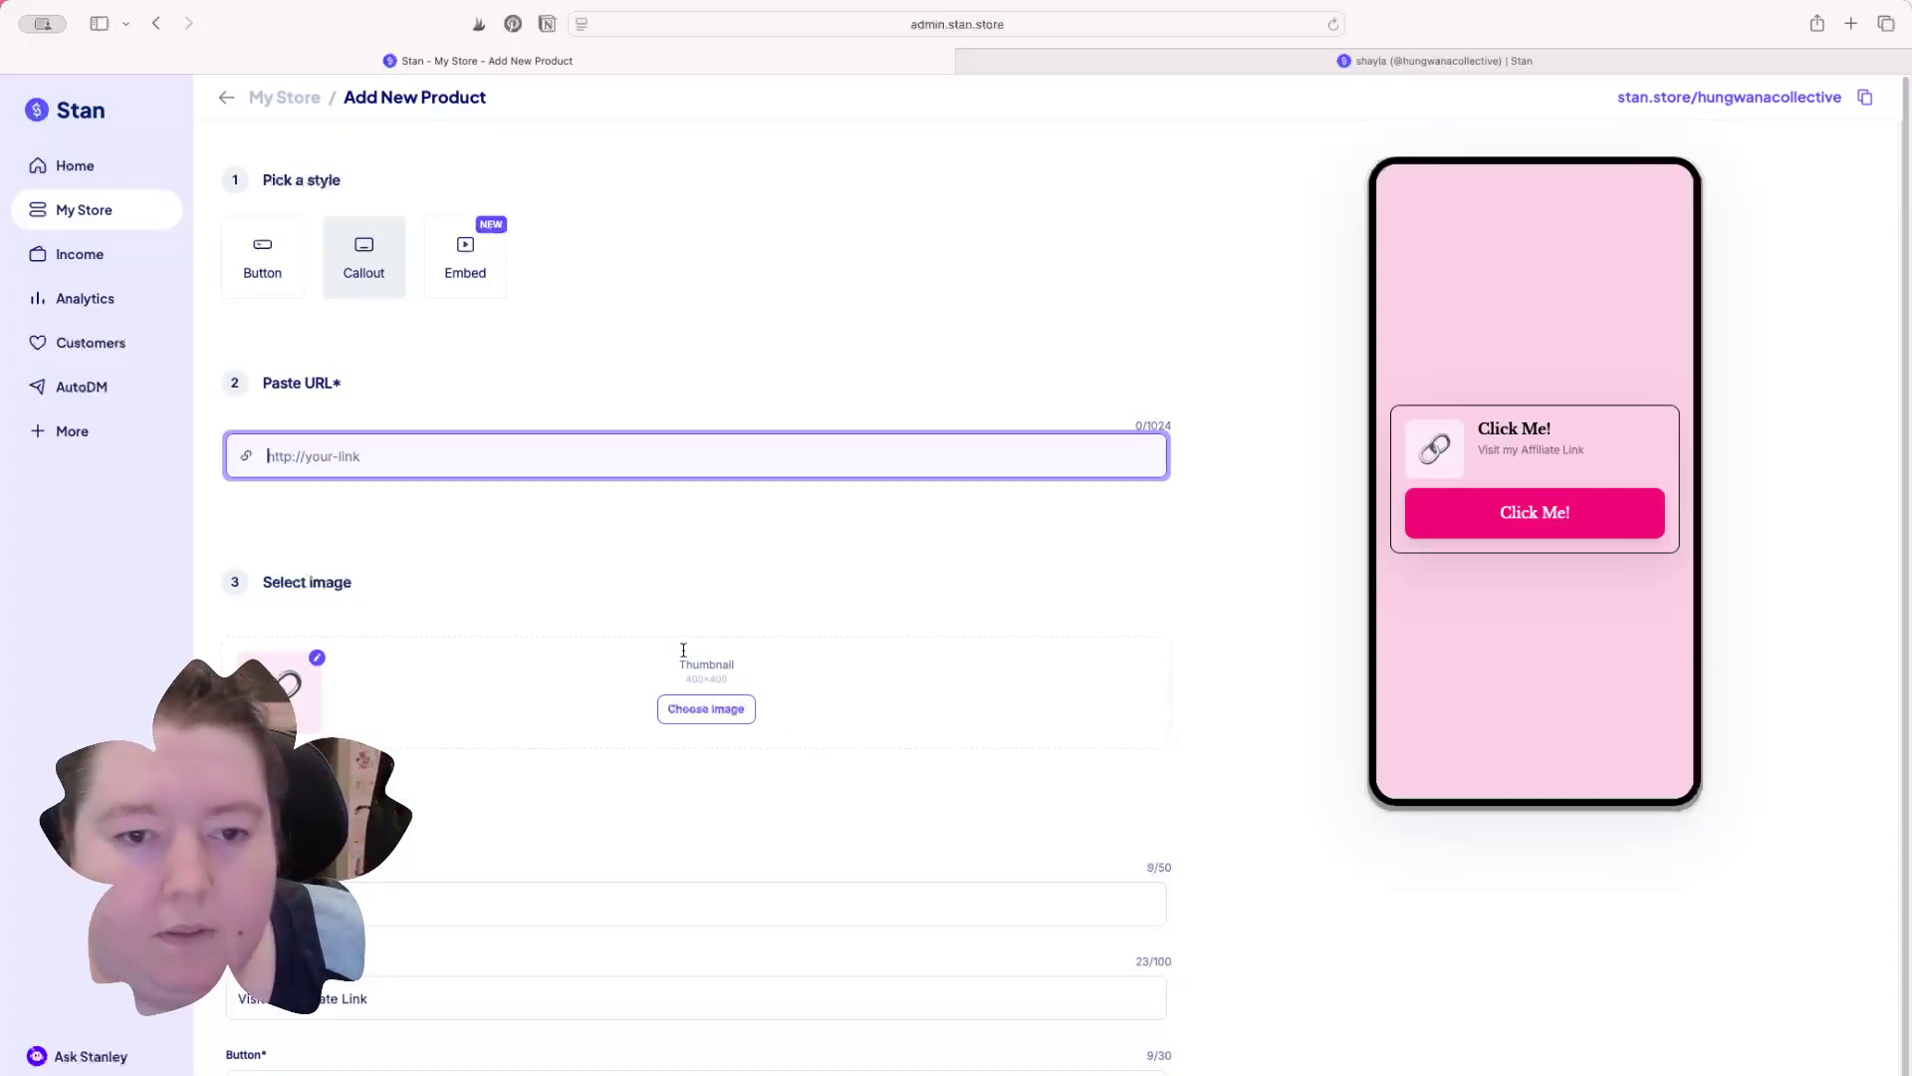
Step: Open youtube.com in a new browser tab and go to the channel's content list in YouTube Studio
{"action": "left_click", "coordinate": [1851, 23]}
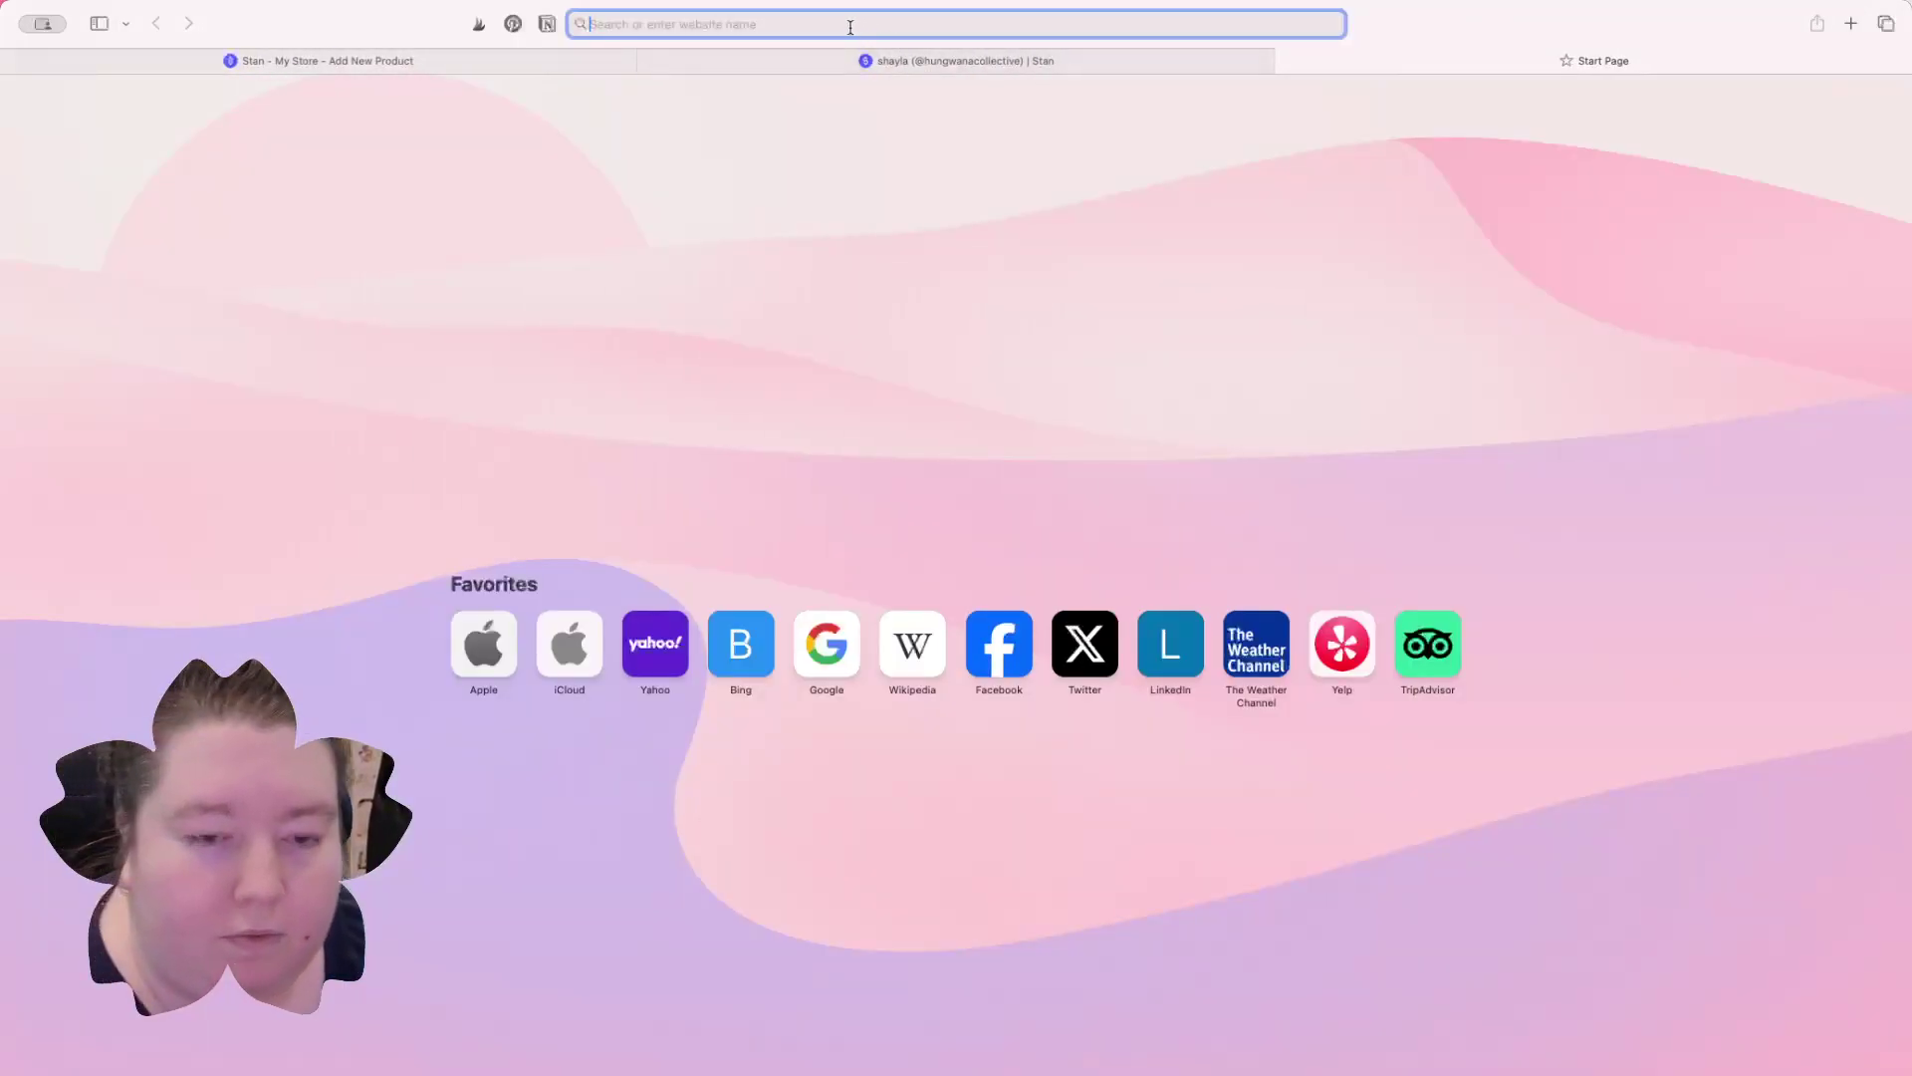
{"action": "type", "text": "youtube.com"}
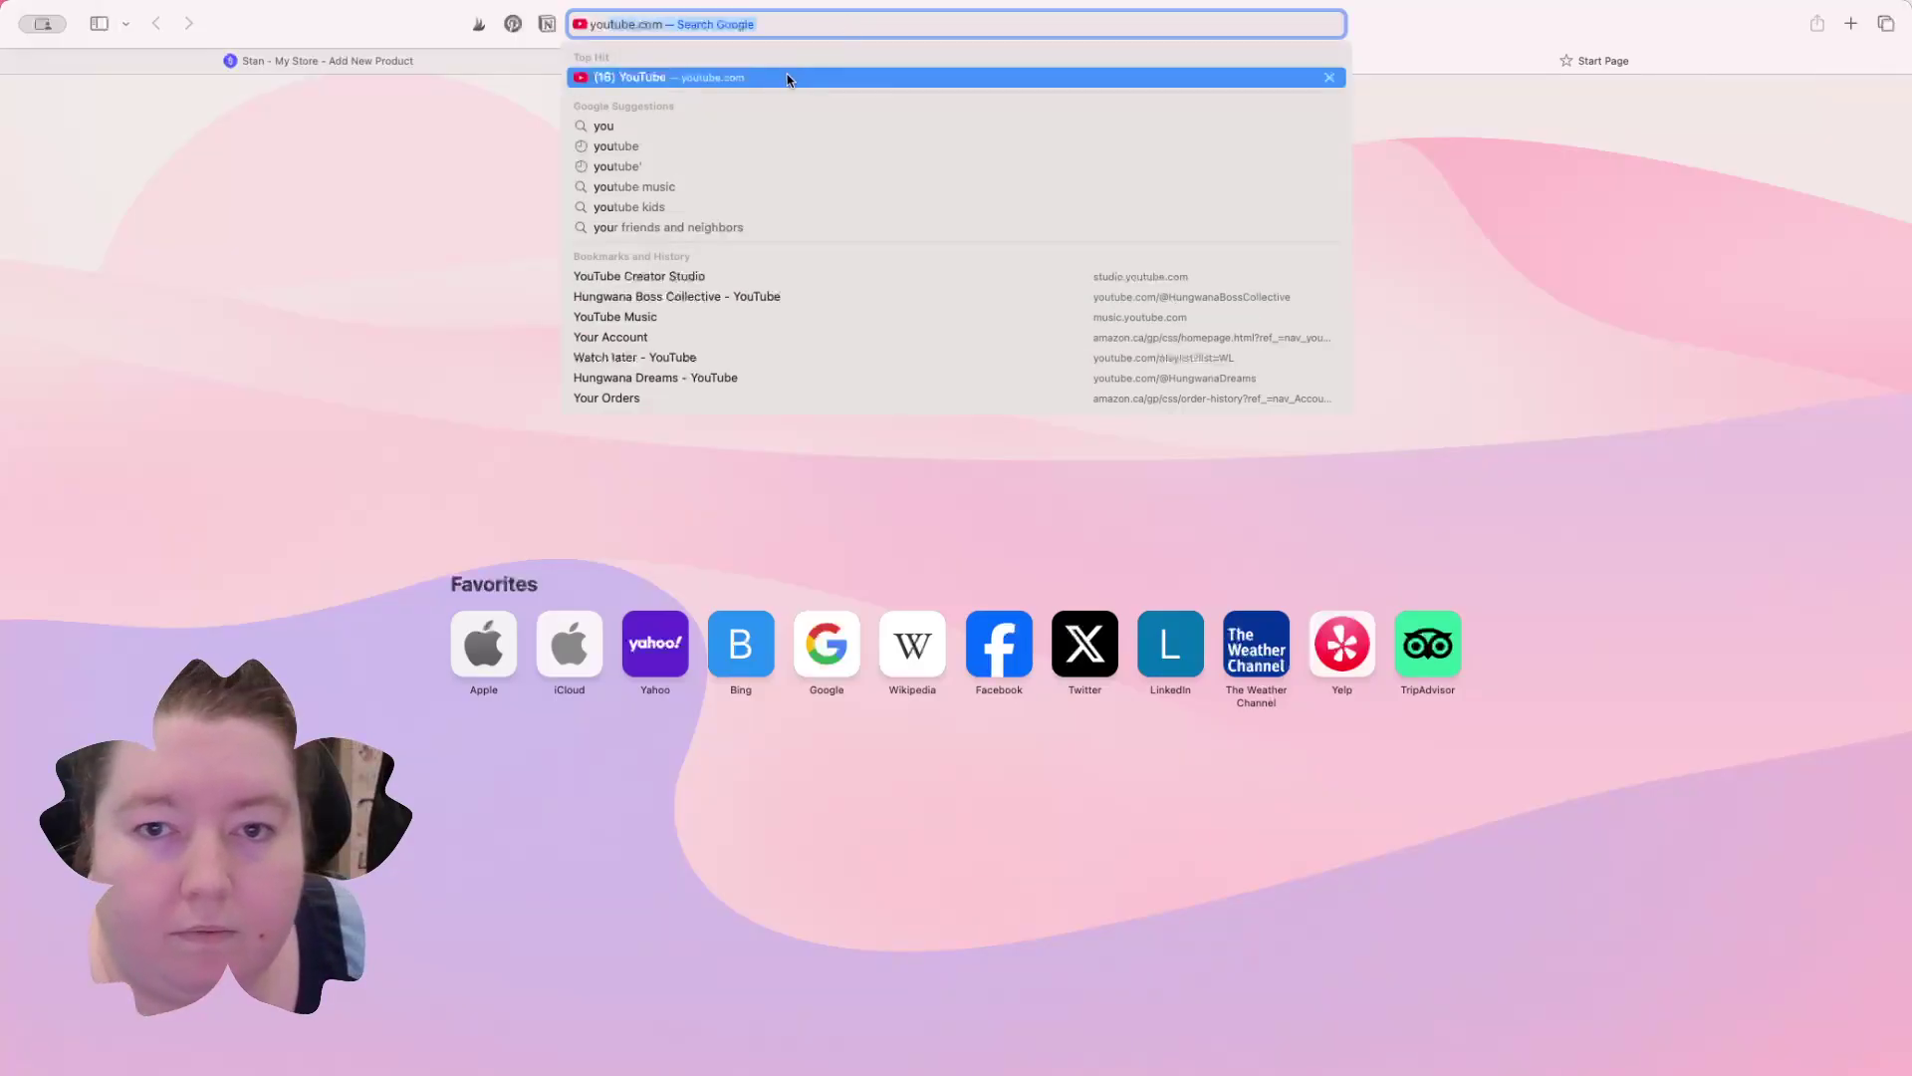
{"action": "left_click", "coordinate": [790, 79]}
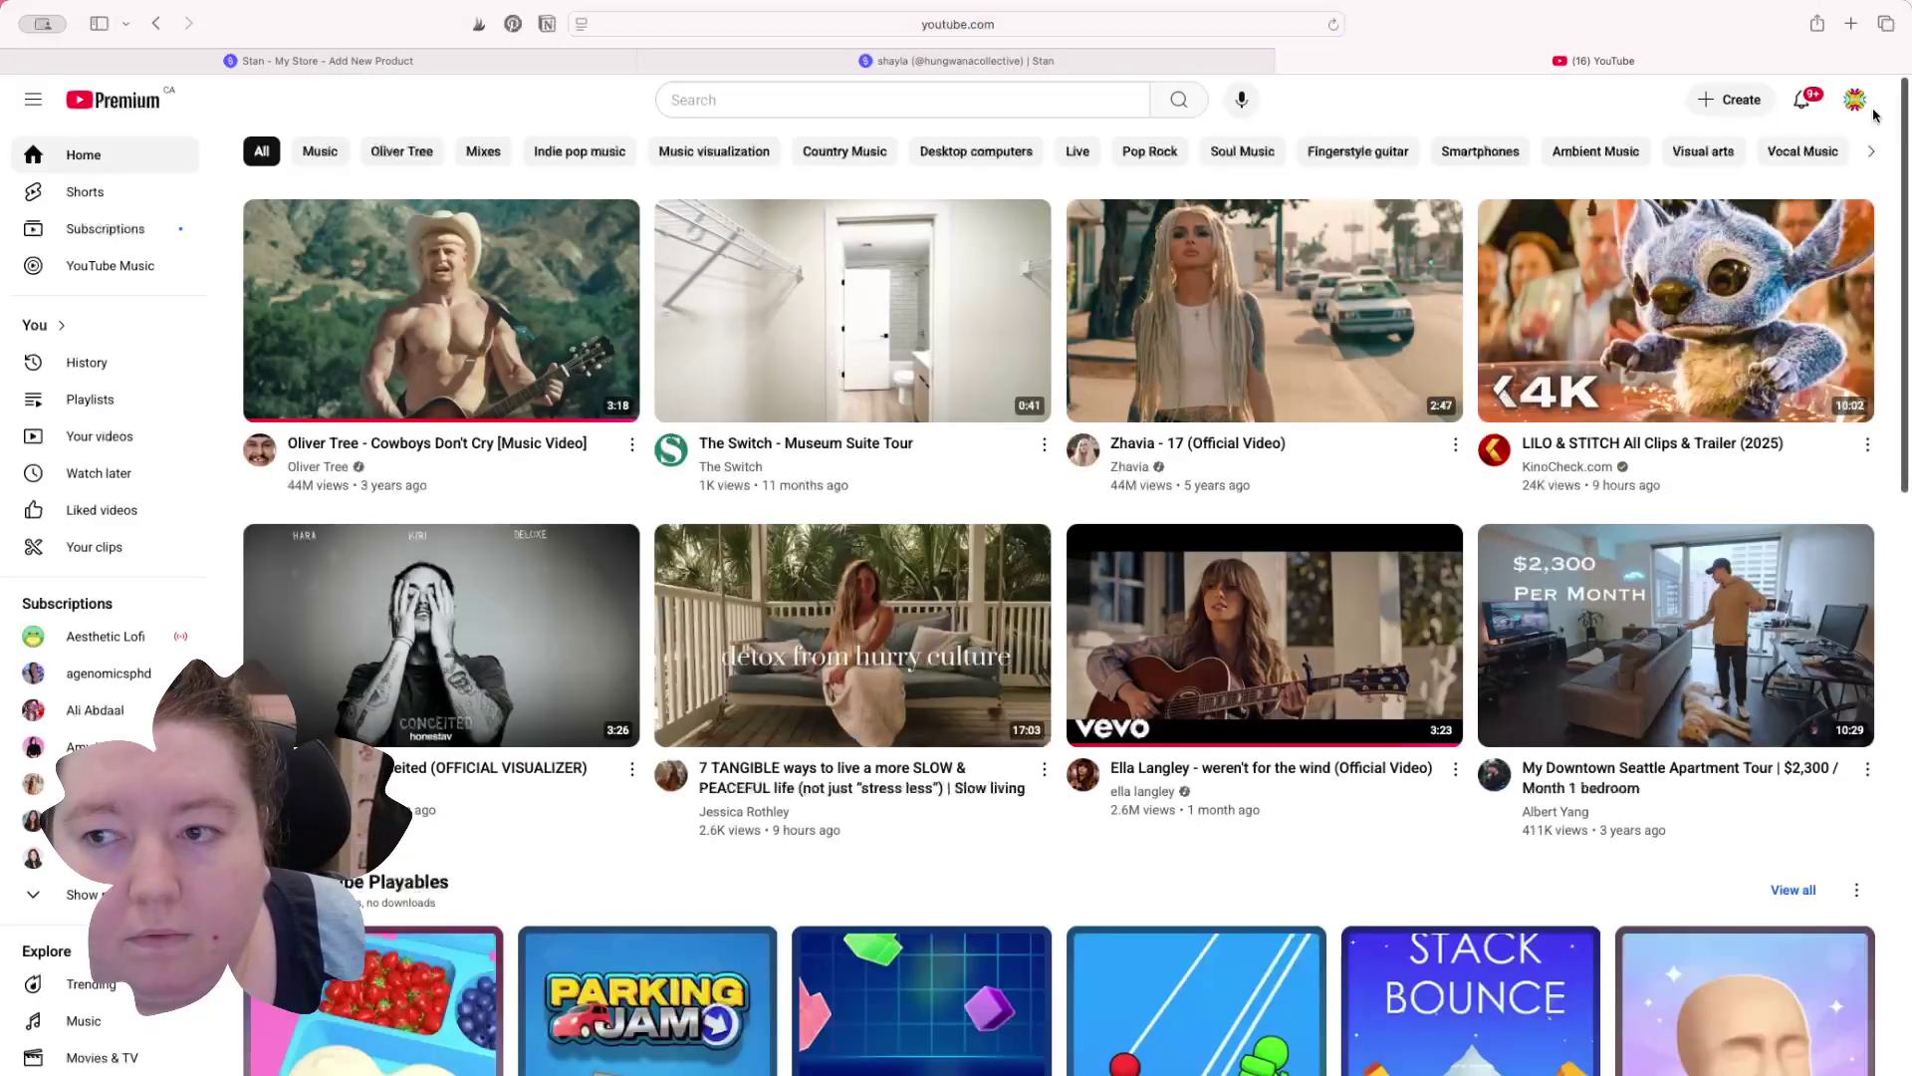
{"action": "left_click", "coordinate": [1852, 100]}
{"action": "left_click", "coordinate": [1717, 369]}
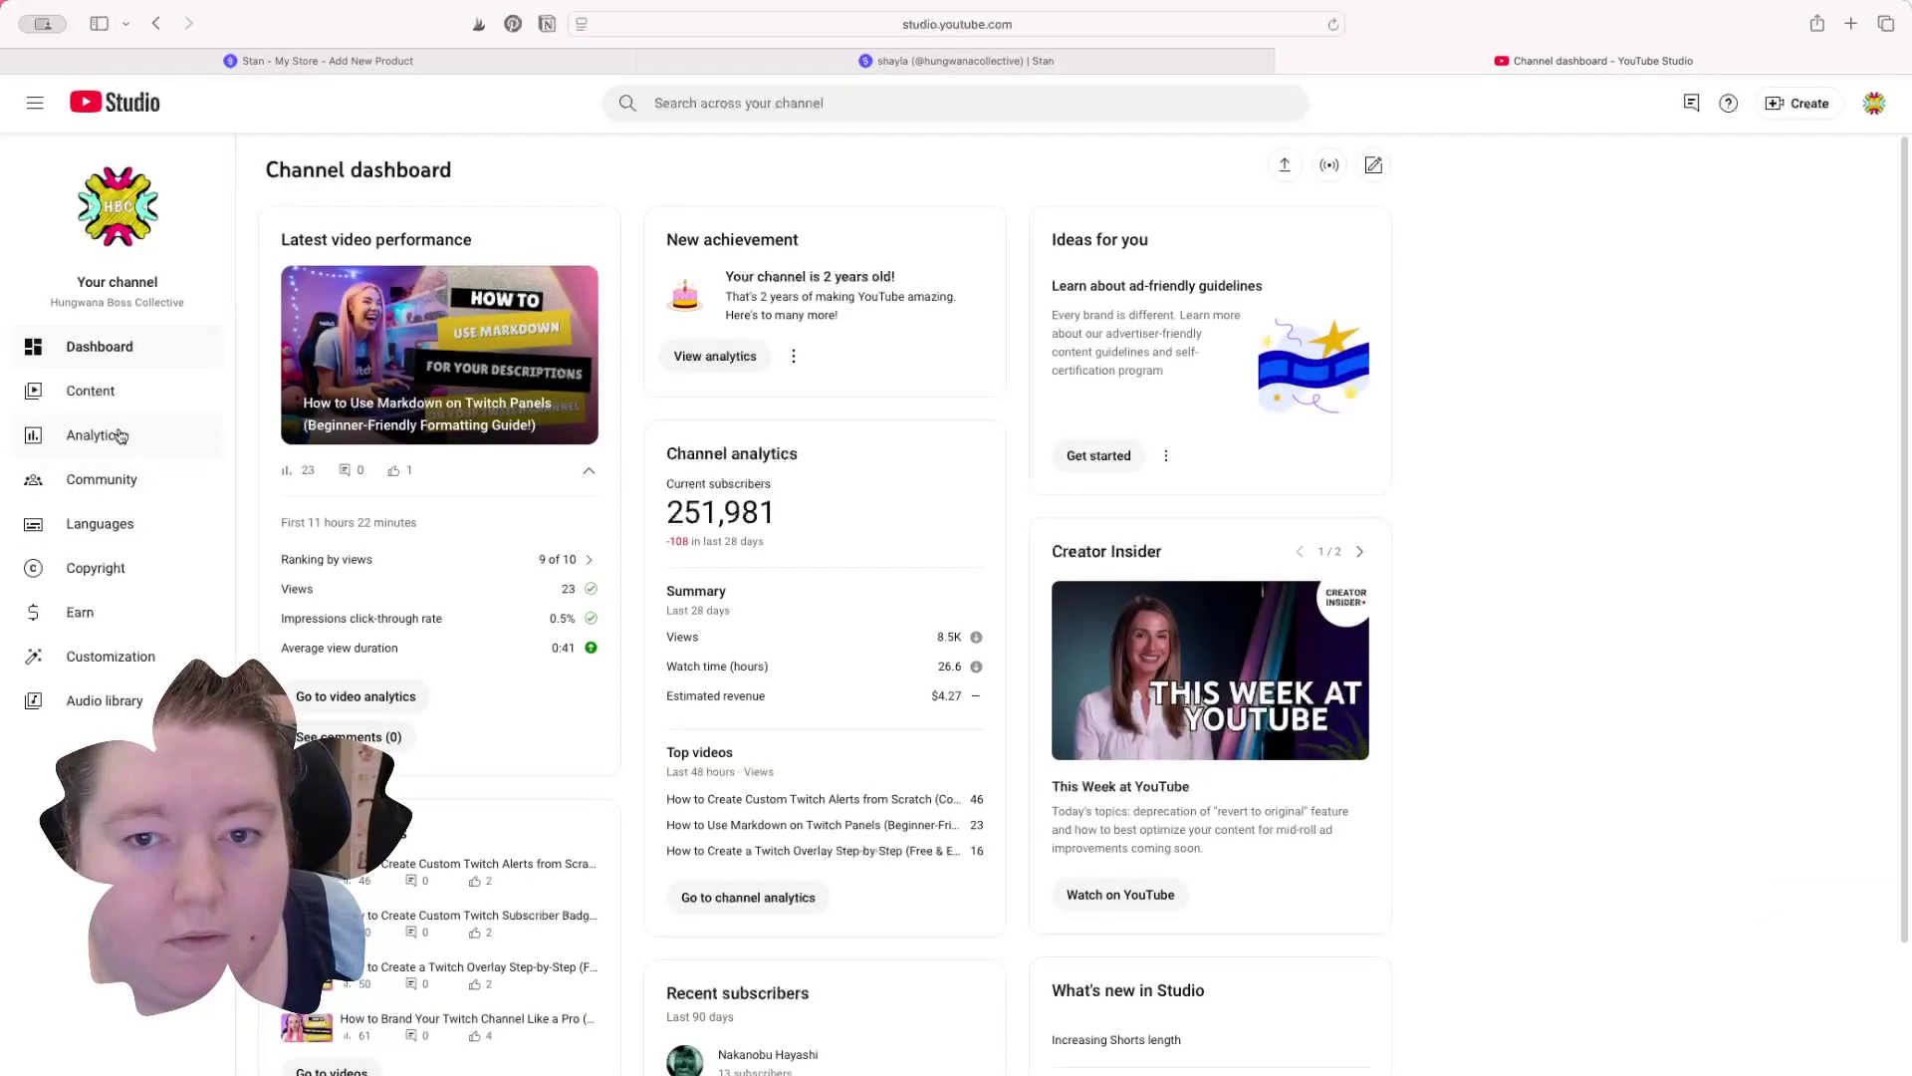
{"action": "left_click", "coordinate": [119, 435]}
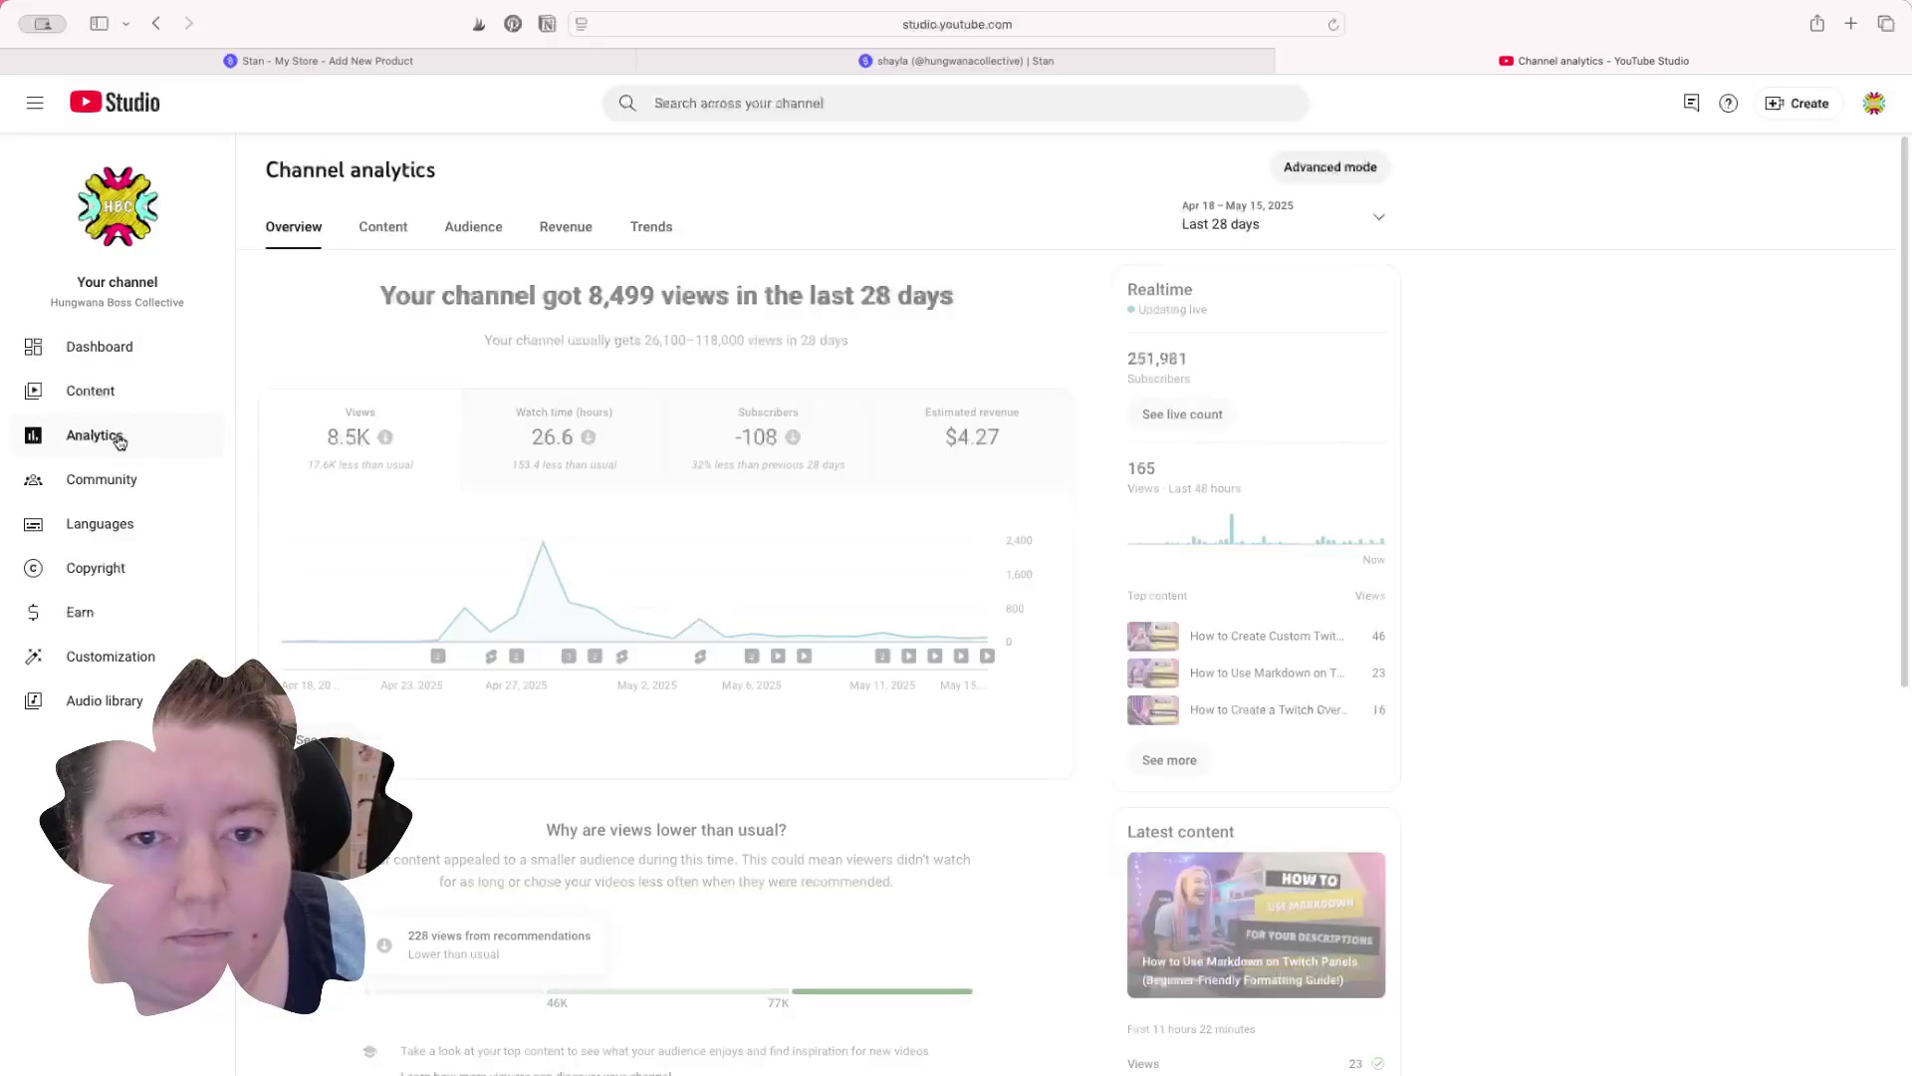
{"action": "left_click", "coordinate": [110, 391]}
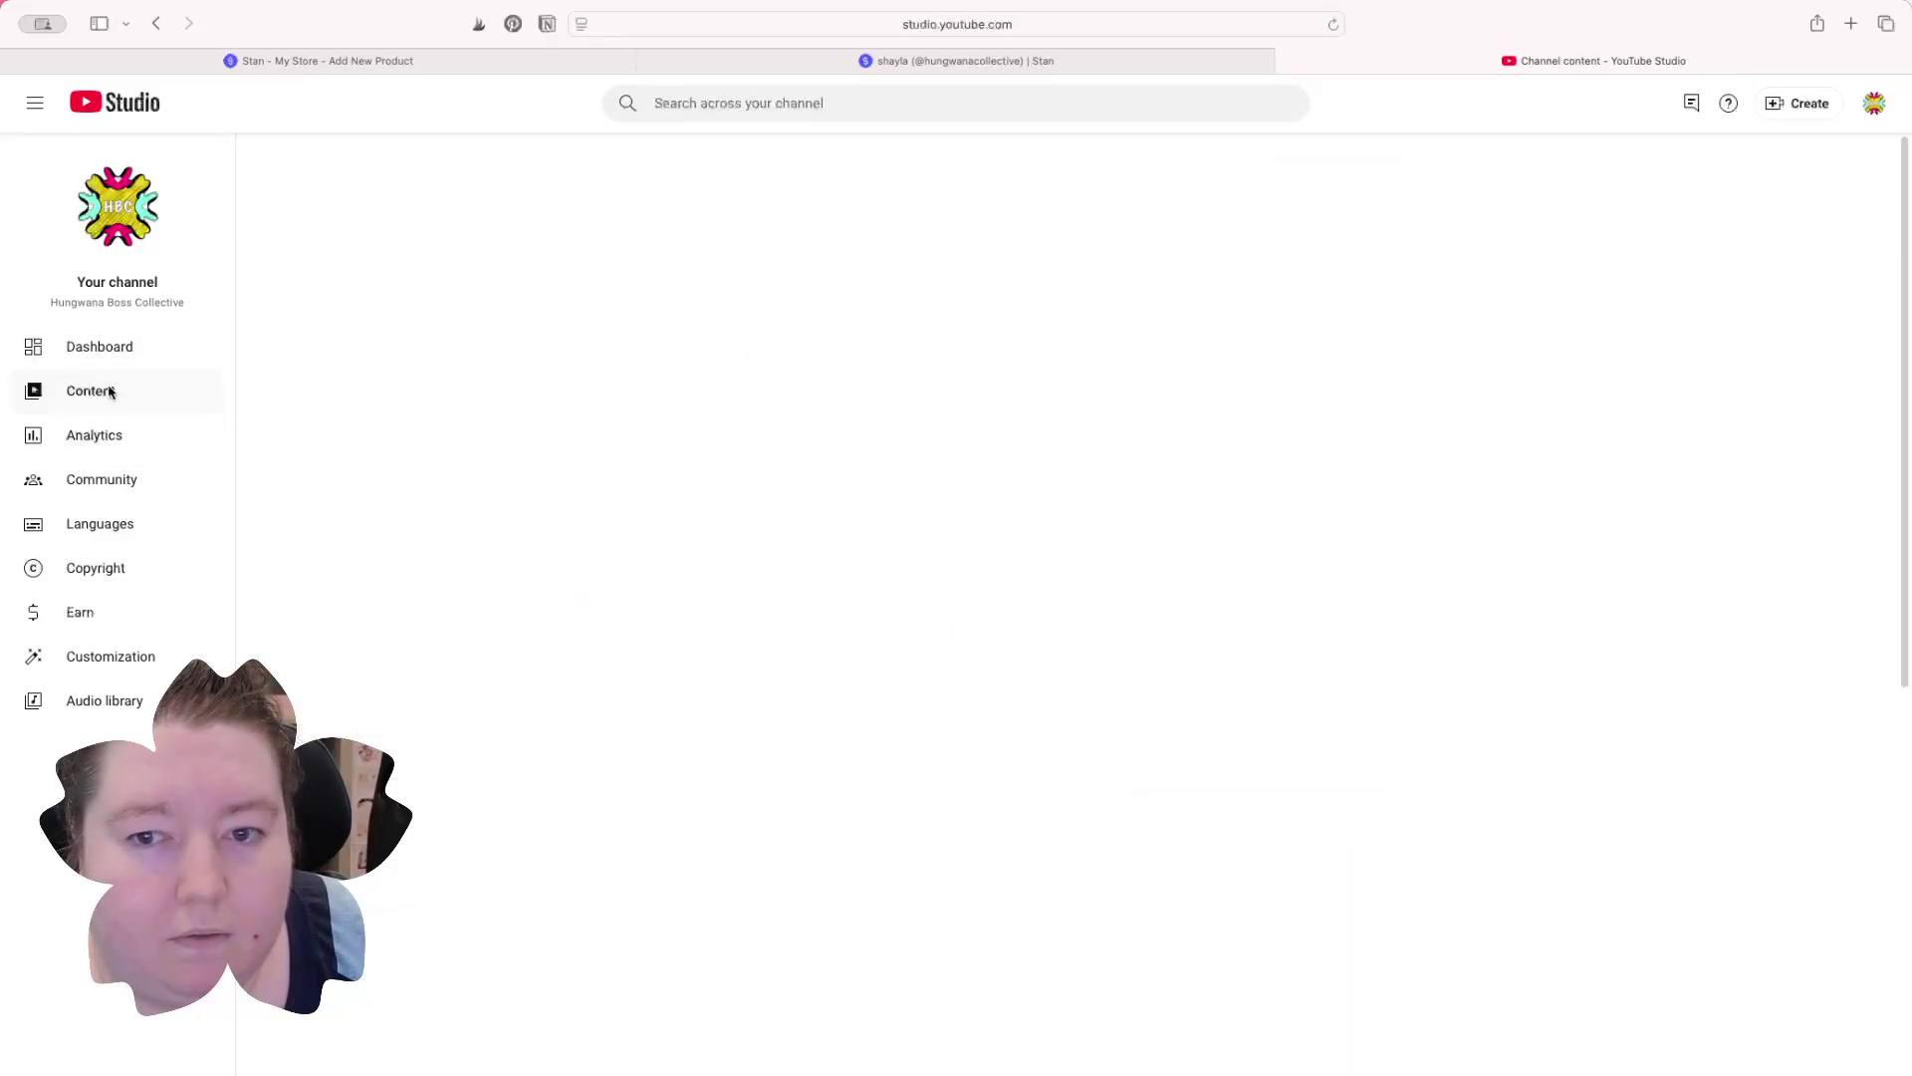
Step: Copy the shareable link of the video "How to Use Markdown on Twitch Panels (Beginner-Friendly Formatting Guide!)"
{"action": "mouse_move", "coordinate": [480, 348]}
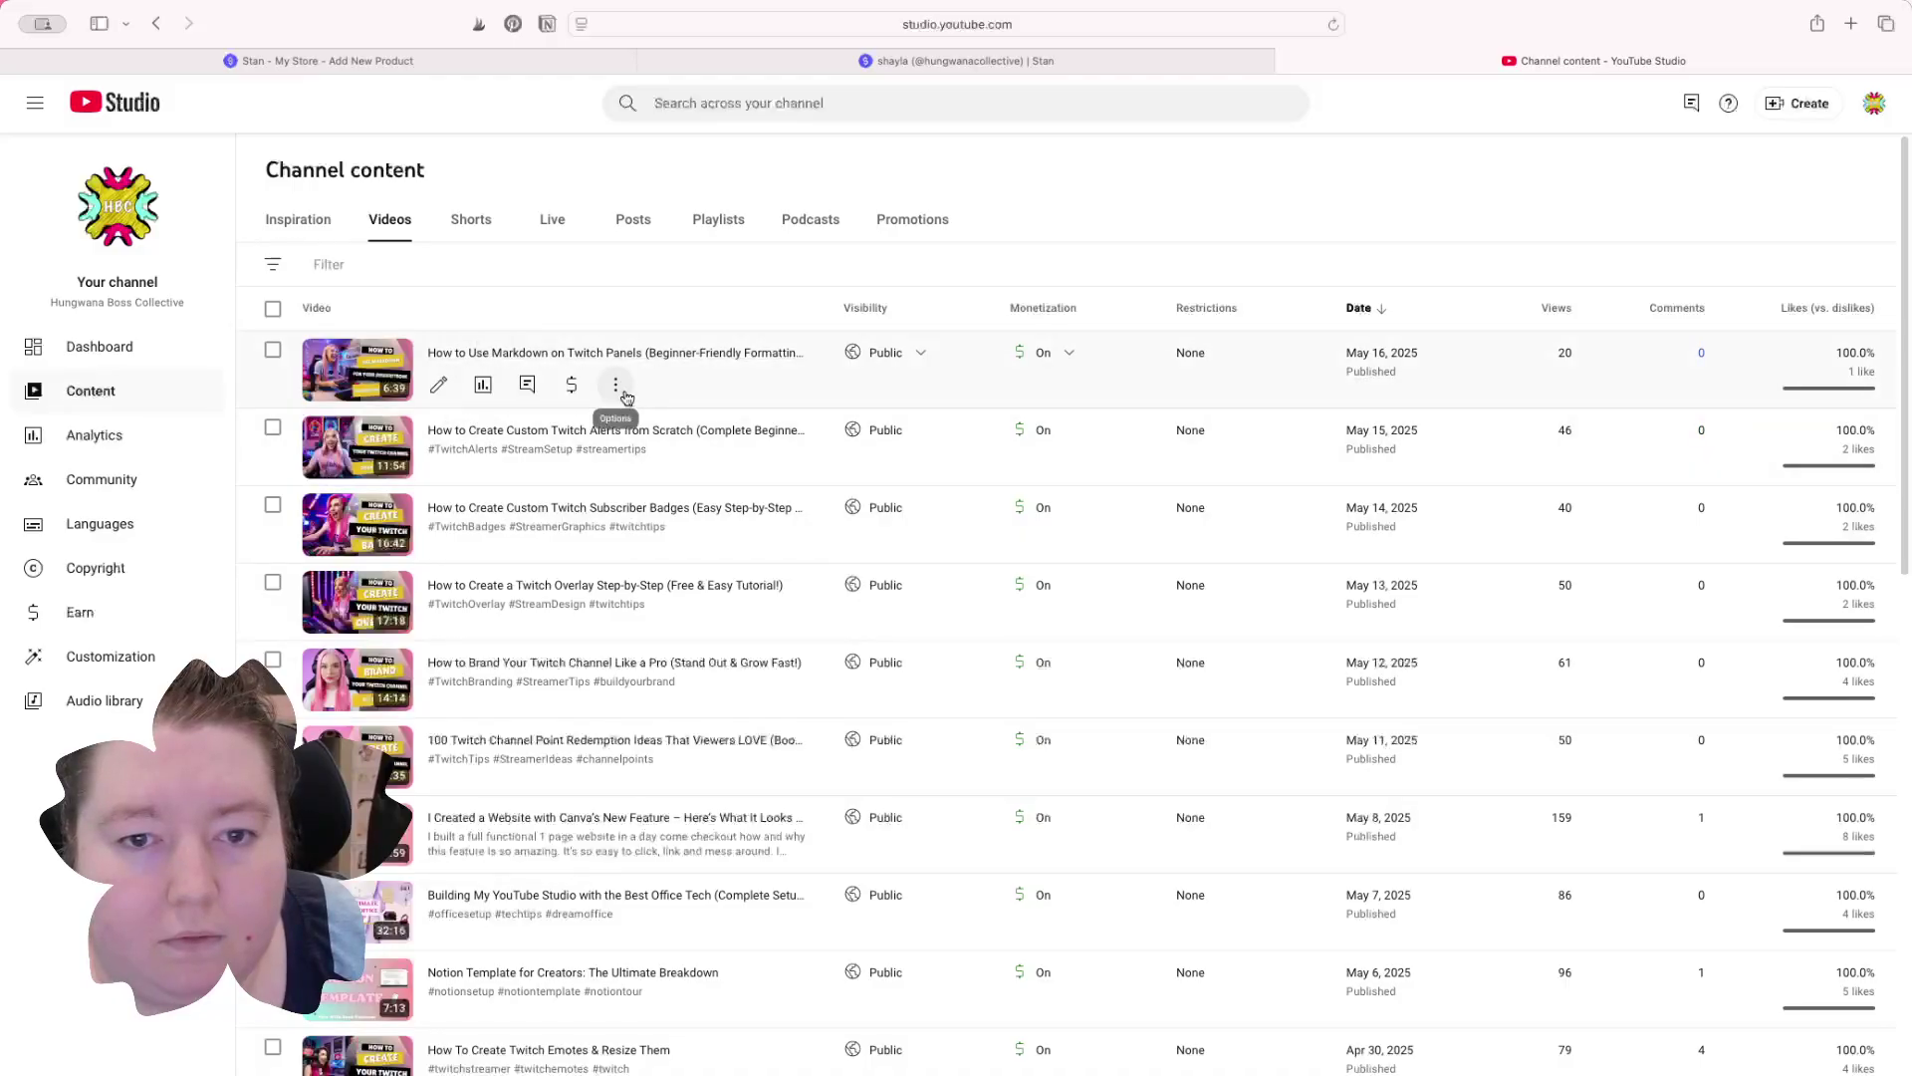
{"action": "mouse_move", "coordinate": [607, 388]}
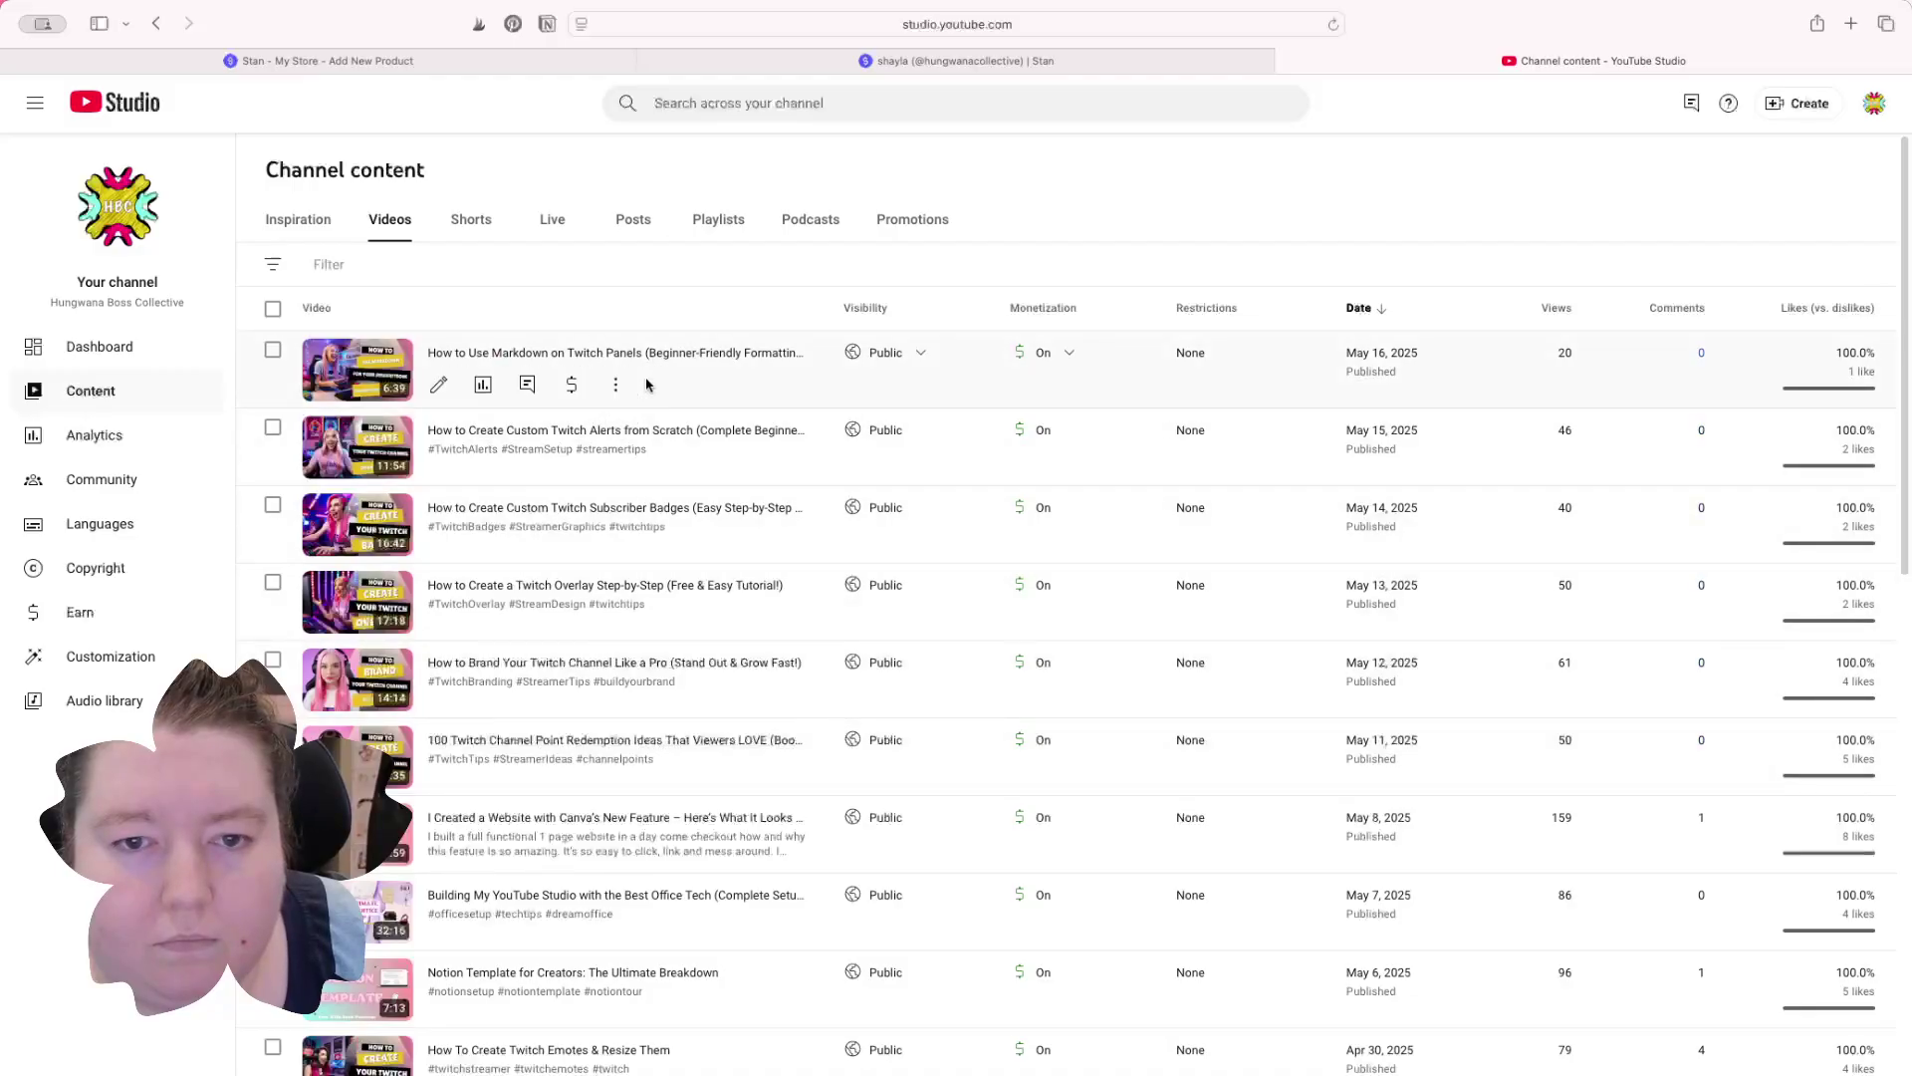
{"action": "scroll", "coordinate": [717, 874], "scroll_direction": "down", "scroll_amount": 15}
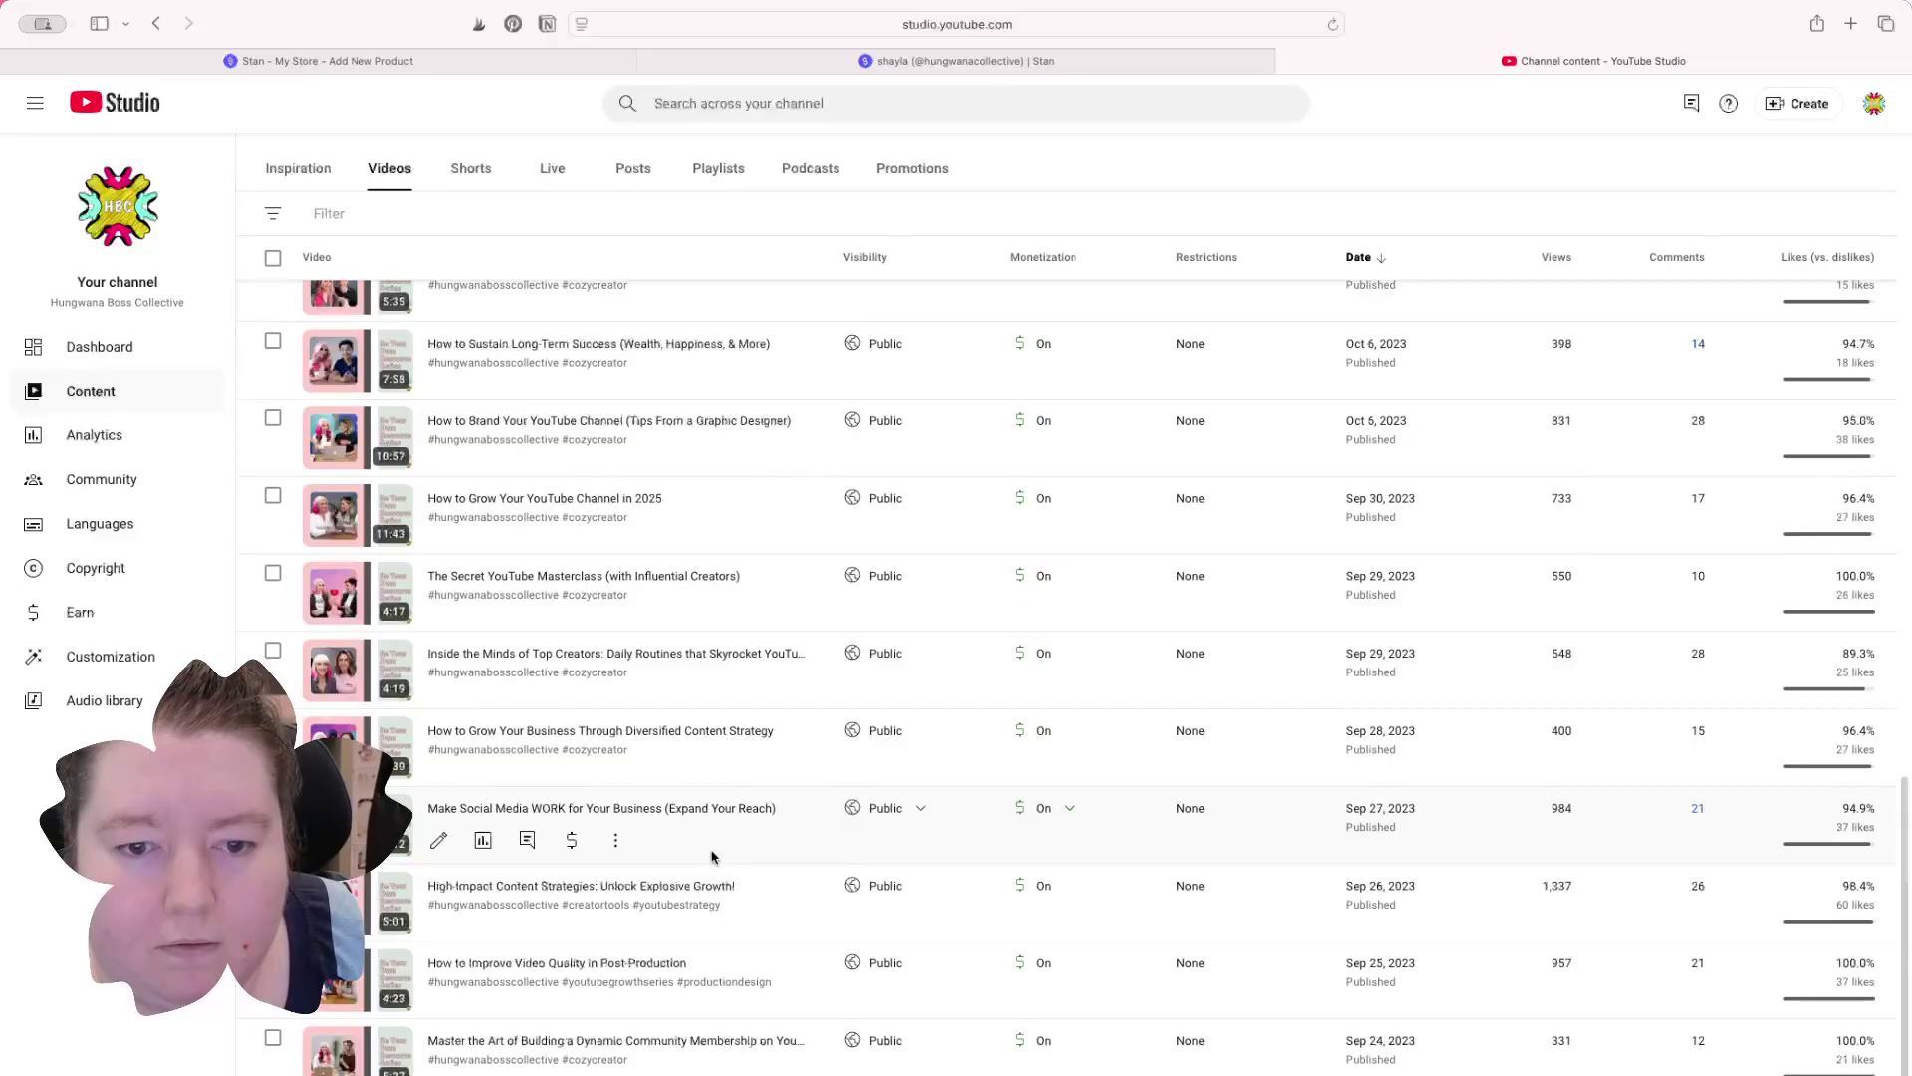
{"action": "scroll", "coordinate": [697, 597], "scroll_direction": "up", "scroll_amount": 20}
{"action": "left_click", "coordinate": [615, 384]}
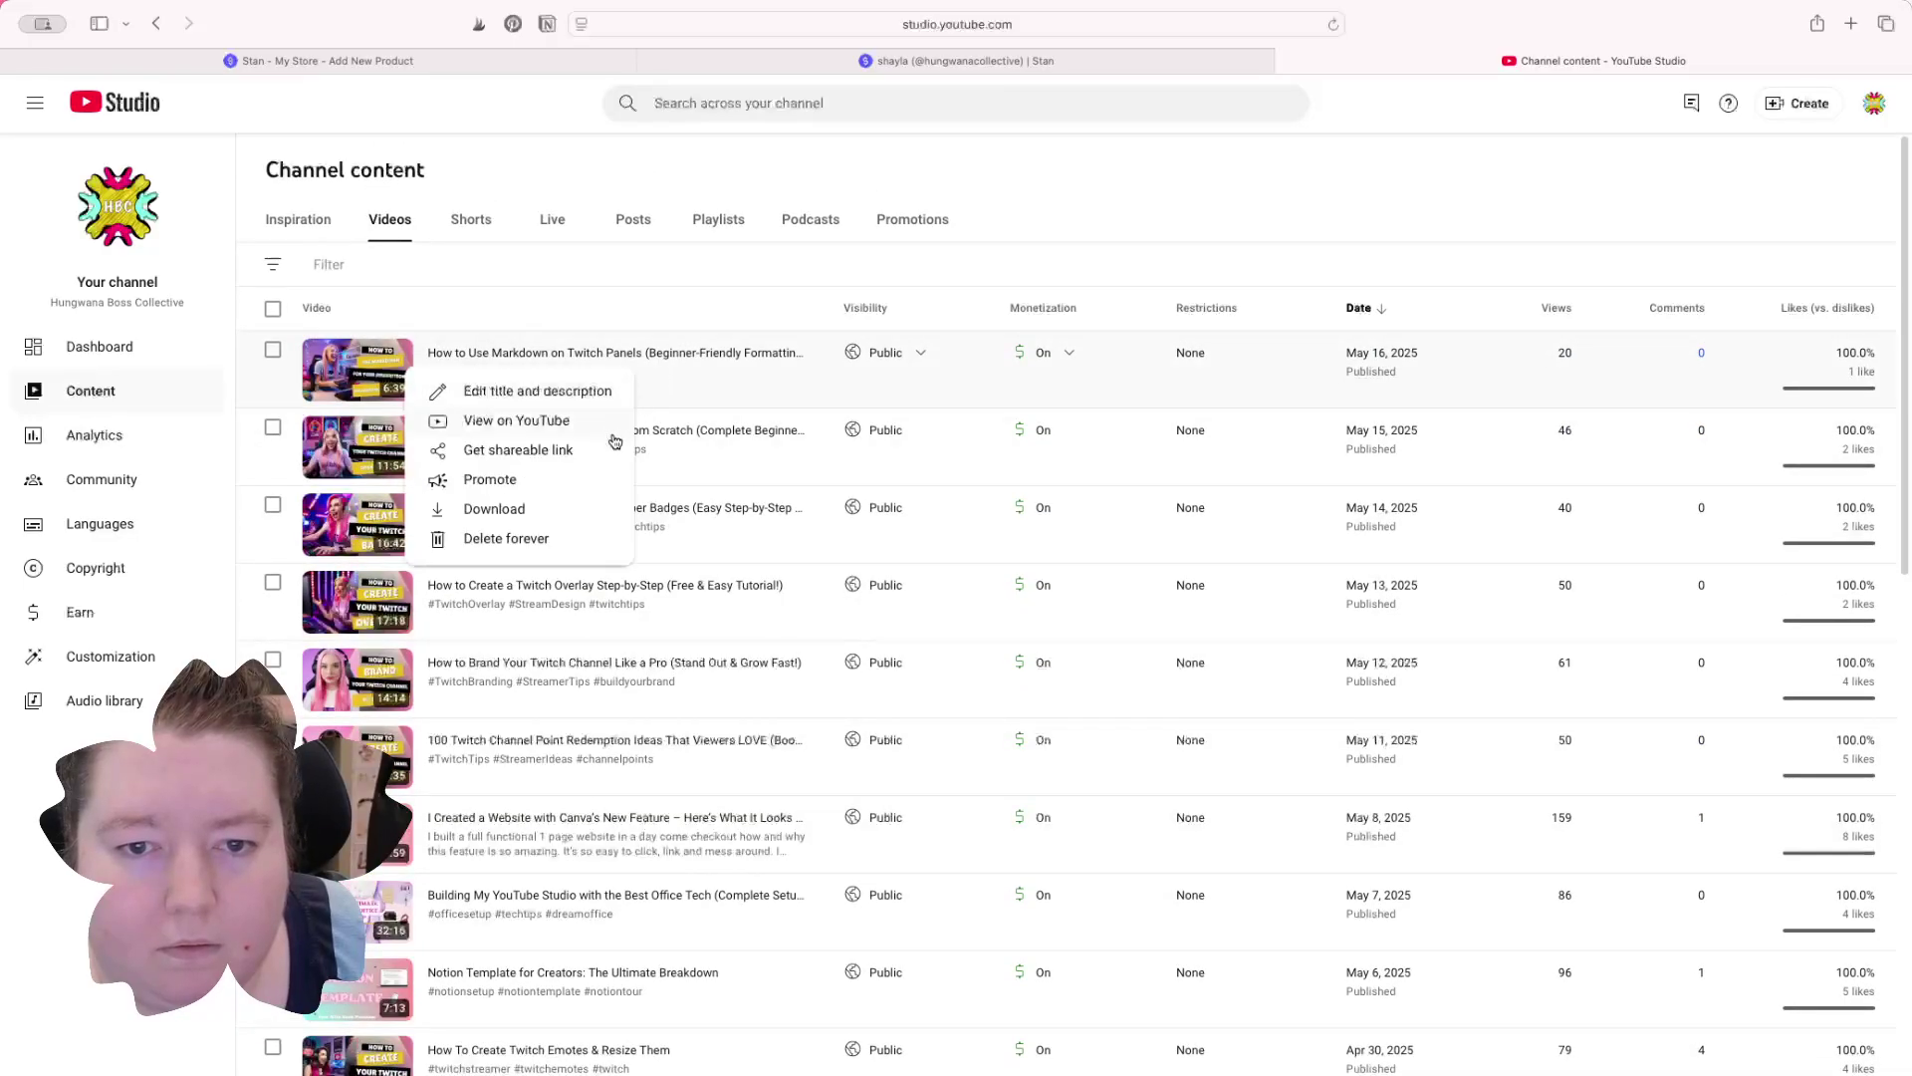
{"action": "left_click", "coordinate": [530, 450]}
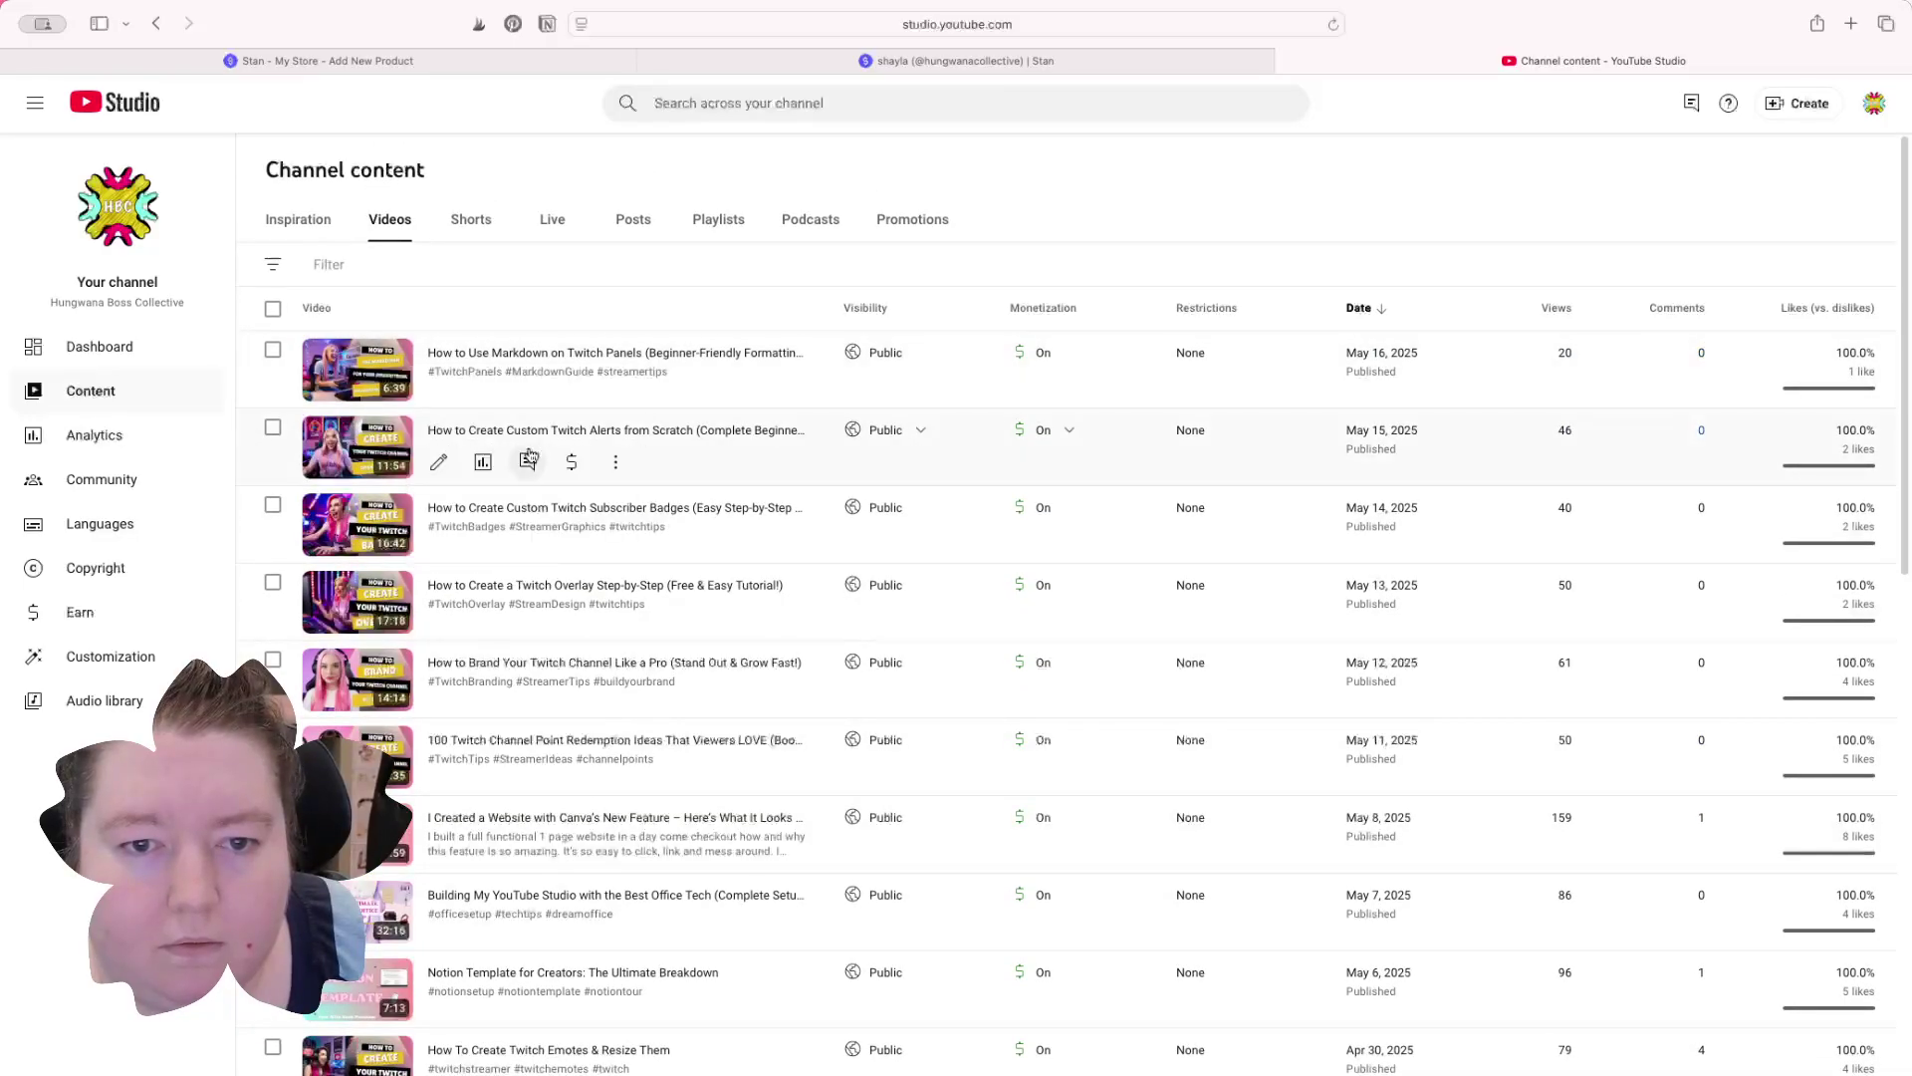
Step: Return to the store's new product page and paste the copied YouTube video link into the media link's URL field
{"action": "left_click", "coordinate": [1286, 61]}
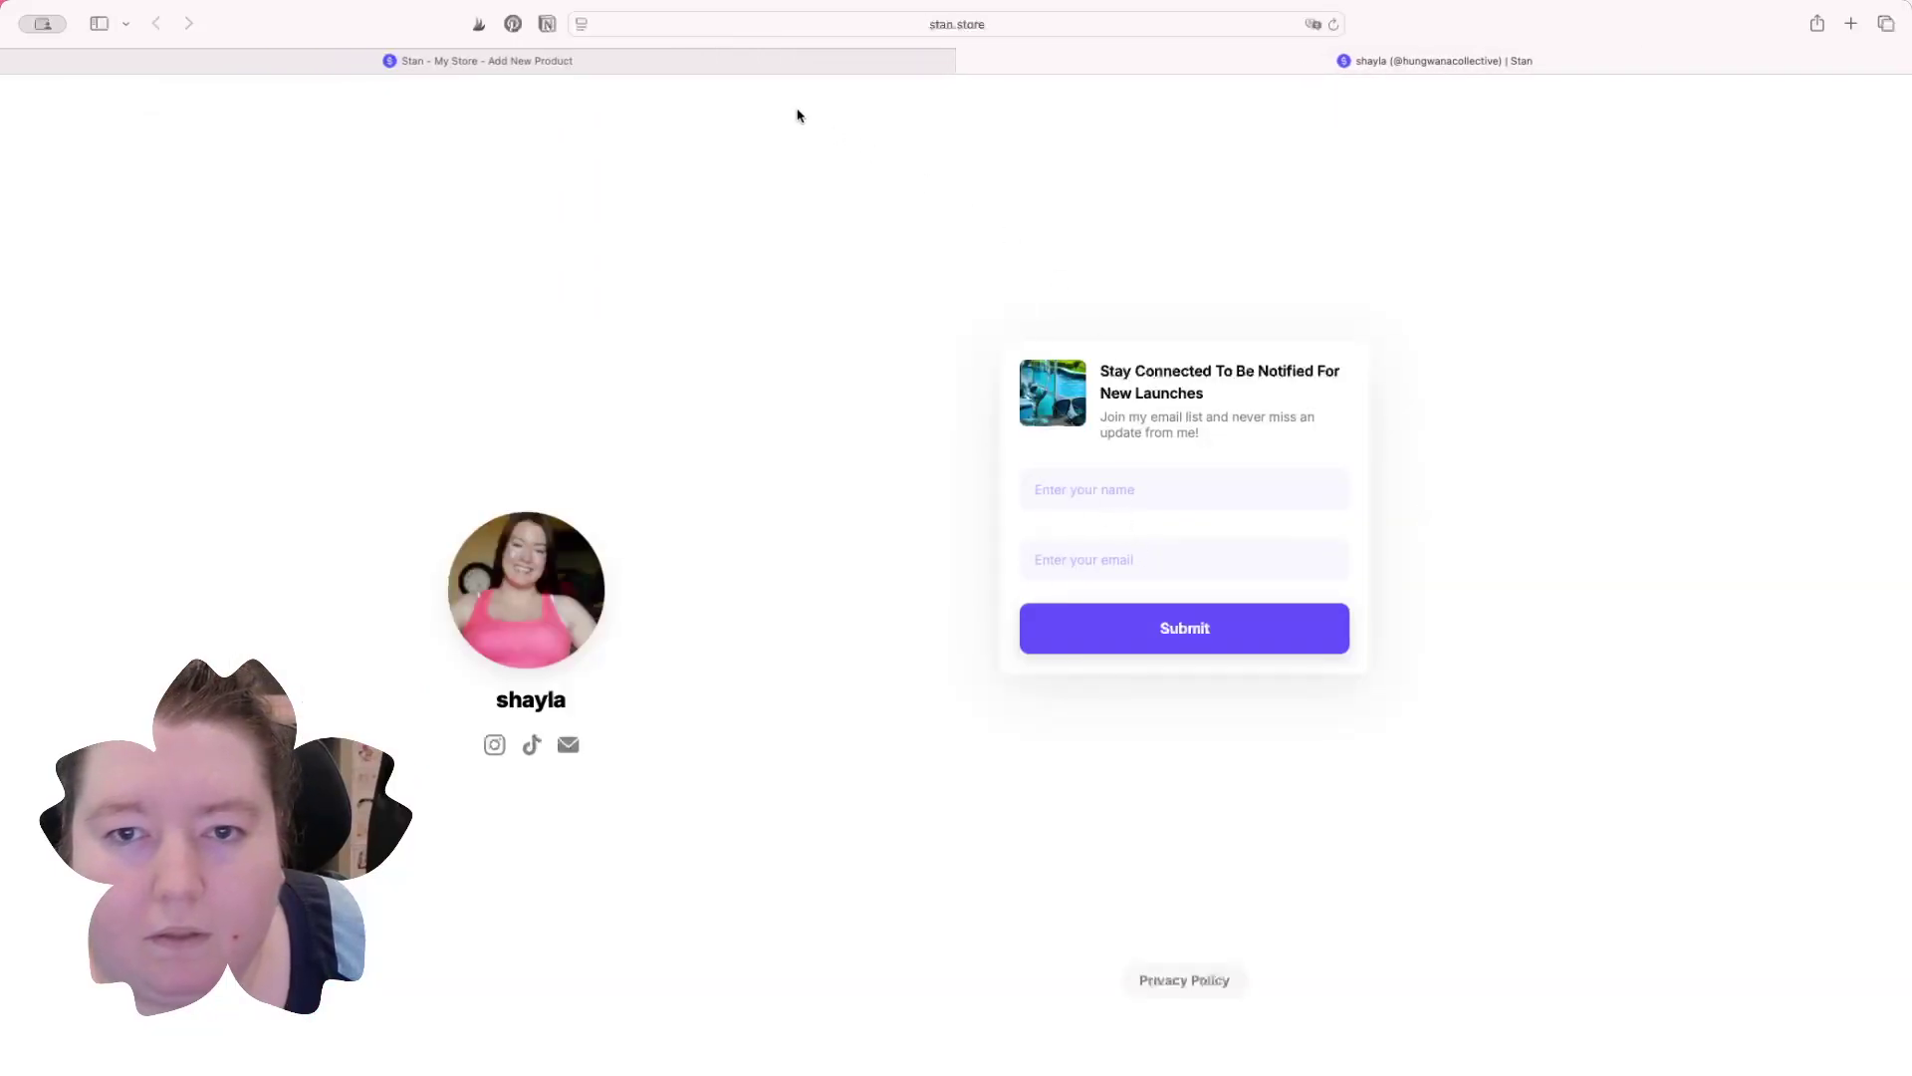
{"action": "left_click", "coordinate": [677, 60]}
{"action": "right_click", "coordinate": [282, 459]}
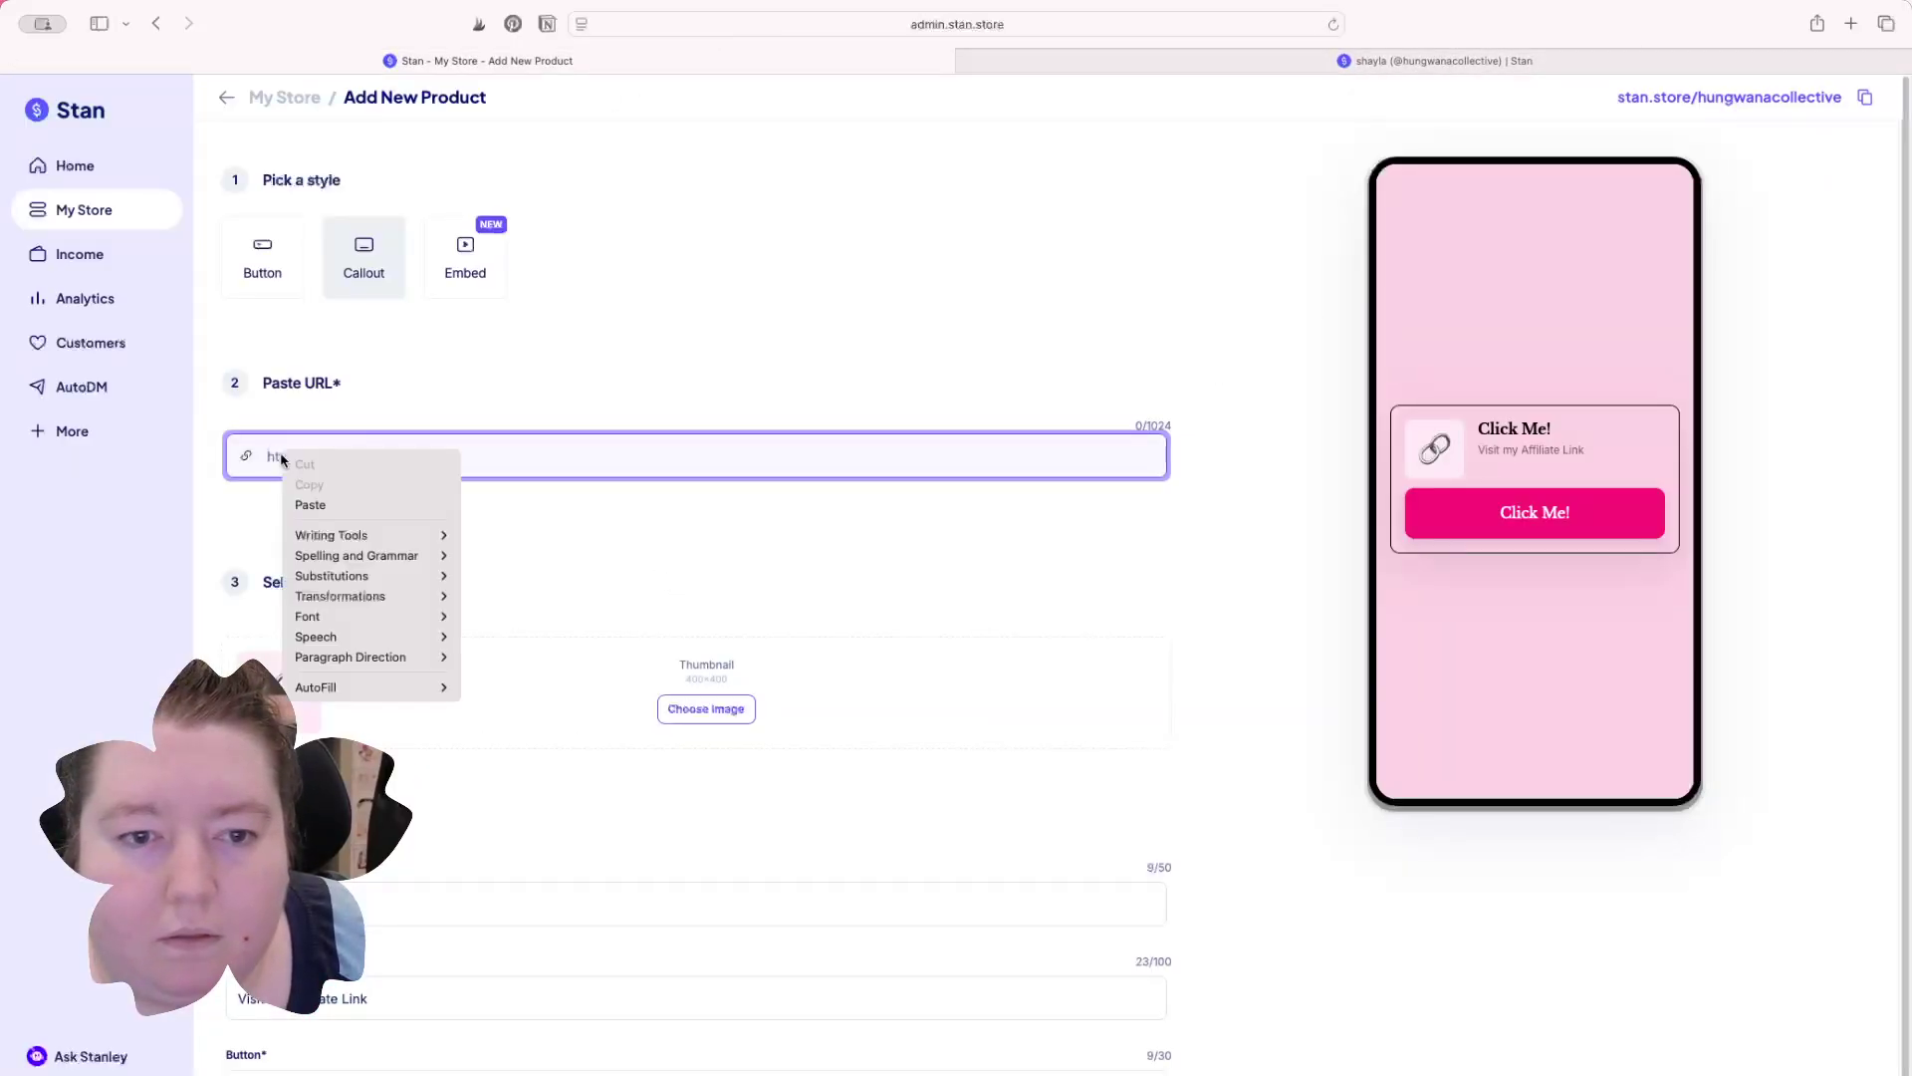
{"action": "left_click", "coordinate": [337, 505]}
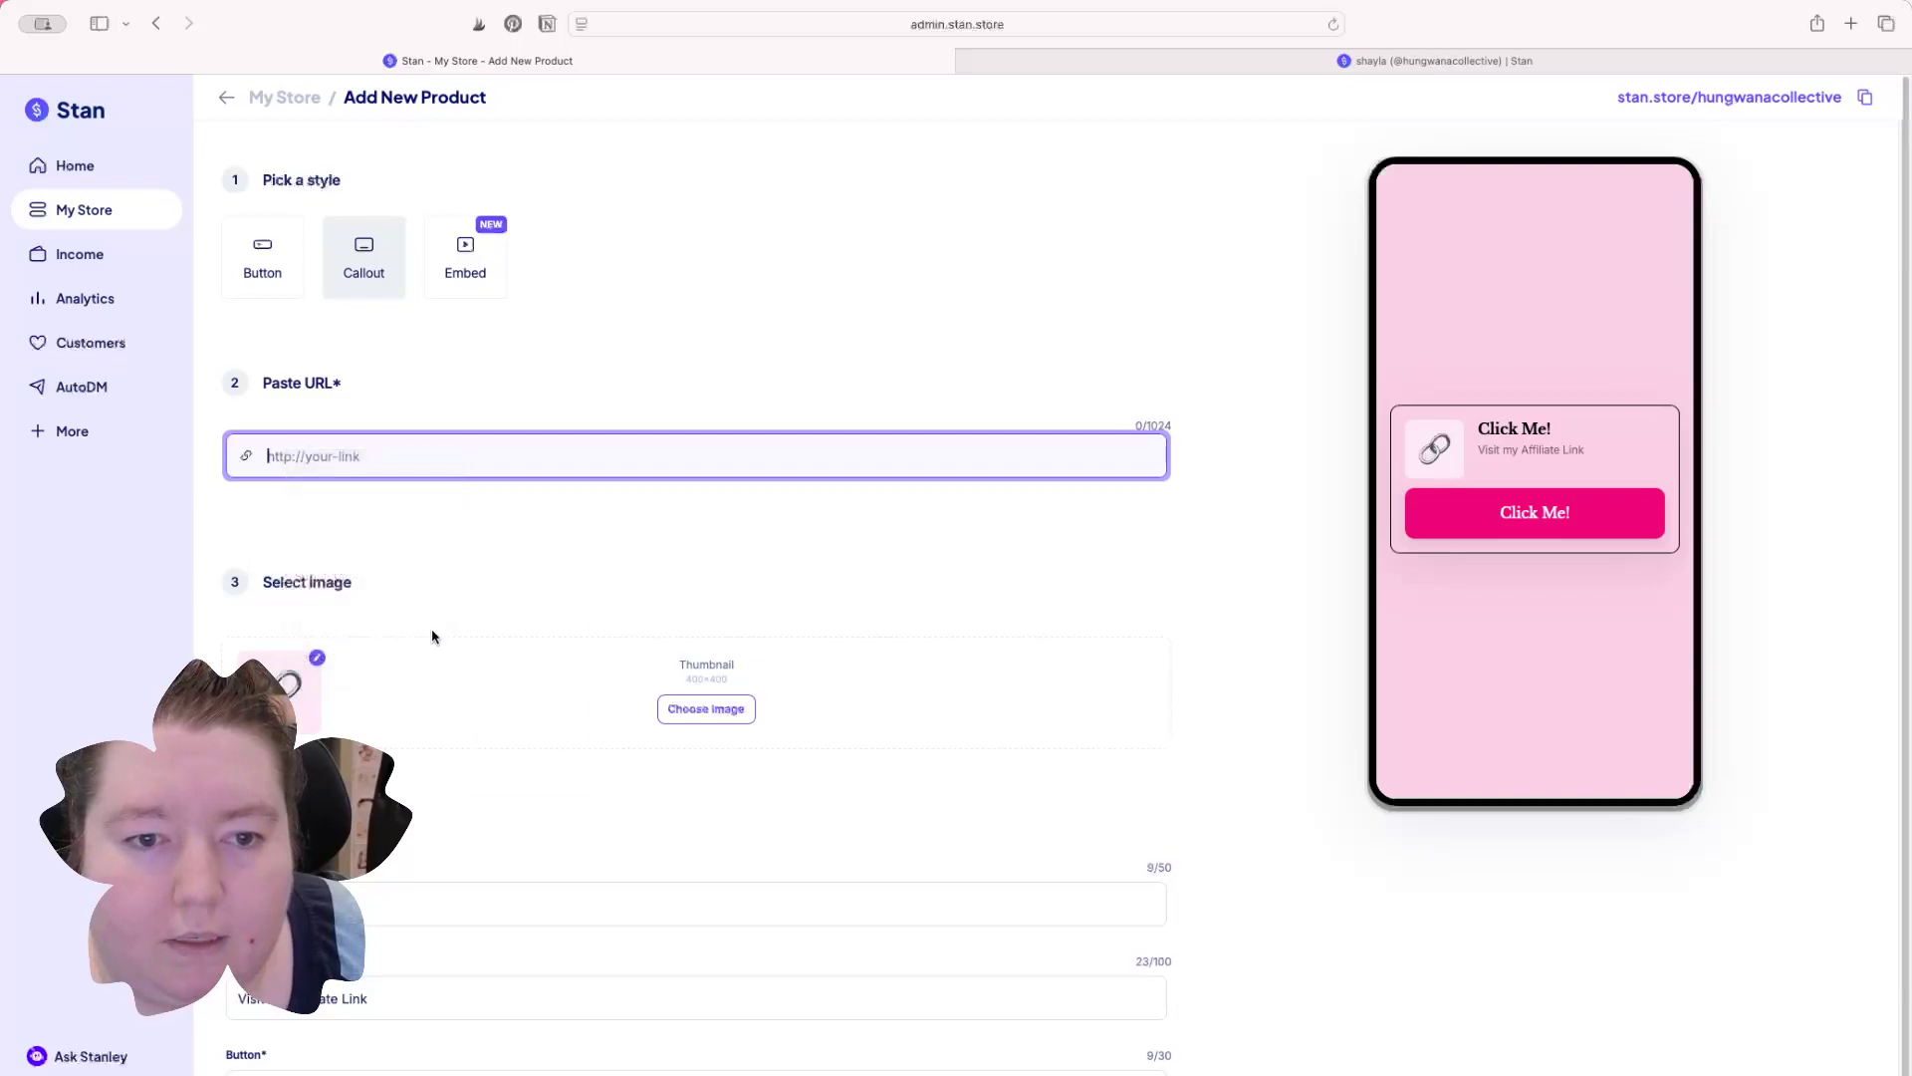
{"action": "left_click", "coordinate": [741, 716]}
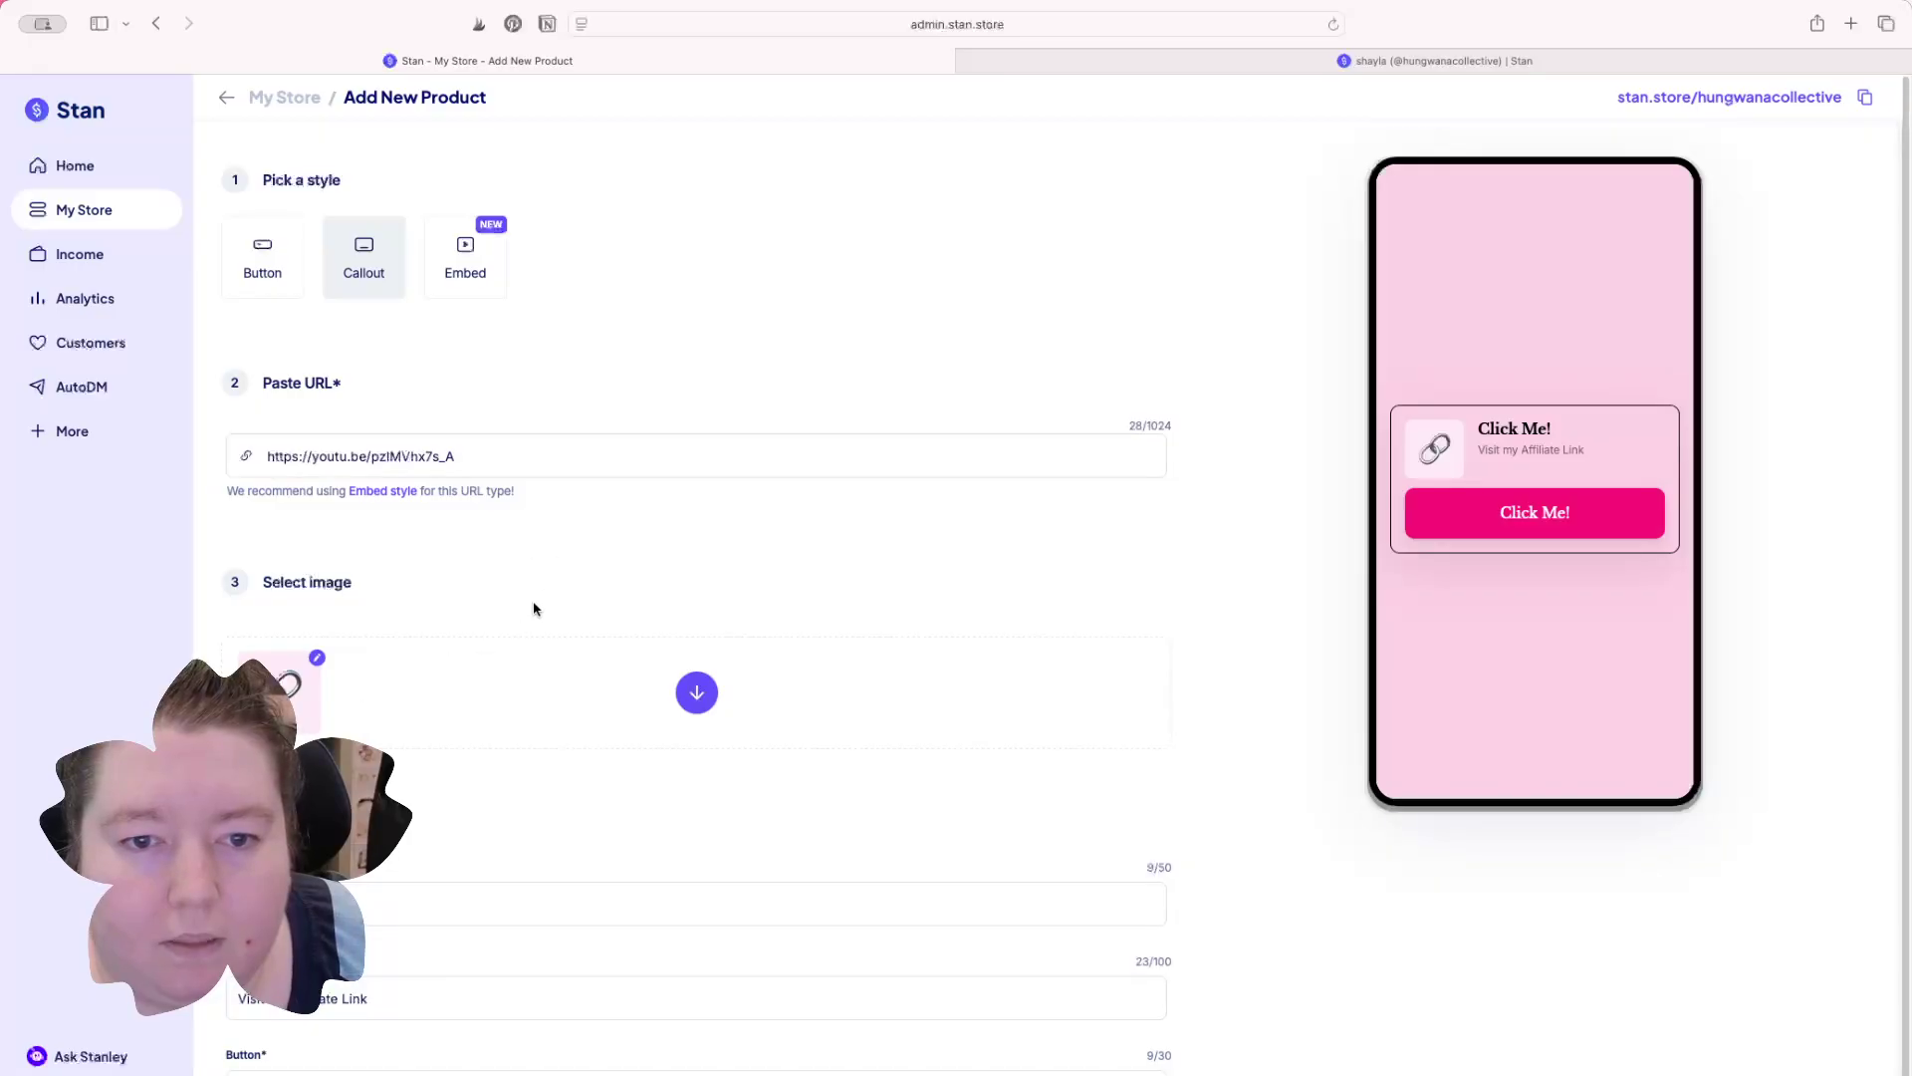
Step: Try the Callout and Button styles, set the media link to Embed, publish it, and check it in the store preview
{"action": "scroll", "coordinate": [538, 609], "scroll_direction": "down", "scroll_amount": 2}
{"action": "left_click", "coordinate": [384, 397]}
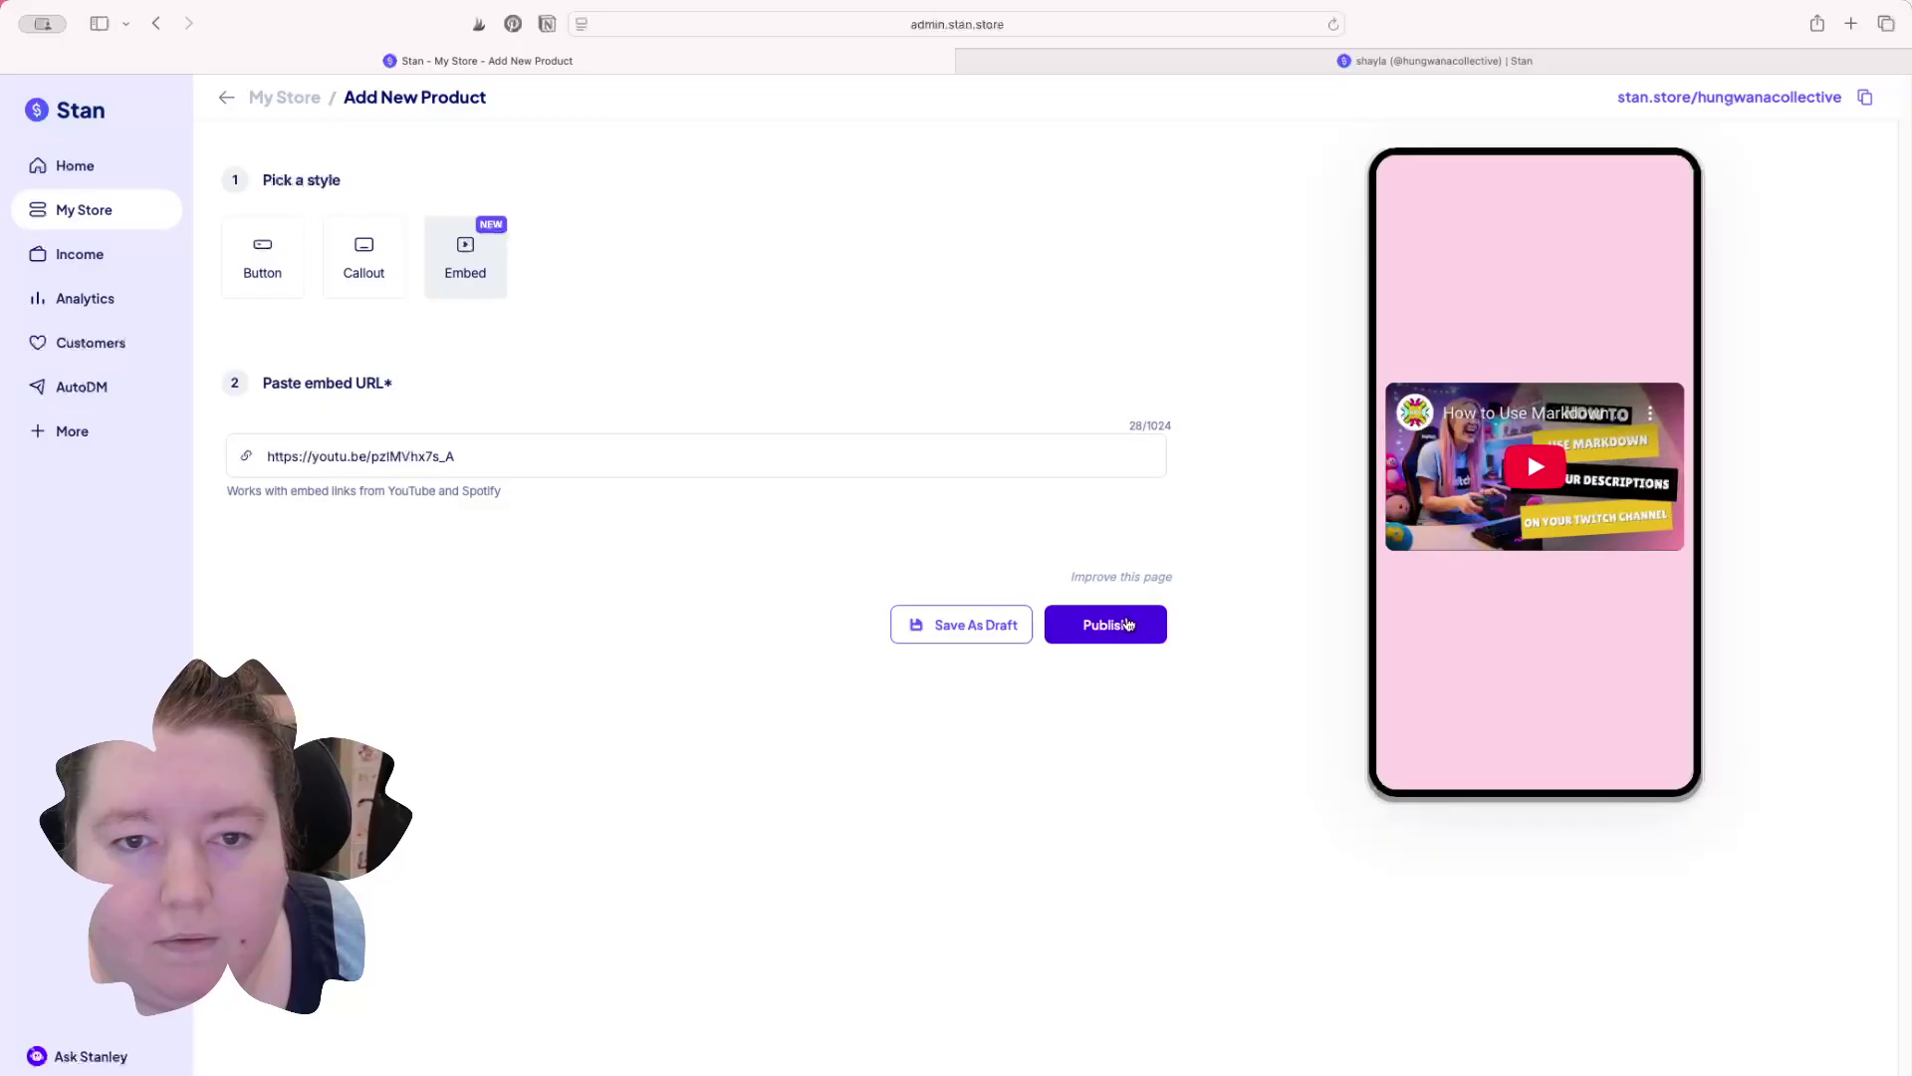
{"action": "left_click", "coordinate": [367, 261]}
{"action": "left_click", "coordinate": [295, 267]}
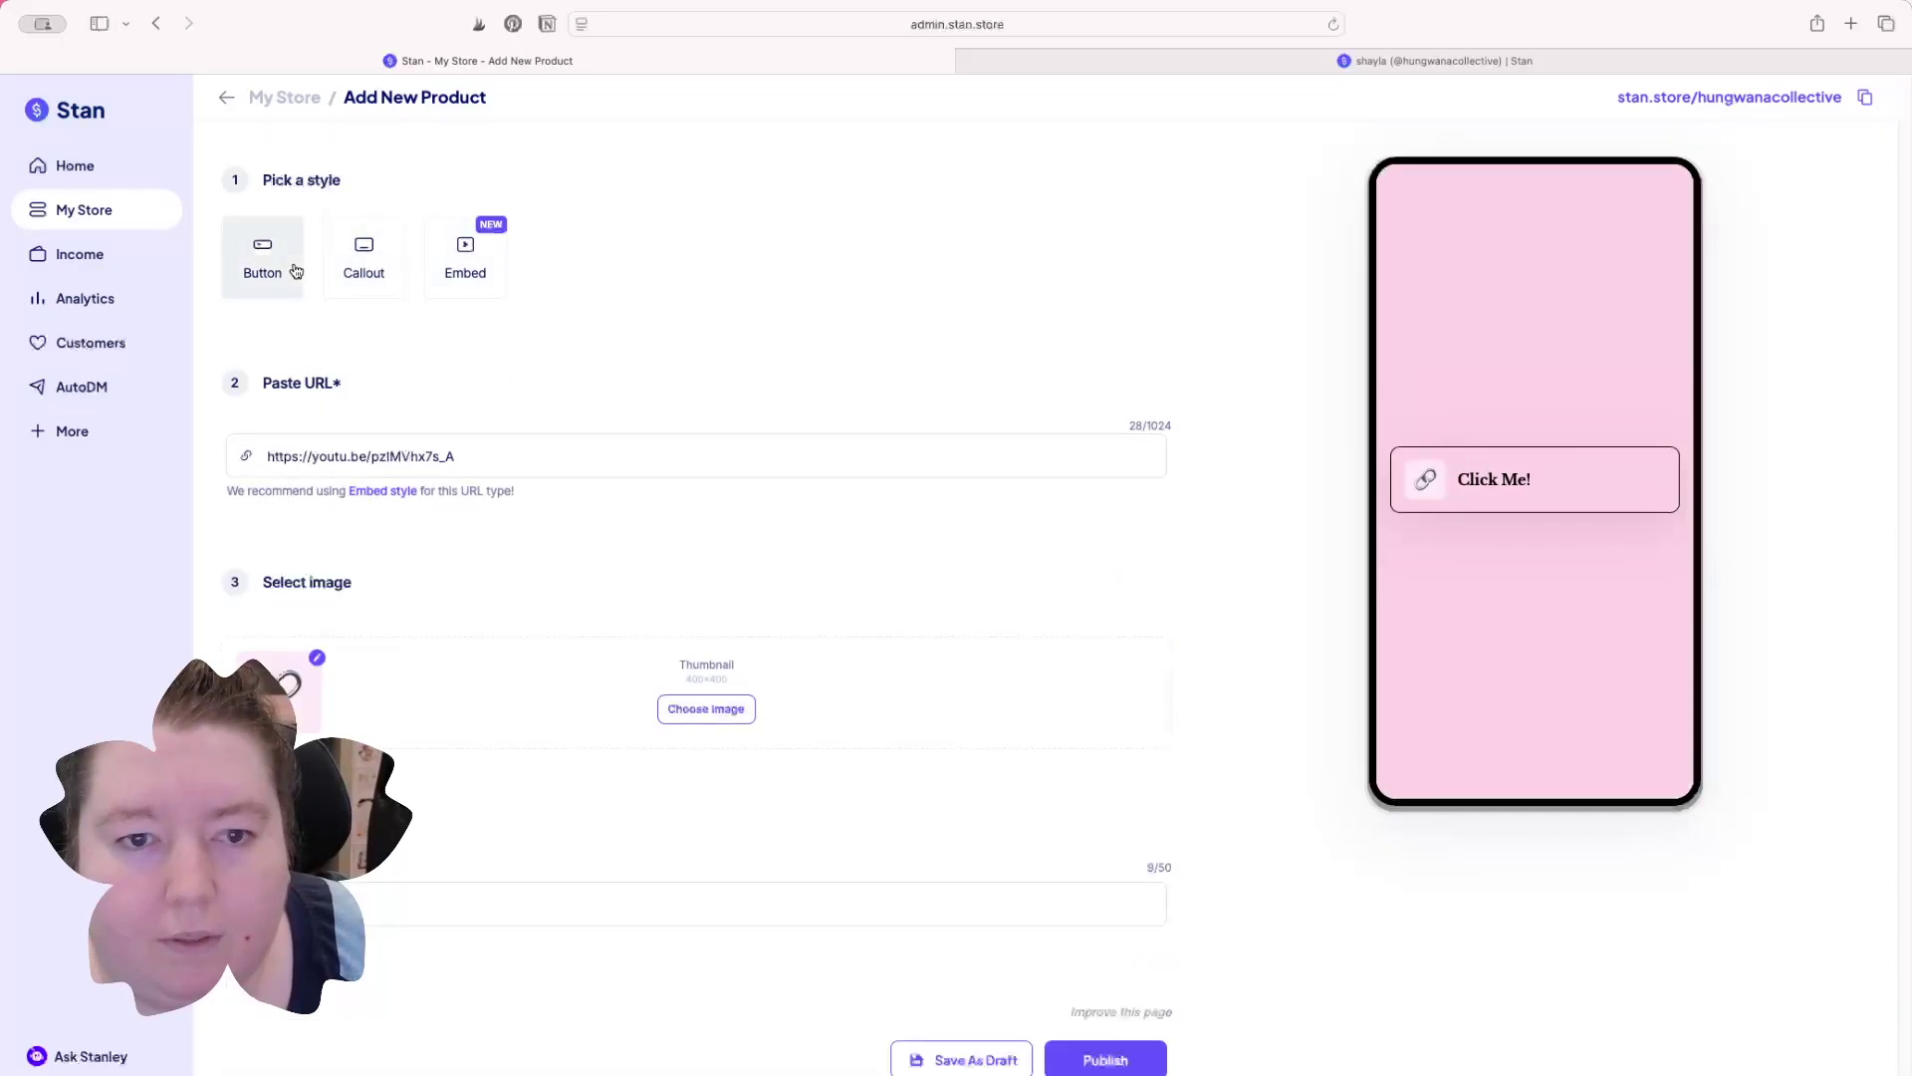
{"action": "left_click", "coordinate": [460, 265]}
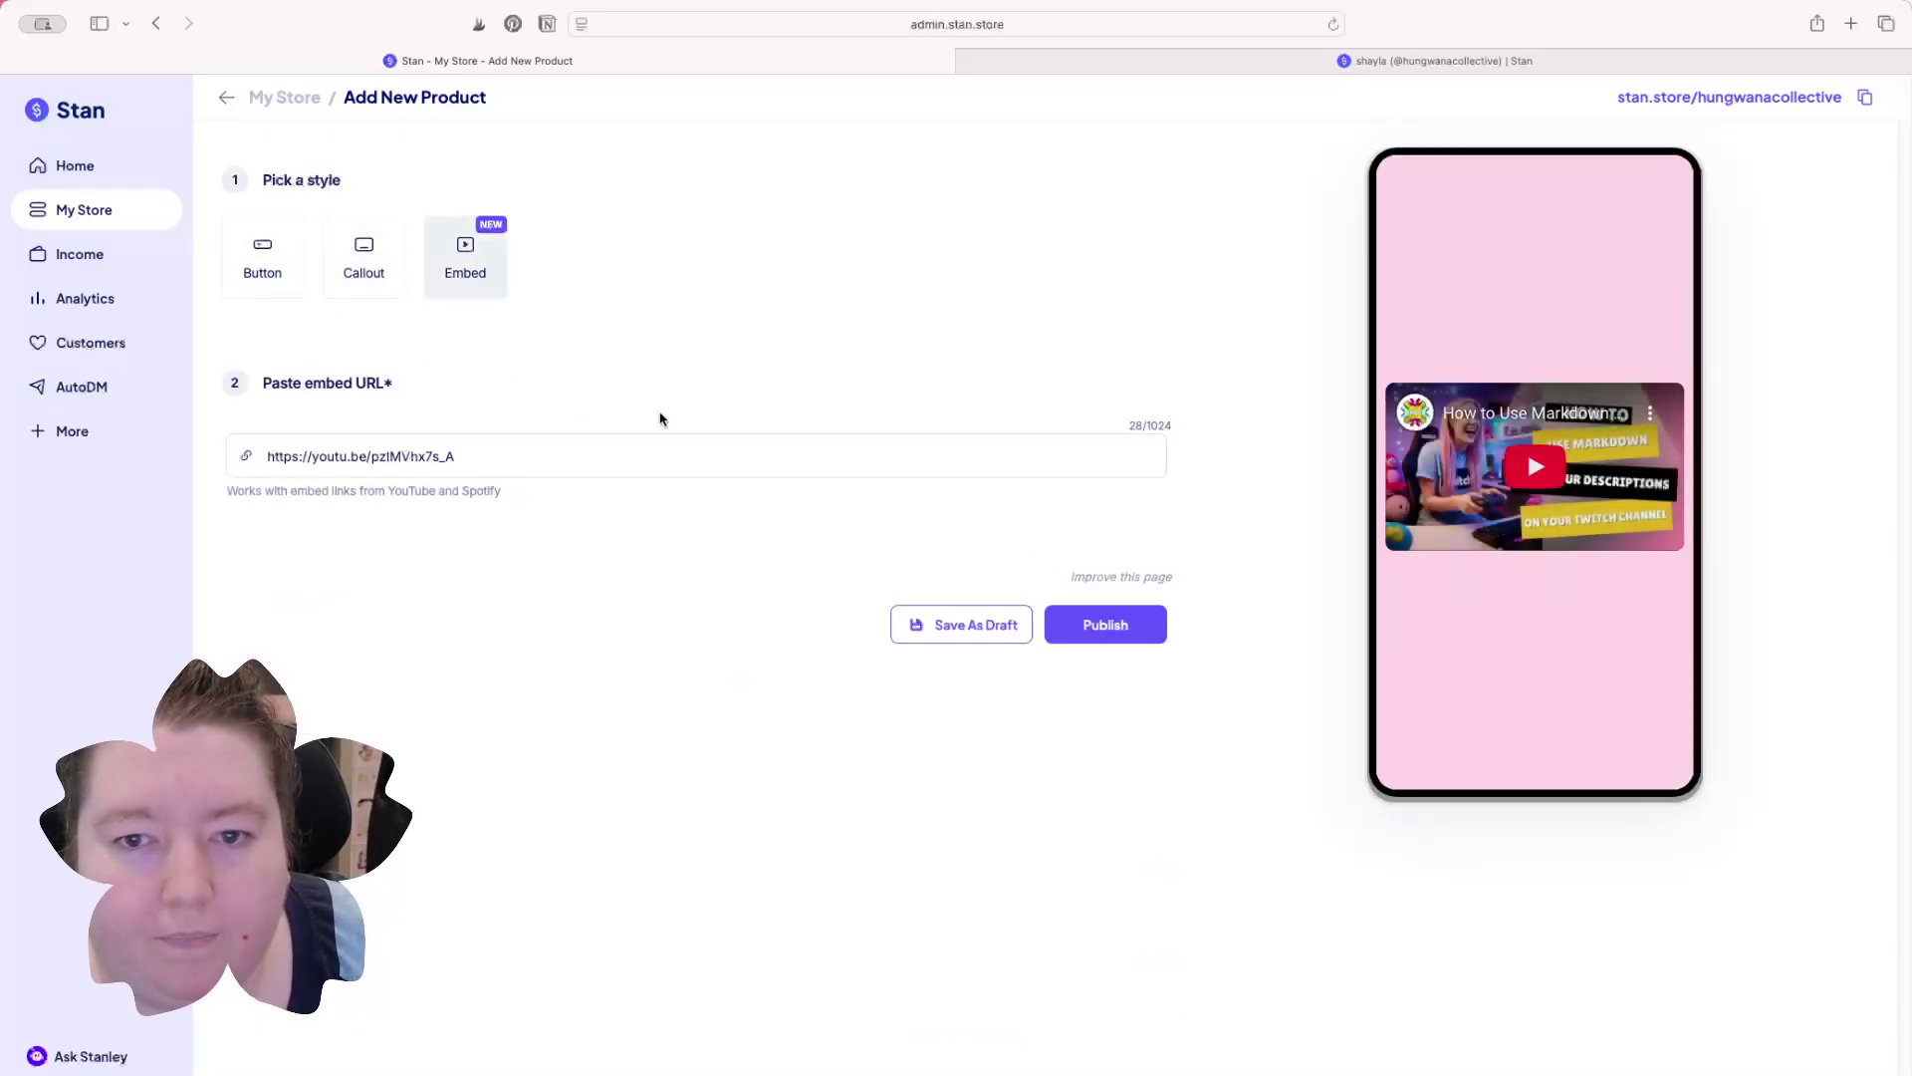
{"action": "left_click", "coordinate": [1097, 627]}
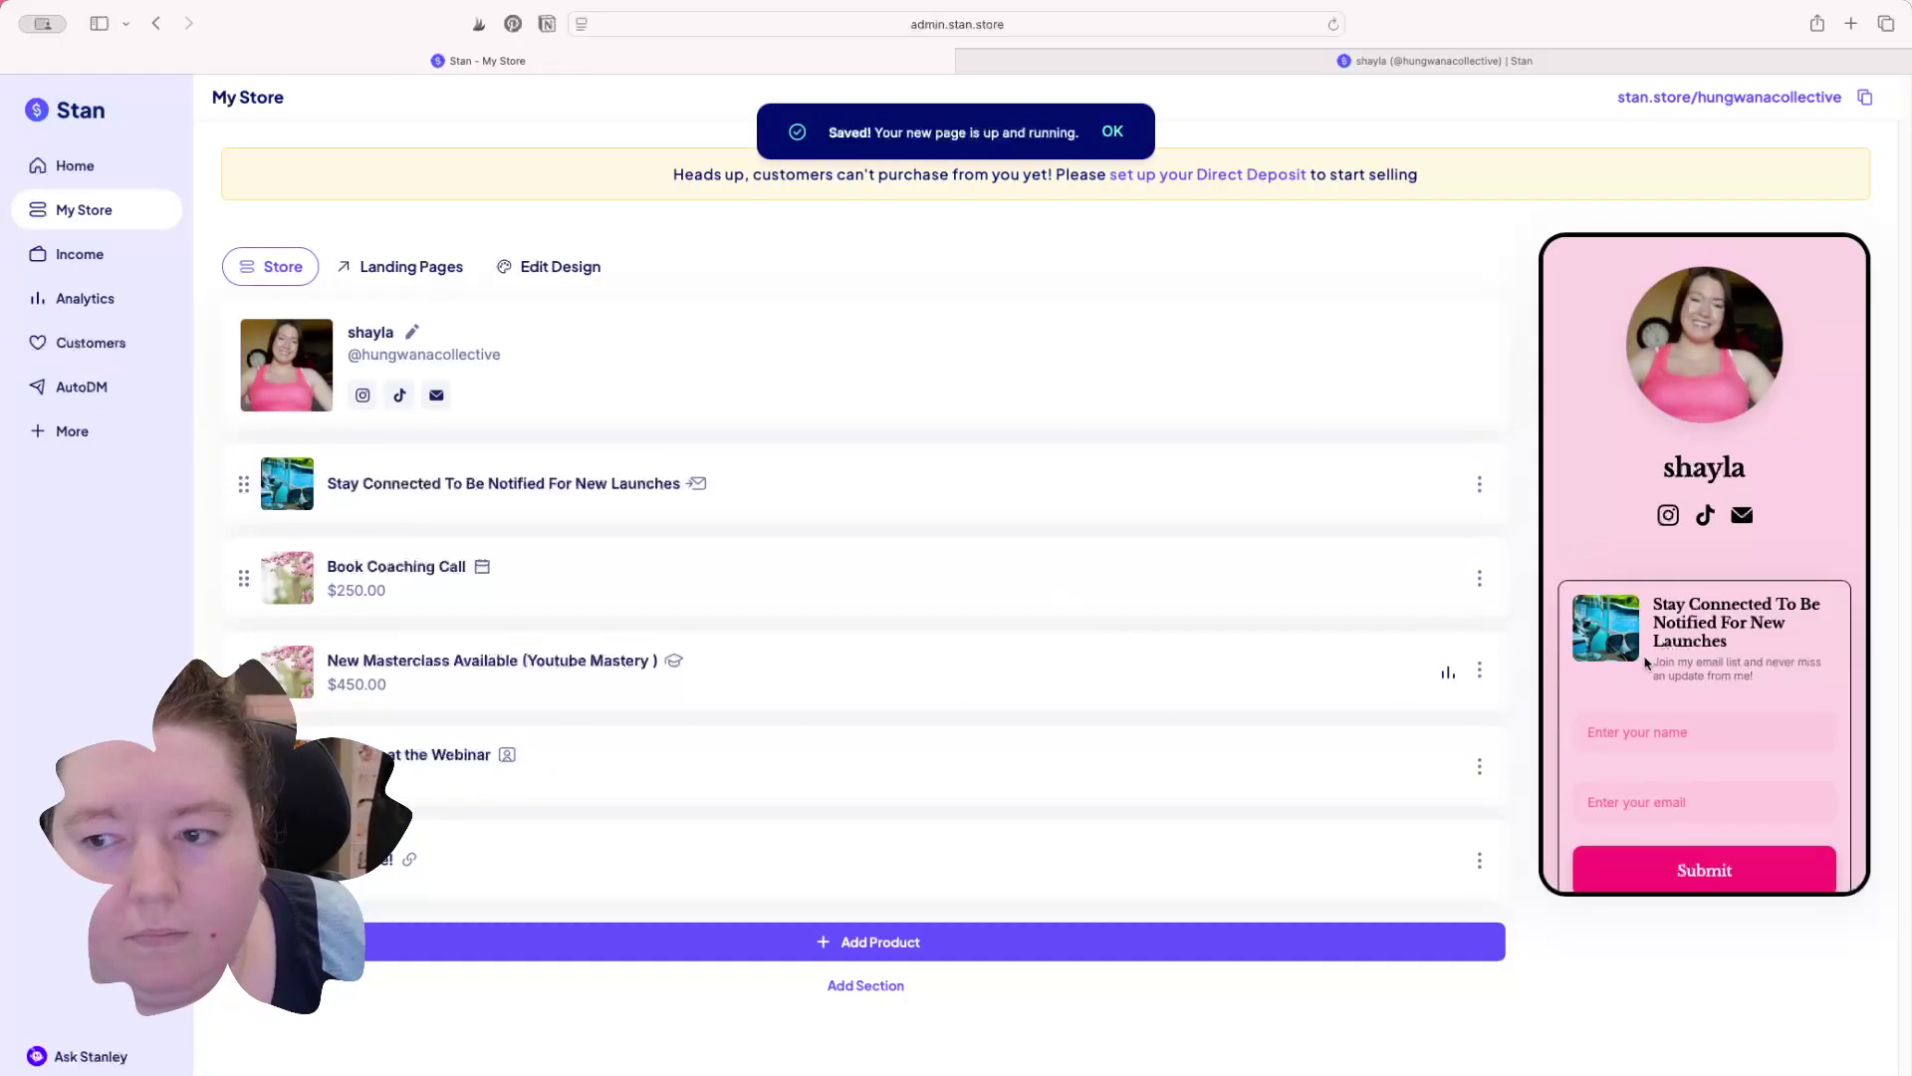
{"action": "scroll", "coordinate": [1603, 667], "scroll_direction": "down", "scroll_amount": 10}
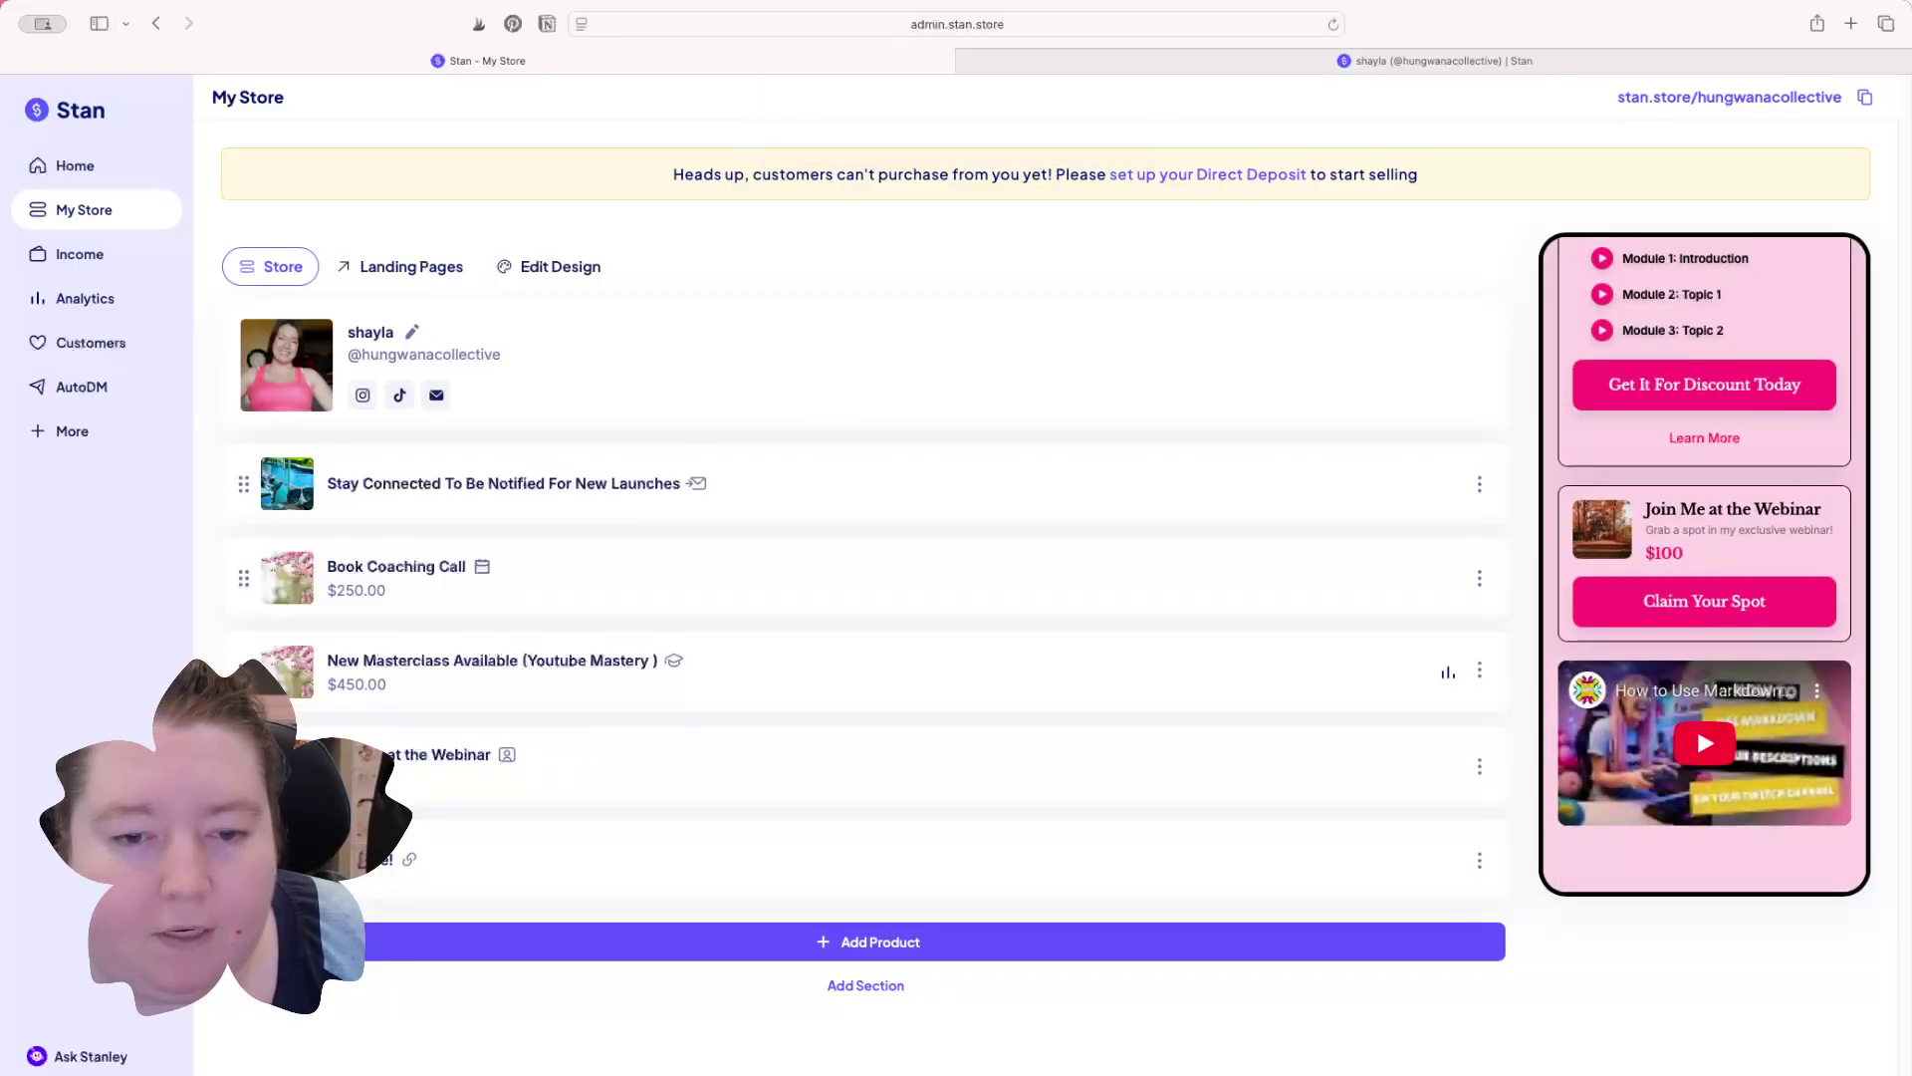
Step: Add a digital product to the store, compare the Button and Callout card styles, and choose the Preview style
{"action": "left_click", "coordinate": [879, 940]}
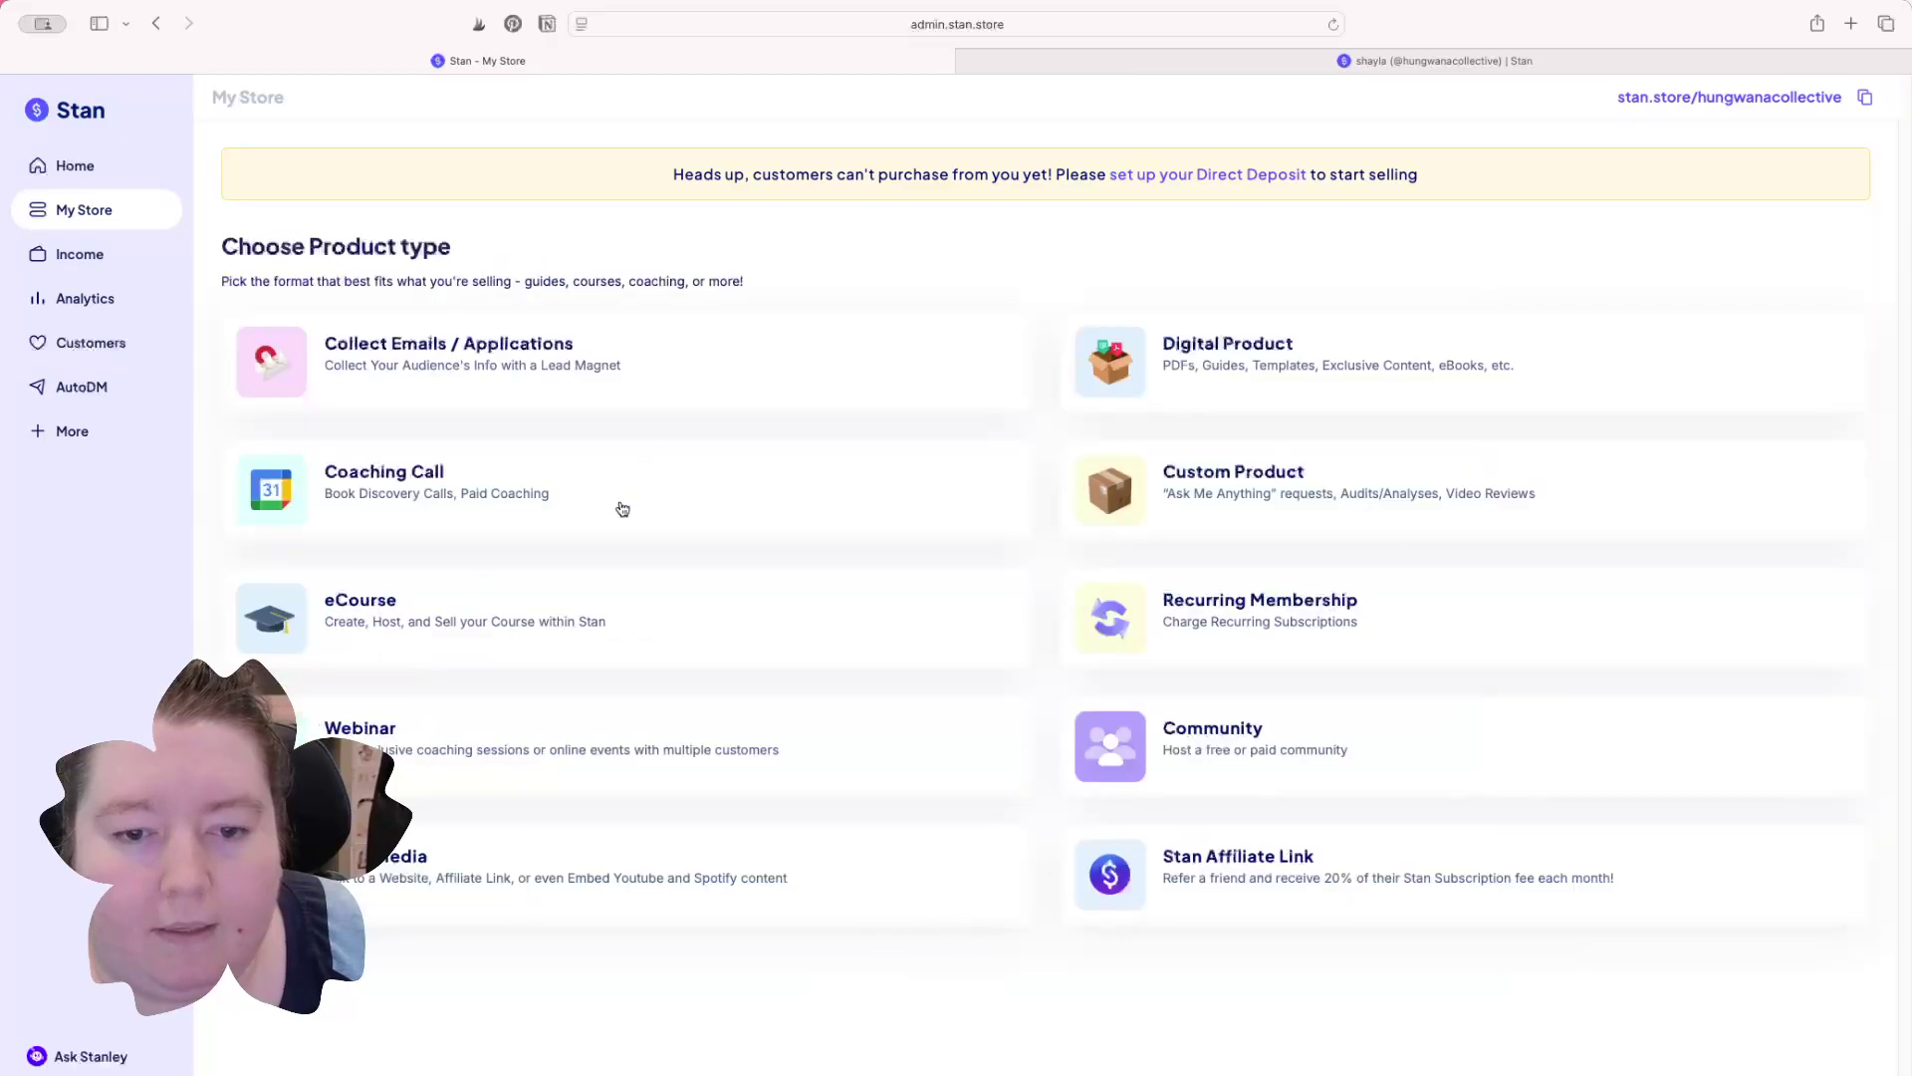
{"action": "left_click", "coordinate": [1229, 355]}
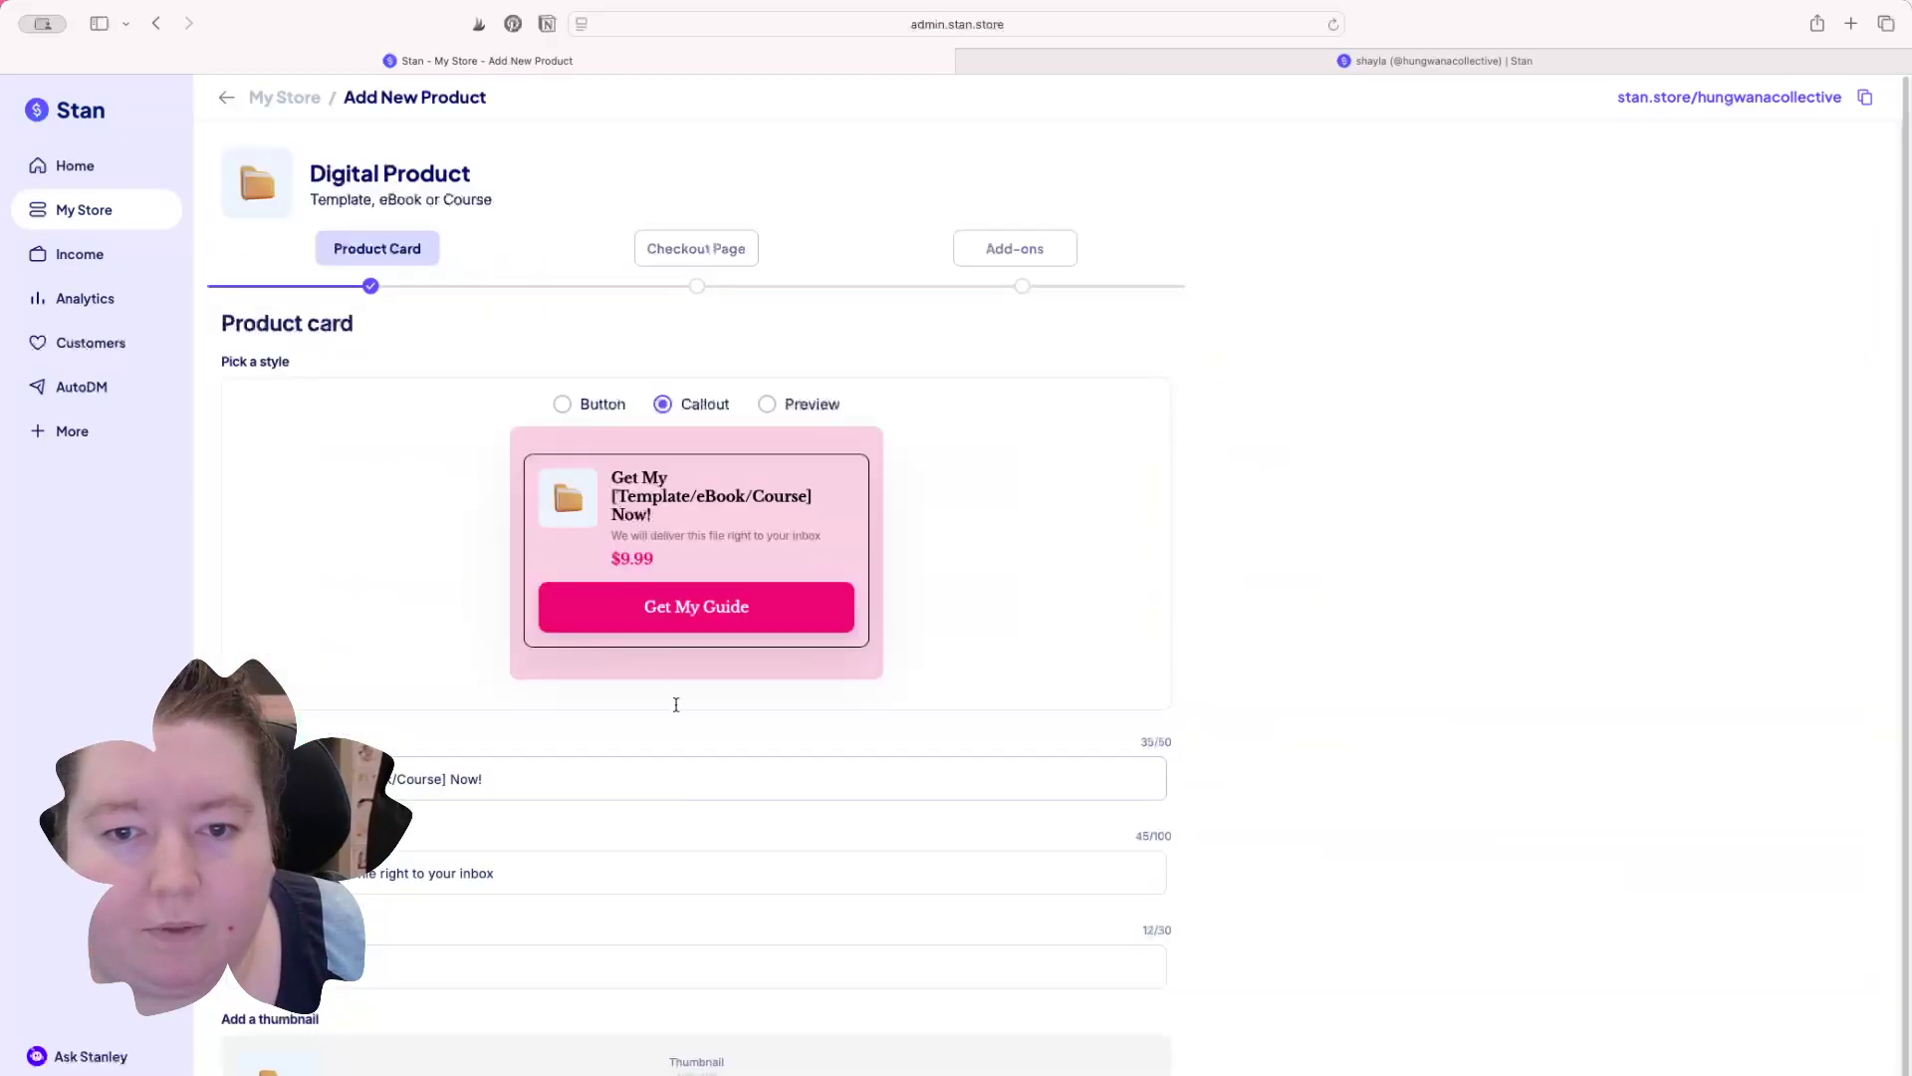
{"action": "left_click", "coordinate": [766, 404]}
{"action": "left_click", "coordinate": [576, 408]}
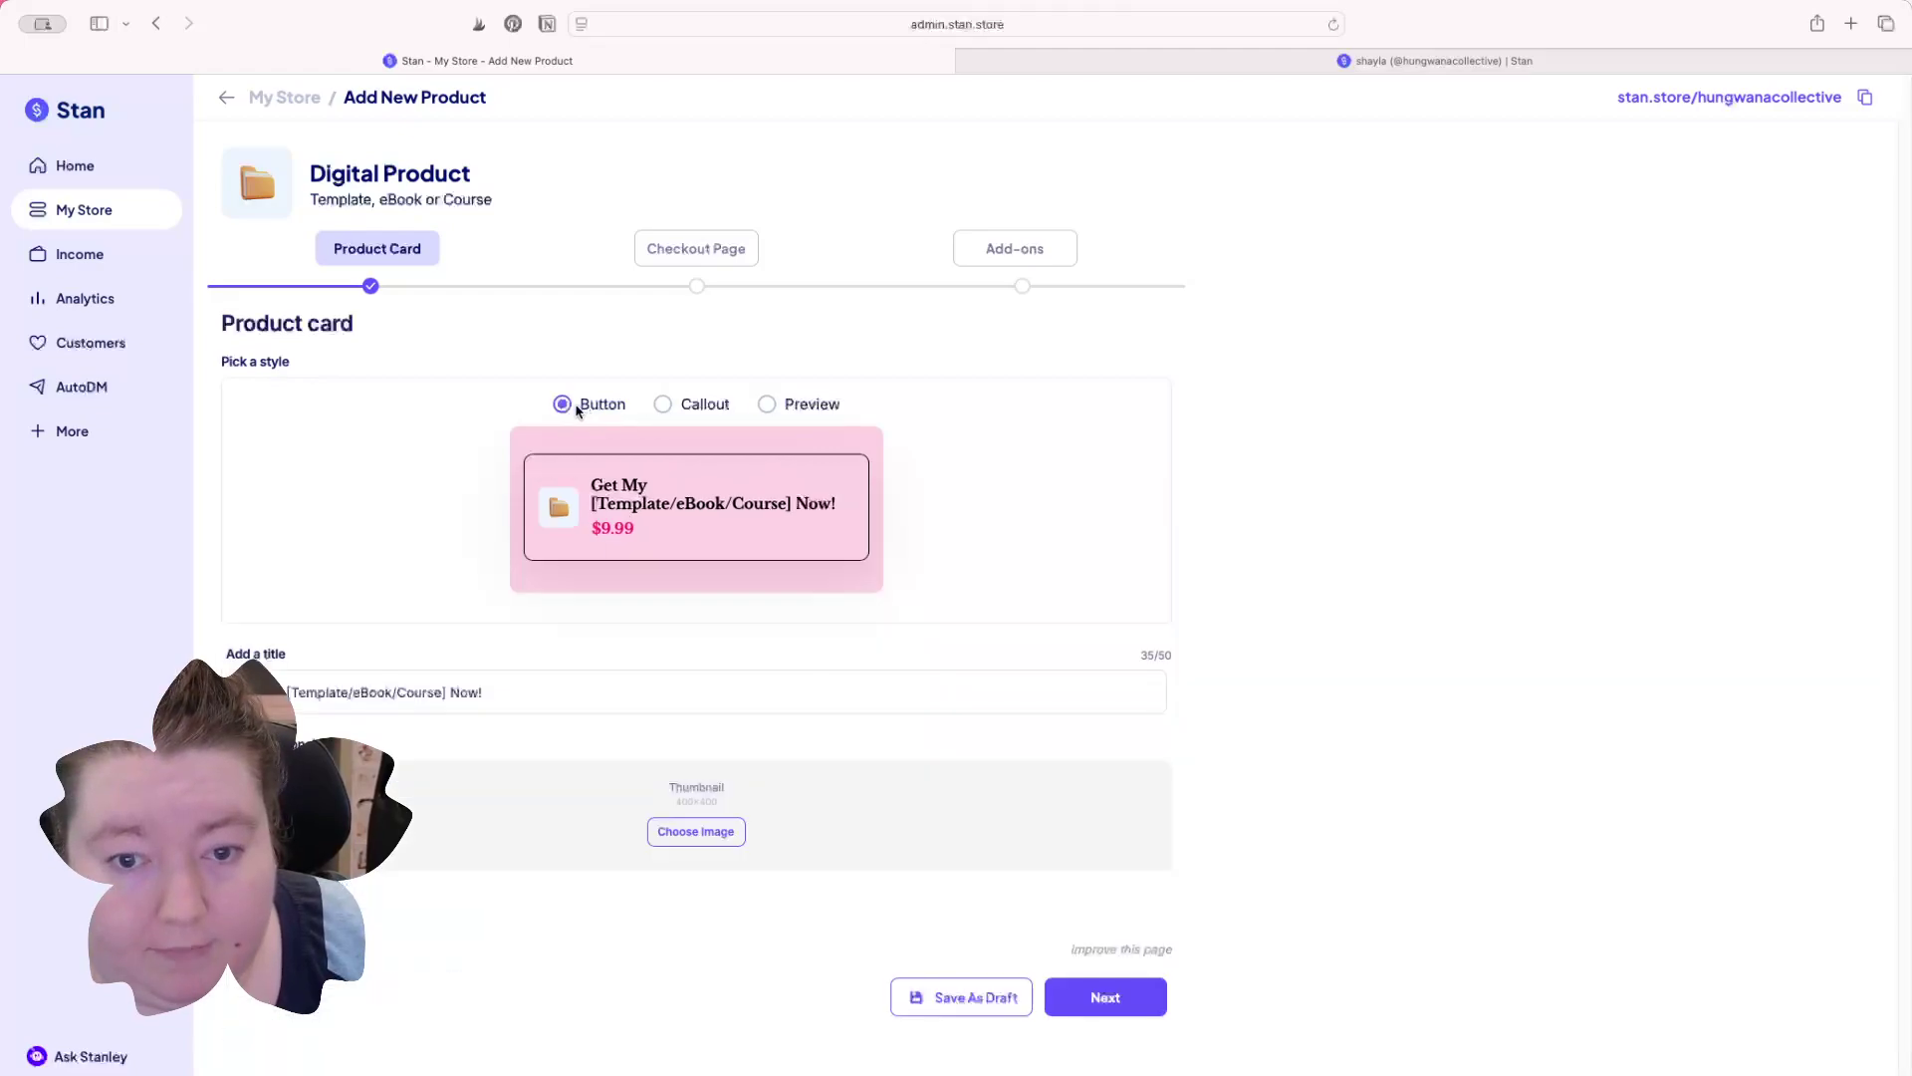
{"action": "left_click", "coordinate": [662, 405]}
{"action": "left_click", "coordinate": [768, 406]}
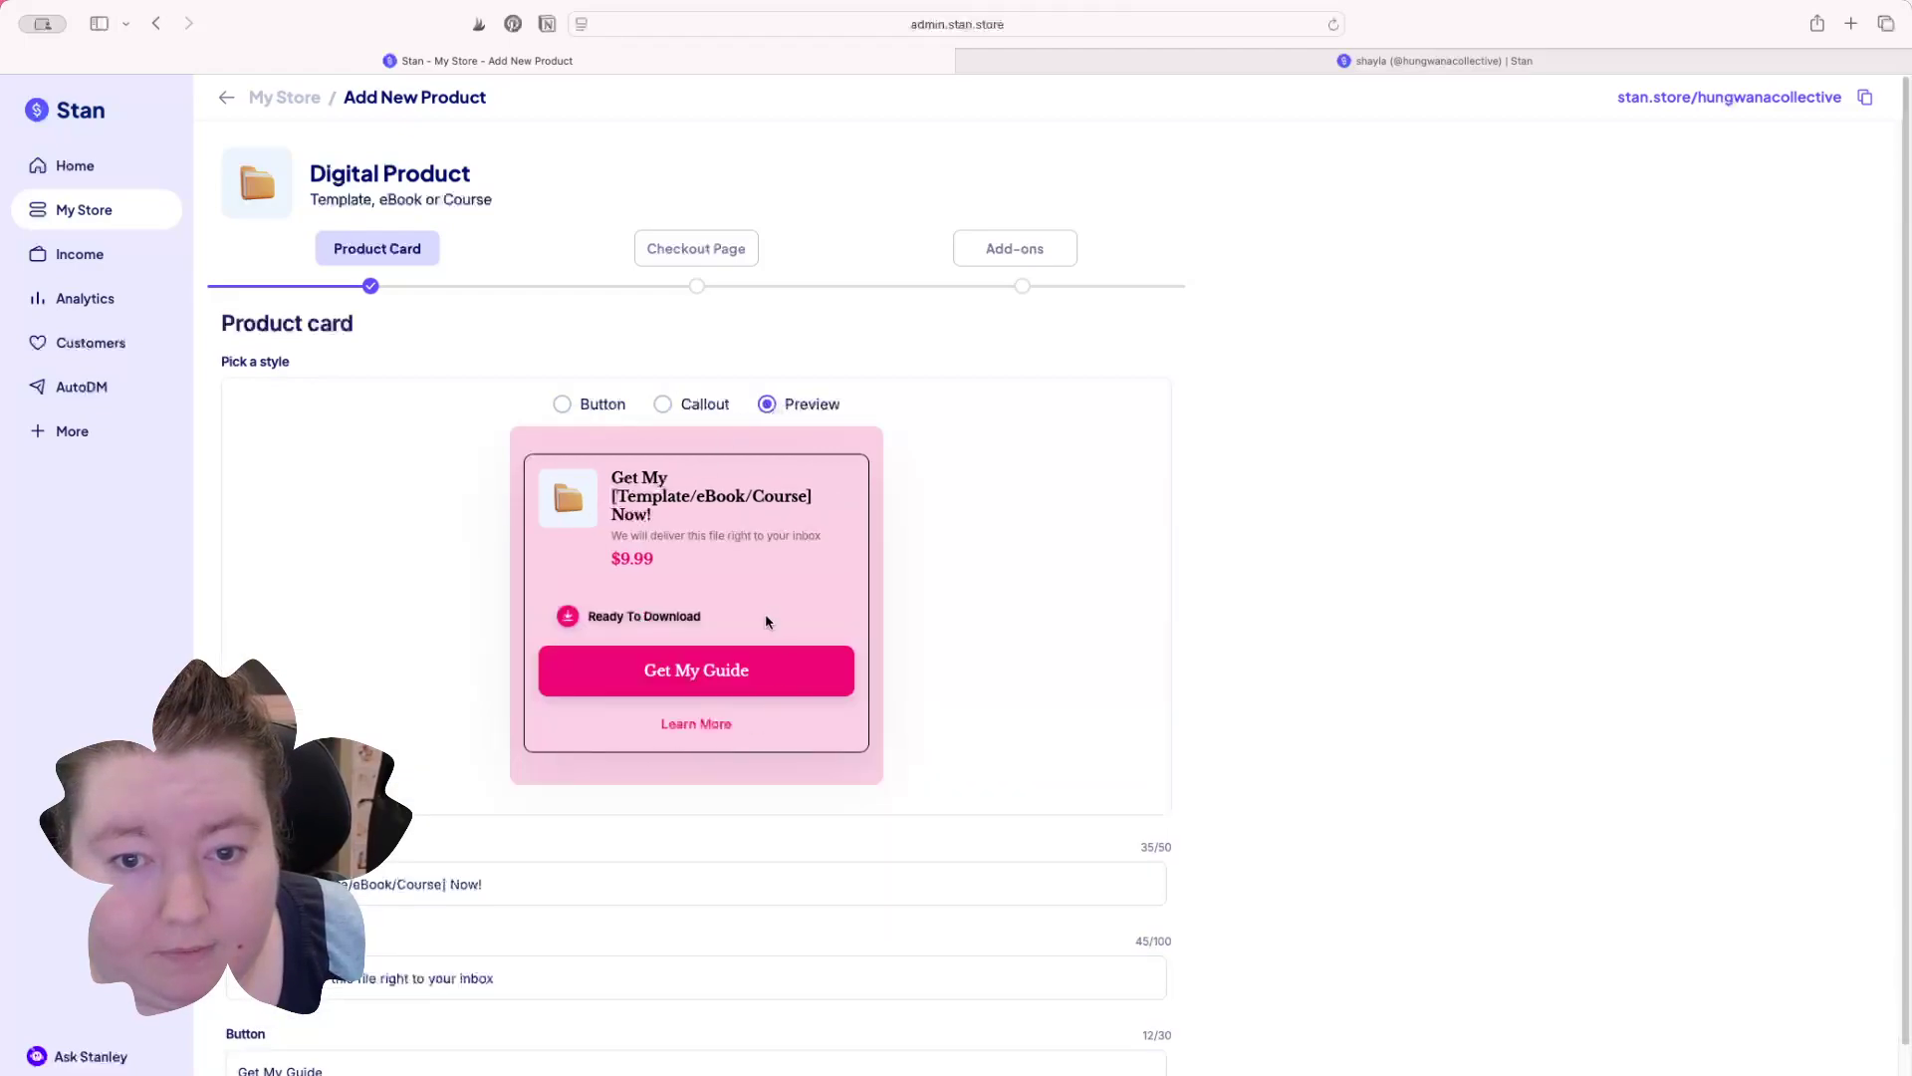
Step: Upload let's.png as the digital product's file on its checkout page and publish the product
{"action": "scroll", "coordinate": [675, 975], "scroll_direction": "down", "scroll_amount": 2}
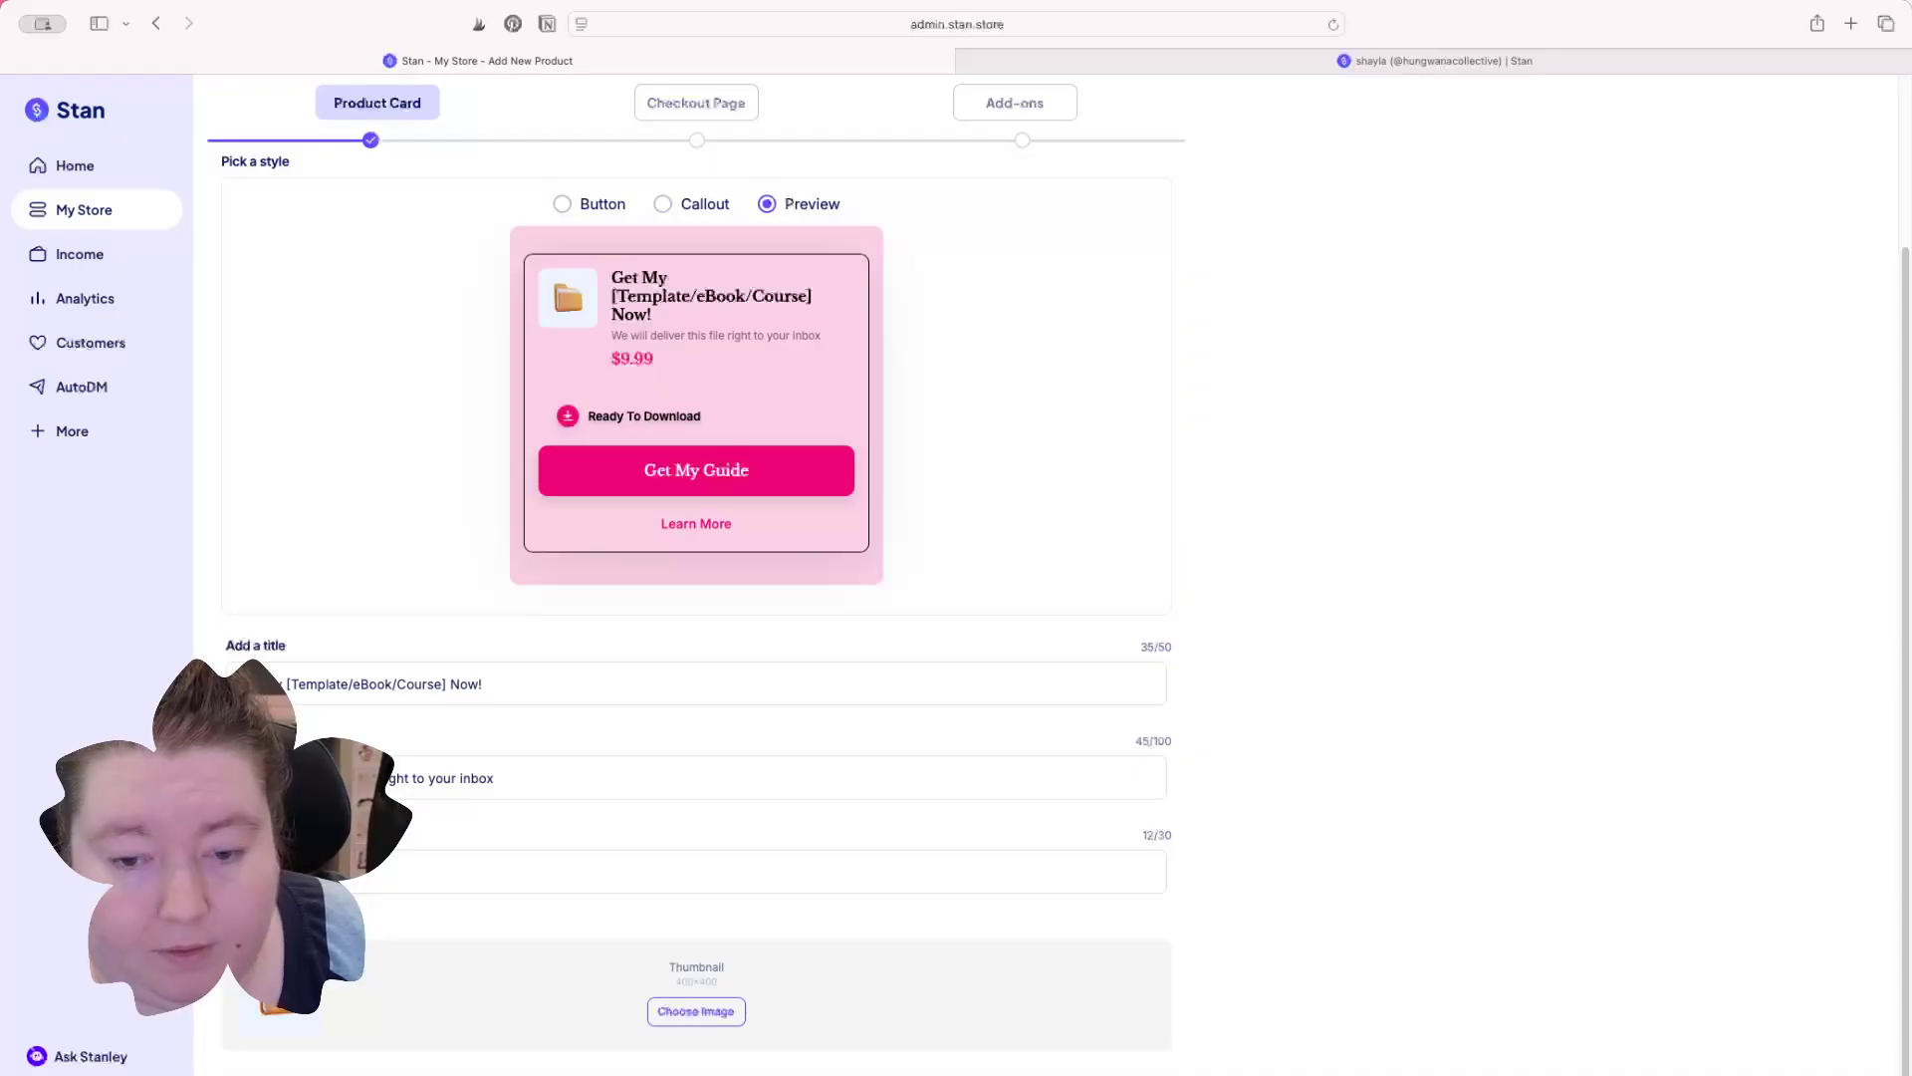
{"action": "scroll", "coordinate": [708, 398], "scroll_direction": "down", "scroll_amount": 10}
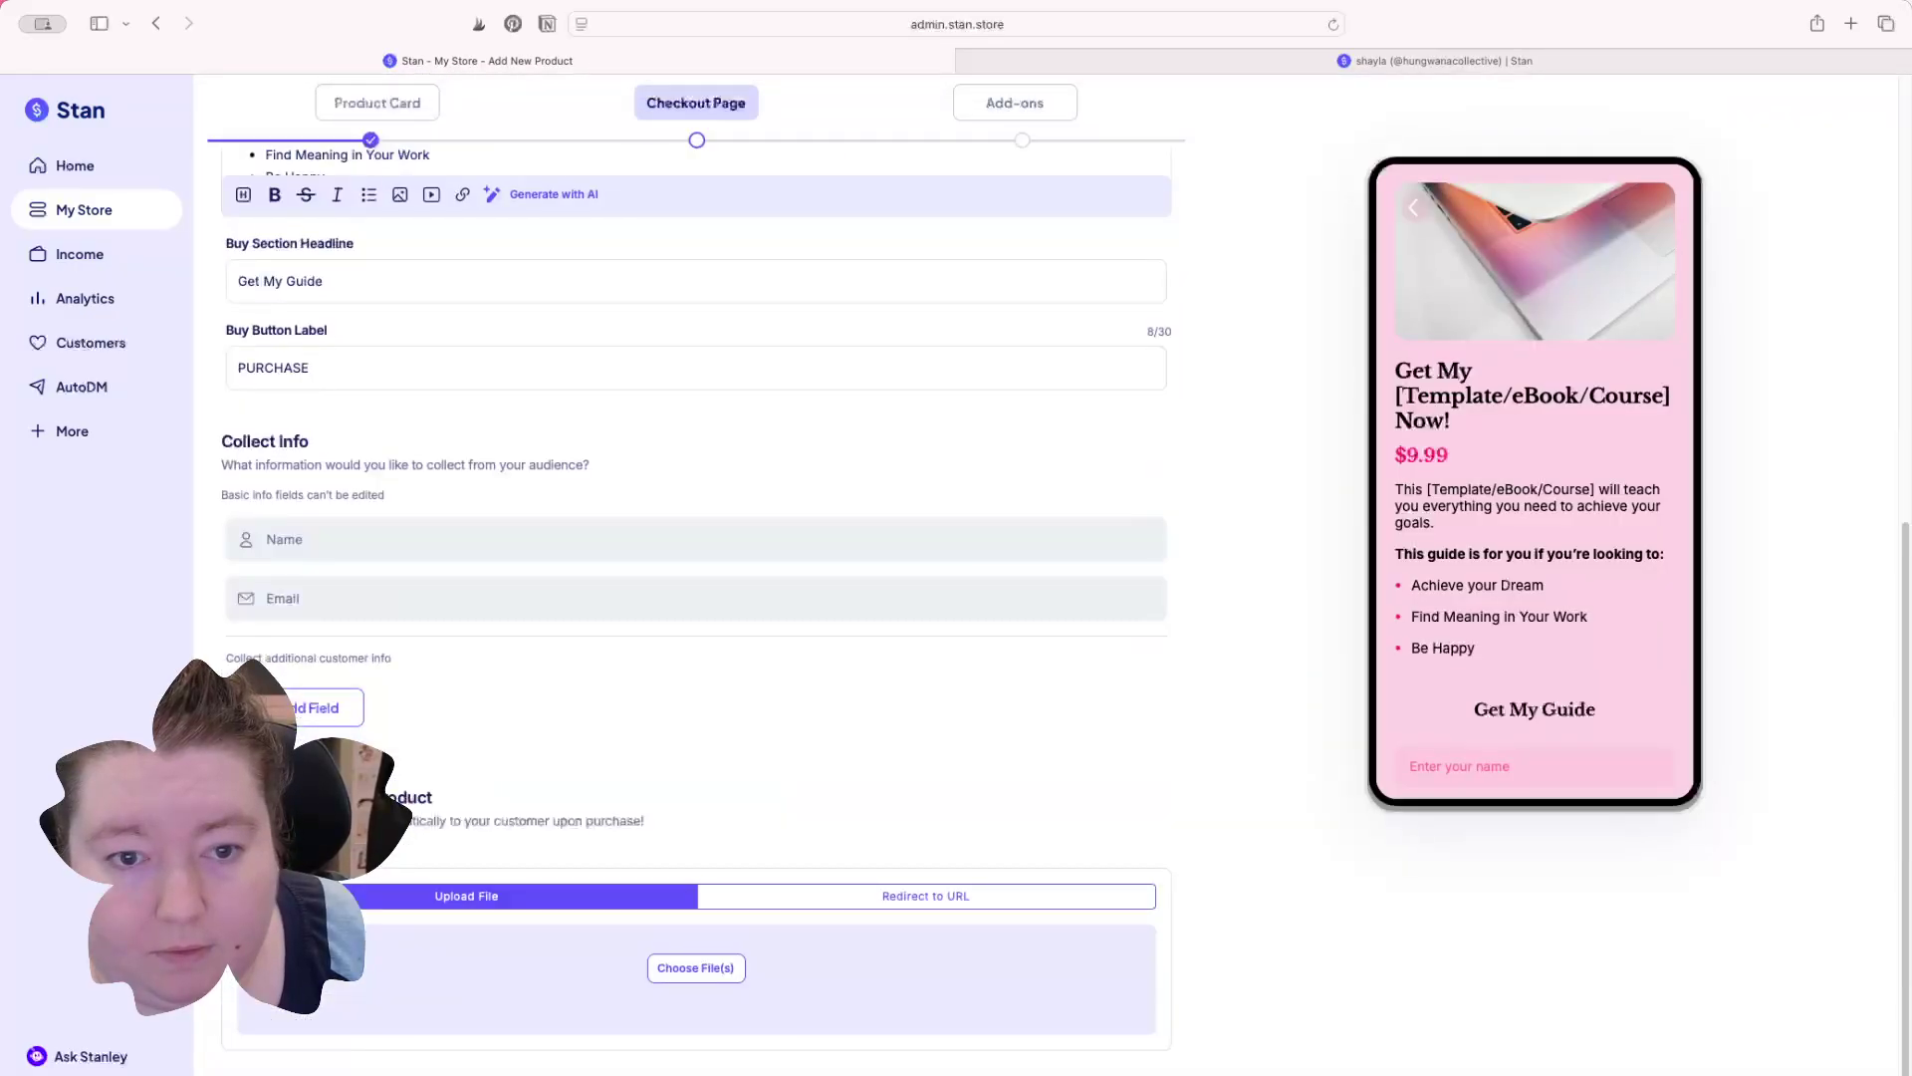
{"action": "scroll", "coordinate": [708, 398], "scroll_direction": "up", "scroll_amount": 9}
{"action": "scroll", "coordinate": [345, 520], "scroll_direction": "down", "scroll_amount": 6}
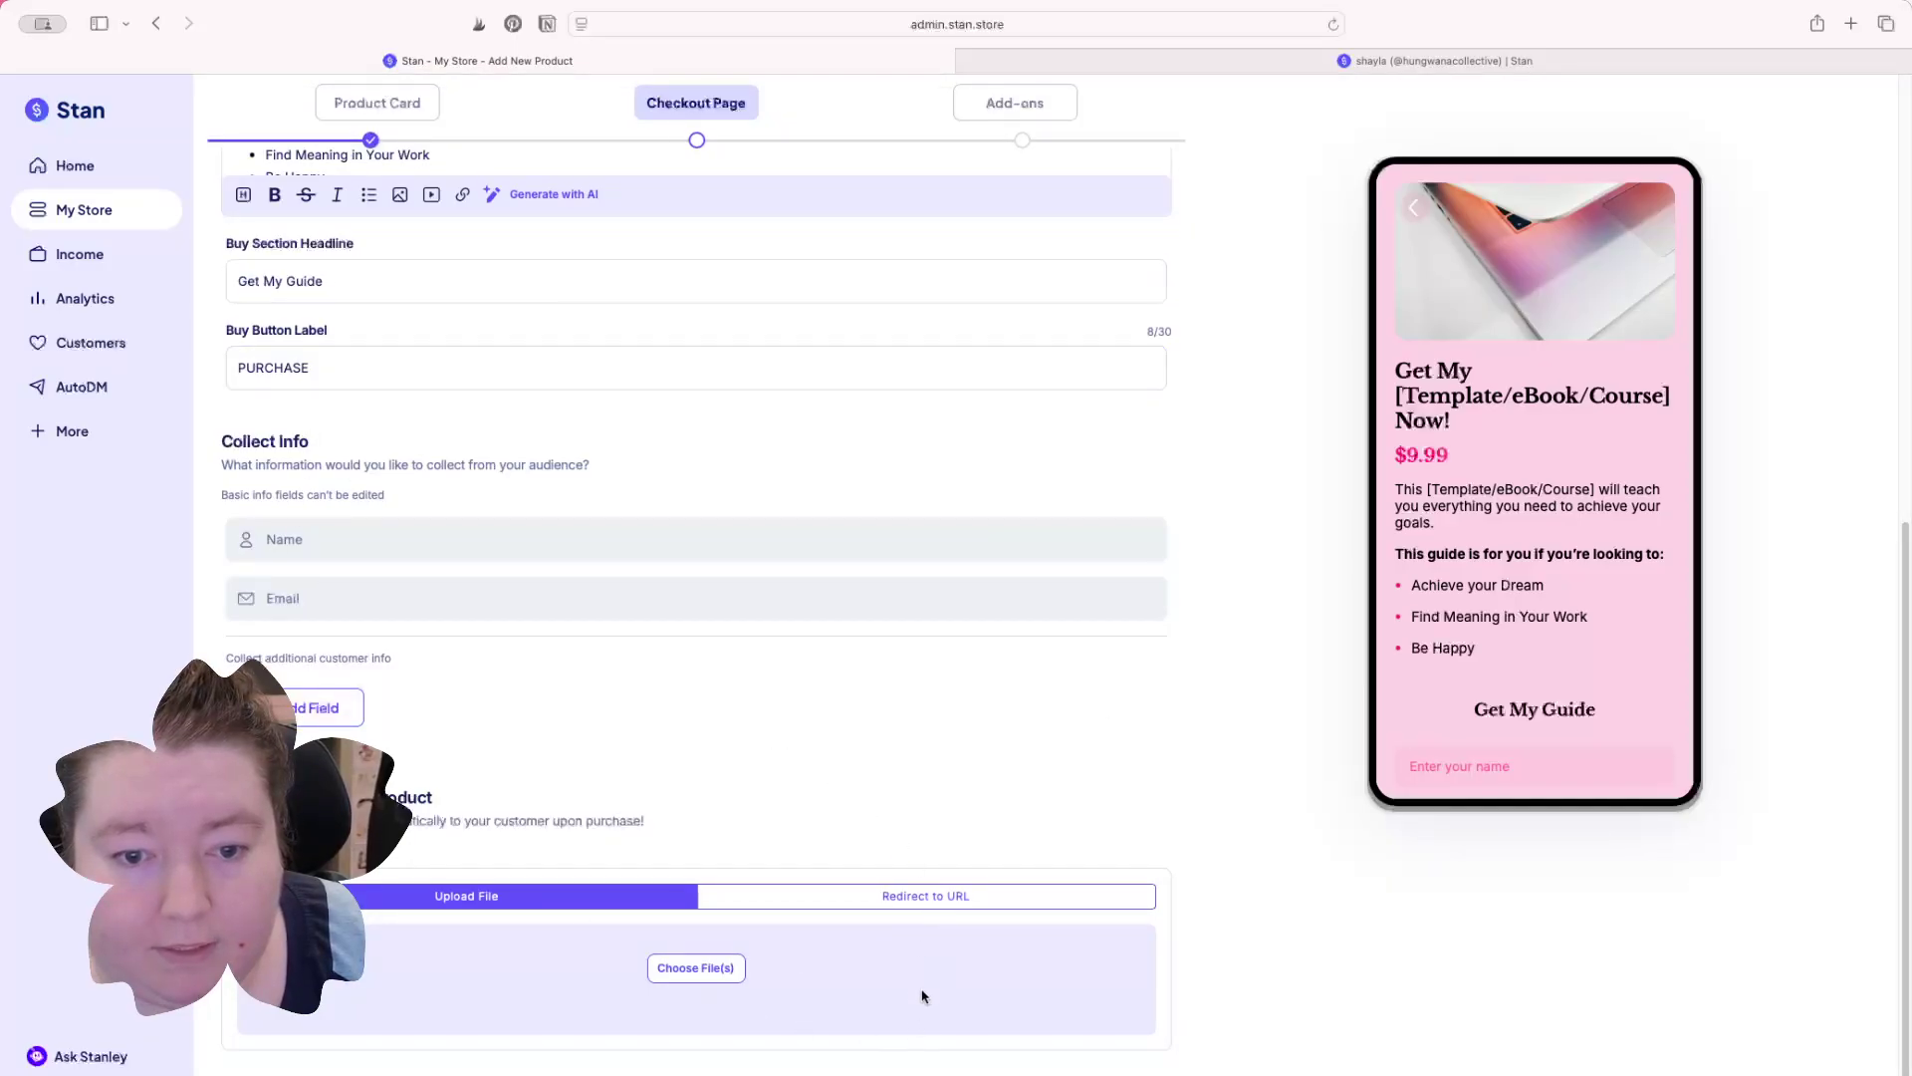
{"action": "left_click", "coordinate": [685, 968]}
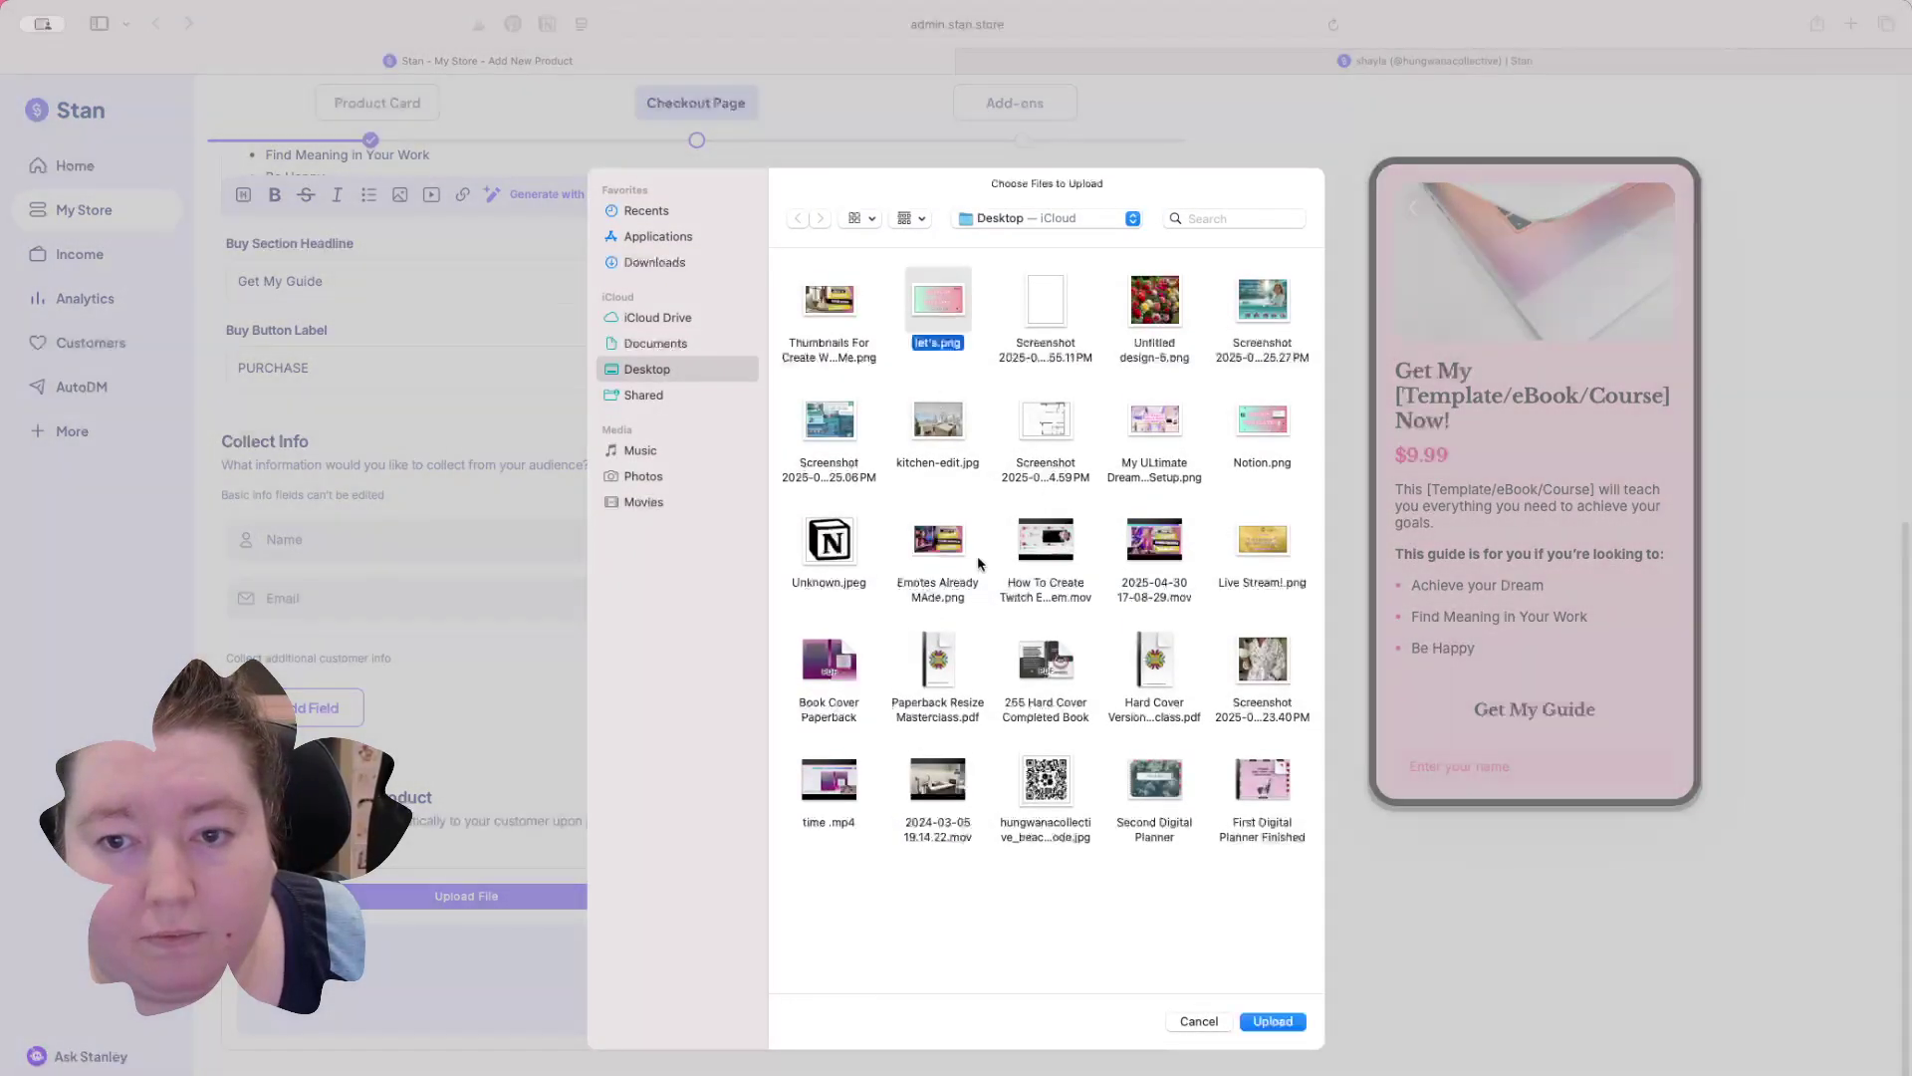
{"action": "left_click", "coordinate": [1279, 1023]}
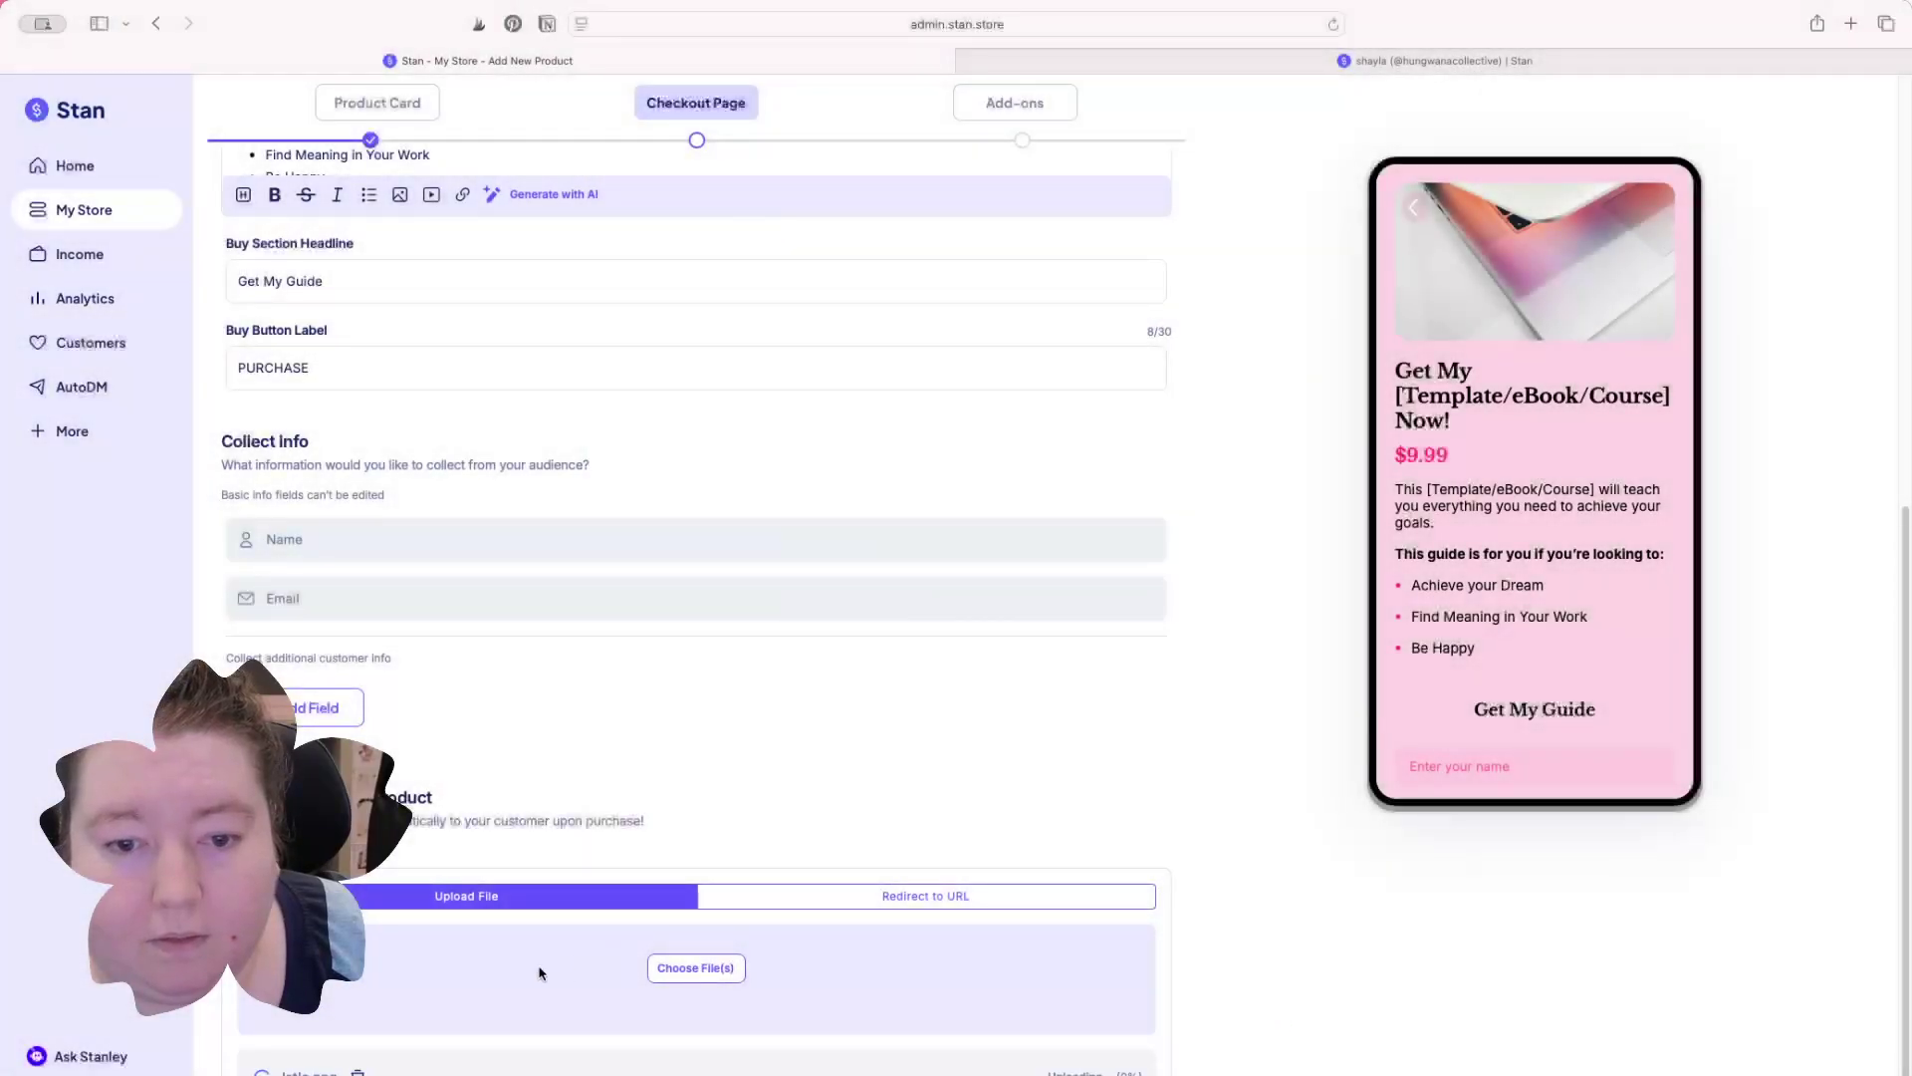
{"action": "scroll", "coordinate": [894, 1003], "scroll_direction": "down", "scroll_amount": 1}
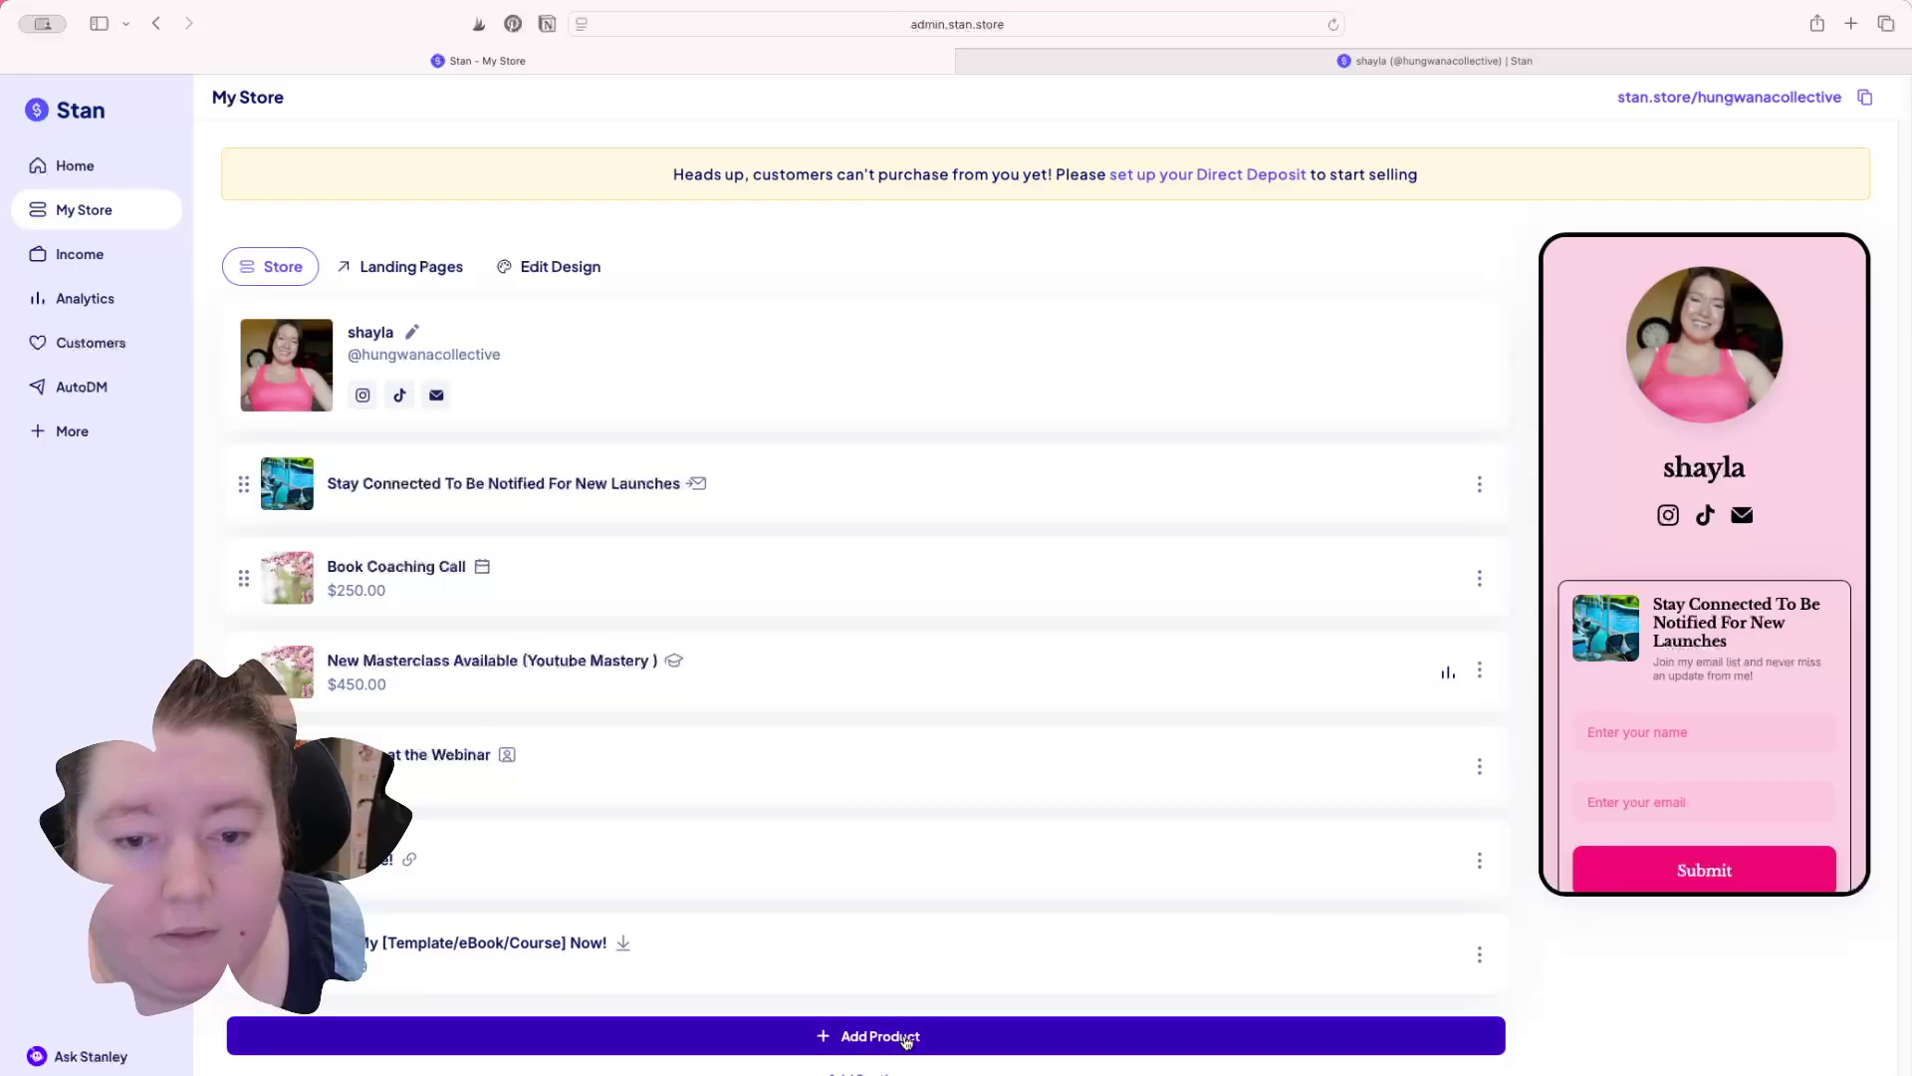
Step: Add a recurring membership product, try the Button style, and set its thumbnail style to Callout
{"action": "left_click", "coordinate": [866, 1038]}
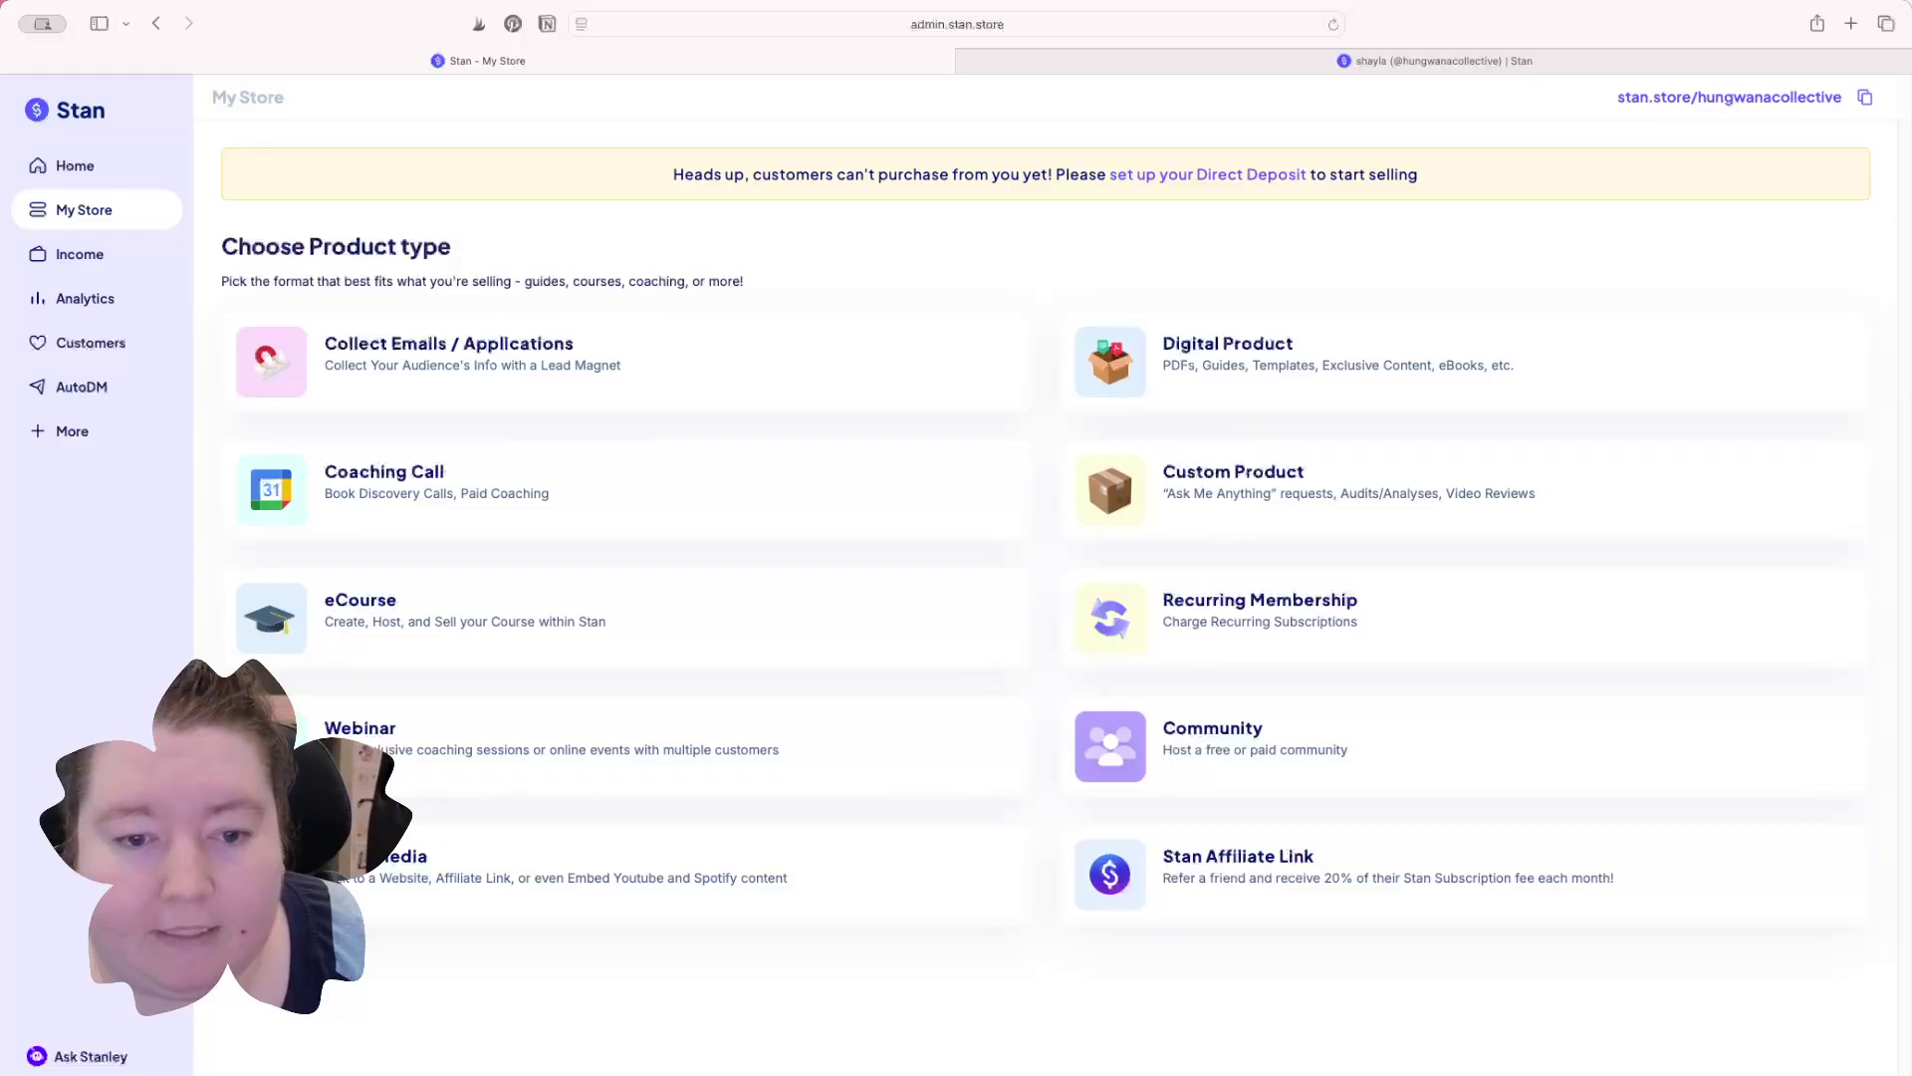
{"action": "left_click", "coordinate": [1235, 620]}
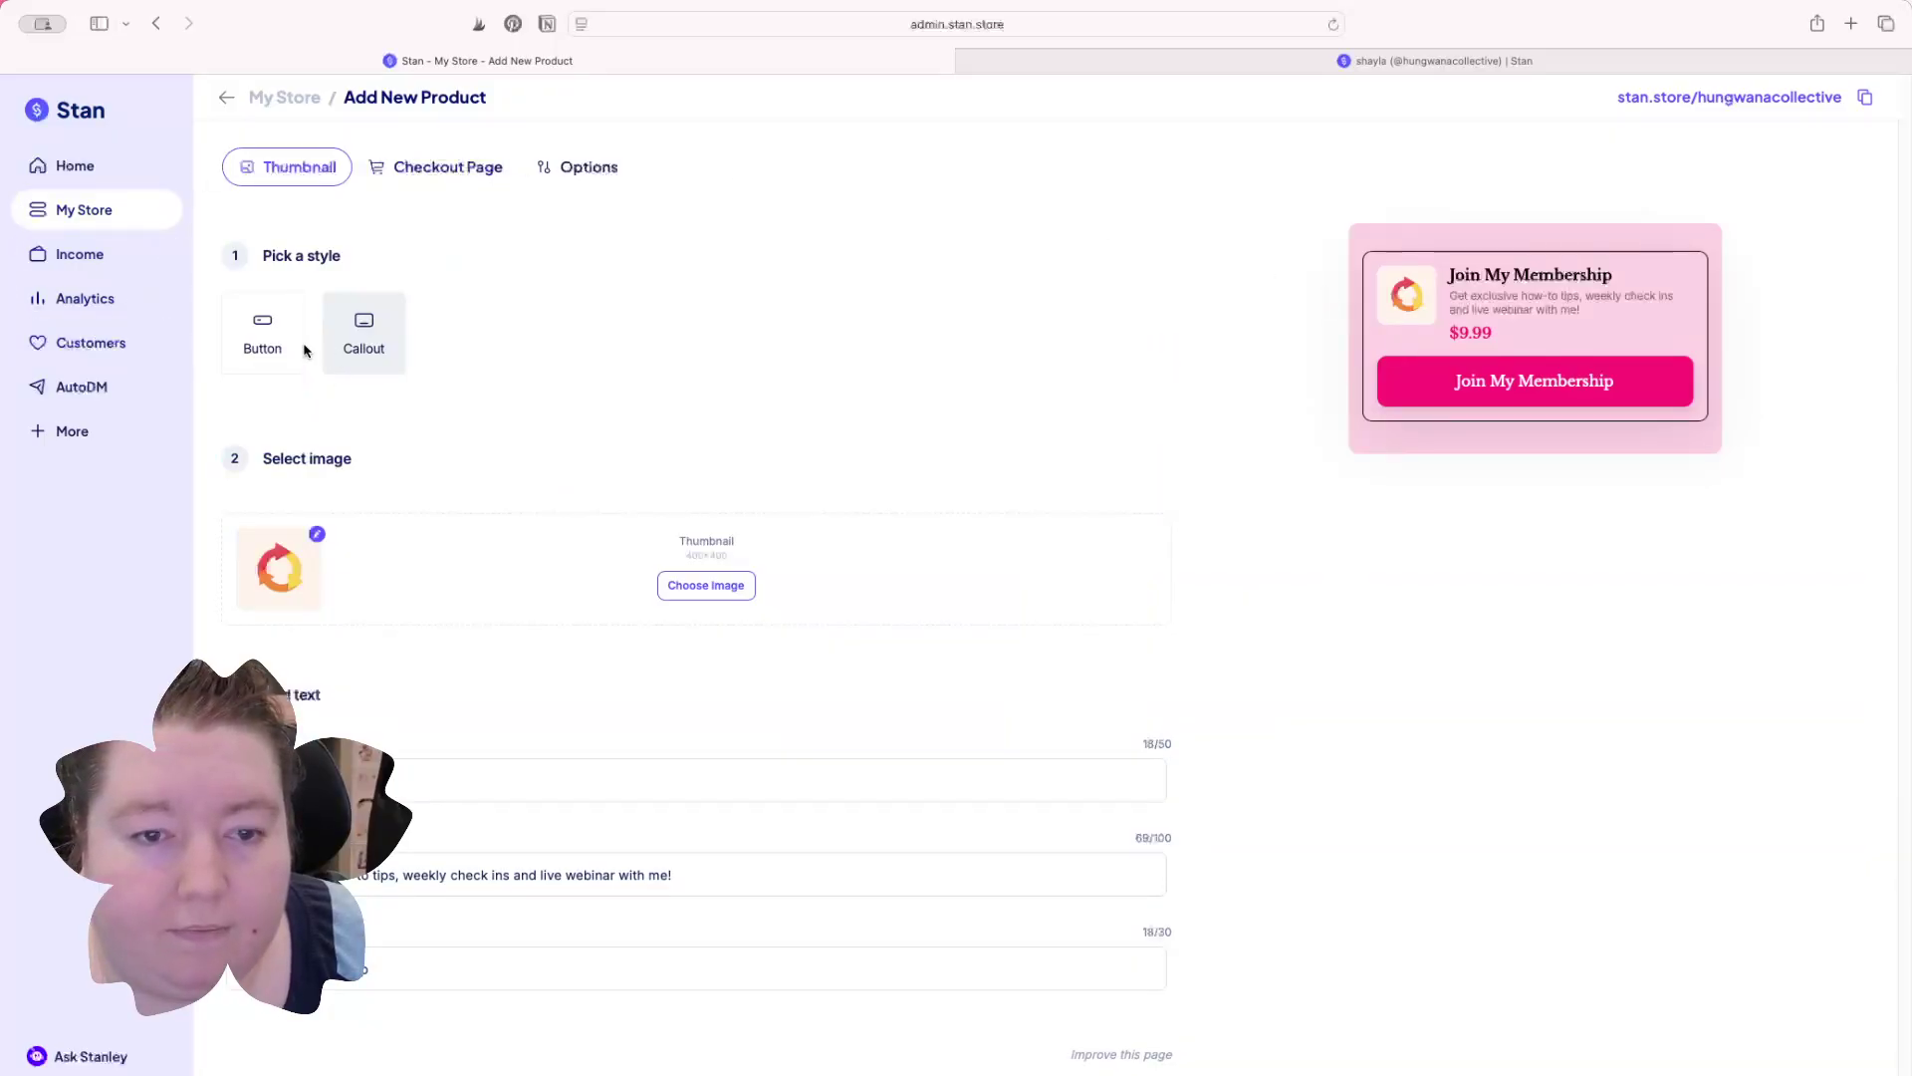
{"action": "left_click", "coordinate": [264, 342]}
{"action": "left_click", "coordinate": [362, 347]}
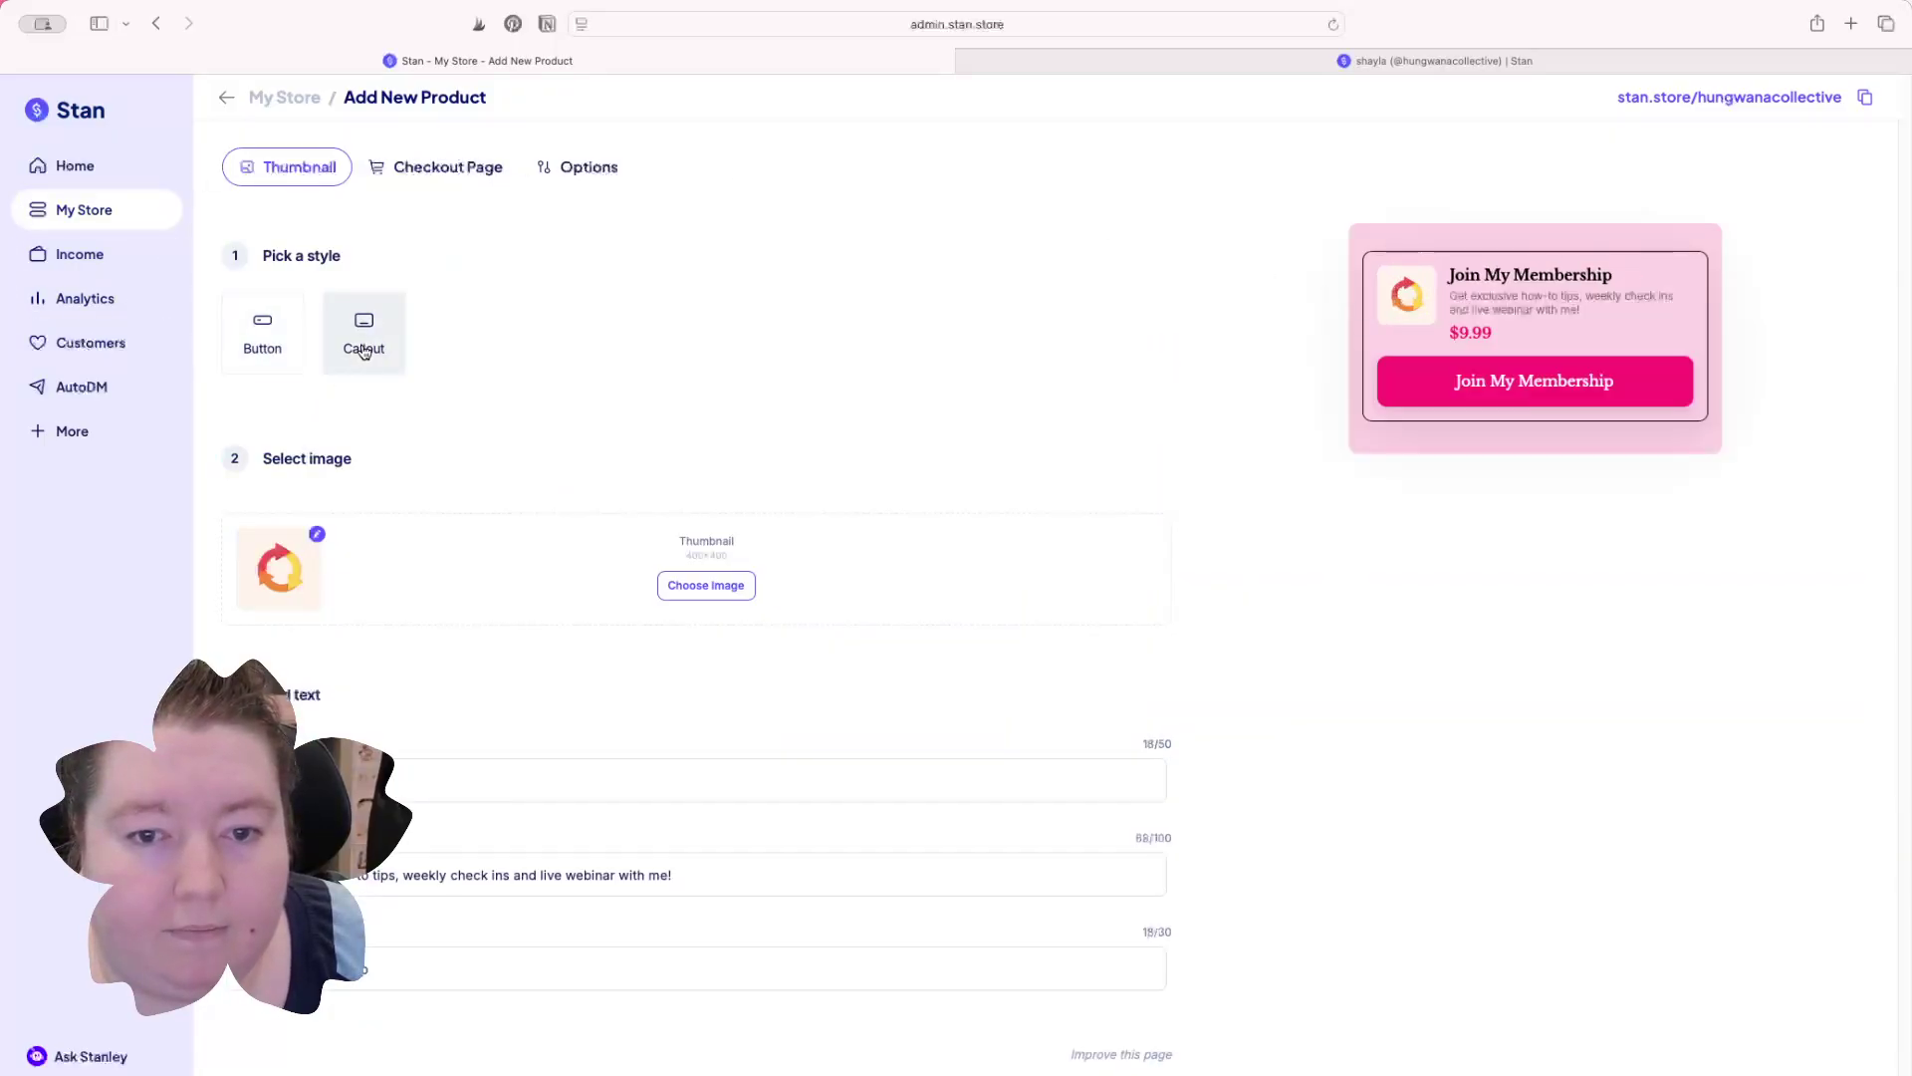
Step: Set the photo of autumn trees and steps as the membership's thumbnail, crop it, and continue to the checkout page
{"action": "left_click", "coordinate": [716, 598]}
{"action": "left_click", "coordinate": [760, 648]}
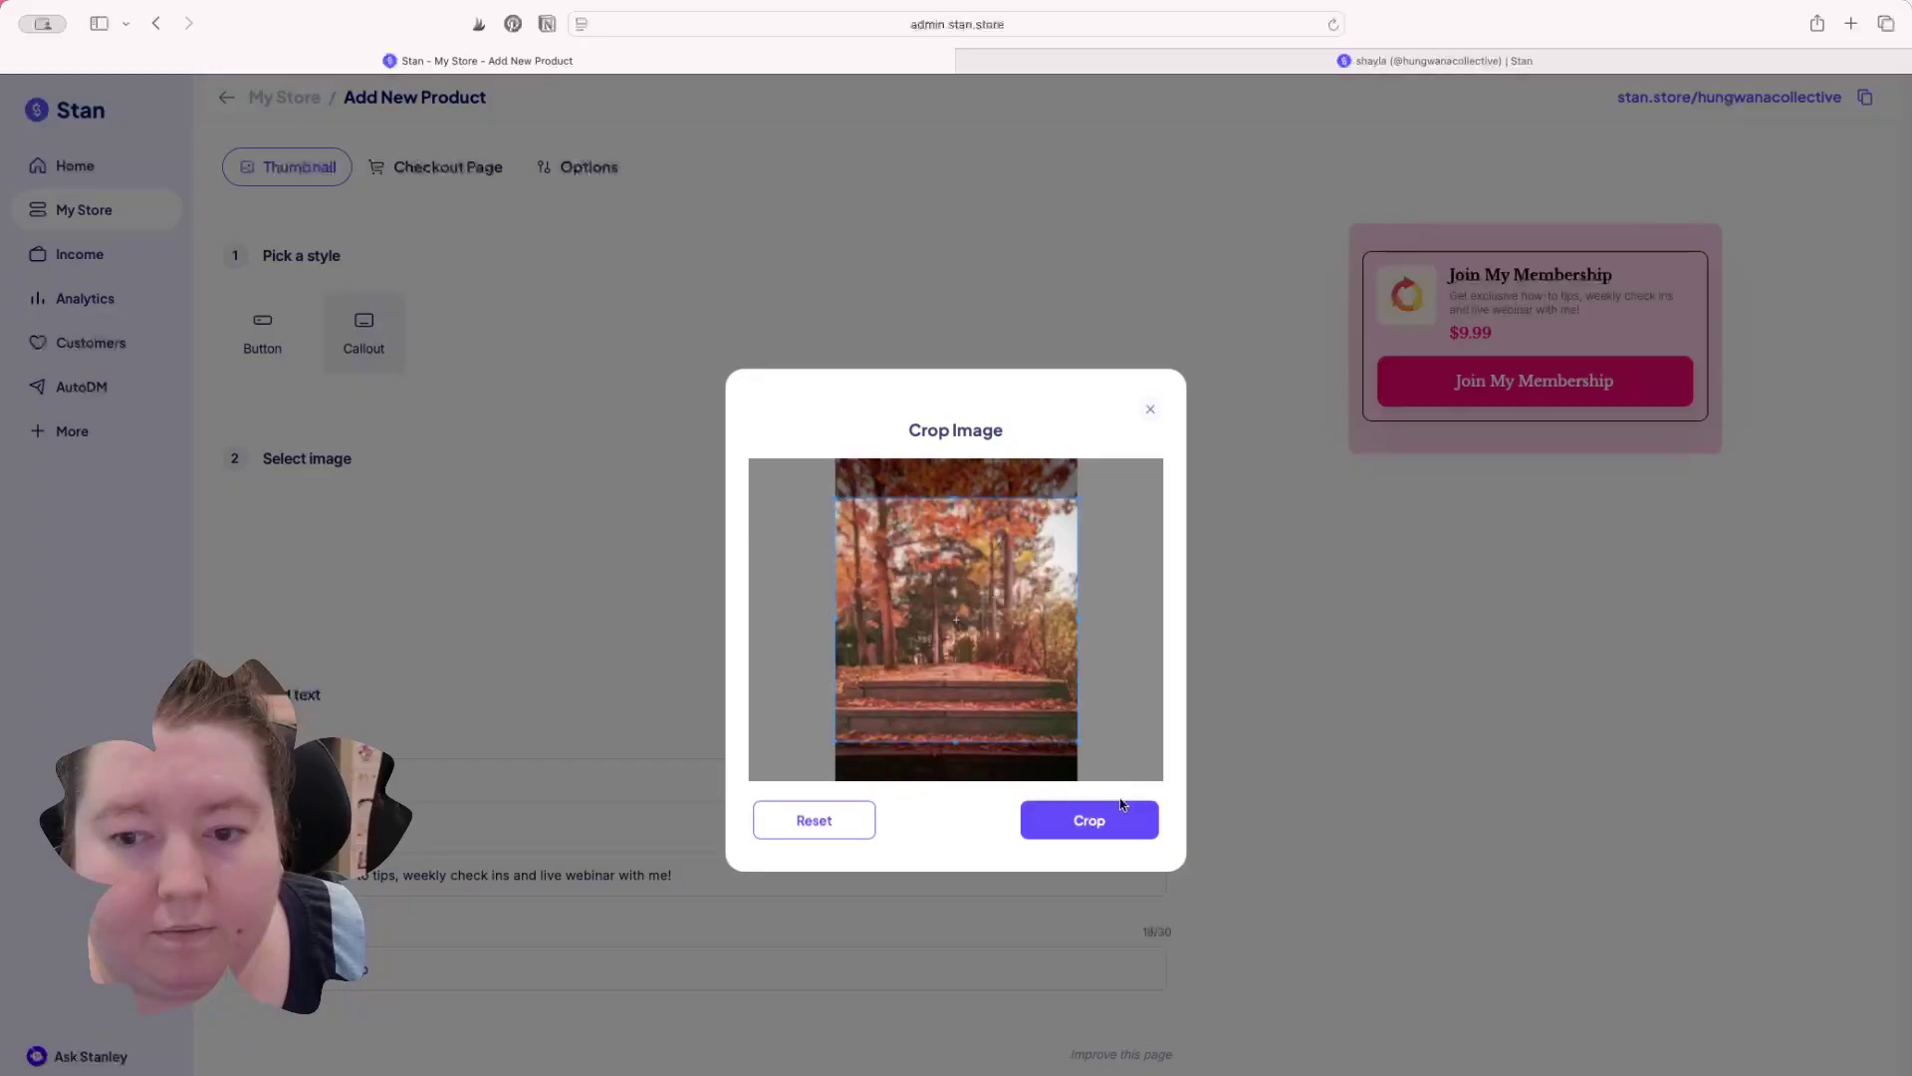
{"action": "left_click", "coordinate": [1096, 827]}
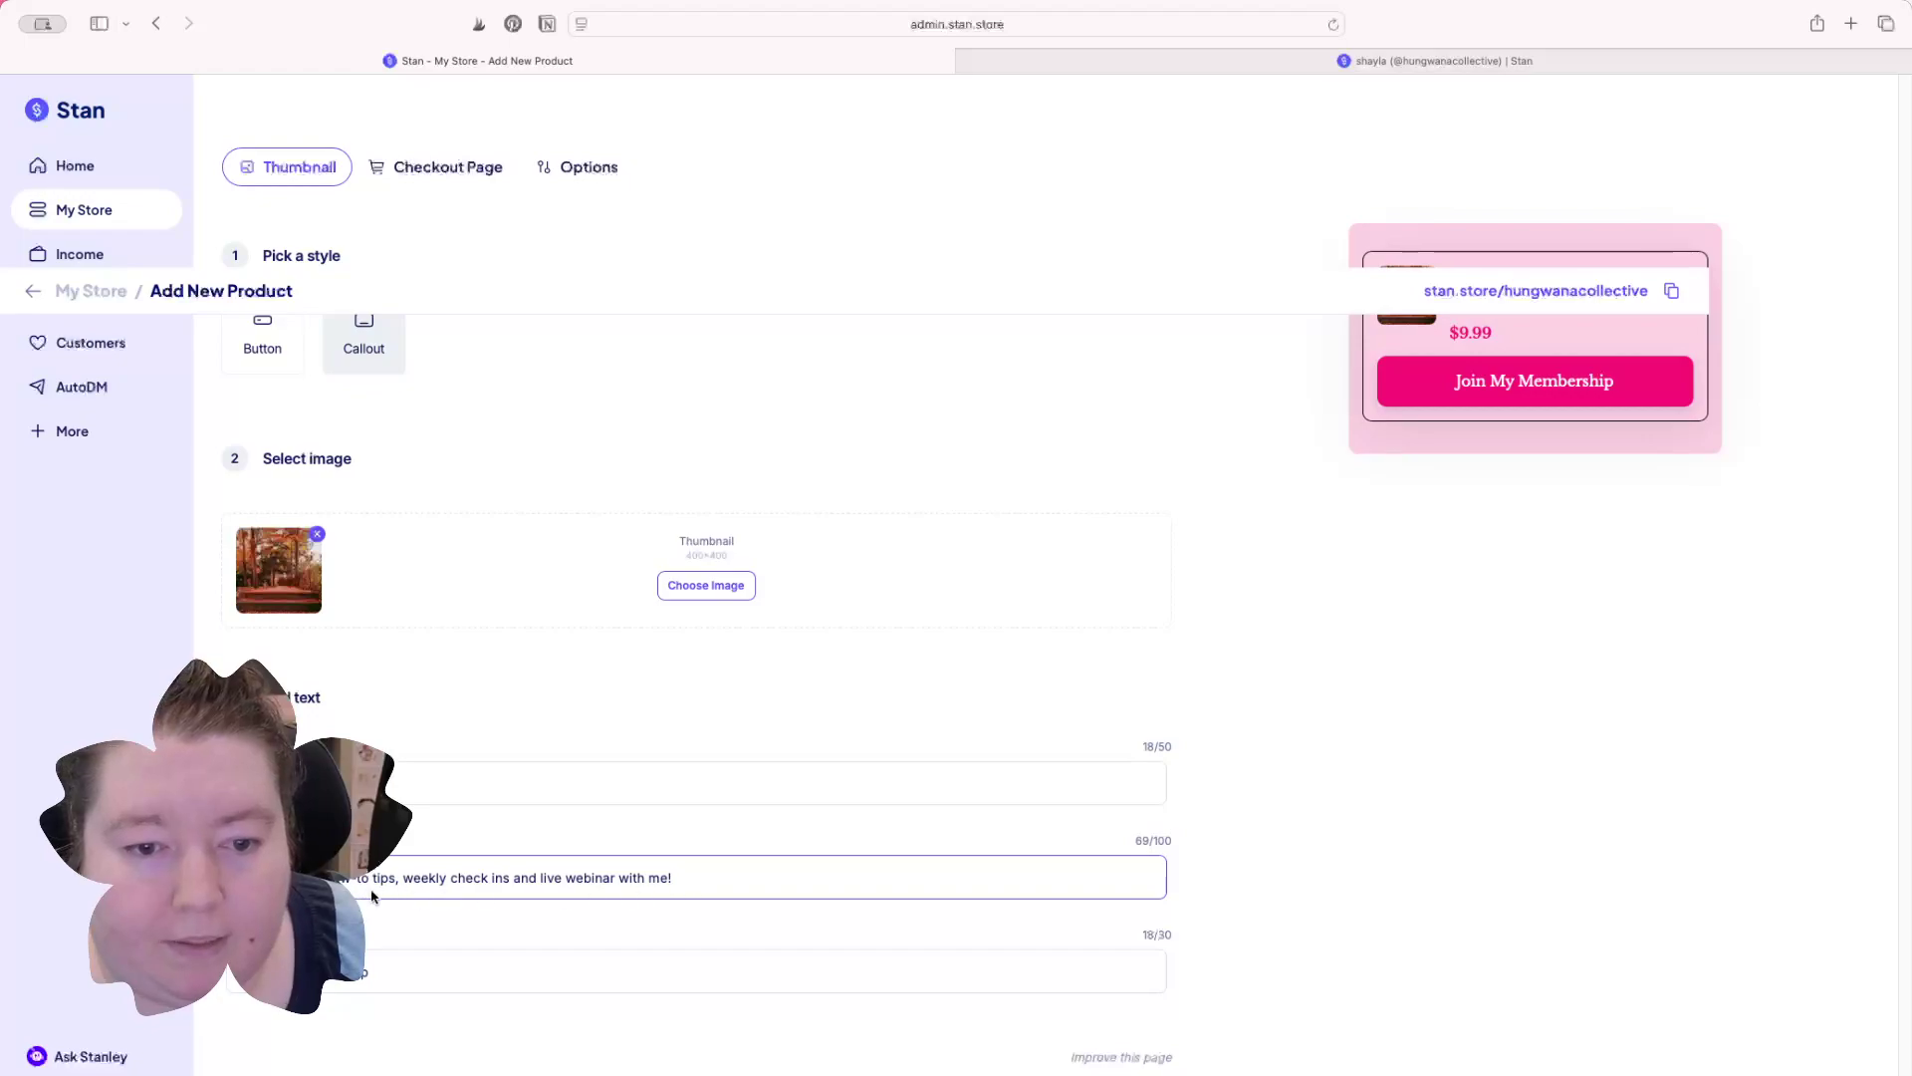
{"action": "left_click", "coordinate": [236, 989]}
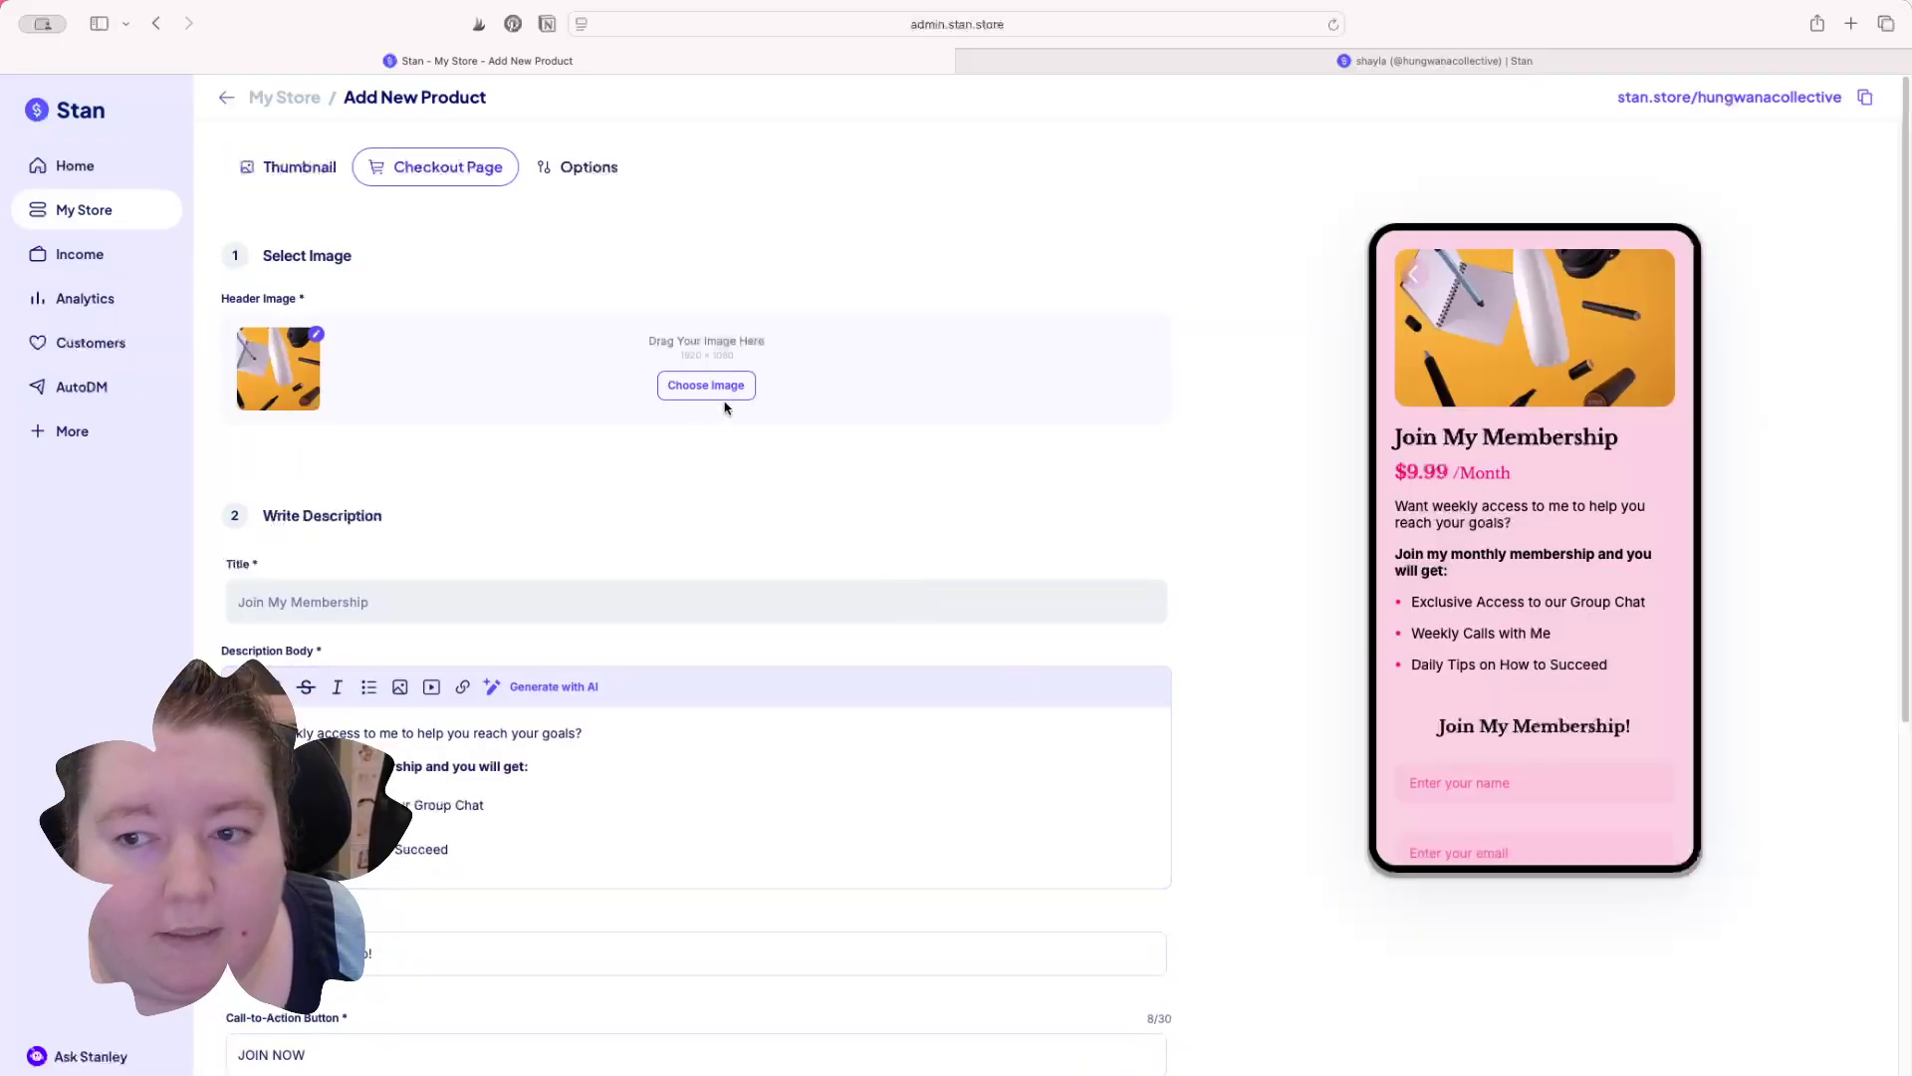
Step: Generate an AI description for the membership from the prompt "Members Only Club with Access To 100 Masterclasses and Coworking Community"
{"action": "scroll", "coordinate": [668, 742], "scroll_direction": "down", "scroll_amount": 3}
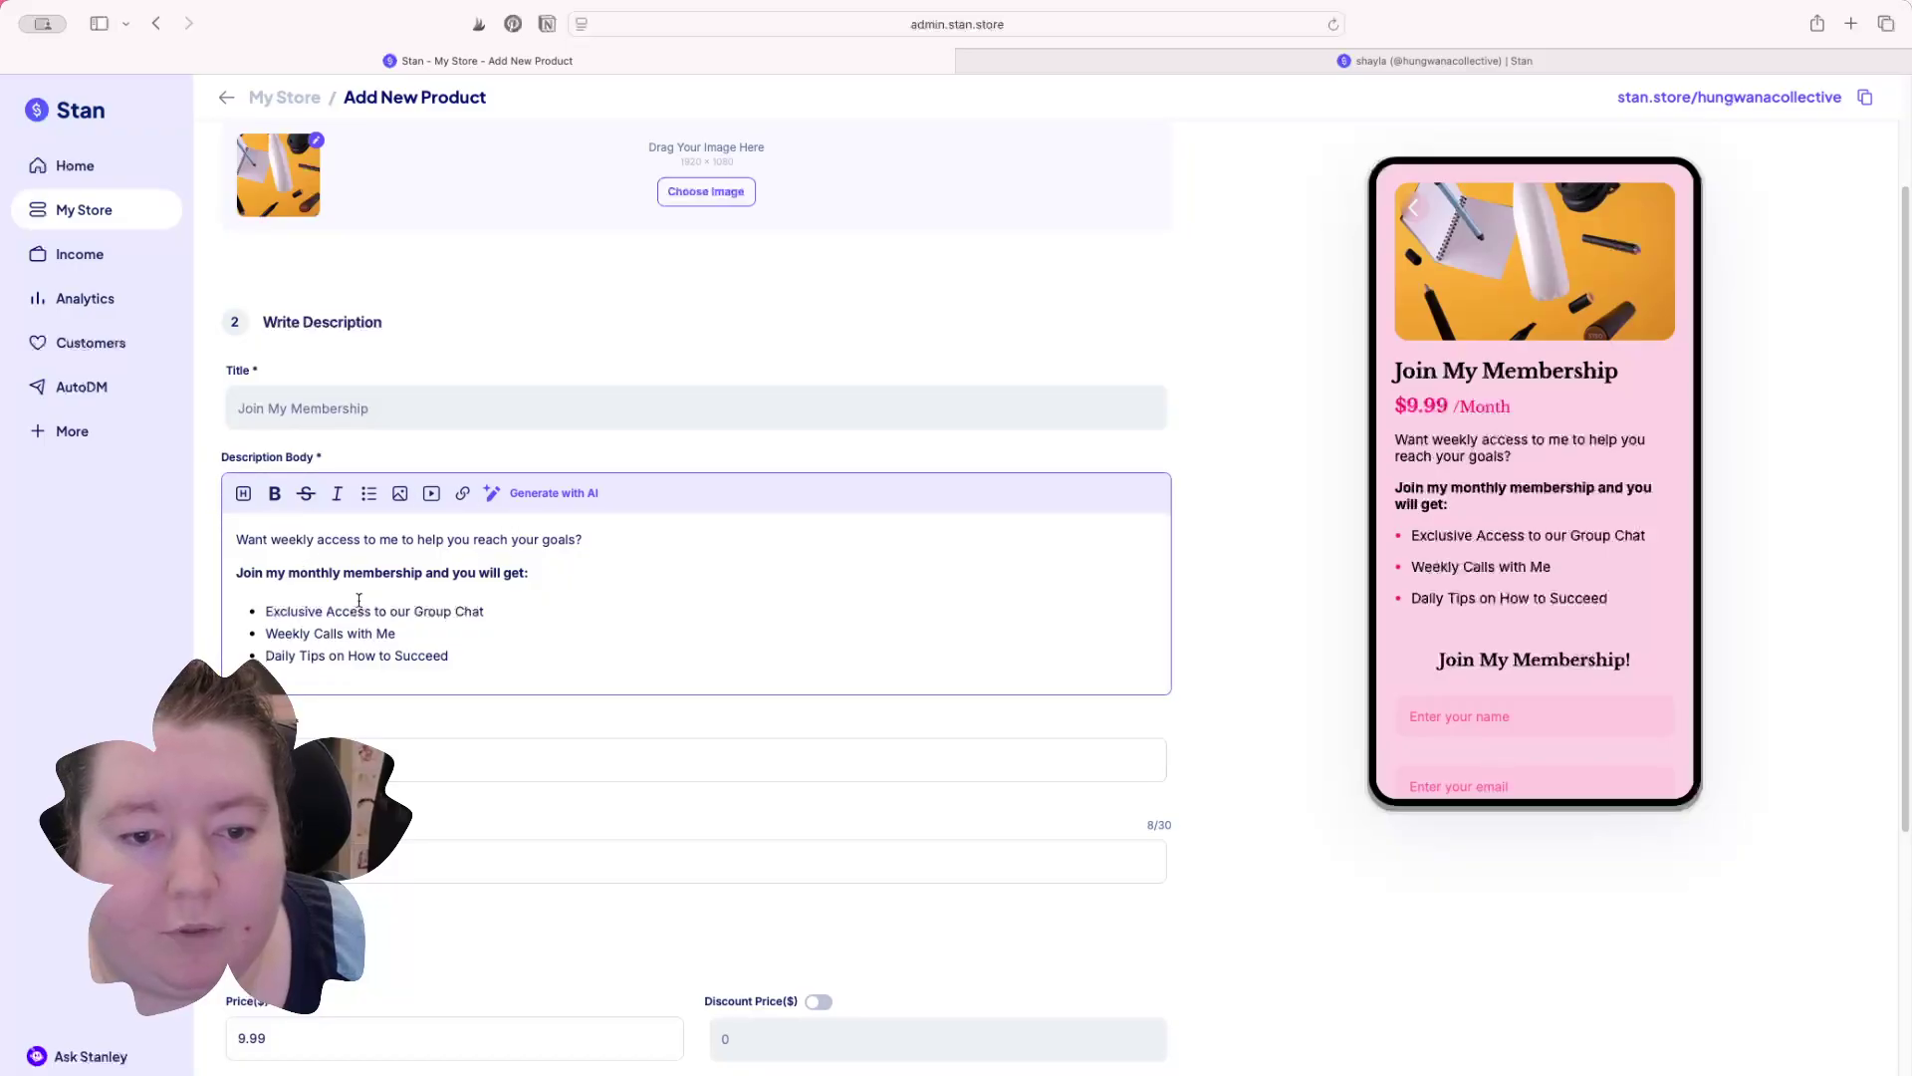
{"action": "scroll", "coordinate": [562, 717], "scroll_direction": "down", "scroll_amount": 8}
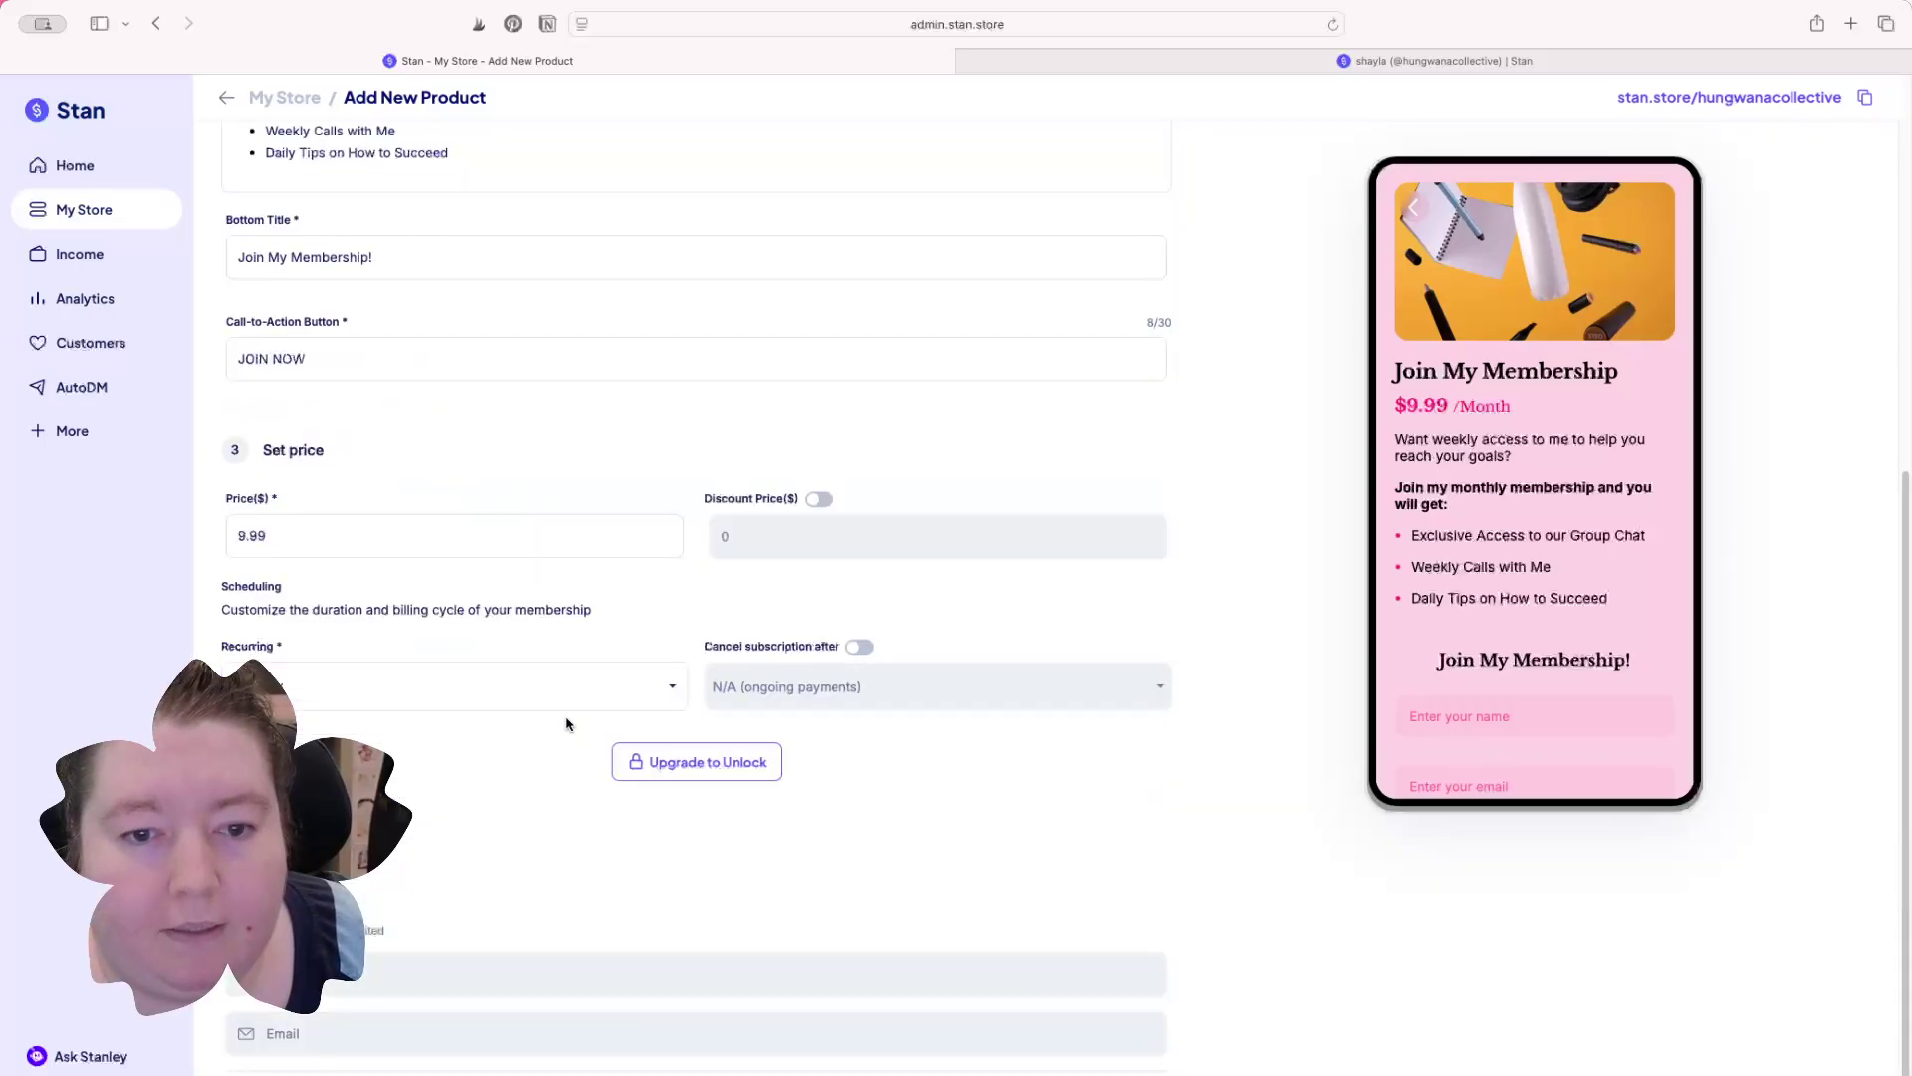
{"action": "scroll", "coordinate": [562, 717], "scroll_direction": "up", "scroll_amount": 3}
{"action": "left_click", "coordinate": [556, 159]}
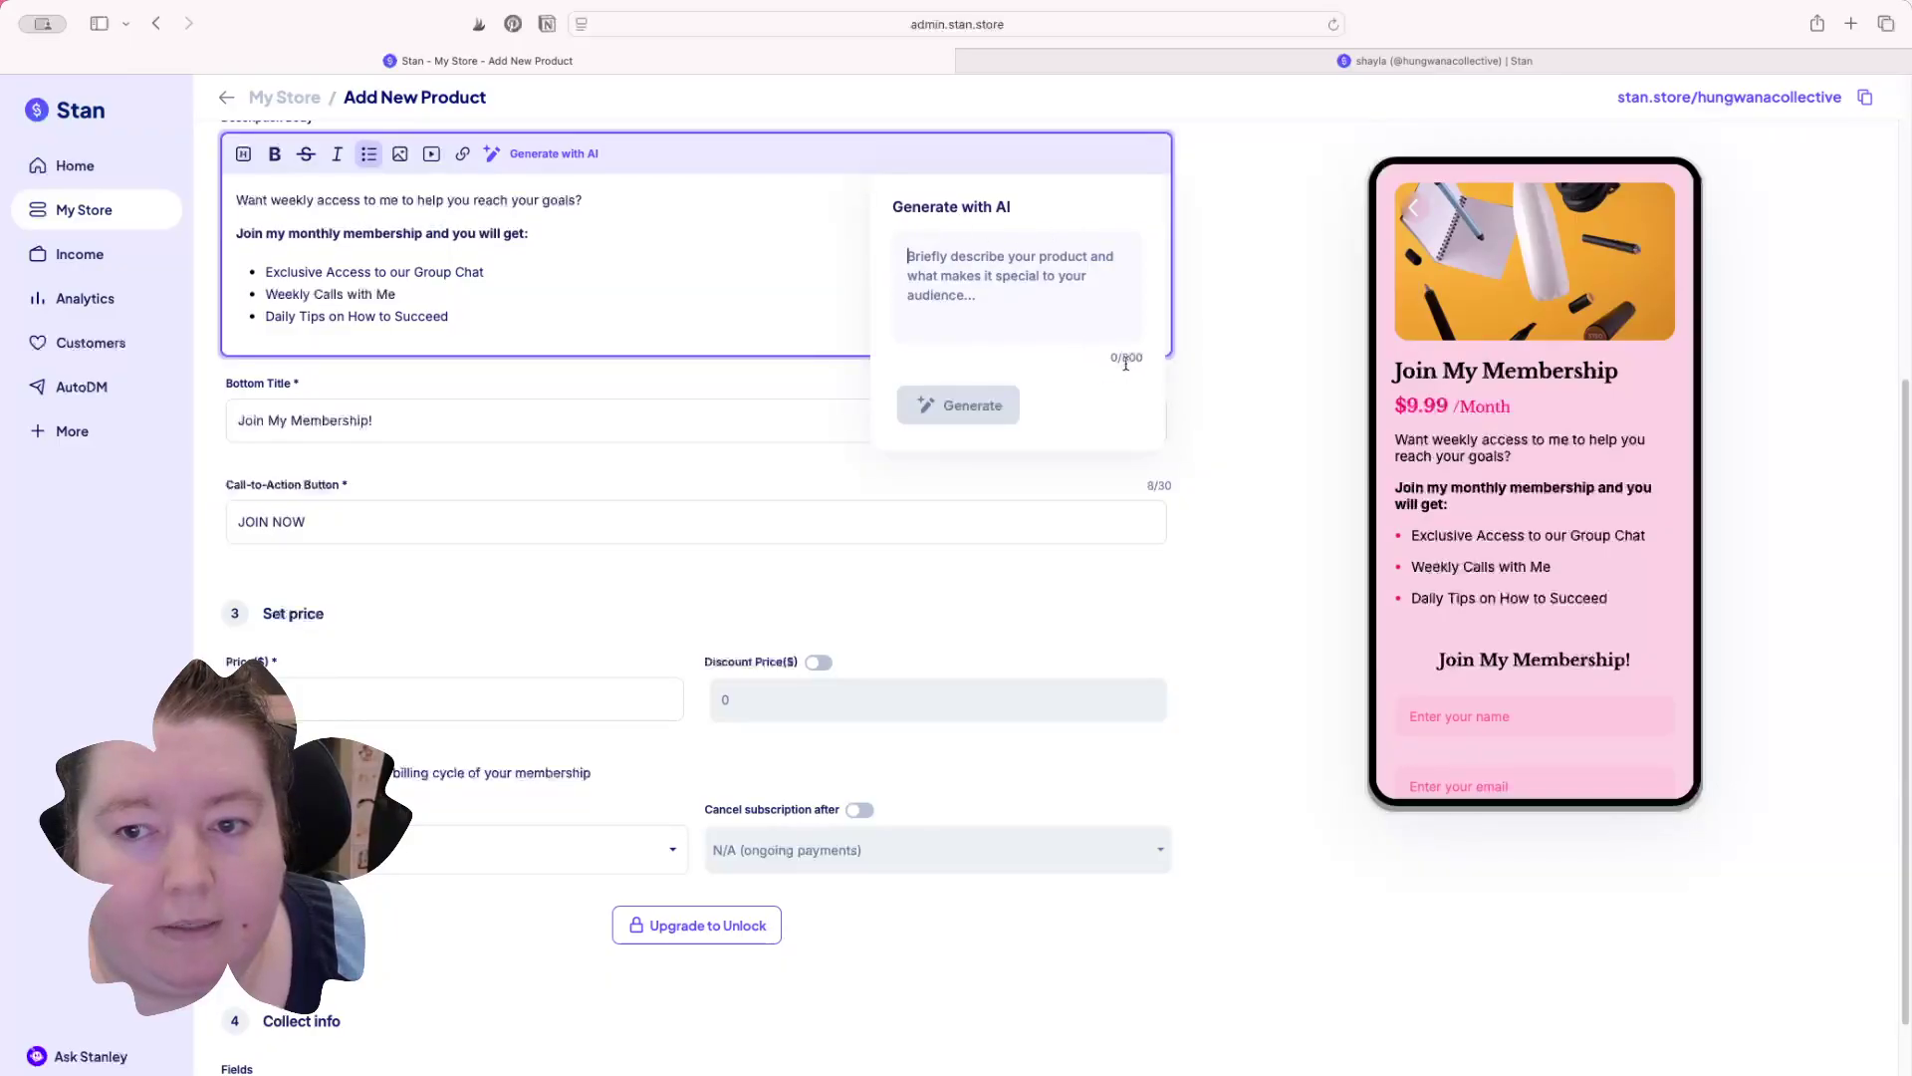
{"action": "left_click", "coordinate": [640, 308]}
{"action": "scroll", "coordinate": [553, 533], "scroll_direction": "up", "scroll_amount": 3}
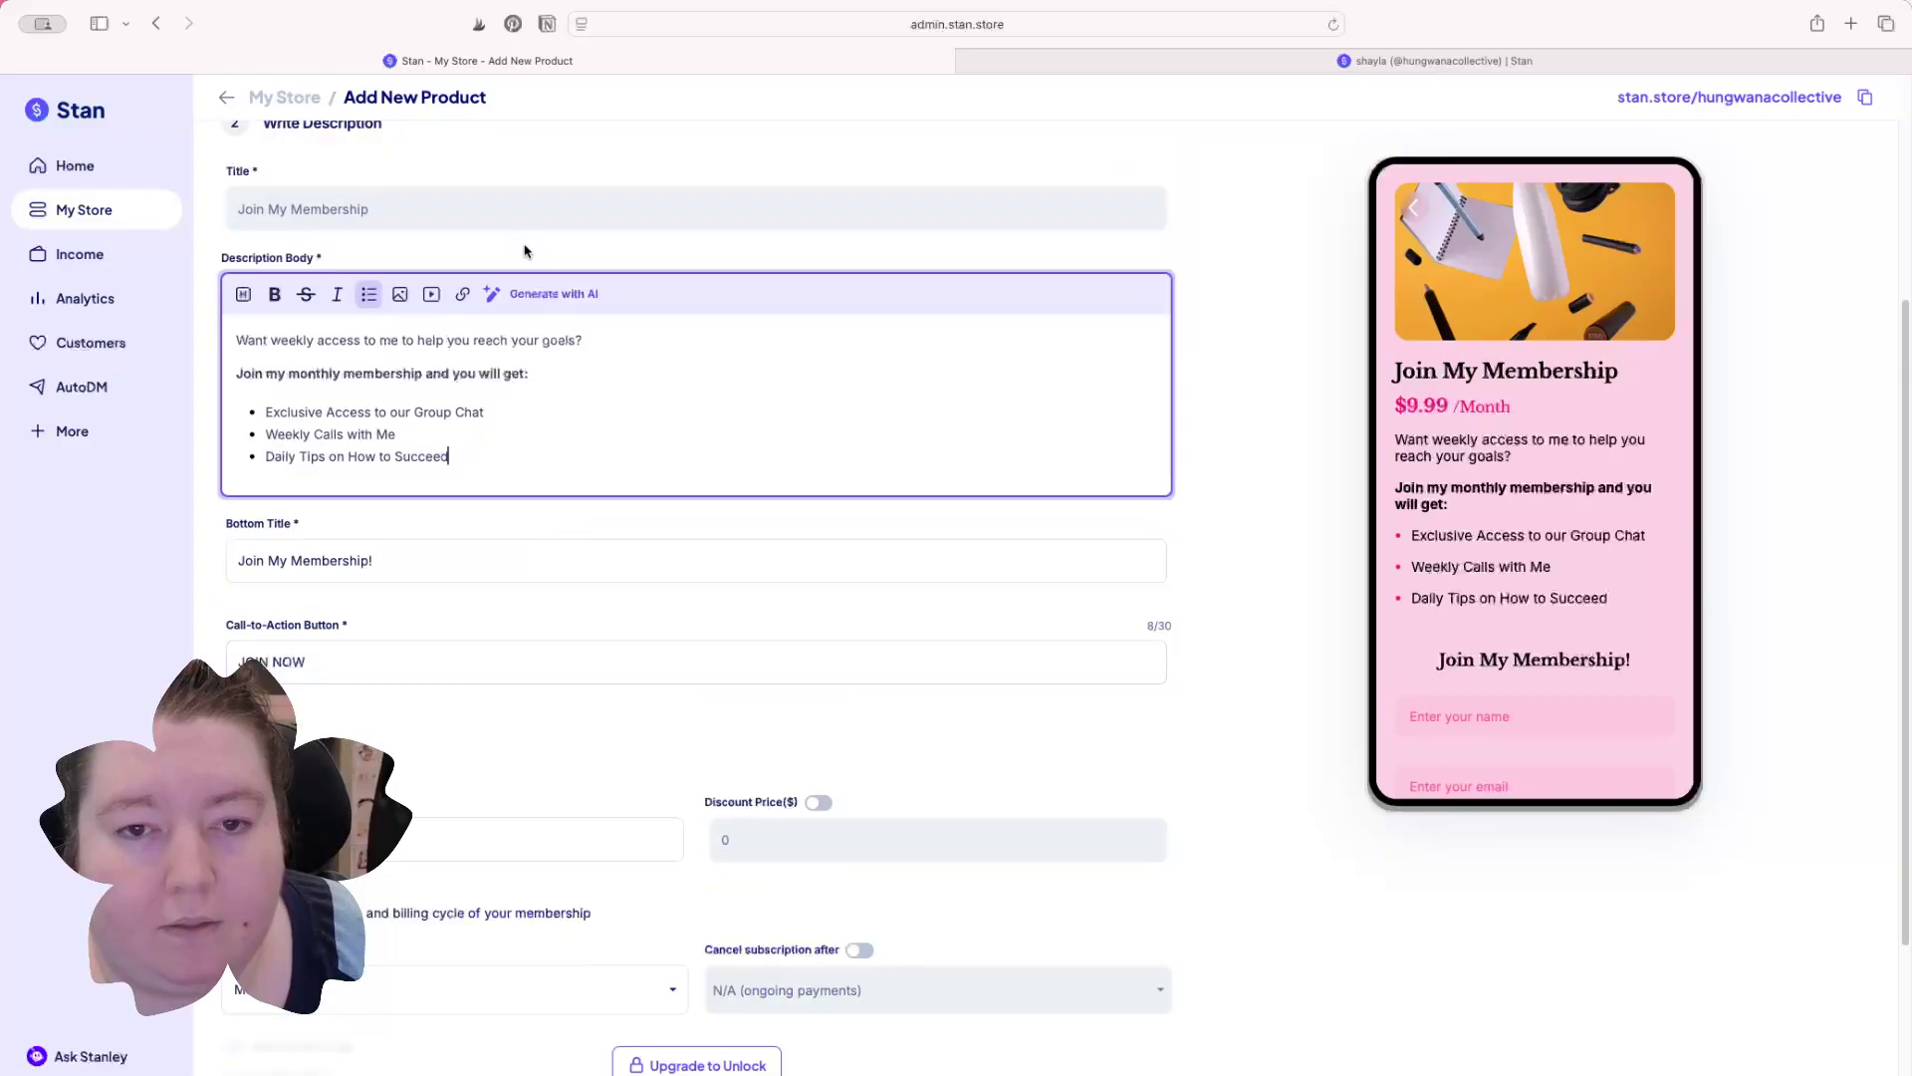
{"action": "left_click", "coordinate": [542, 297]}
{"action": "type", "text": "W"}
{"action": "key", "text": "BackSpace"}
{"action": "type", "text": "Members Only Club with"}
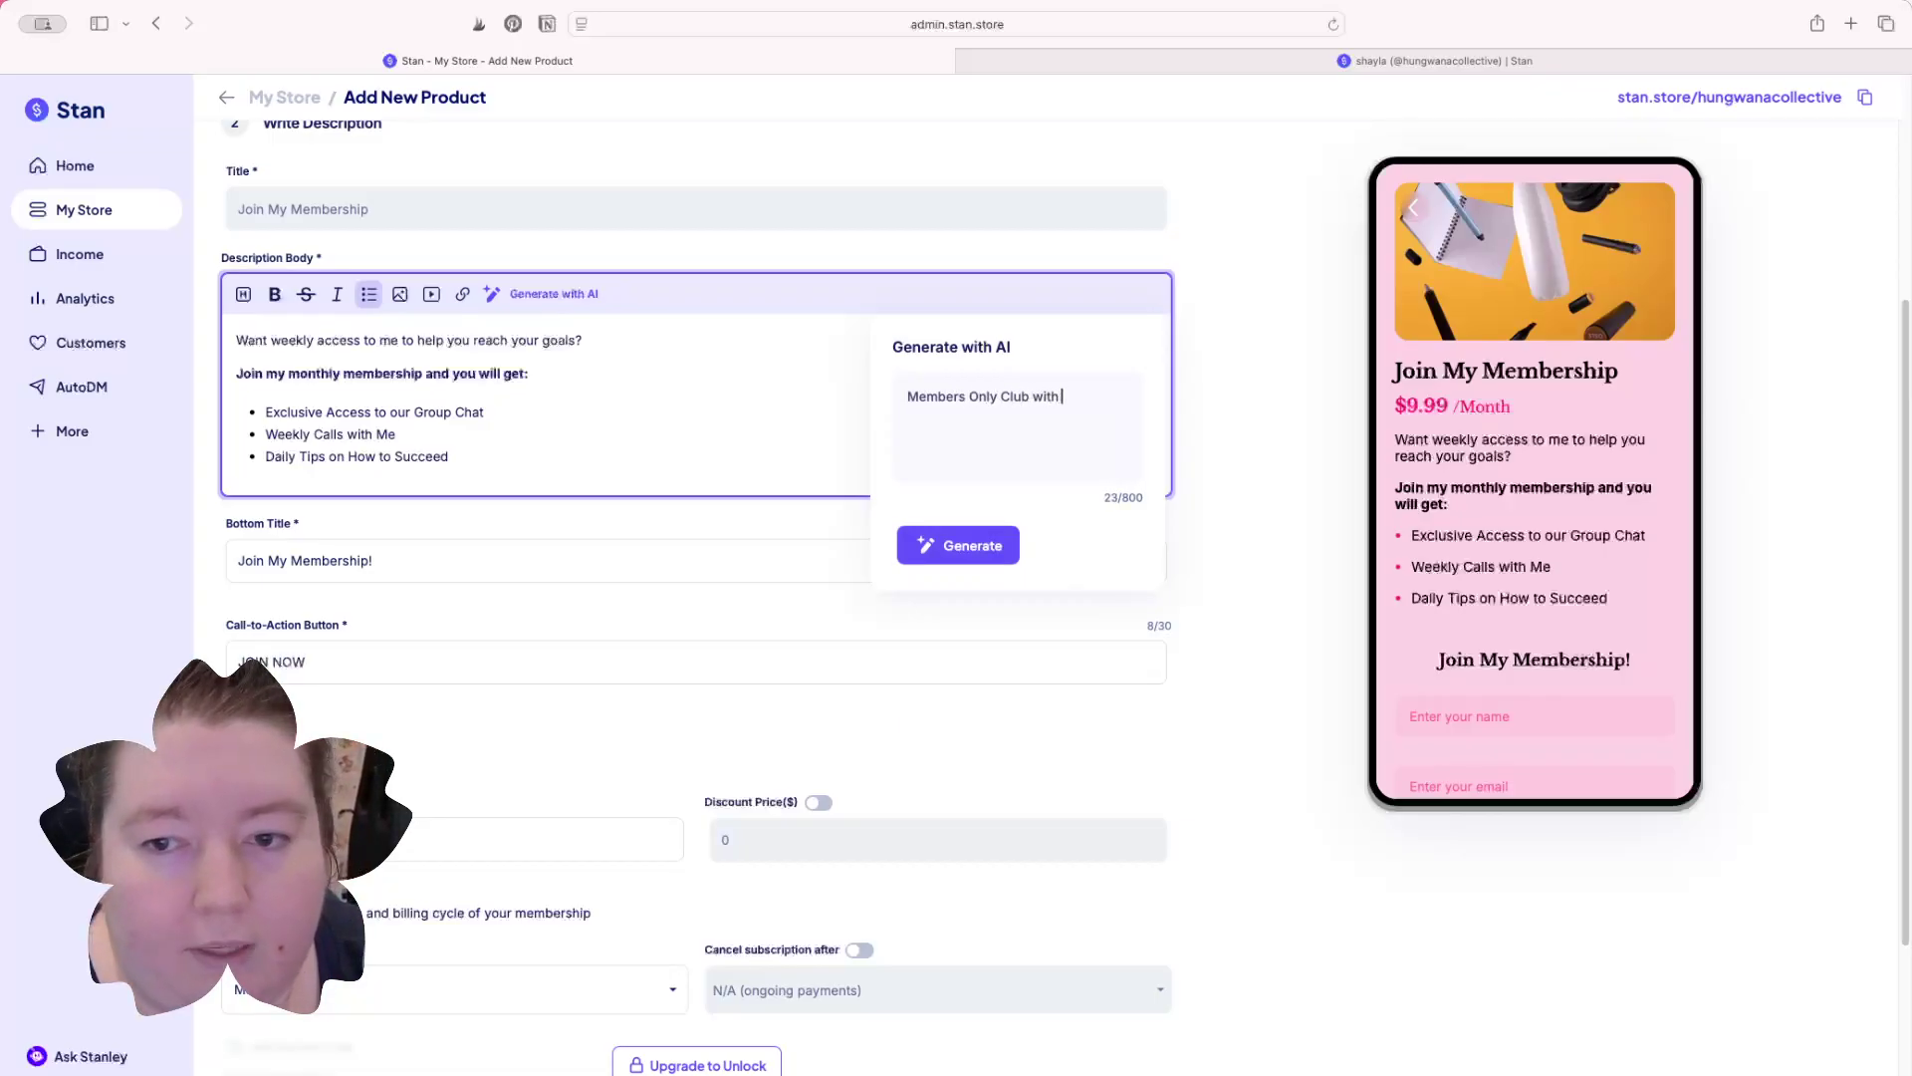
{"action": "type", "text": " Access"}
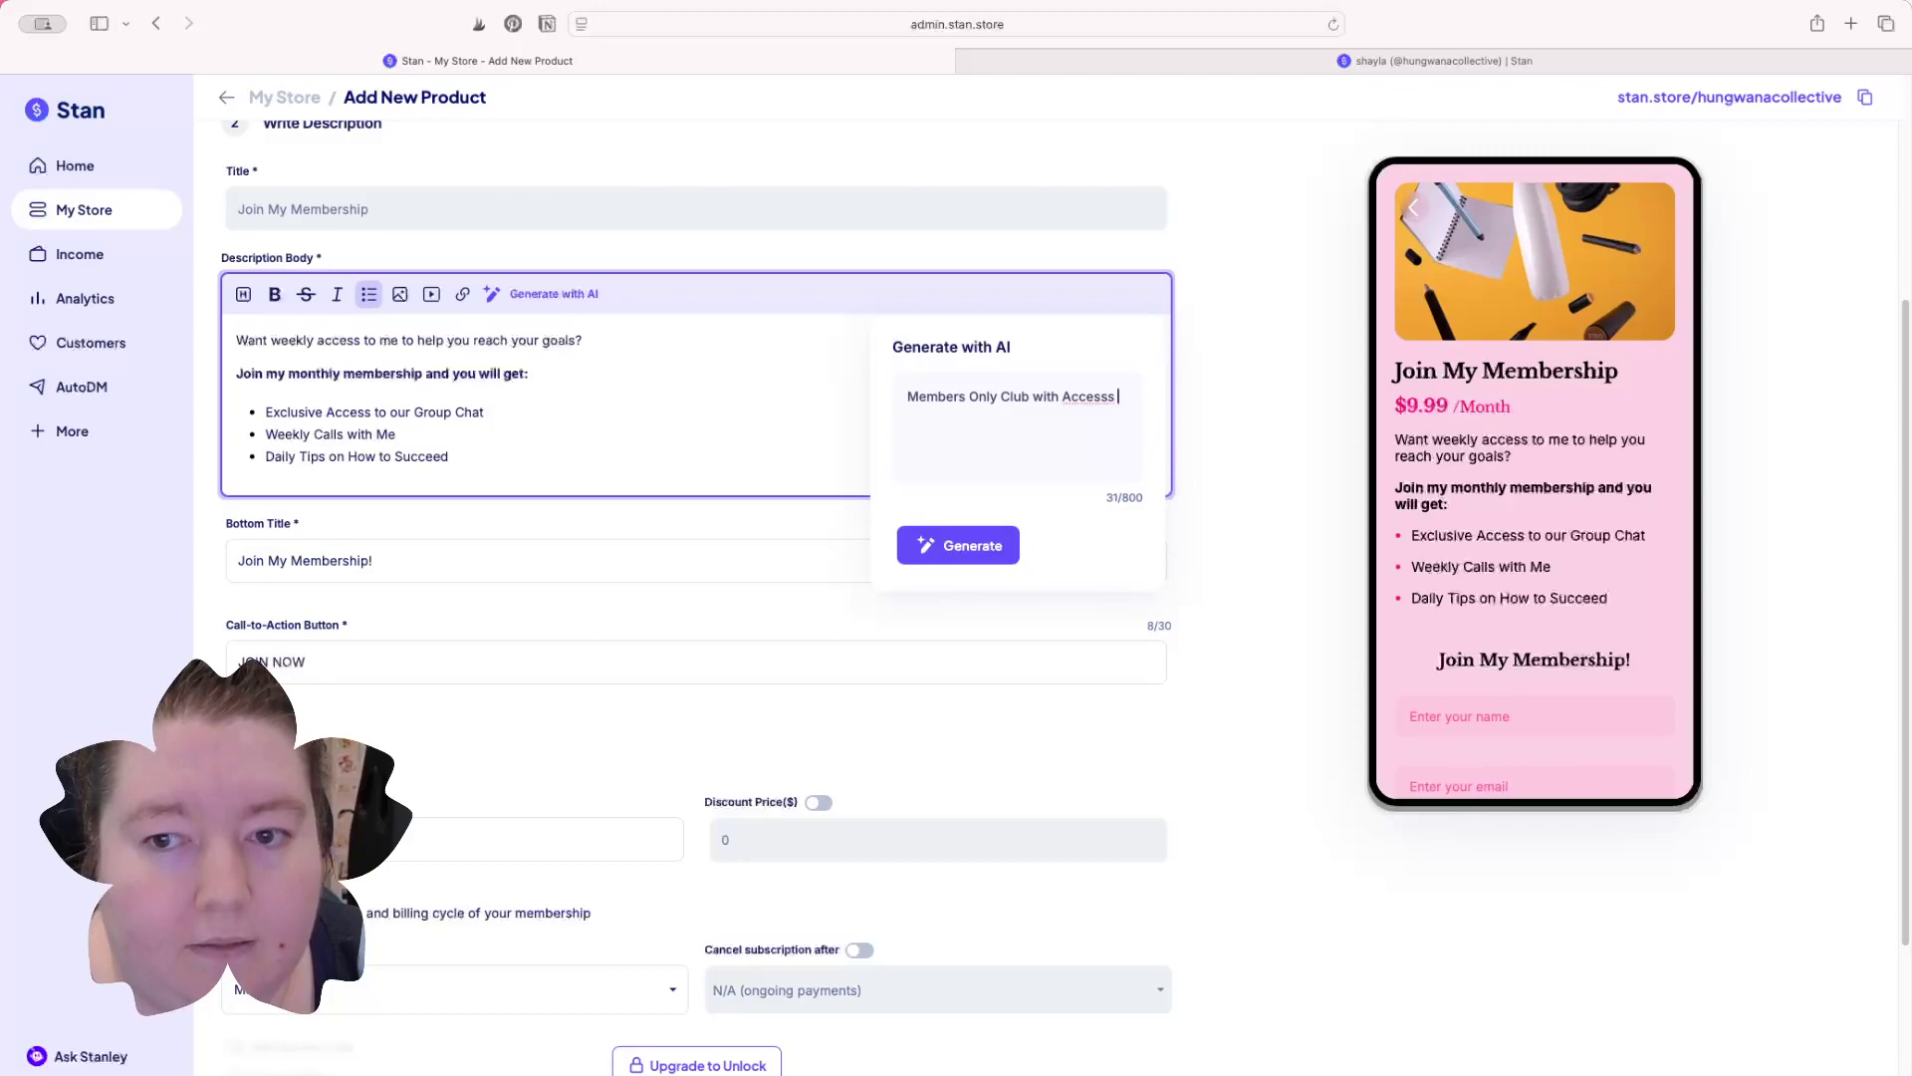
{"action": "type", "text": " To 100 Masterclasses an d"}
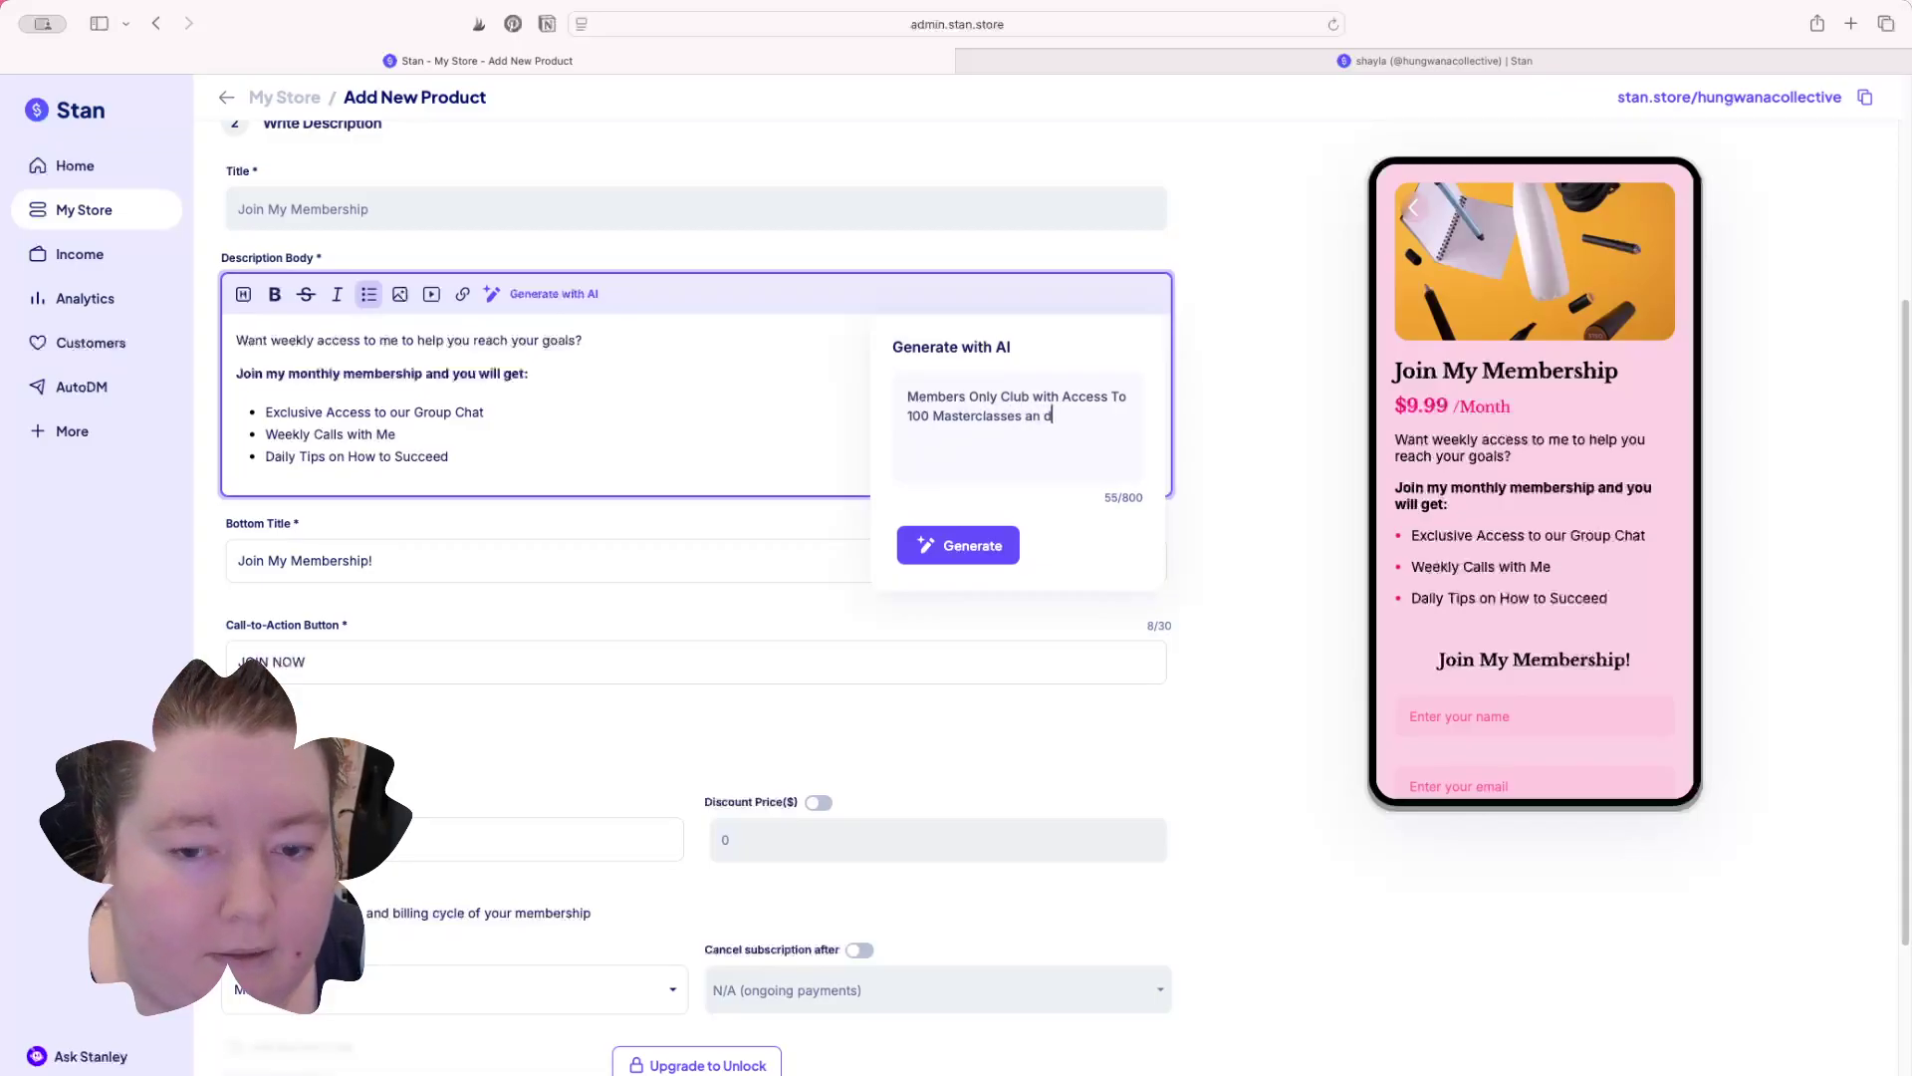
{"action": "type", "text": "rking Communi"}
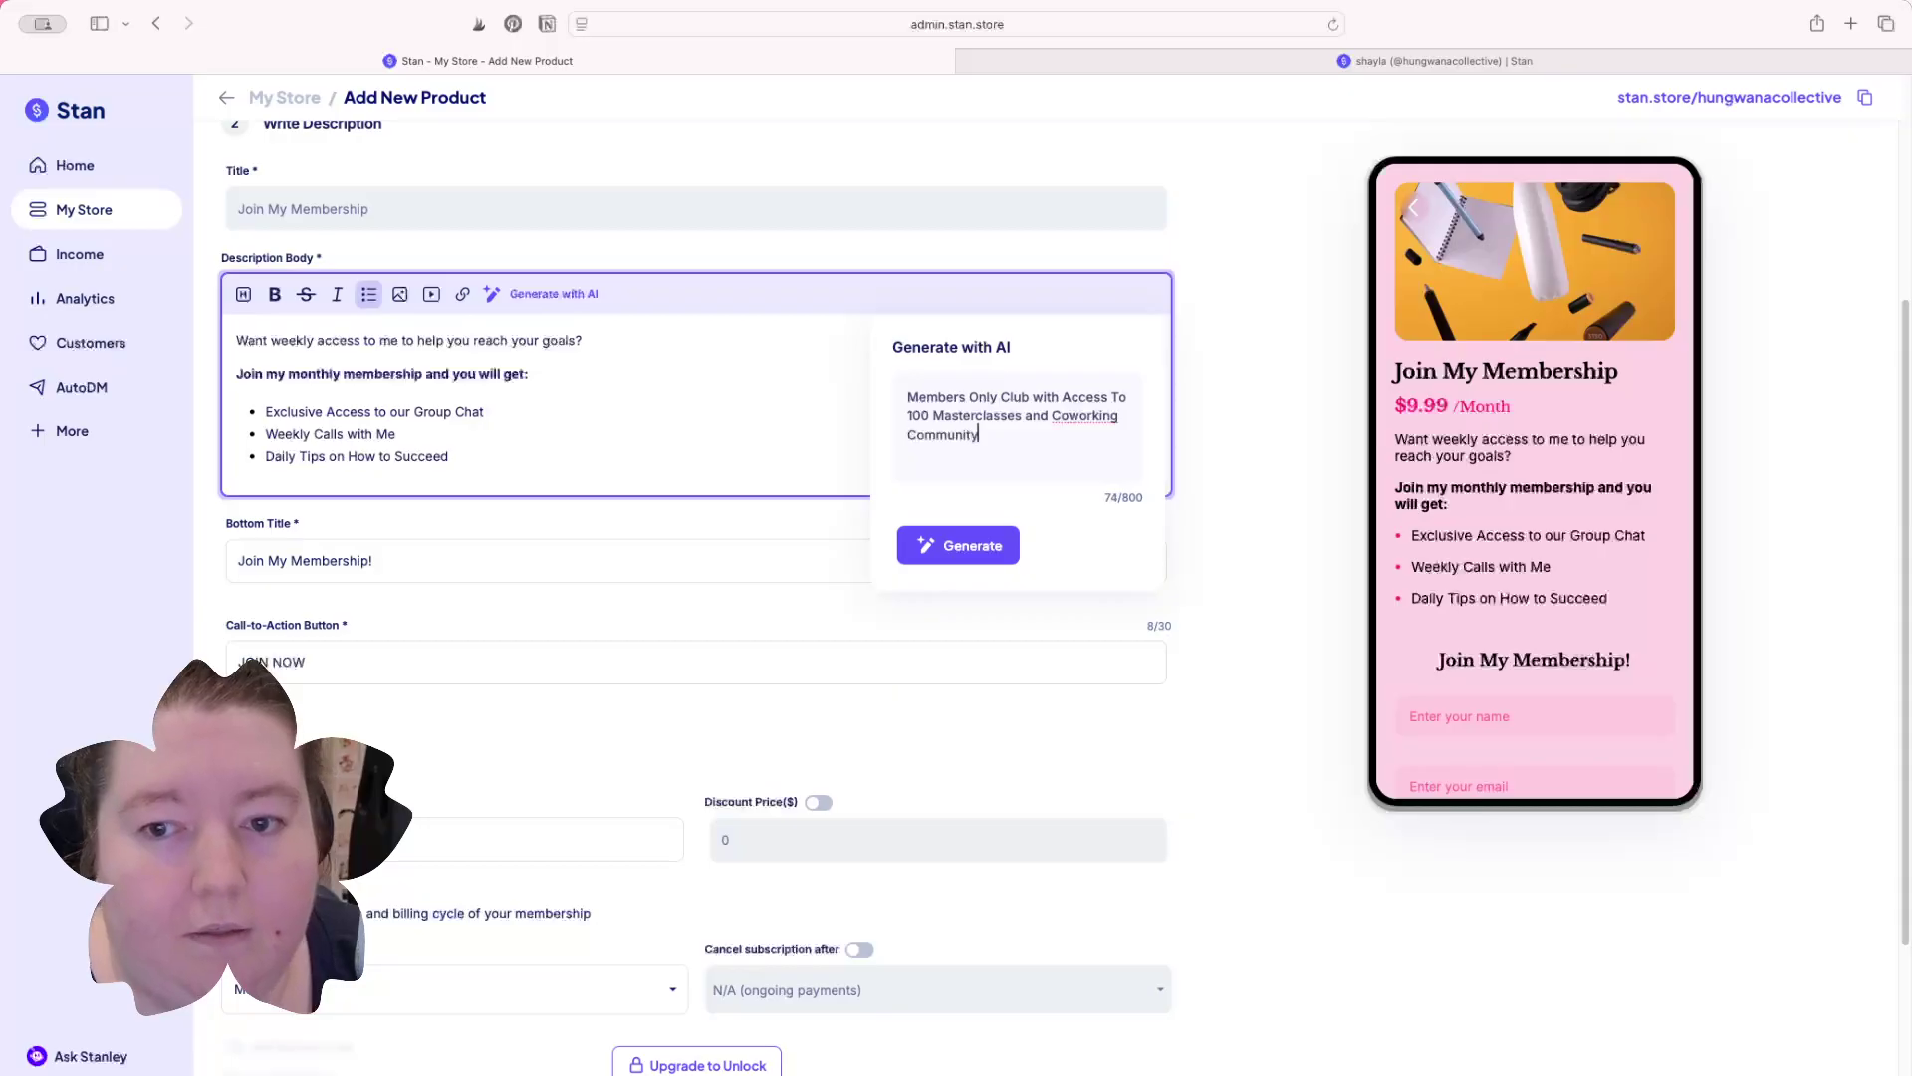
{"action": "type", "text": "ty"}
{"action": "left_click", "coordinate": [964, 544]}
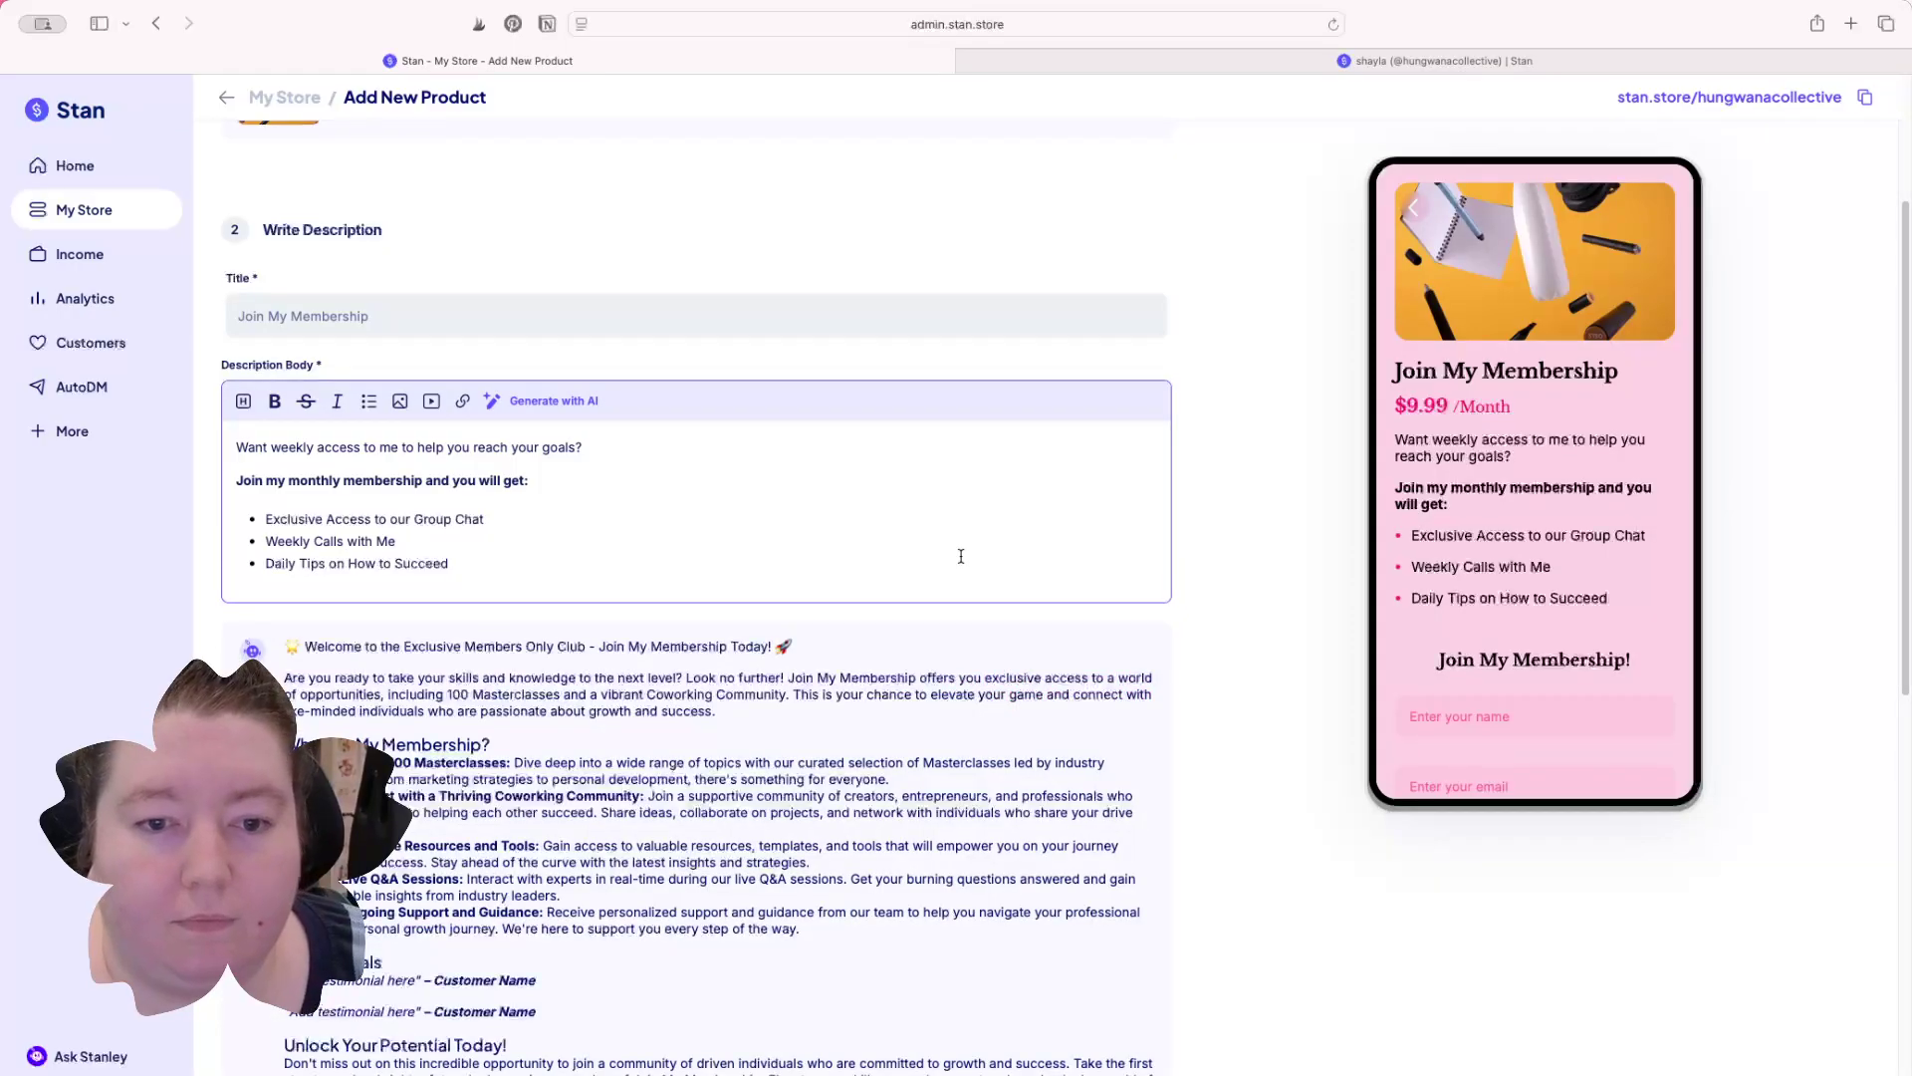
{"action": "scroll", "coordinate": [961, 555], "scroll_direction": "down", "scroll_amount": 3}
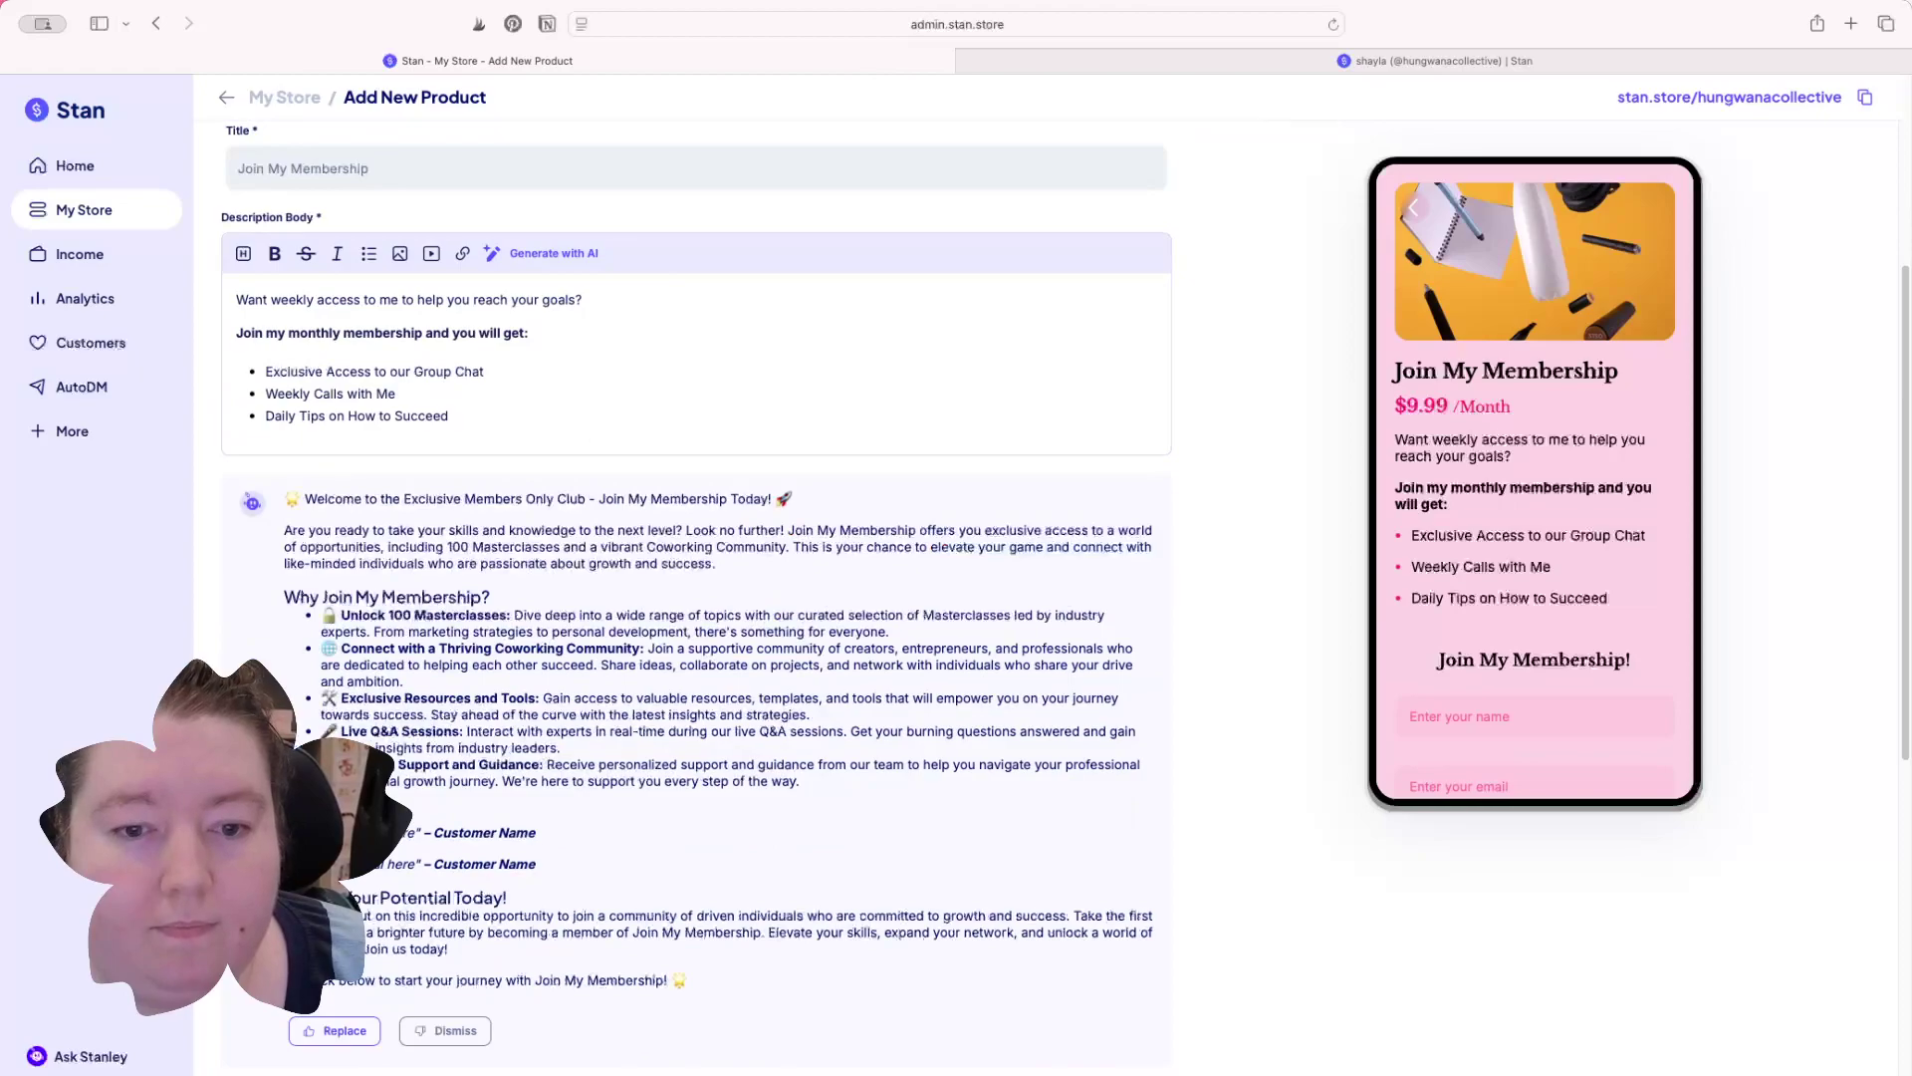
Step: Replace the membership's description with the AI-generated text and delete its Testimonials section with both placeholder quotes
{"action": "left_click", "coordinate": [339, 1036]}
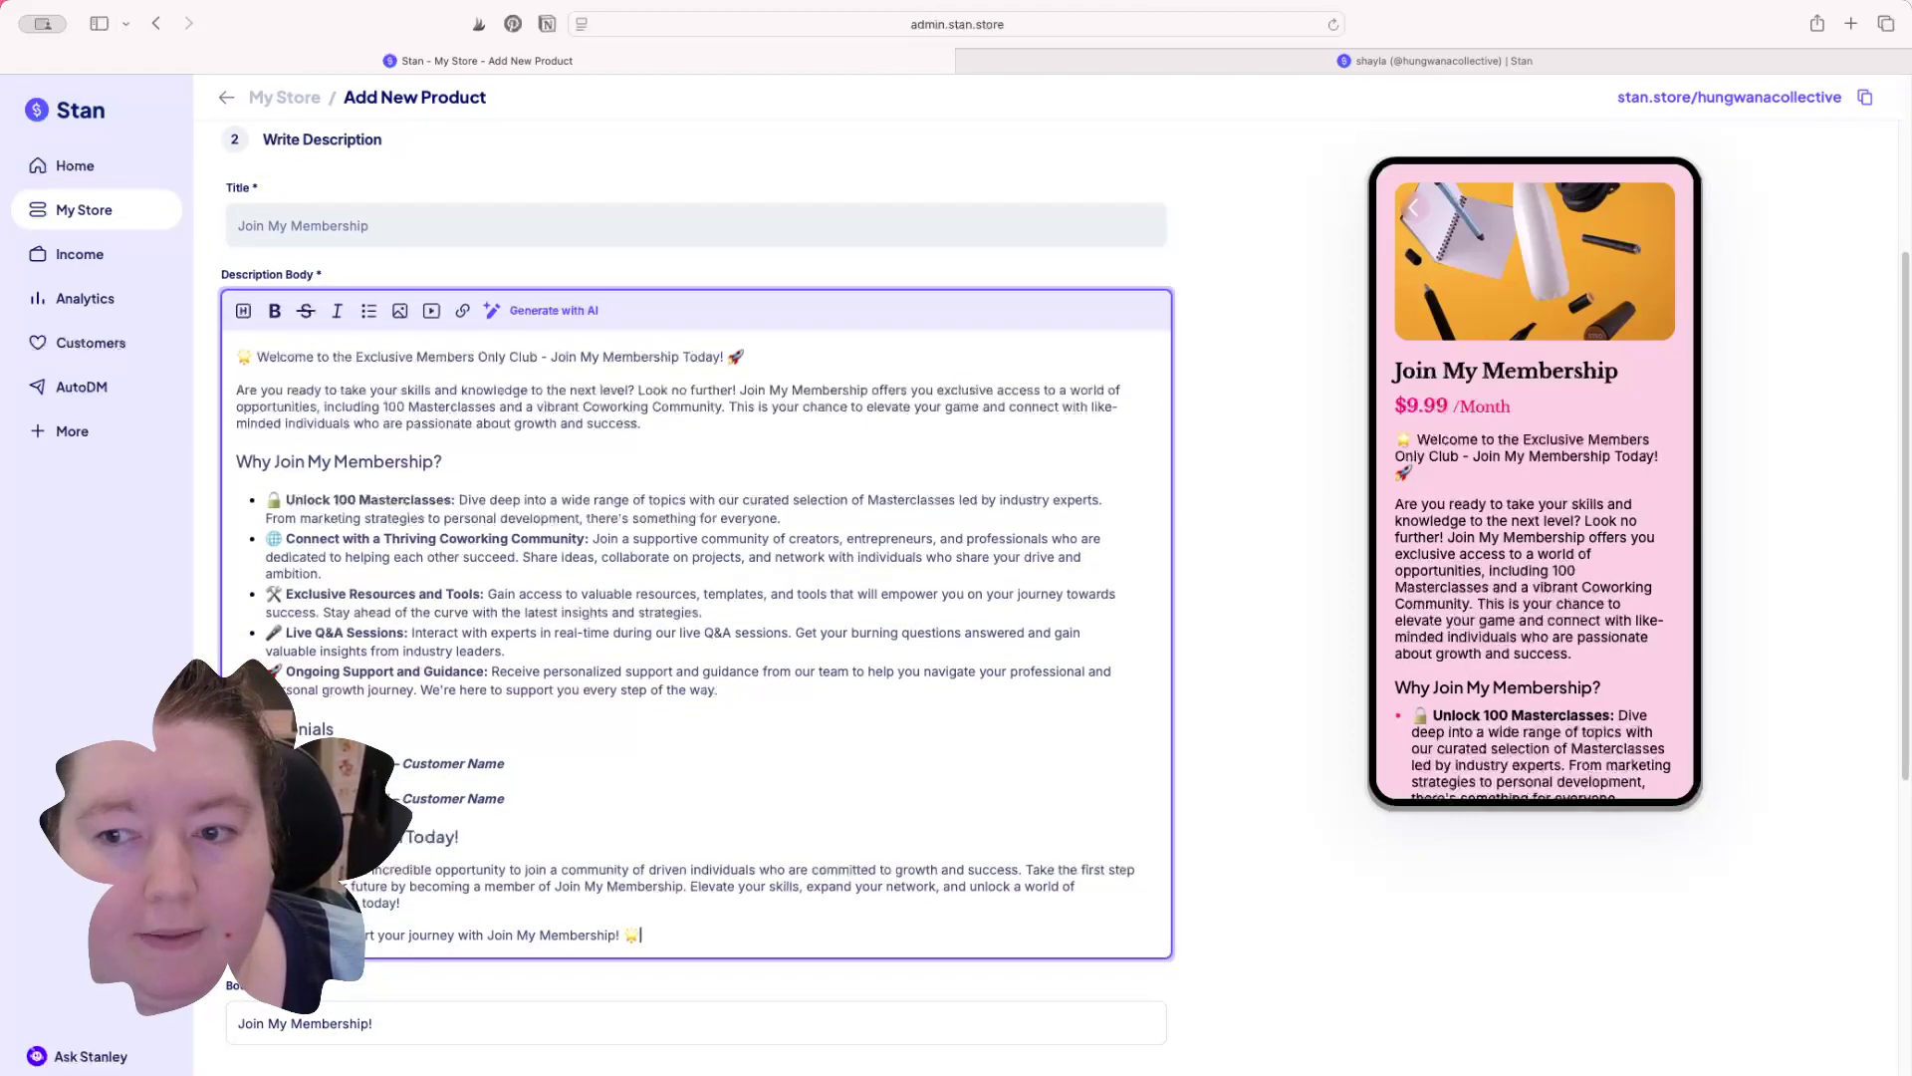
{"action": "scroll", "coordinate": [1560, 599], "scroll_direction": "down", "scroll_amount": 10}
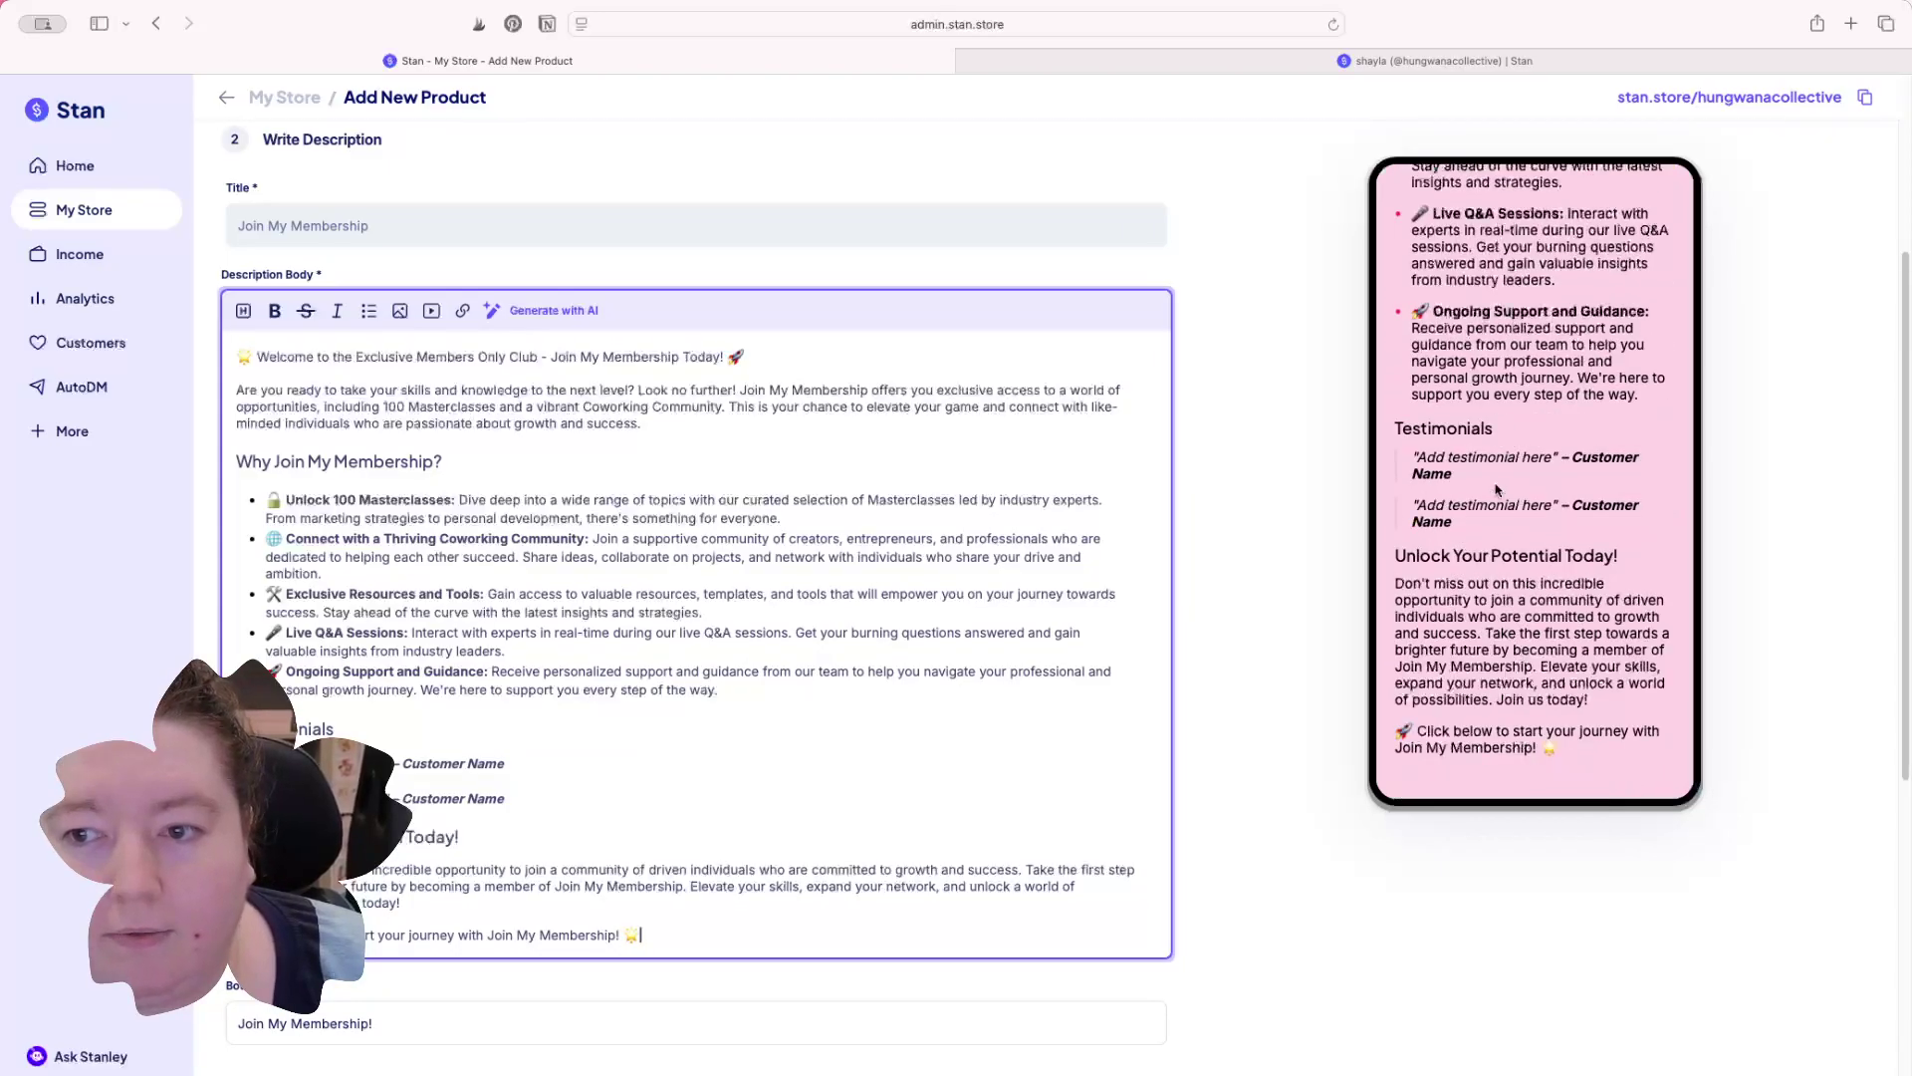
{"action": "scroll", "coordinate": [1499, 541], "scroll_direction": "up", "scroll_amount": 2}
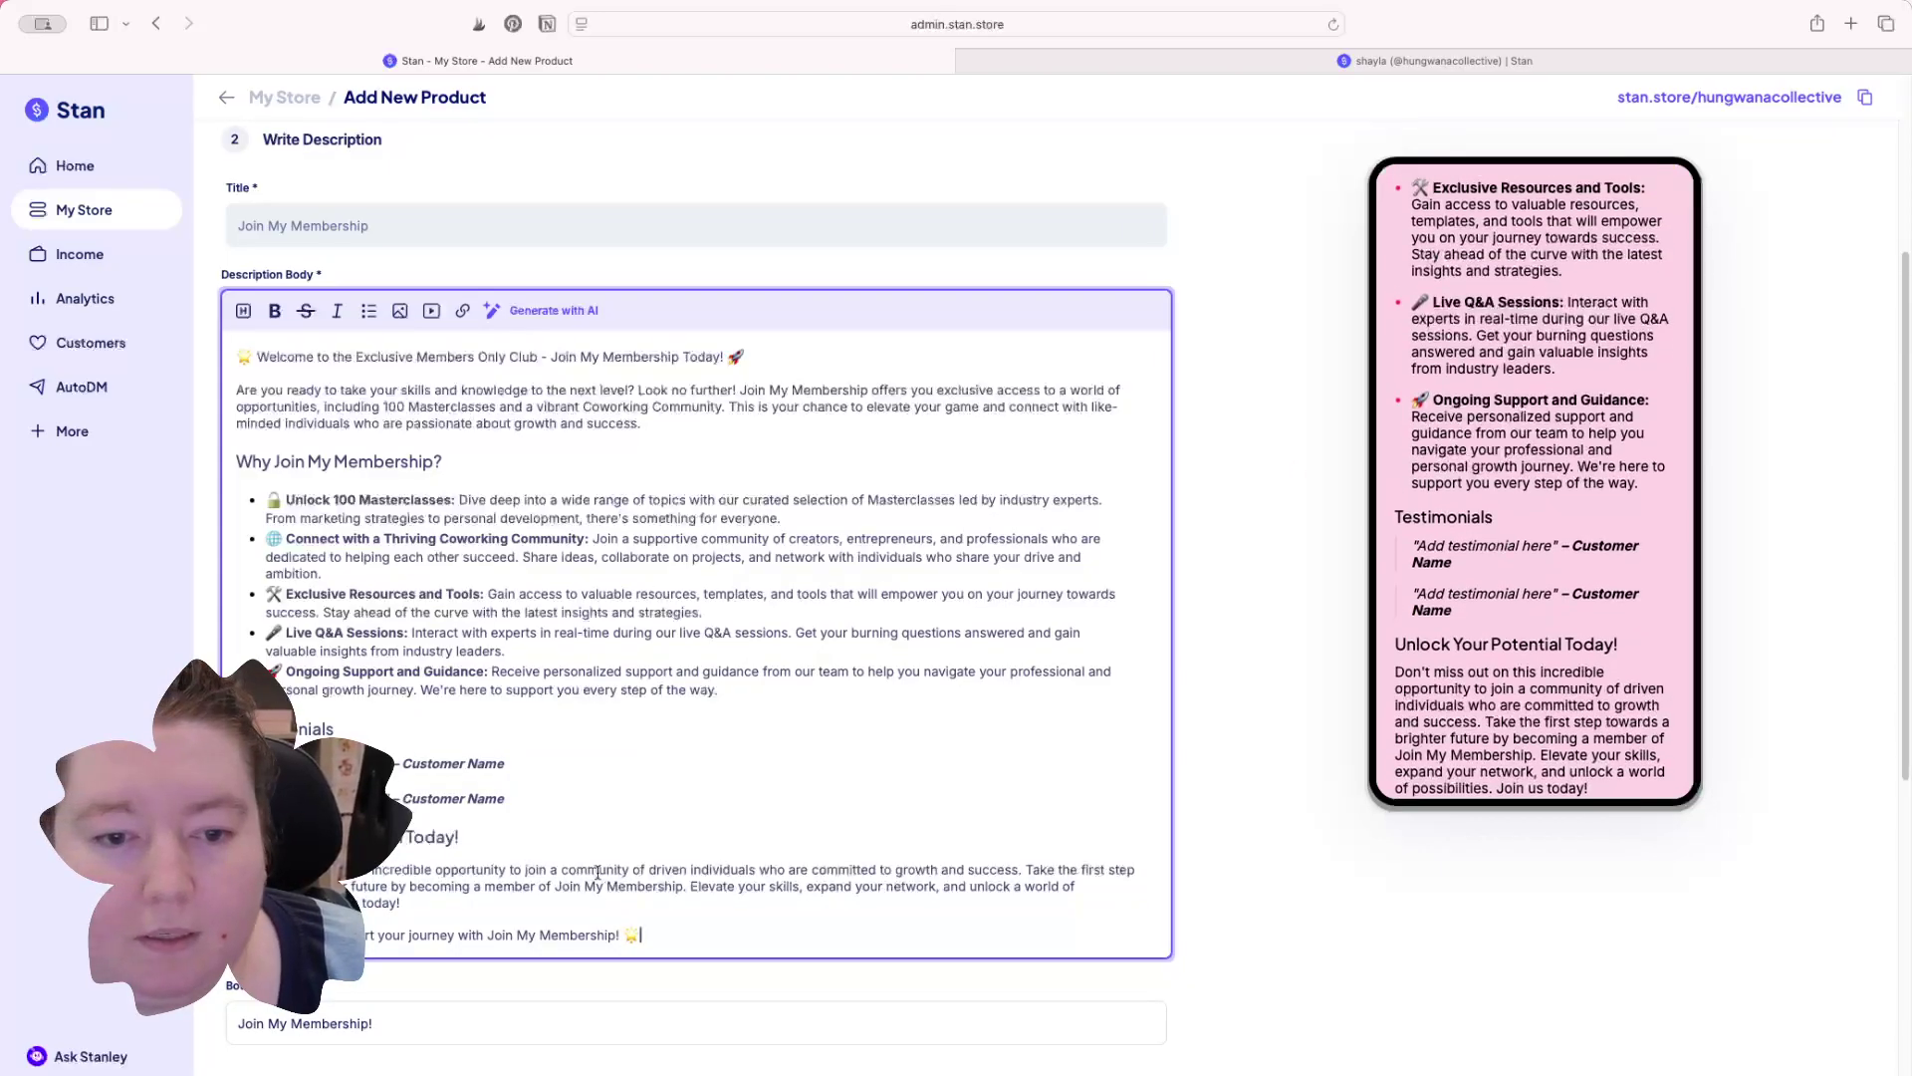
{"action": "scroll", "coordinate": [597, 872], "scroll_direction": "down", "scroll_amount": 3}
{"action": "left_click_drag", "start_coordinate": [237, 592], "coordinate": [506, 668]}
{"action": "key", "text": "BackSpace"}
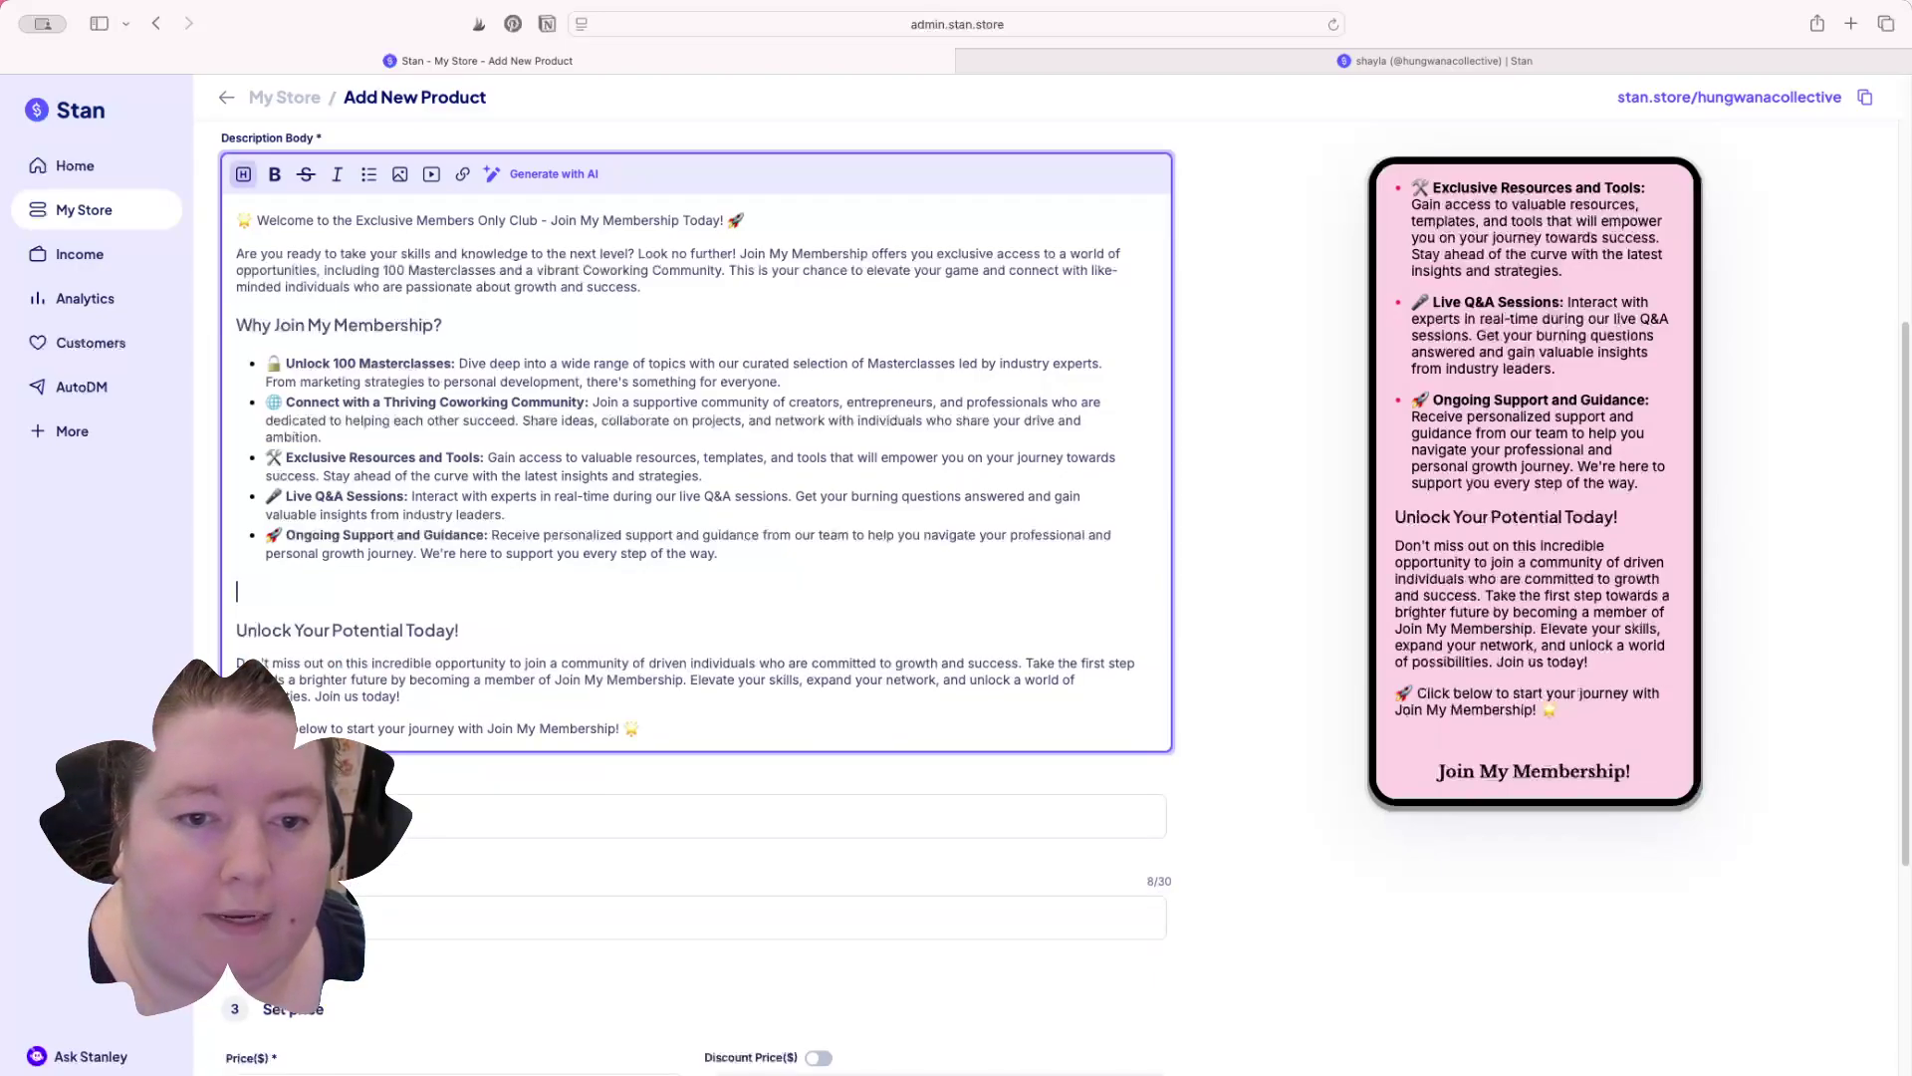
{"action": "scroll", "coordinate": [418, 501], "scroll_direction": "up", "scroll_amount": 3}
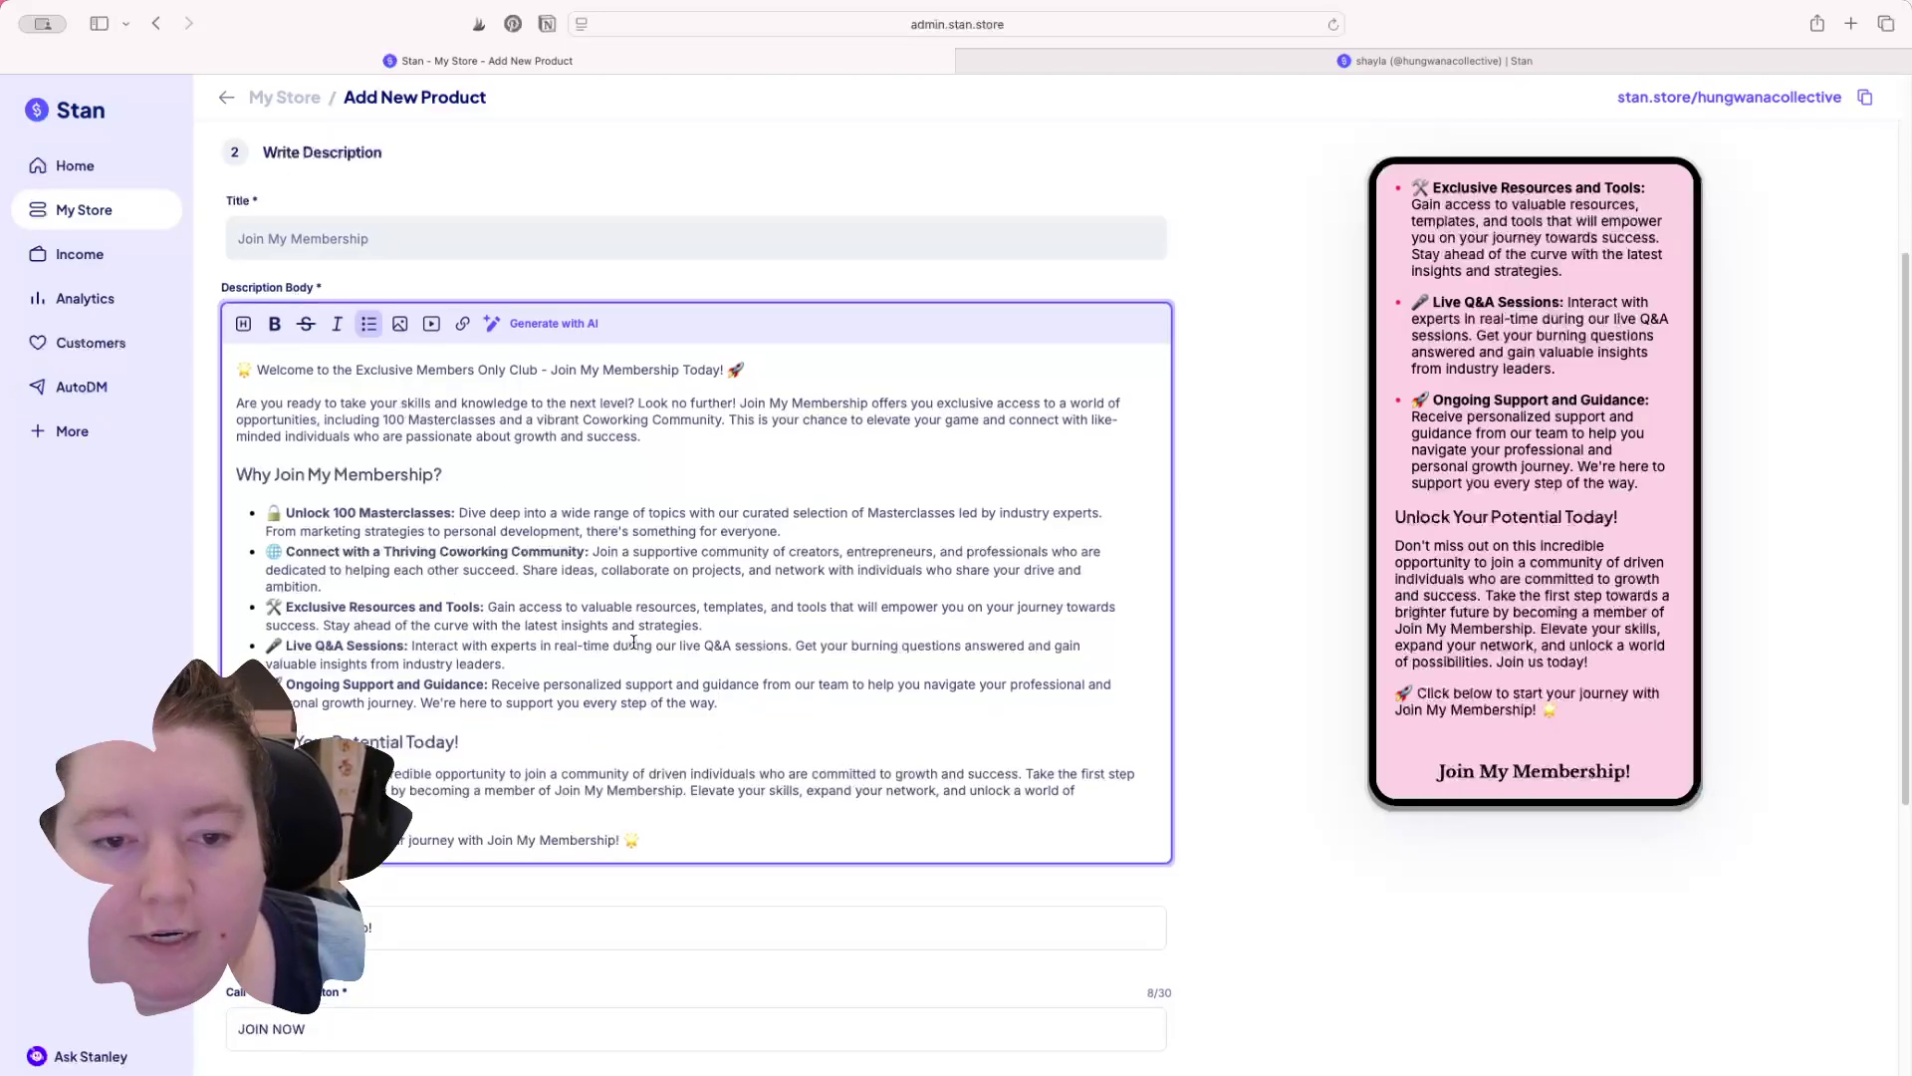
{"action": "scroll", "coordinate": [633, 641], "scroll_direction": "down", "scroll_amount": 1}
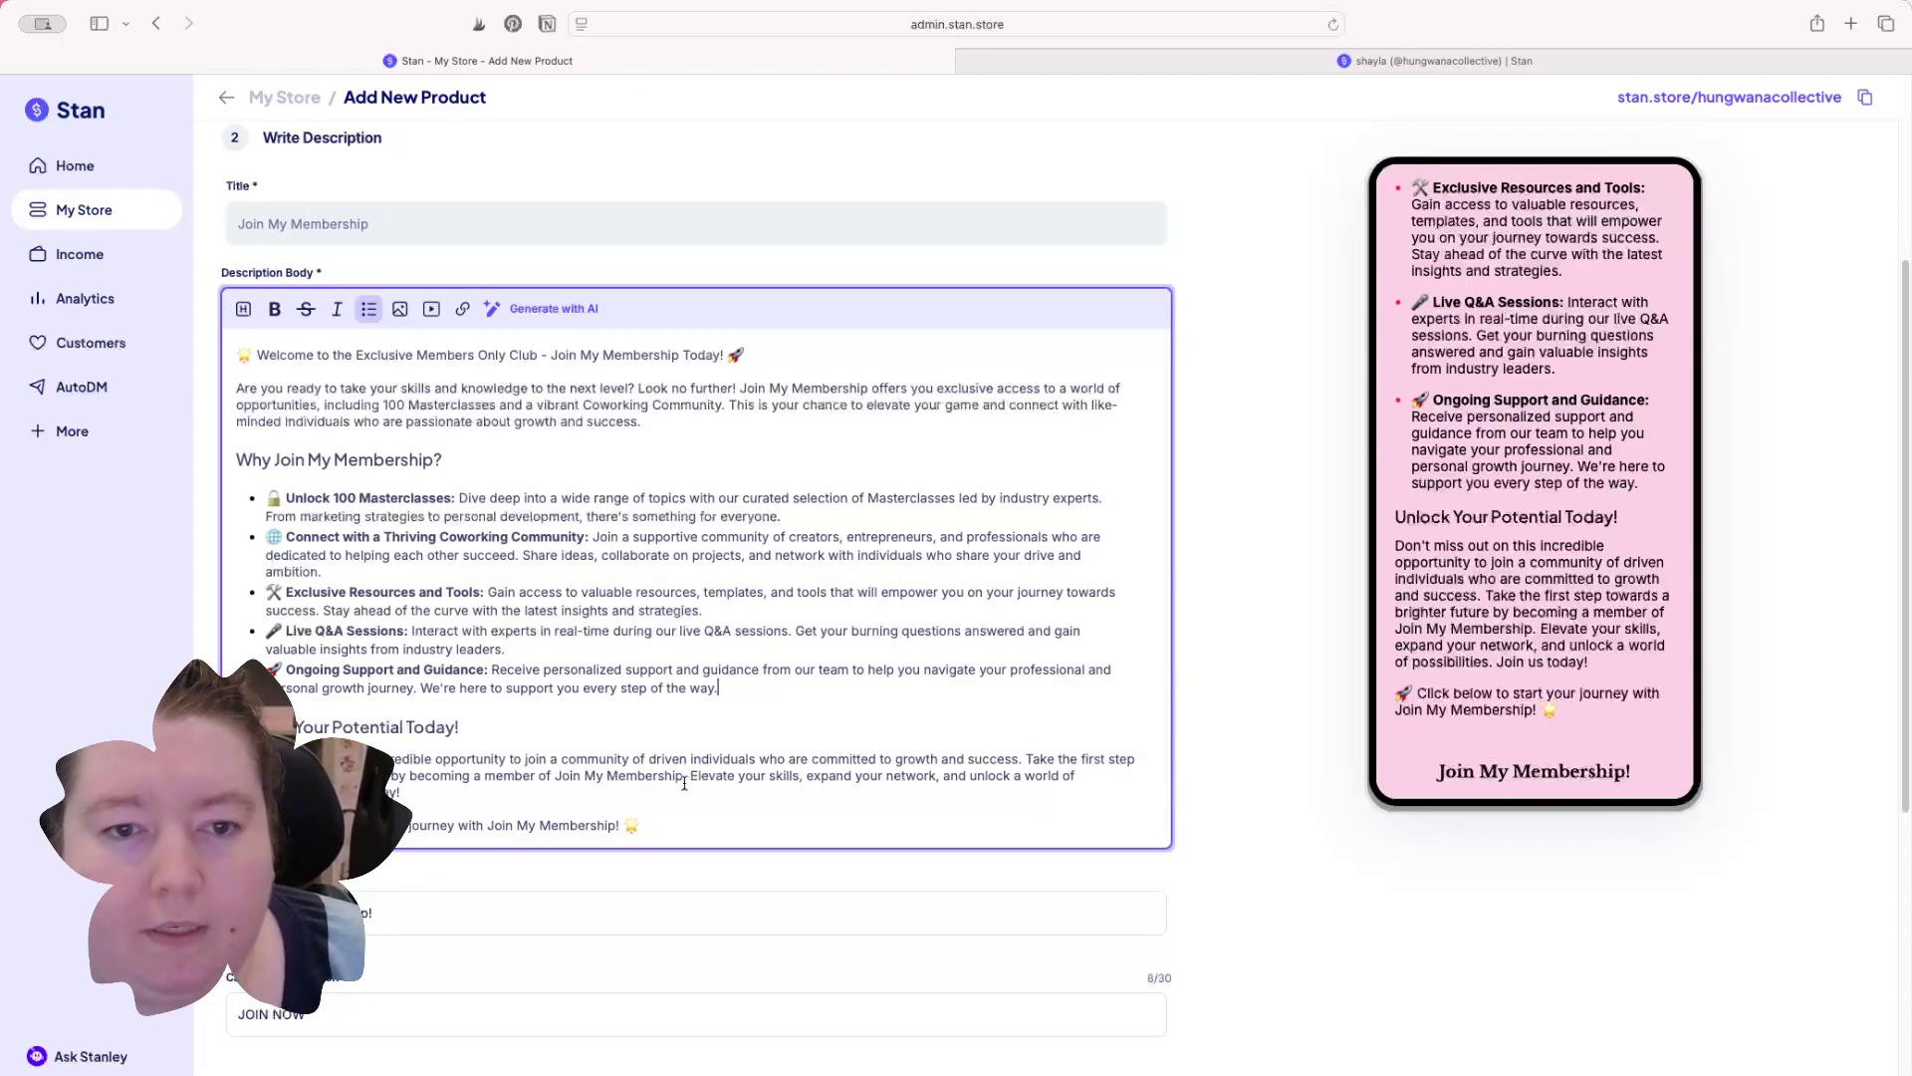
Step: Set the membership's price to $100 and keep its recurring billing at Monthly
{"action": "scroll", "coordinate": [684, 784], "scroll_direction": "down", "scroll_amount": 5}
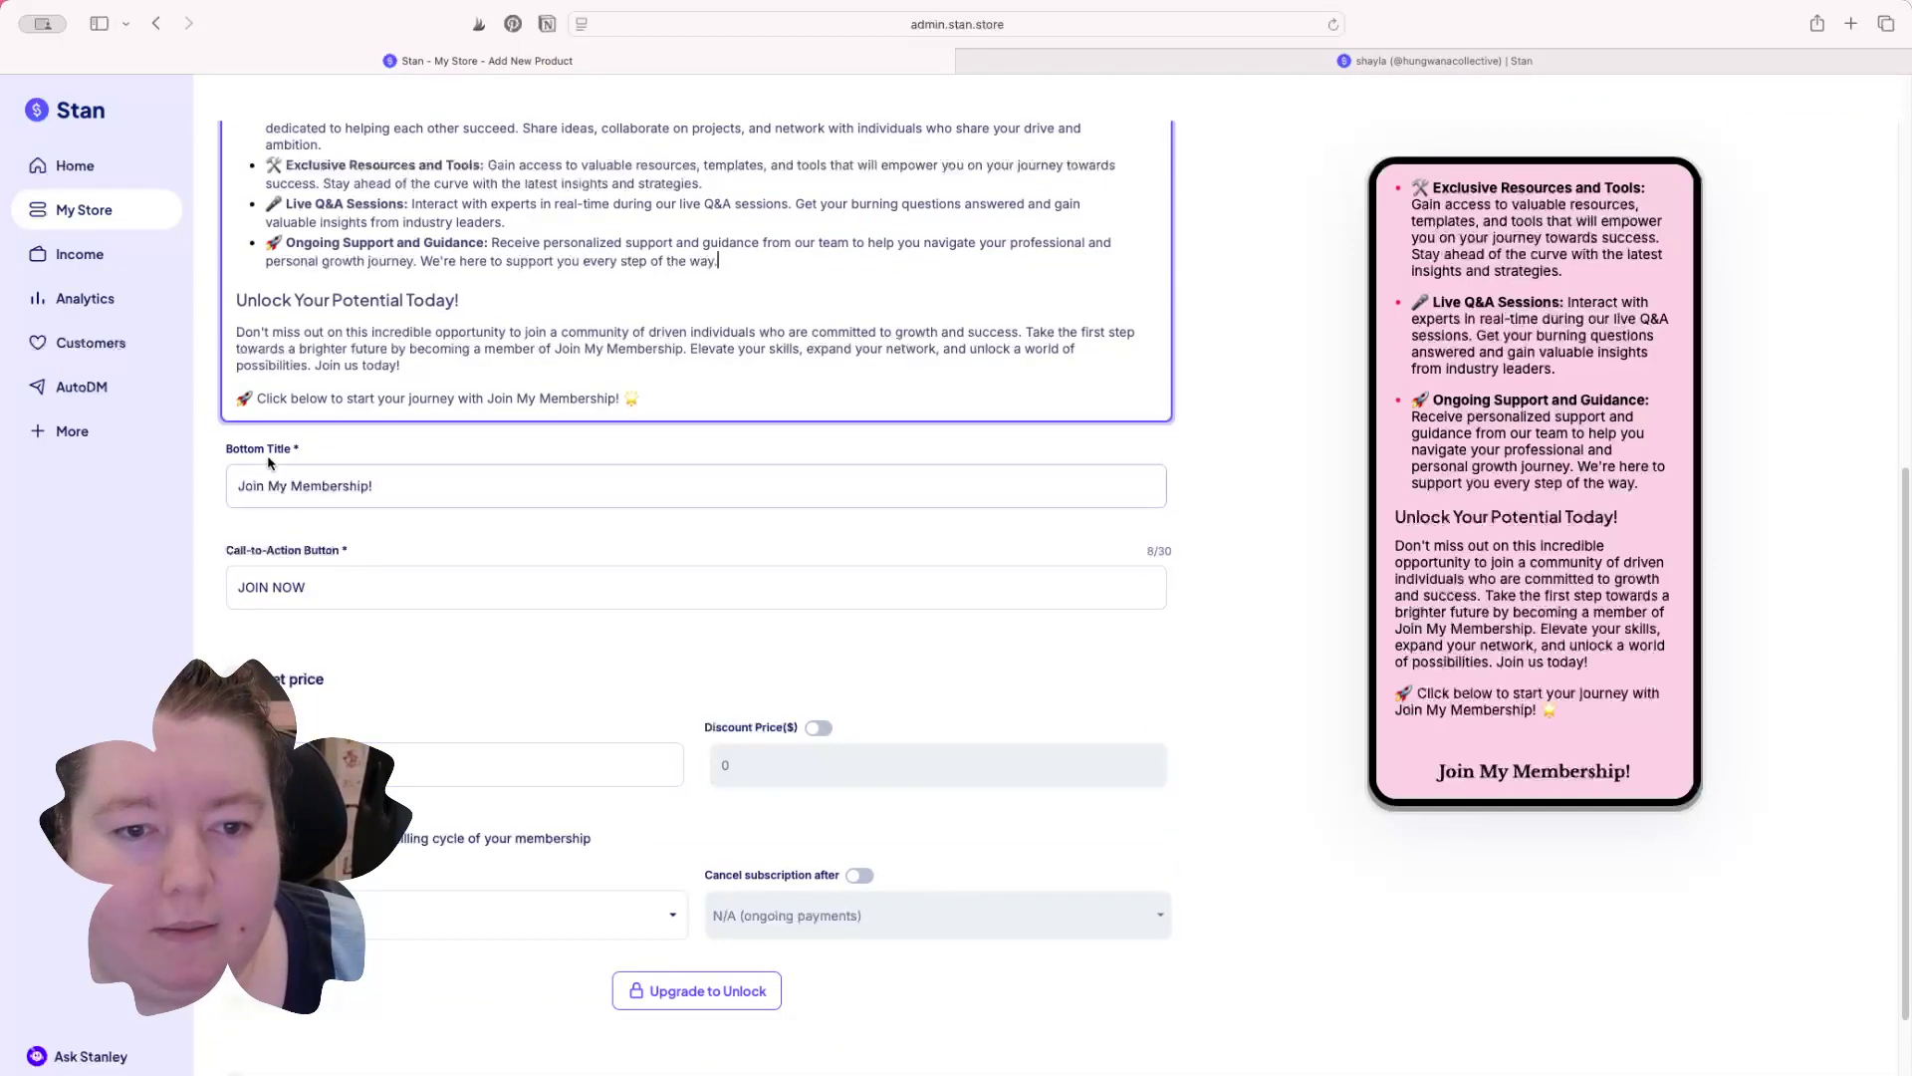
{"action": "scroll", "coordinate": [543, 832], "scroll_direction": "down", "scroll_amount": 3}
{"action": "left_click", "coordinate": [283, 546]}
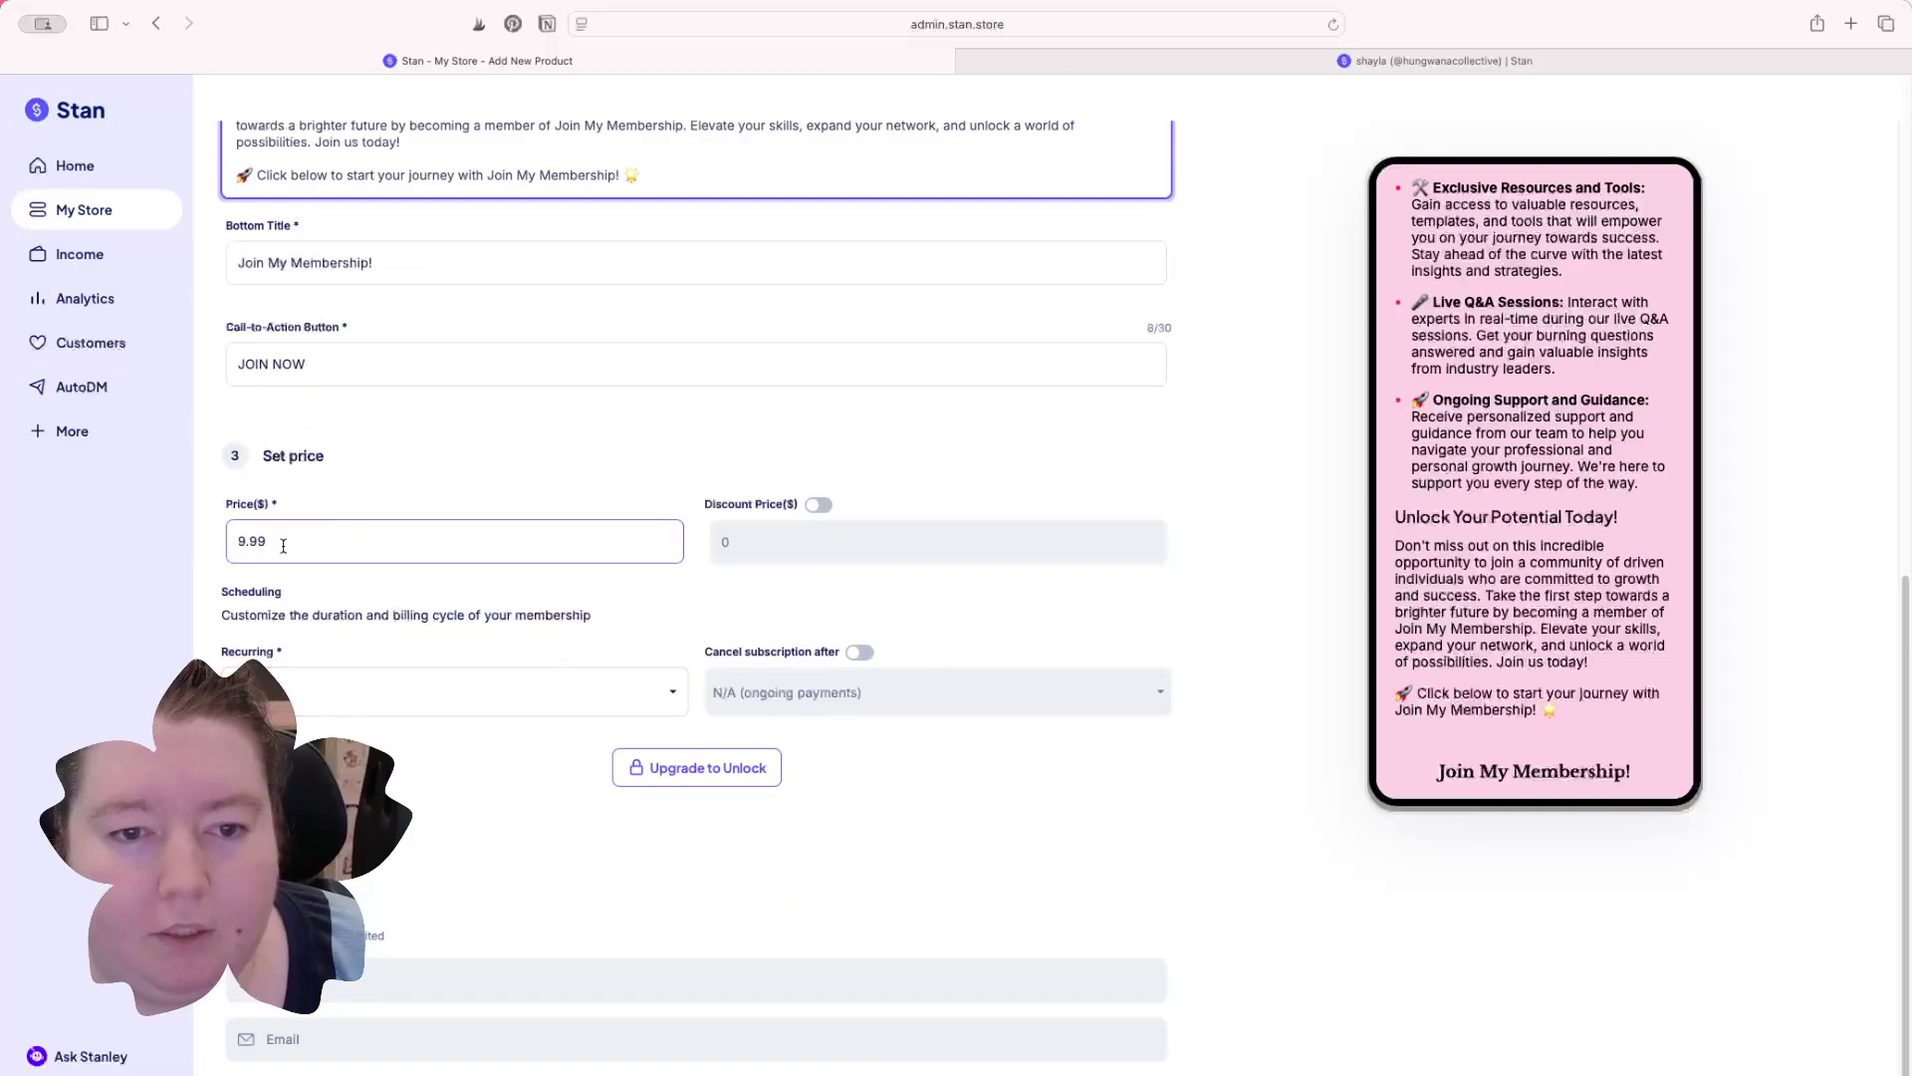
{"action": "double_click", "coordinate": [283, 545]}
{"action": "type", "text": "100"}
{"action": "left_click", "coordinate": [926, 789]}
{"action": "left_click", "coordinate": [498, 691]}
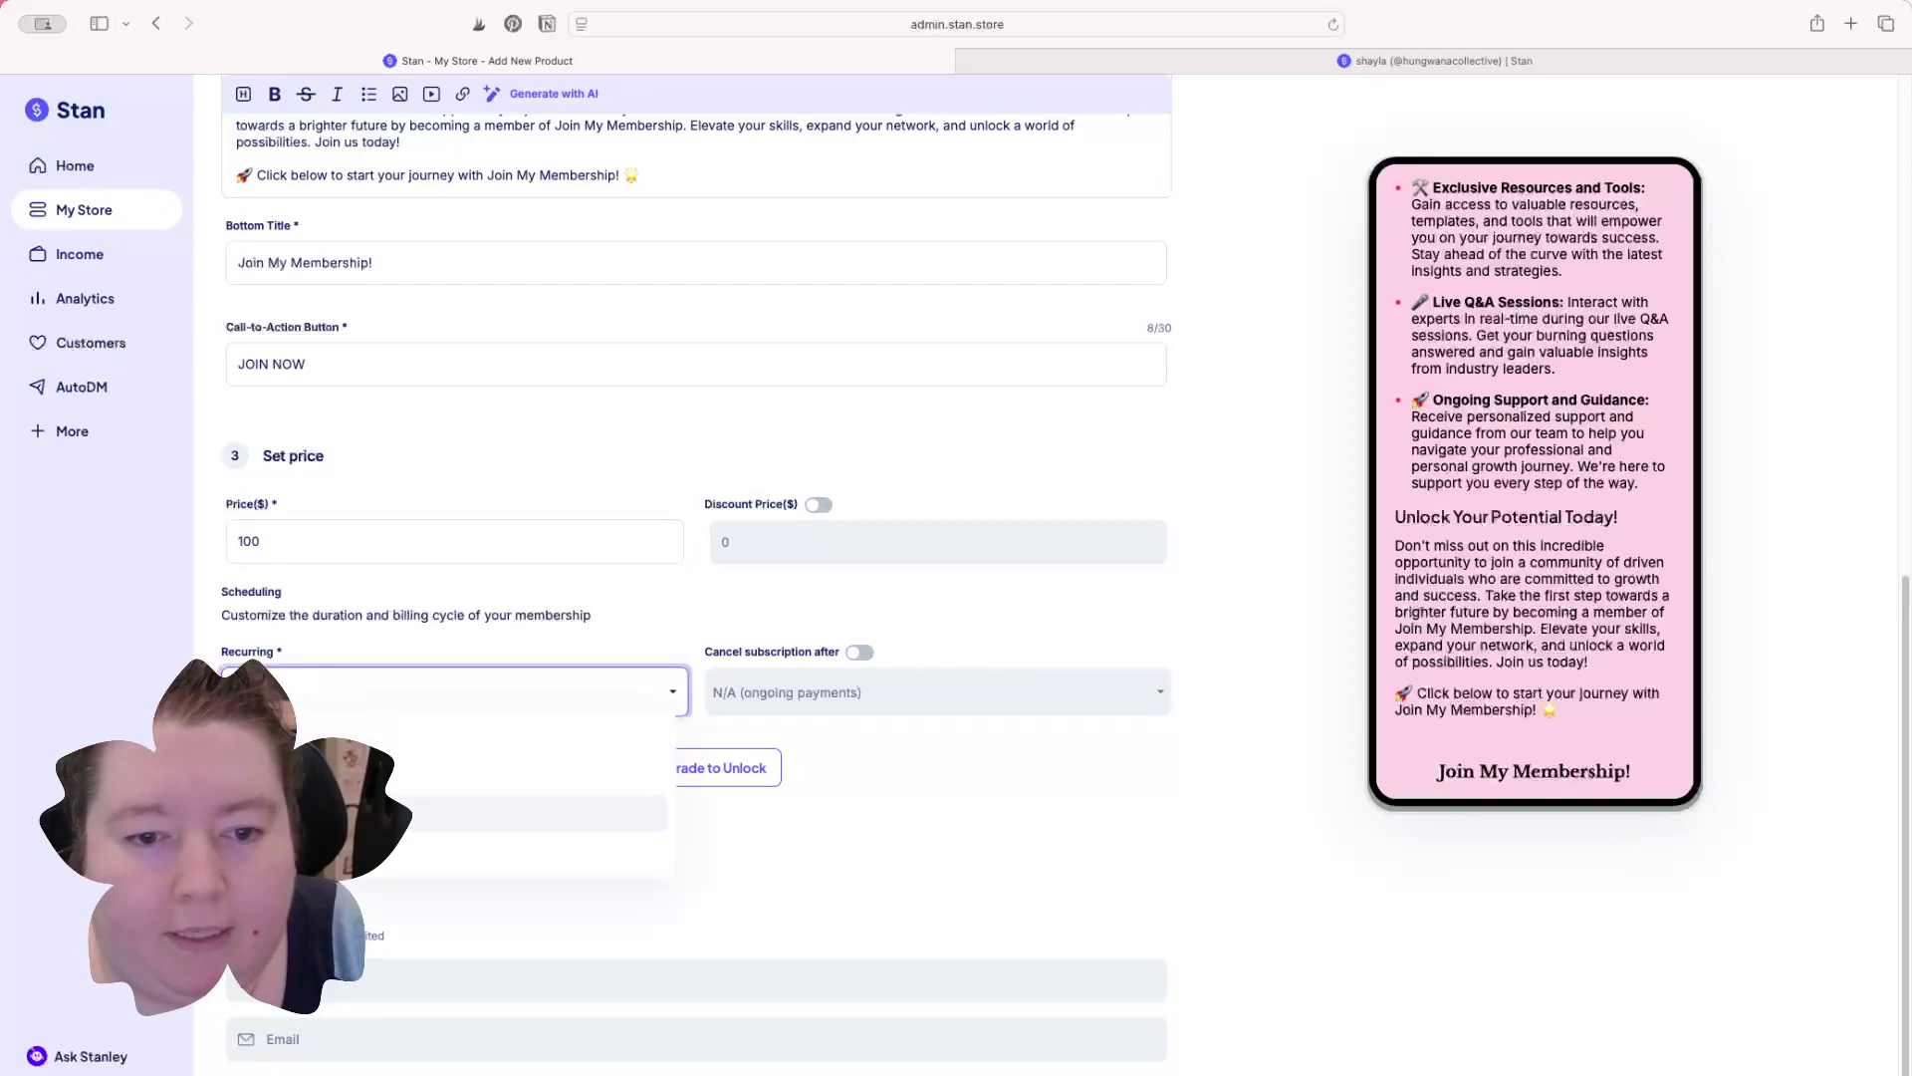
{"action": "left_click", "coordinate": [1002, 886]}
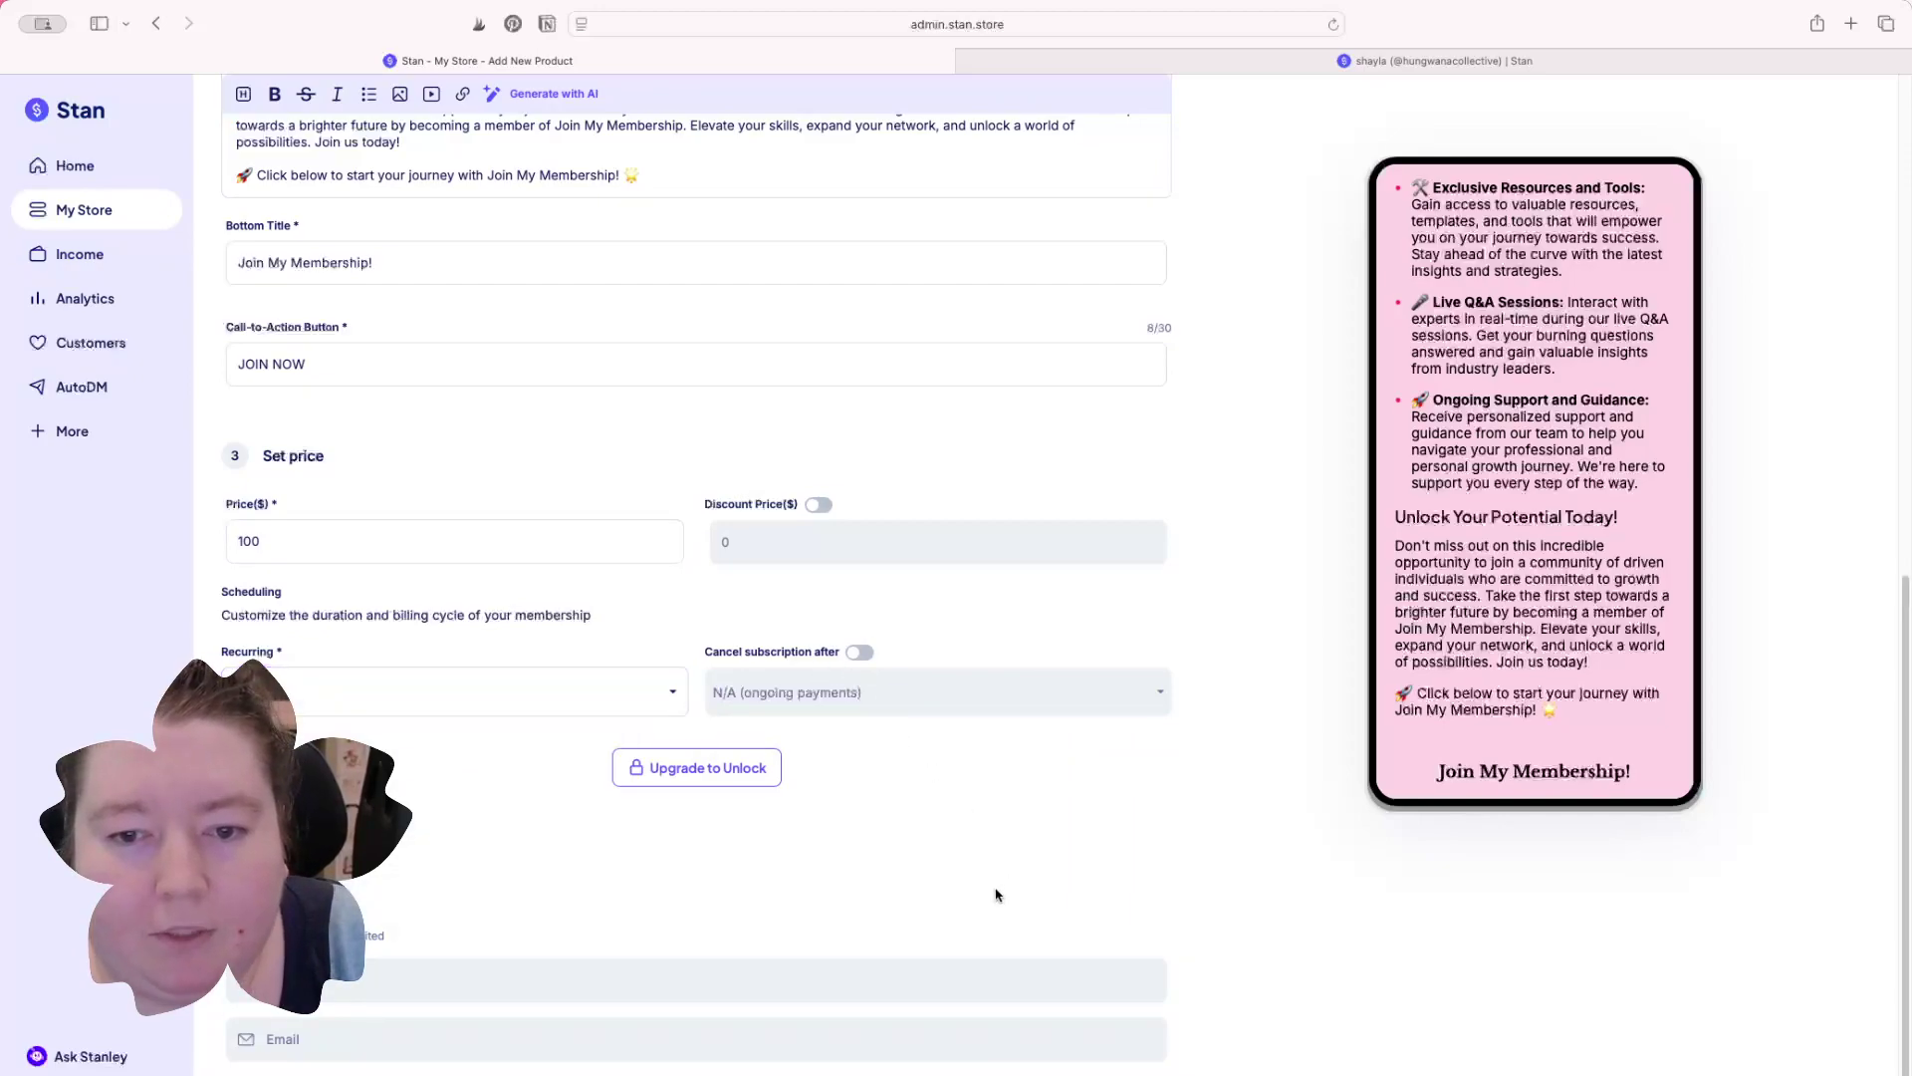
Step: Add a Phone field to the customer info collected for the membership and publish the product
{"action": "scroll", "coordinate": [1002, 885], "scroll_direction": "down", "scroll_amount": 3}
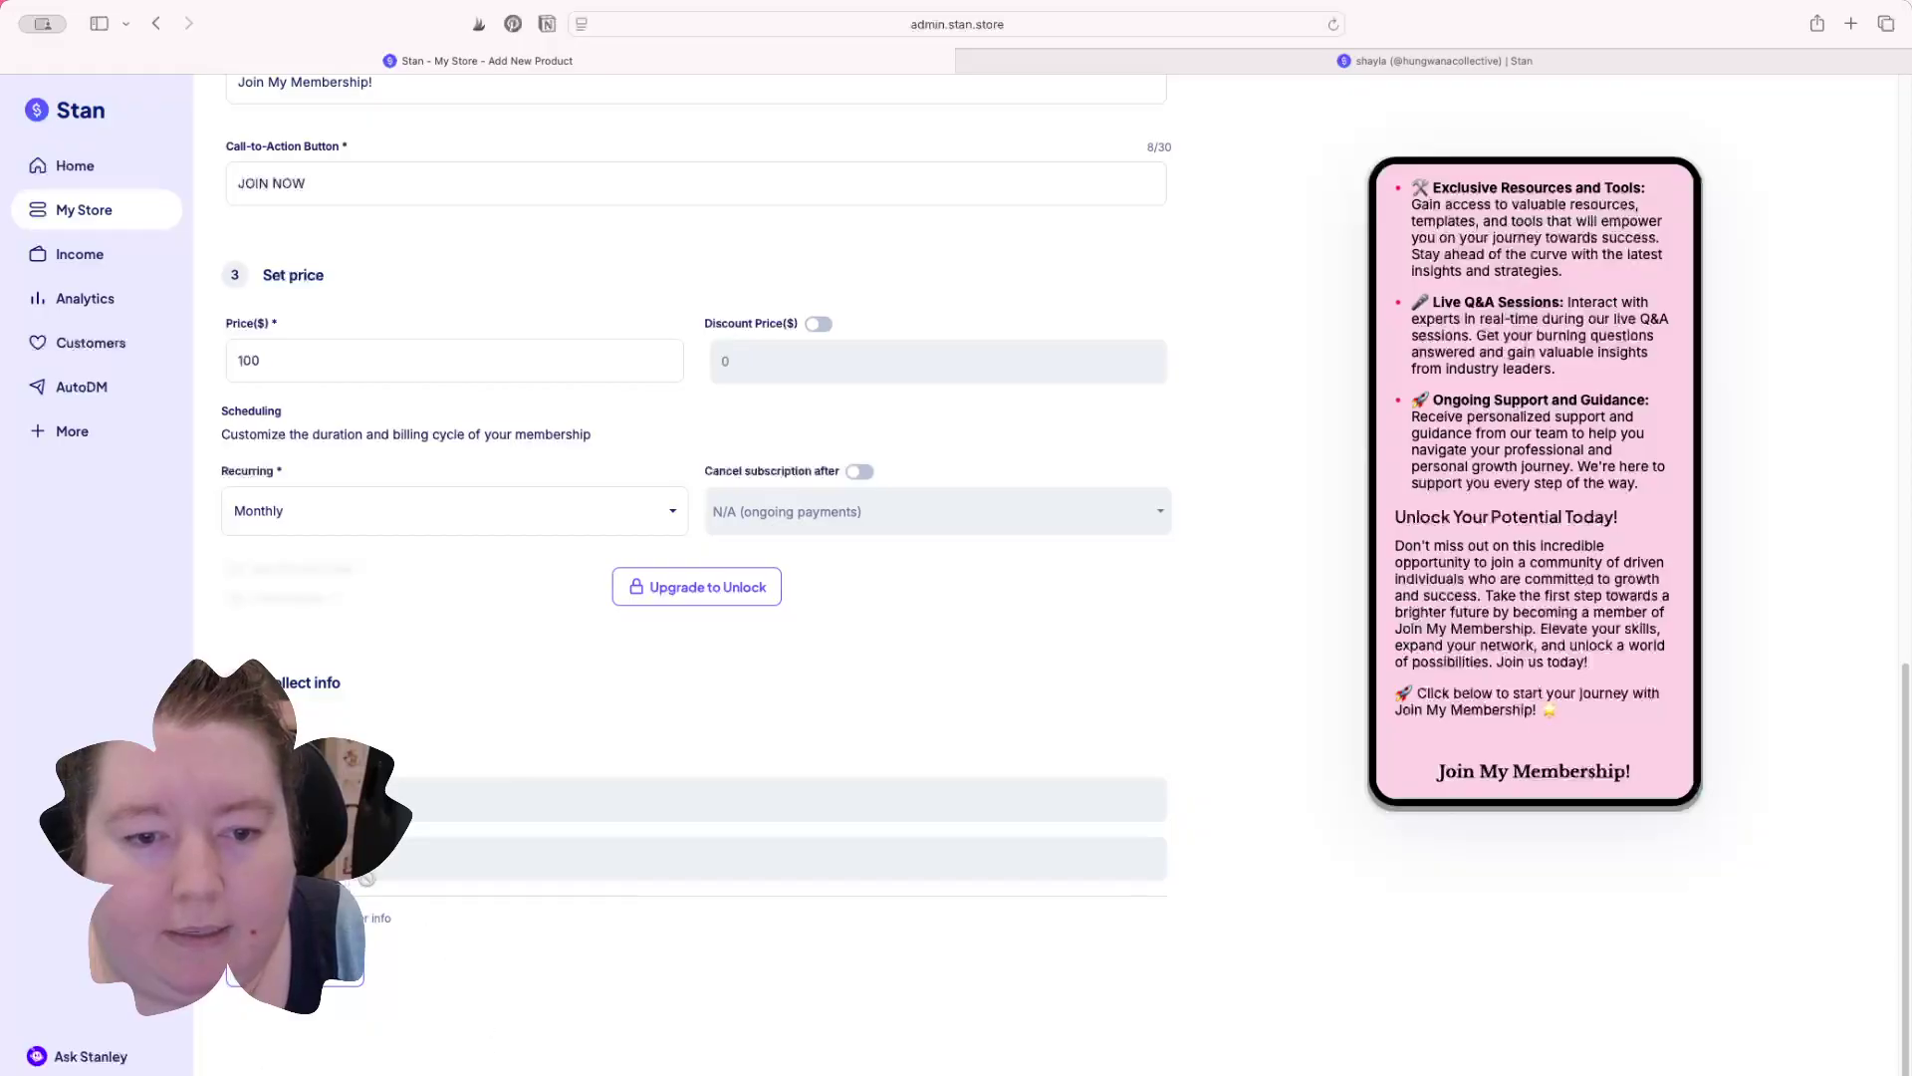
{"action": "left_click", "coordinate": [309, 968]}
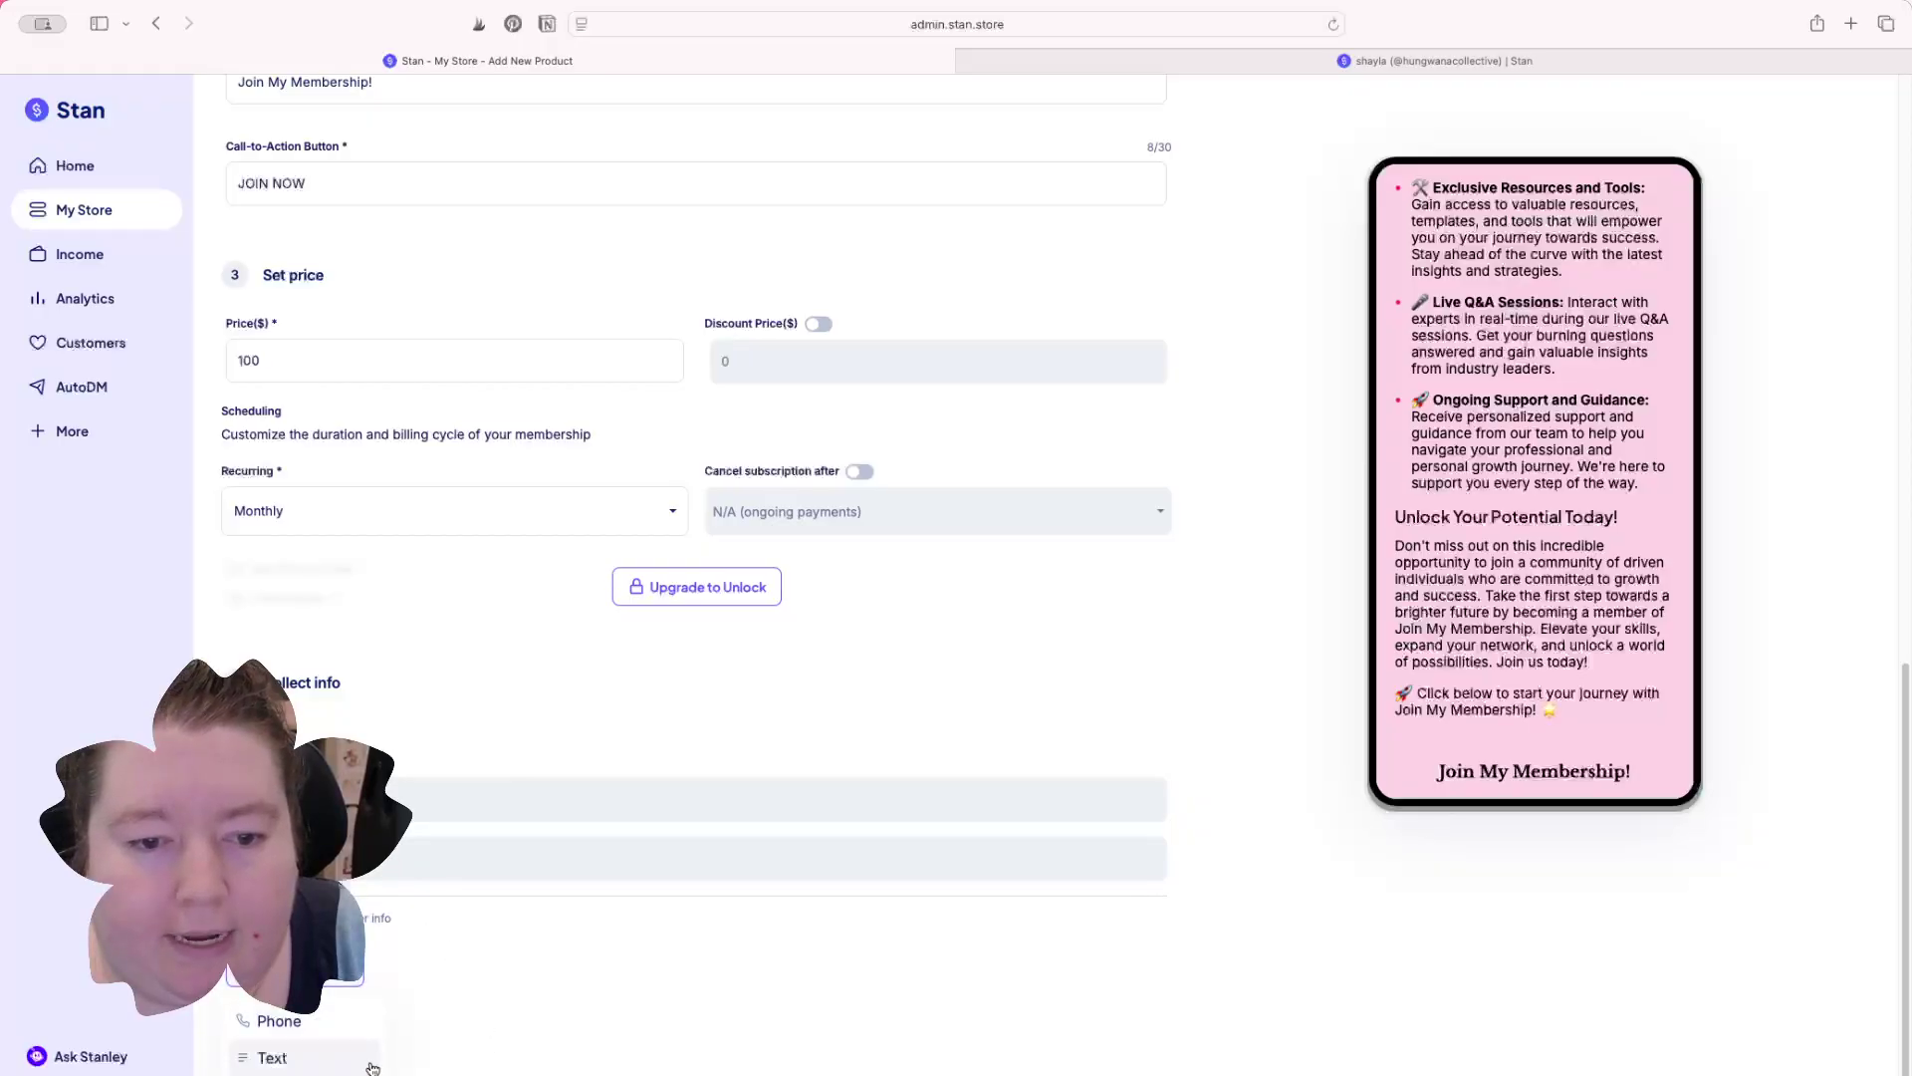
{"action": "left_click", "coordinate": [291, 1020]}
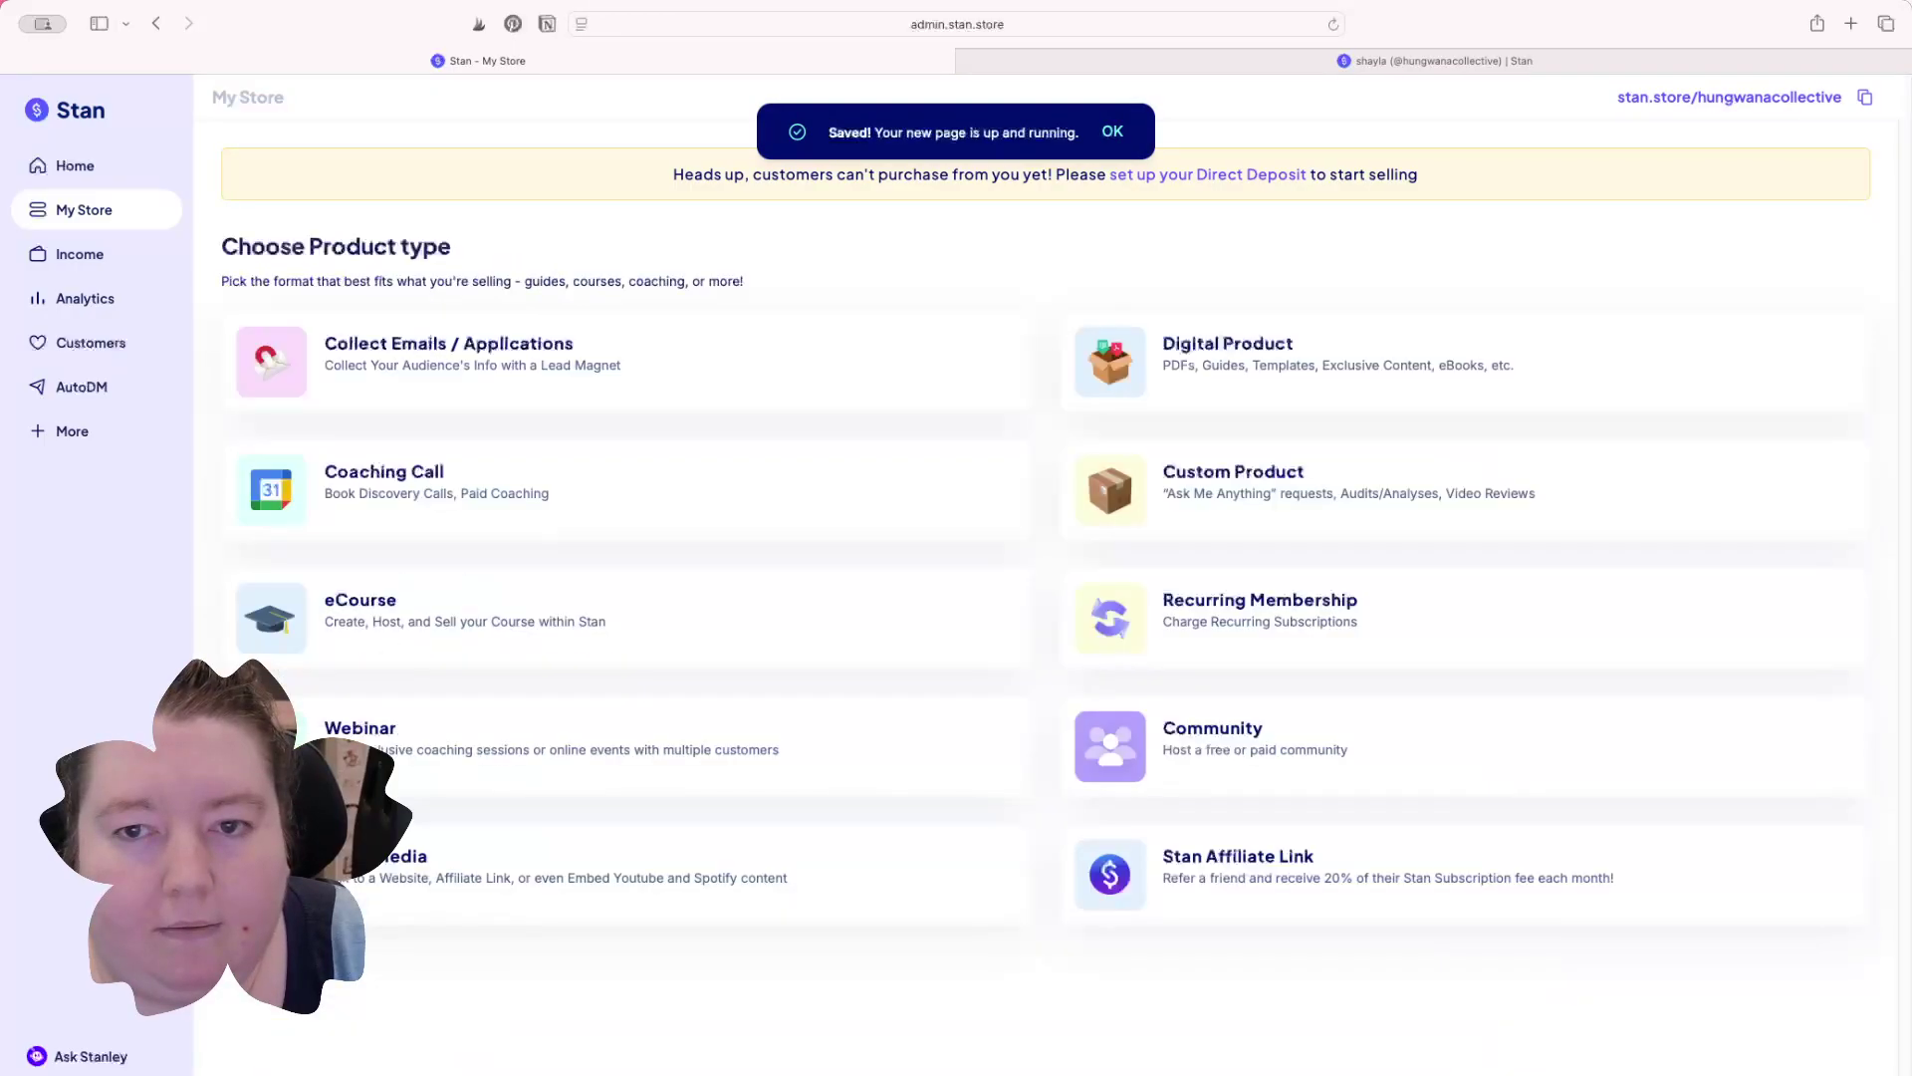
Step: Add a Community product with the default thumbnail and checkout page, and create the community for it
{"action": "left_click", "coordinate": [1292, 749]}
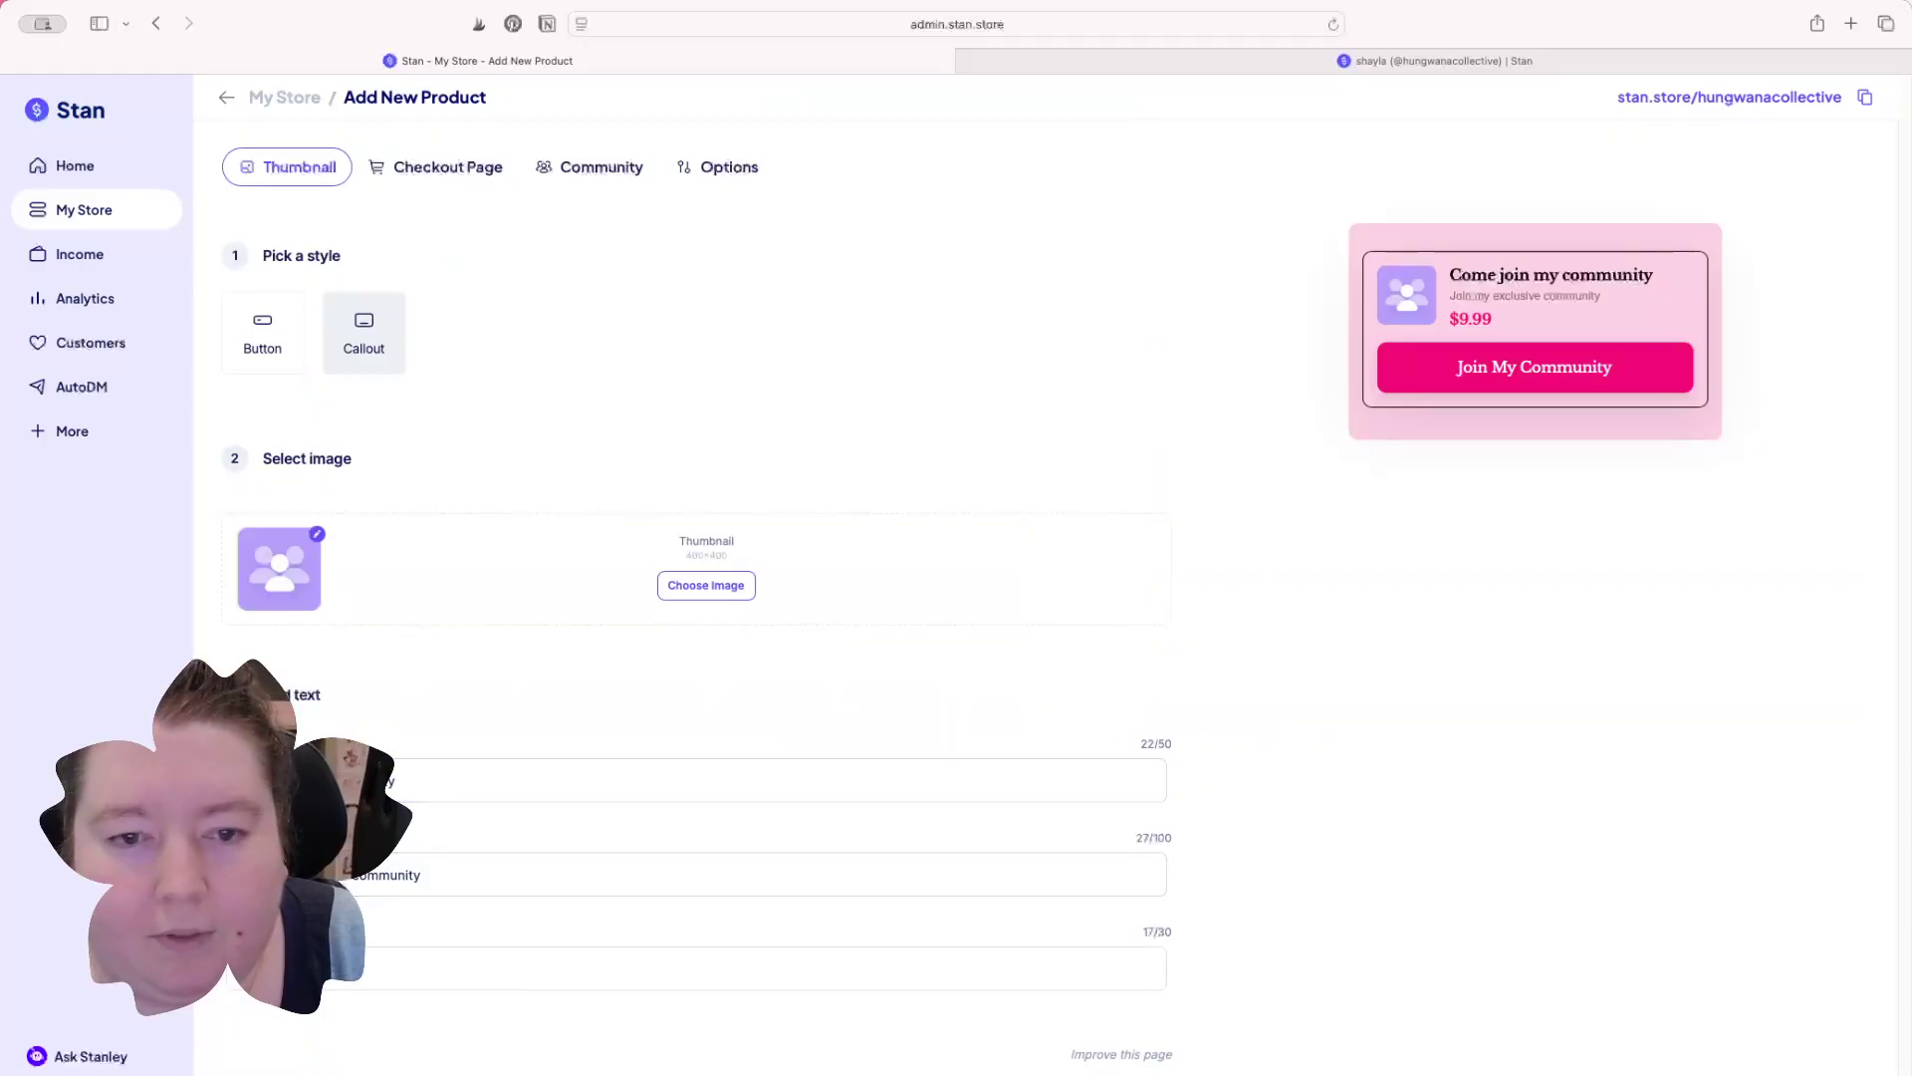
{"action": "left_click", "coordinate": [436, 167]}
{"action": "scroll", "coordinate": [971, 1025], "scroll_direction": "down", "scroll_amount": 6}
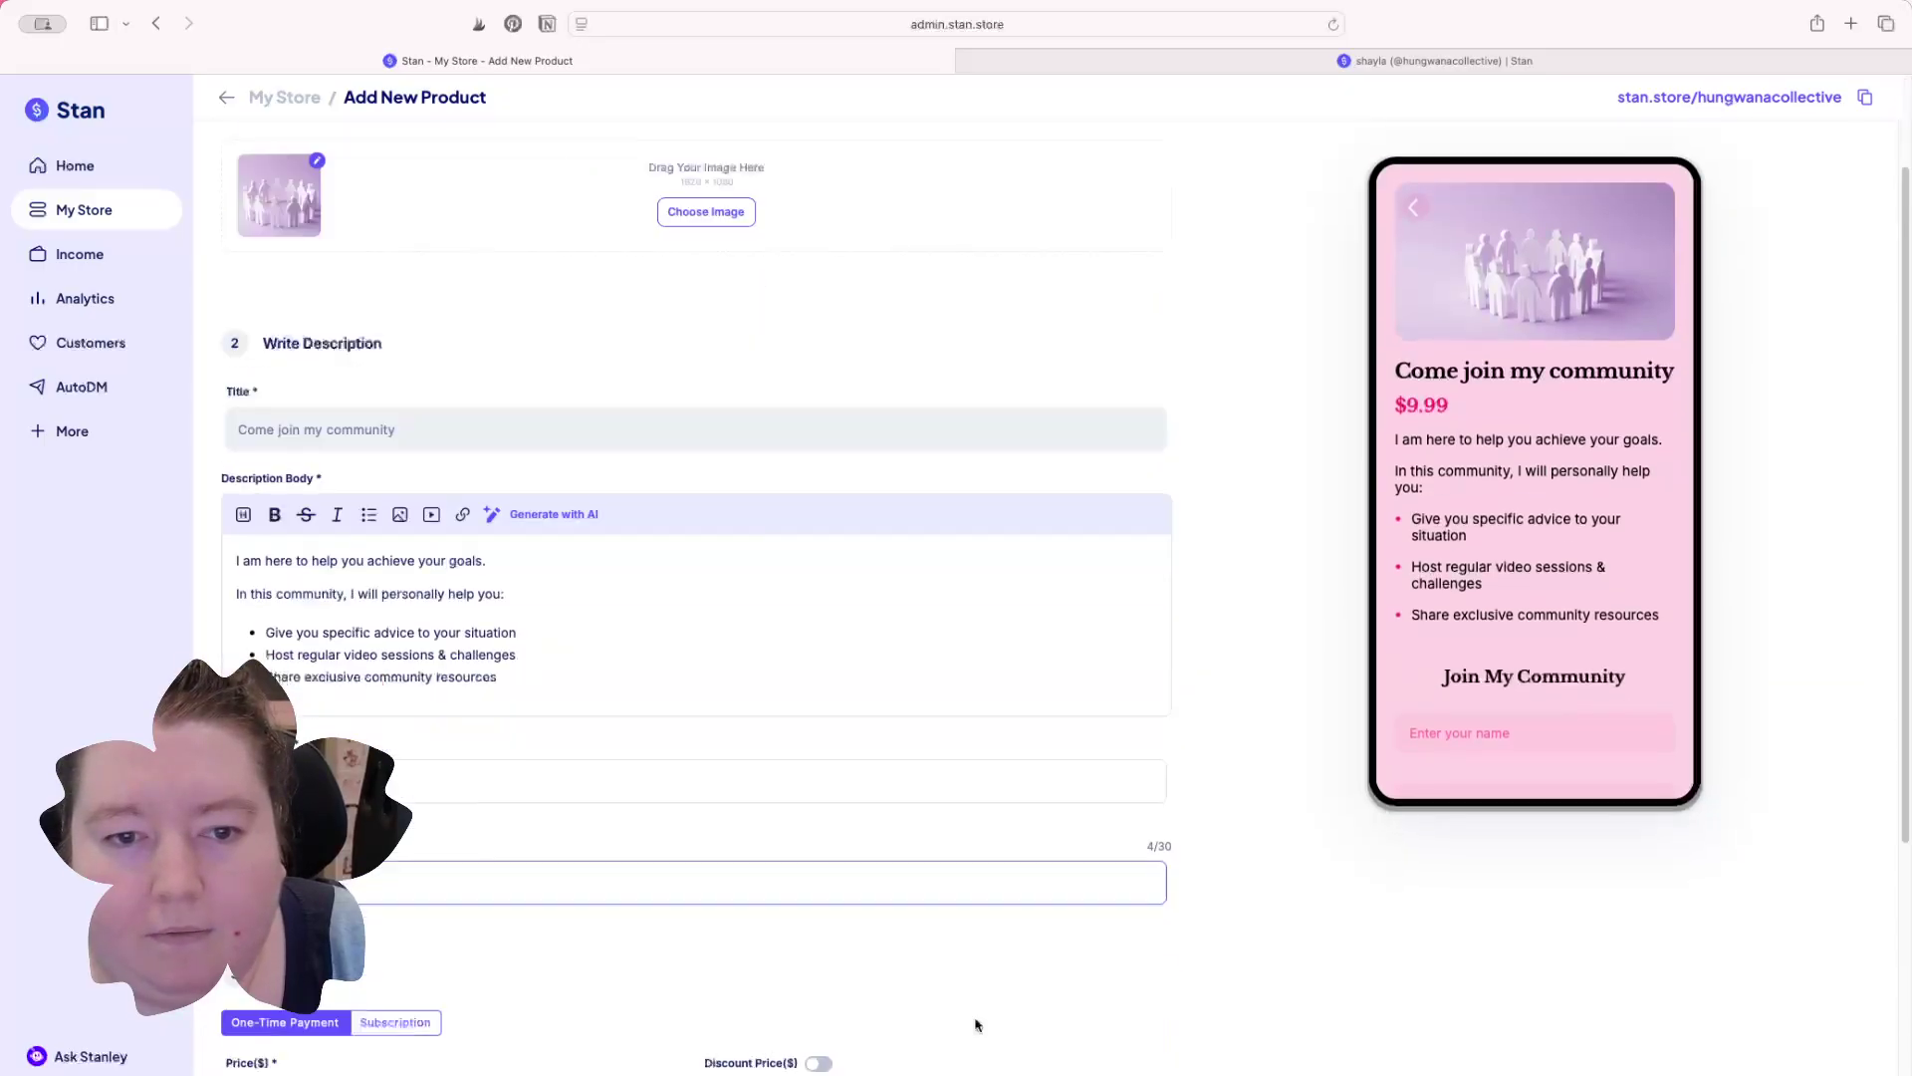
{"action": "scroll", "coordinate": [697, 598], "scroll_direction": "down", "scroll_amount": 1}
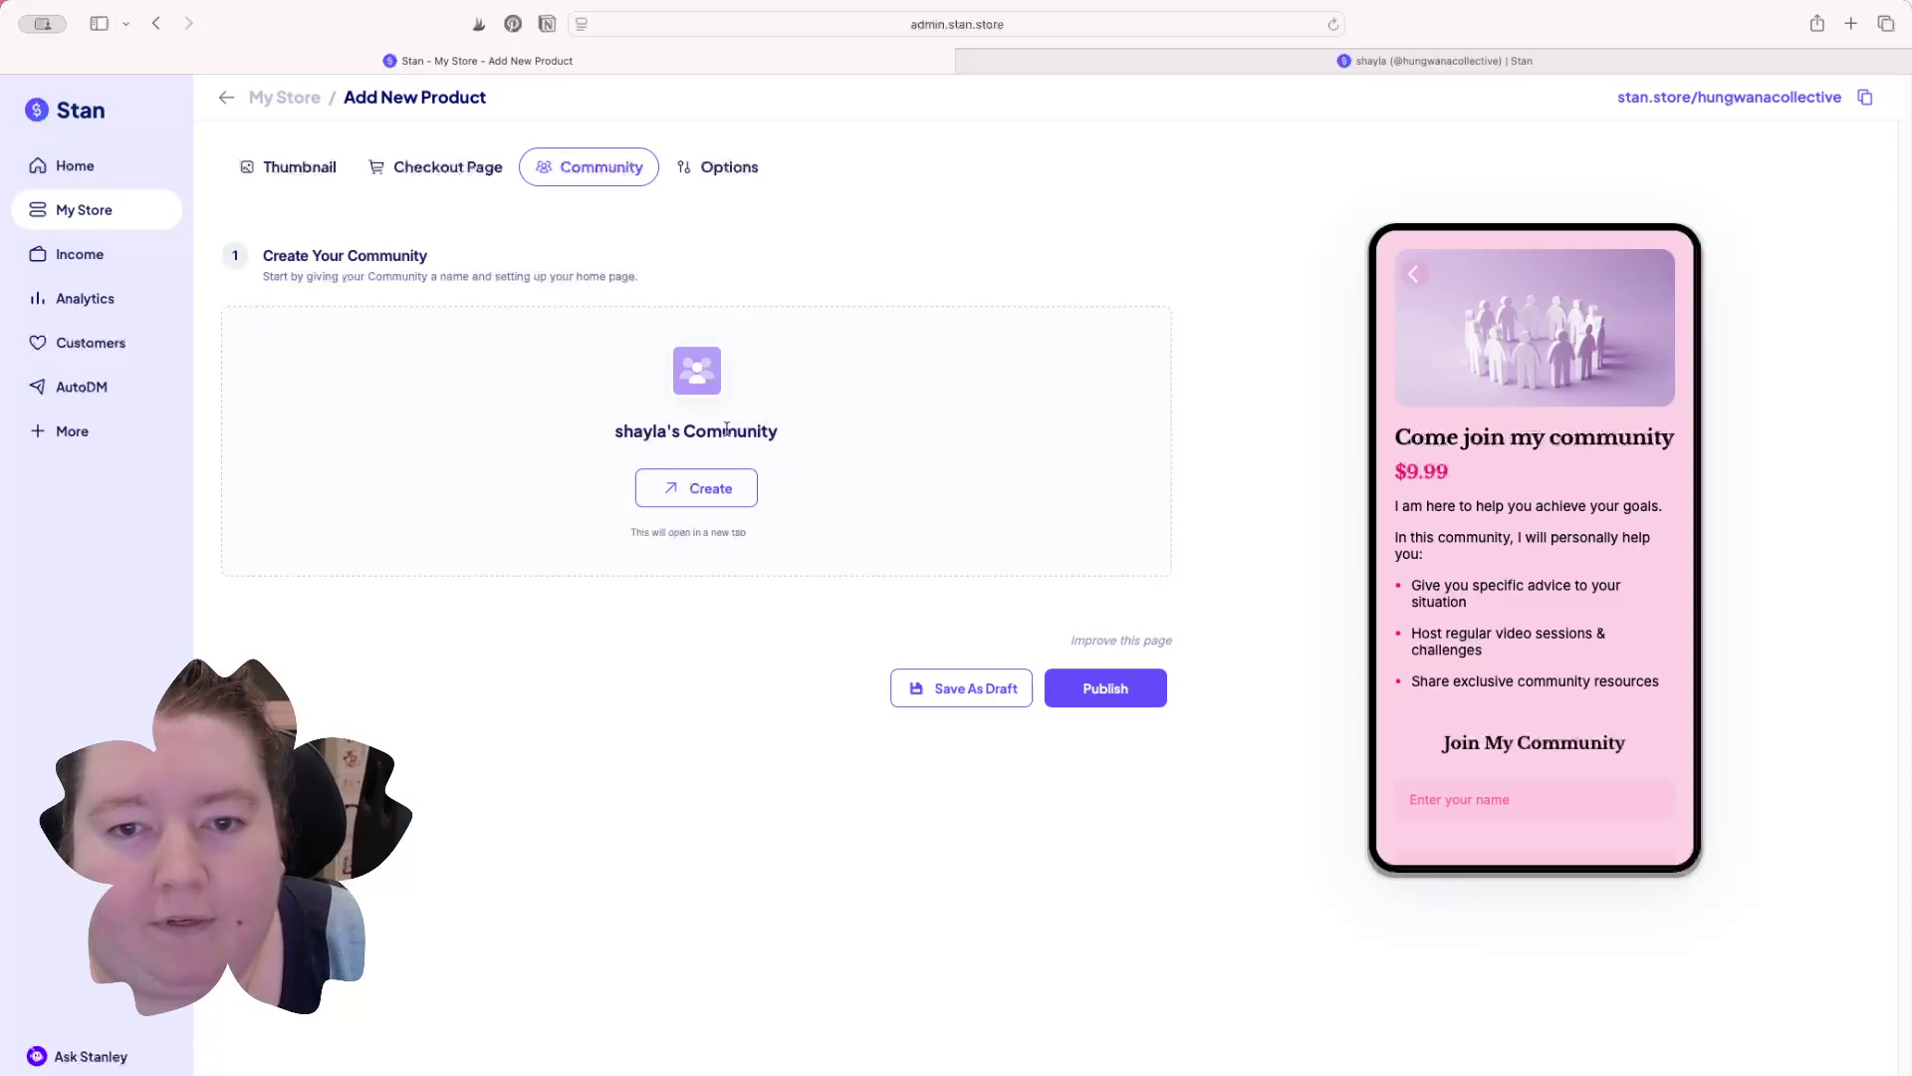
{"action": "left_click", "coordinate": [1137, 700]}
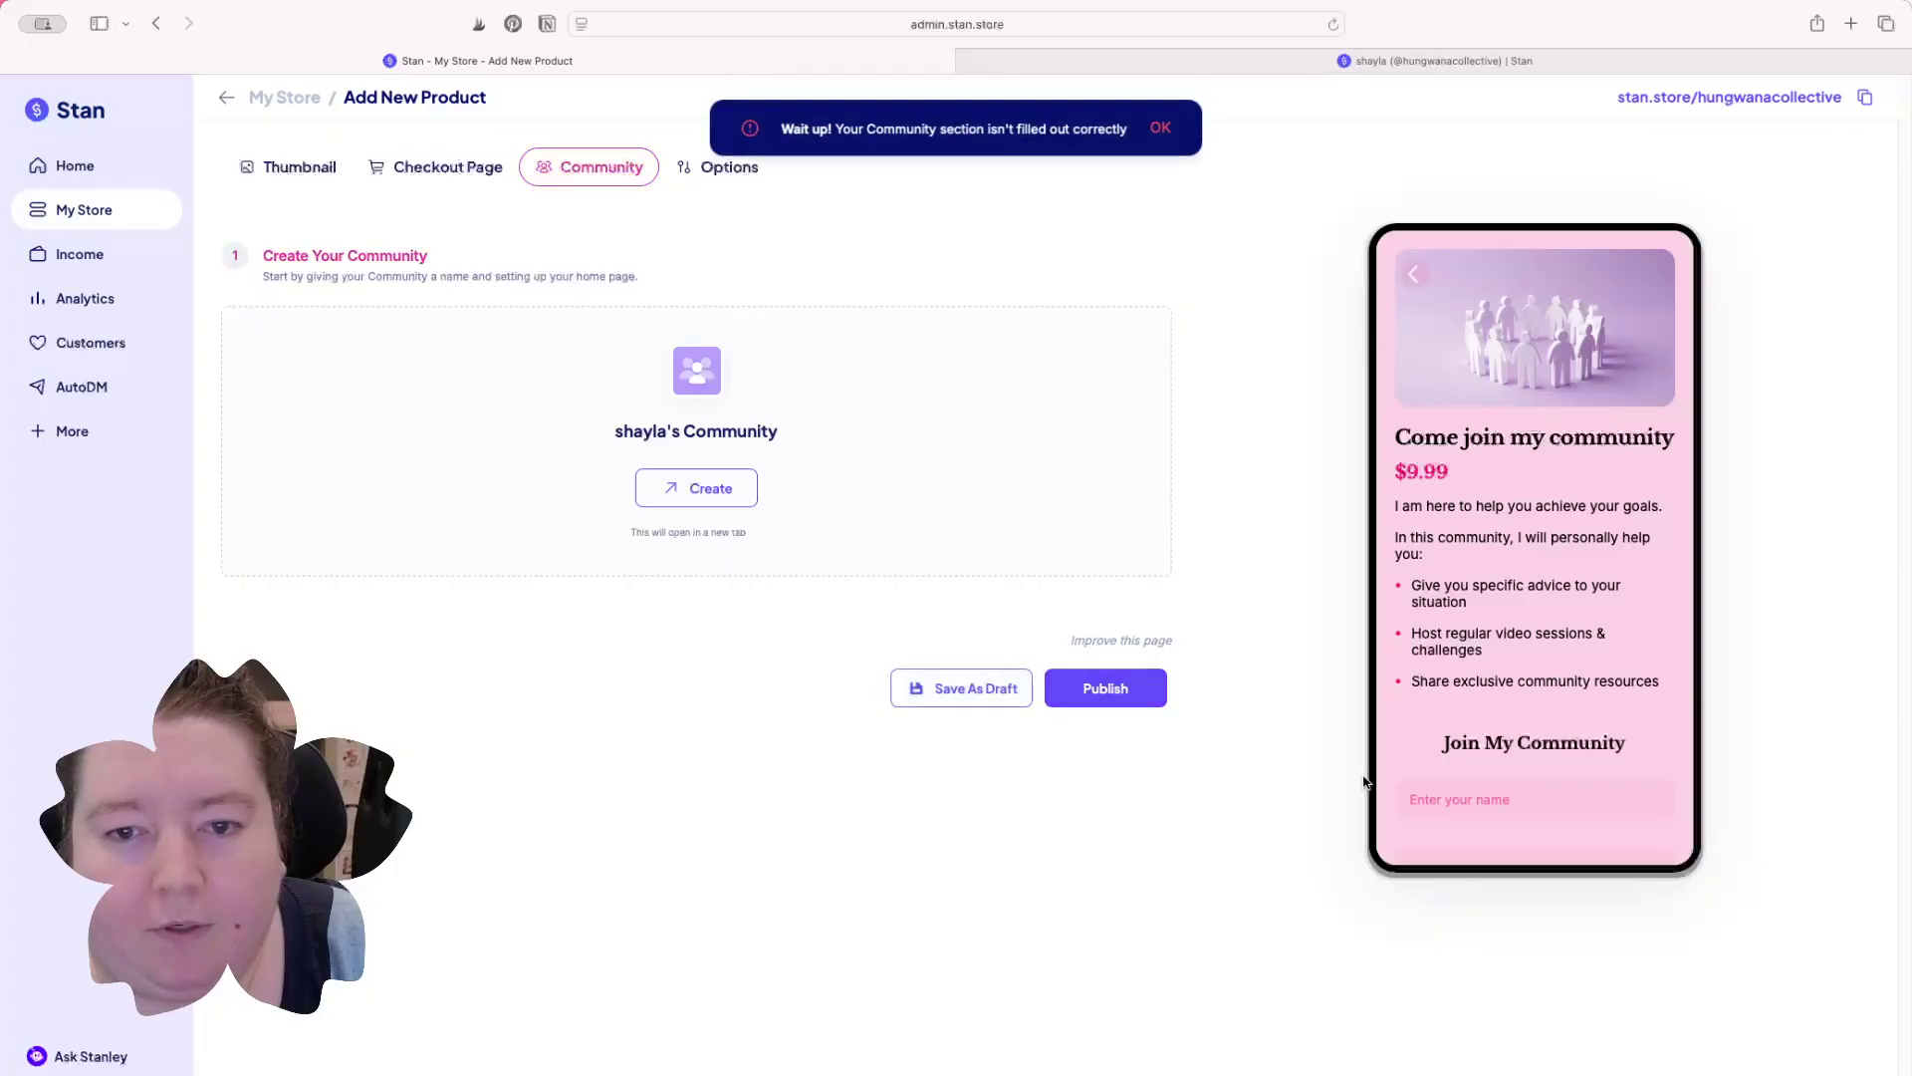
{"action": "left_click", "coordinate": [693, 499]}
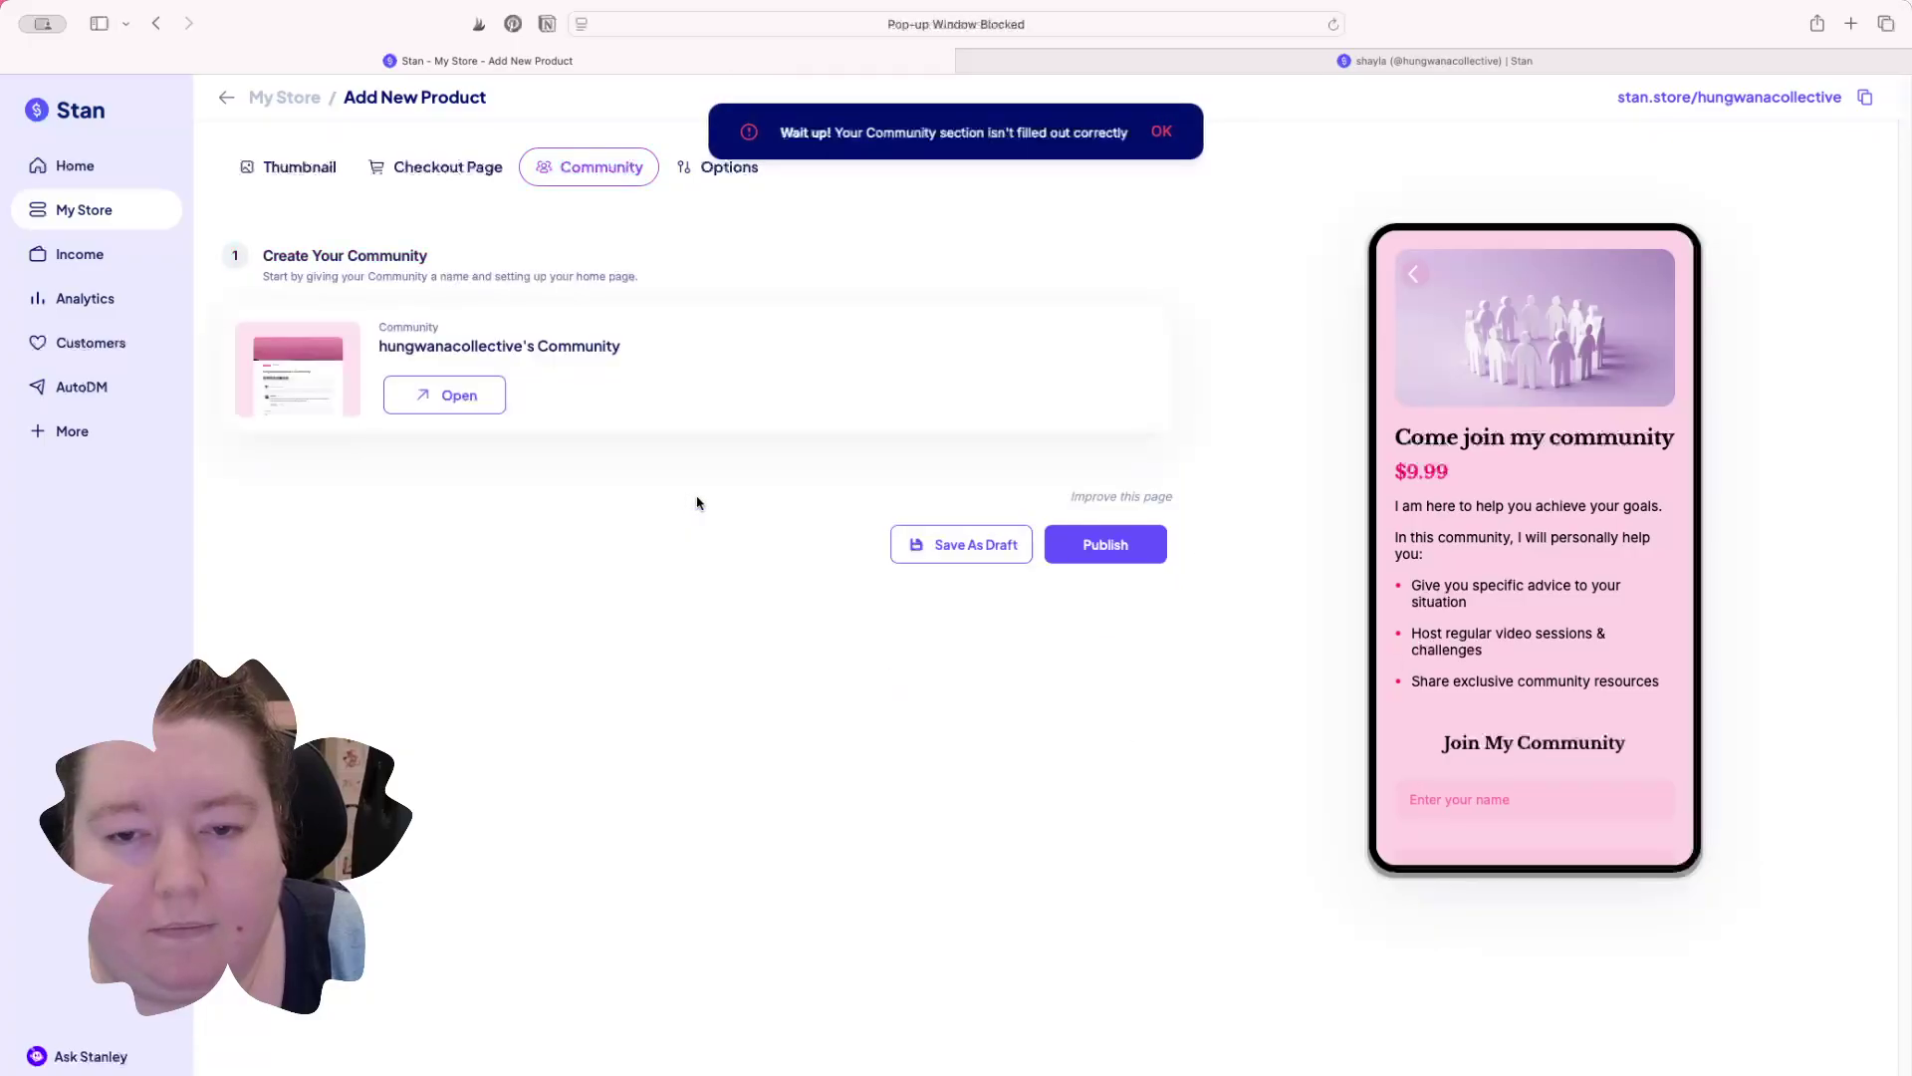
Step: View the new community's setup page, close it, and publish the Community product
{"action": "left_click", "coordinate": [495, 409]}
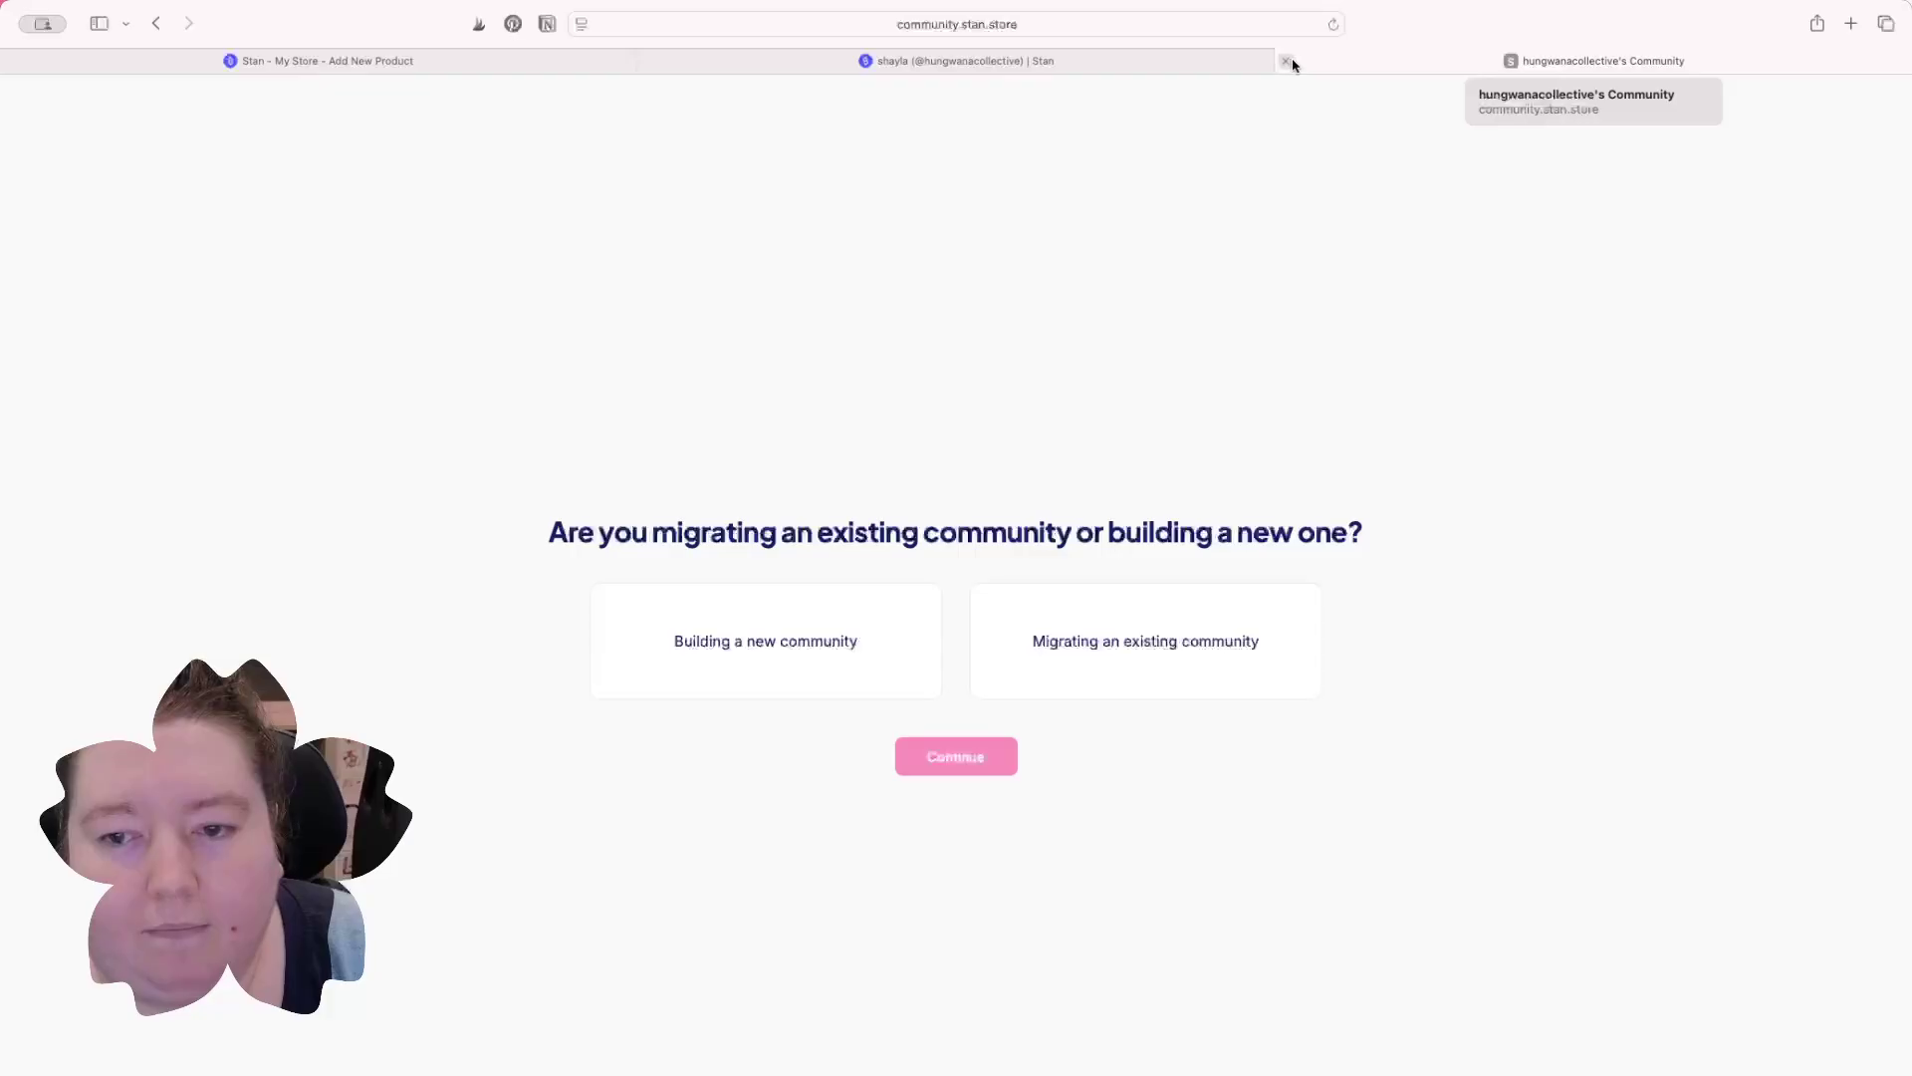
{"action": "left_click", "coordinate": [1292, 64]}
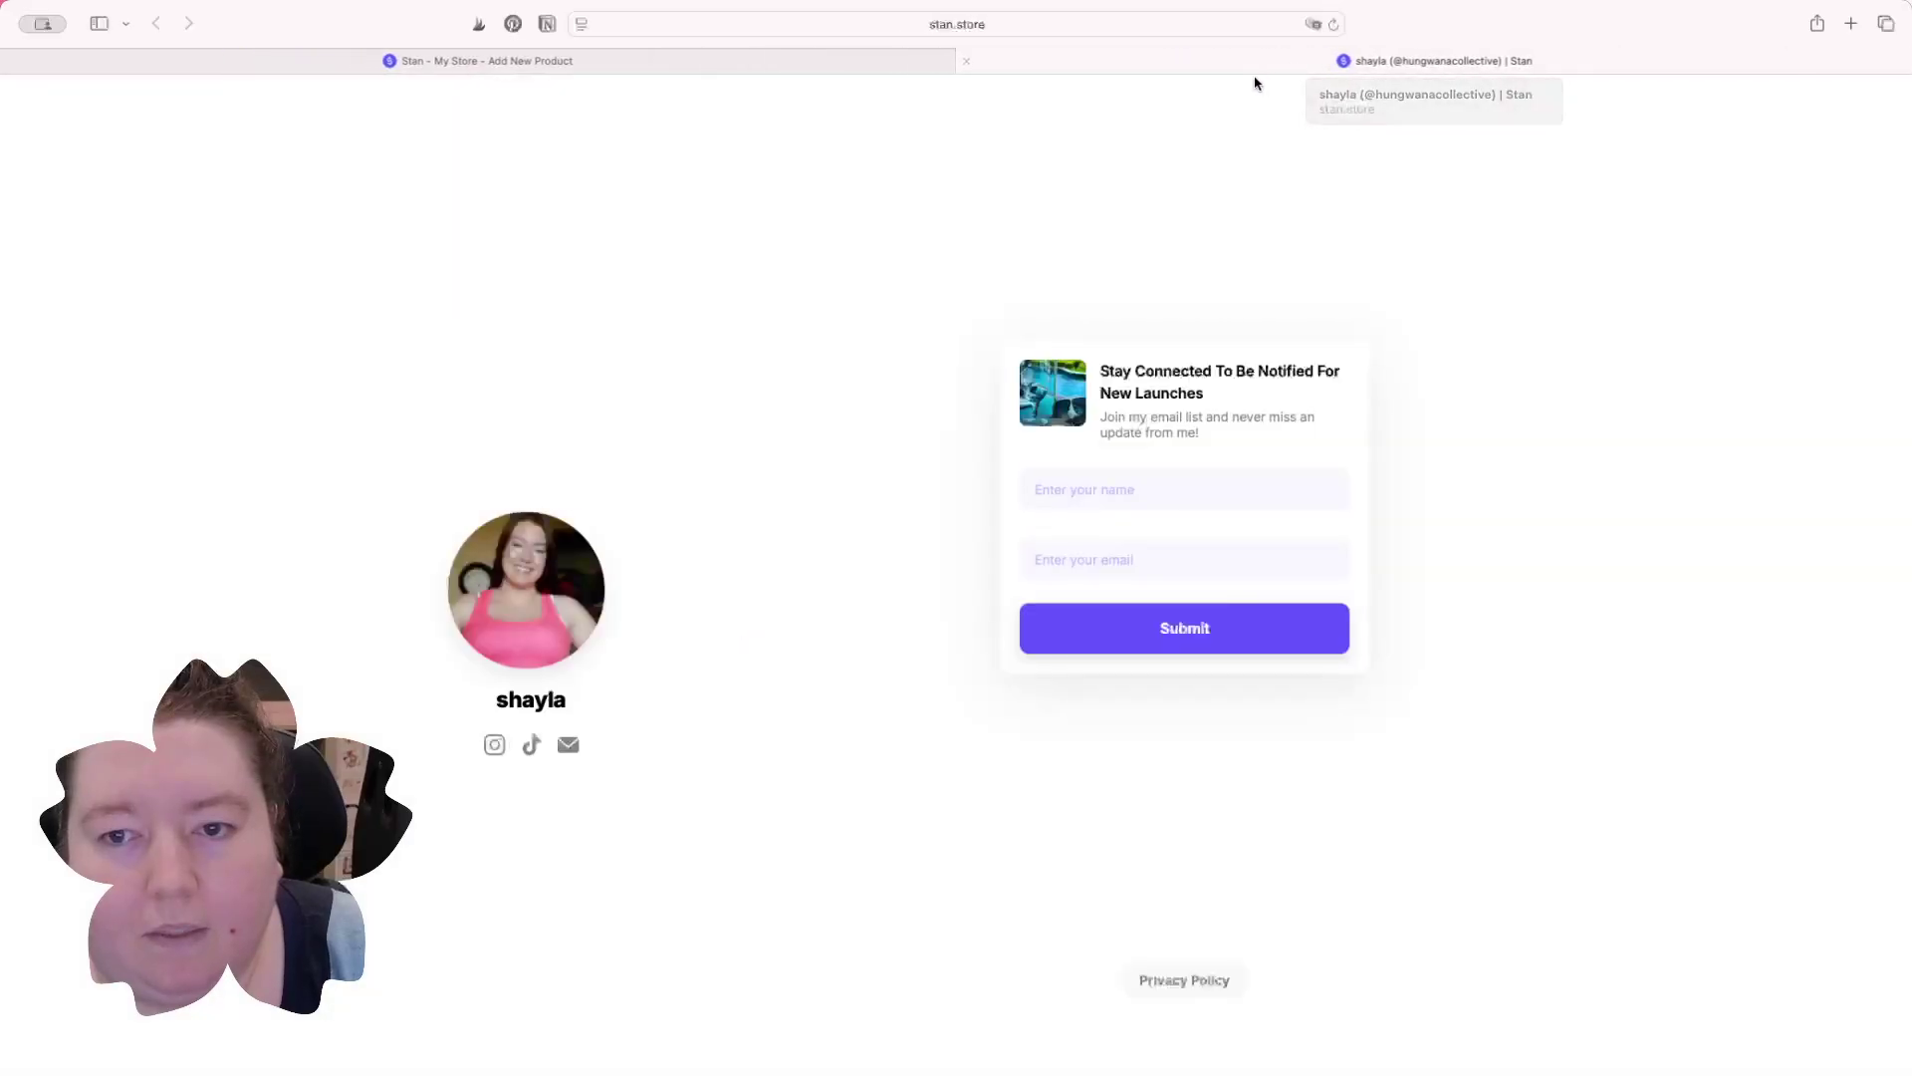
{"action": "left_click", "coordinate": [704, 72]}
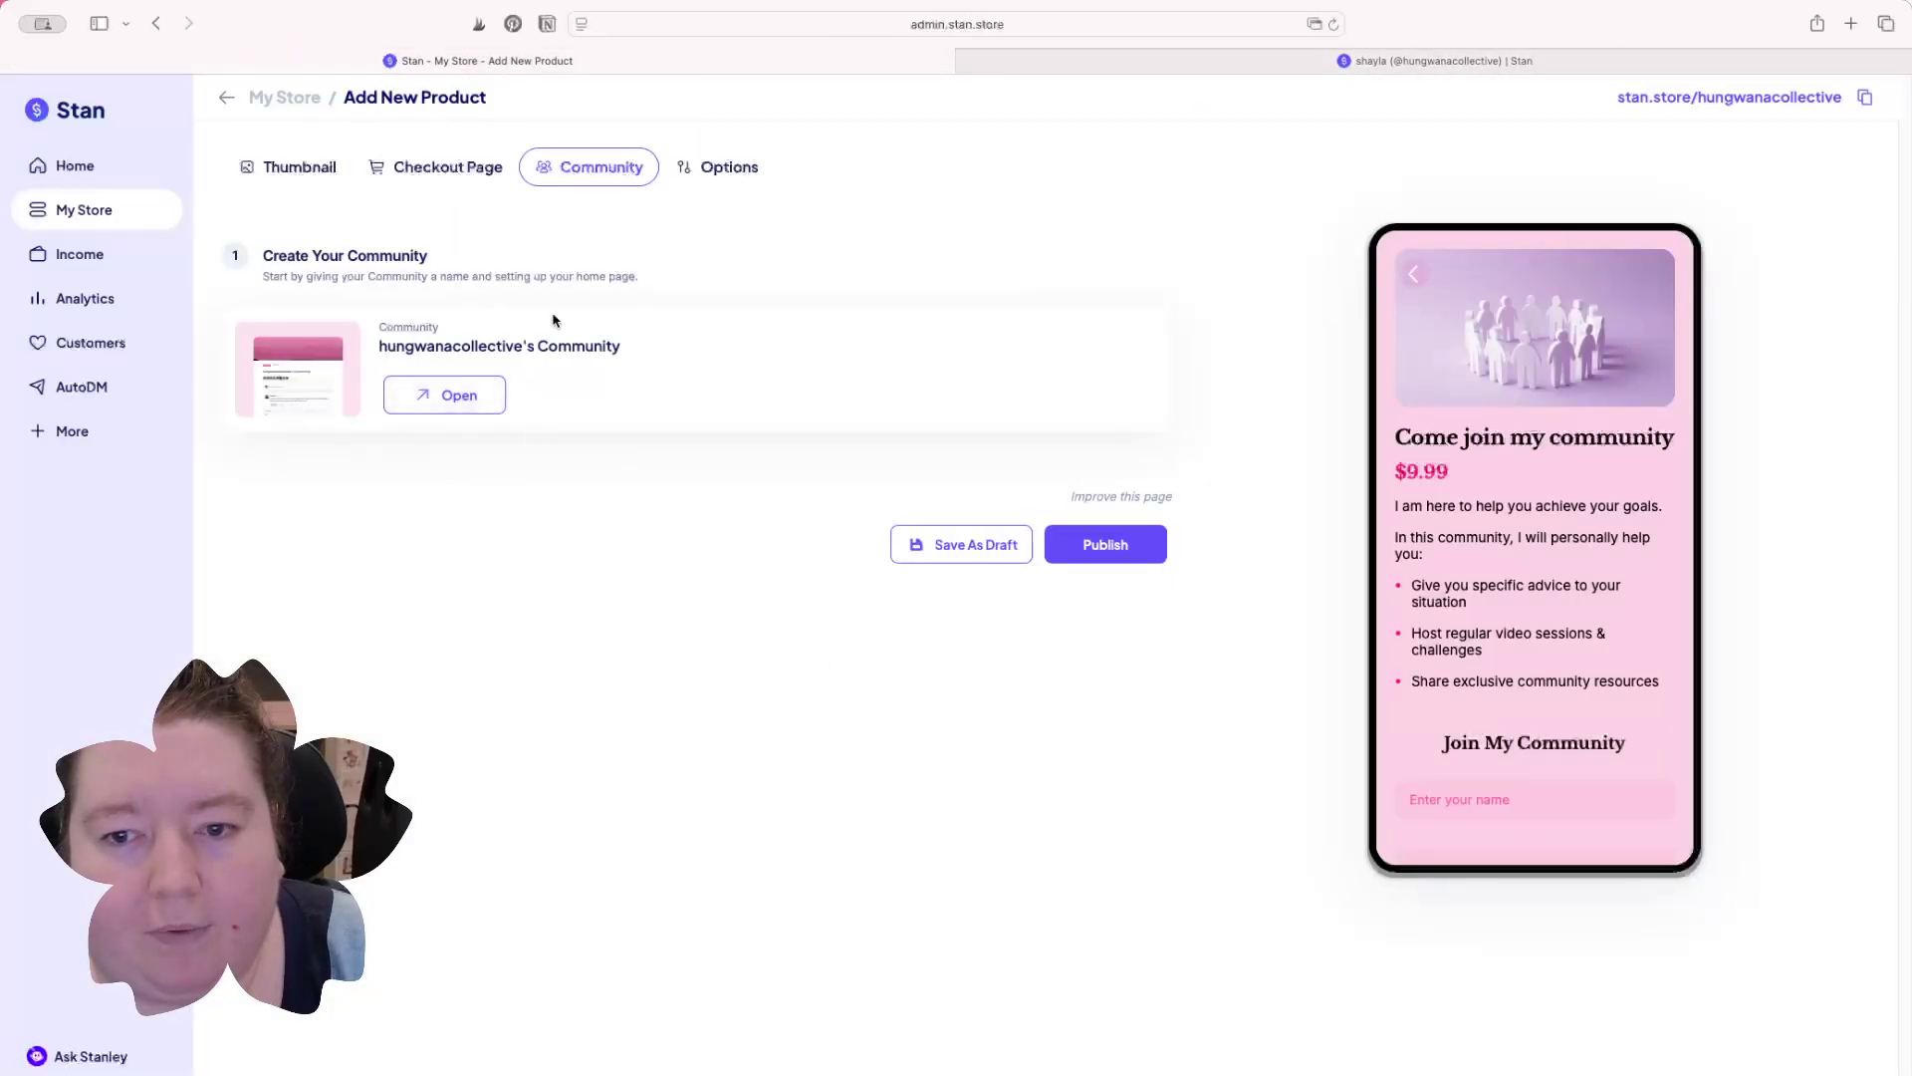
{"action": "left_click", "coordinate": [1129, 547]}
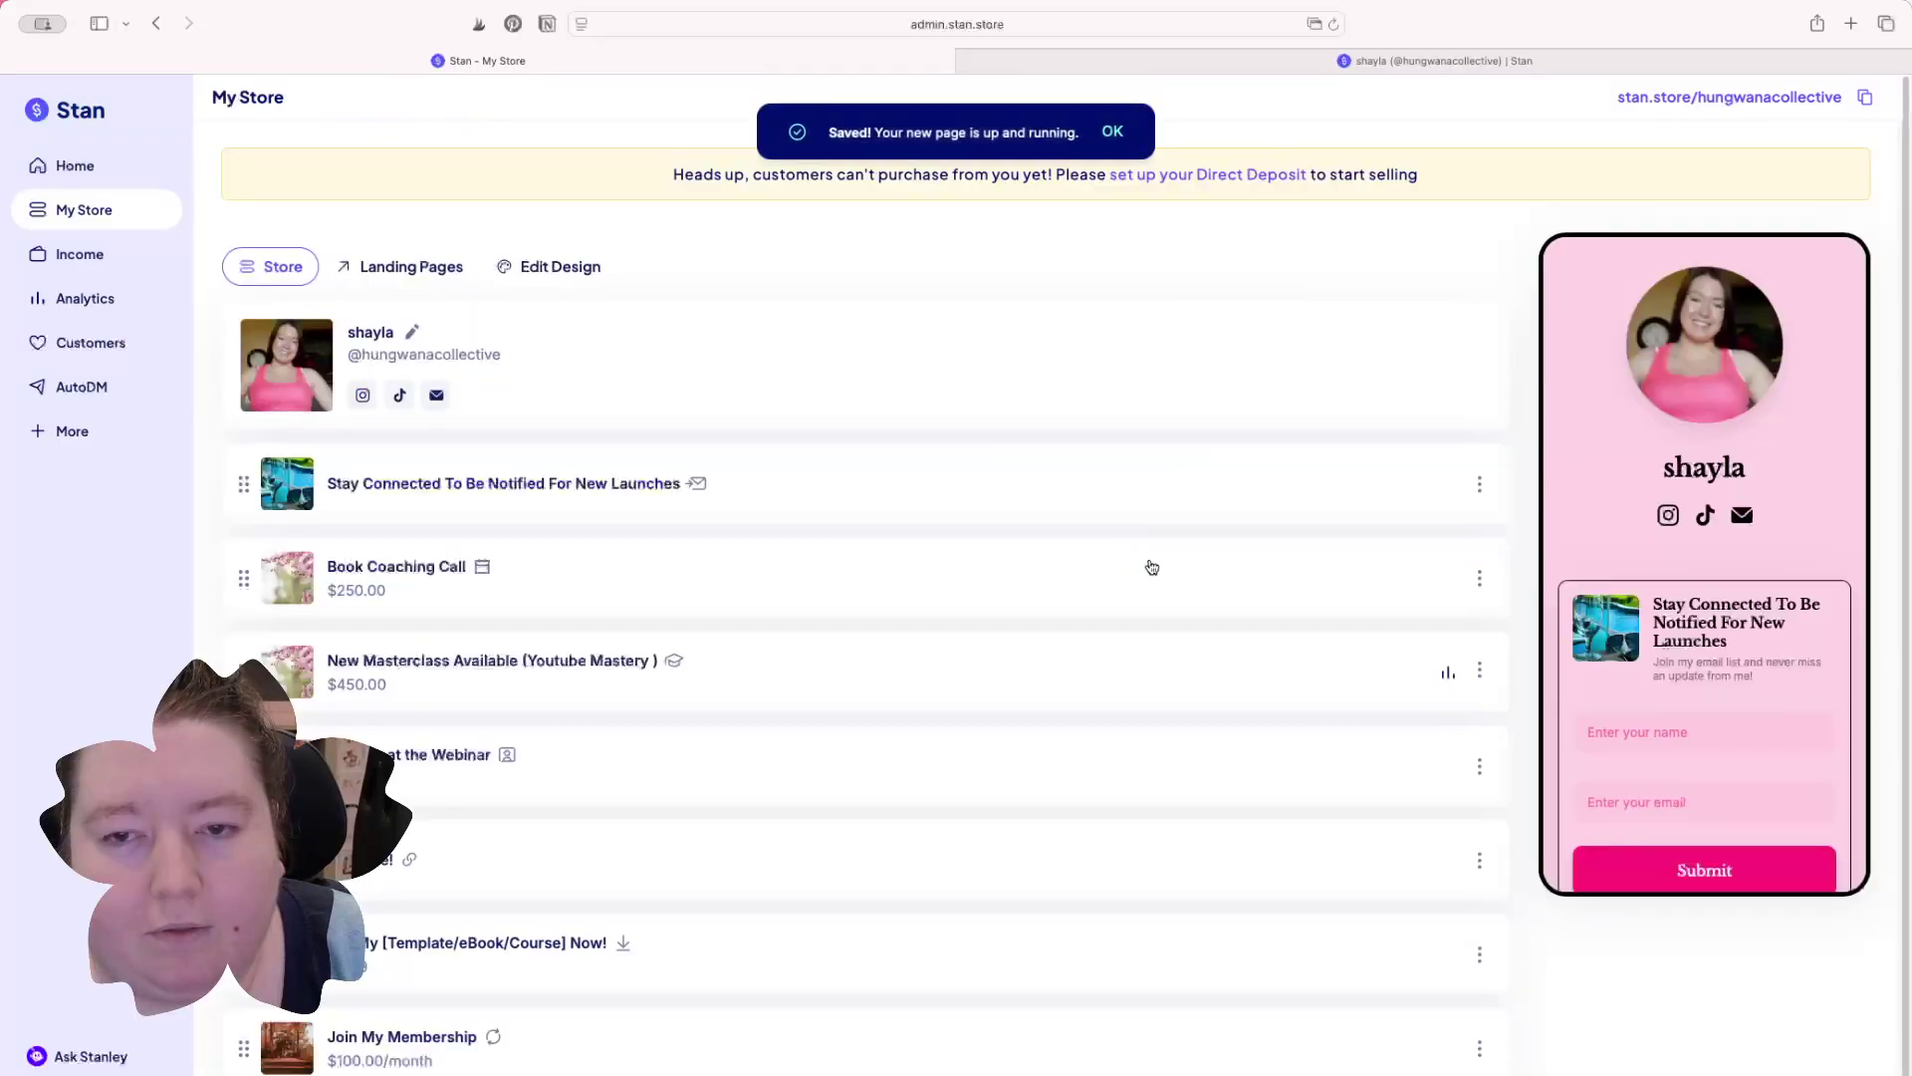
Step: Add a Stan Affiliate Link product with the default Button style, image and title, and publish it
{"action": "scroll", "coordinate": [1772, 712], "scroll_direction": "down", "scroll_amount": 15}
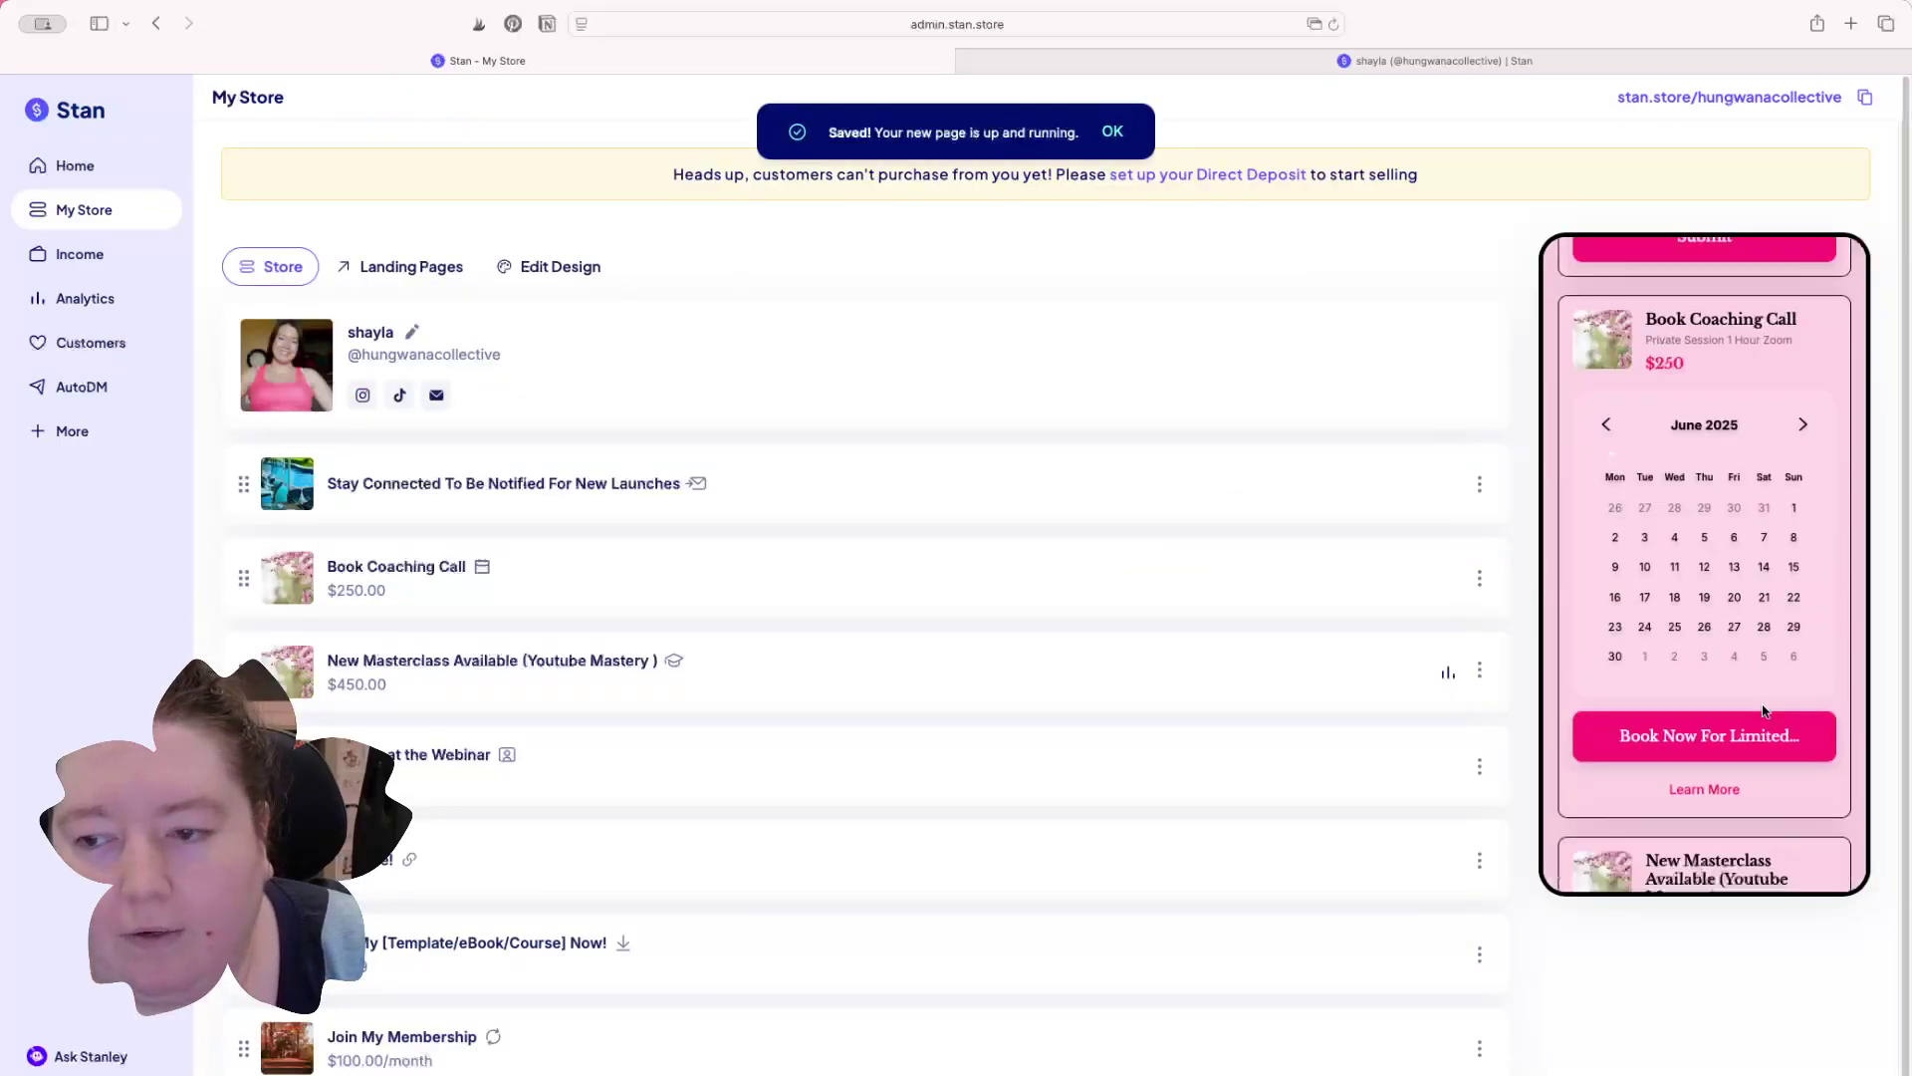
{"action": "scroll", "coordinate": [1755, 700], "scroll_direction": "down", "scroll_amount": 6}
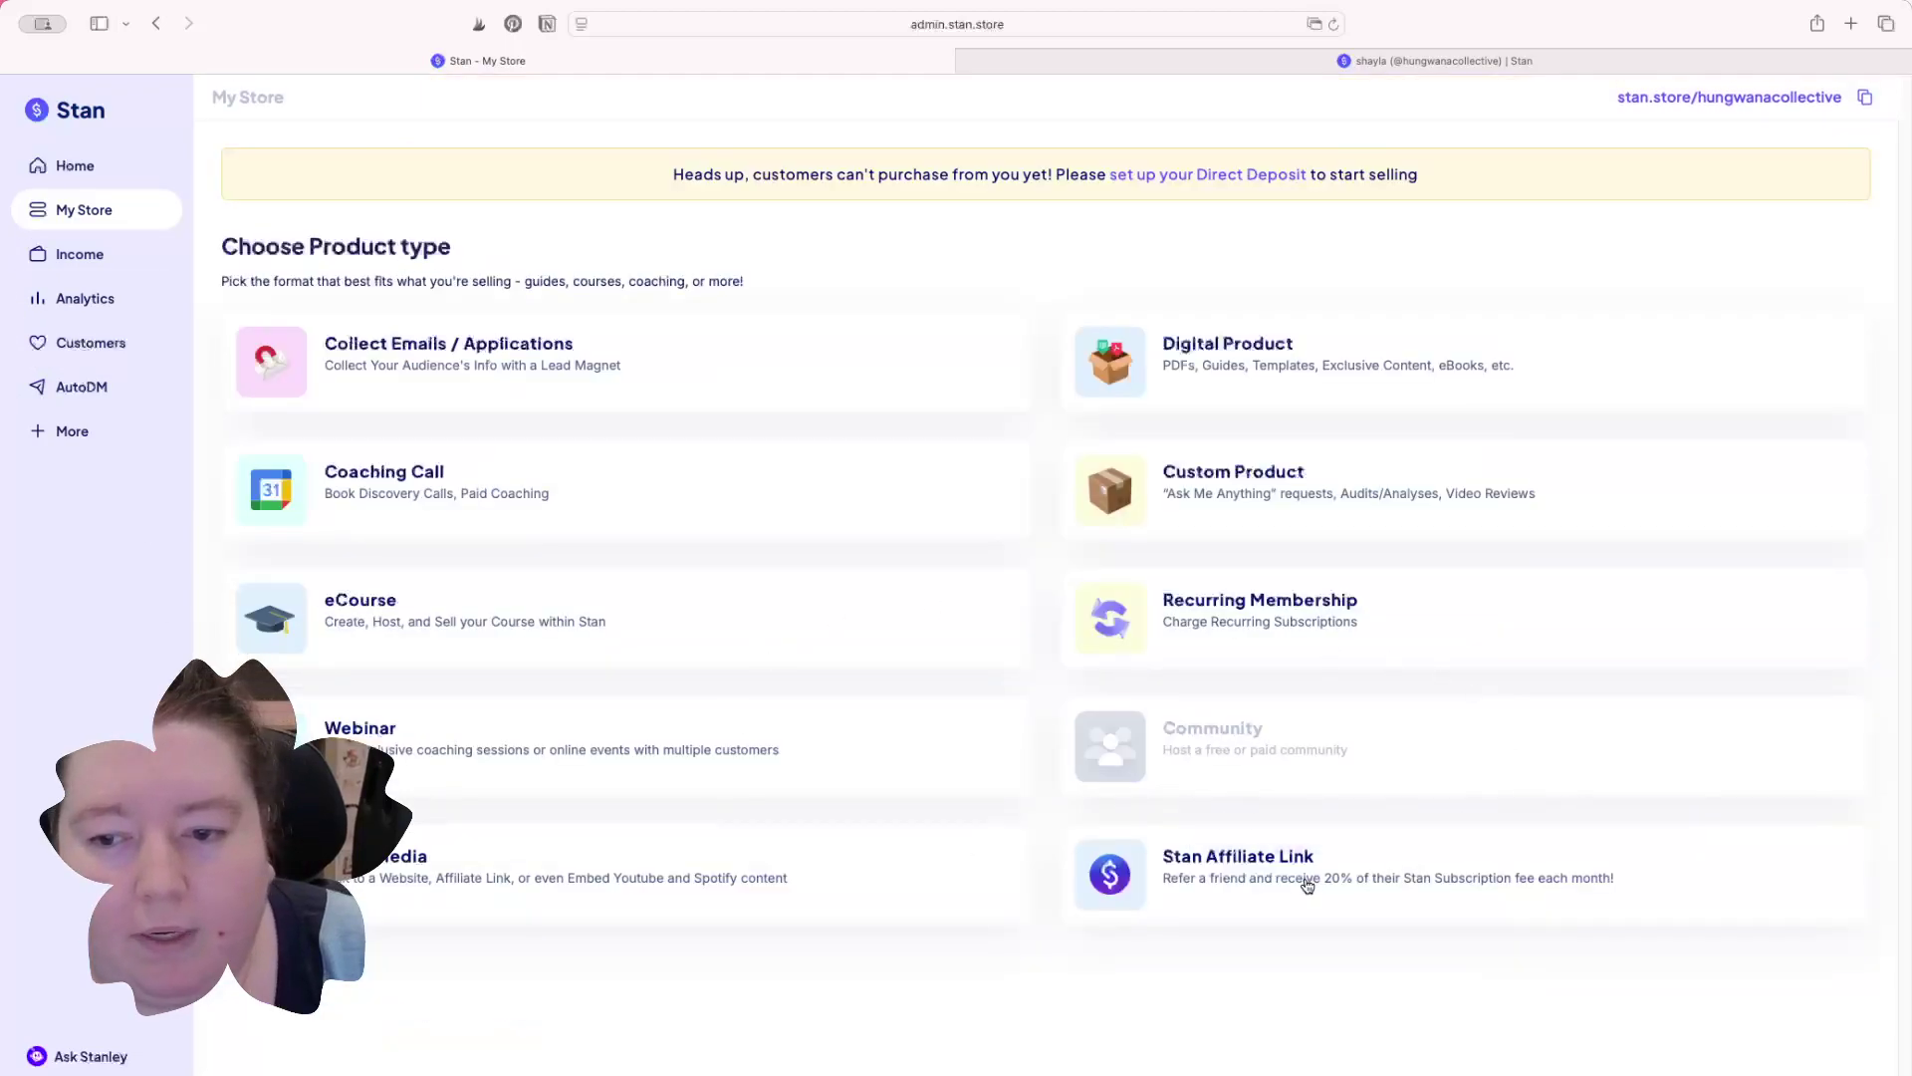
{"action": "left_click", "coordinate": [1299, 877]}
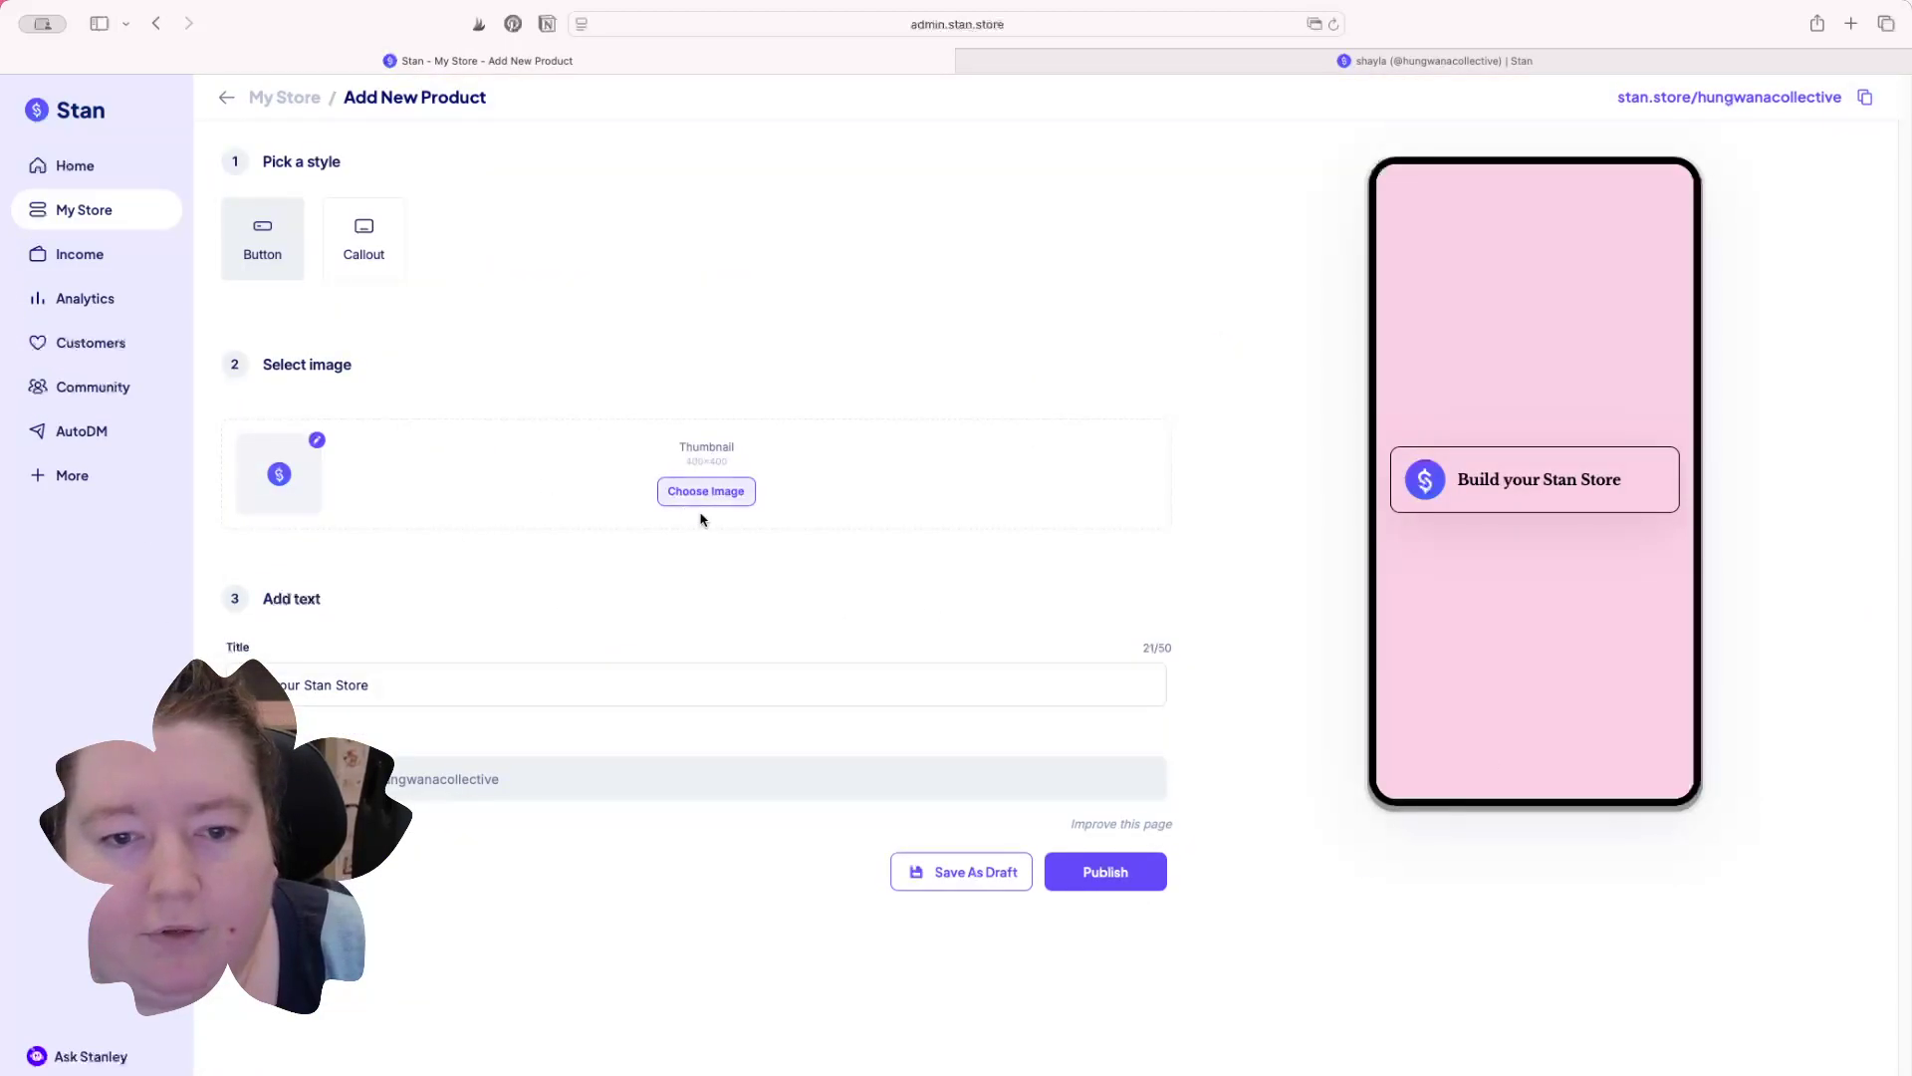
{"action": "left_click", "coordinate": [738, 500]}
{"action": "left_click", "coordinate": [357, 555]}
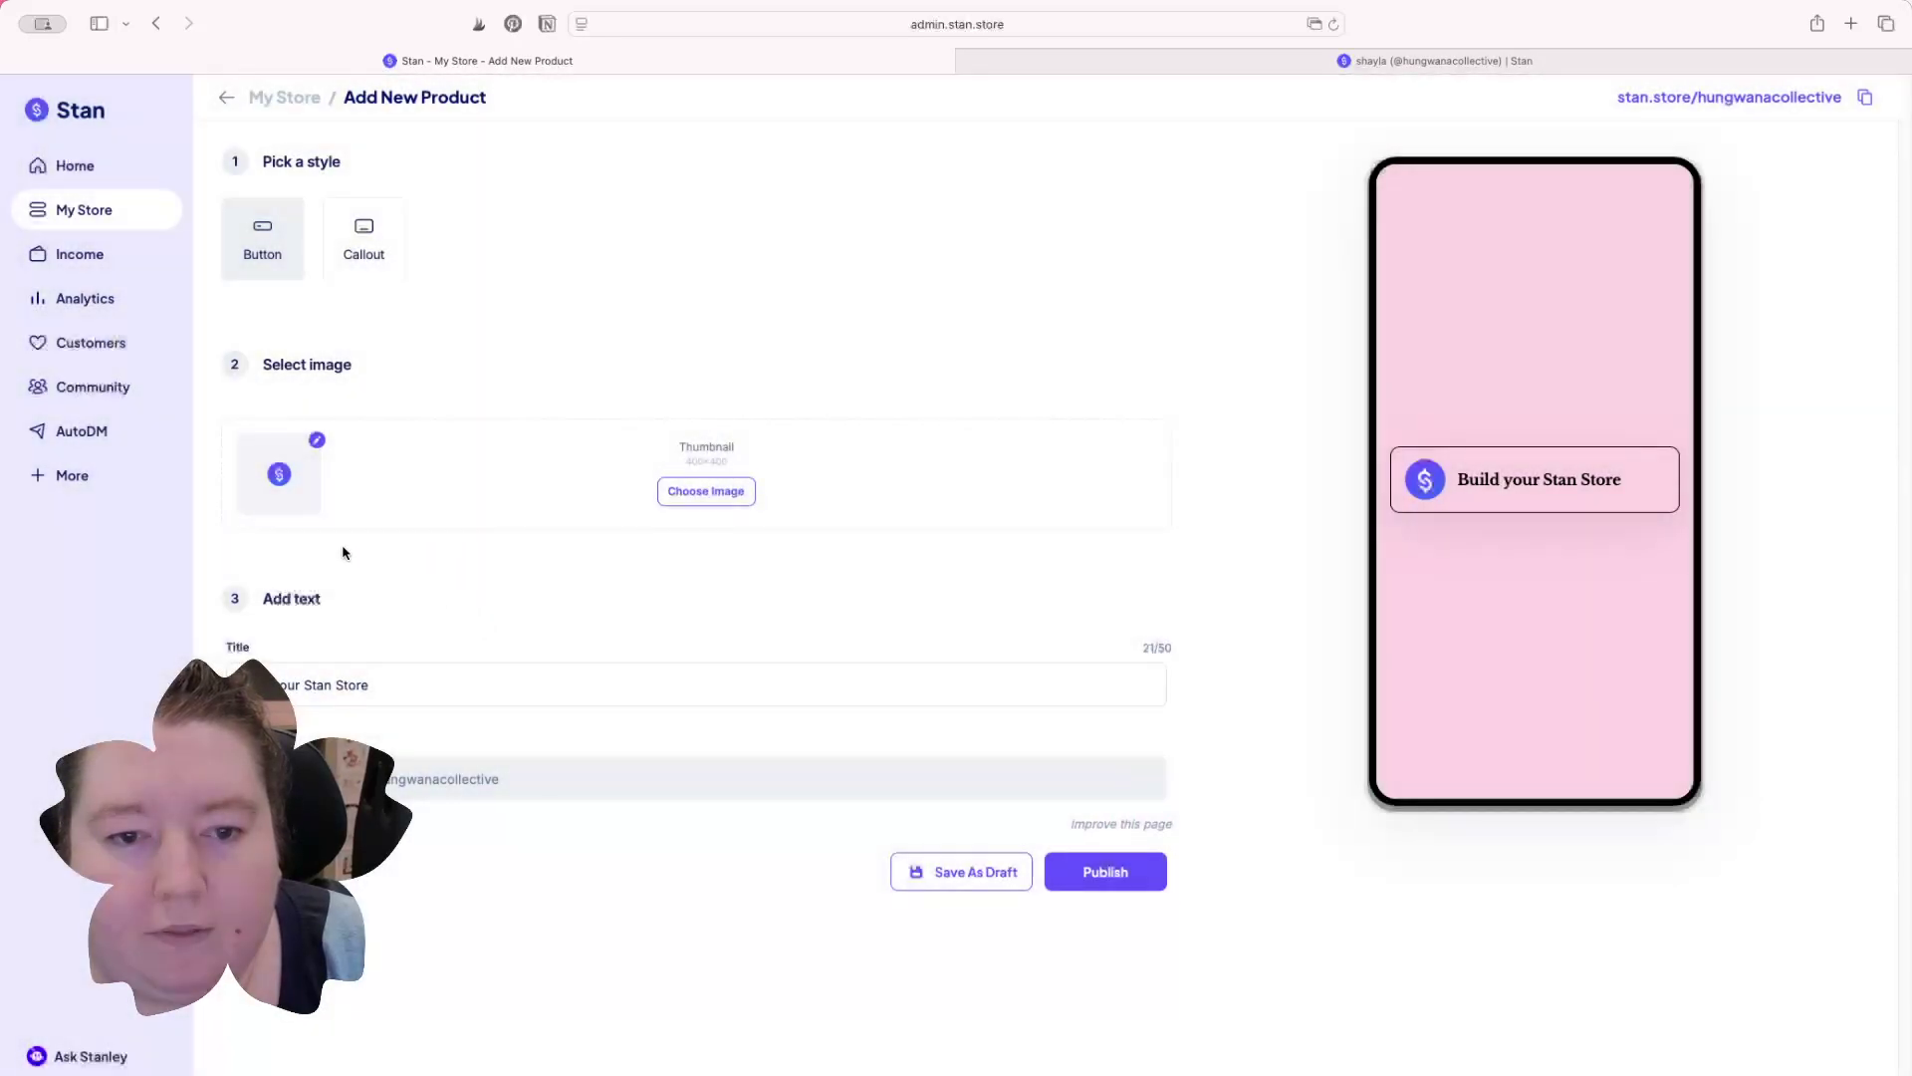
{"action": "left_click", "coordinate": [1163, 881]}
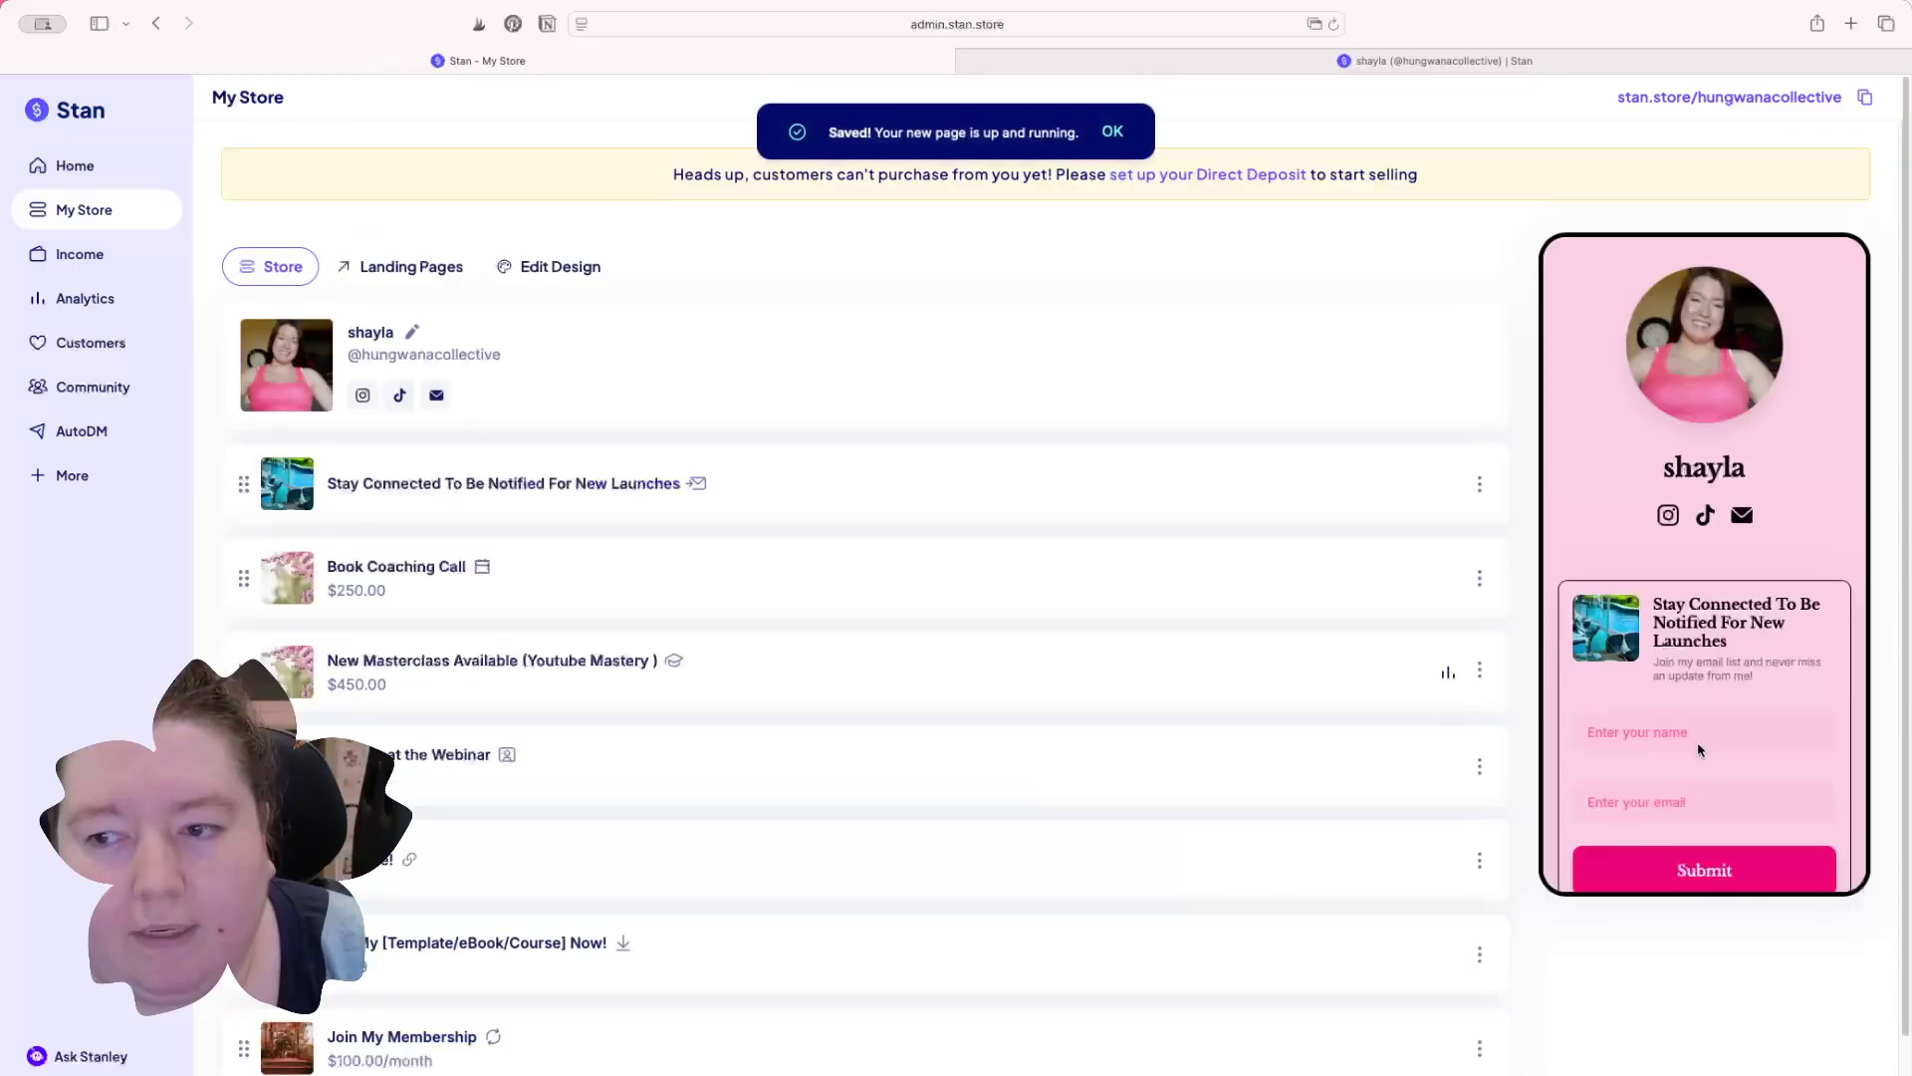
Step: Open the live store page and examine its product layout at full browser width and in a narrowed window
{"action": "scroll", "coordinate": [1700, 737], "scroll_direction": "down", "scroll_amount": 10}
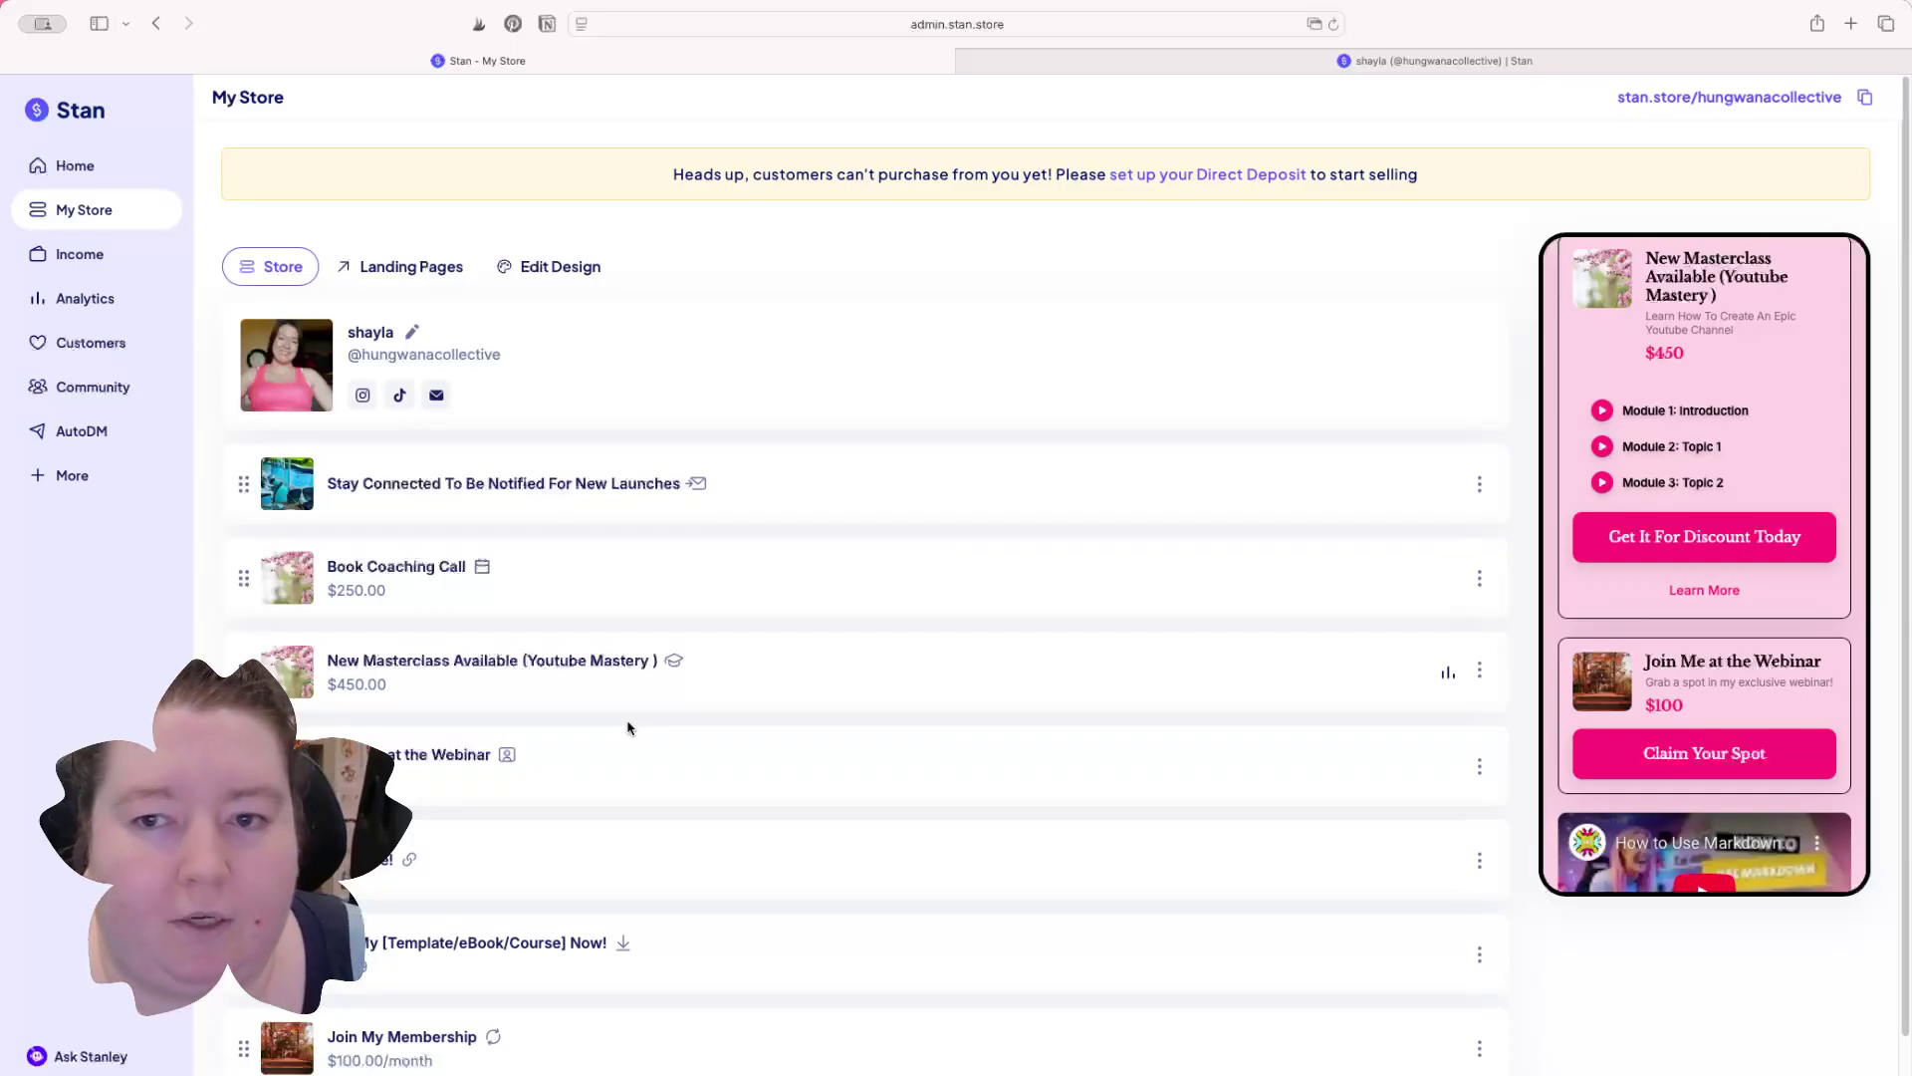
{"action": "left_click", "coordinate": [1717, 97]}
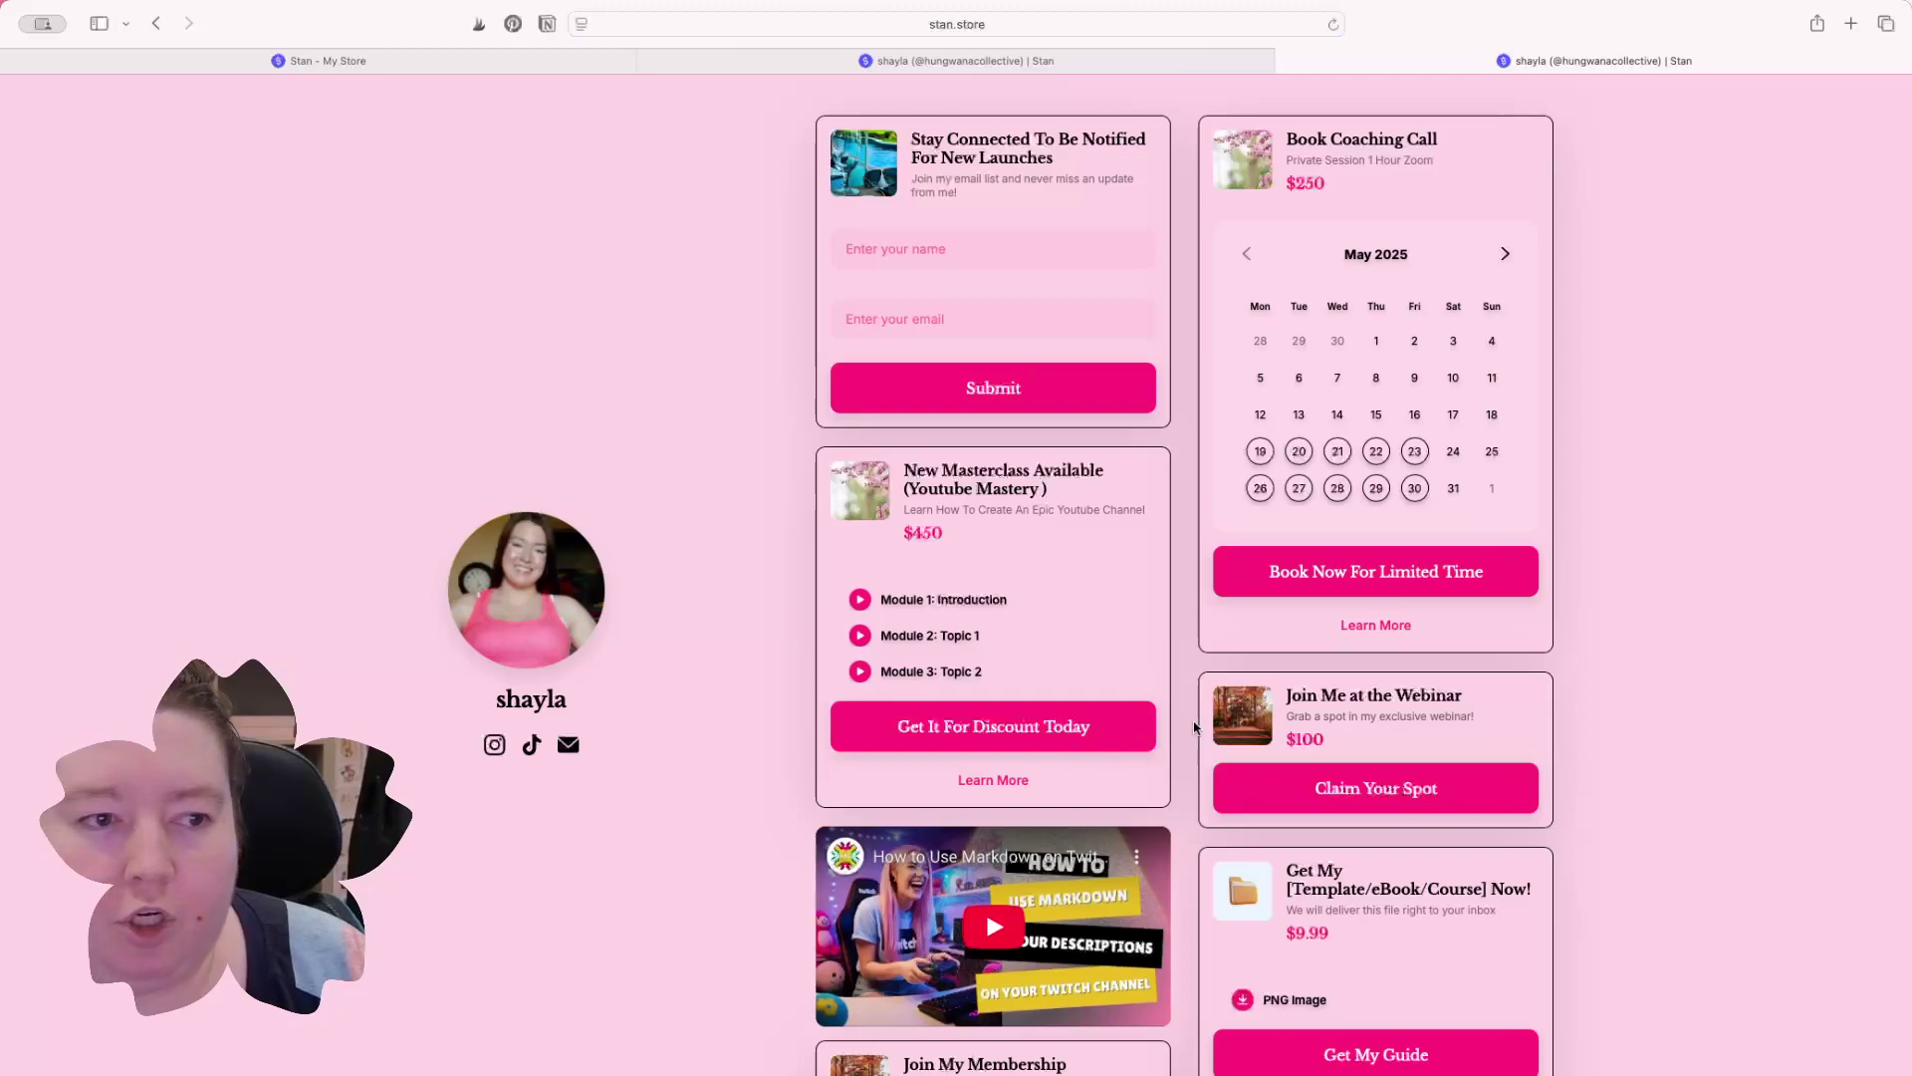
{"action": "scroll", "coordinate": [1092, 689], "scroll_direction": "down", "scroll_amount": 5}
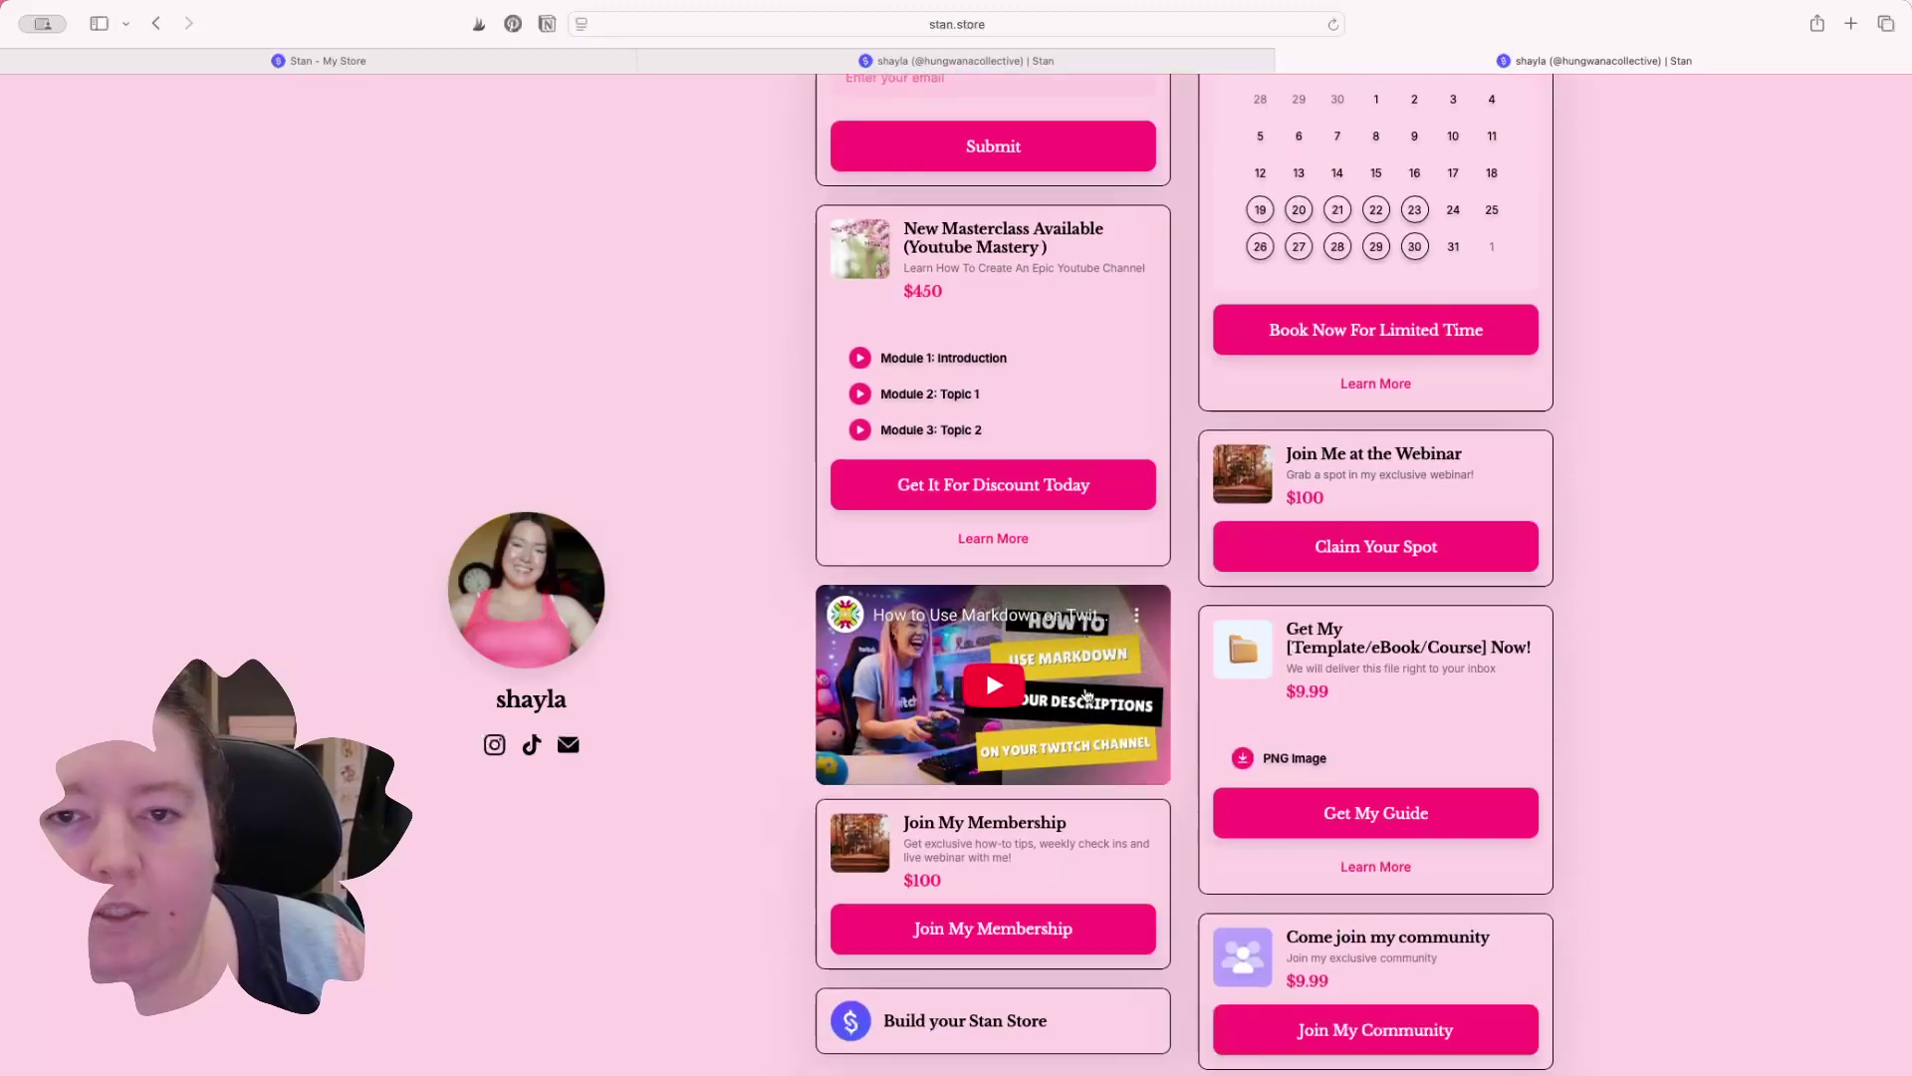
{"action": "left_click_drag", "start_coordinate": [1910, 286], "coordinate": [800, 233]}
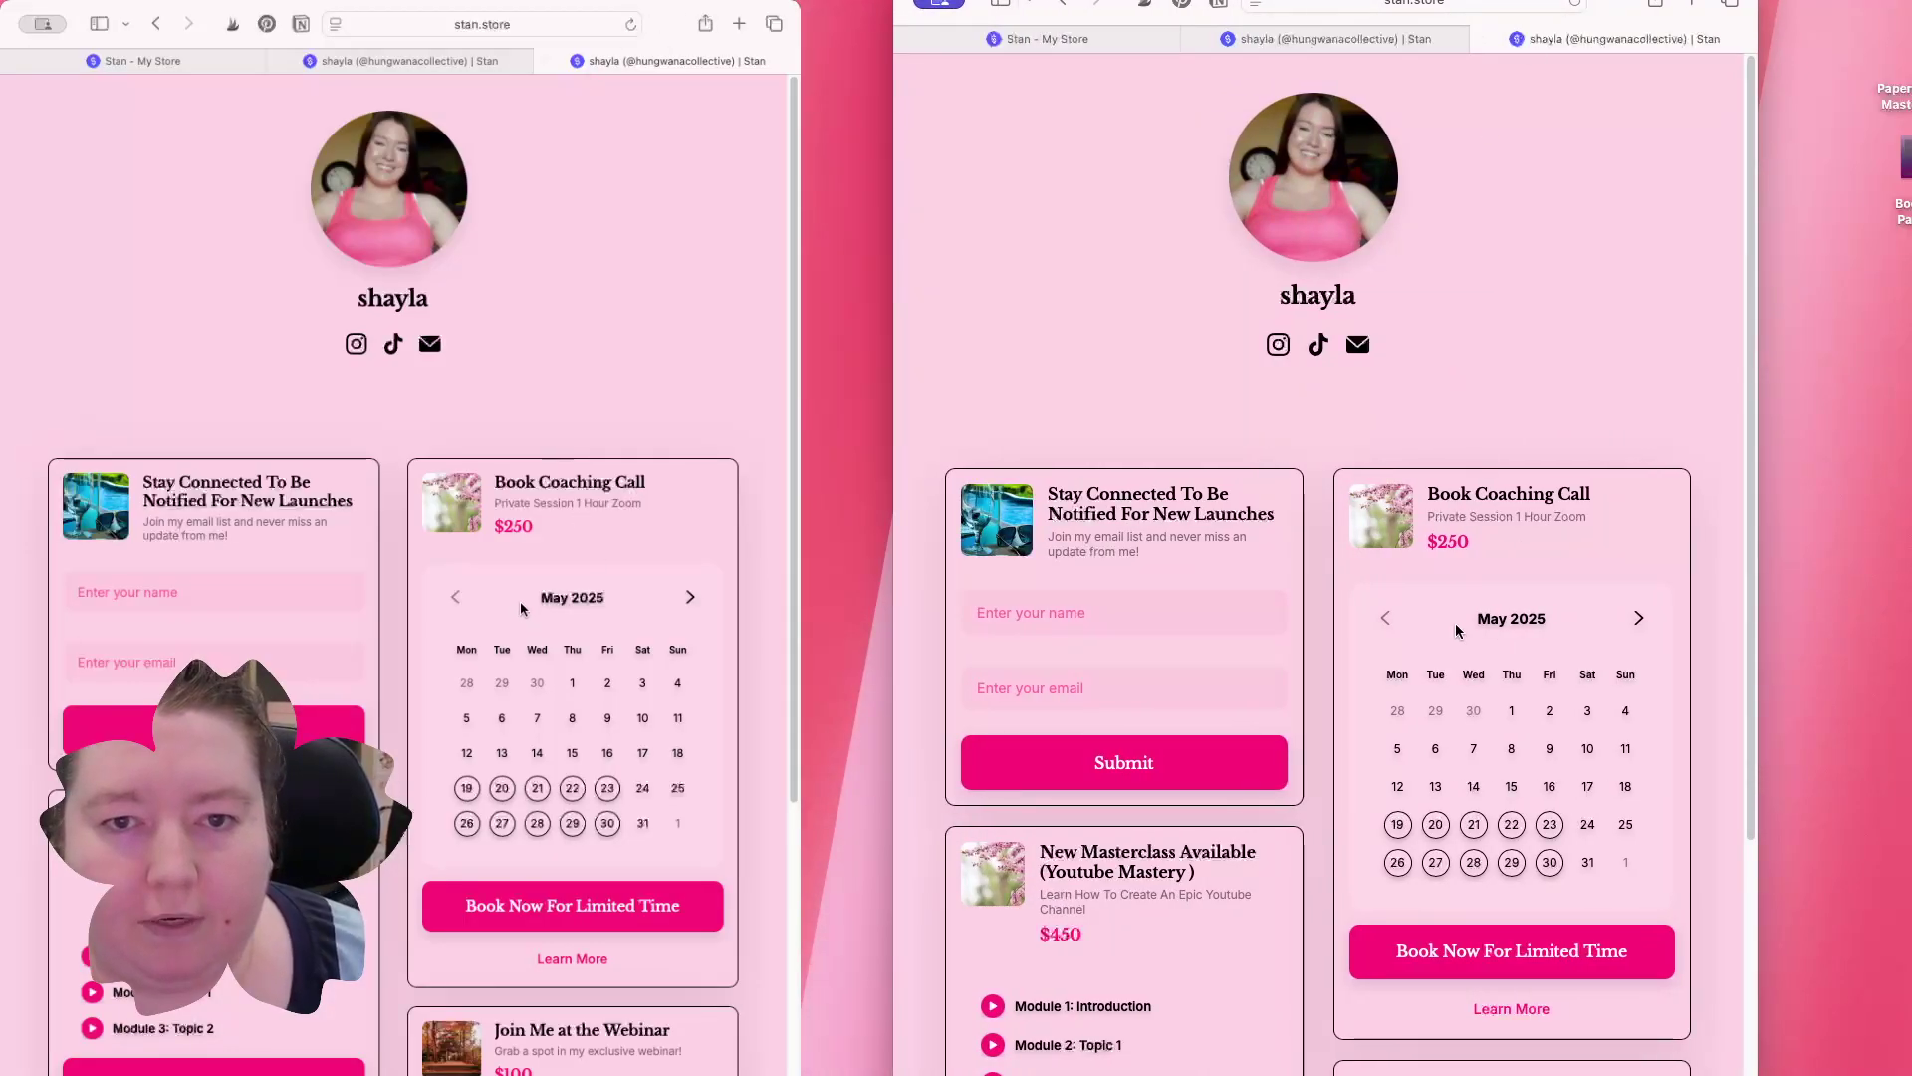
{"action": "scroll", "coordinate": [1455, 628], "scroll_direction": "down", "scroll_amount": 5}
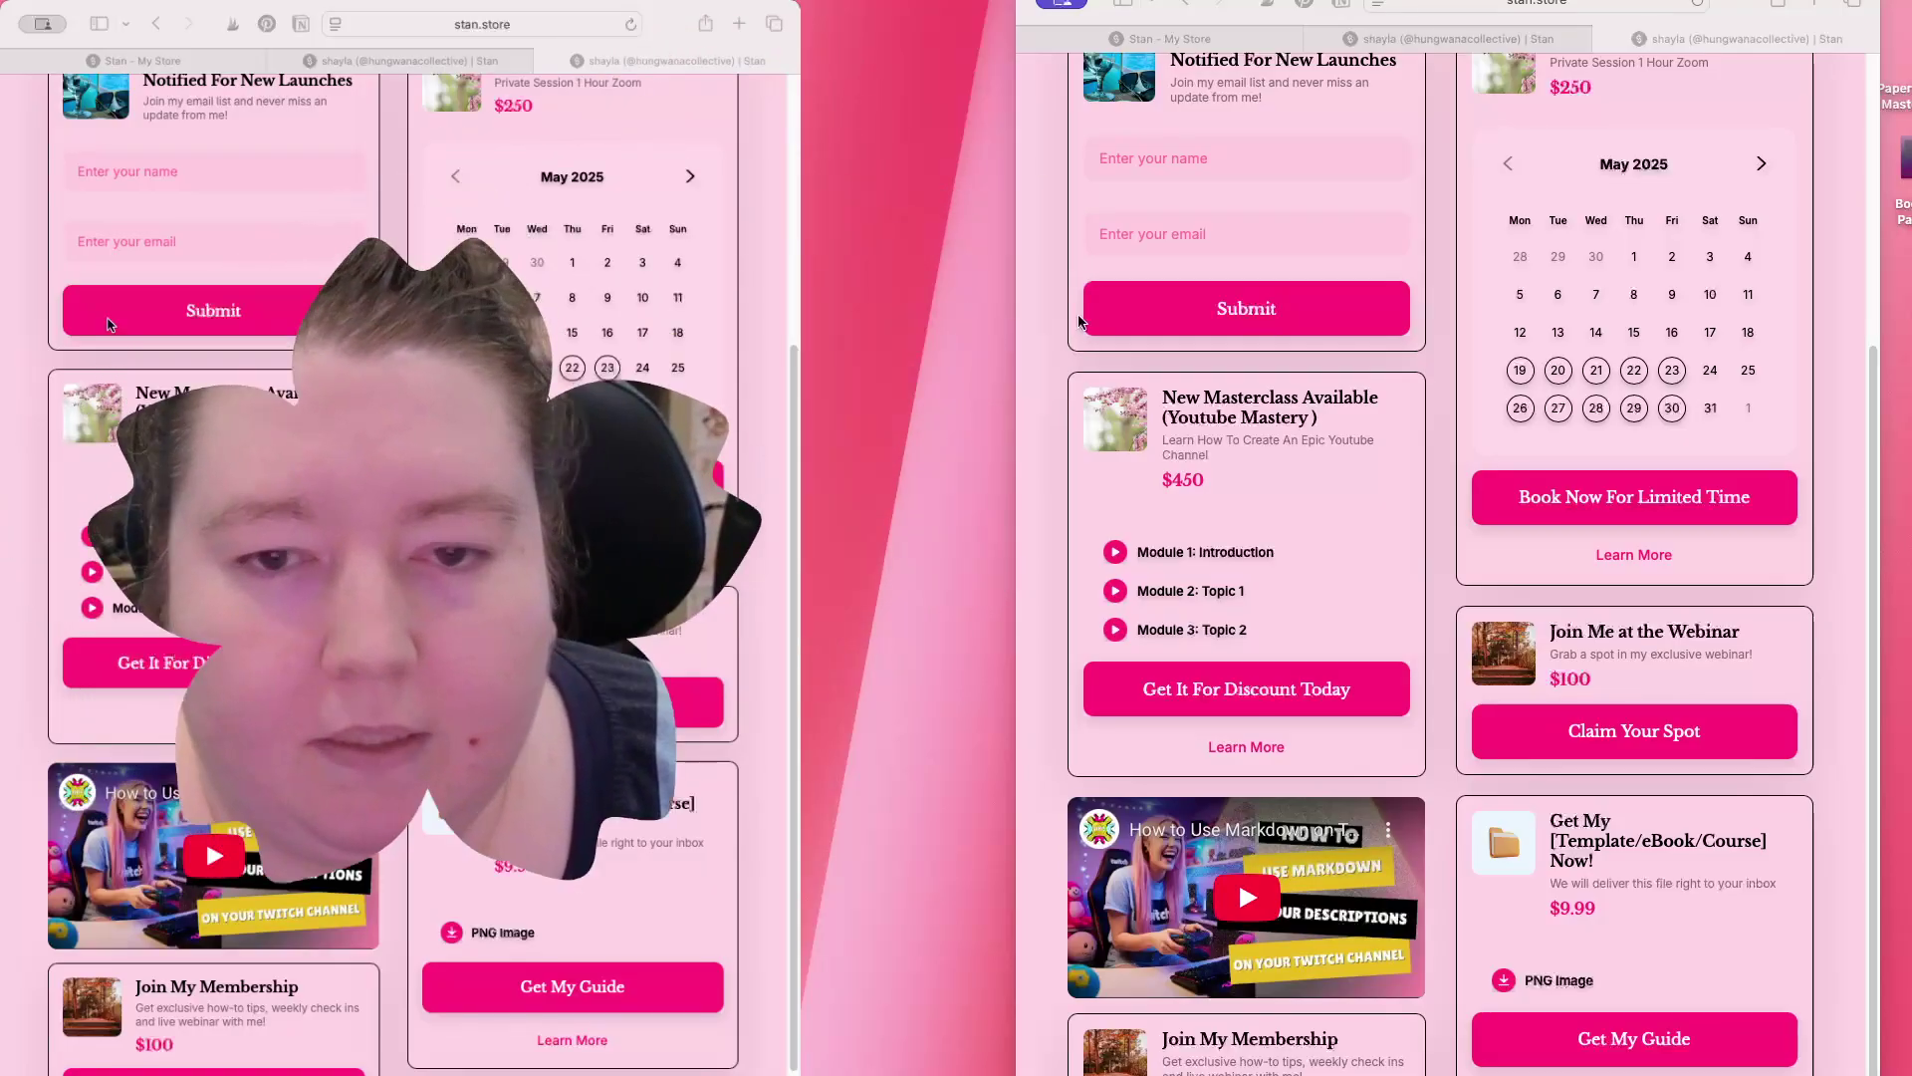
{"action": "scroll", "coordinate": [1275, 411], "scroll_direction": "up", "scroll_amount": 5}
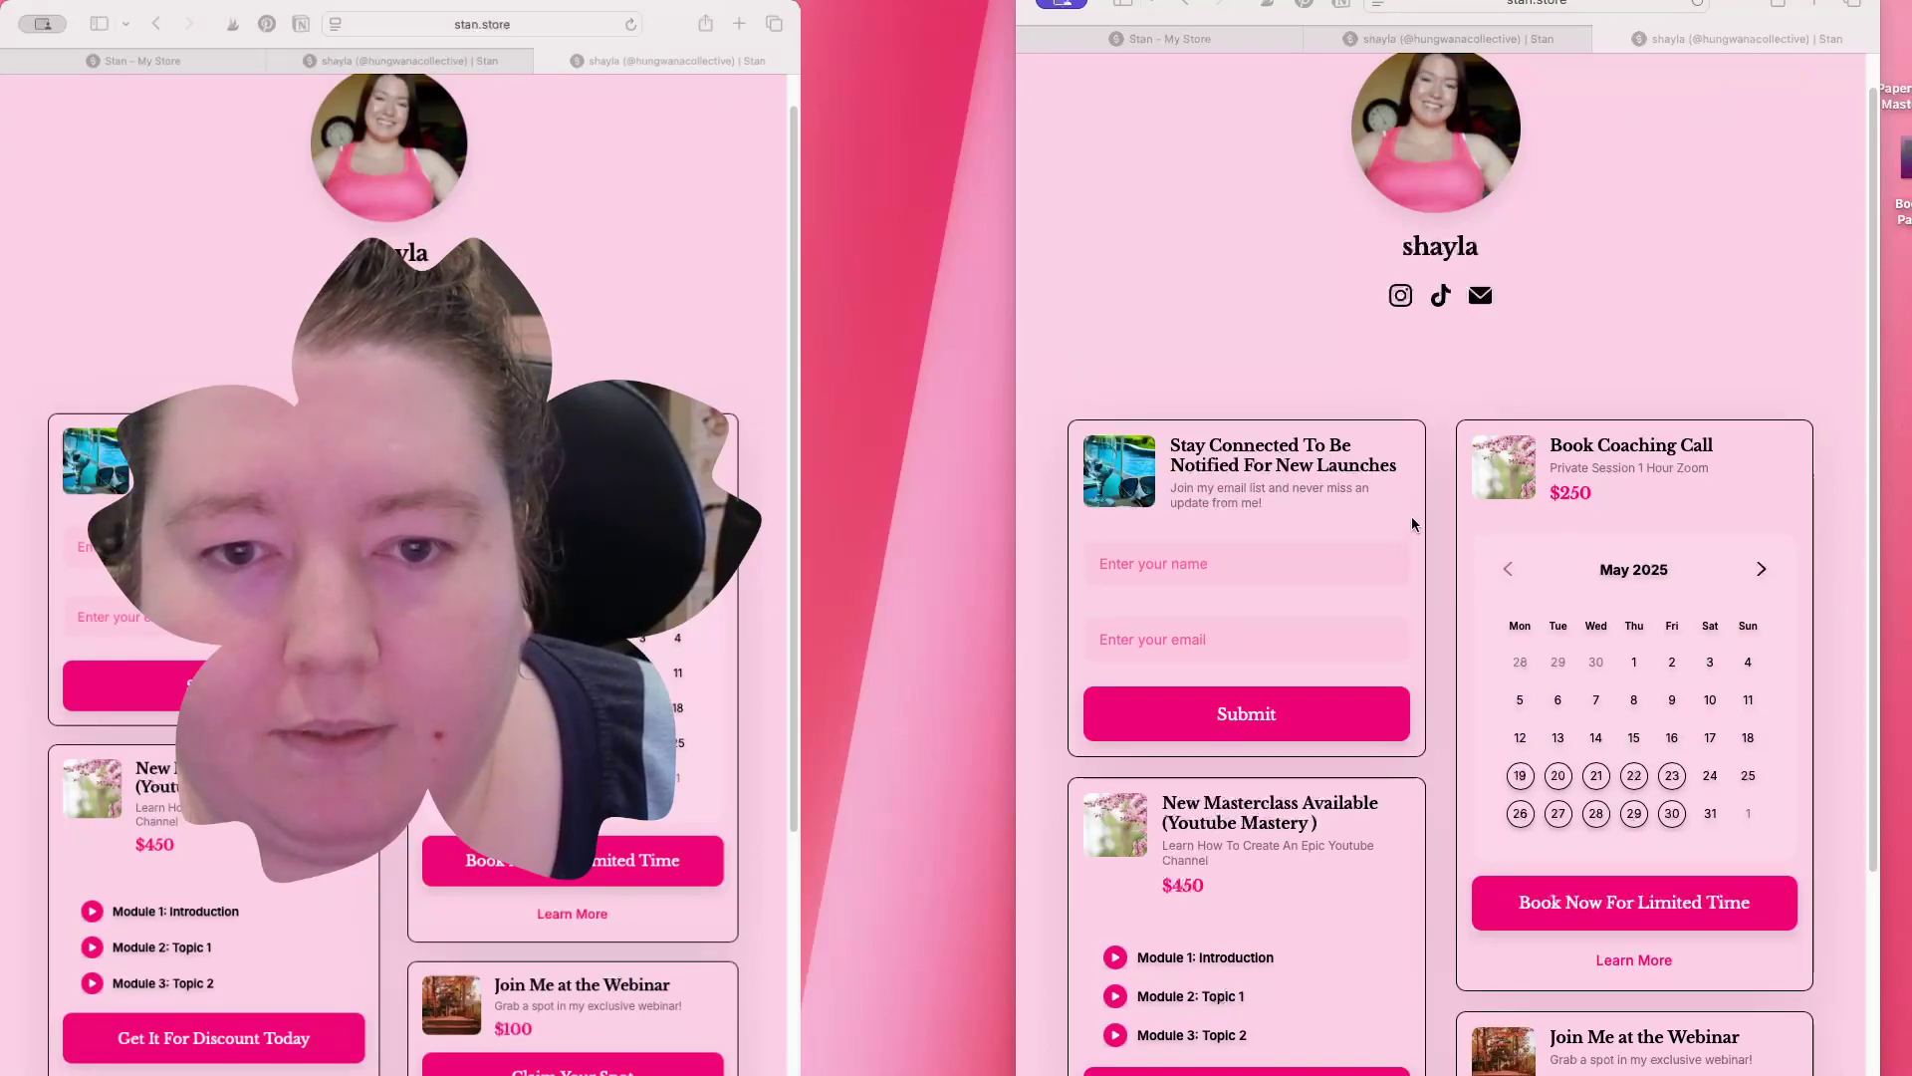
{"action": "scroll", "coordinate": [1412, 527], "scroll_direction": "down", "scroll_amount": 3}
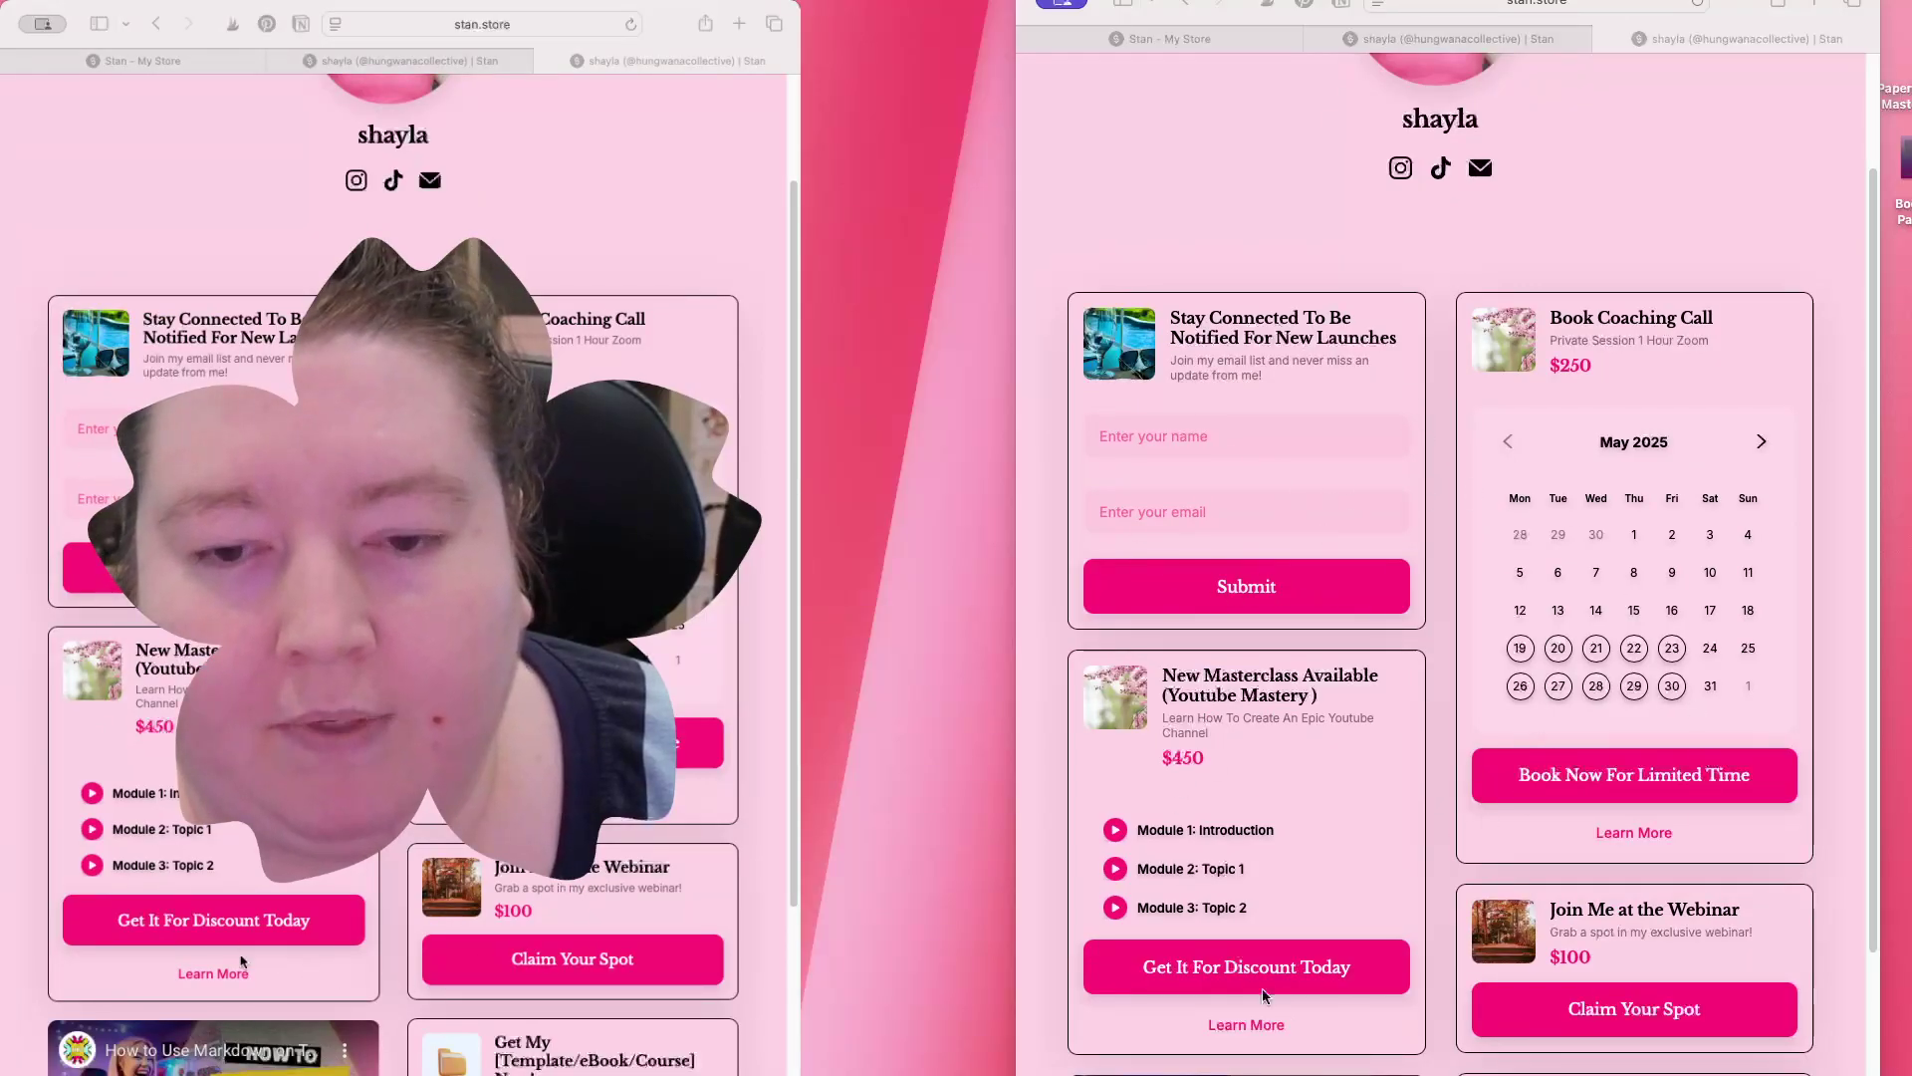
{"action": "scroll", "coordinate": [1348, 913], "scroll_direction": "down", "scroll_amount": 1}
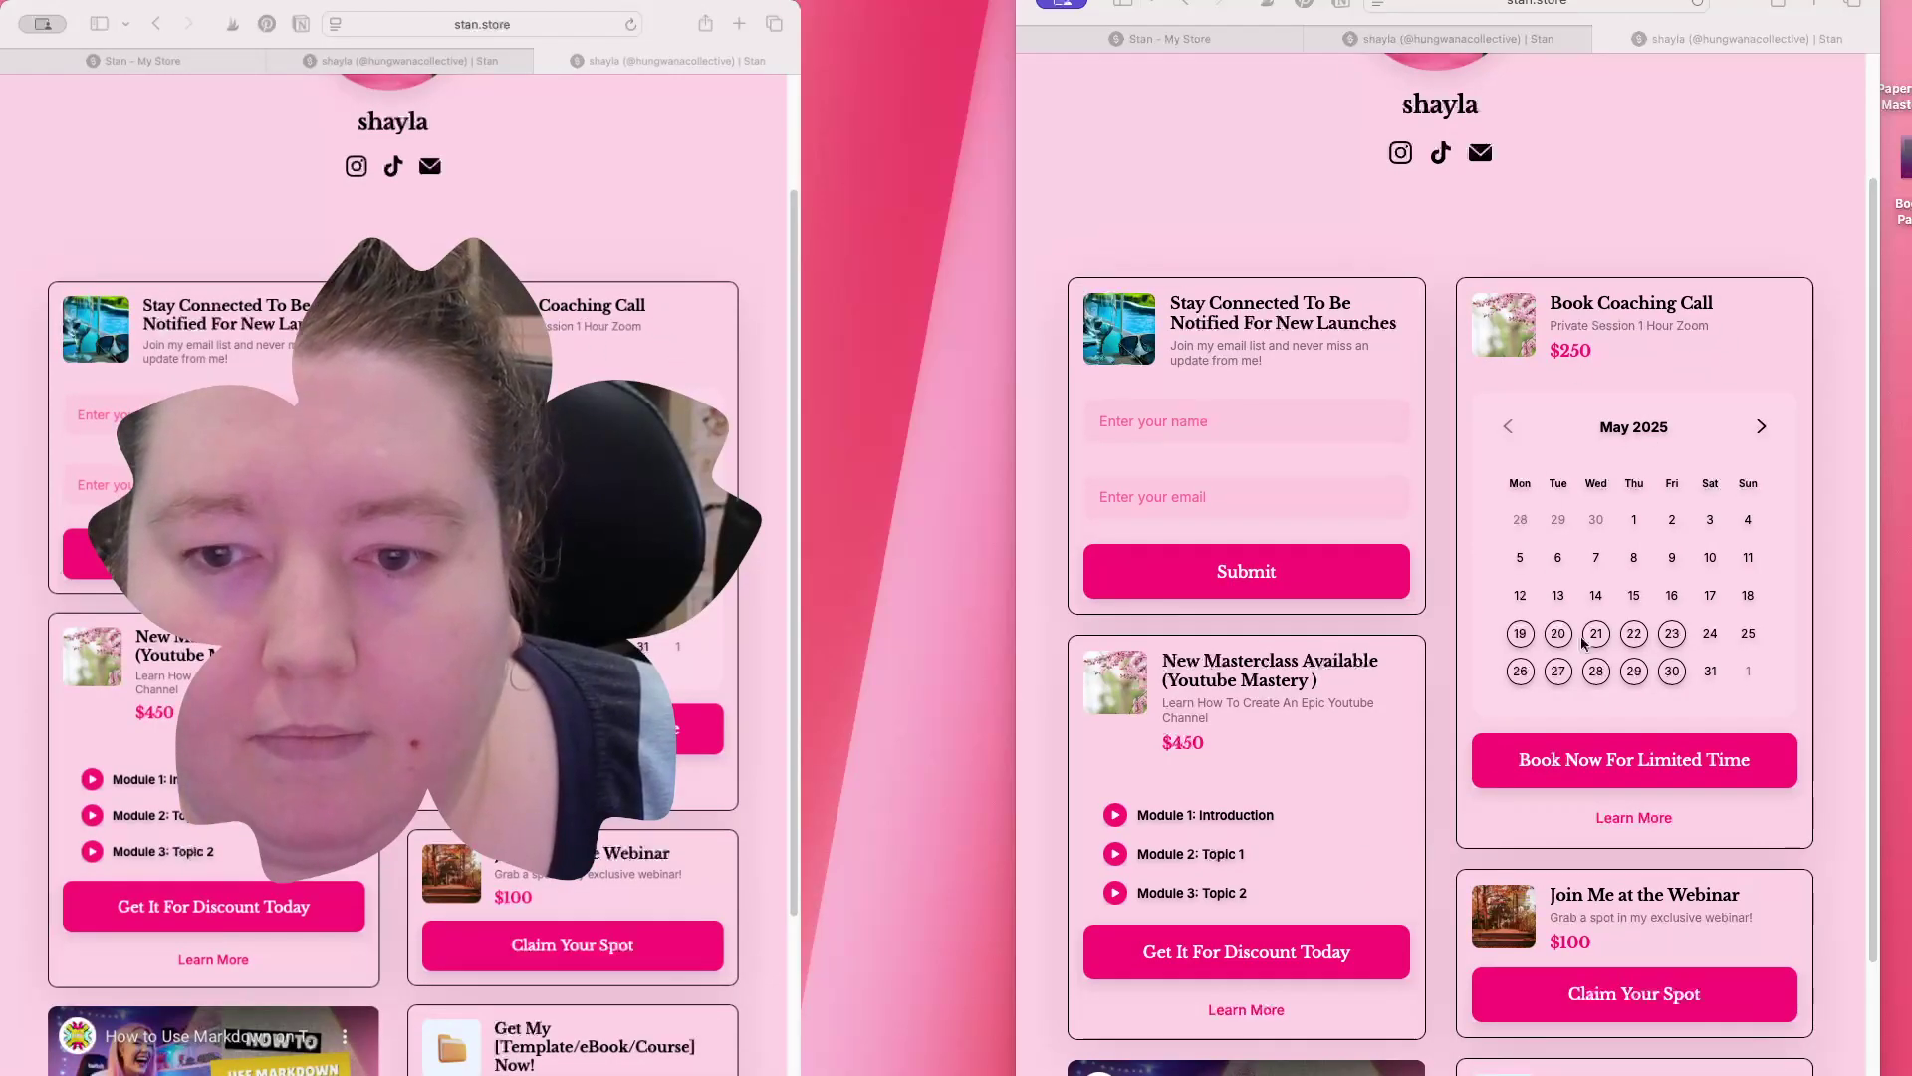
Step: Review the full product list on the live store in the narrow window, and widen the browser window back to full width
{"action": "scroll", "coordinate": [1628, 673], "scroll_direction": "down", "scroll_amount": 5}
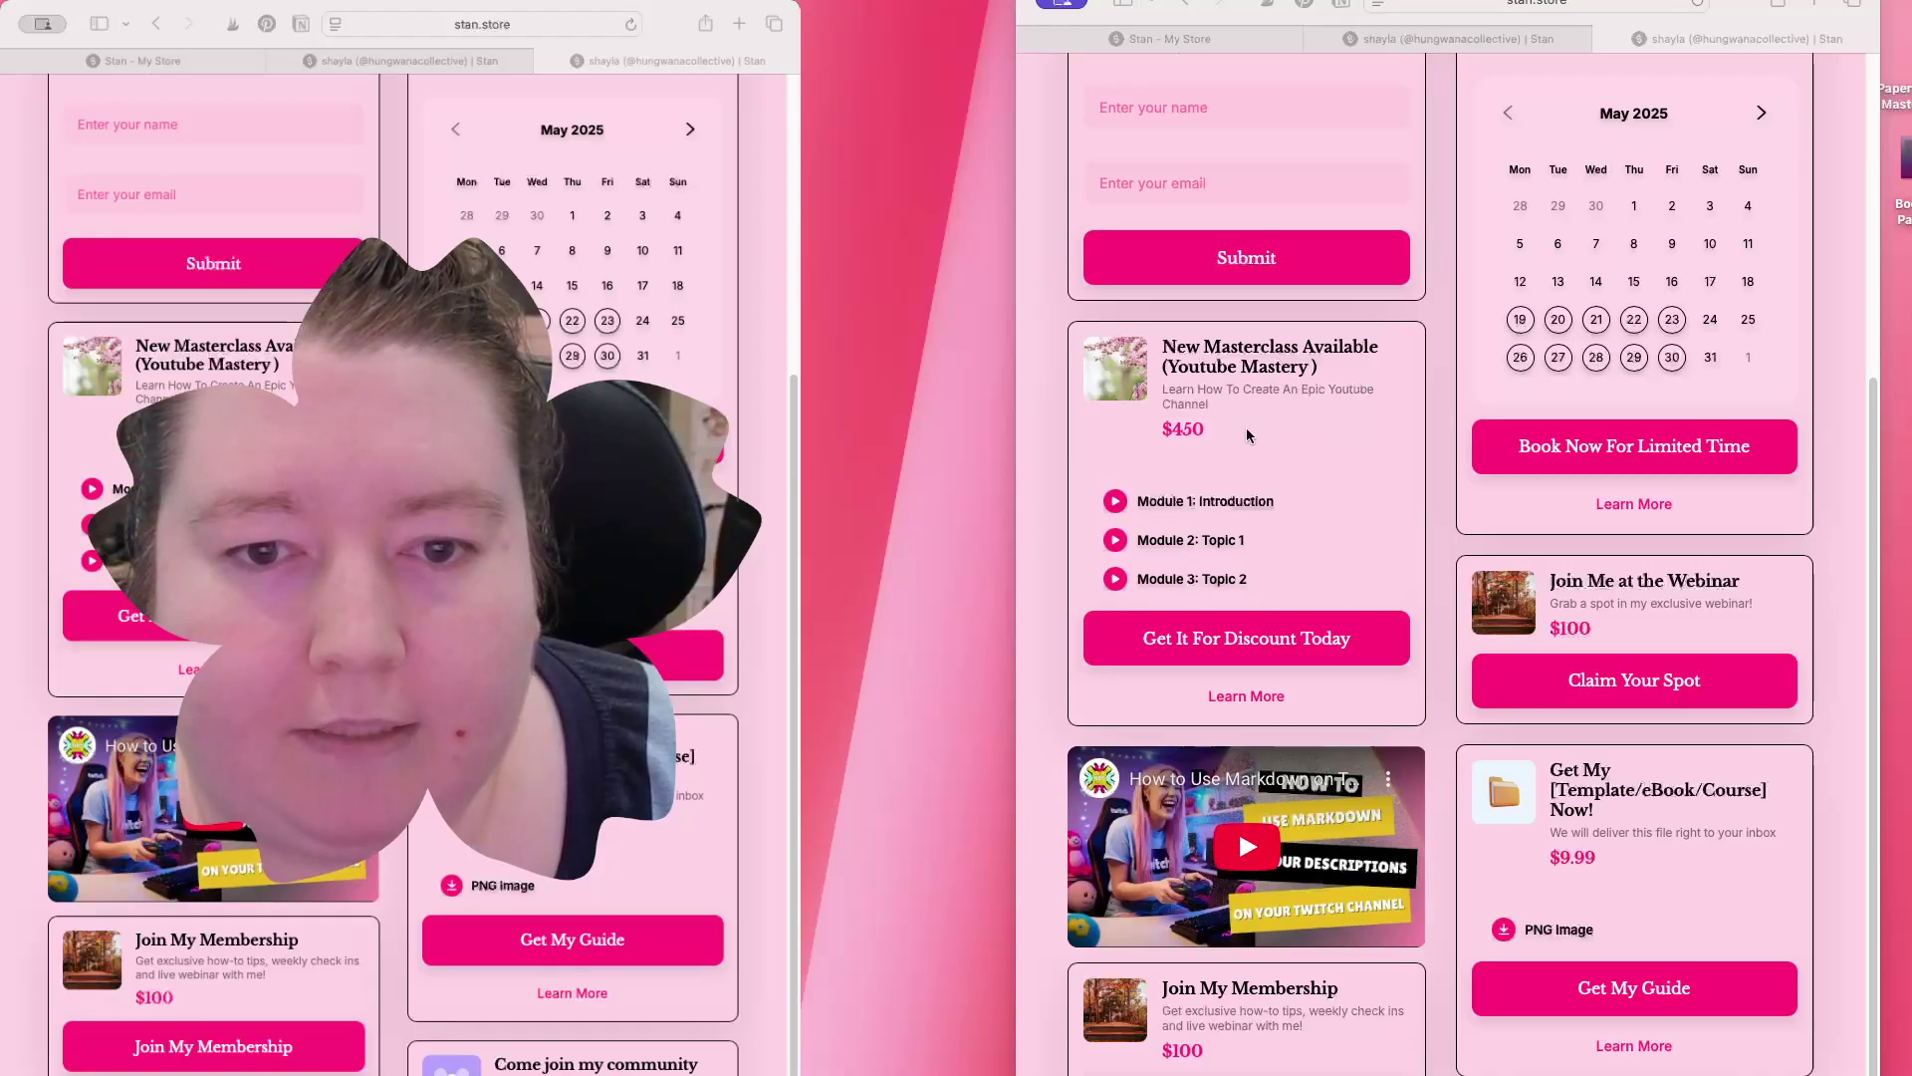
{"action": "scroll", "coordinate": [1290, 677], "scroll_direction": "down", "scroll_amount": 3}
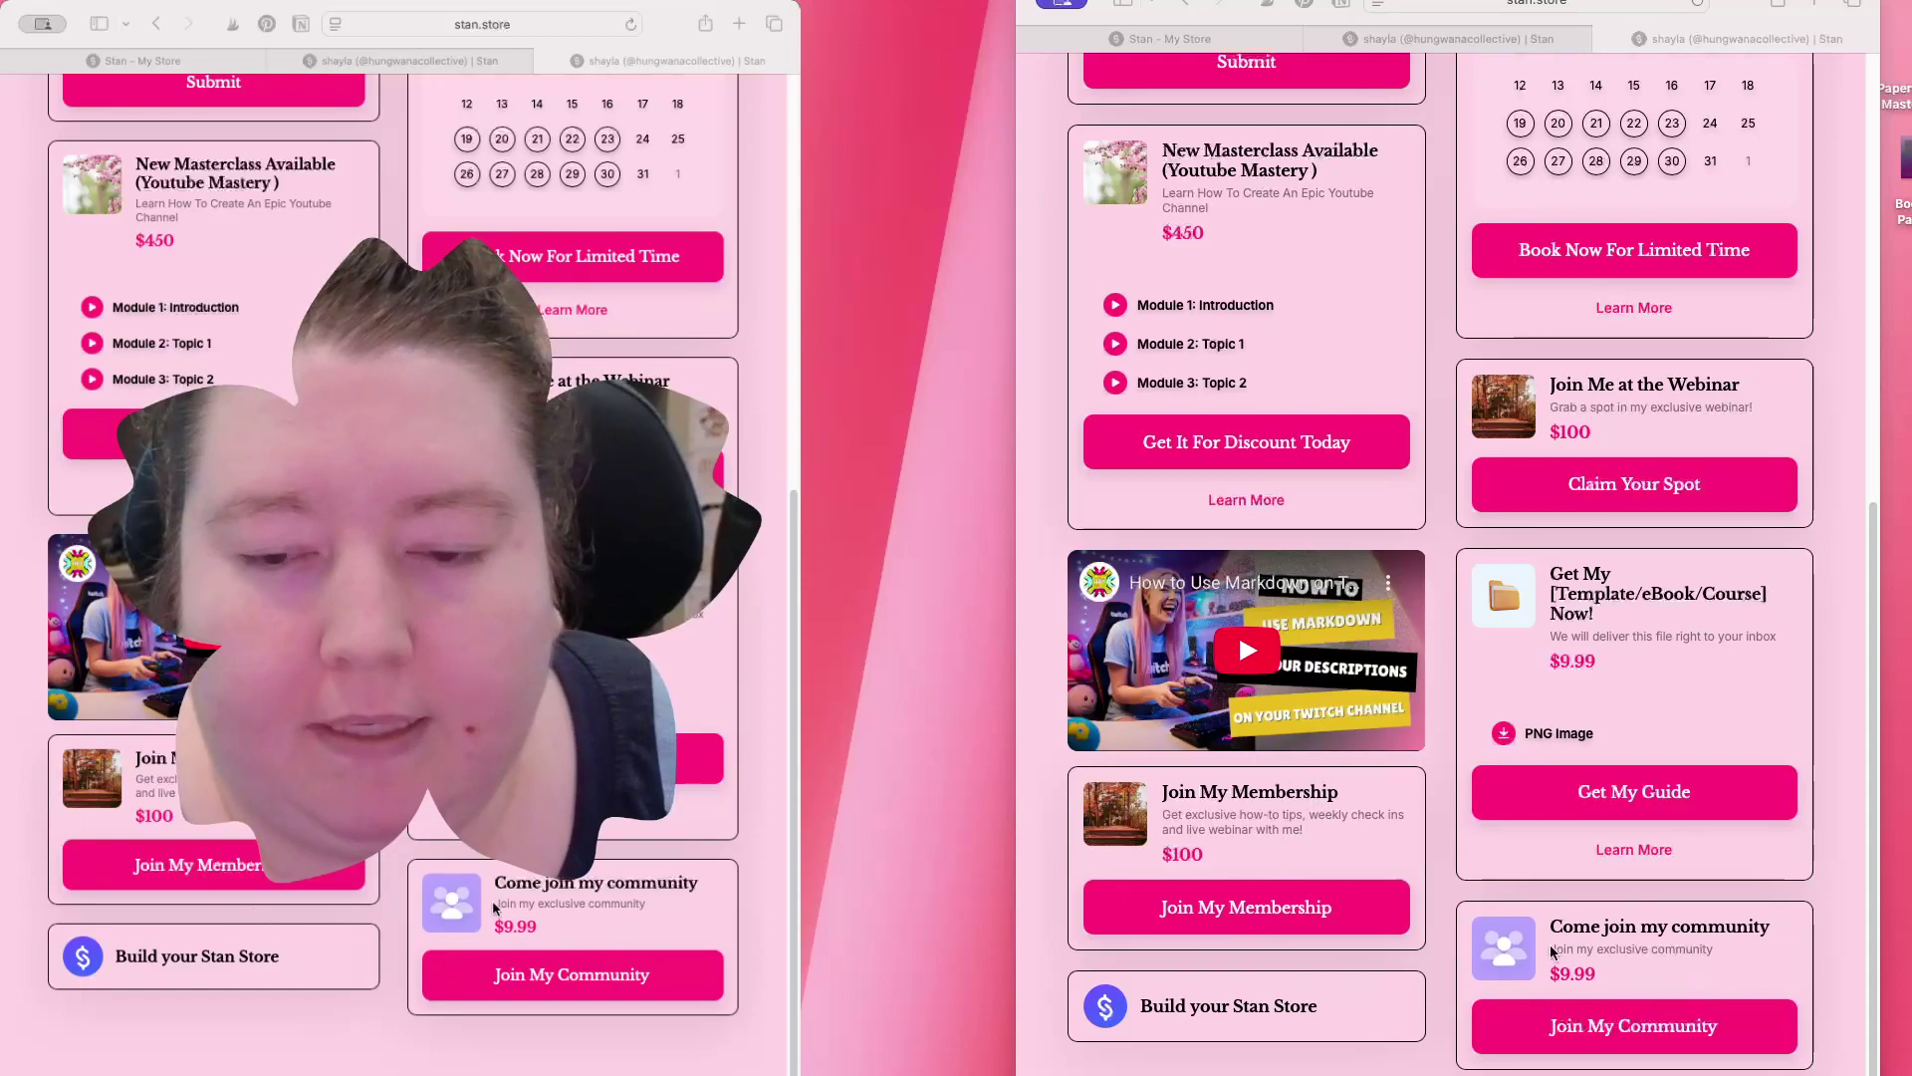
{"action": "scroll", "coordinate": [1629, 900], "scroll_direction": "up", "scroll_amount": 5}
{"action": "scroll", "coordinate": [1623, 894], "scroll_direction": "up", "scroll_amount": 3}
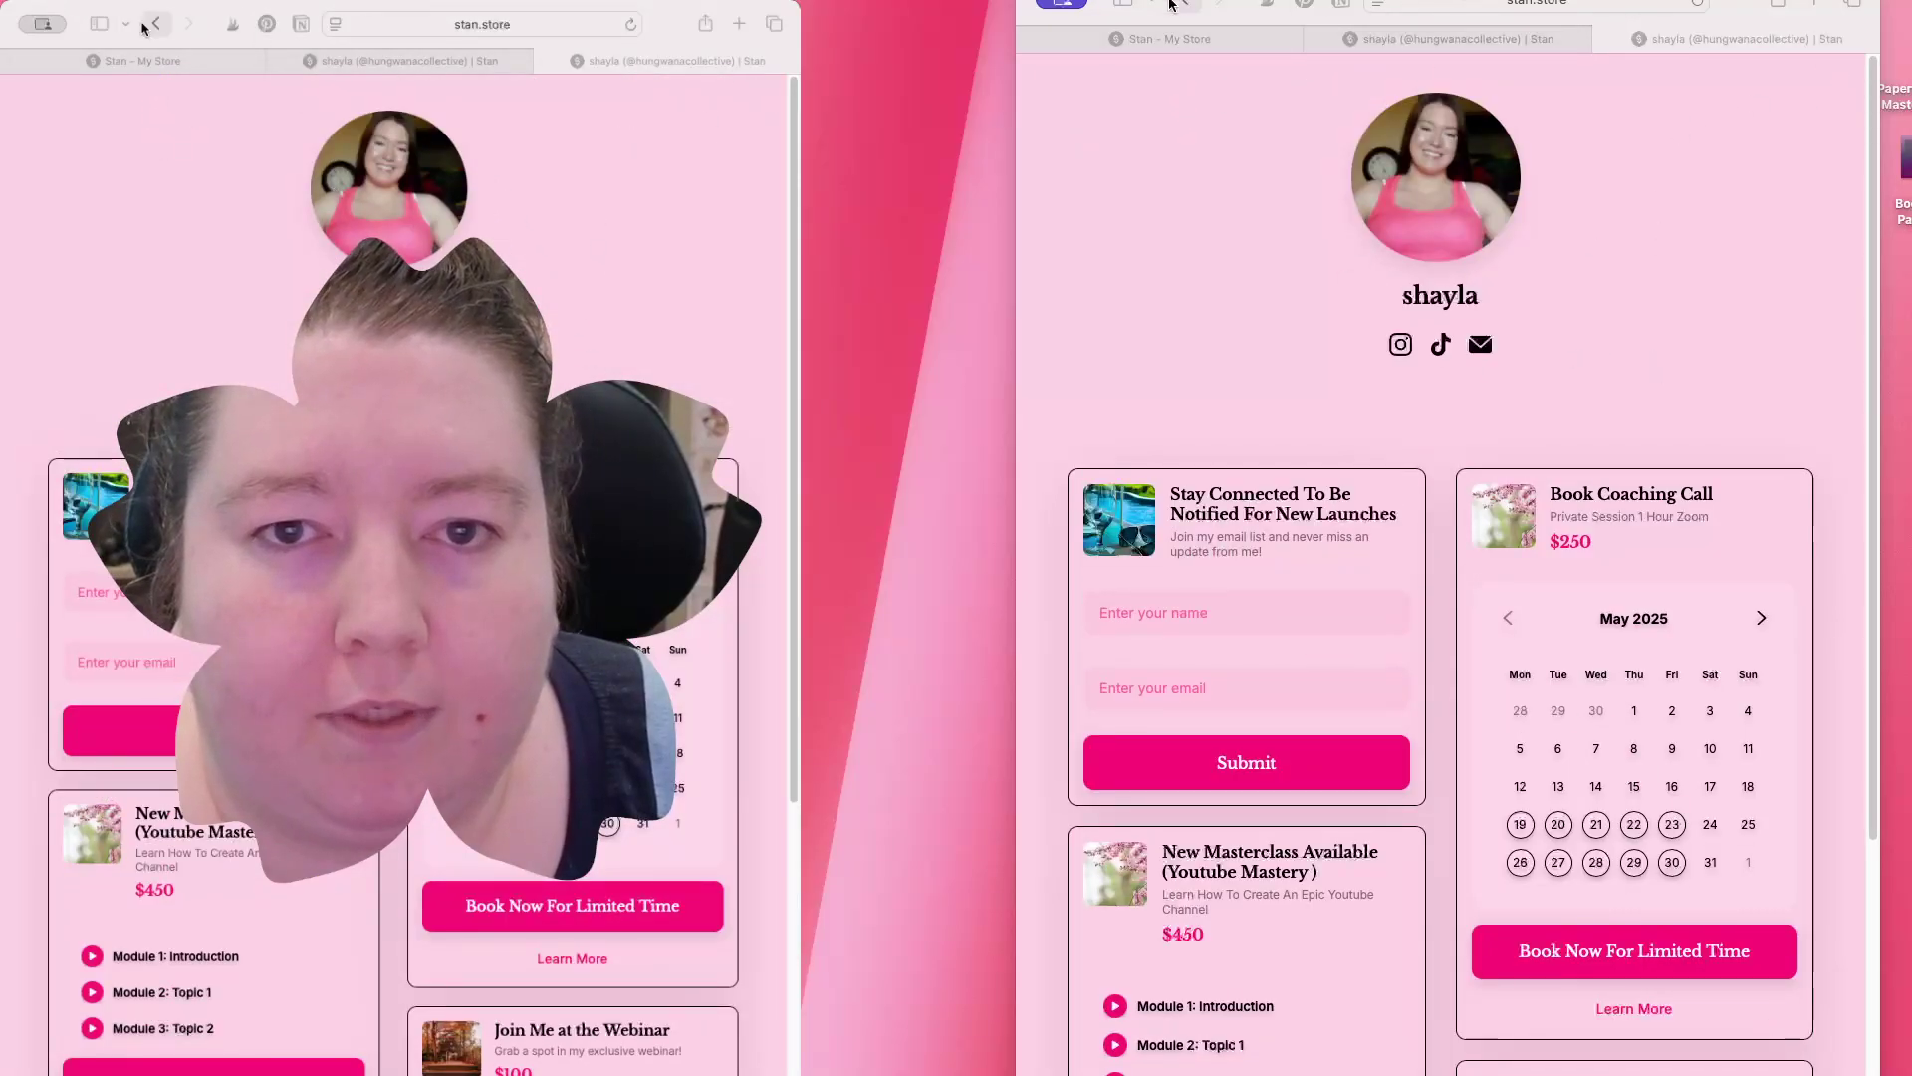
{"action": "left_click_drag", "start_coordinate": [1015, 130], "coordinate": [579, 120]}
{"action": "left_click_drag", "start_coordinate": [1204, 309], "coordinate": [1798, 339]}
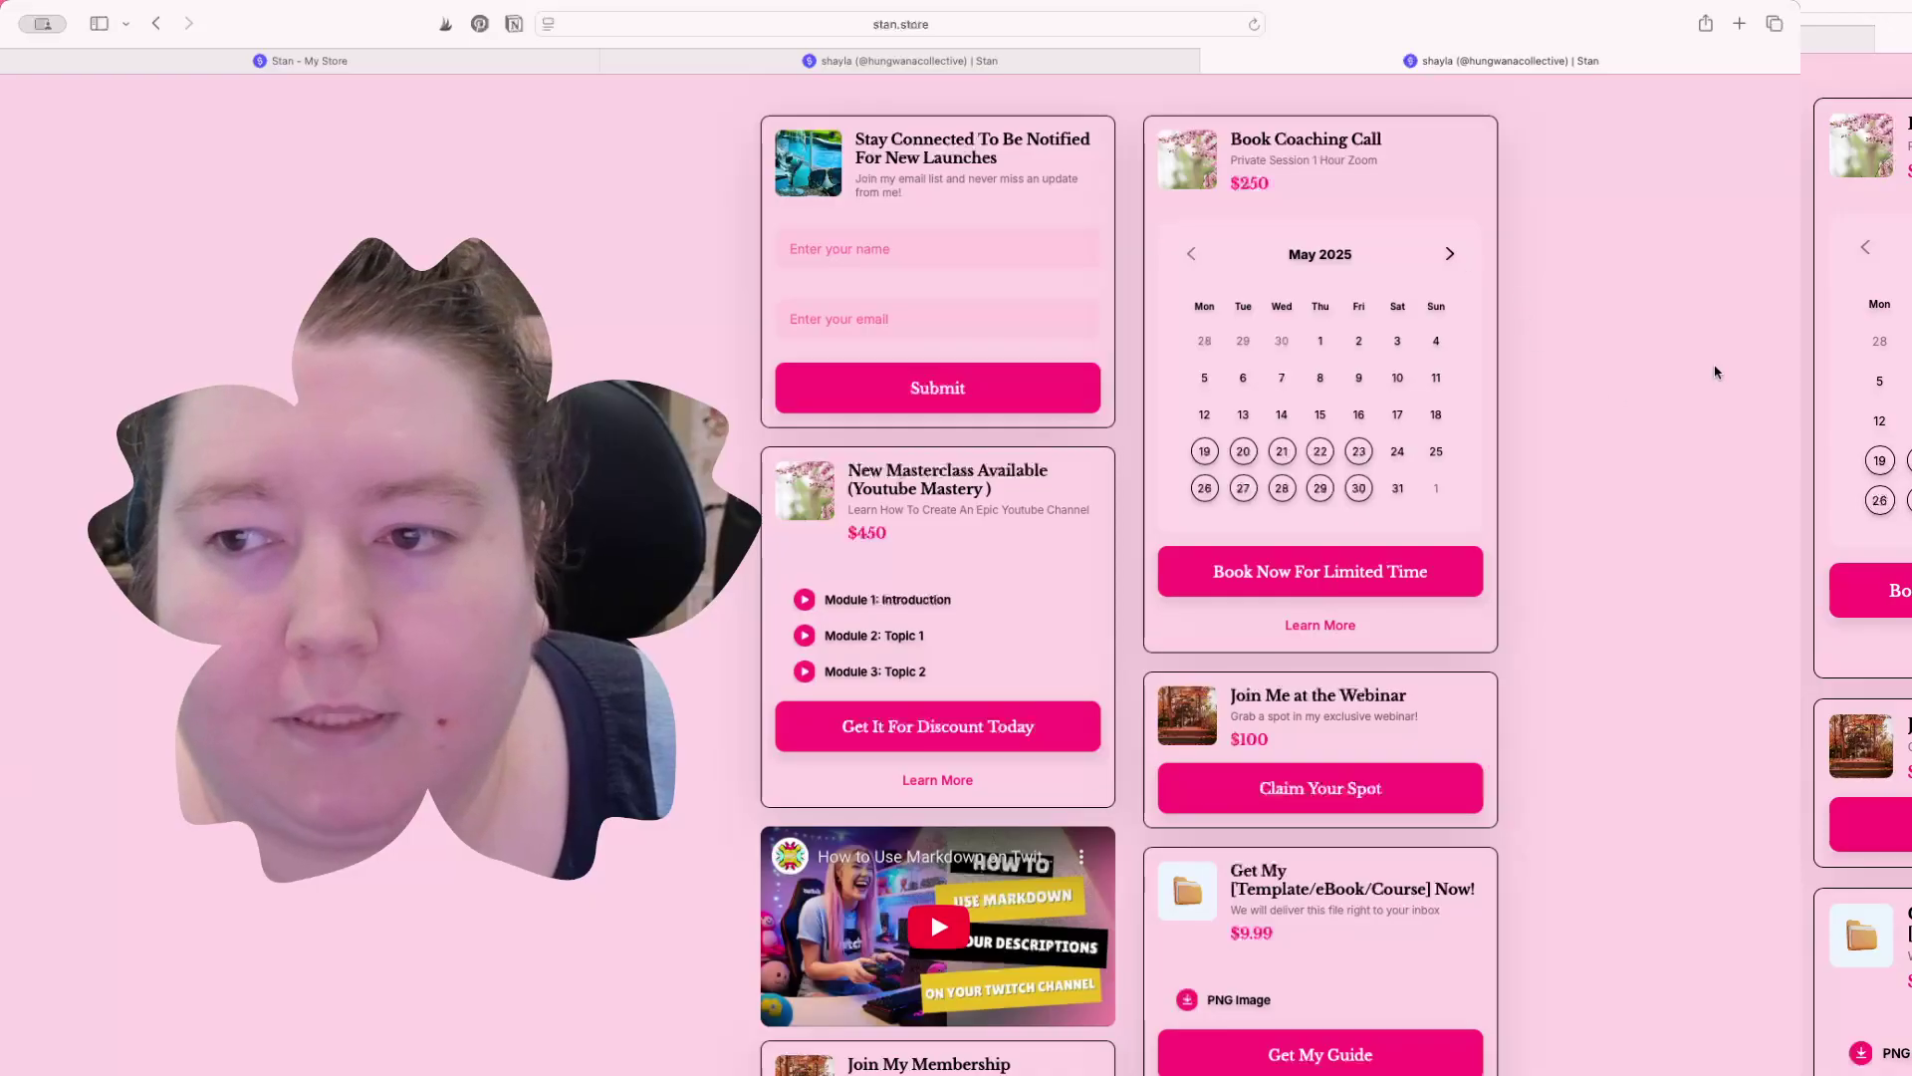
{"action": "left_click_drag", "start_coordinate": [1797, 379], "coordinate": [1911, 379]}
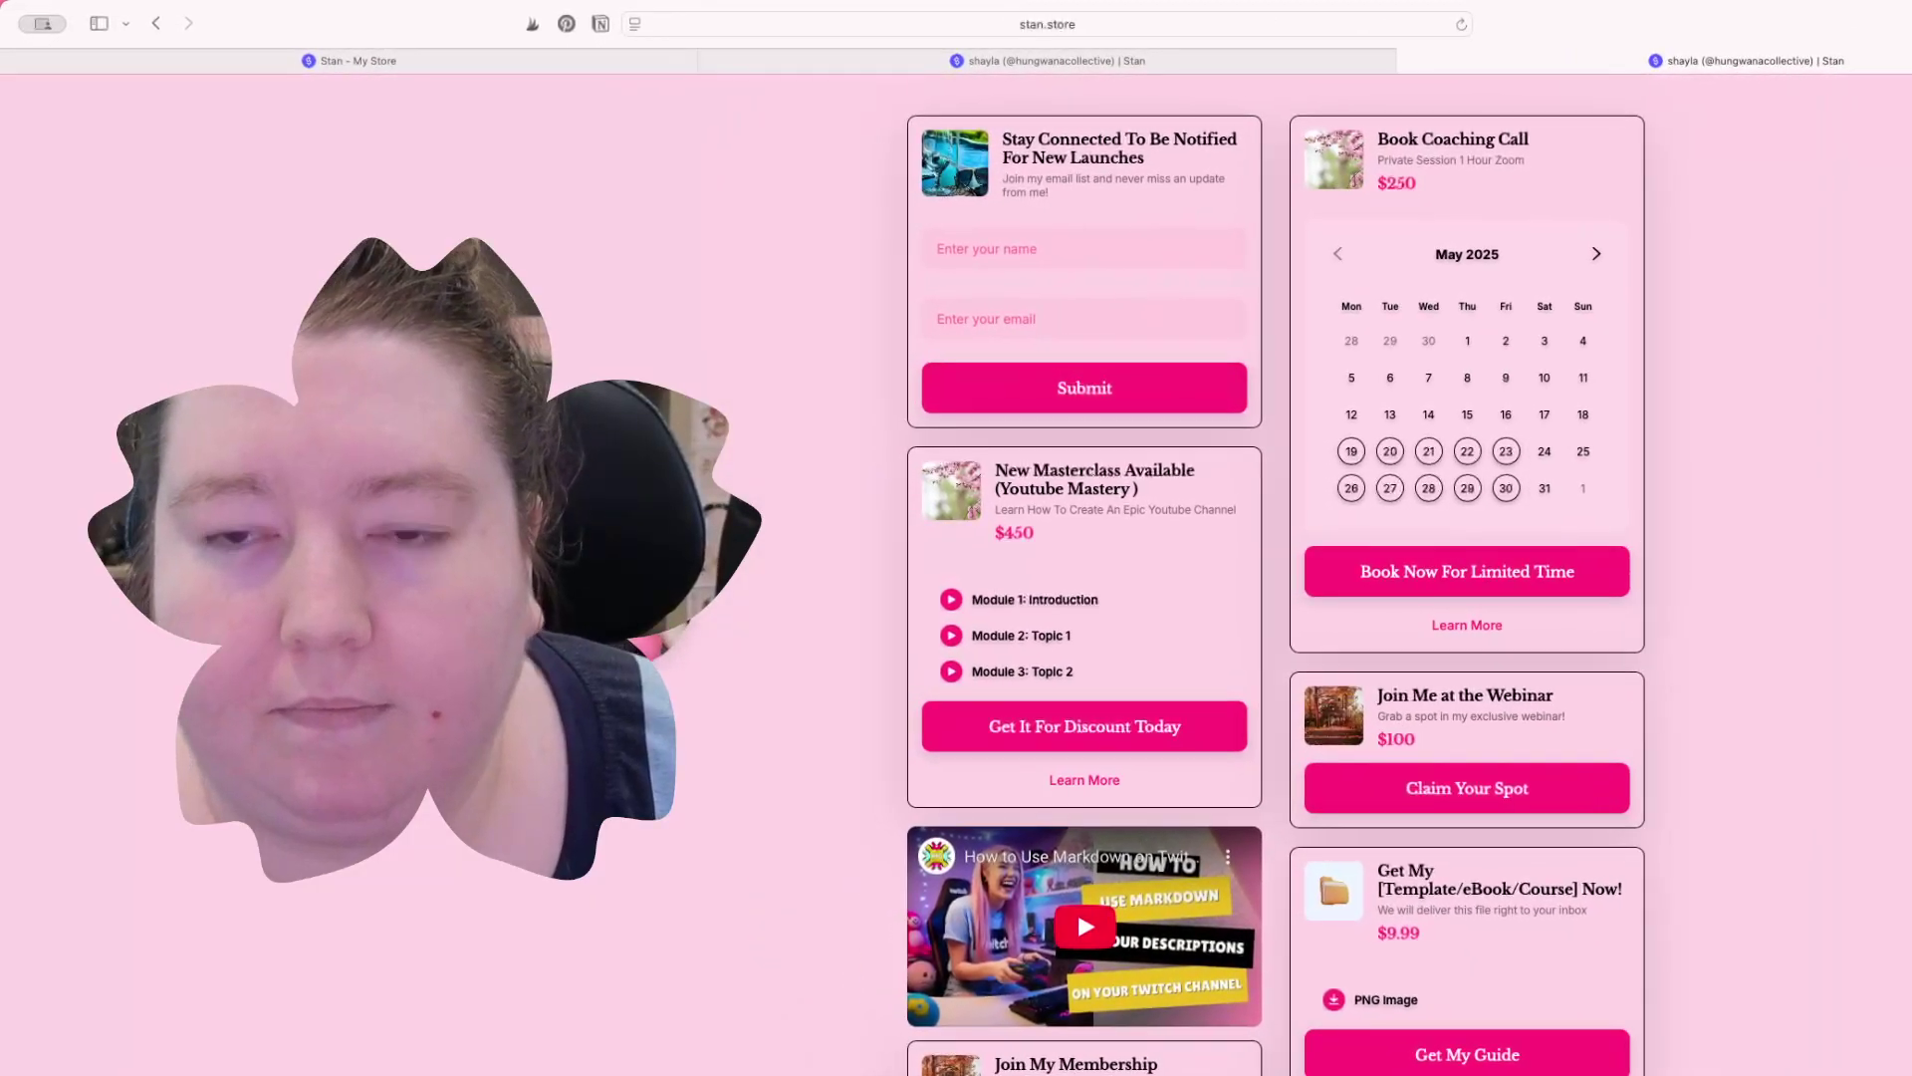
Step: Close the live store page, return to My Store, and move "Stay Connected To Be Notified For New Launches" directly below "Click Me!"
{"action": "left_click", "coordinate": [1412, 63]}
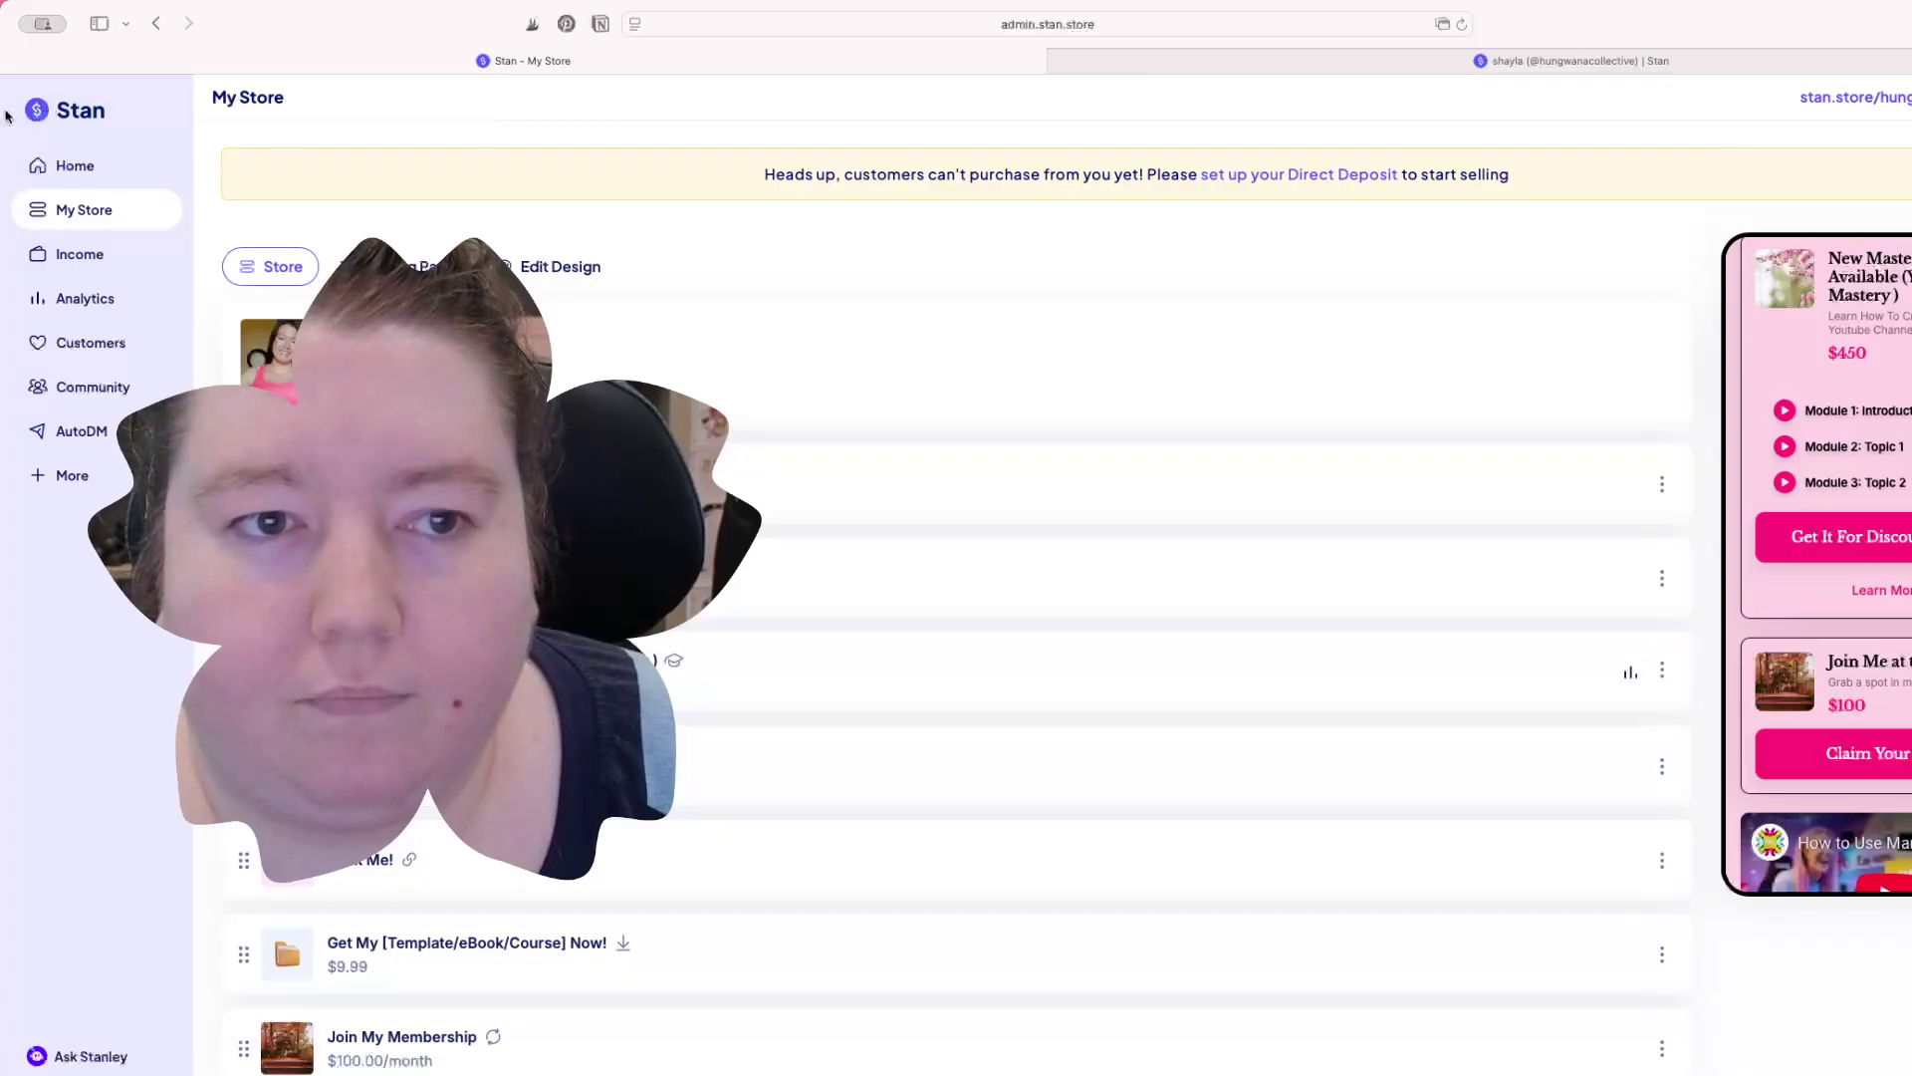
{"action": "left_click_drag", "start_coordinate": [3, 112], "coordinate": [5, 116]}
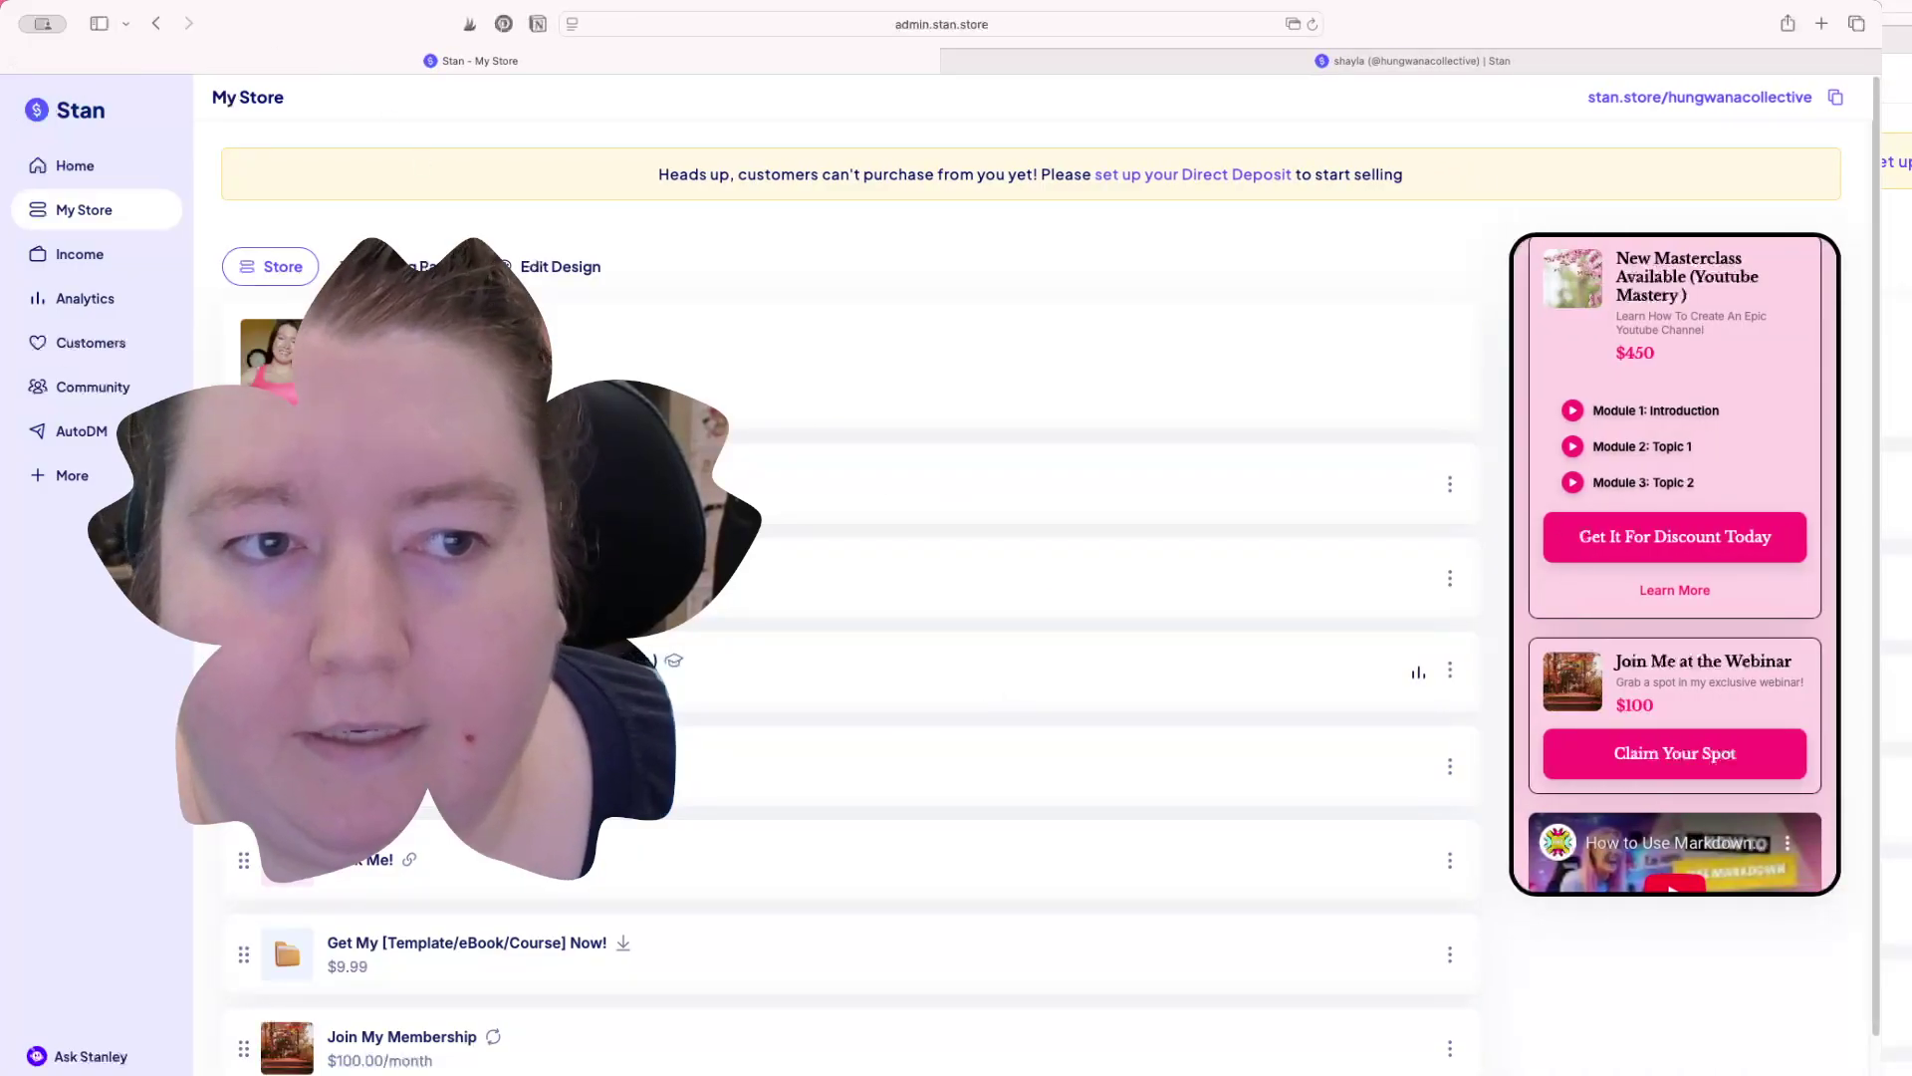
{"action": "left_click_drag", "start_coordinate": [1881, 378], "coordinate": [1908, 378]}
{"action": "scroll", "coordinate": [1798, 717], "scroll_direction": "down", "scroll_amount": 10}
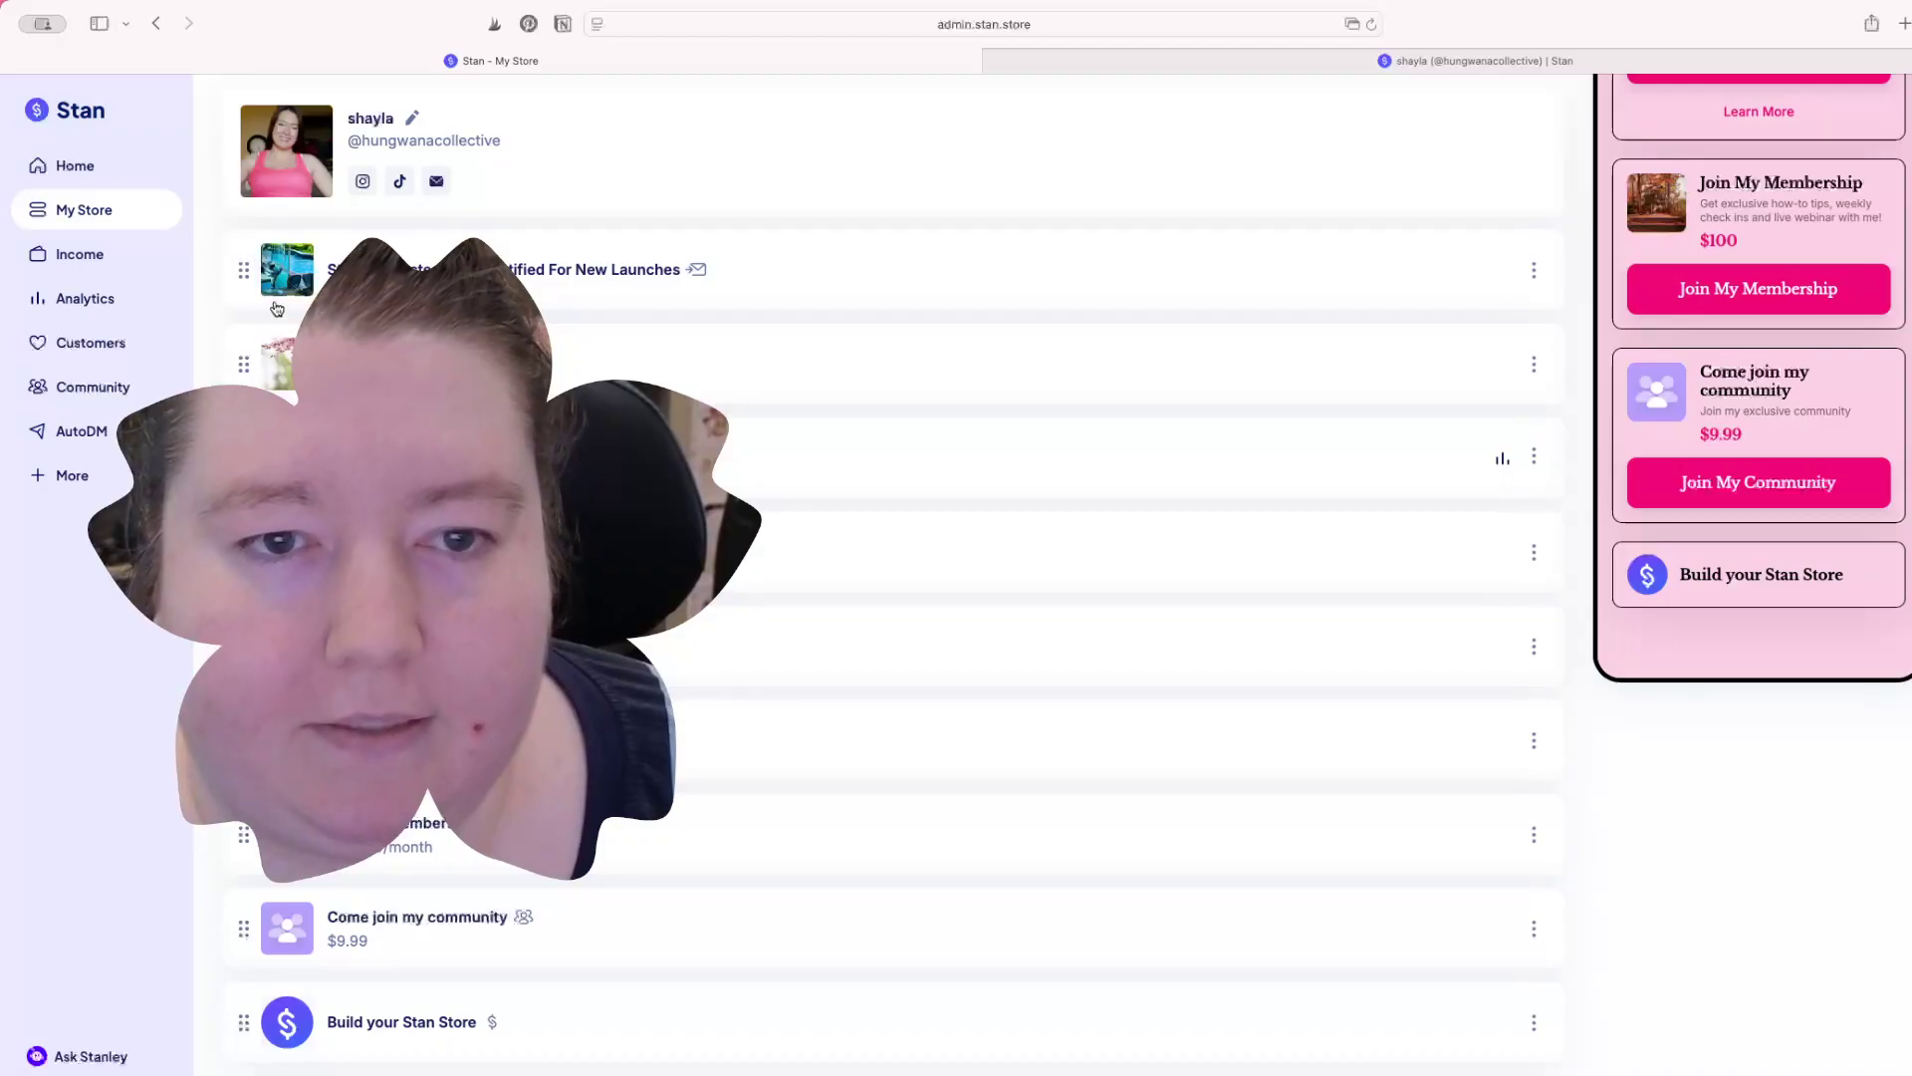
{"action": "left_click_drag", "start_coordinate": [251, 281], "coordinate": [251, 645]}
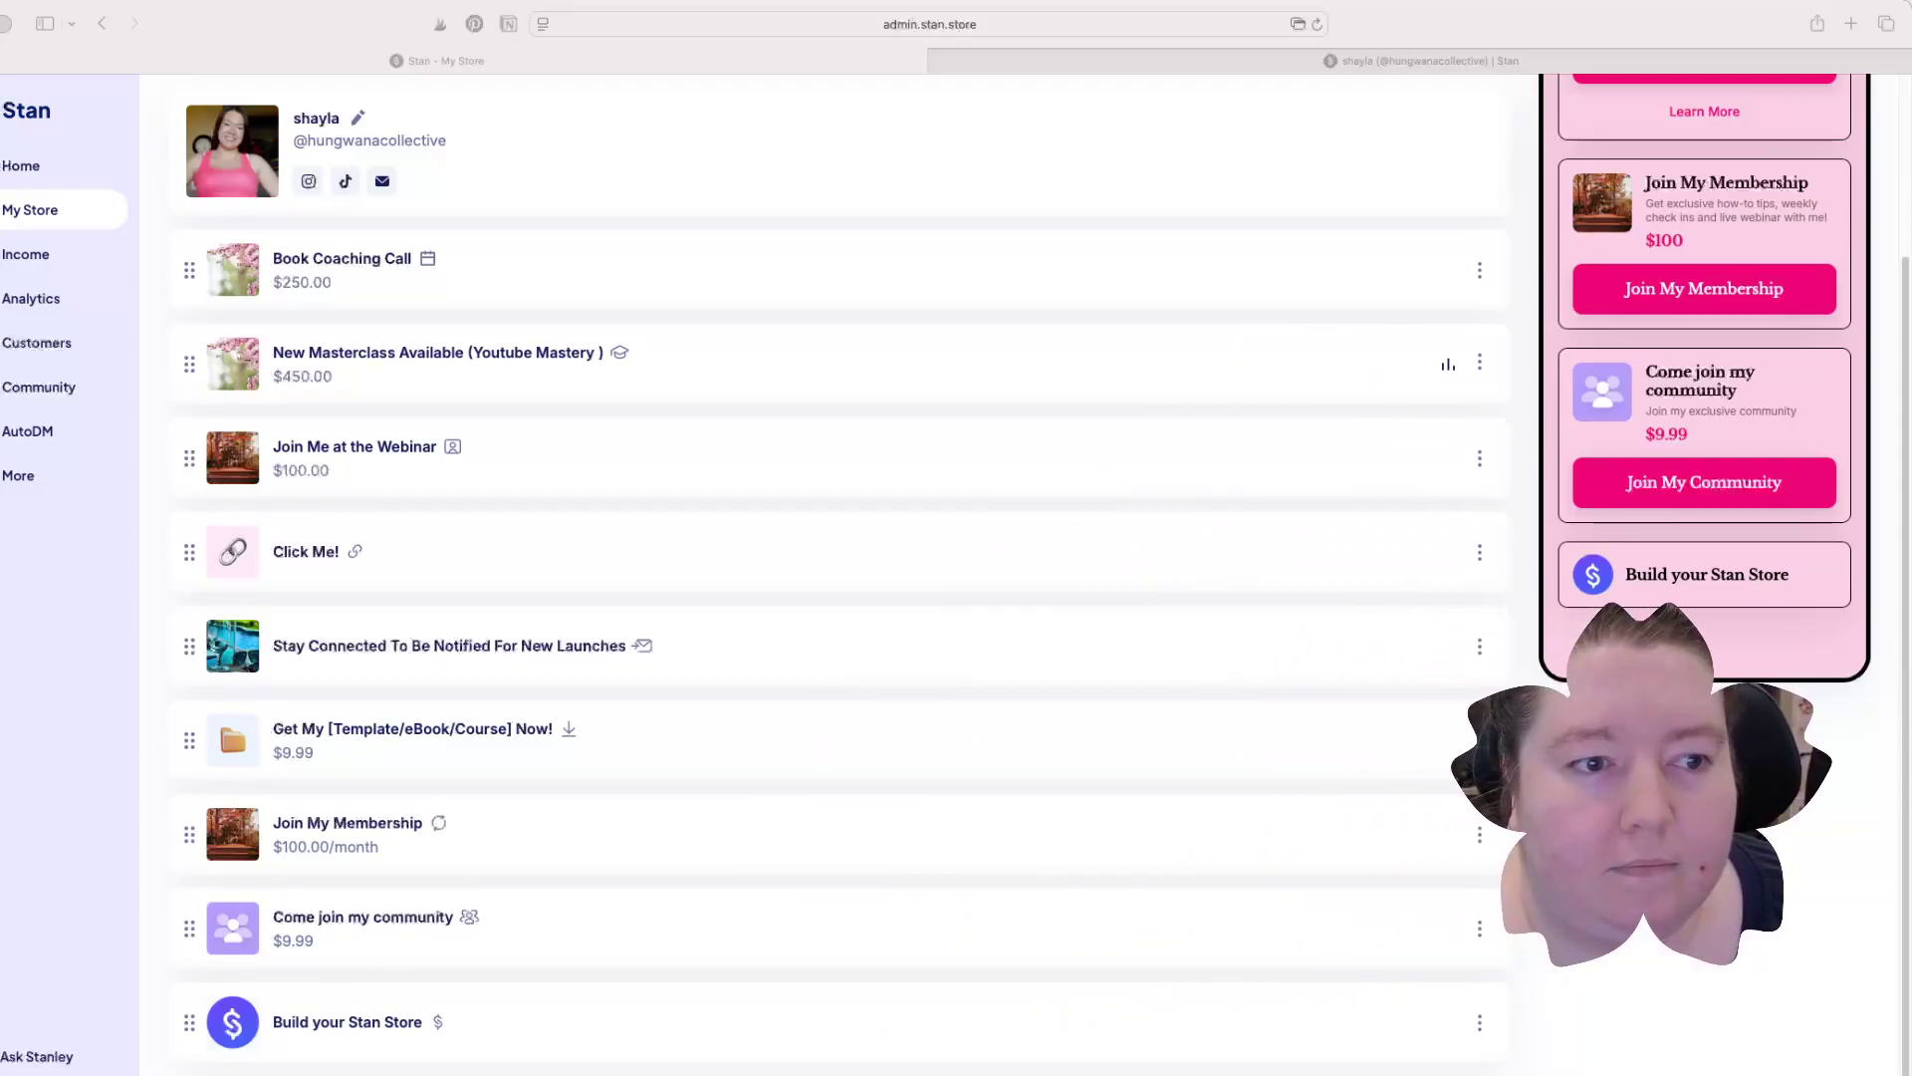
{"action": "left_click", "coordinate": [189, 269]}
{"action": "mouse_move", "coordinate": [189, 269]}
{"action": "left_mouse_down"}
{"action": "mouse_move", "coordinate": [195, 365]}
{"action": "mouse_move", "coordinate": [189, 271]}
{"action": "left_mouse_up"}
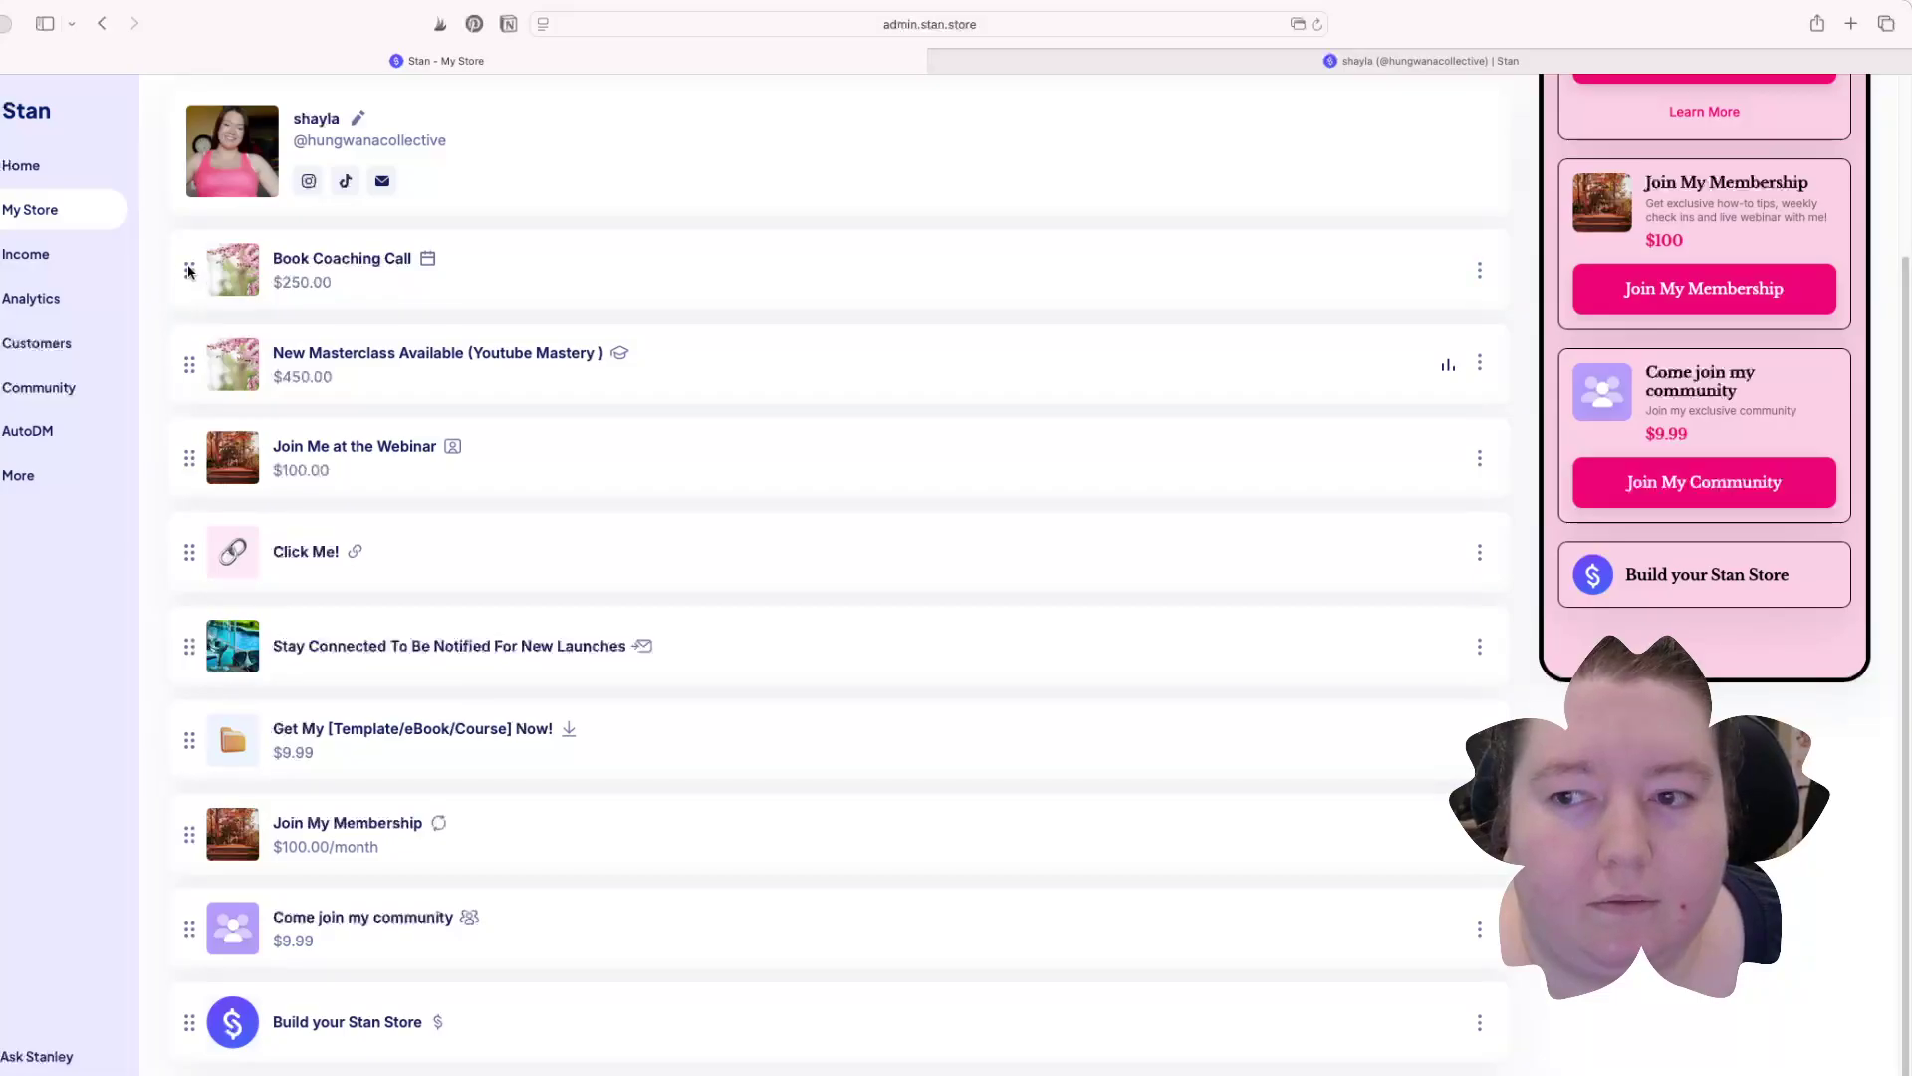
{"action": "left_click", "coordinate": [189, 269]}
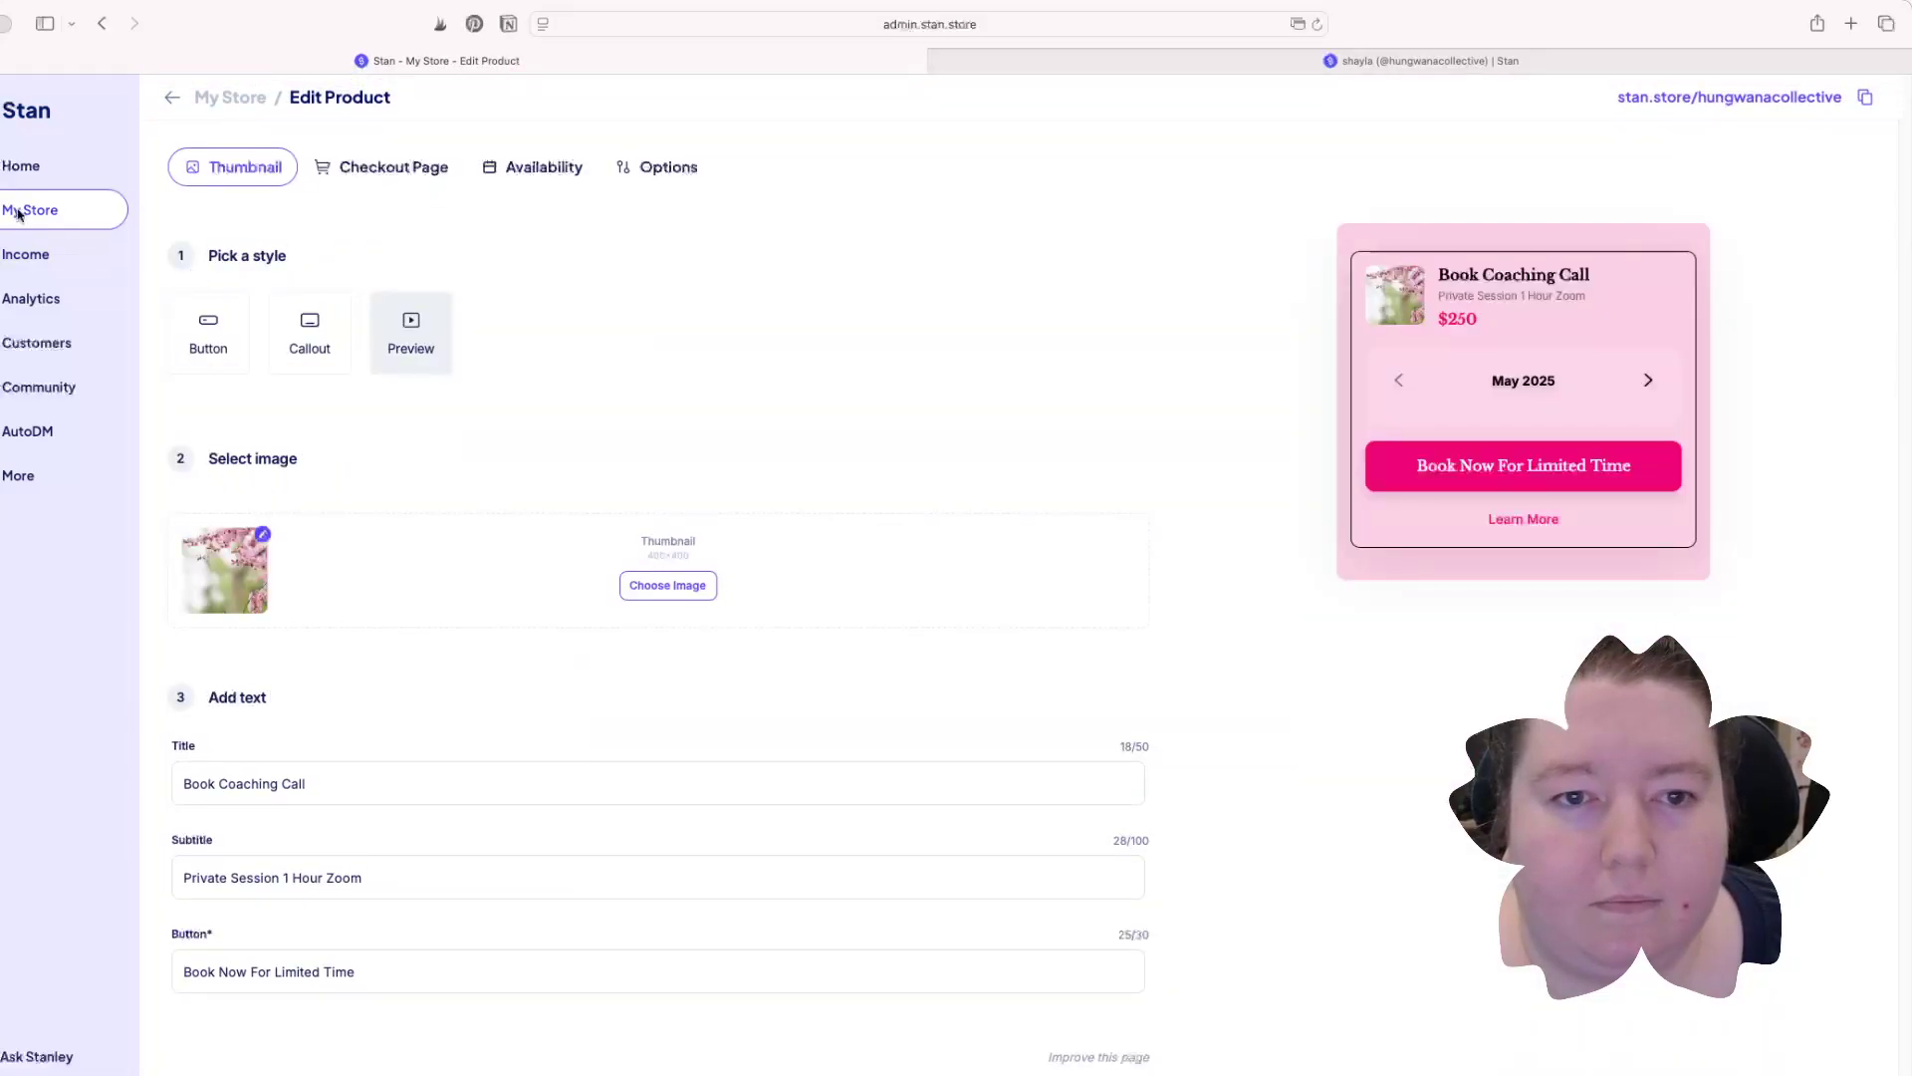
{"action": "left_click", "coordinate": [17, 213]}
Step: Move "Book Coaching Call" directly below "Click Me!" and "Join Me at the Webinar" directly below "Get My [Template/eBook/Course] Now!"
{"action": "left_click_drag", "start_coordinate": [183, 488], "coordinate": [189, 764]}
{"action": "left_click_drag", "start_coordinate": [186, 595], "coordinate": [217, 941]}
{"action": "scroll", "coordinate": [410, 865], "scroll_direction": "down", "scroll_amount": 3}
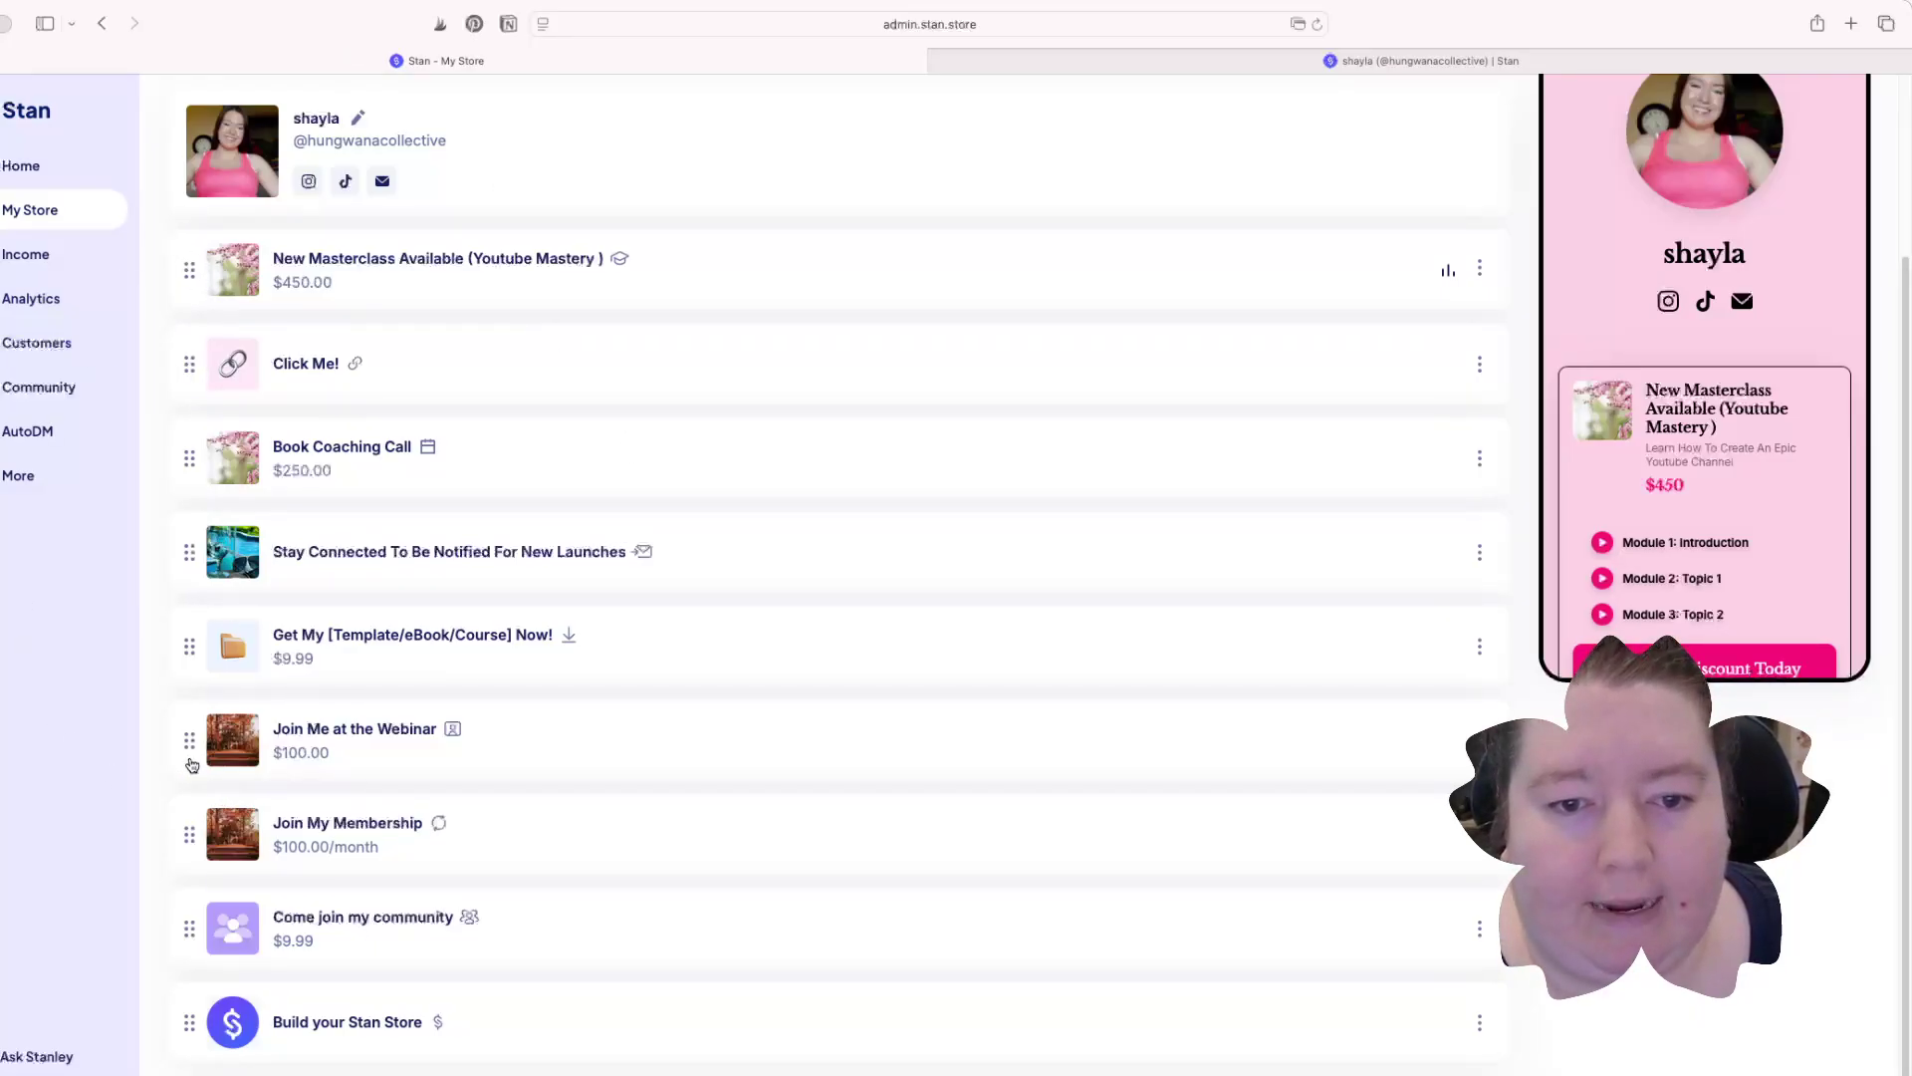
Step: Move "Click Me!" to the first place in the product list and "Book Coaching Call" to second, above the masterclass
{"action": "scroll", "coordinate": [205, 427], "scroll_direction": "up", "scroll_amount": 1}
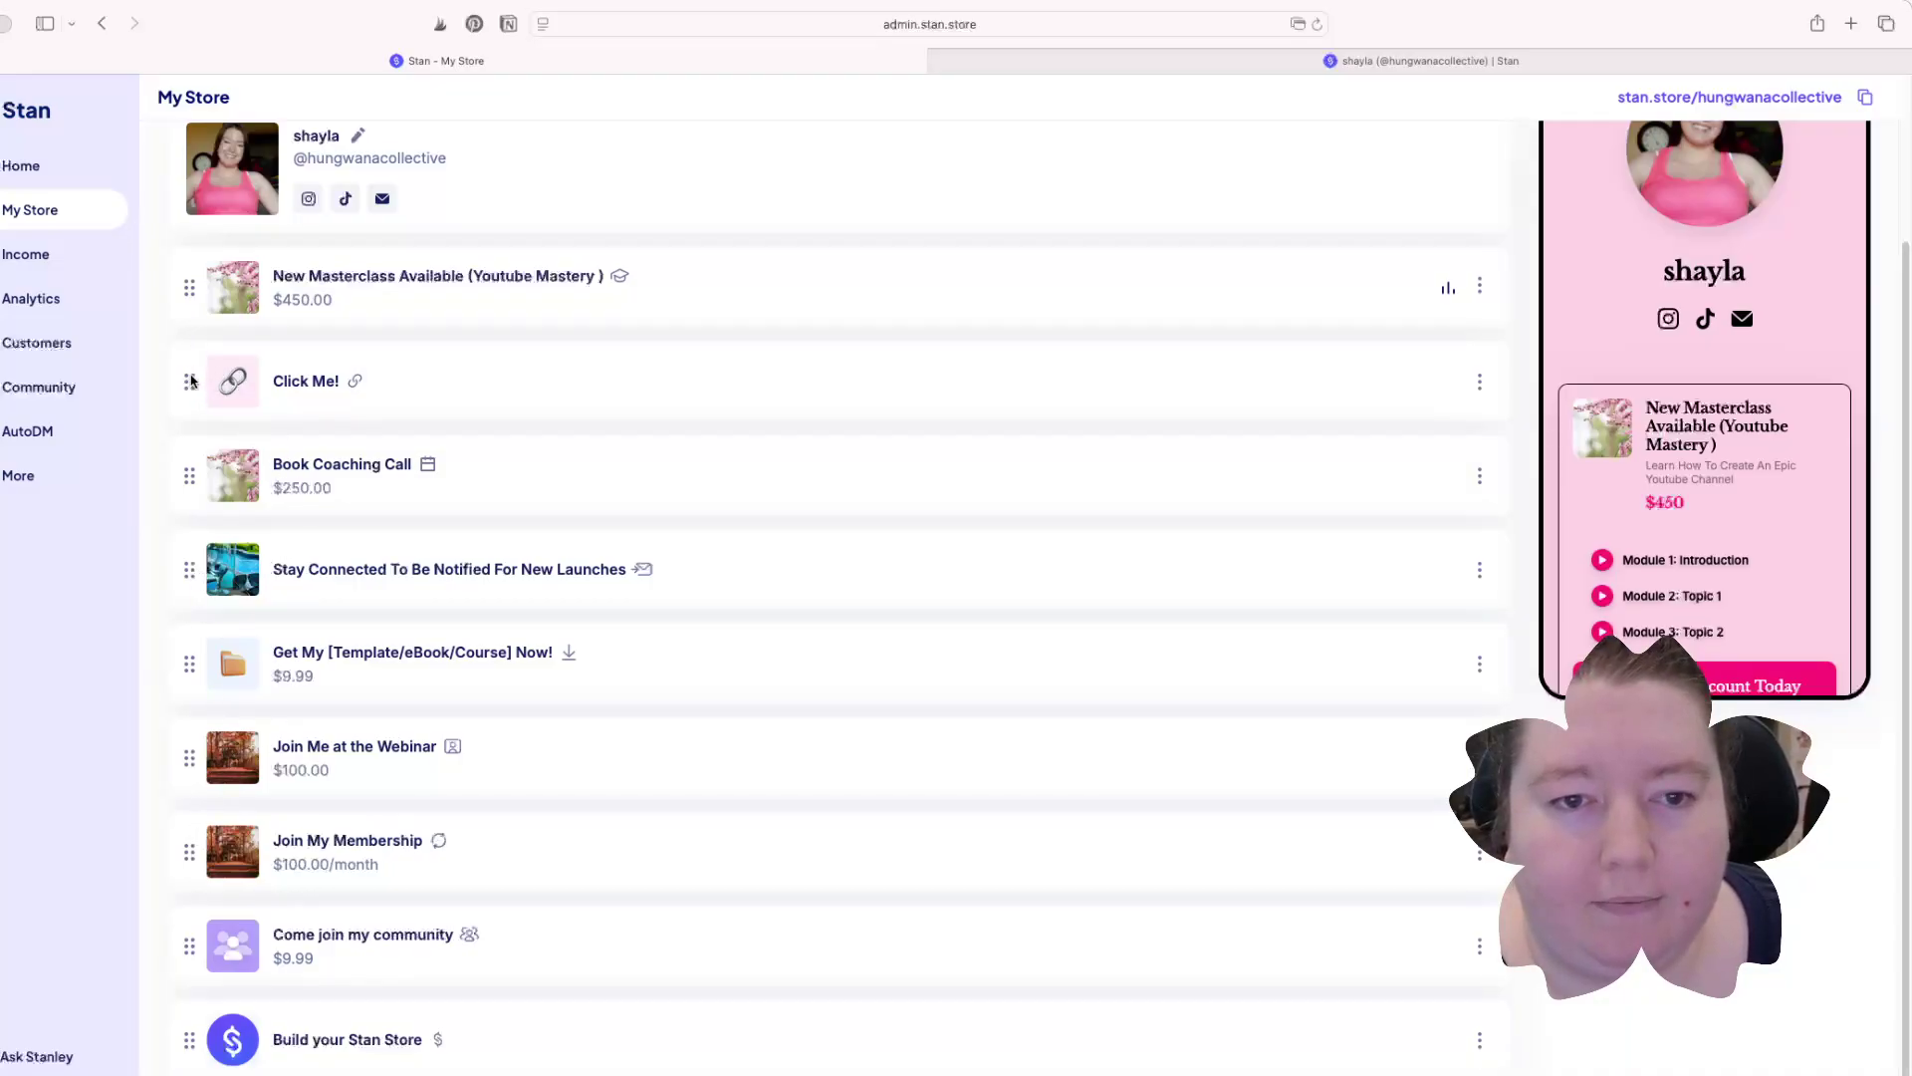
{"action": "left_click_drag", "start_coordinate": [190, 382], "coordinate": [185, 286]}
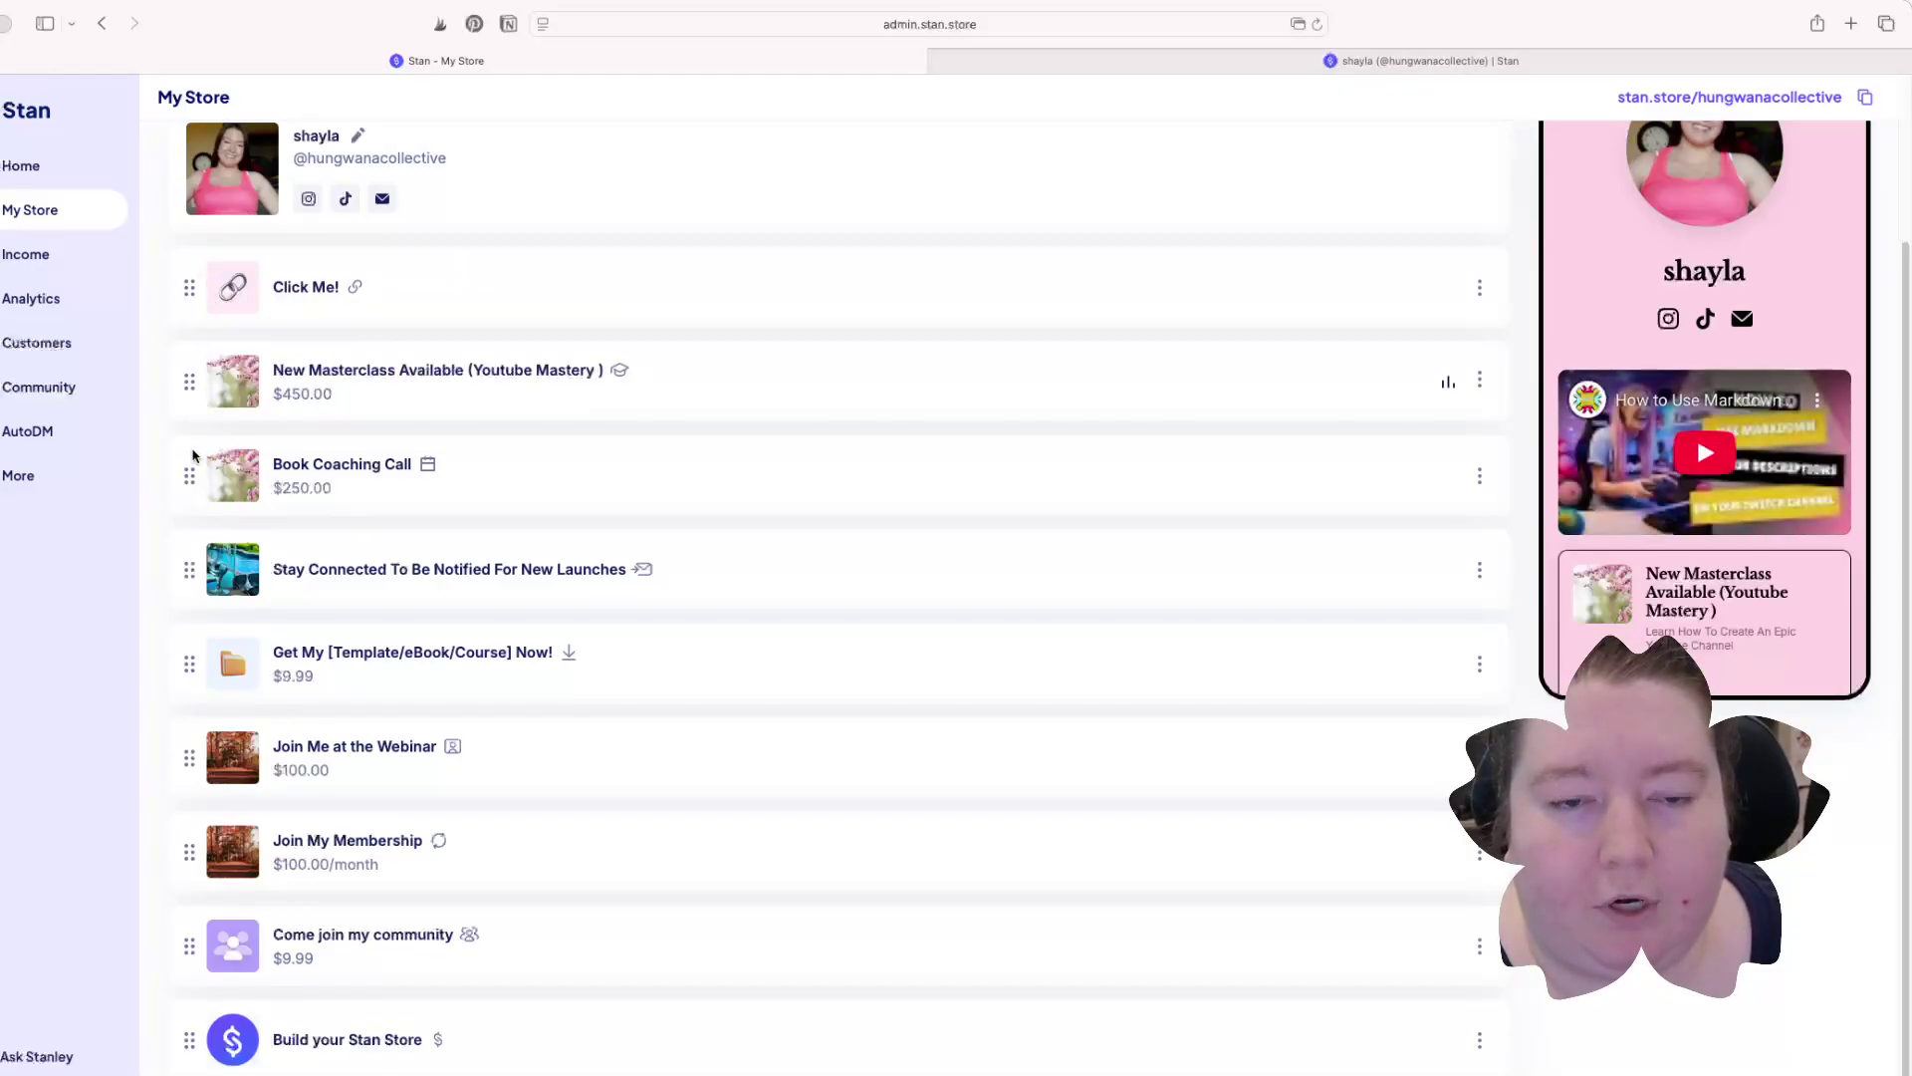
{"action": "left_click", "coordinate": [189, 482]}
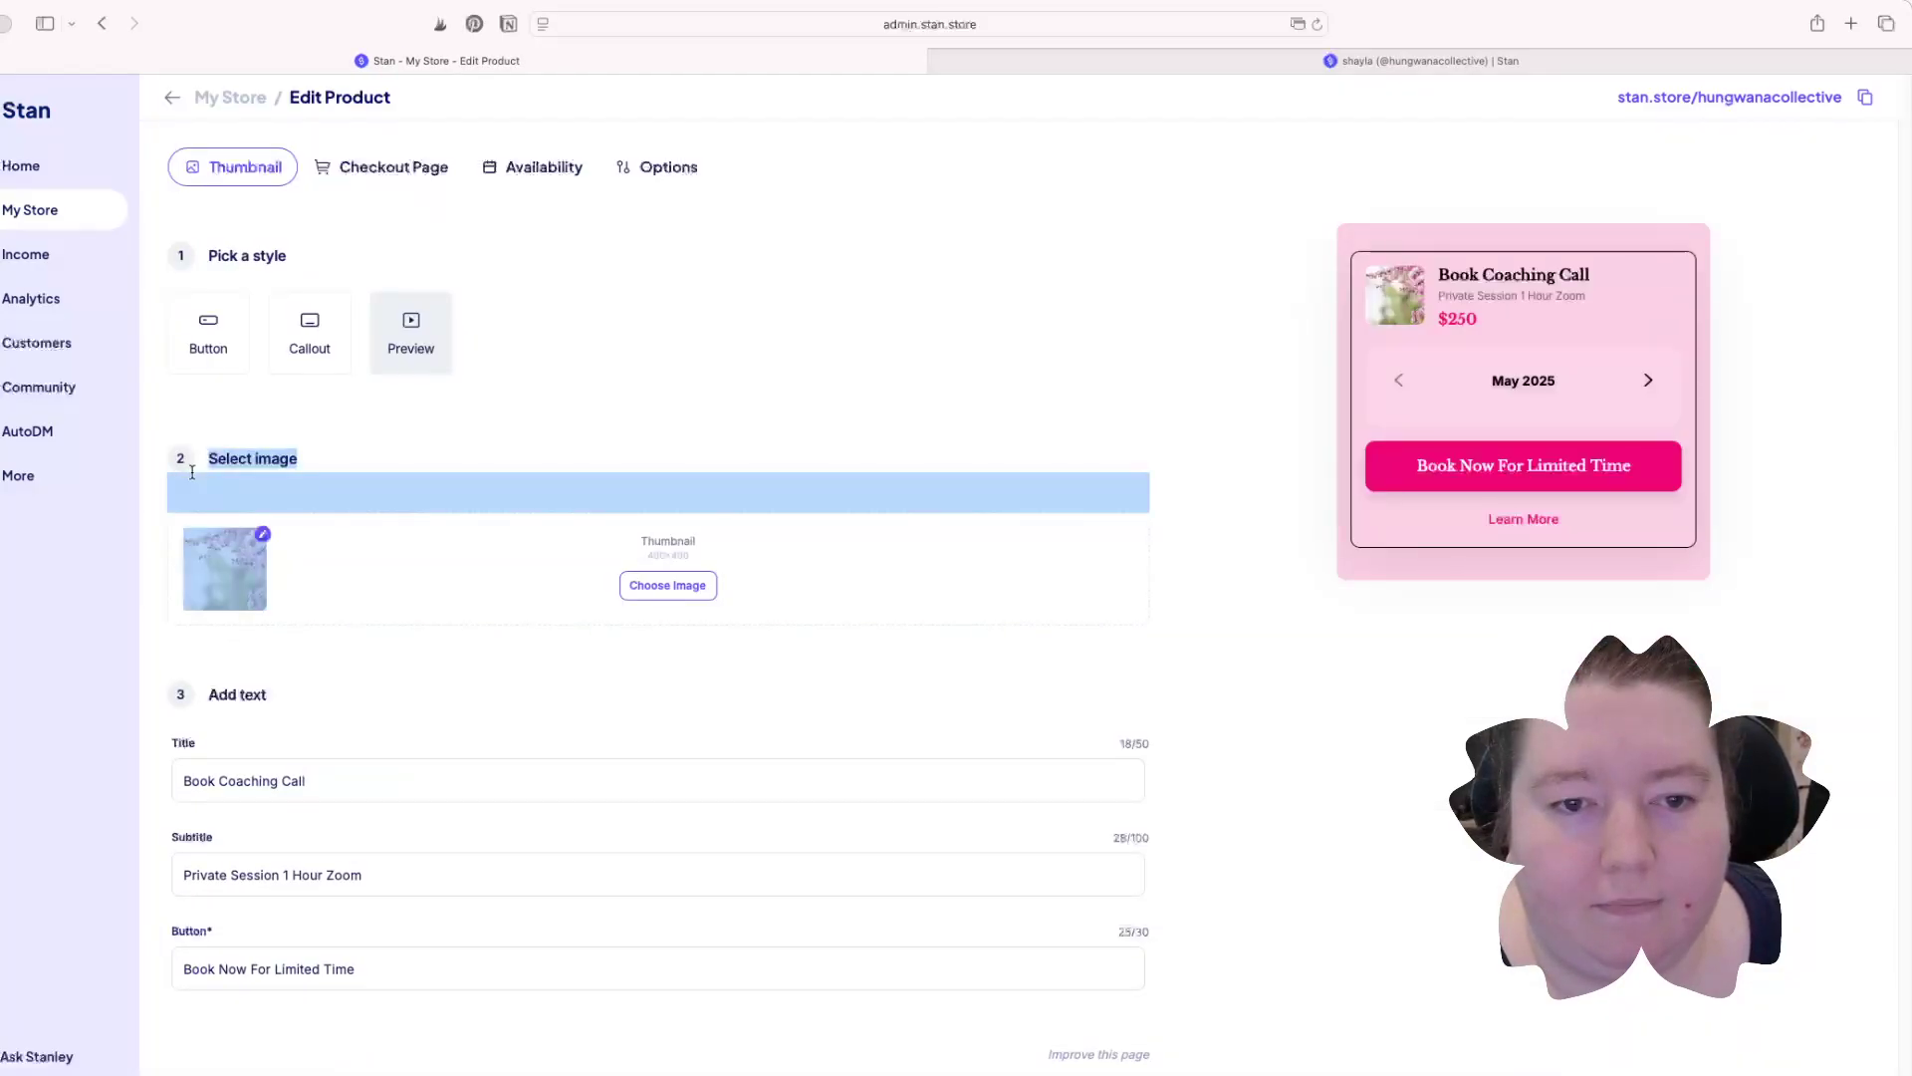
{"action": "left_click", "coordinate": [167, 99]}
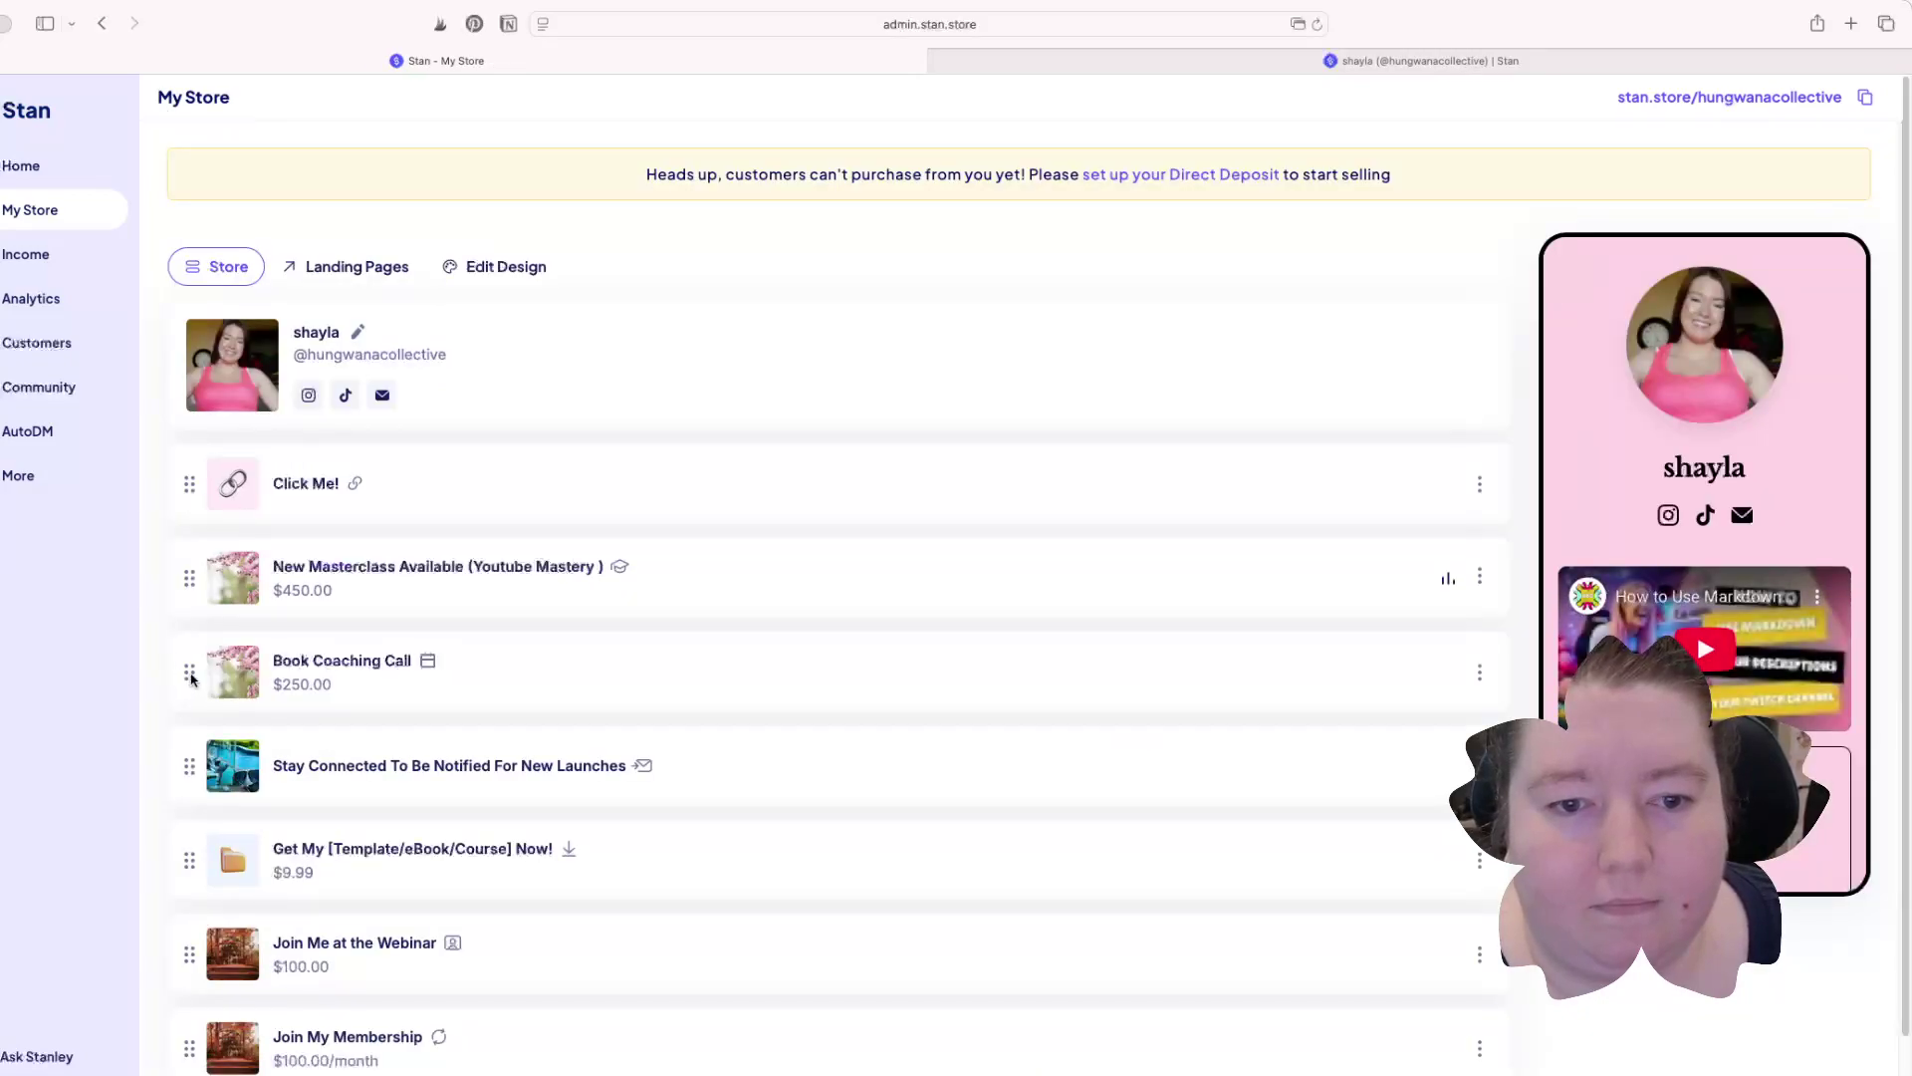
{"action": "left_click_drag", "start_coordinate": [190, 678], "coordinate": [184, 568]}
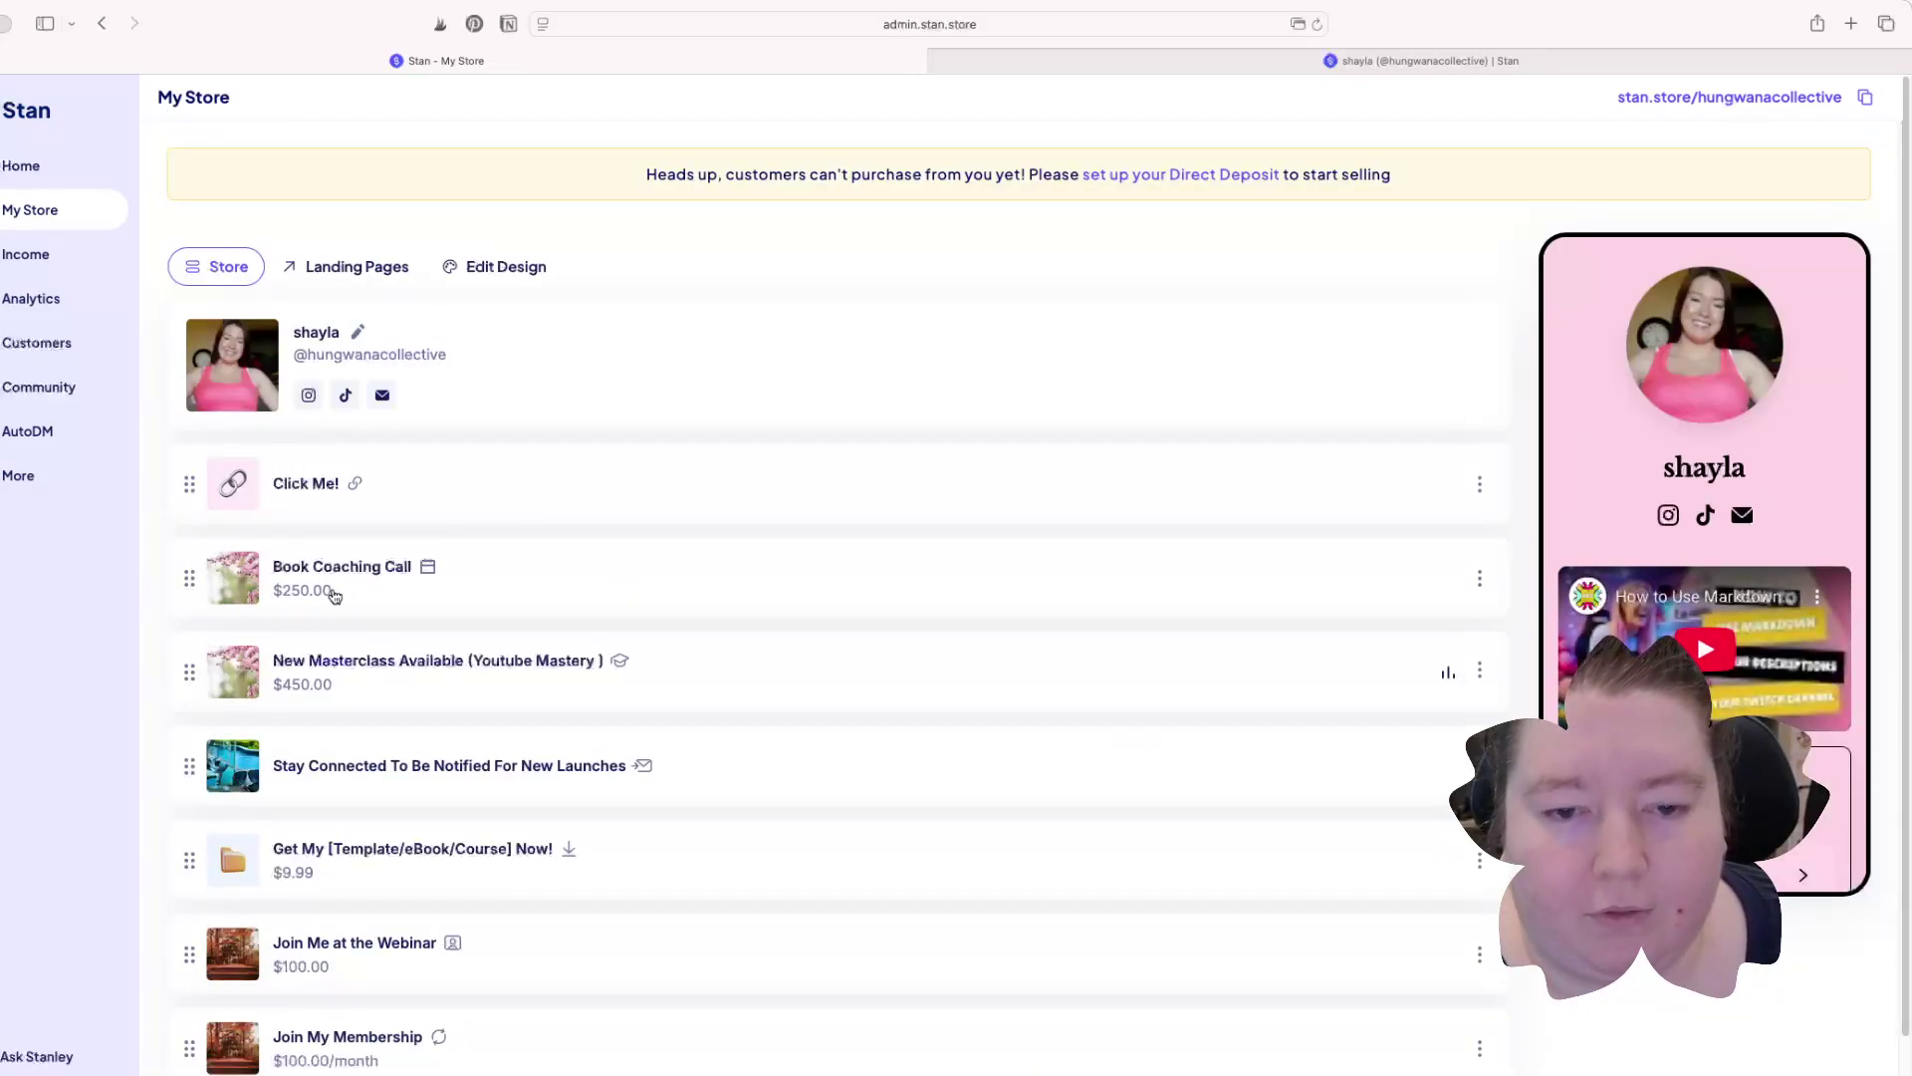
Step: Move "Stay Connected To Be Notified For New Launches" between "Come join my community" and "Build your Stan Store" in the product list
{"action": "scroll", "coordinate": [349, 687], "scroll_direction": "down", "scroll_amount": 3}
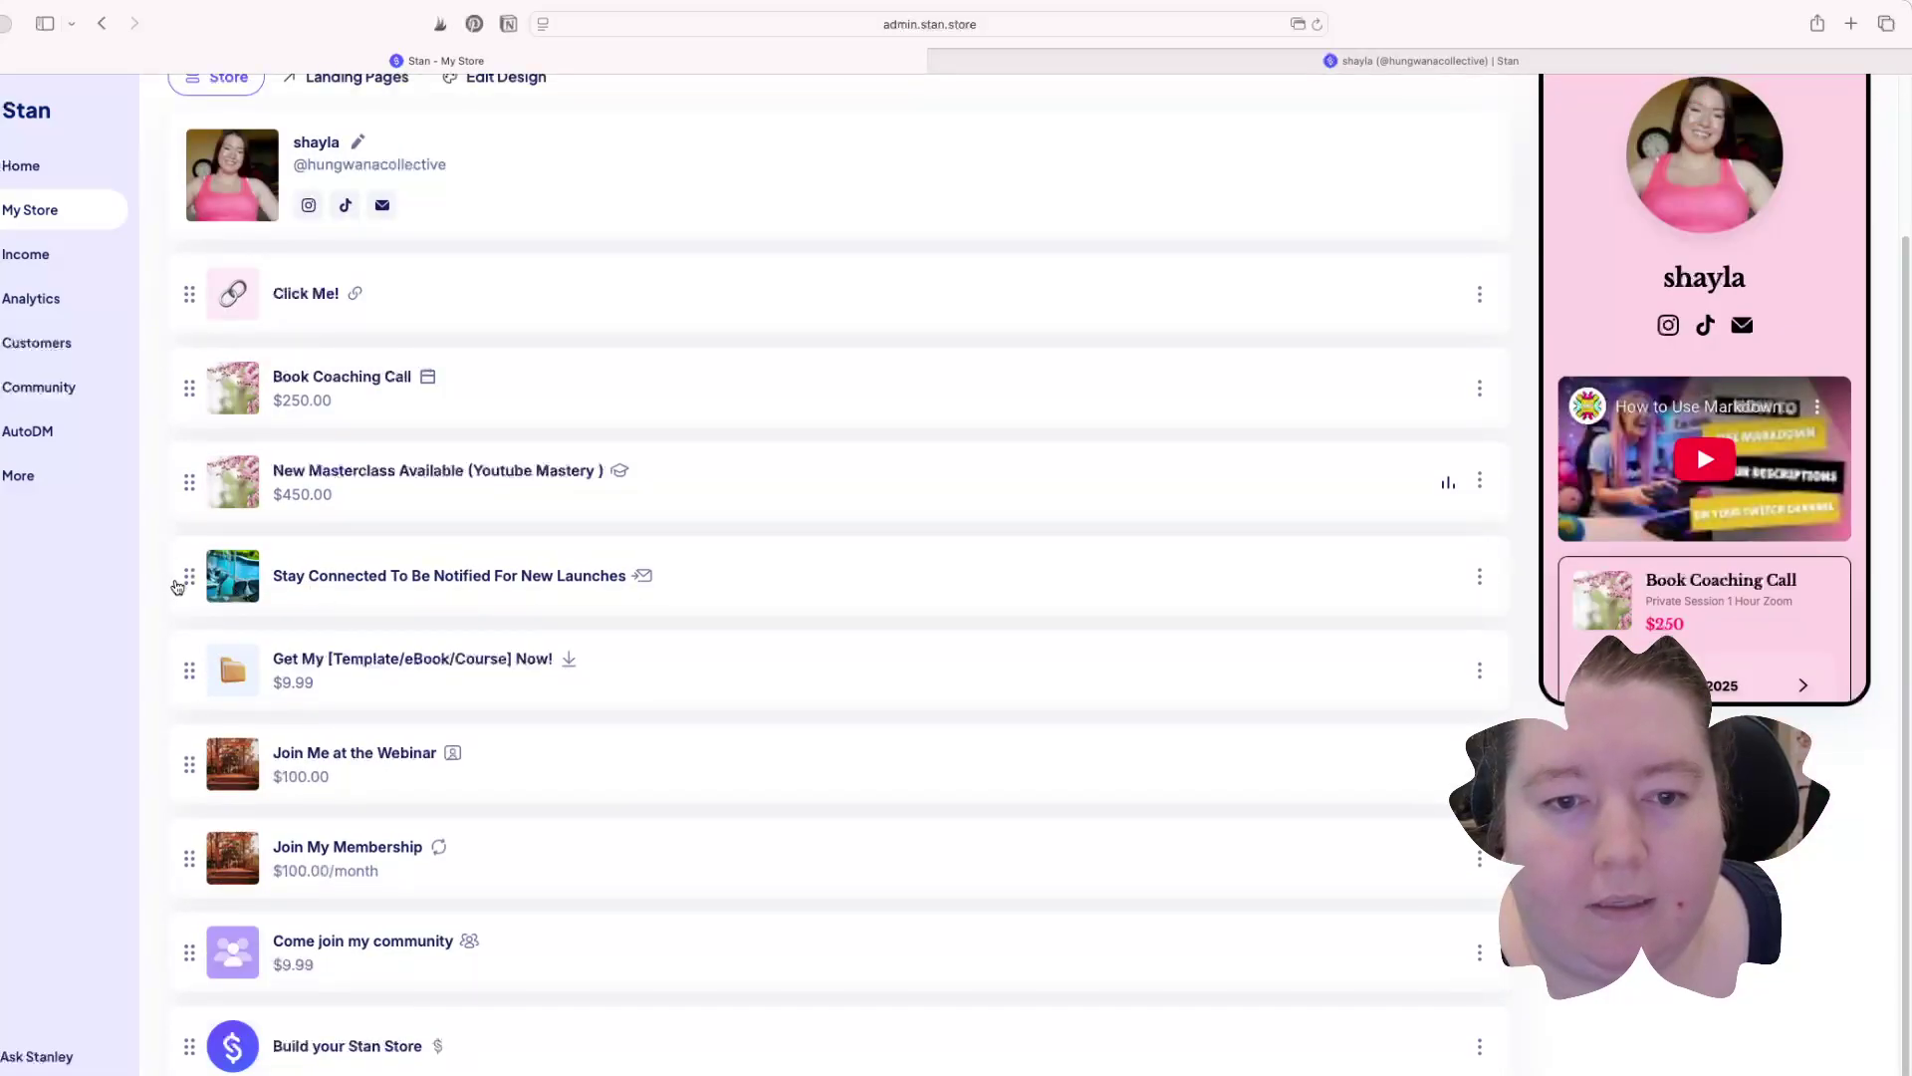
{"action": "left_click_drag", "start_coordinate": [189, 577], "coordinate": [227, 964]}
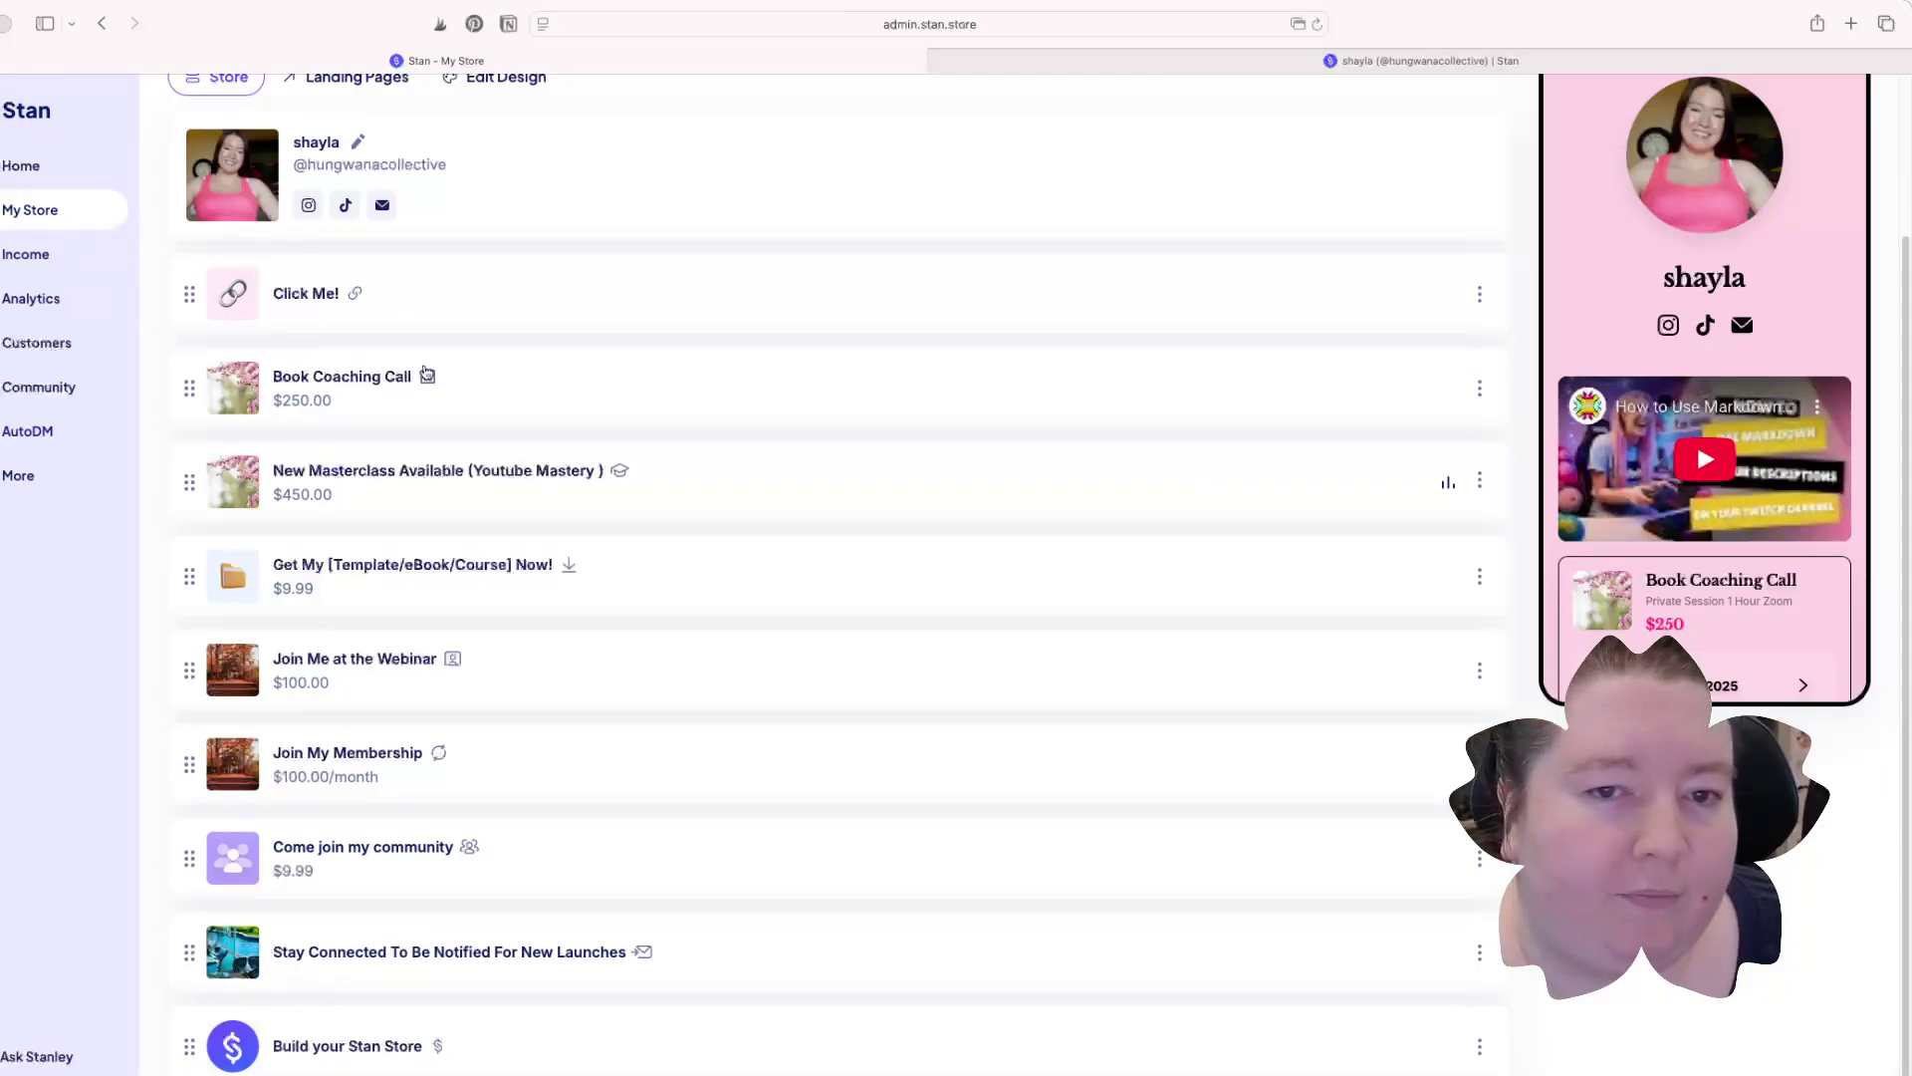
{"action": "scroll", "coordinate": [663, 650], "scroll_direction": "up", "scroll_amount": 1}
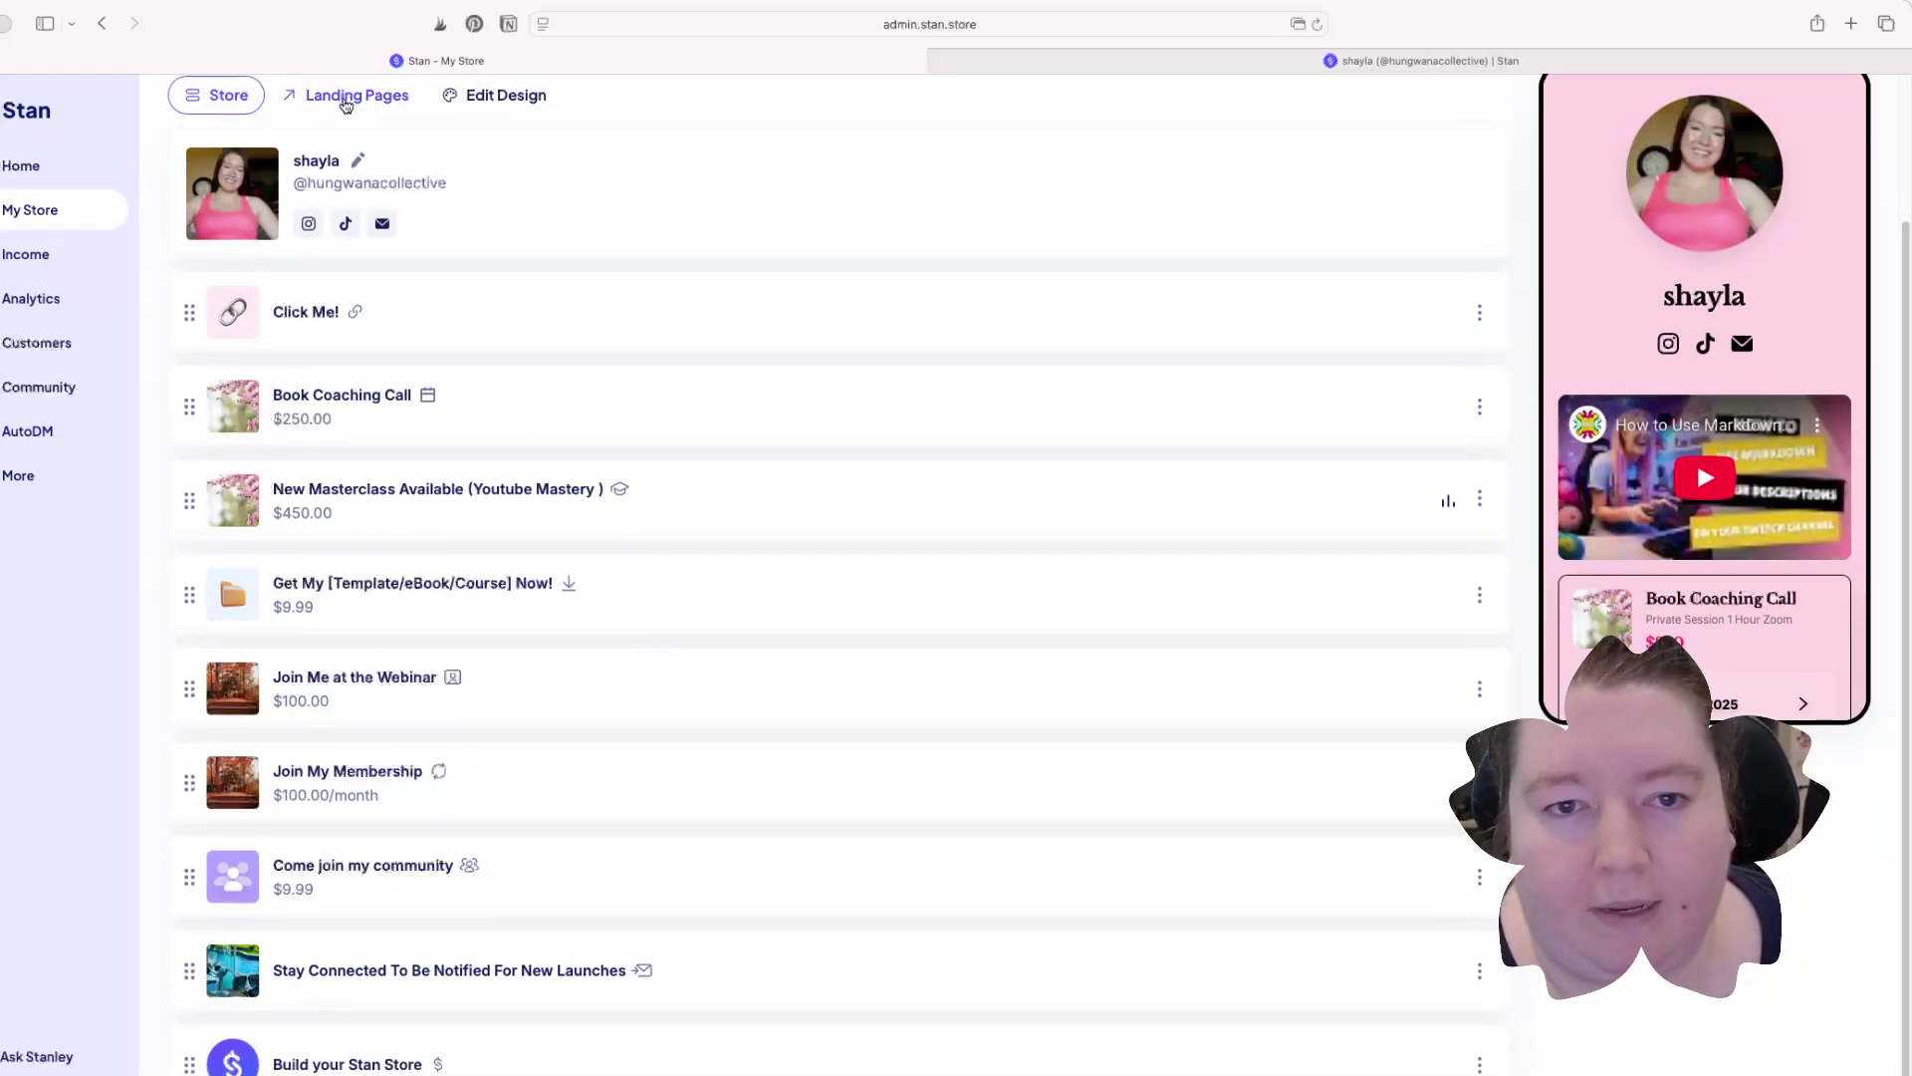